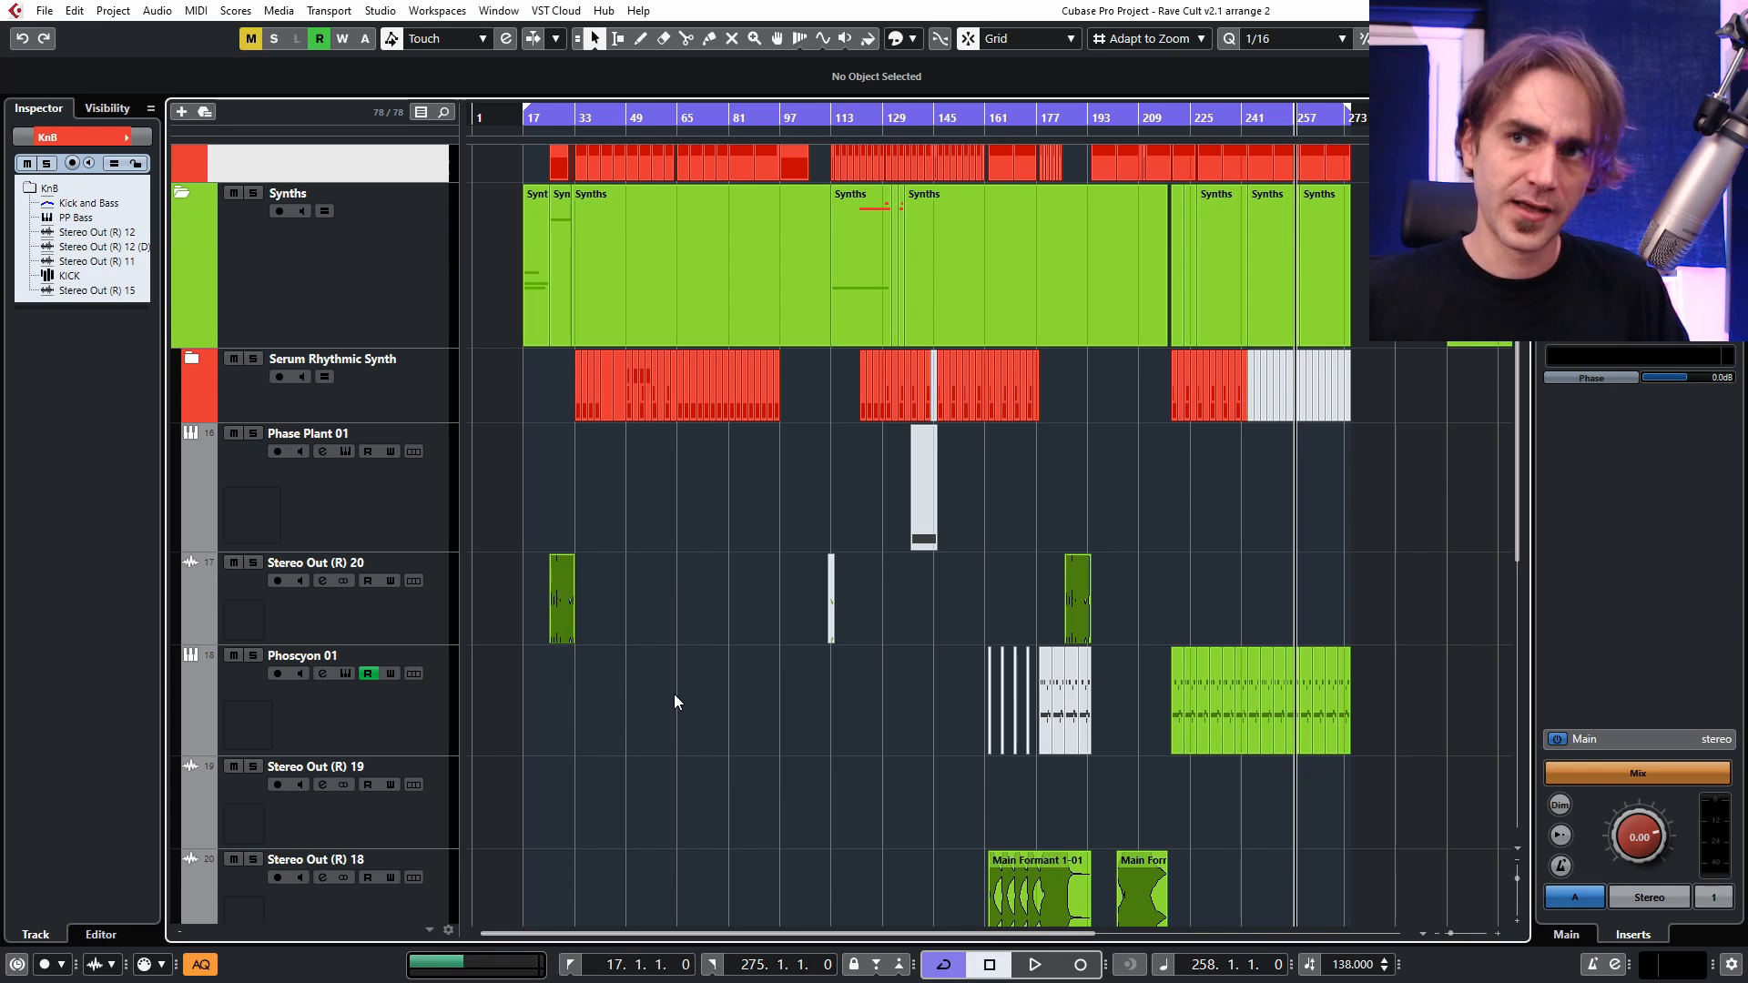
# Unmute the cHOPPED VOCAL track in the Serum Rhythmic Synth folder.
pyautogui.scroll(-10, 573, 629)
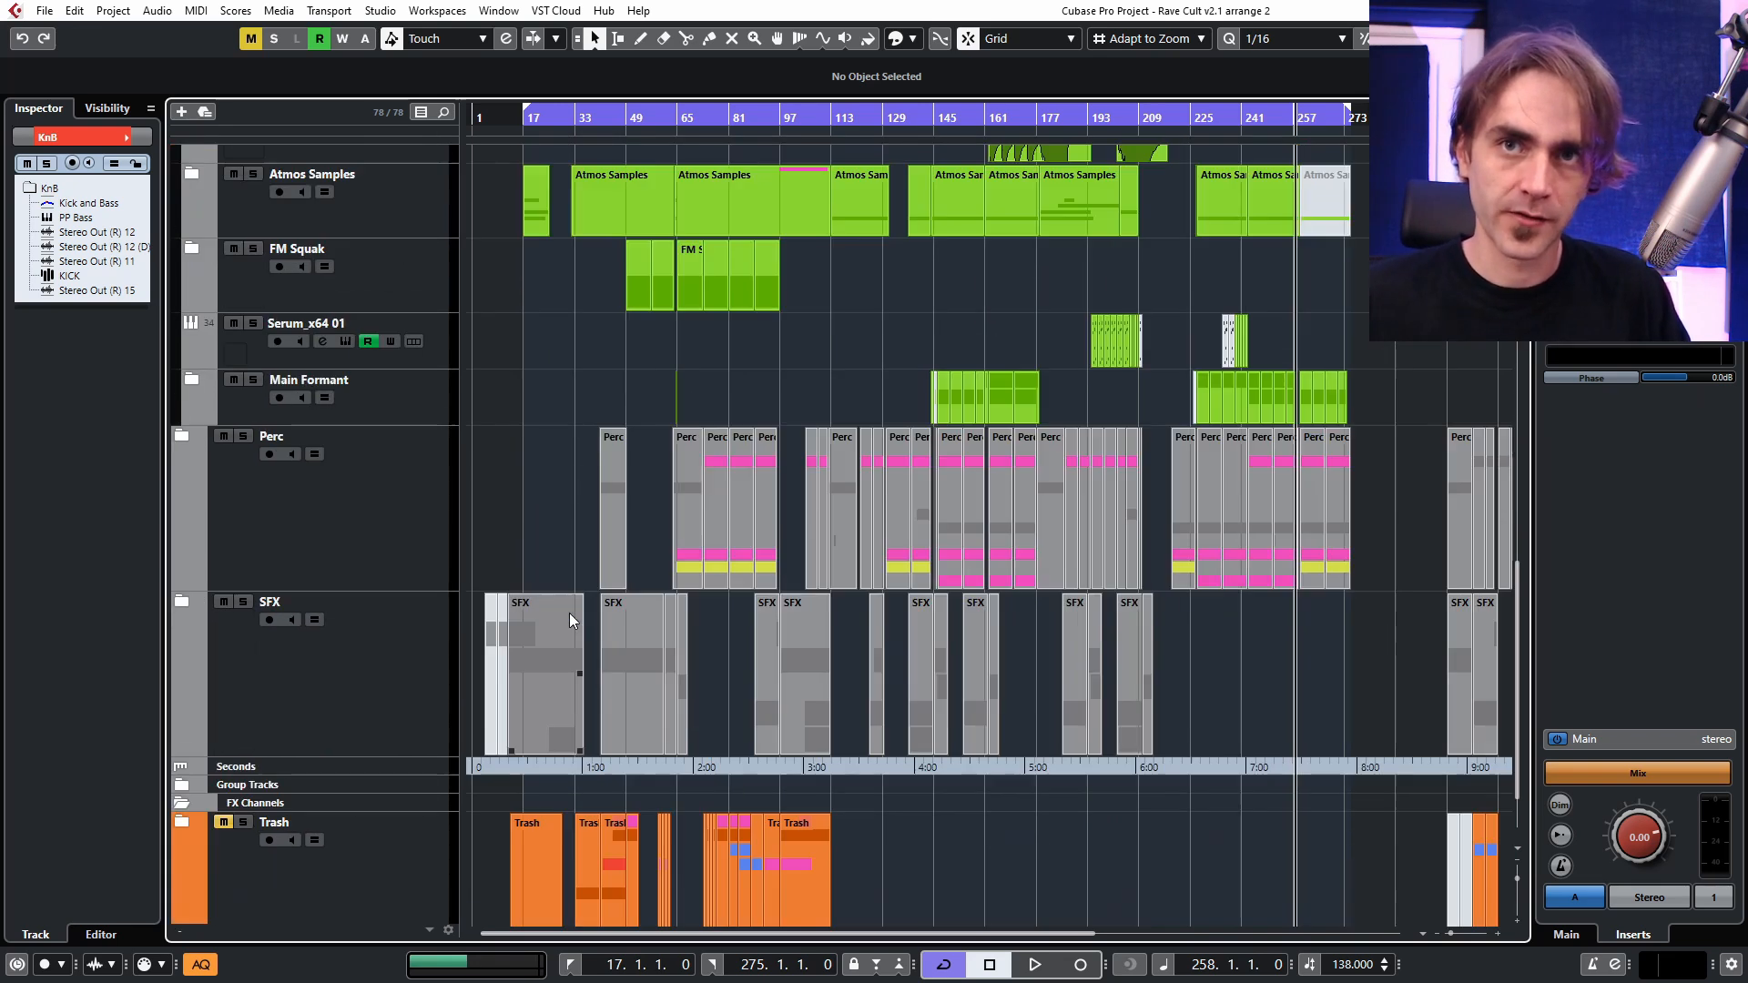
pyautogui.scroll(10, 557, 585)
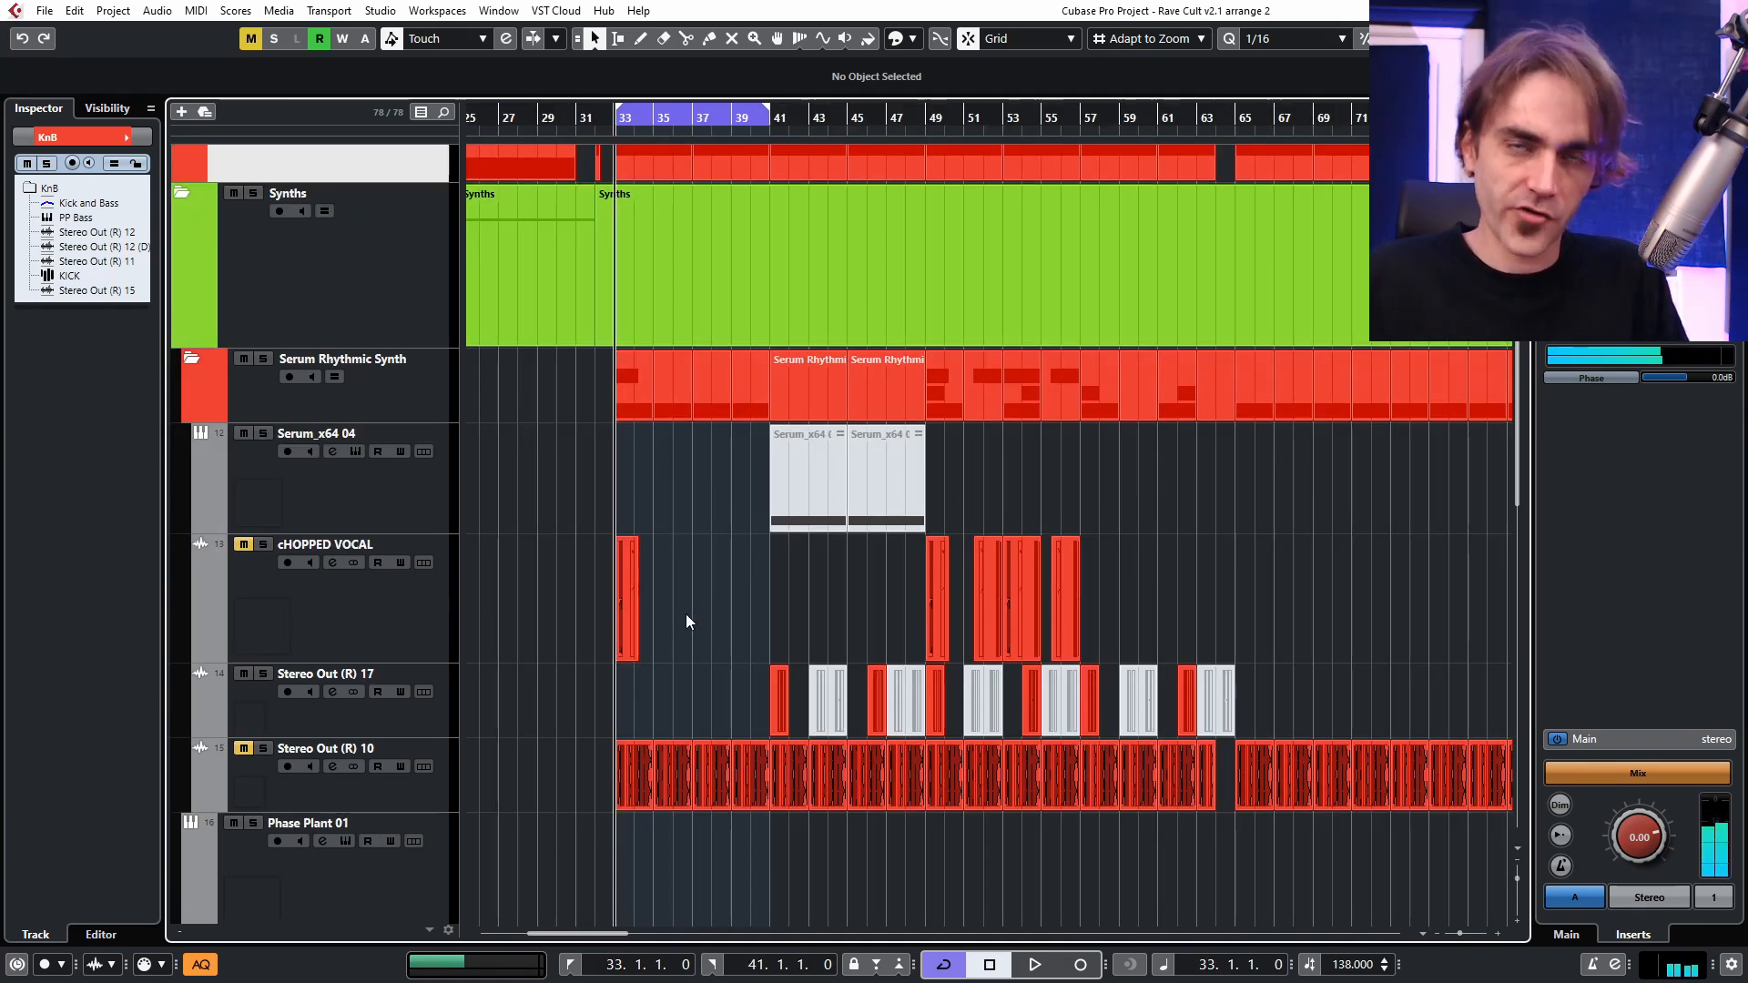
pyautogui.press('h')
pyautogui.hscroll(-3, 806, 728)
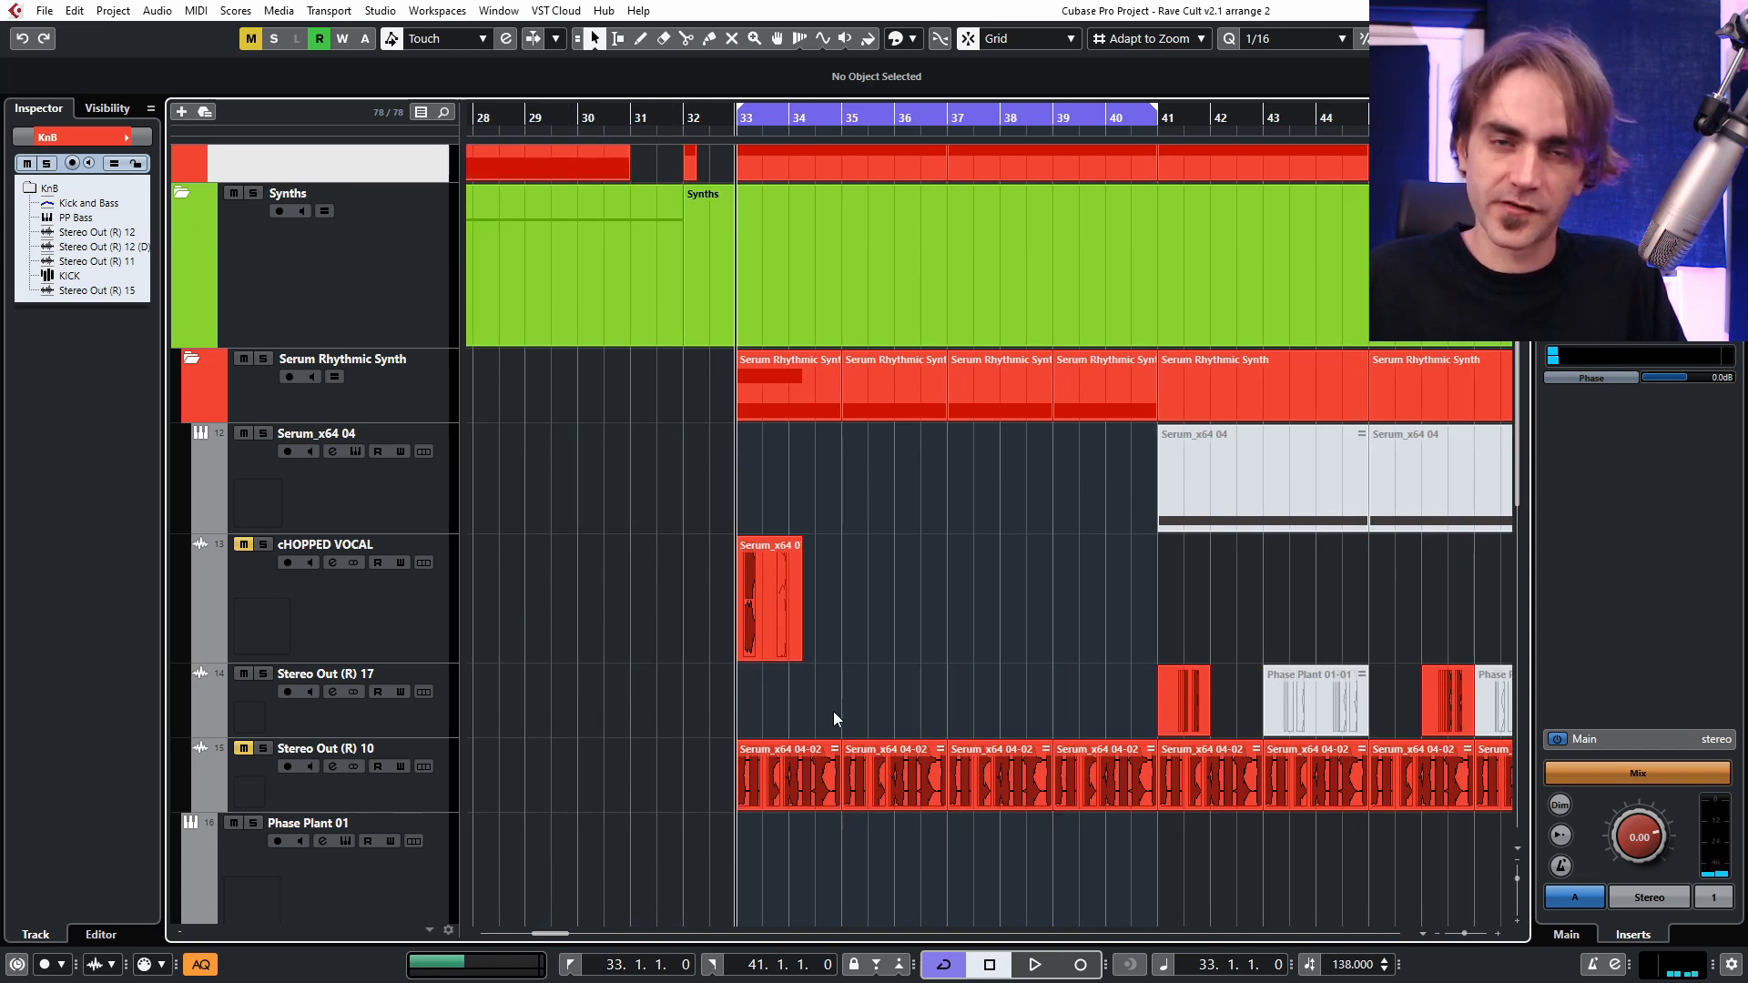
pyautogui.scroll(1, 883, 628)
pyautogui.hscroll(-1, 815, 615)
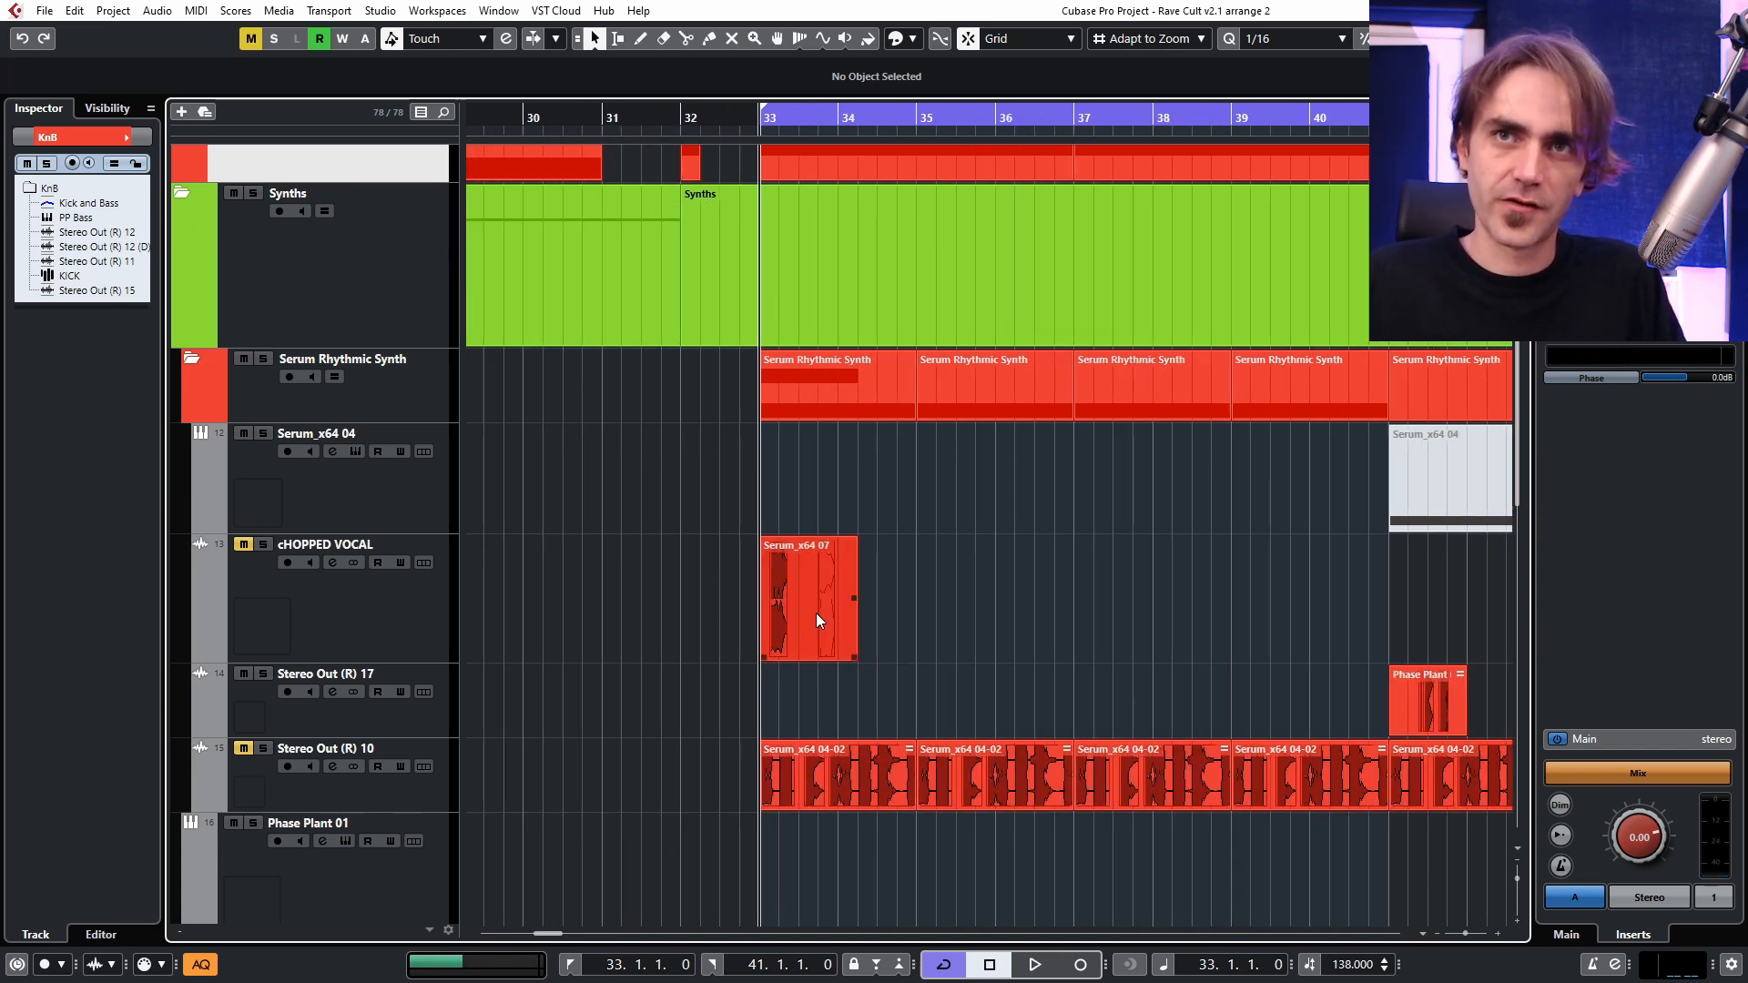
pyautogui.click(816, 616)
pyautogui.scroll(1, 931, 652)
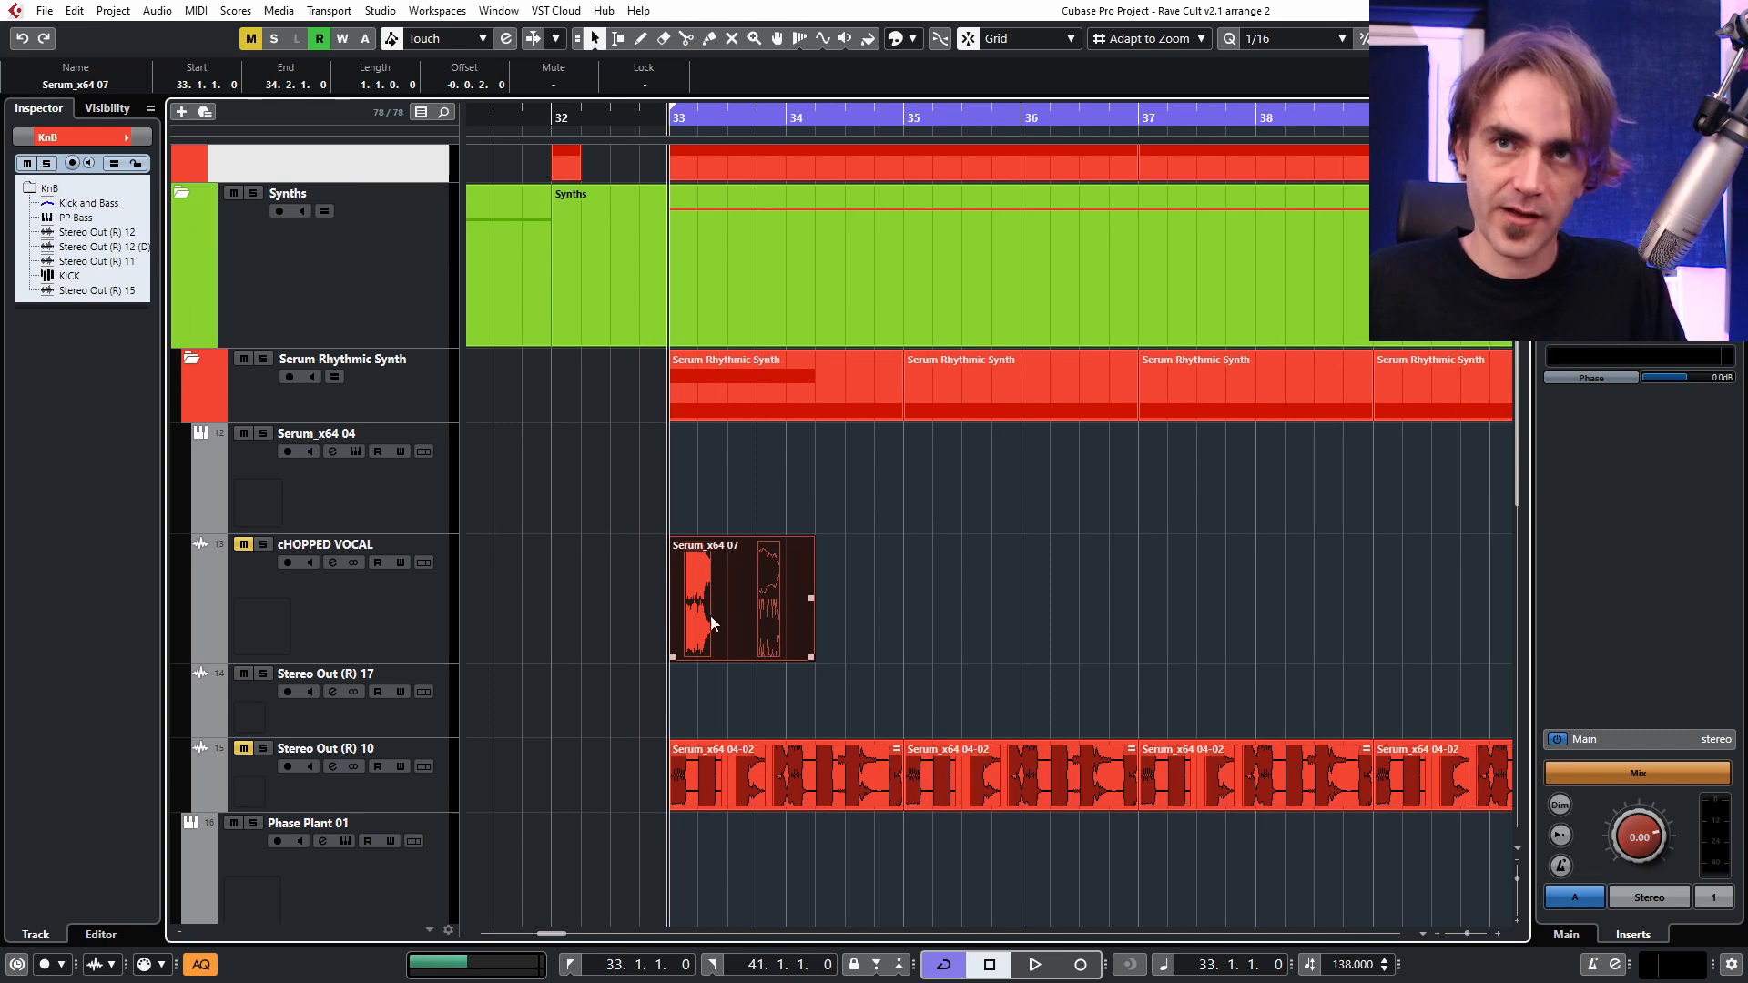
pyautogui.click(286, 565)
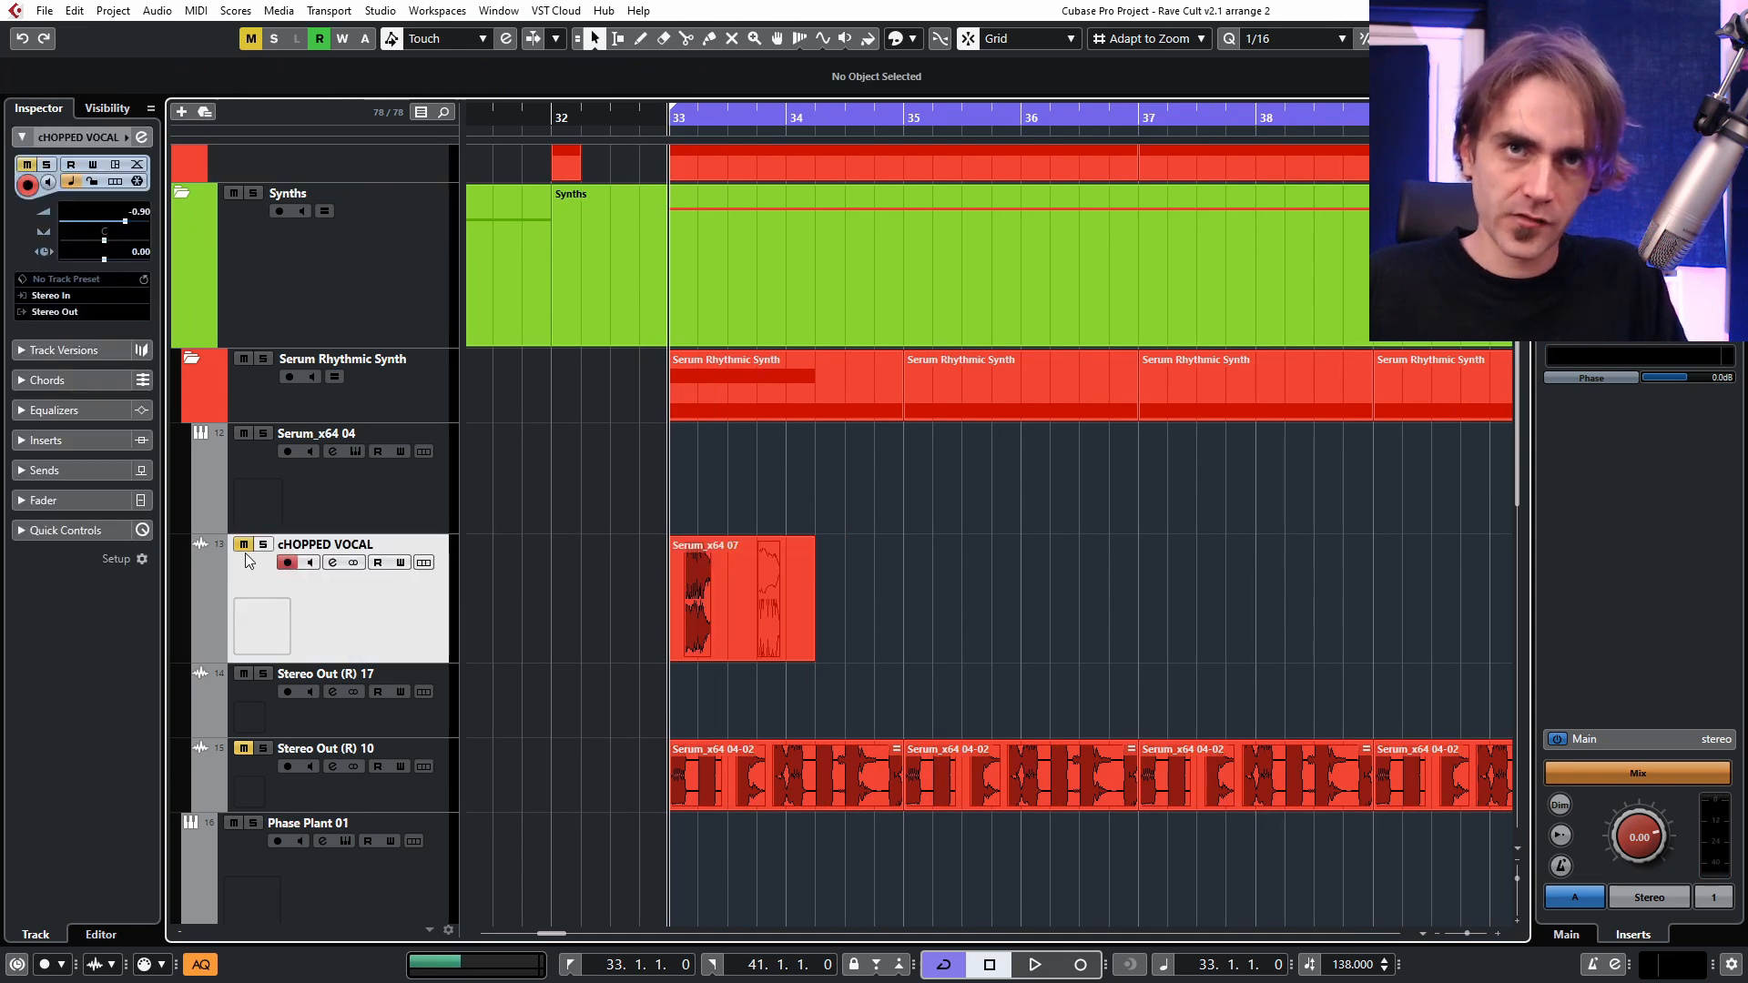
pyautogui.click(244, 550)
# Unmute the Stereo Out (R) 10 track and mute its four Serum_x64 04-02 clips between bars 33 and 41.
pyautogui.scroll(2, 634, 670)
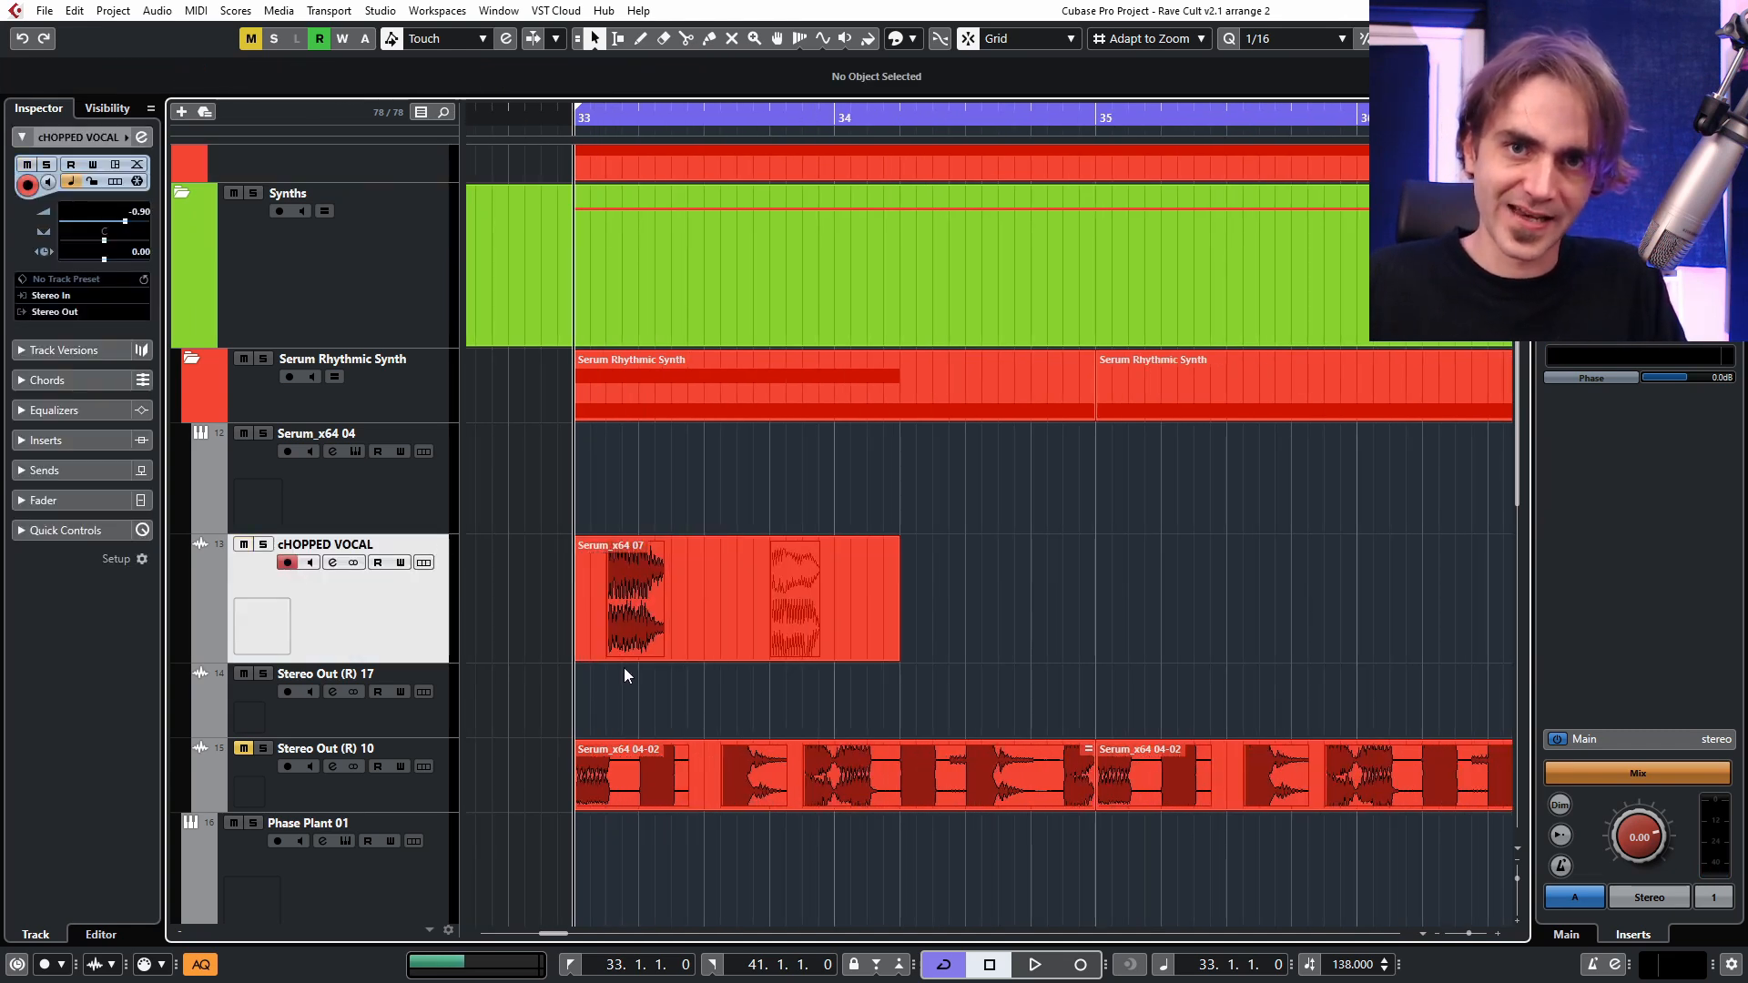
pyautogui.click(670, 657)
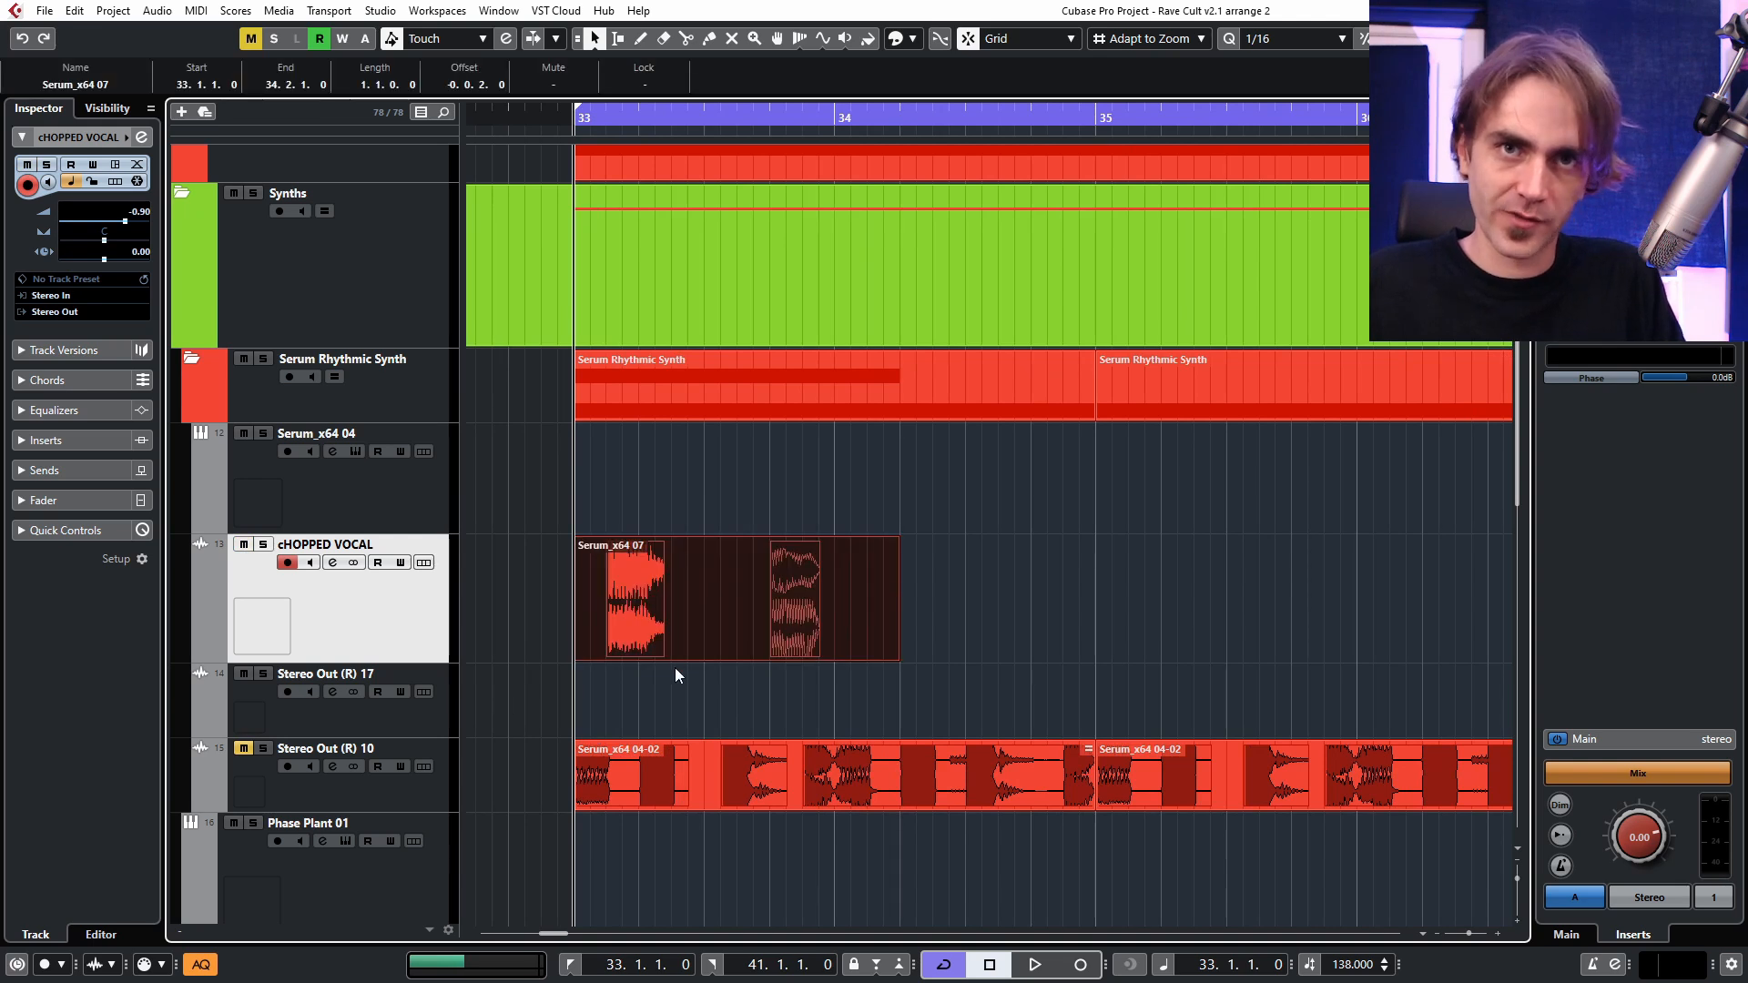
pyautogui.scroll(-4, 827, 637)
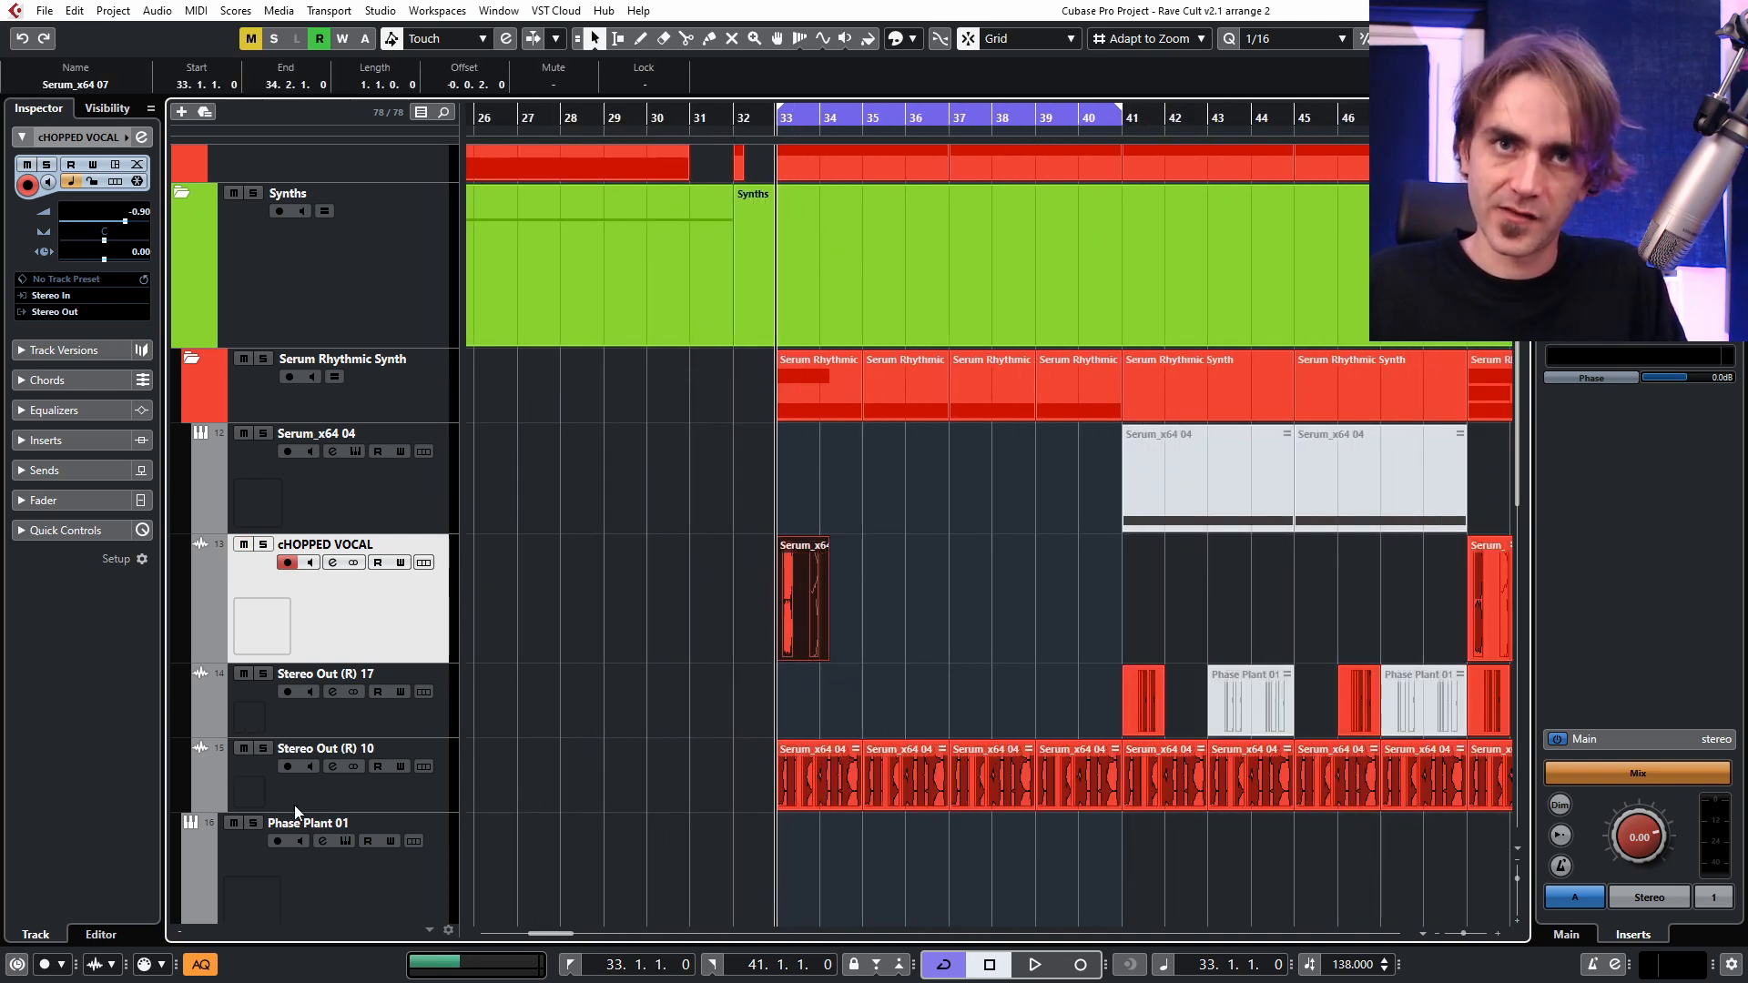
pyautogui.click(839, 857)
pyautogui.press('7')
pyautogui.moveTo(694, 859); pyautogui.dragTo(1082, 759)
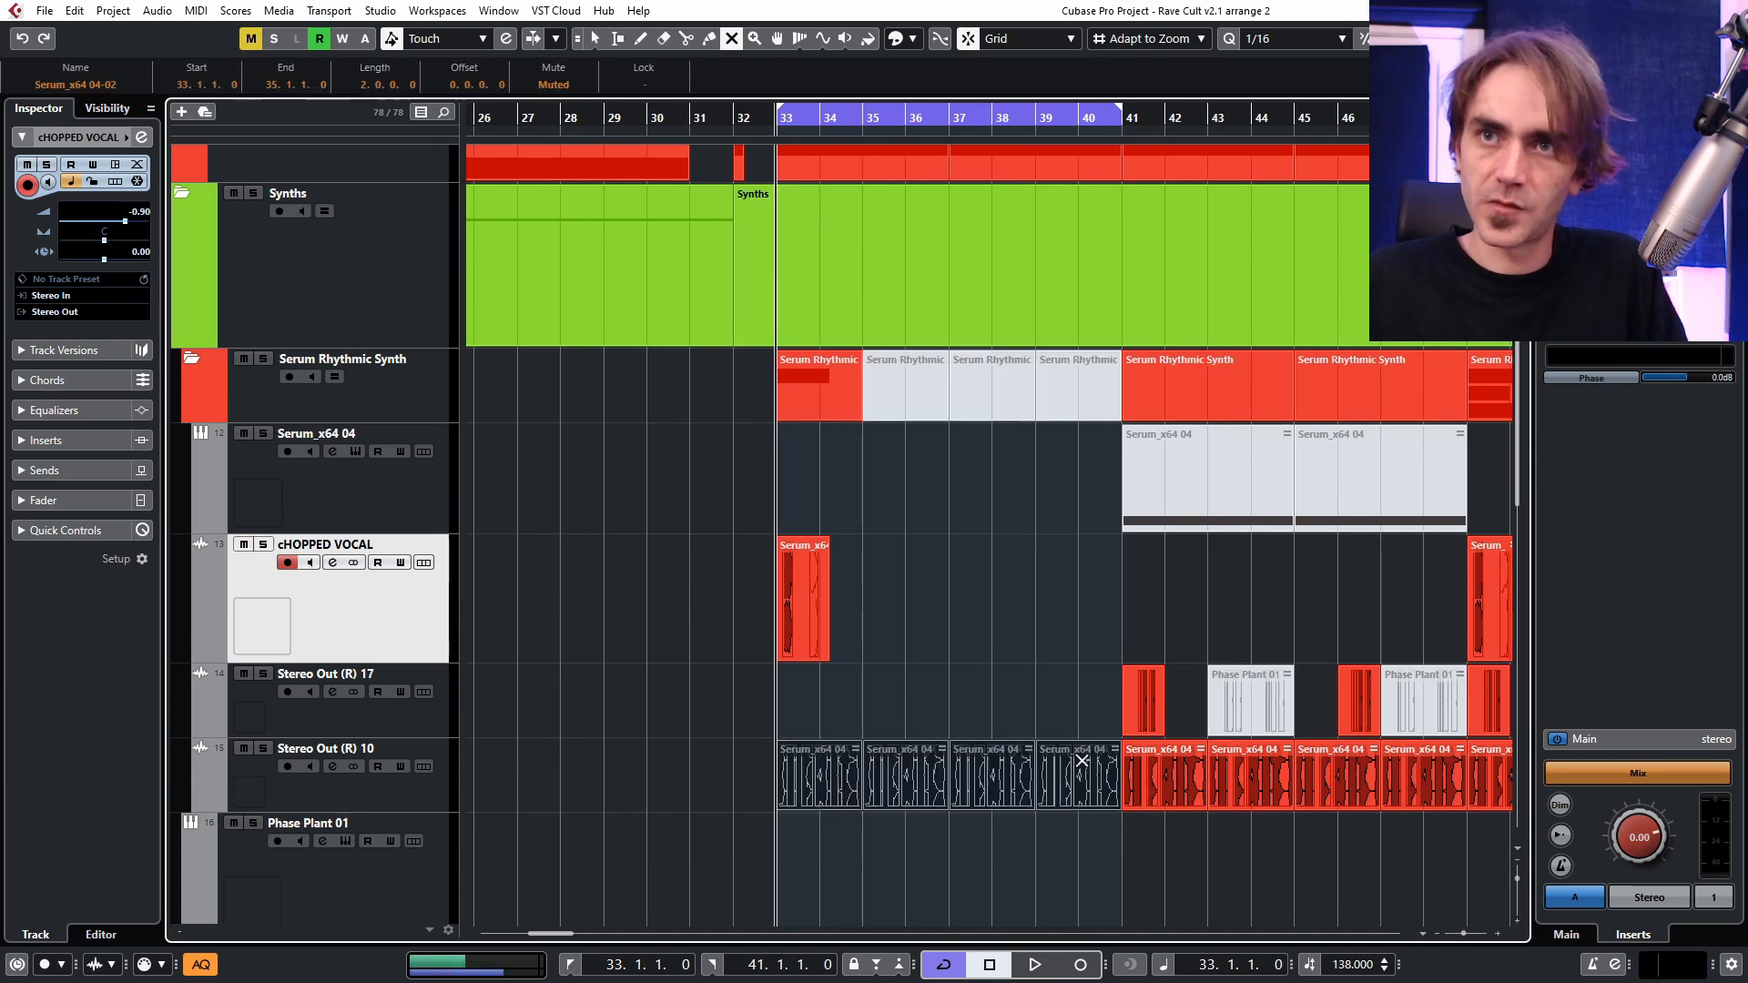
pyautogui.click(1057, 676)
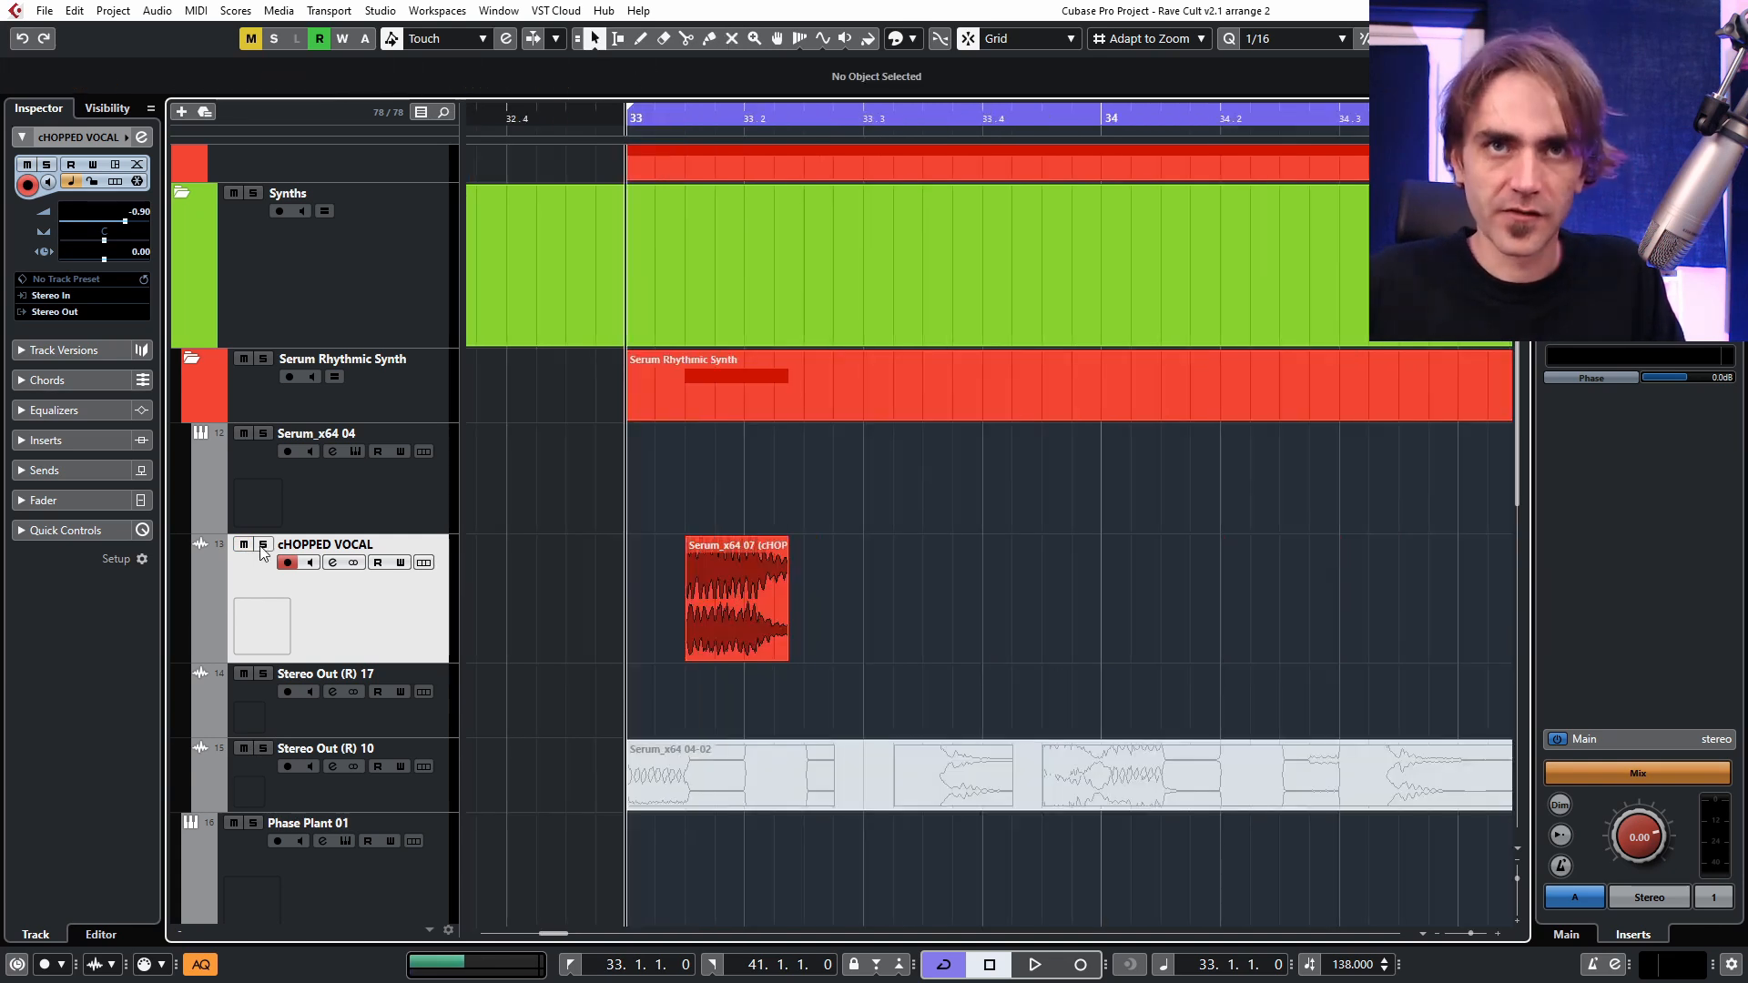
# Solo the cHOPPED VOCAL track and audition it from bar 33.
pyautogui.click(263, 545)
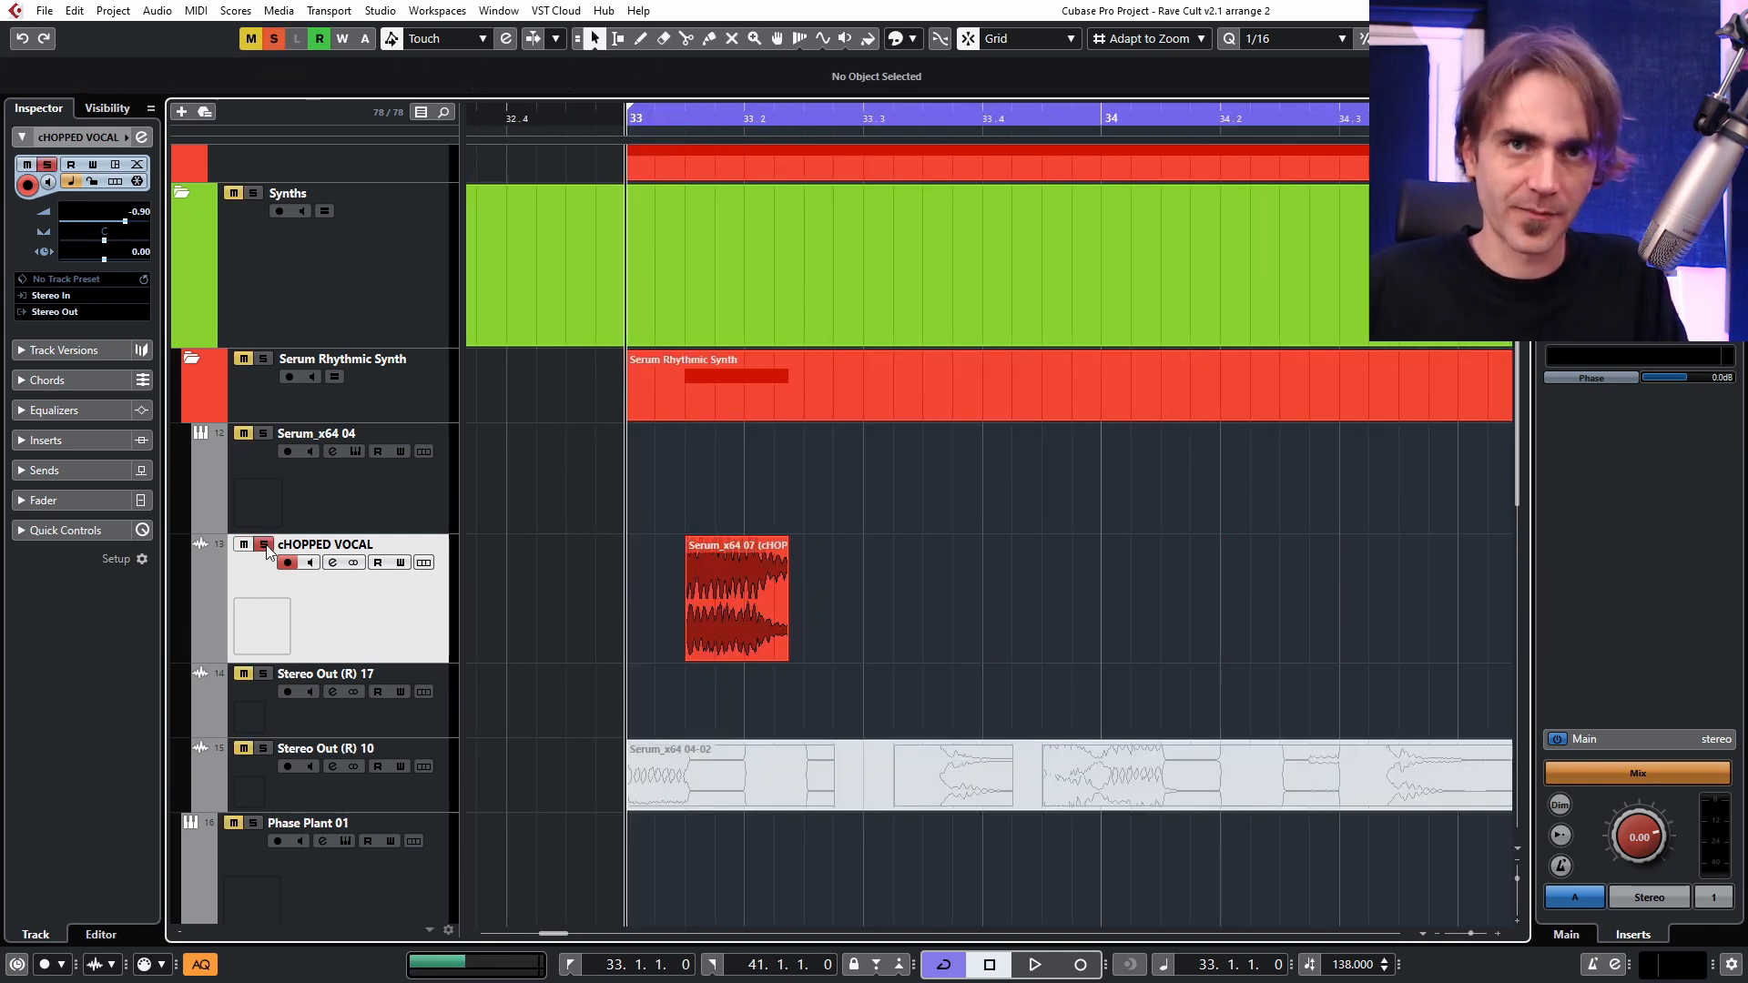
pyautogui.press('space')
pyautogui.press('space')
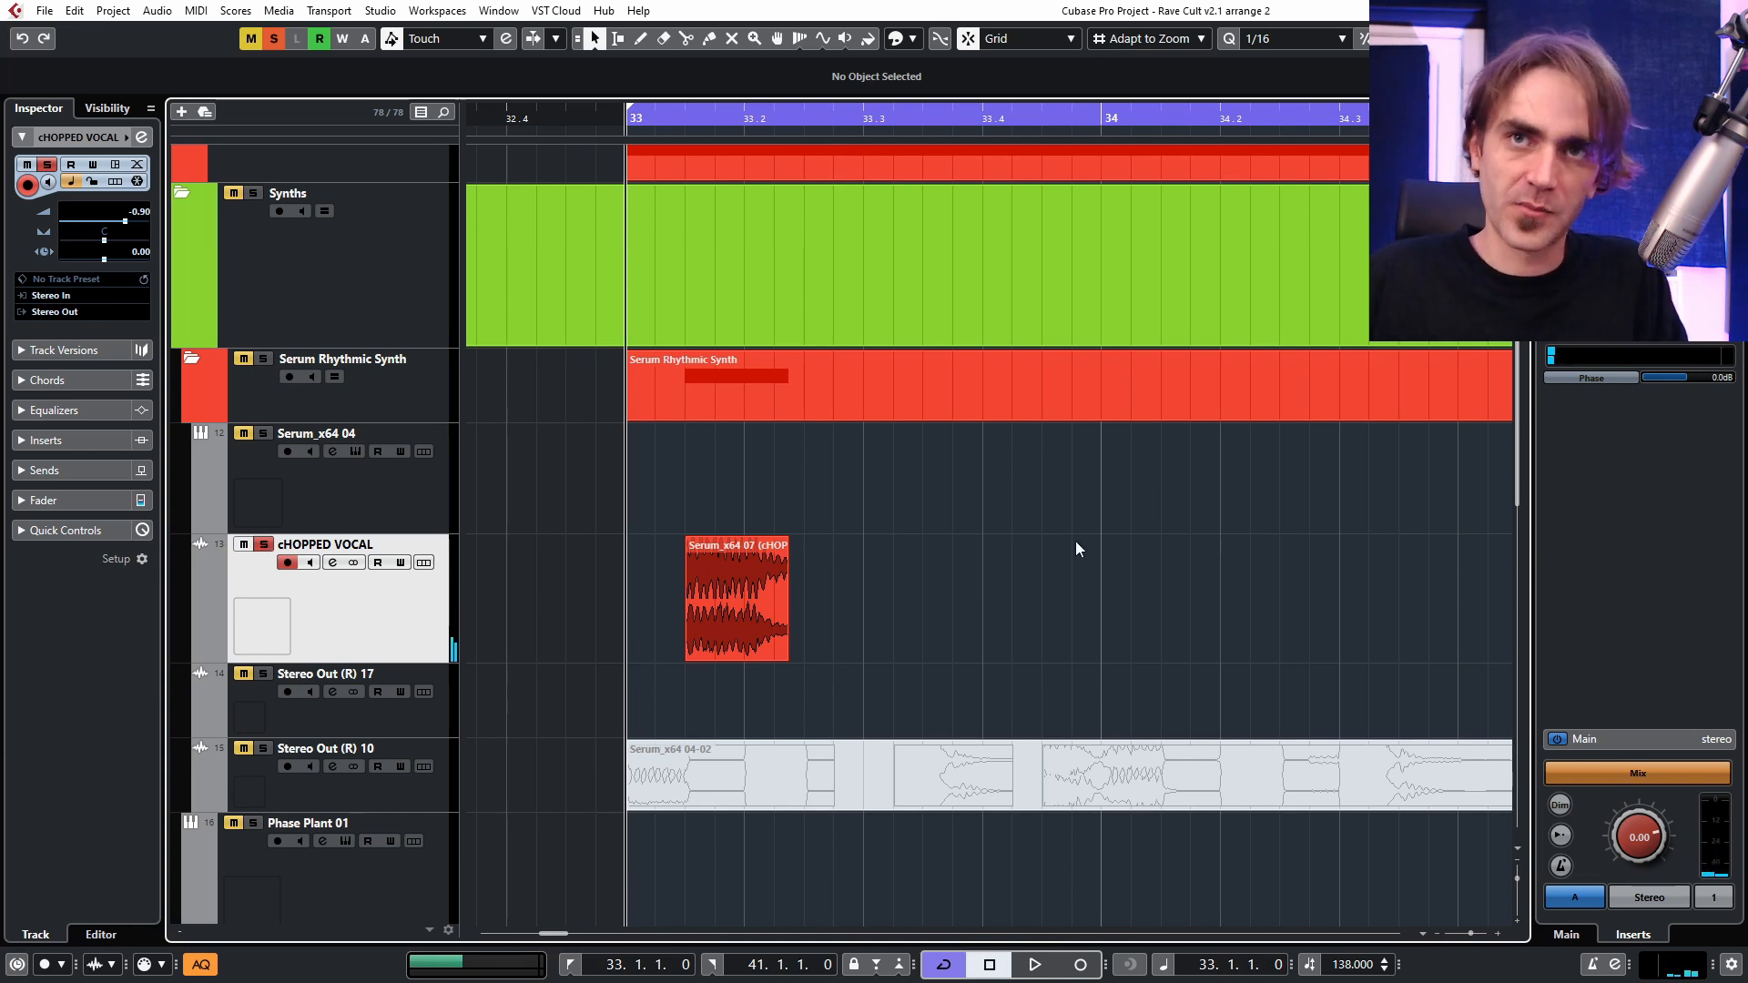
# Move the chopped vocal event to 33.1.1.0, set its length to 0.0.3.108 and its fade-out to 0.0.0.29.
pyautogui.click(785, 544)
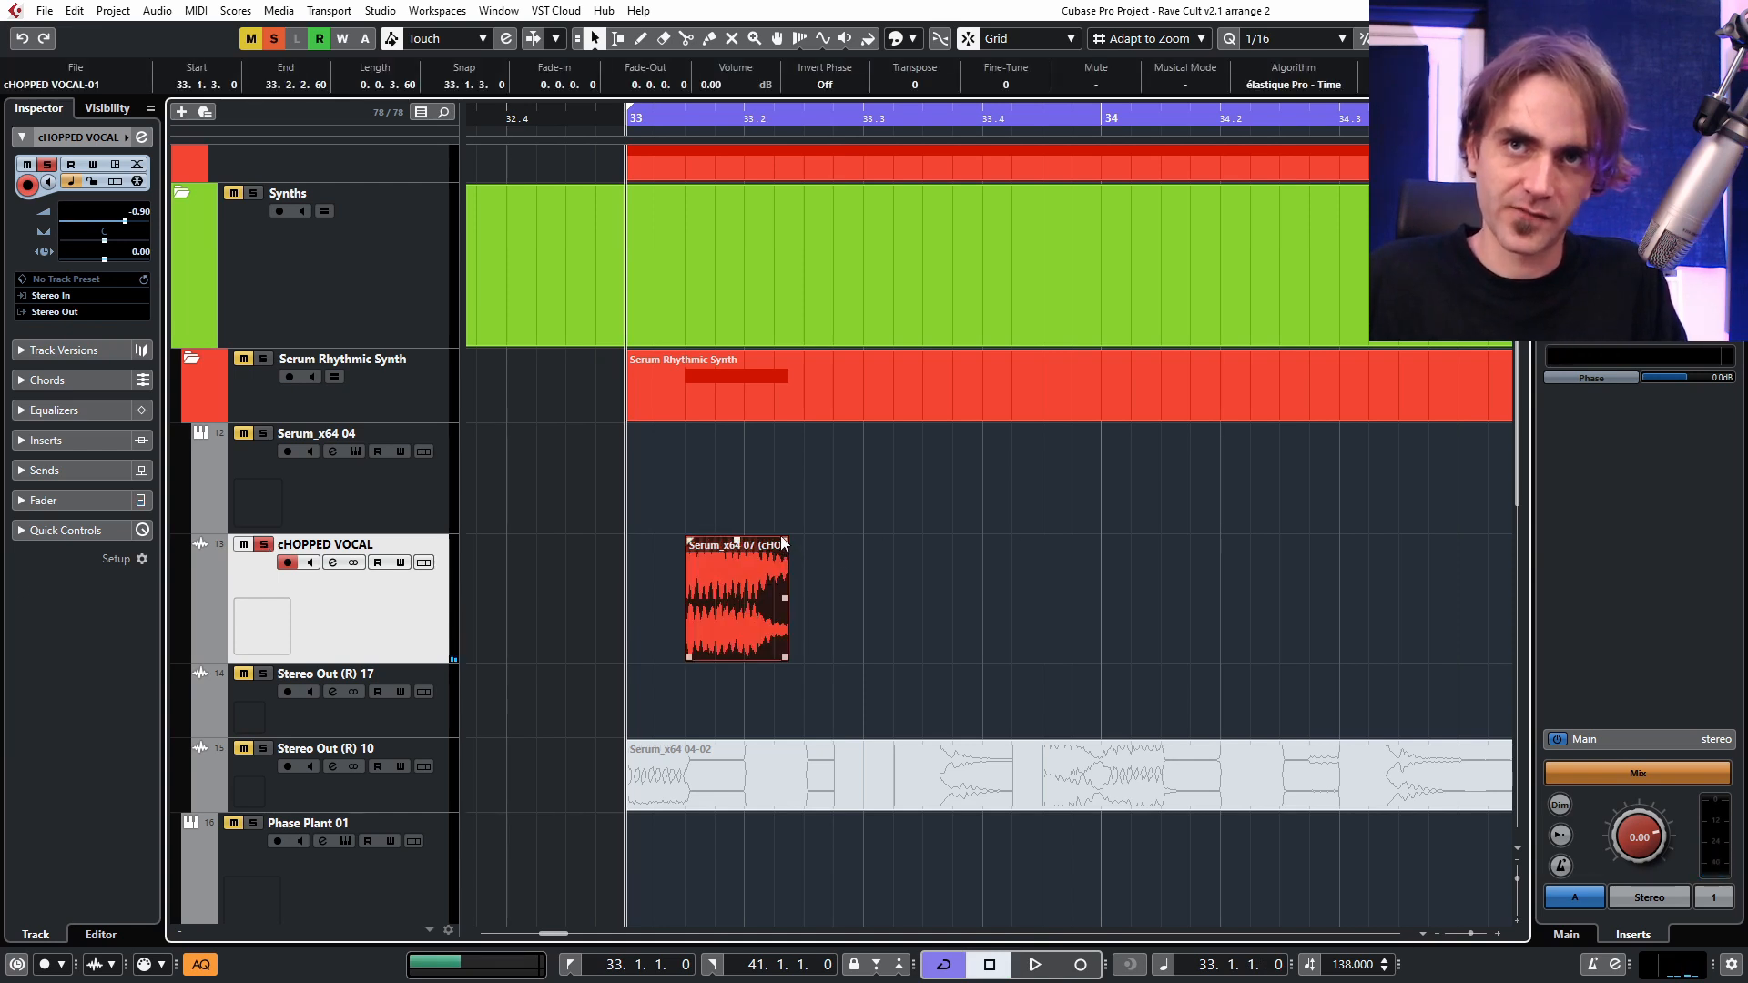
pyautogui.moveTo(781, 544); pyautogui.dragTo(780, 544)
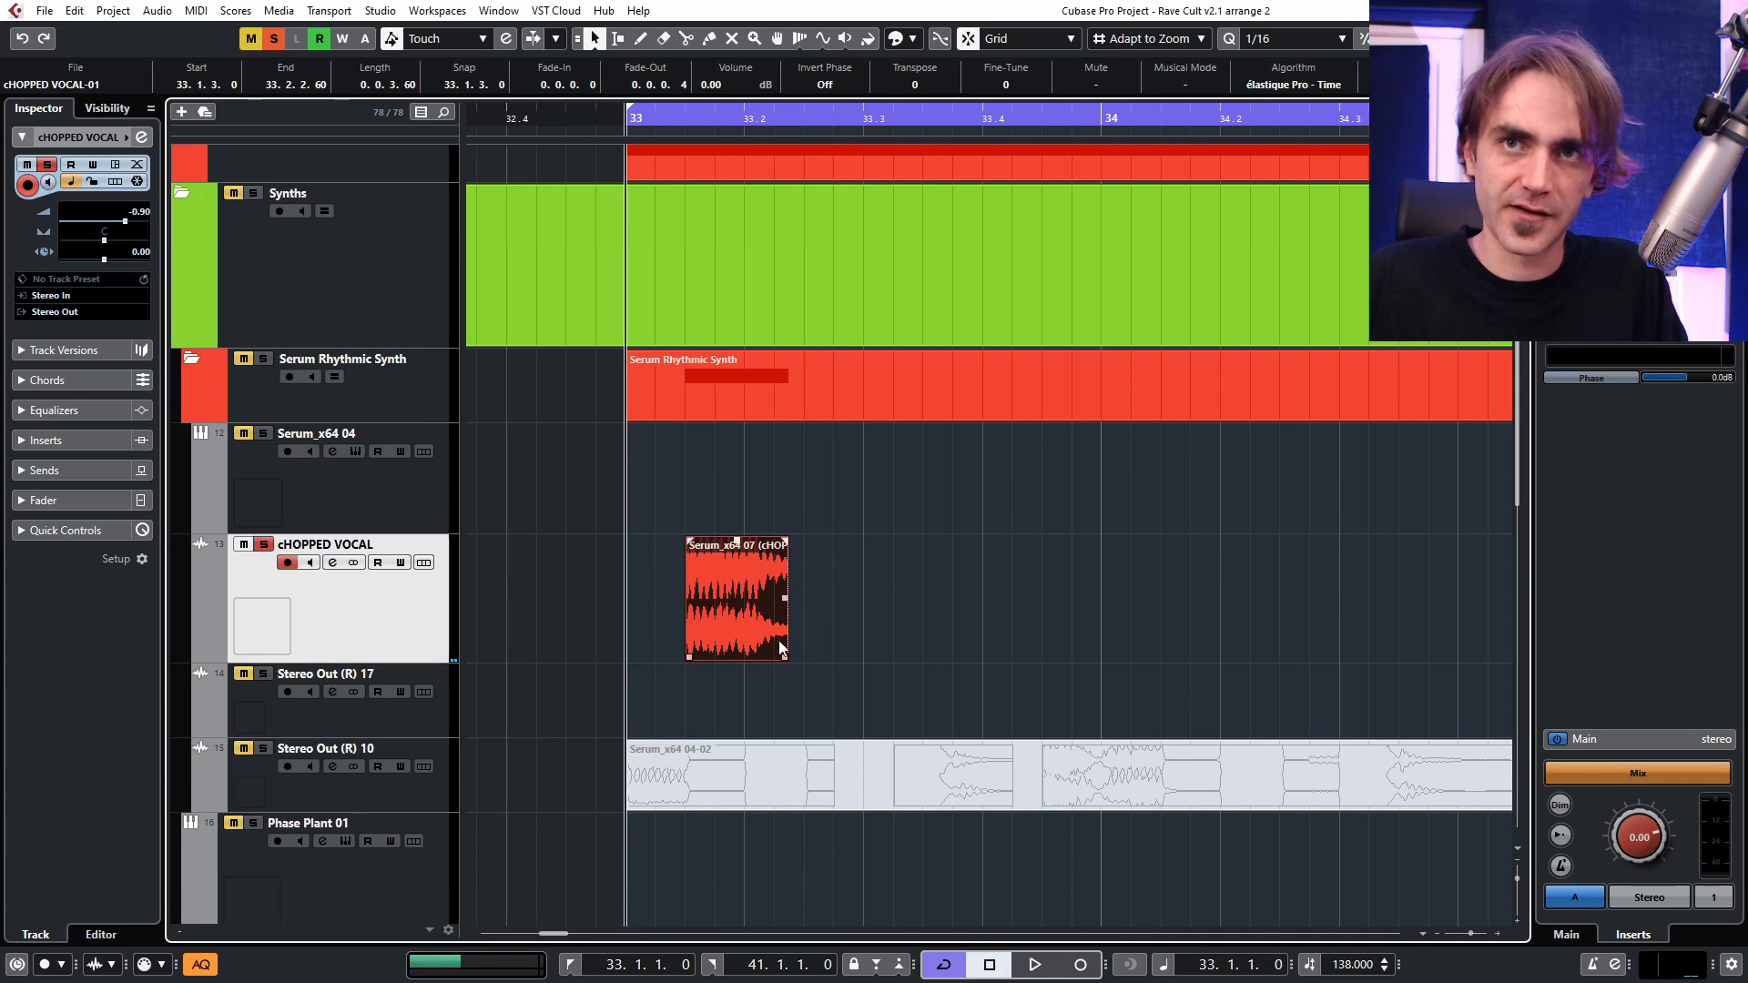
pyautogui.moveTo(785, 657); pyautogui.dragTo(713, 613)
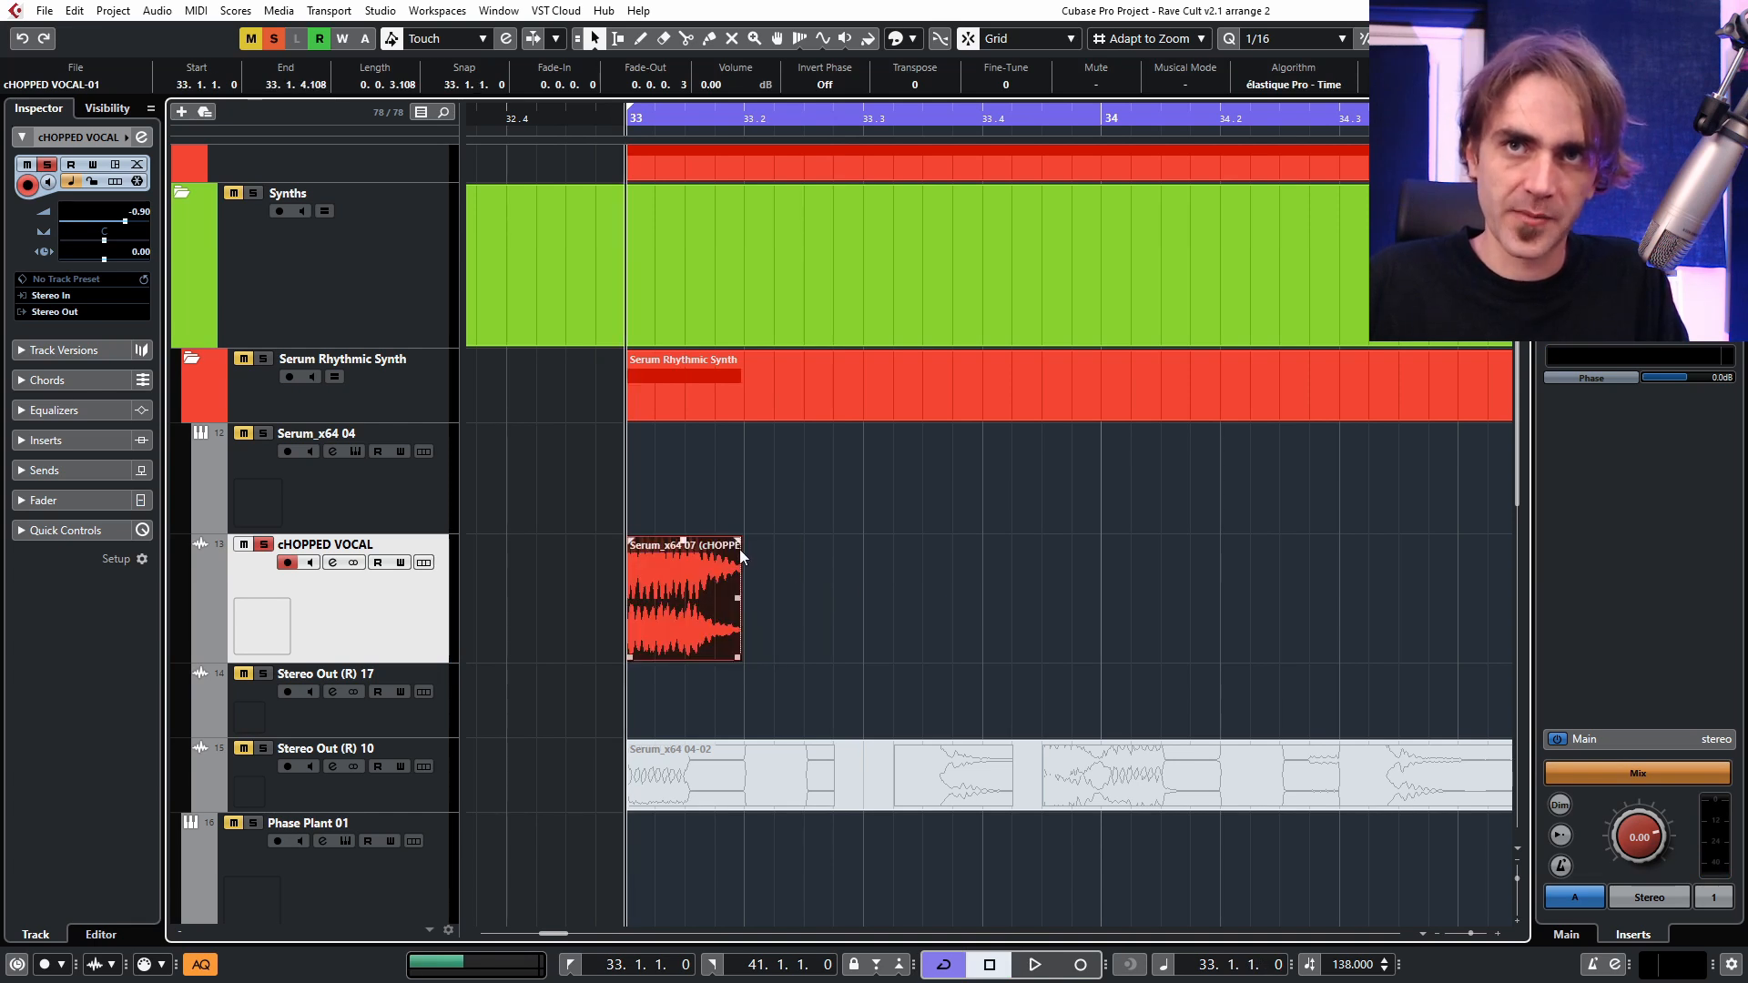
pyautogui.moveTo(740, 549); pyautogui.dragTo(733, 549)
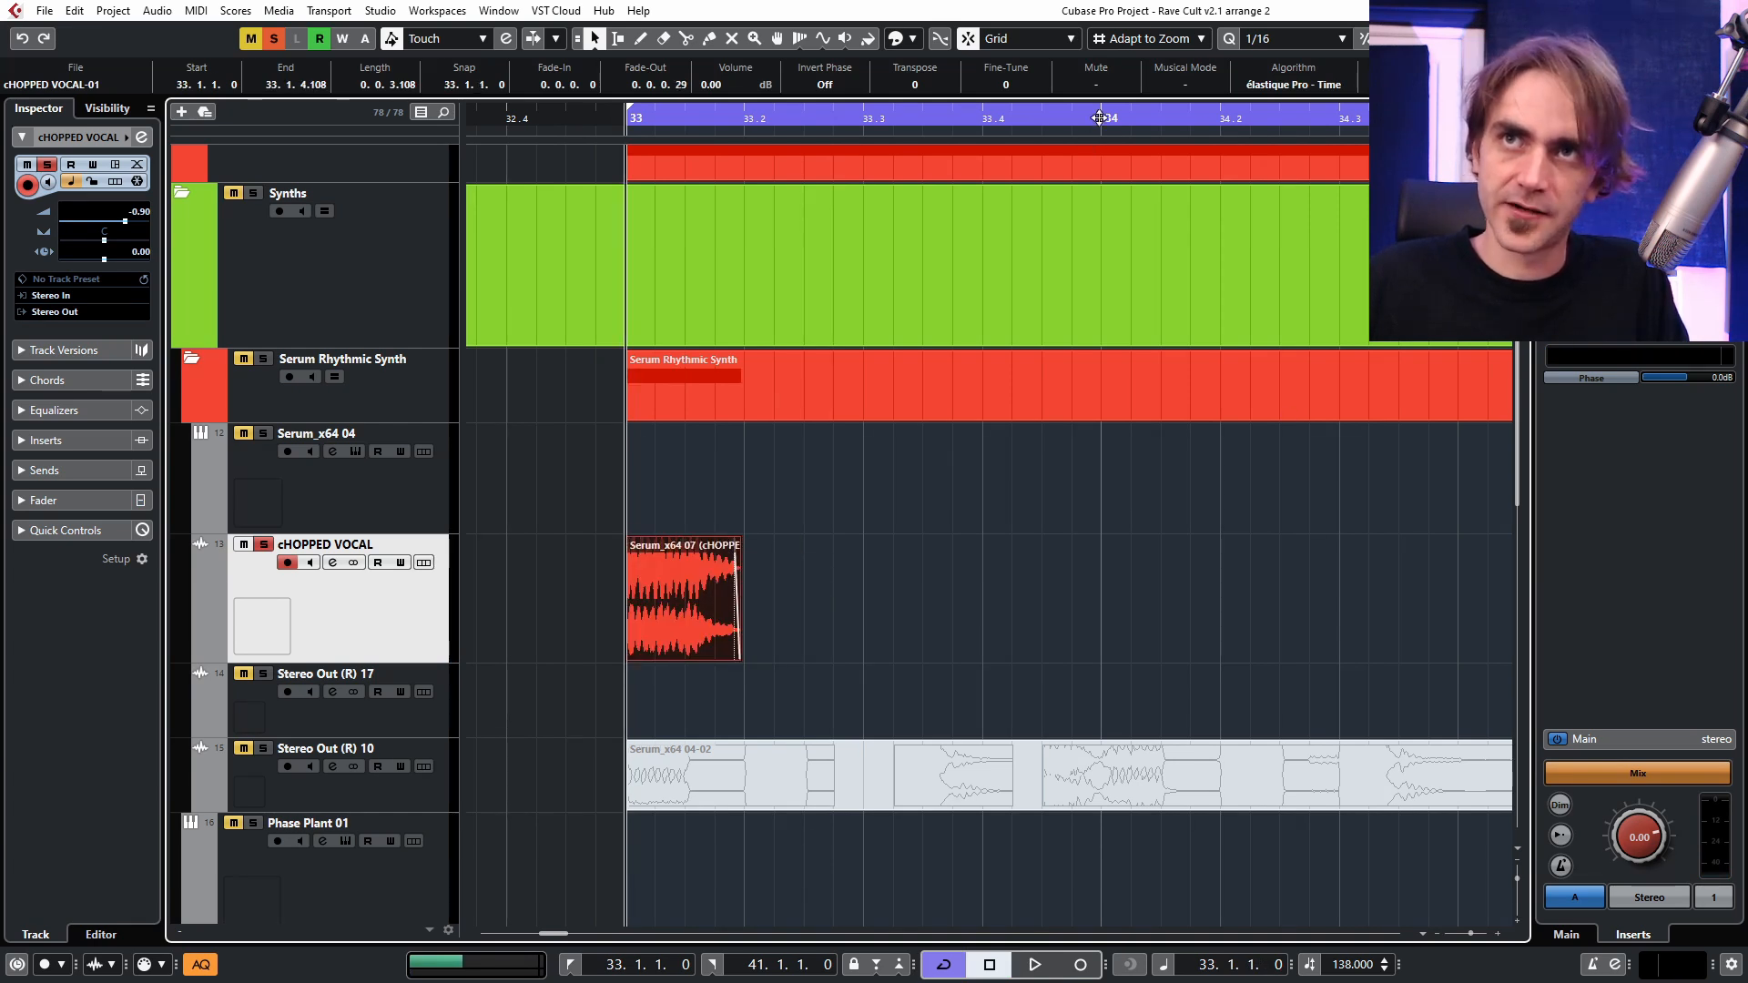
# Shorten the cycle range so it runs from bar 33 to bar 35.
pyautogui.press('g')
pyautogui.press('g')
pyautogui.keyDown('alt'); pyautogui.click(1149, 117); pyautogui.keyUp('alt')
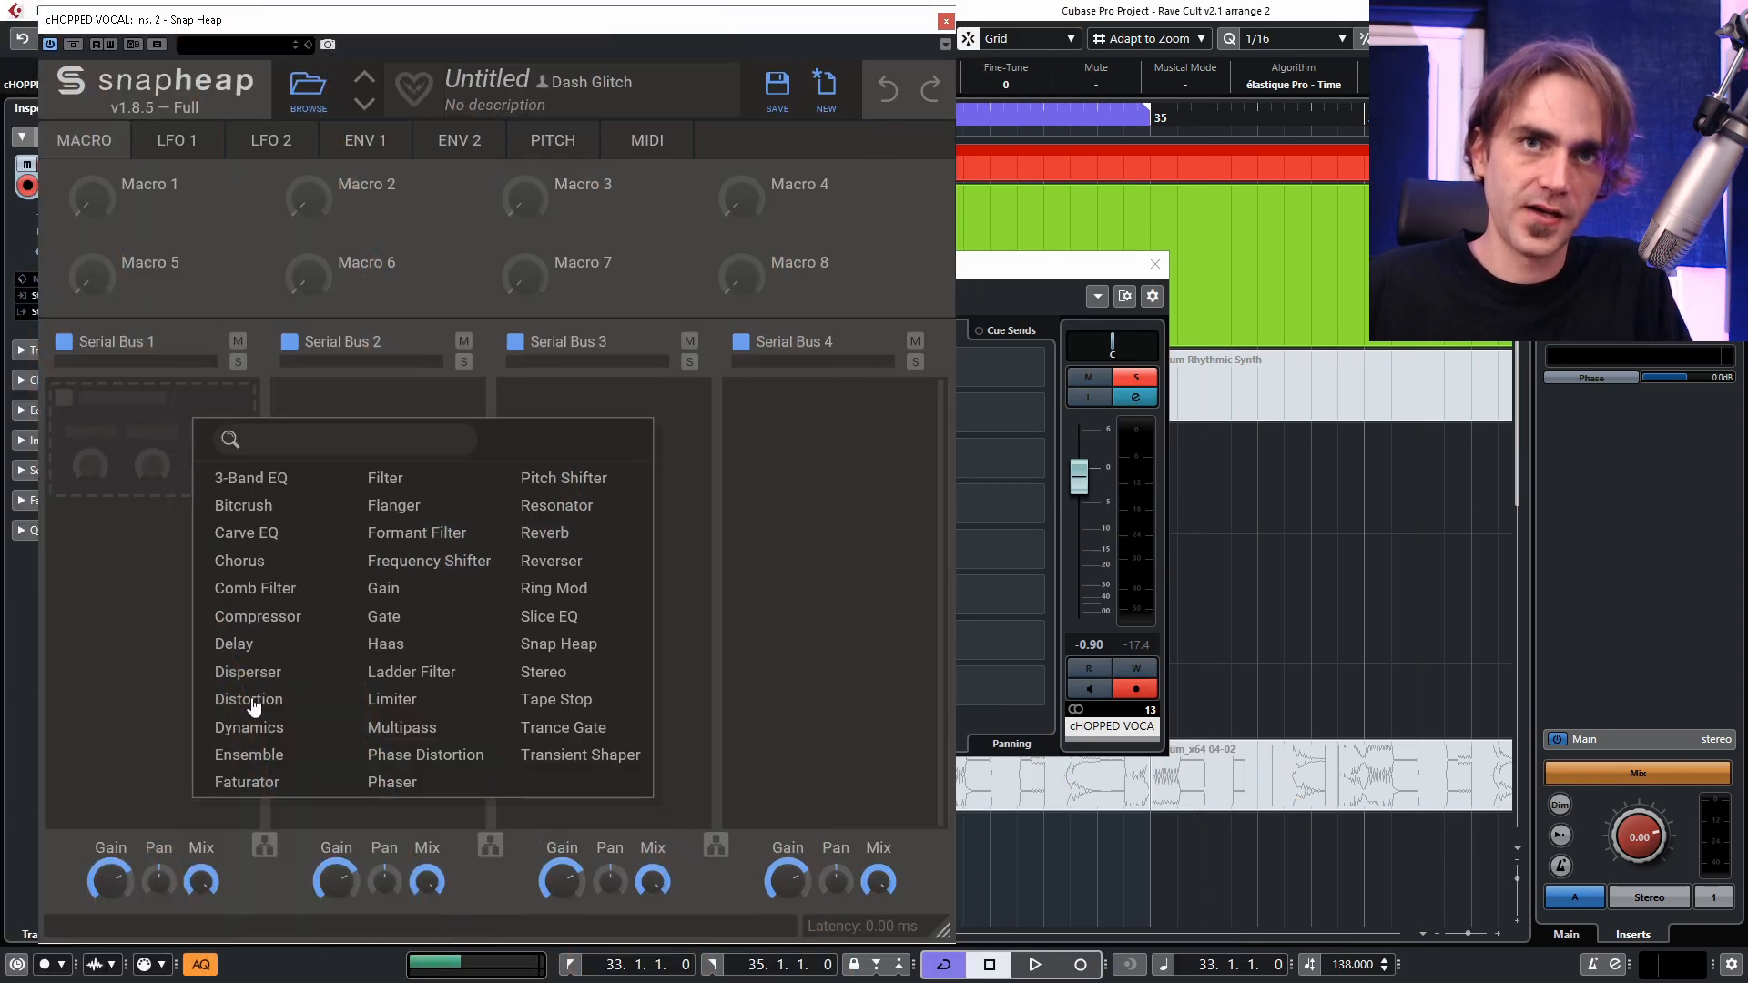
# Add a Delay to Serial Bus 1, lower the bus's Mix and collapse the Delay.
pyautogui.click(239, 644)
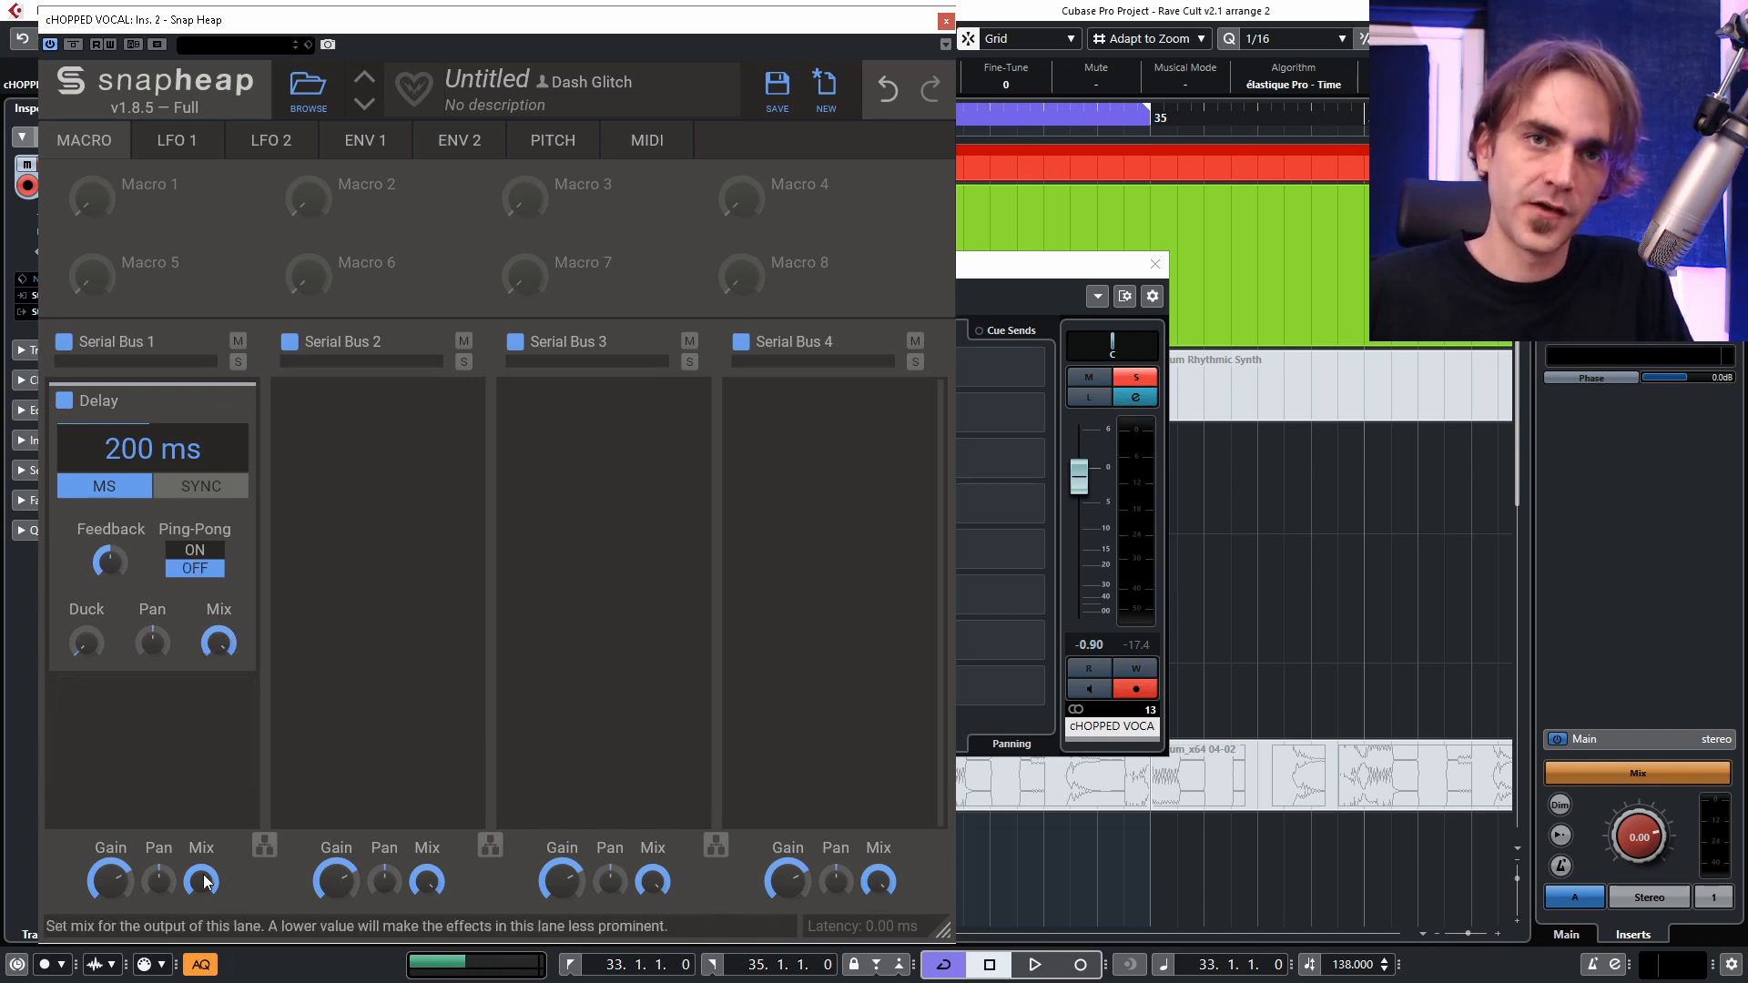
pyautogui.moveTo(201, 881); pyautogui.dragTo(201, 896)
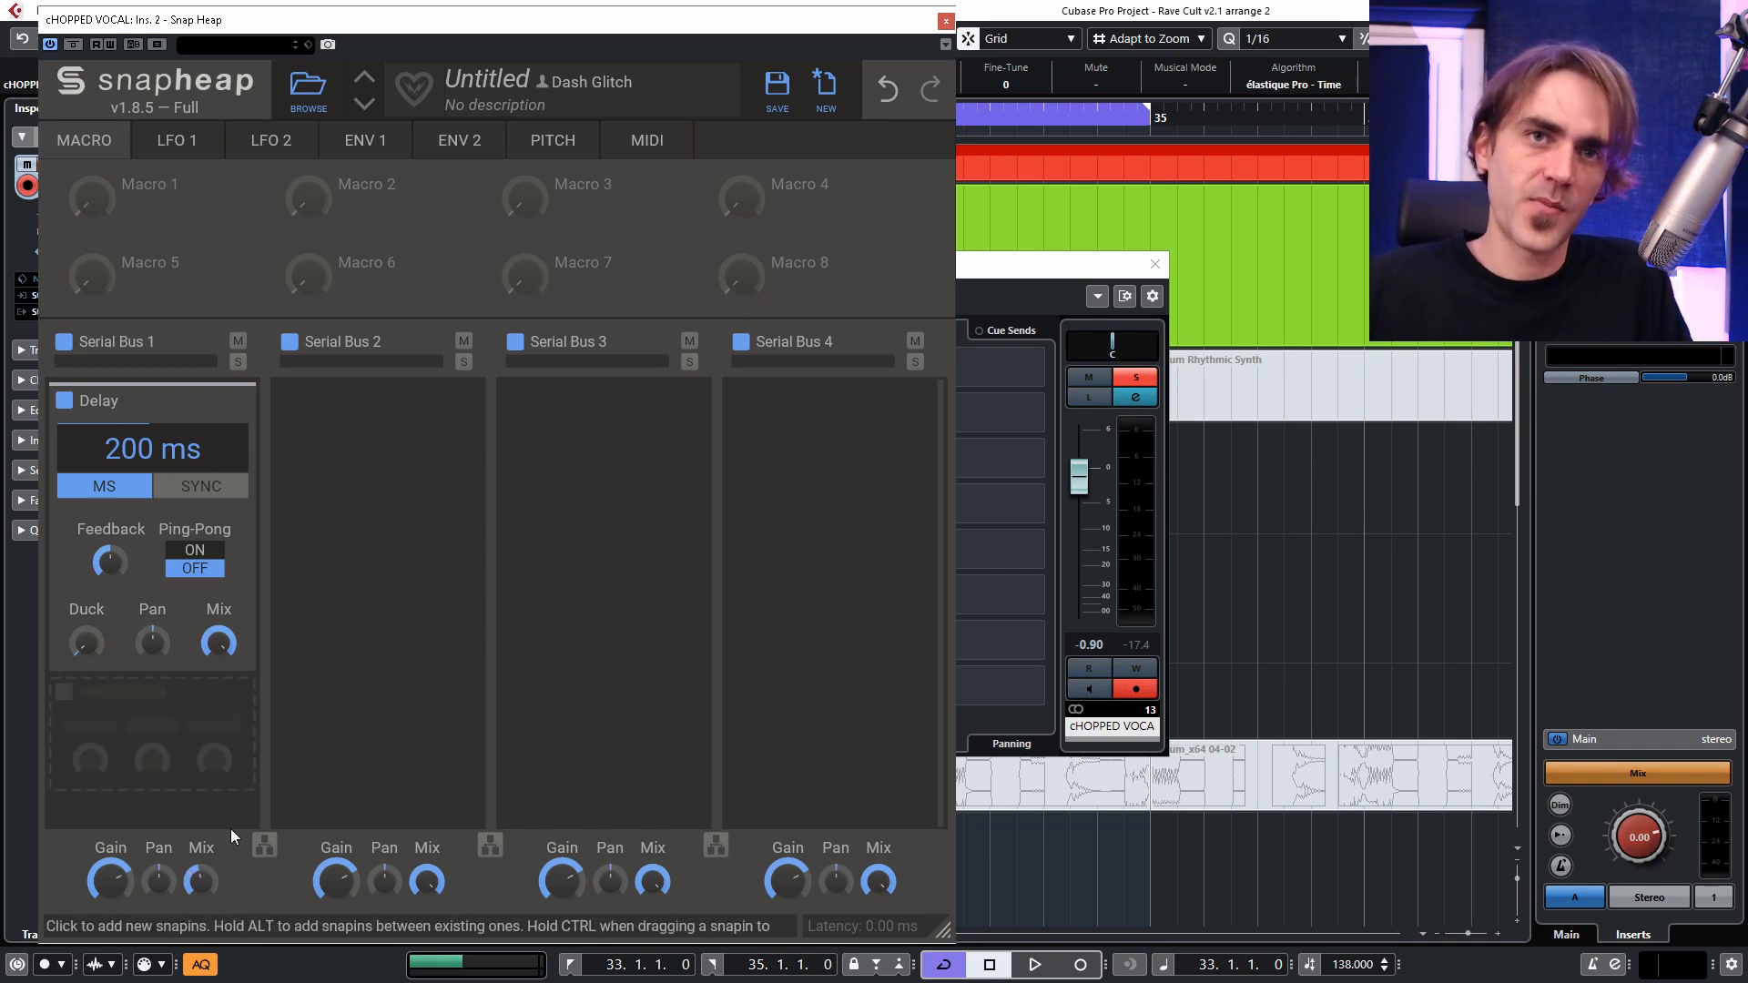
pyautogui.click(224, 409)
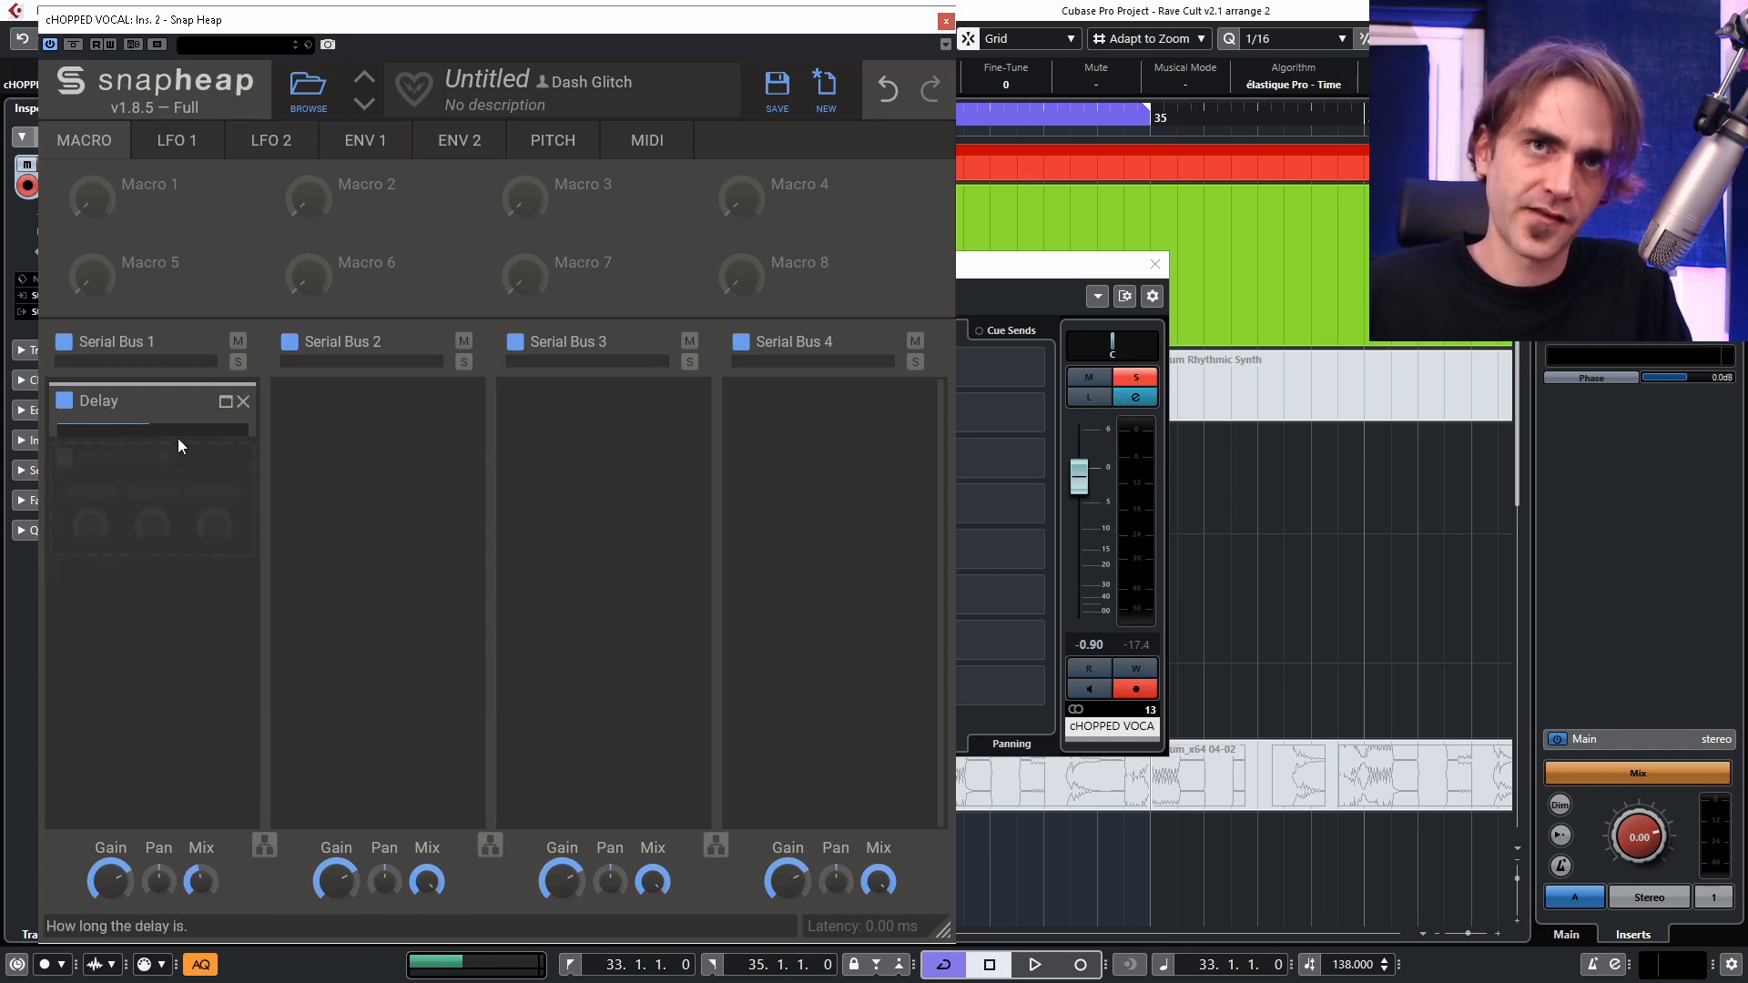
# Add a Filter after the Delay, set it to high pass with a slightly raised Q, and collapse it.
pyautogui.click(178, 441)
pyautogui.click(330, 534)
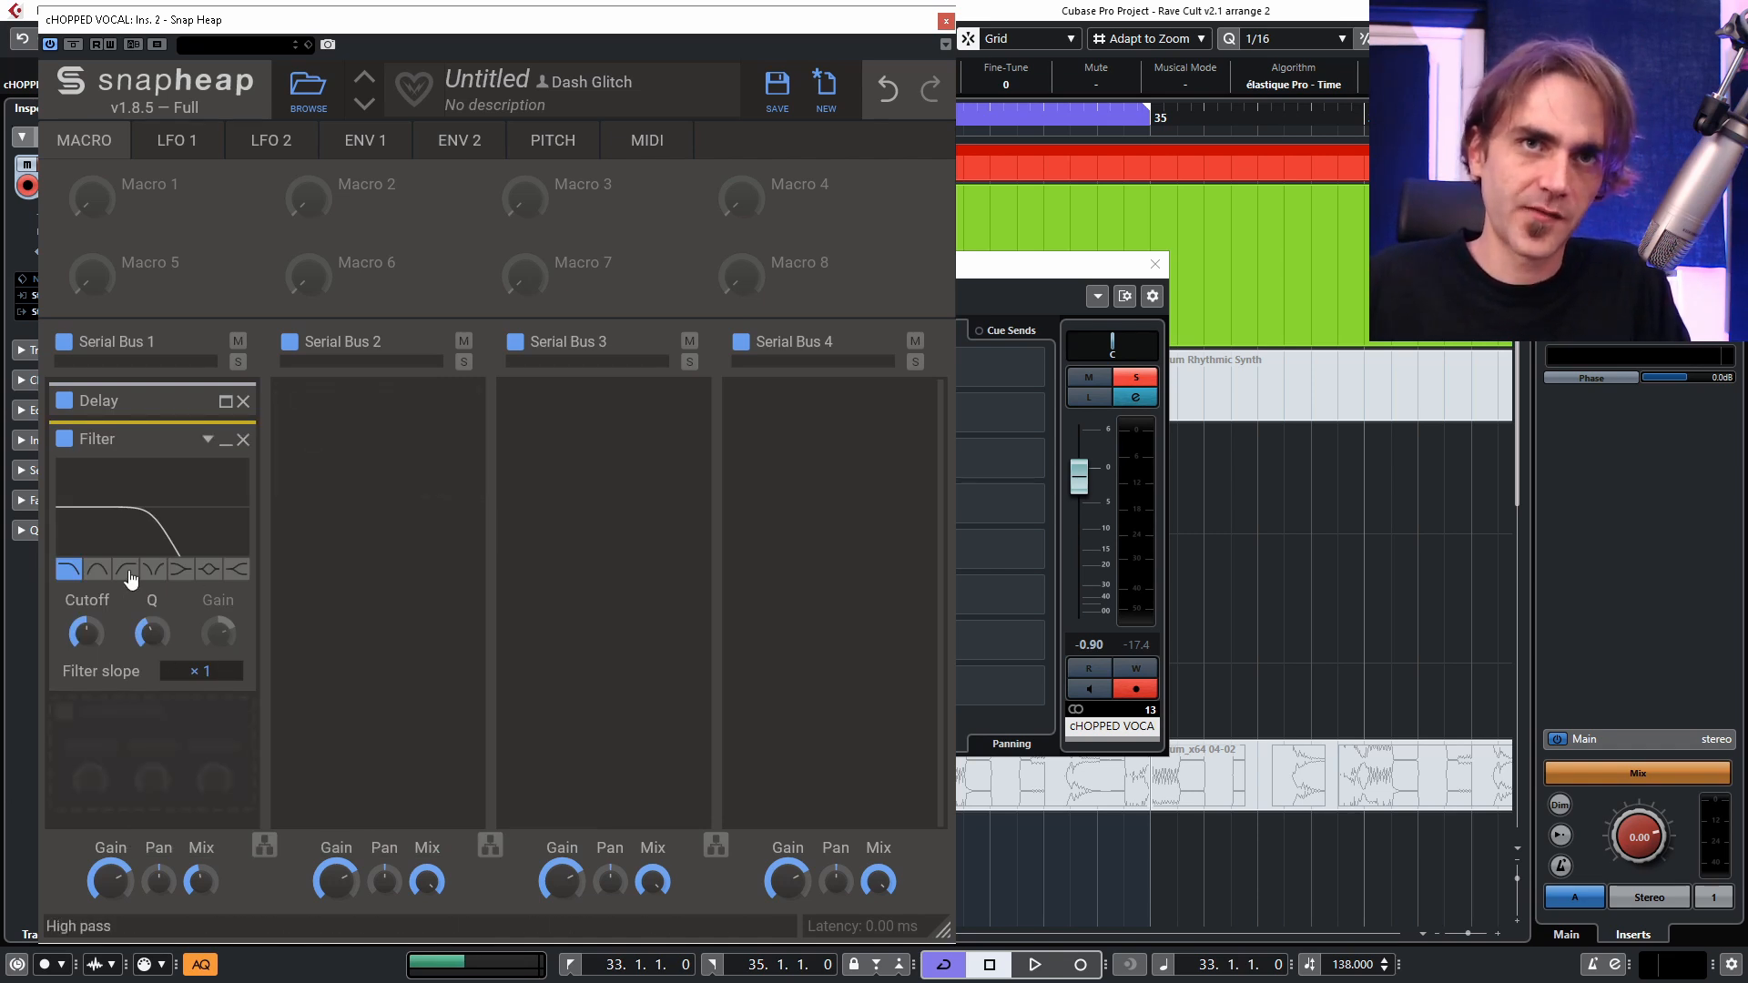
pyautogui.click(127, 571)
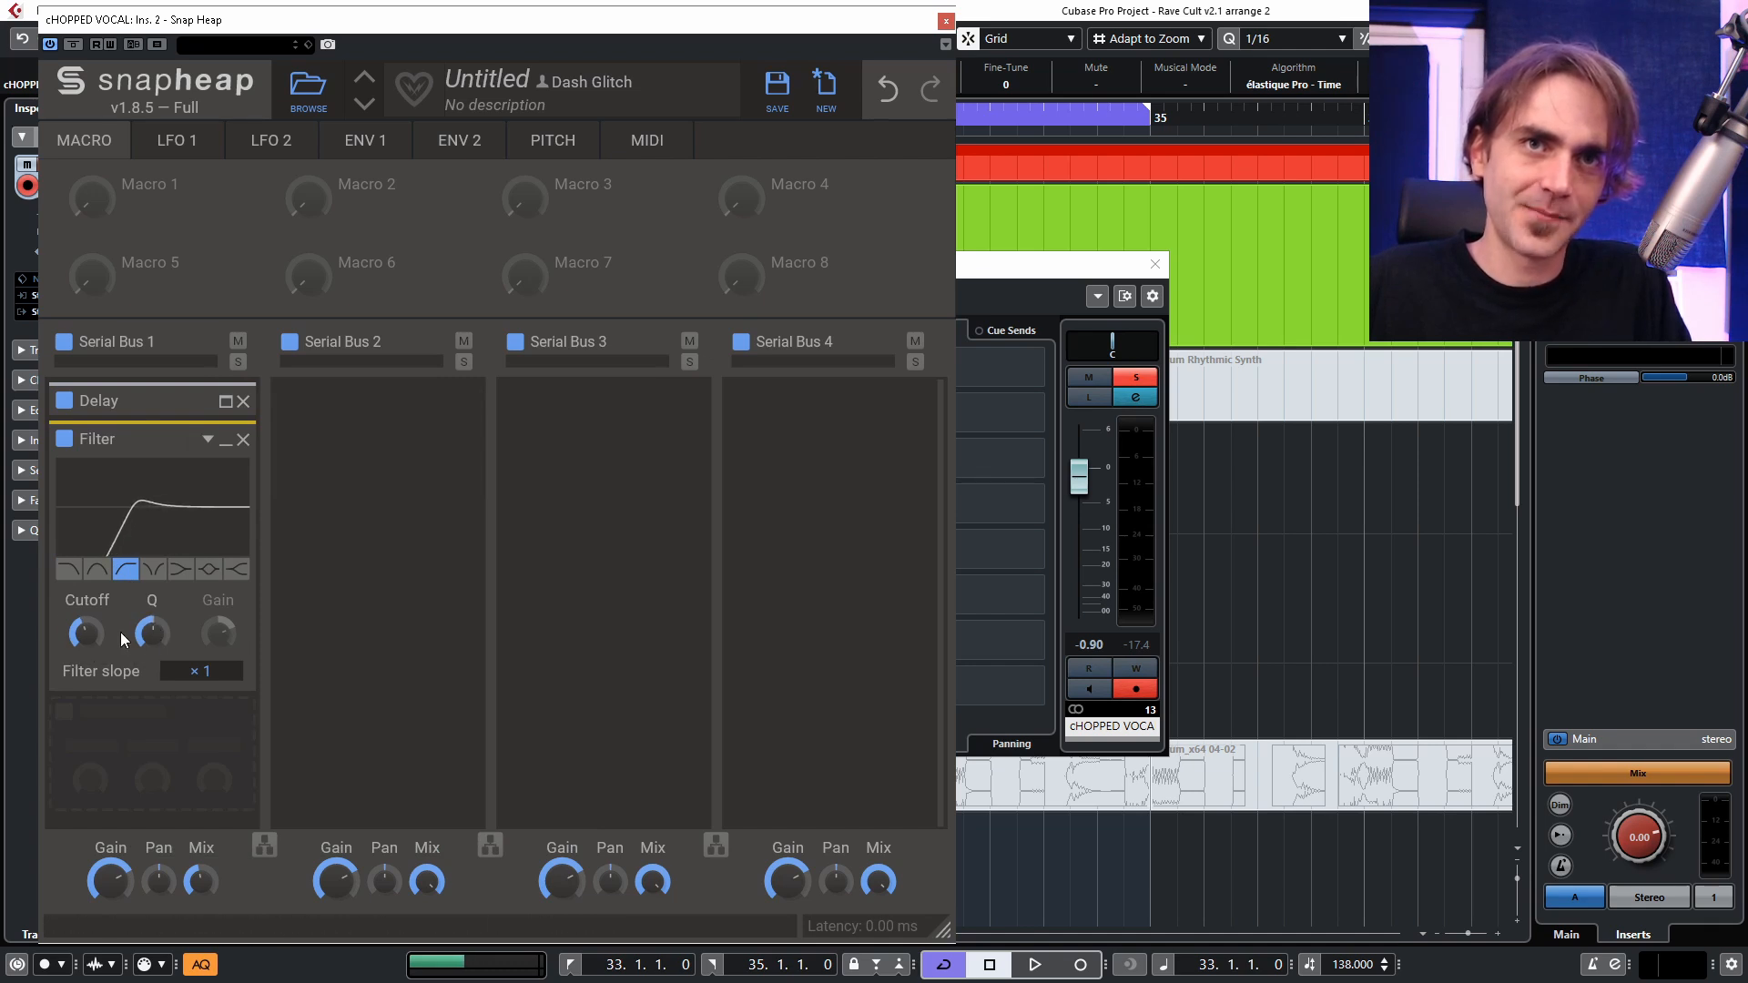
pyautogui.moveTo(153, 635); pyautogui.dragTo(153, 624)
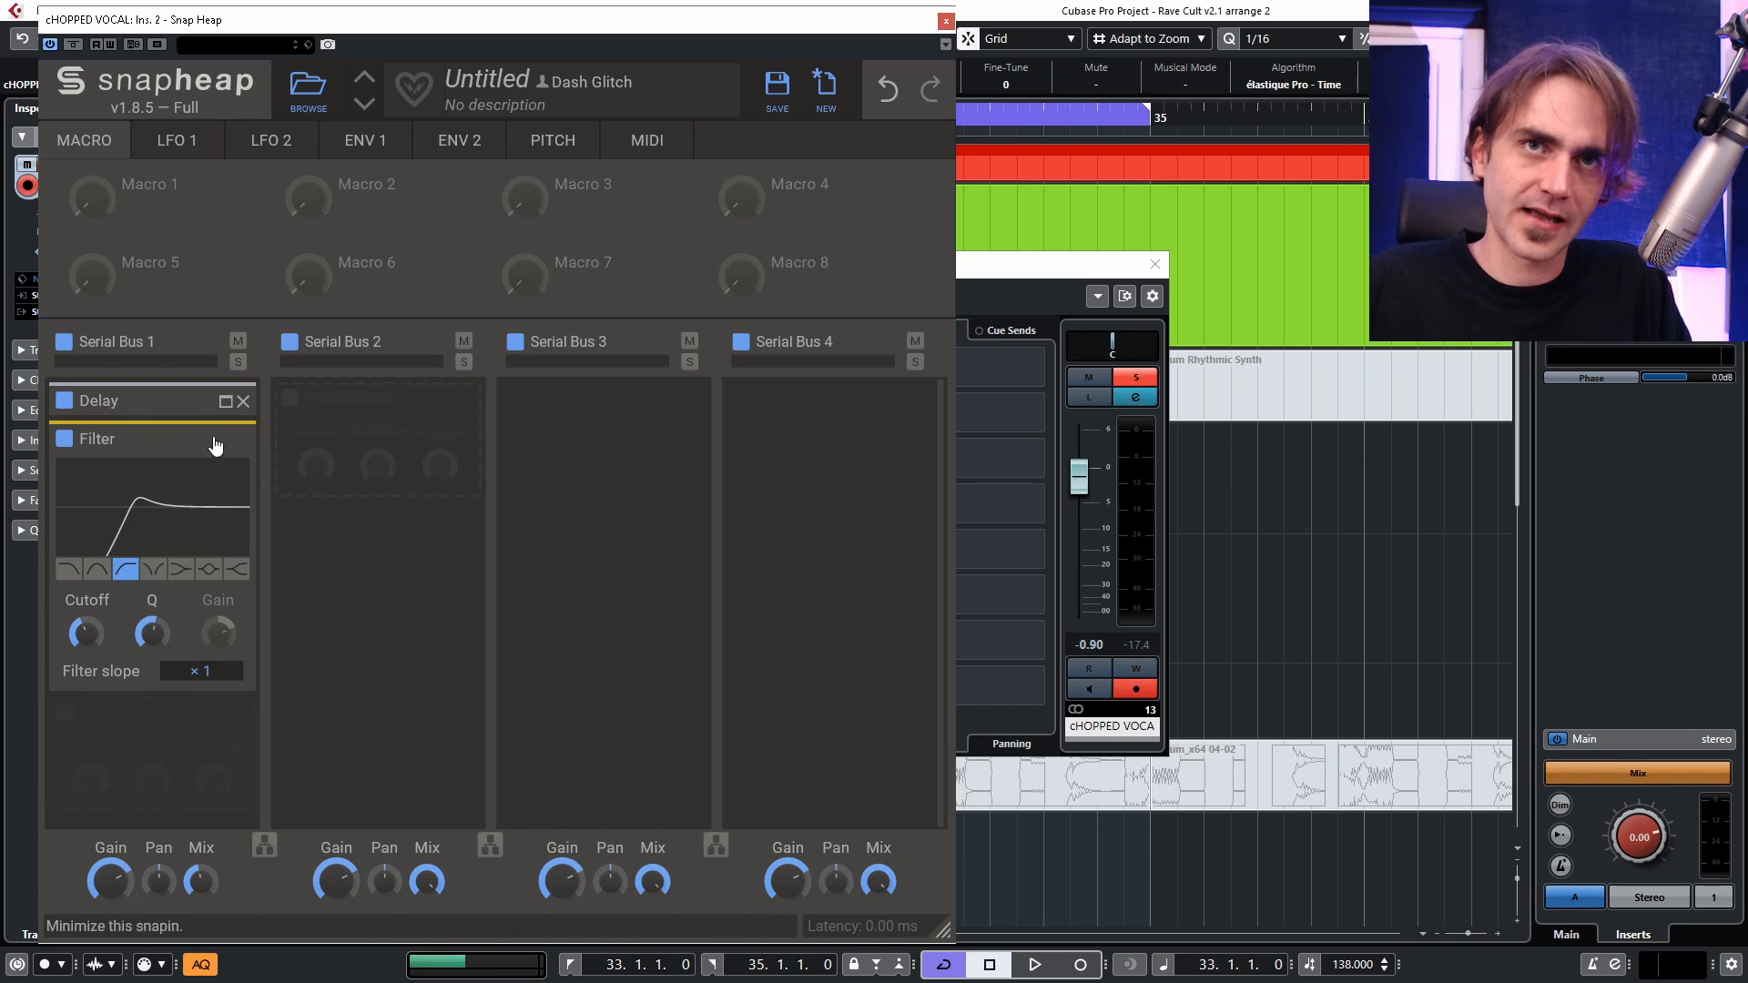
pyautogui.click(224, 448)
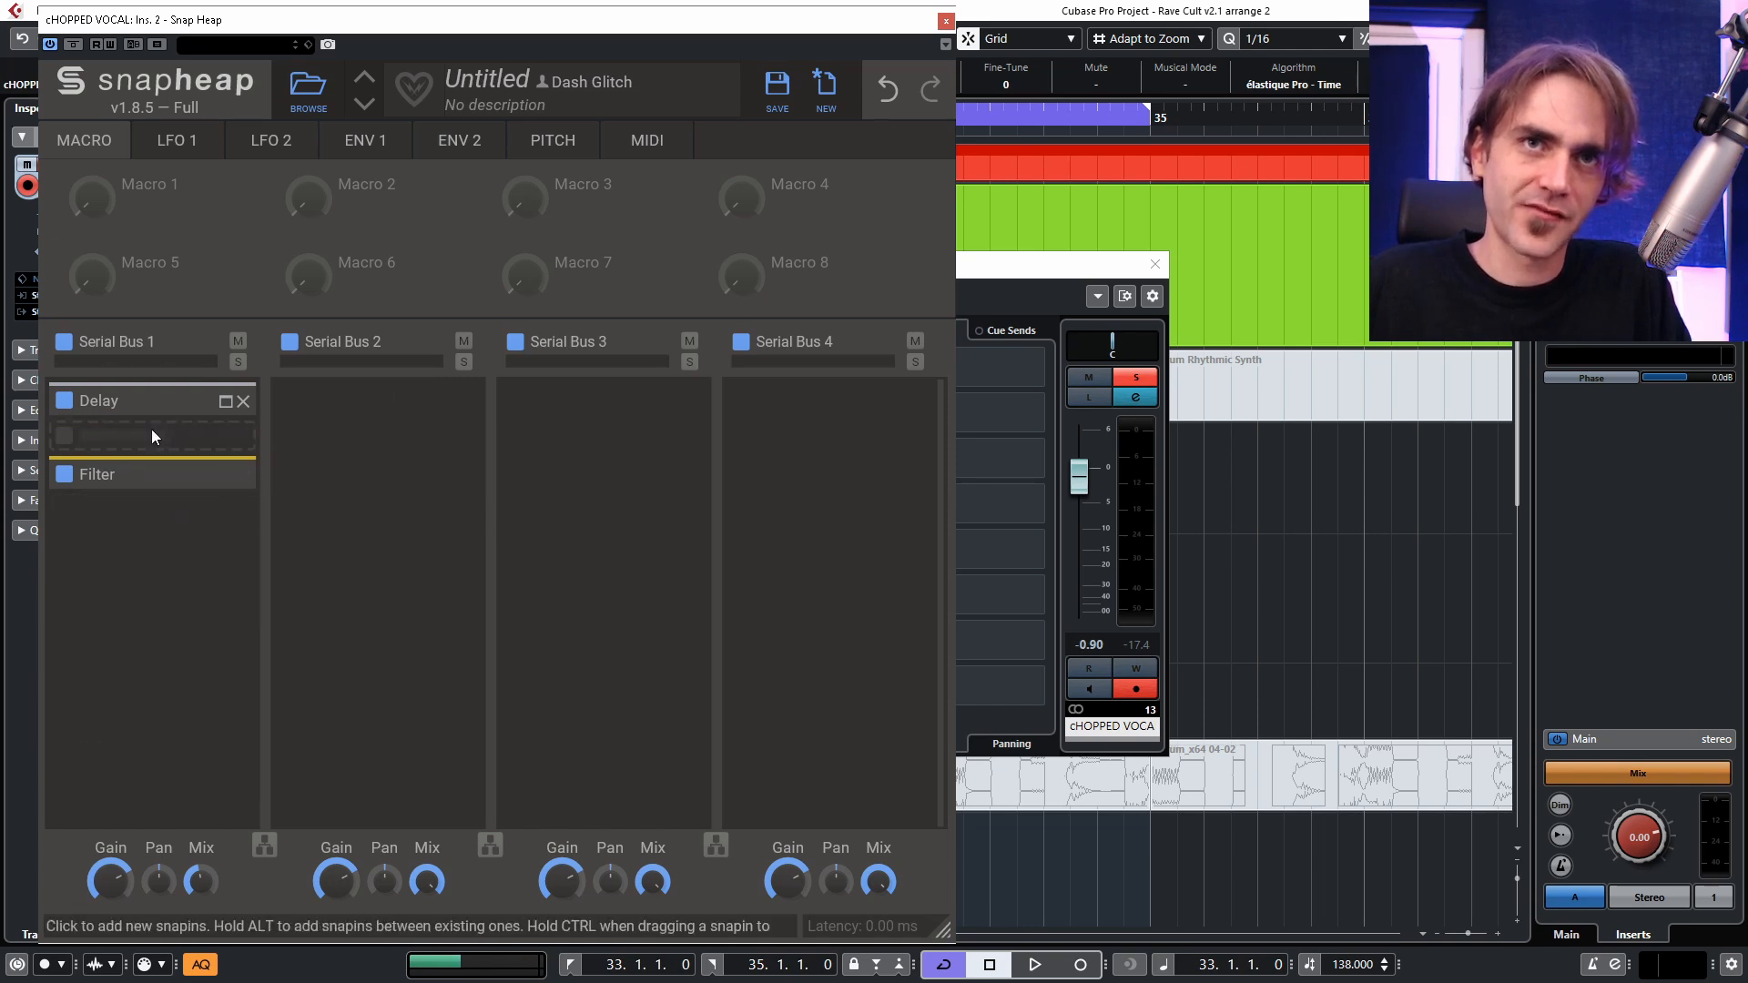
# Insert a Faturator between the Delay and the Filter, lower its Mix, and collapse it.
pyautogui.click(153, 432)
pyautogui.click(208, 794)
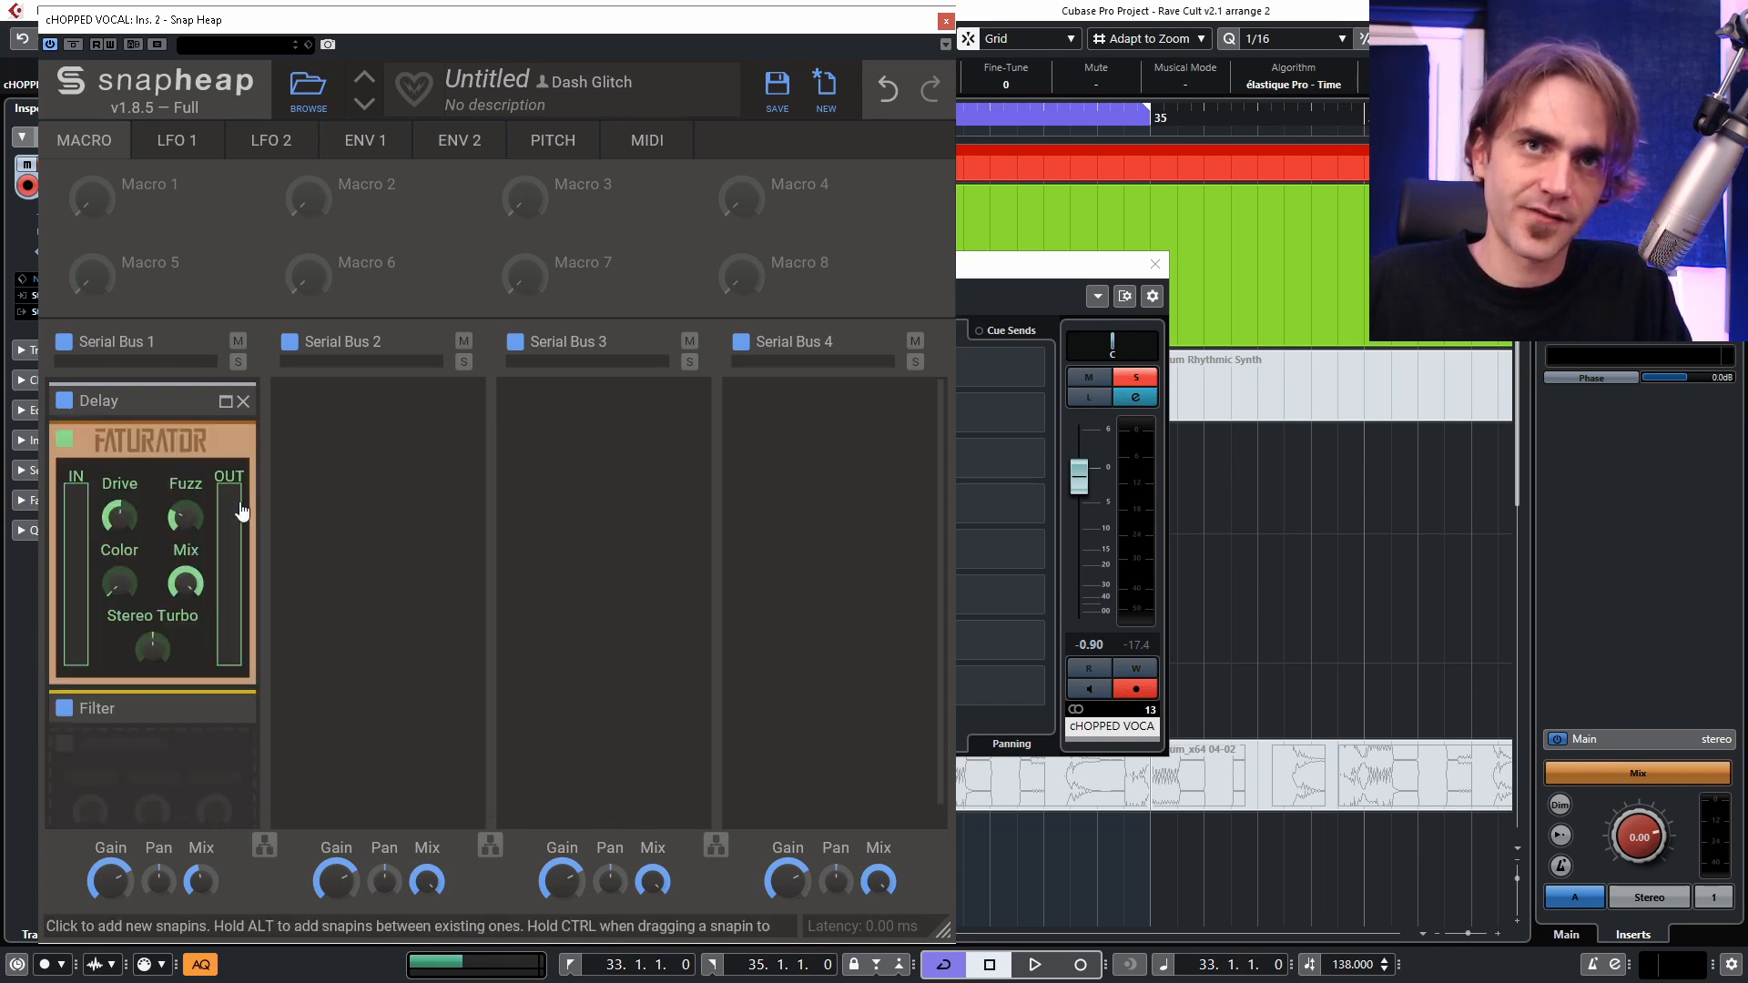
pyautogui.moveTo(185, 581); pyautogui.dragTo(183, 604)
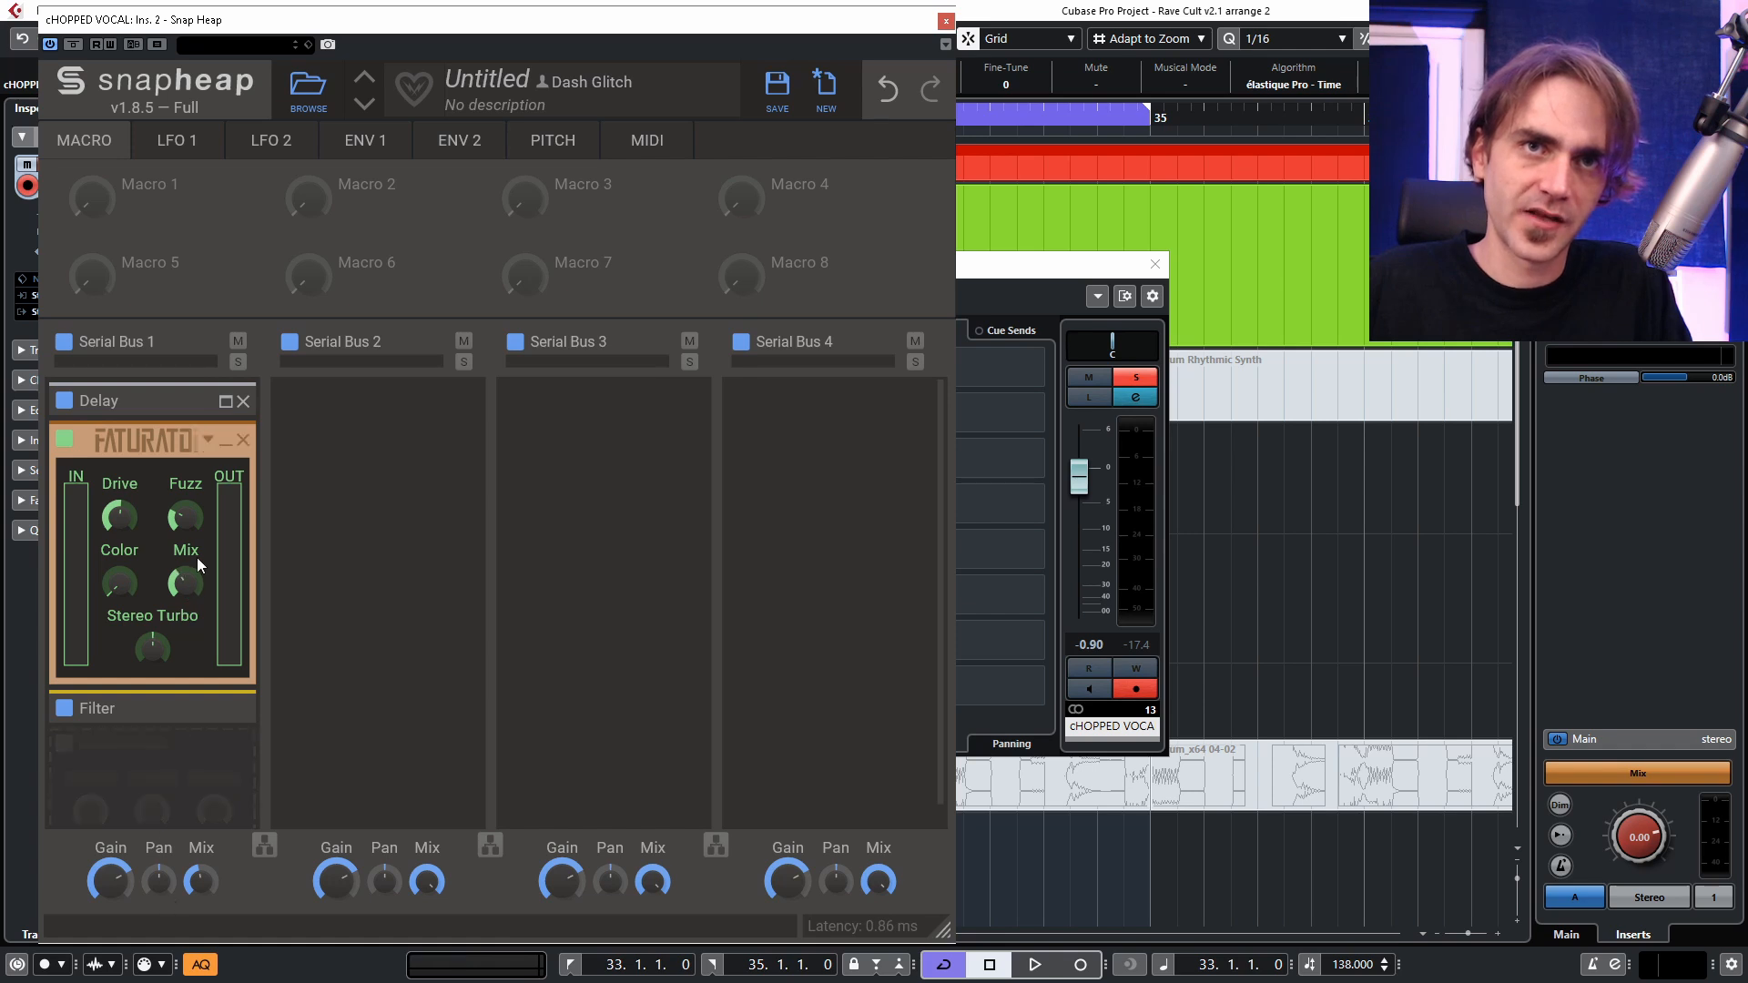
pyautogui.click(225, 442)
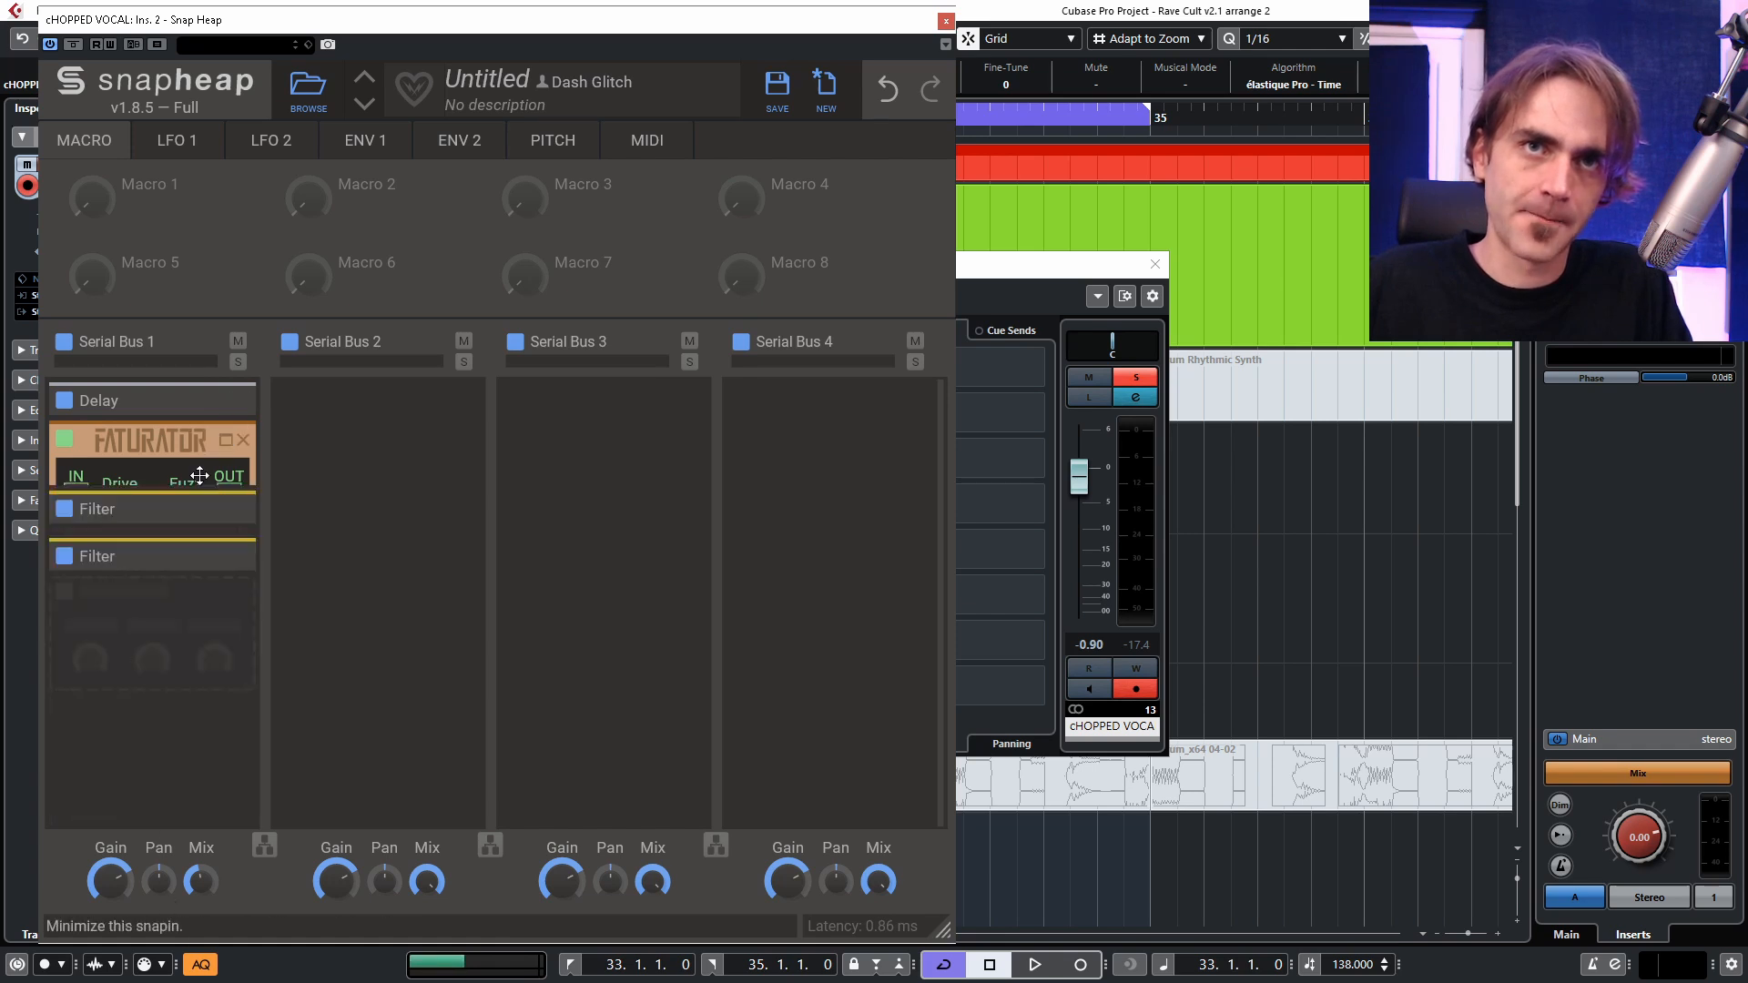
# Insert a low-pass Filter between the Delay and the Faturator with its cutoff at 2.25 kHz, collapsing both filters.
pyautogui.click(136, 430)
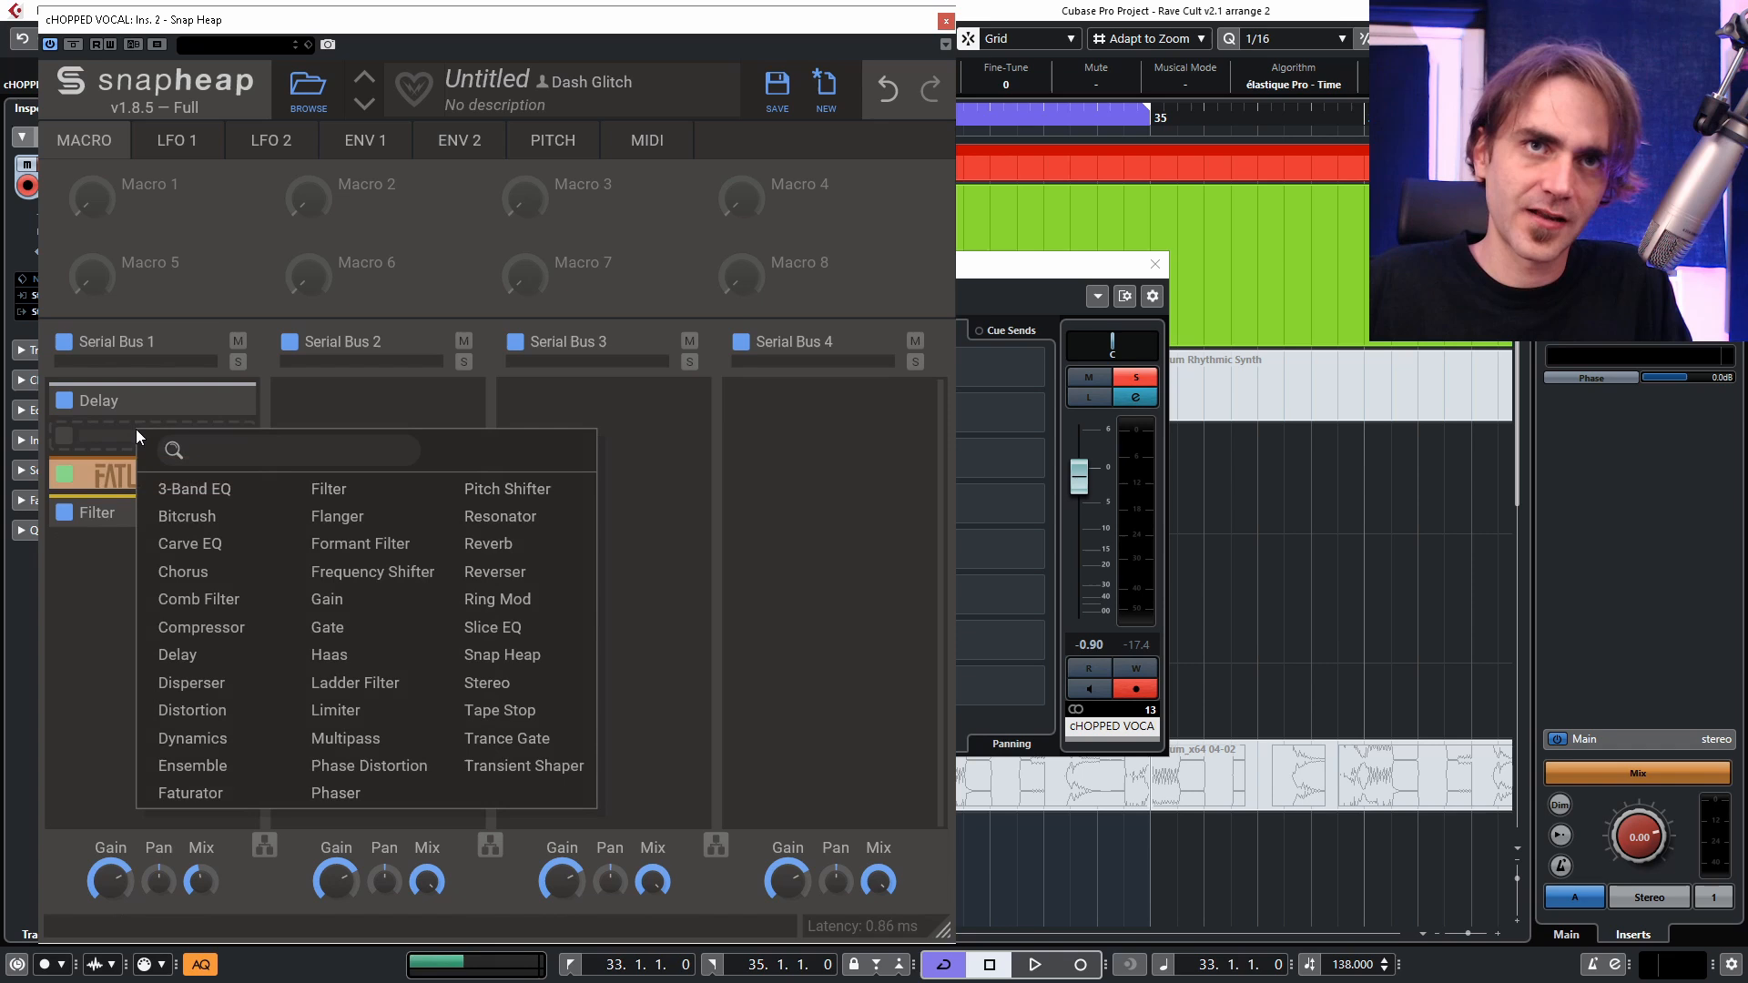
pyautogui.click(417, 491)
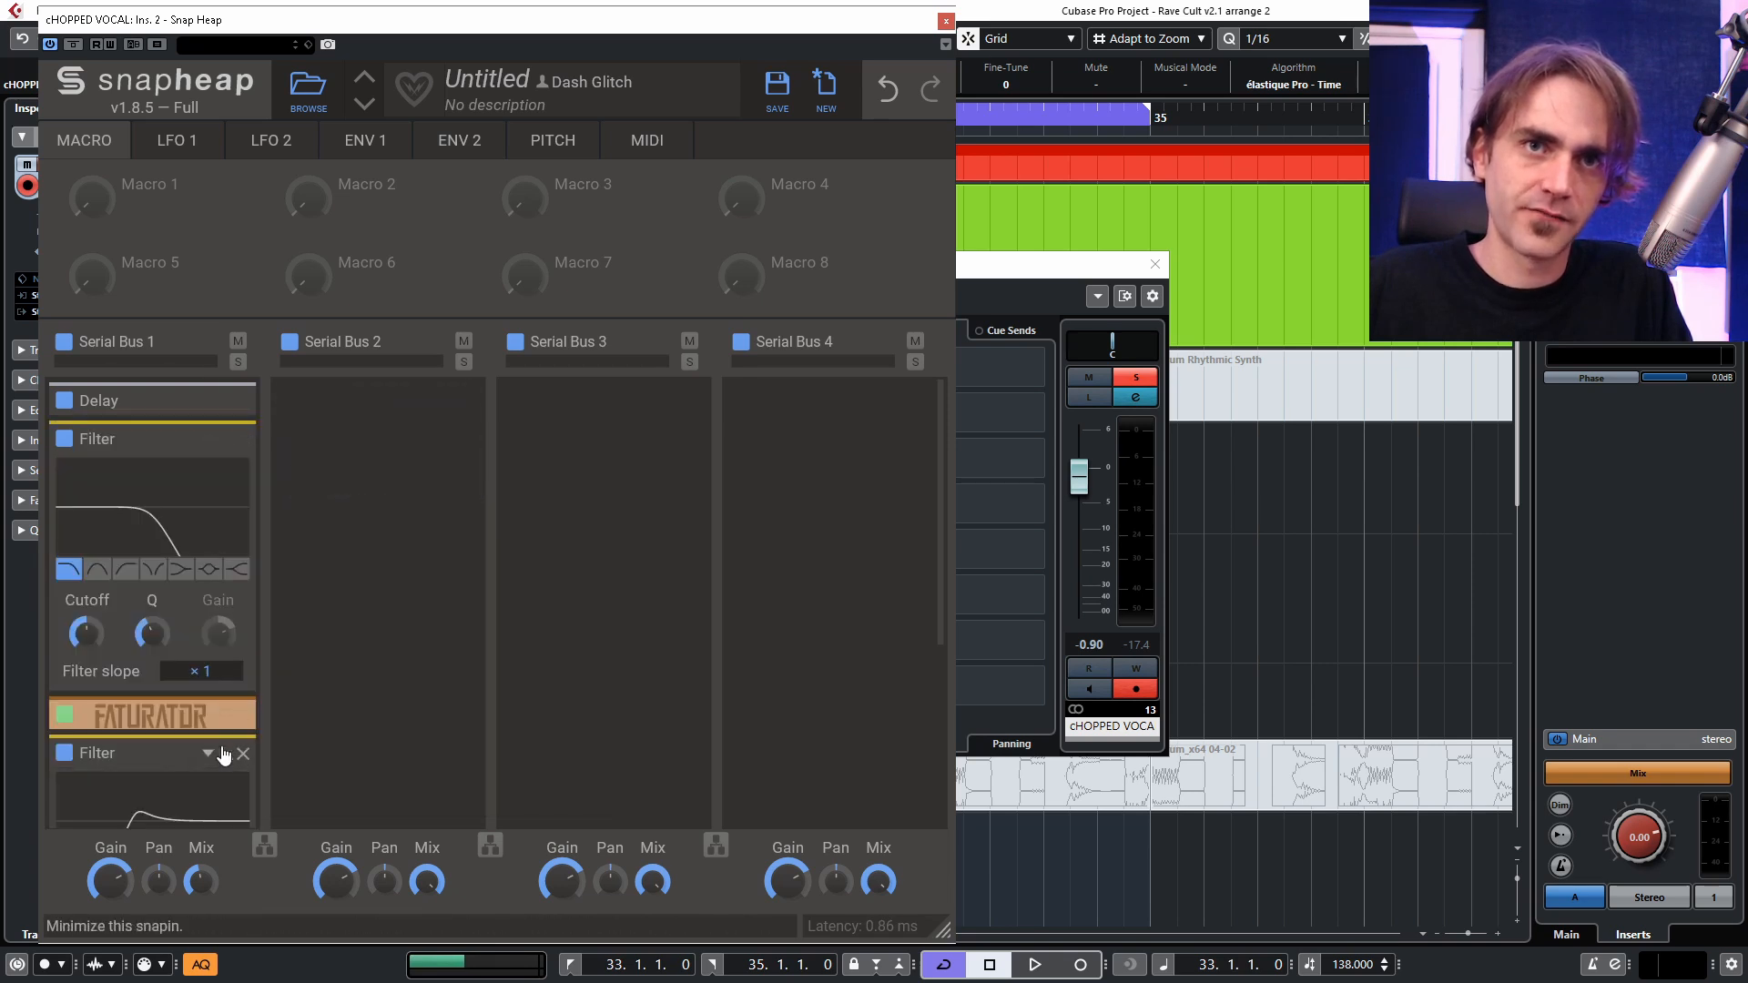
pyautogui.click(223, 756)
pyautogui.moveTo(87, 633); pyautogui.dragTo(87, 614)
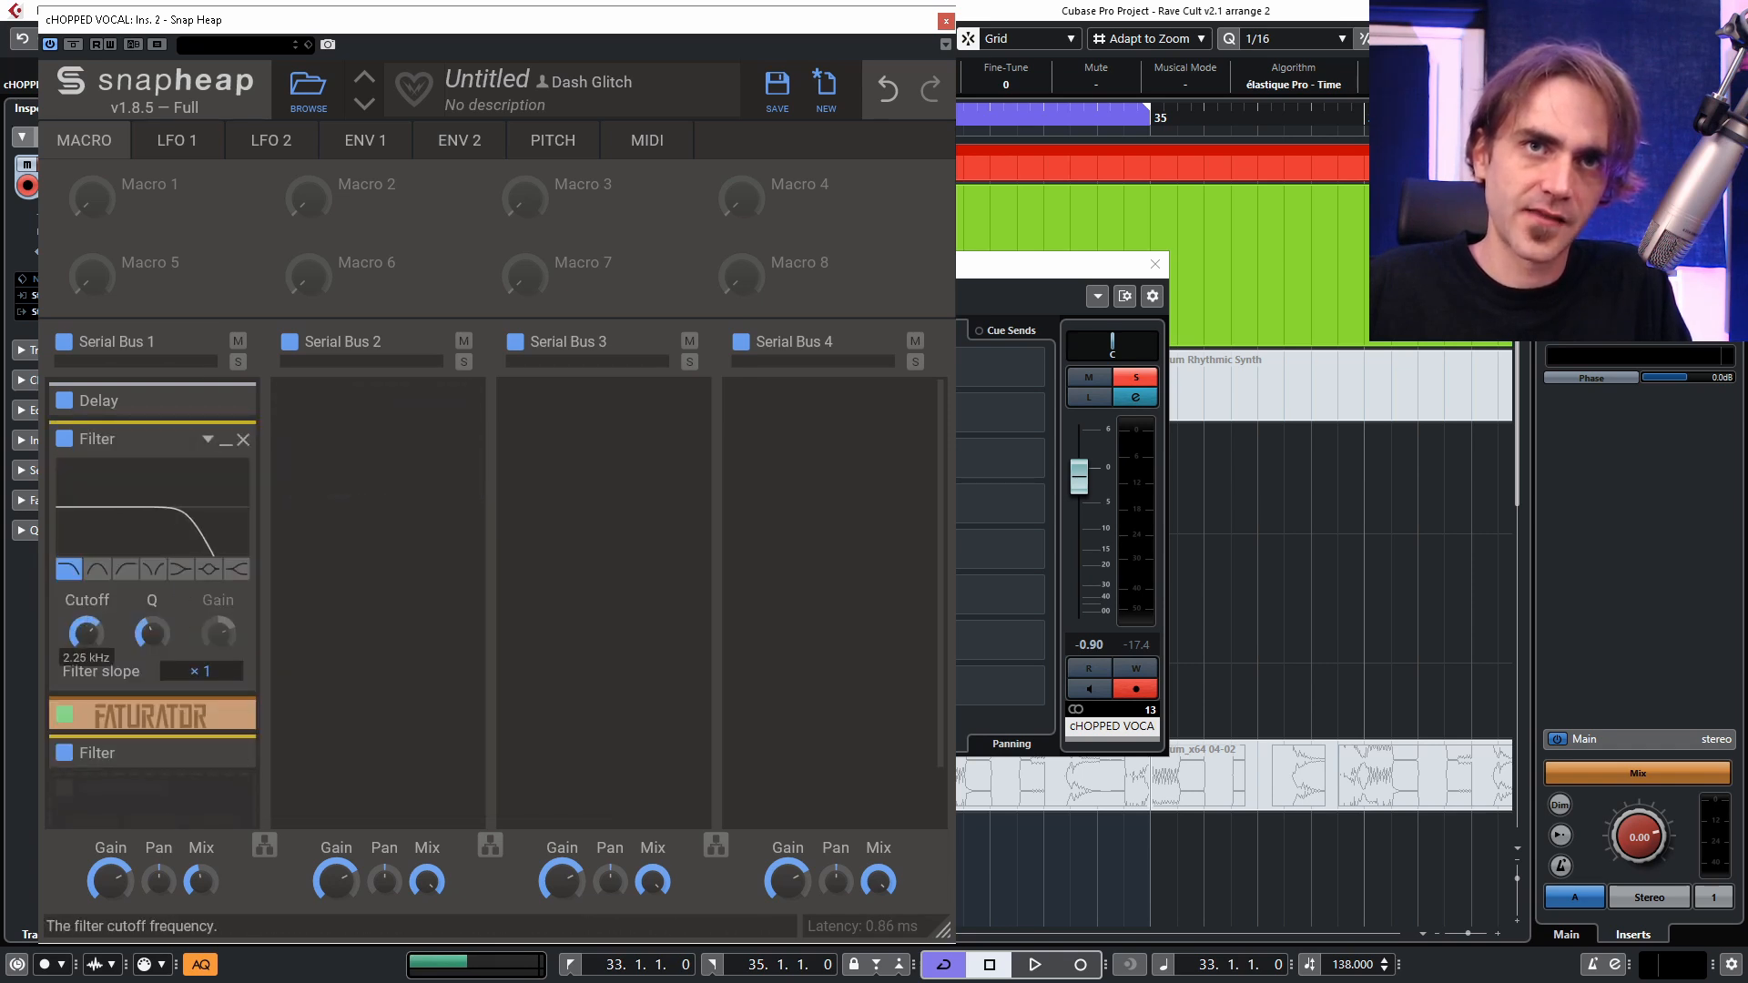
pyautogui.click(226, 440)
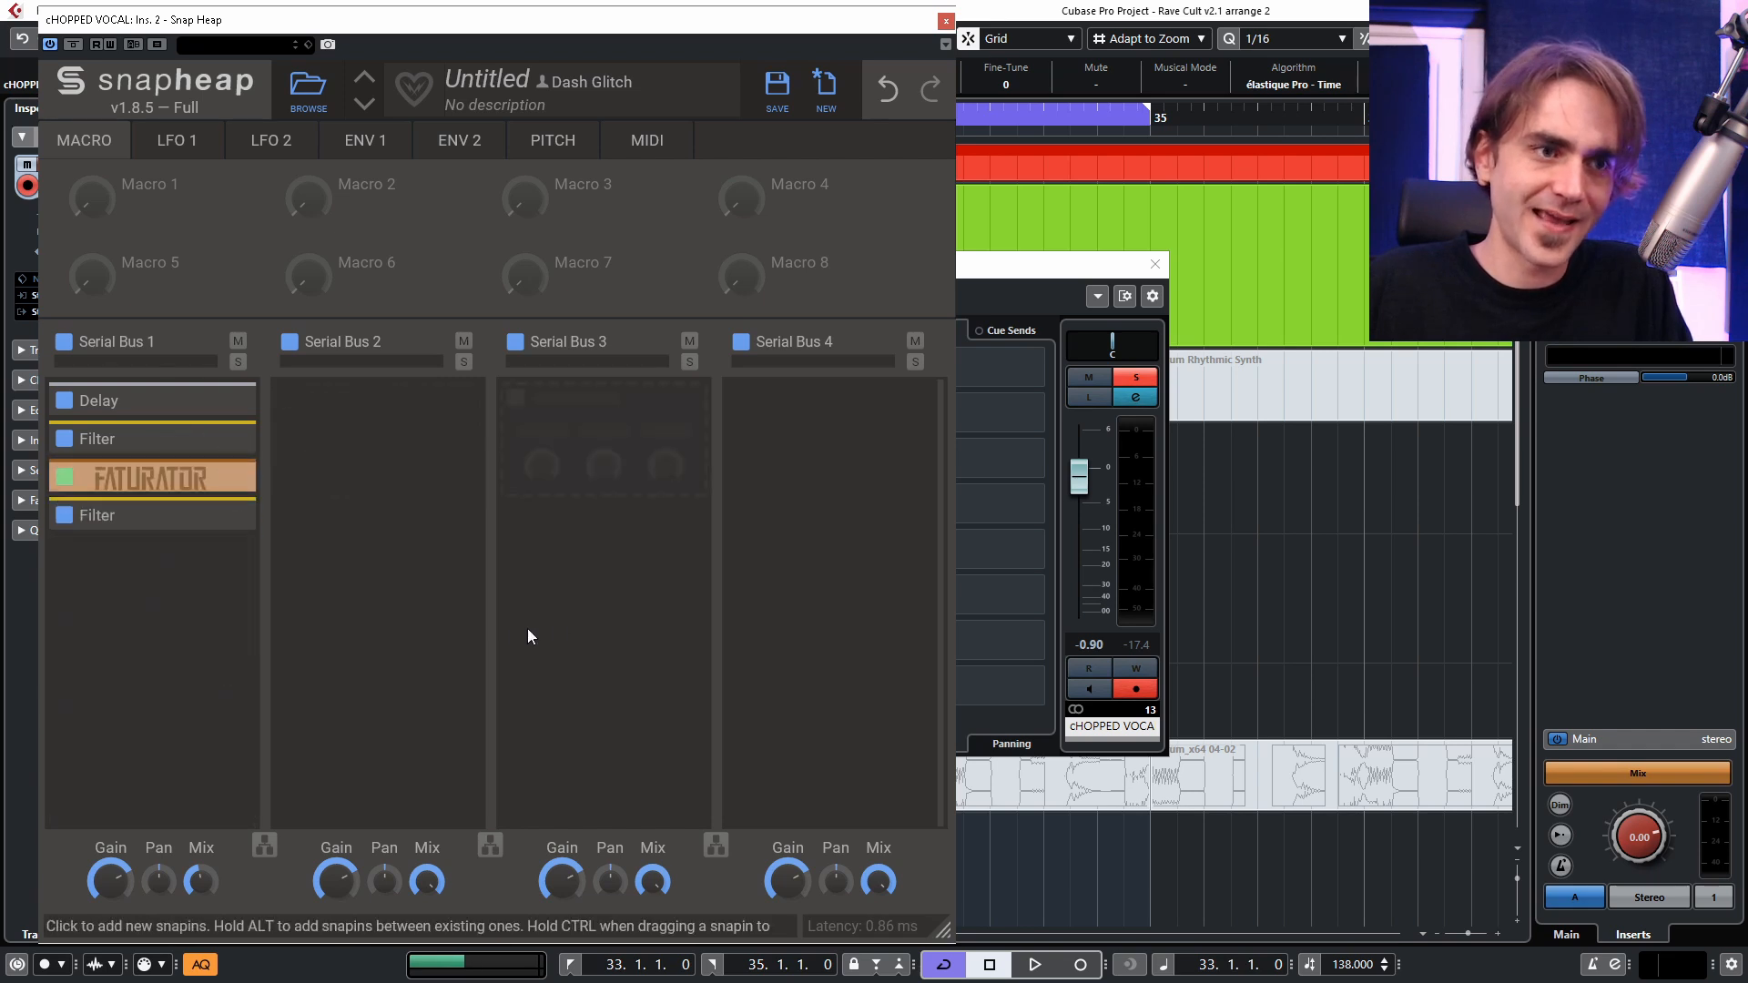
# Switch the Delay to tempo sync at 3/16 and audition the chopped vocal.
pyautogui.press('space')
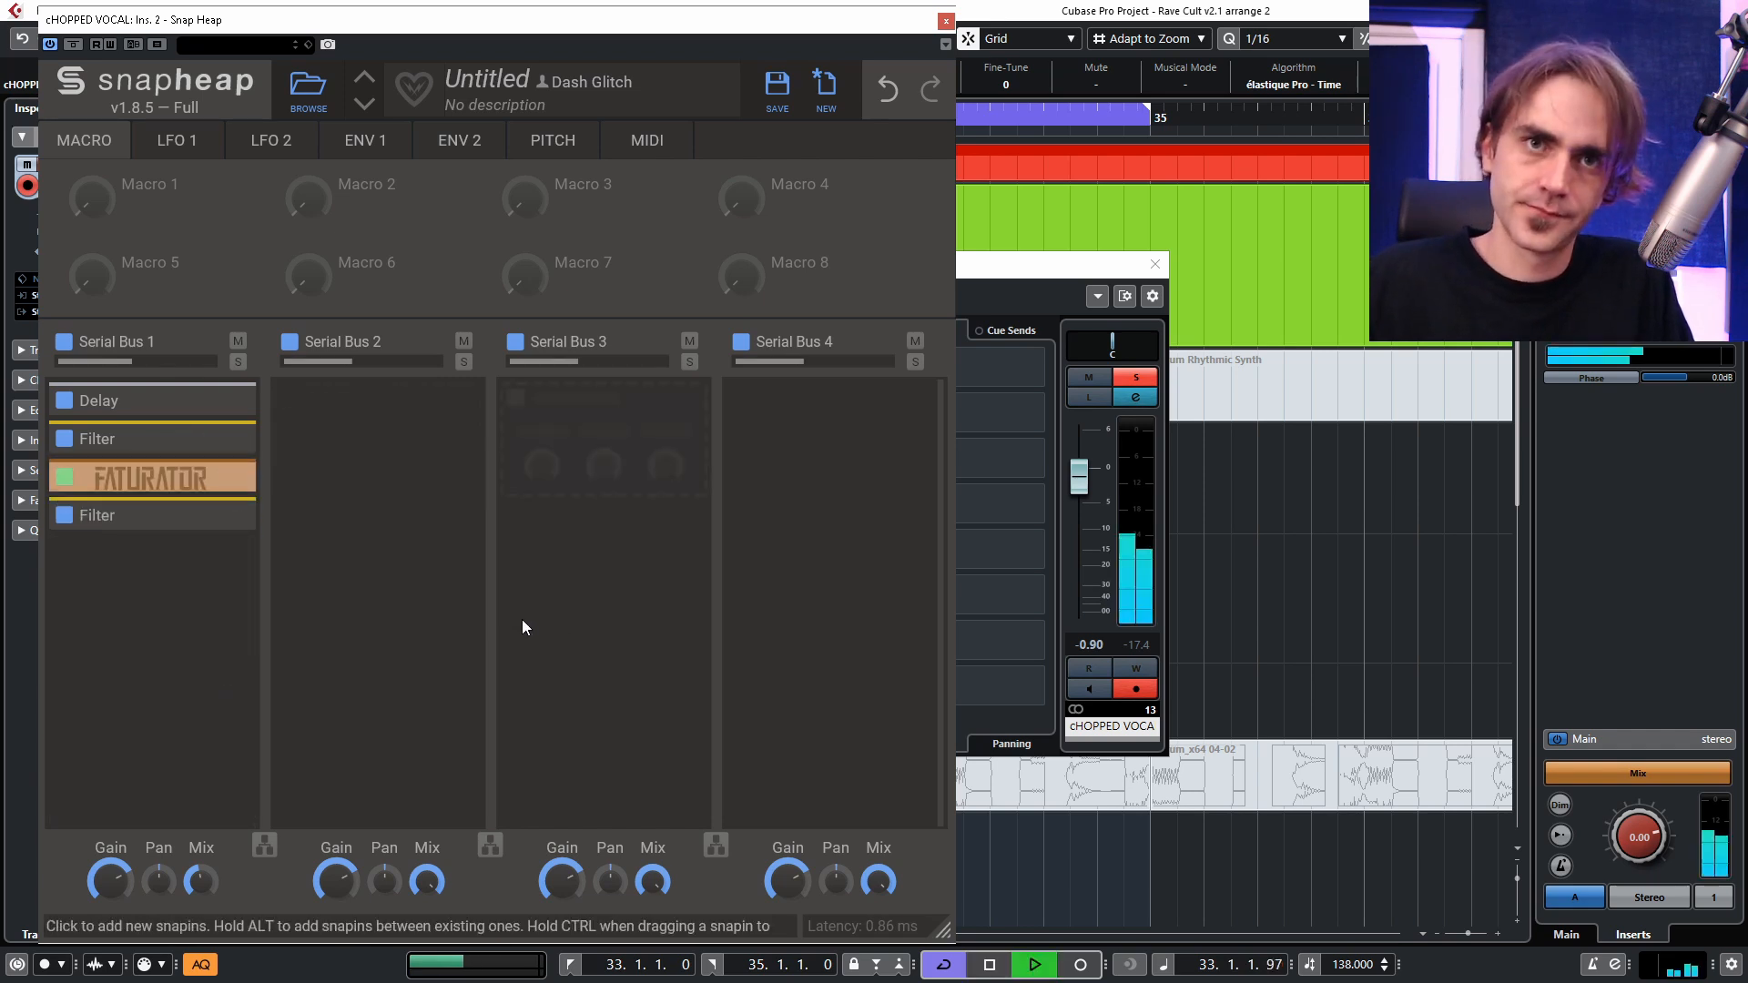
pyautogui.press('space')
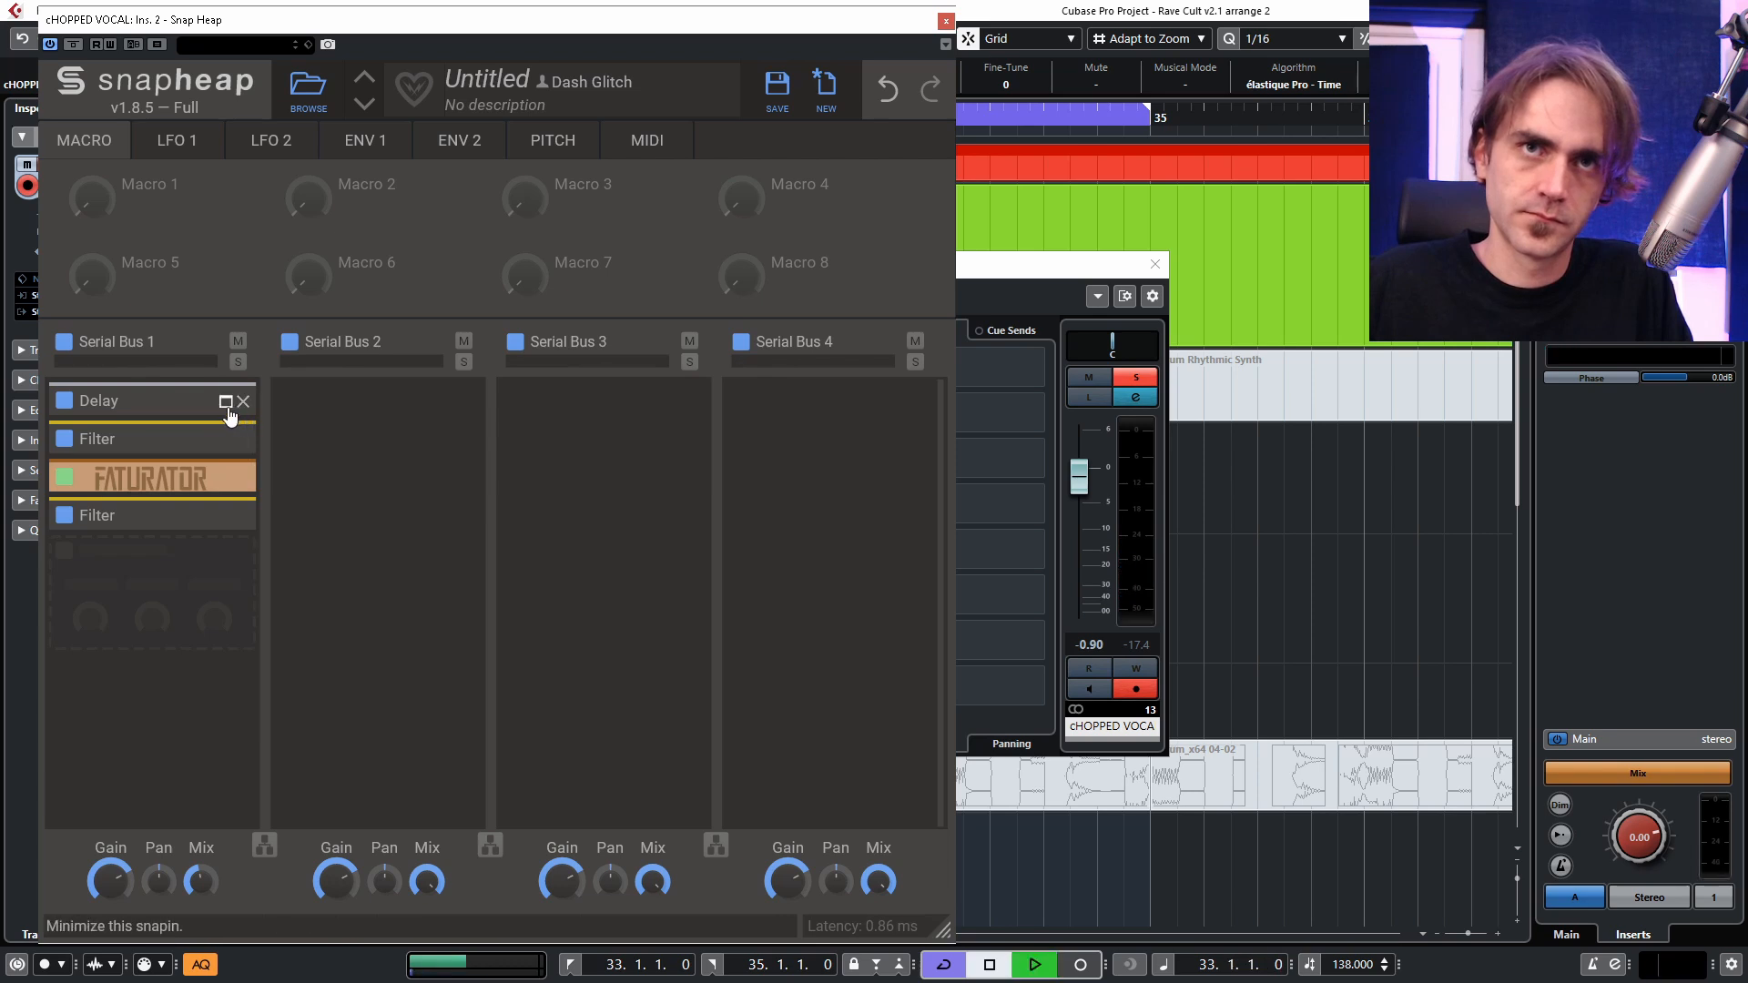
pyautogui.click(225, 403)
pyautogui.click(202, 486)
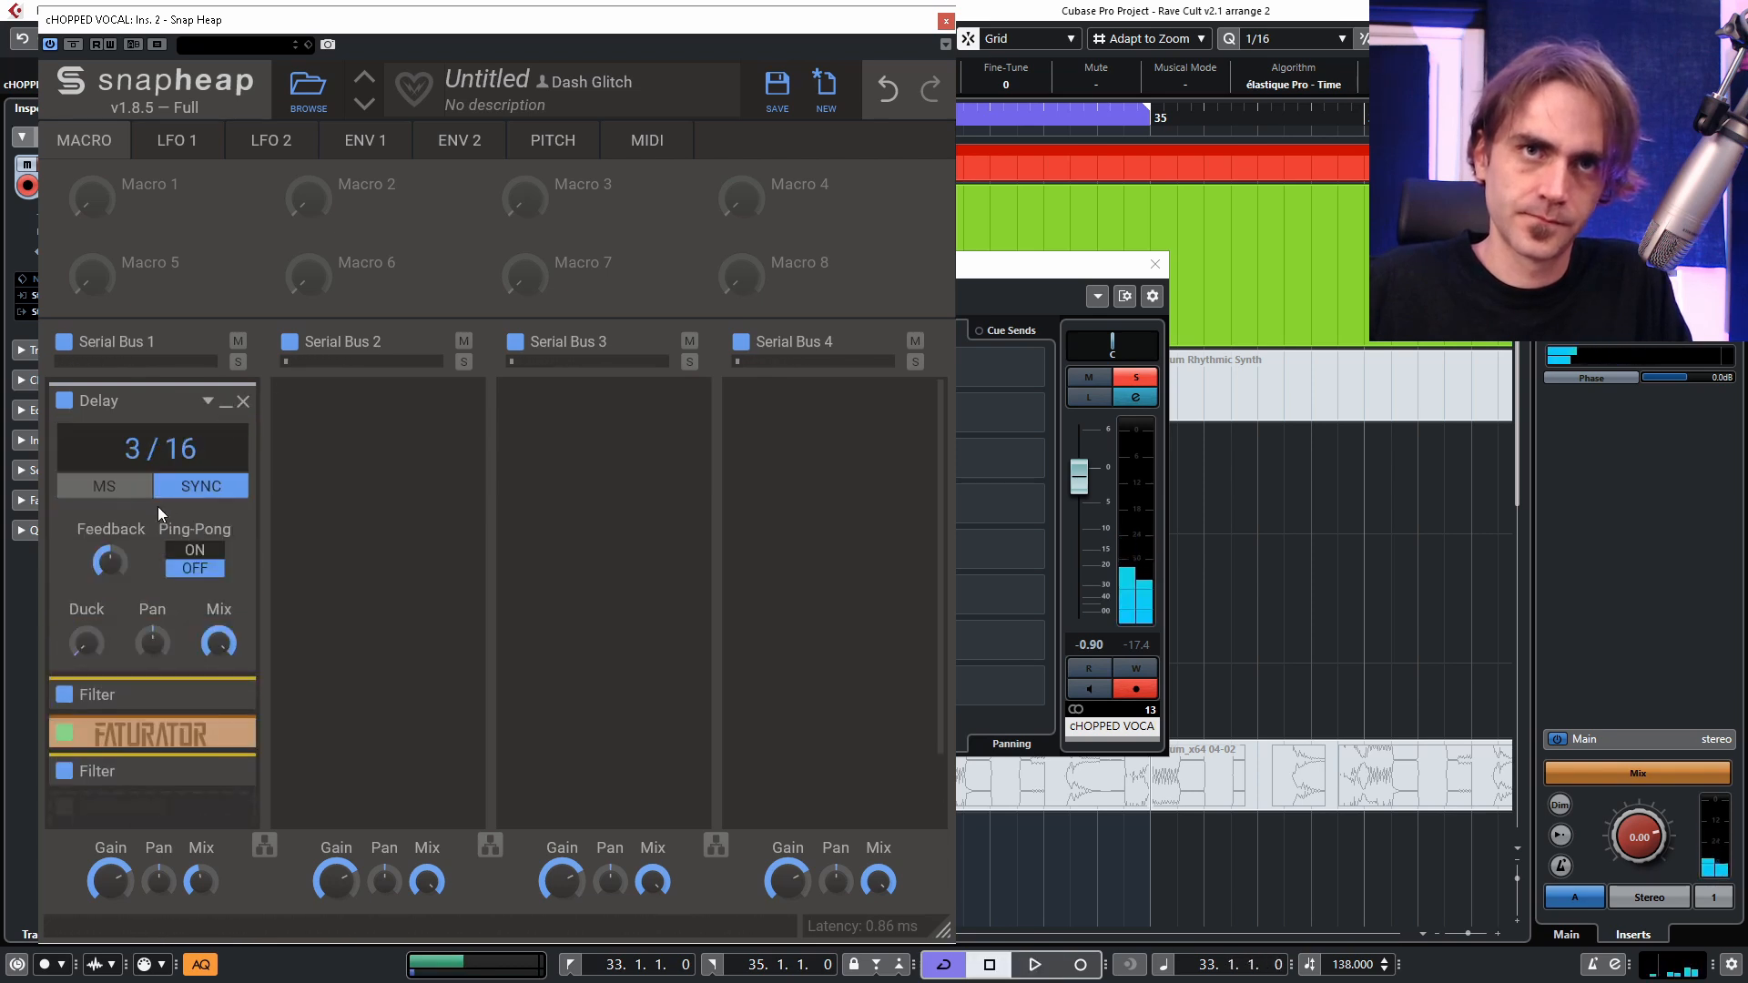
pyautogui.press('space')
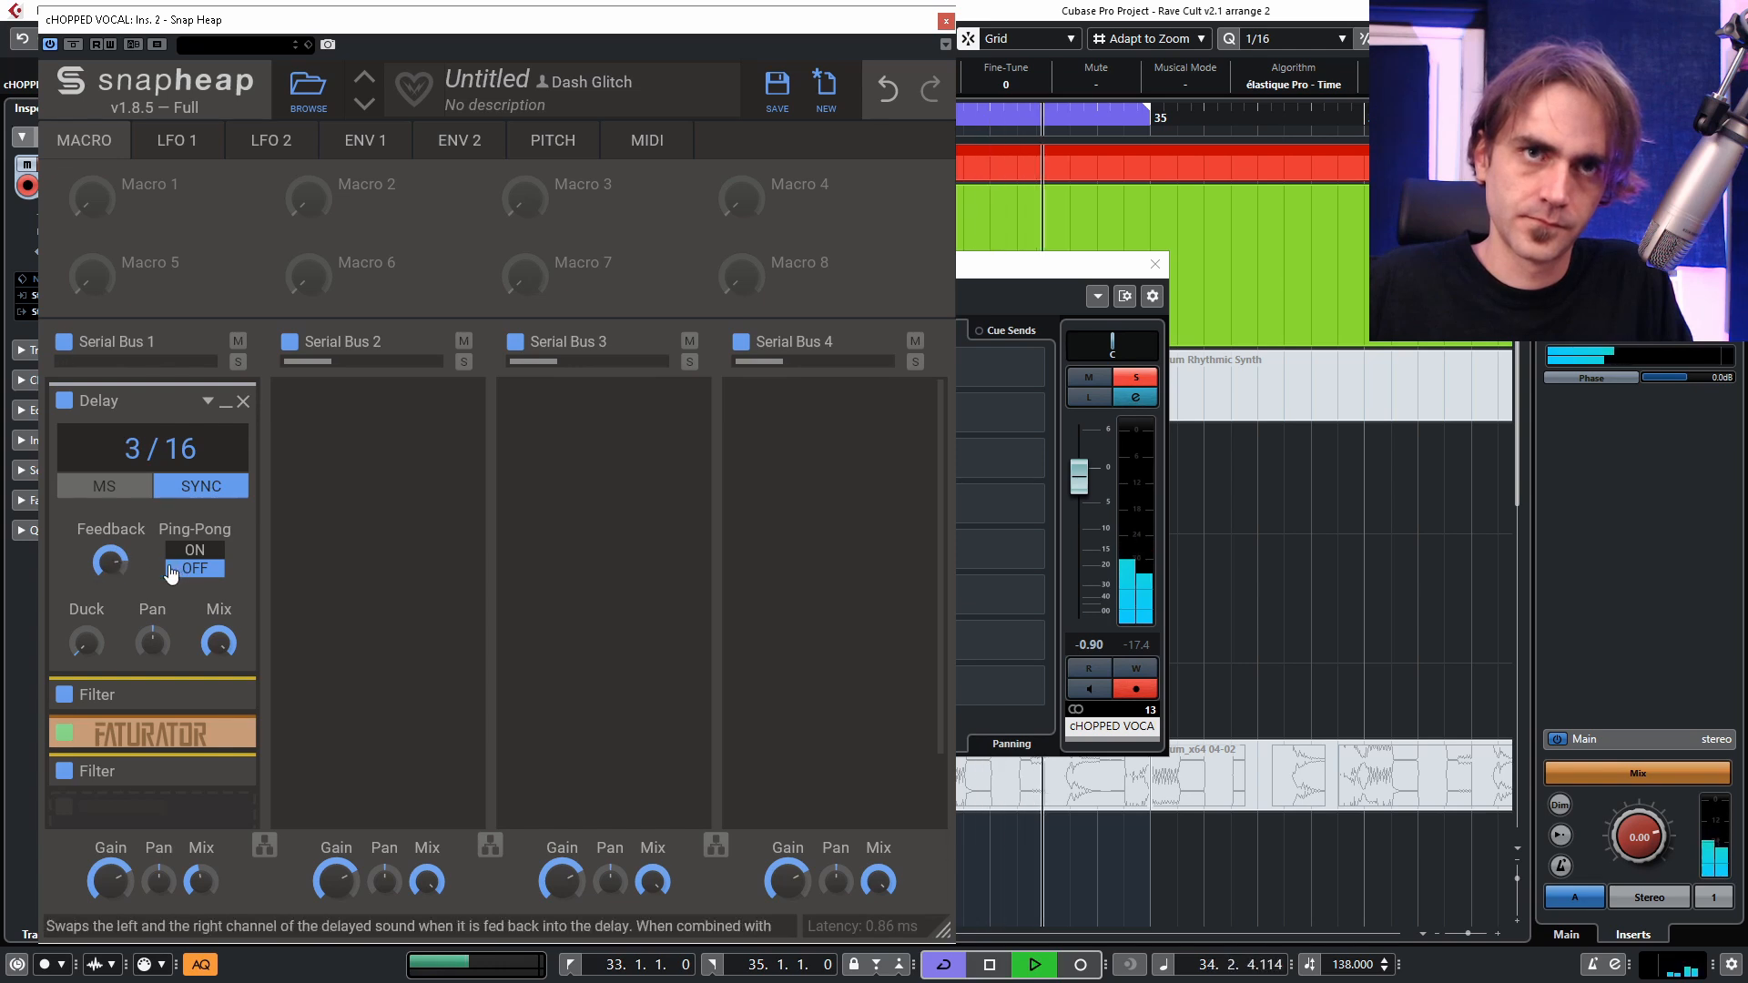
# Review the settings of the two Filters and the Faturator in Serial Bus 1, collapsing every module including the Delay.
pyautogui.click(225, 696)
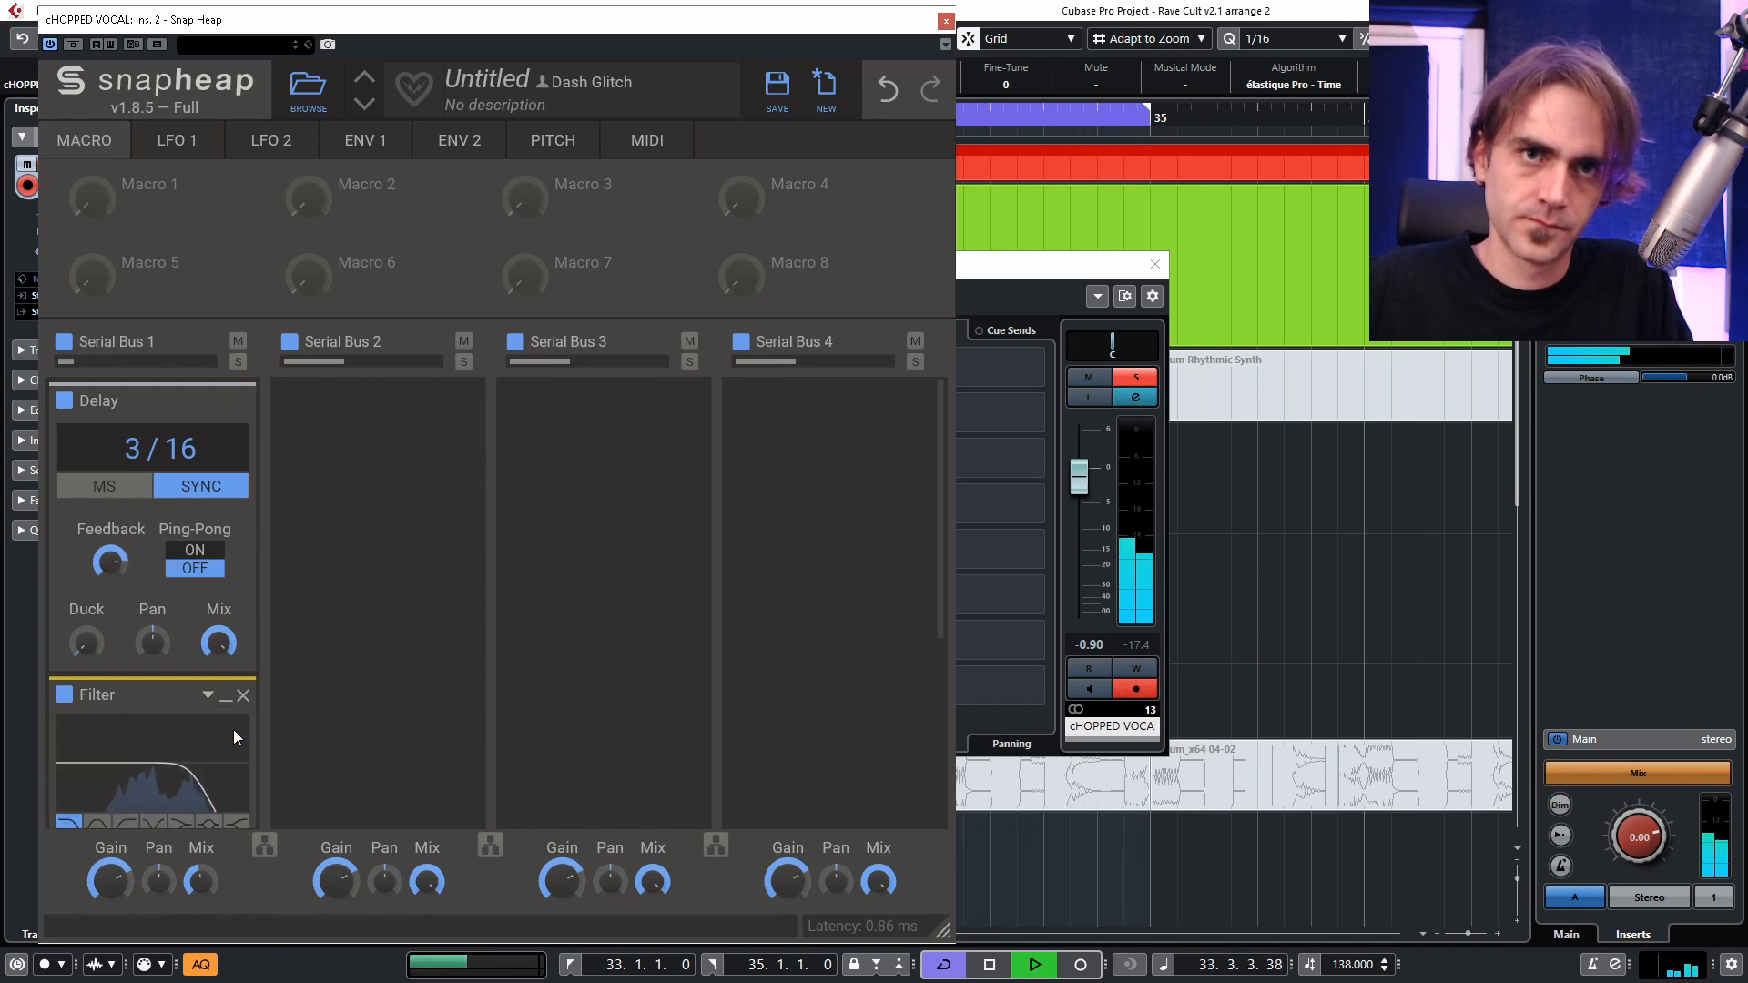
pyautogui.scroll(-2, 233, 729)
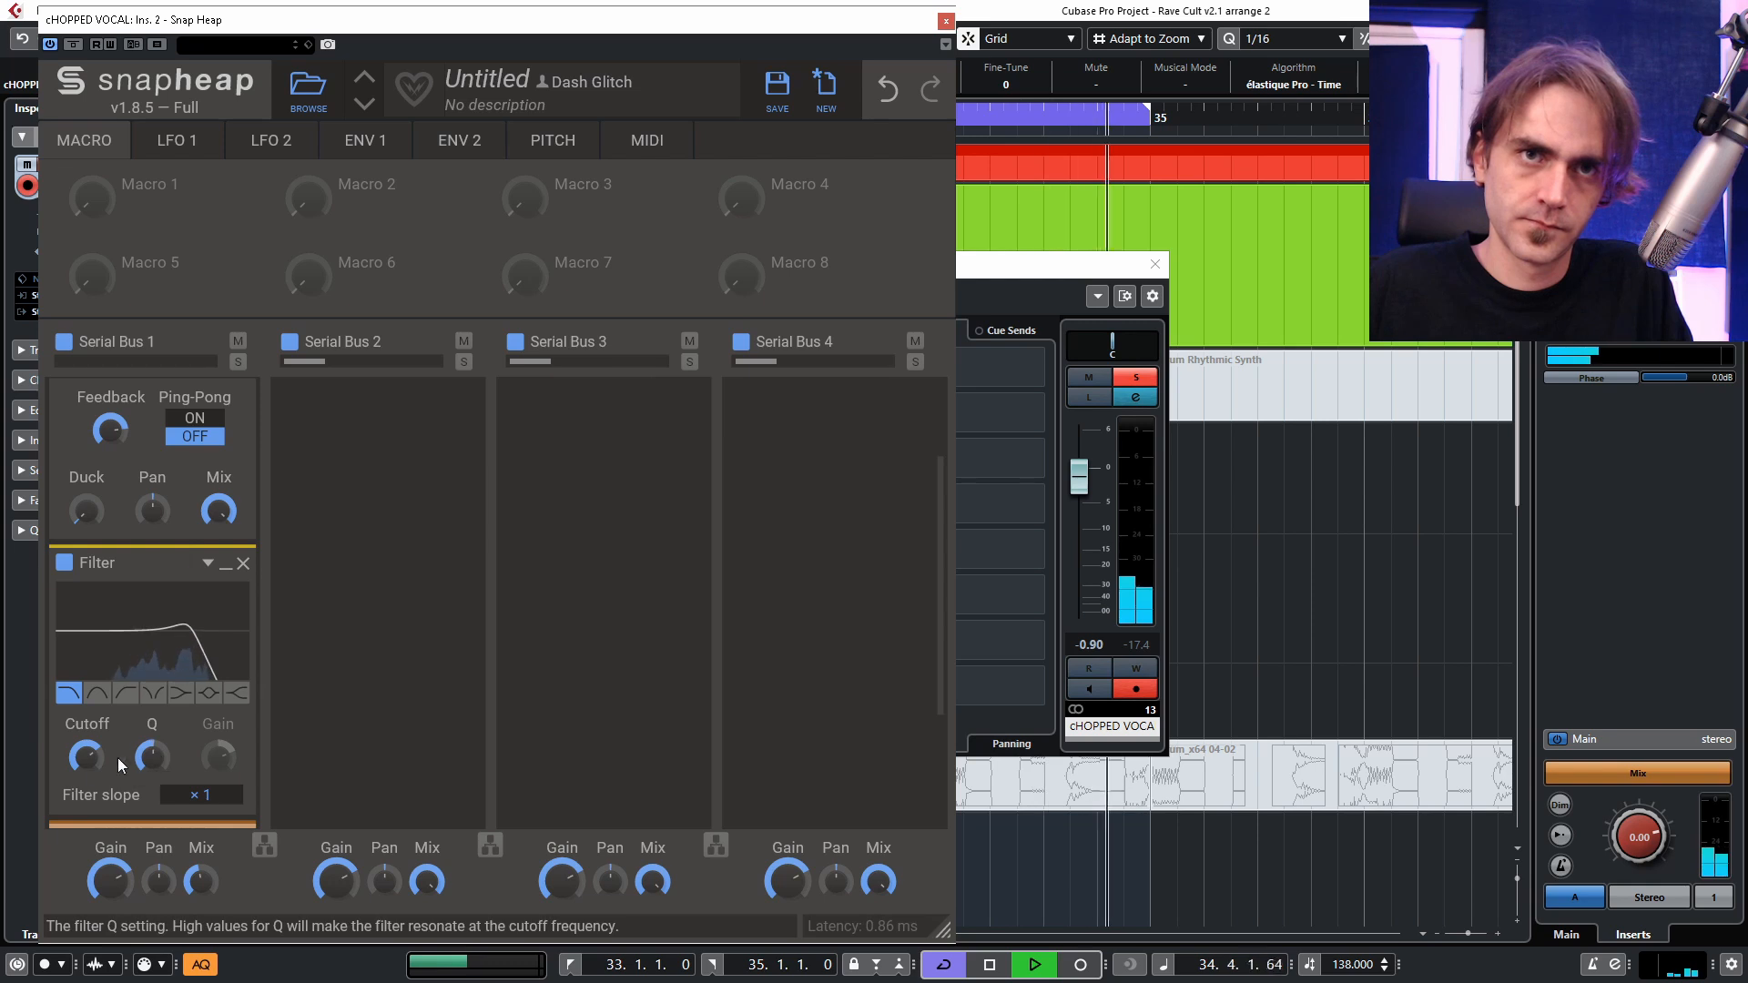
pyautogui.click(225, 564)
pyautogui.scroll(-2, 187, 579)
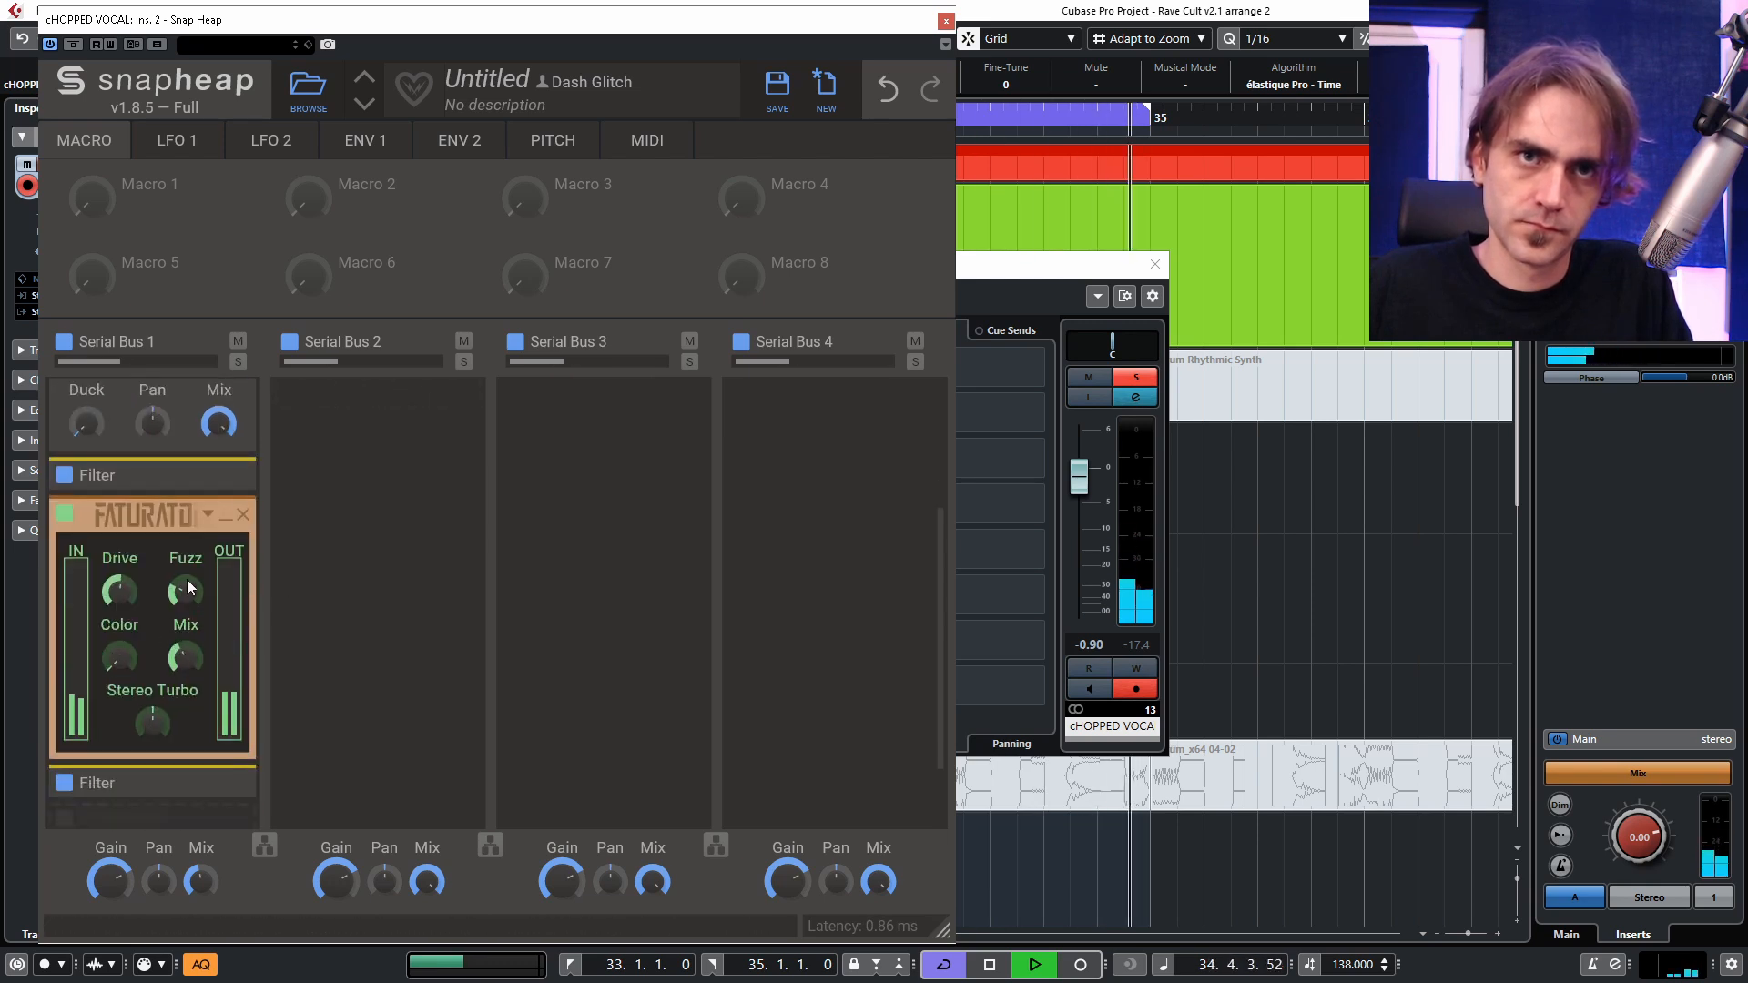
pyautogui.click(226, 516)
pyautogui.click(225, 663)
pyautogui.scroll(-1, 183, 681)
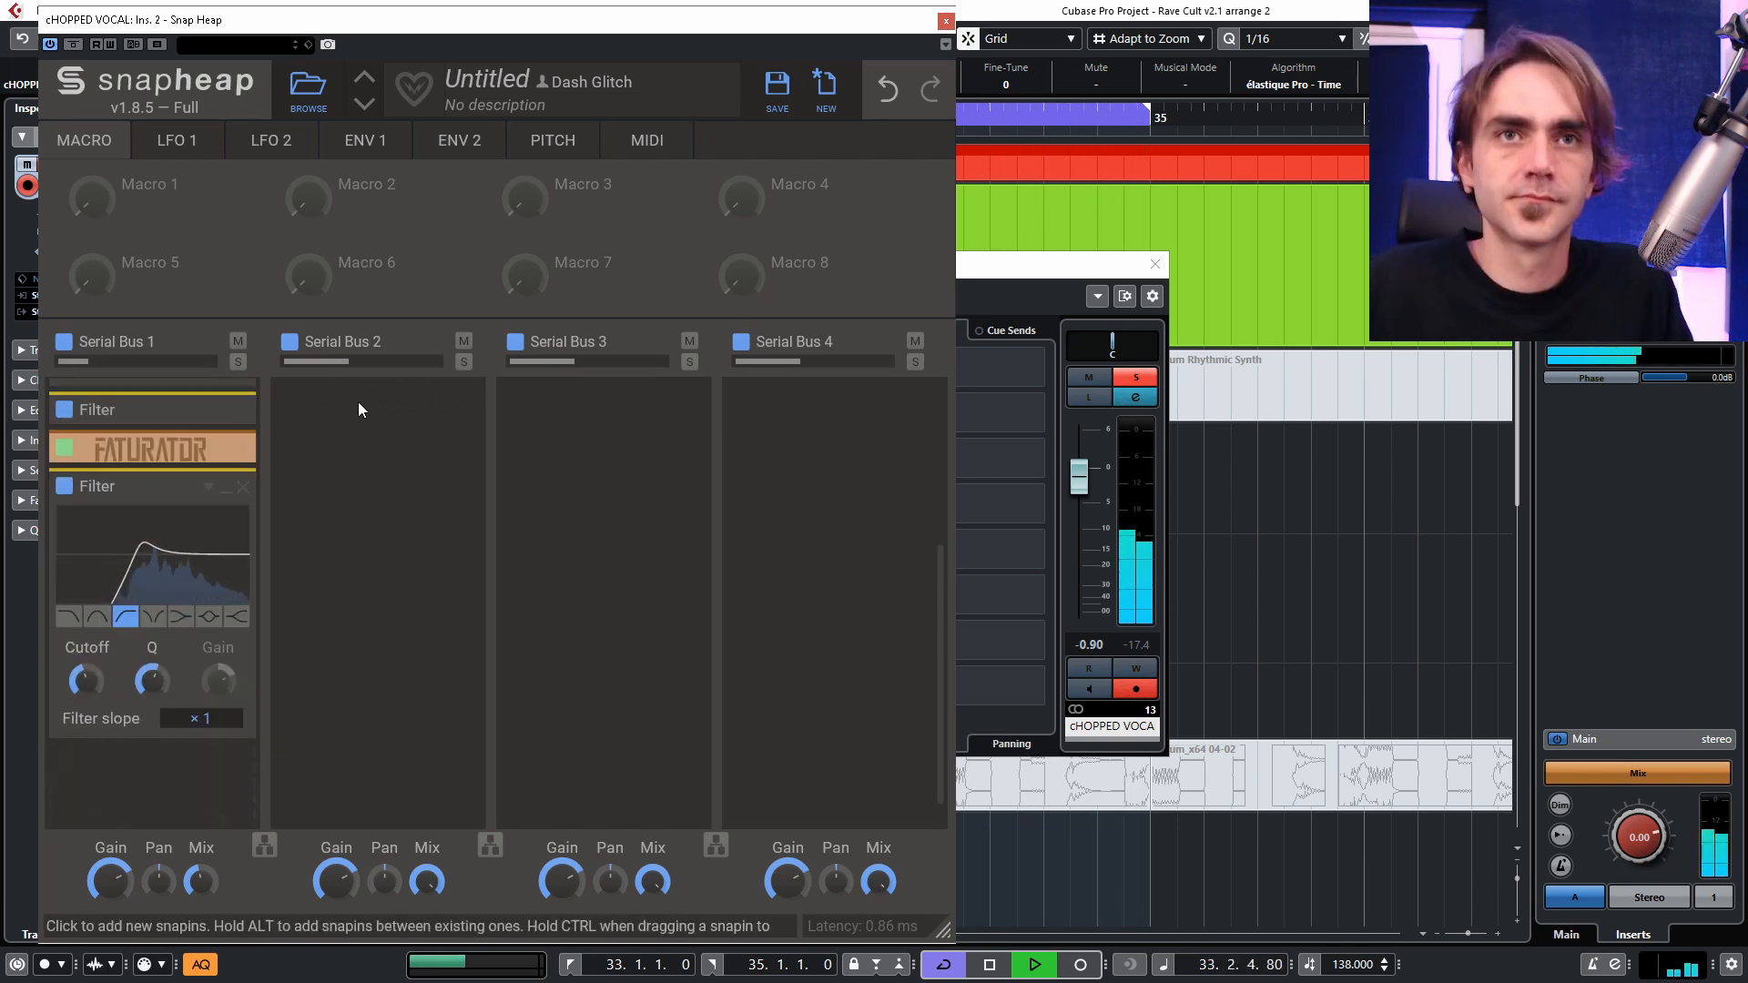
pyautogui.click(226, 488)
pyautogui.click(226, 402)
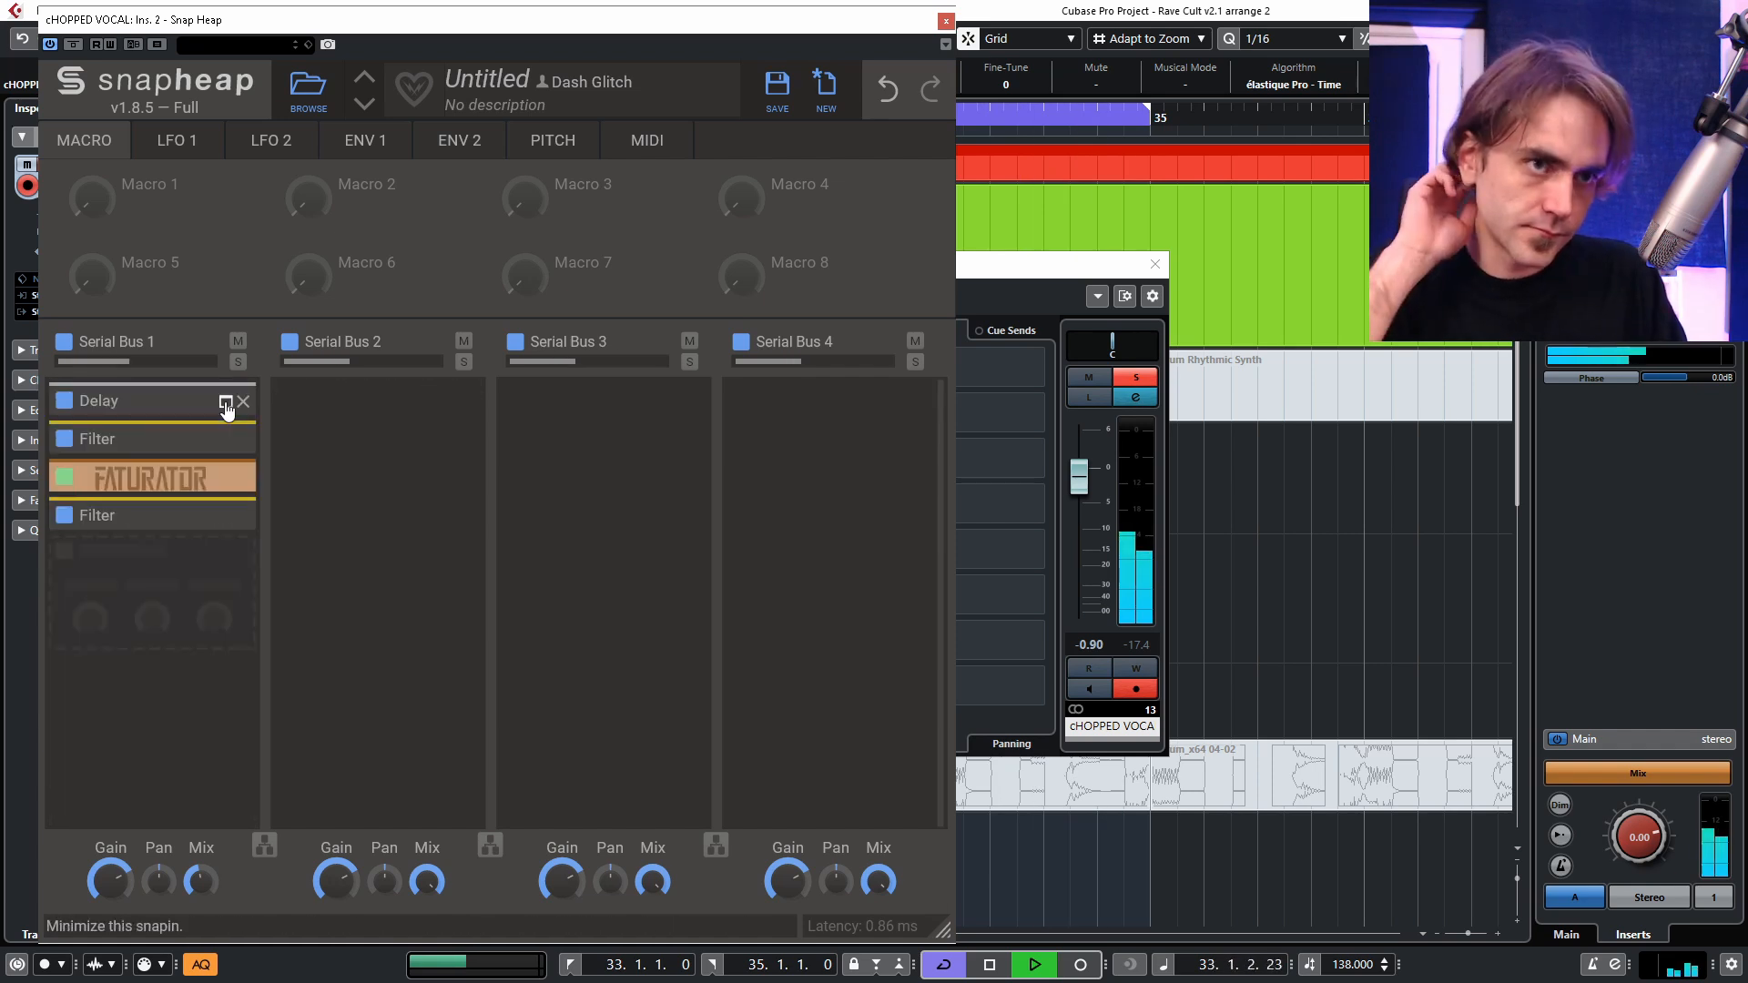
# Stop playback and close the chopped vocal's Snap Heap and channel settings windows.
pyautogui.click(947, 20)
pyautogui.press('space')
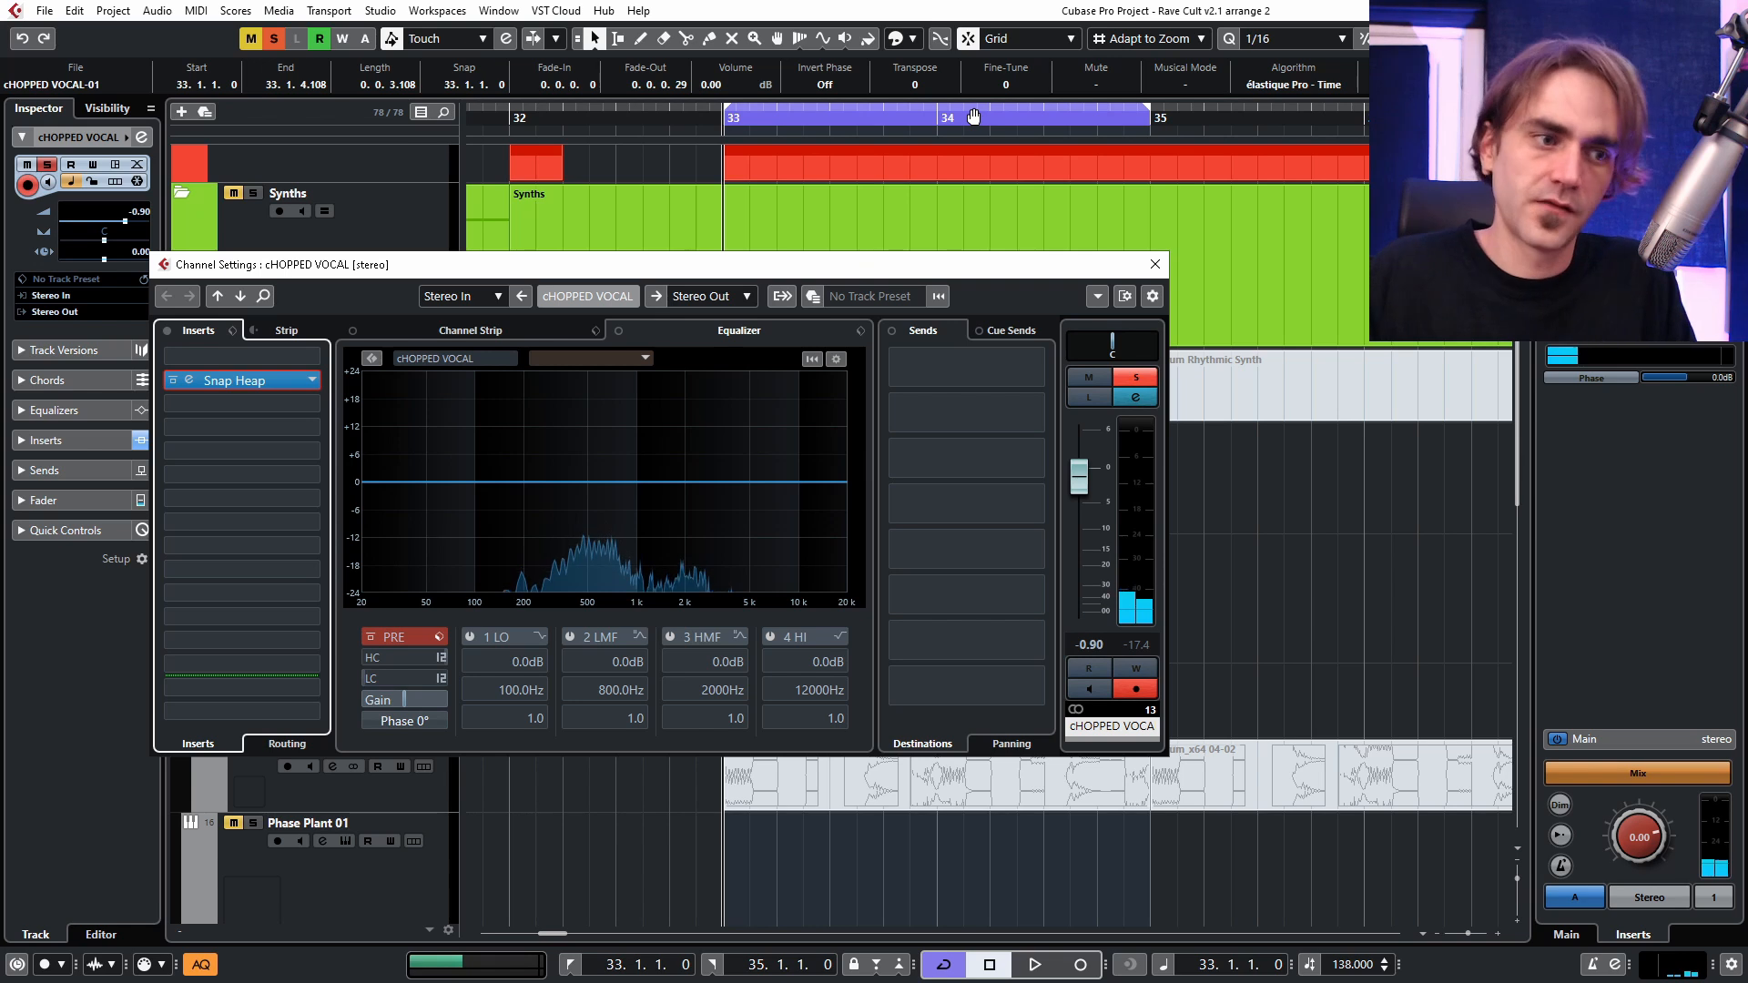
pyautogui.click(1157, 265)
# Place two Main Formant 1 clips at bar 33 on the Phoscyon 01 track, beneath the Stereo Out (R) 10 track.
pyautogui.scroll(-3, 1093, 455)
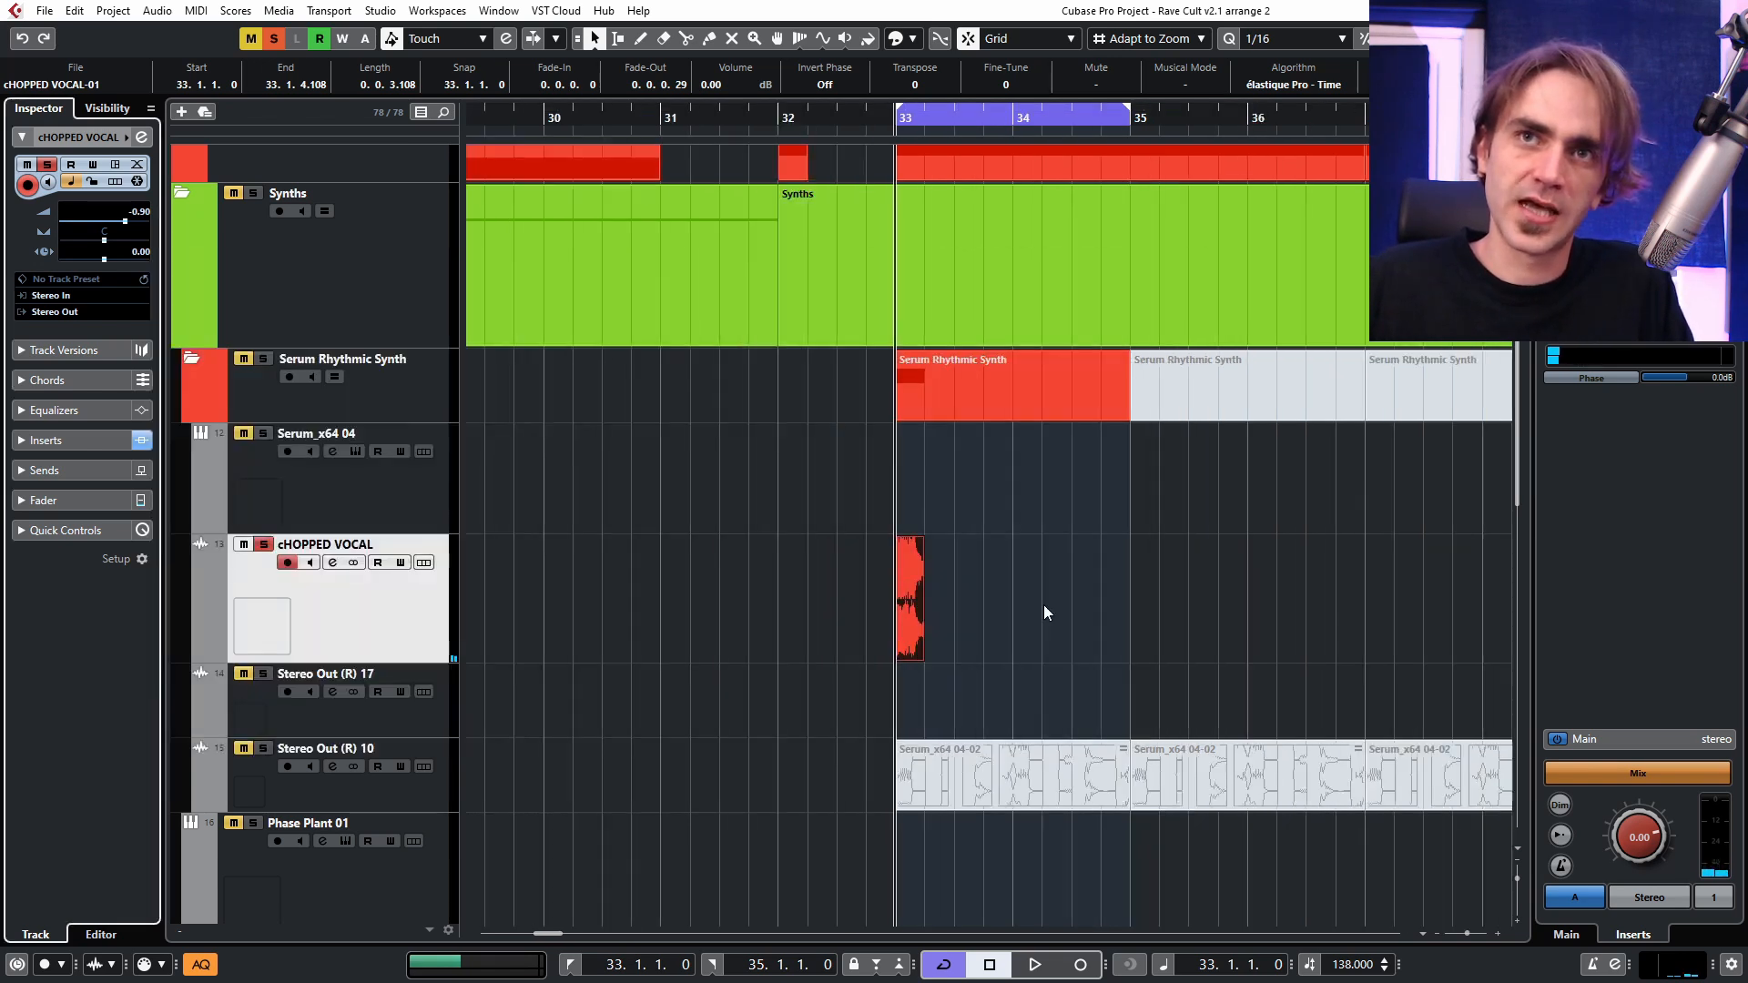
pyautogui.scroll(-8, 1044, 605)
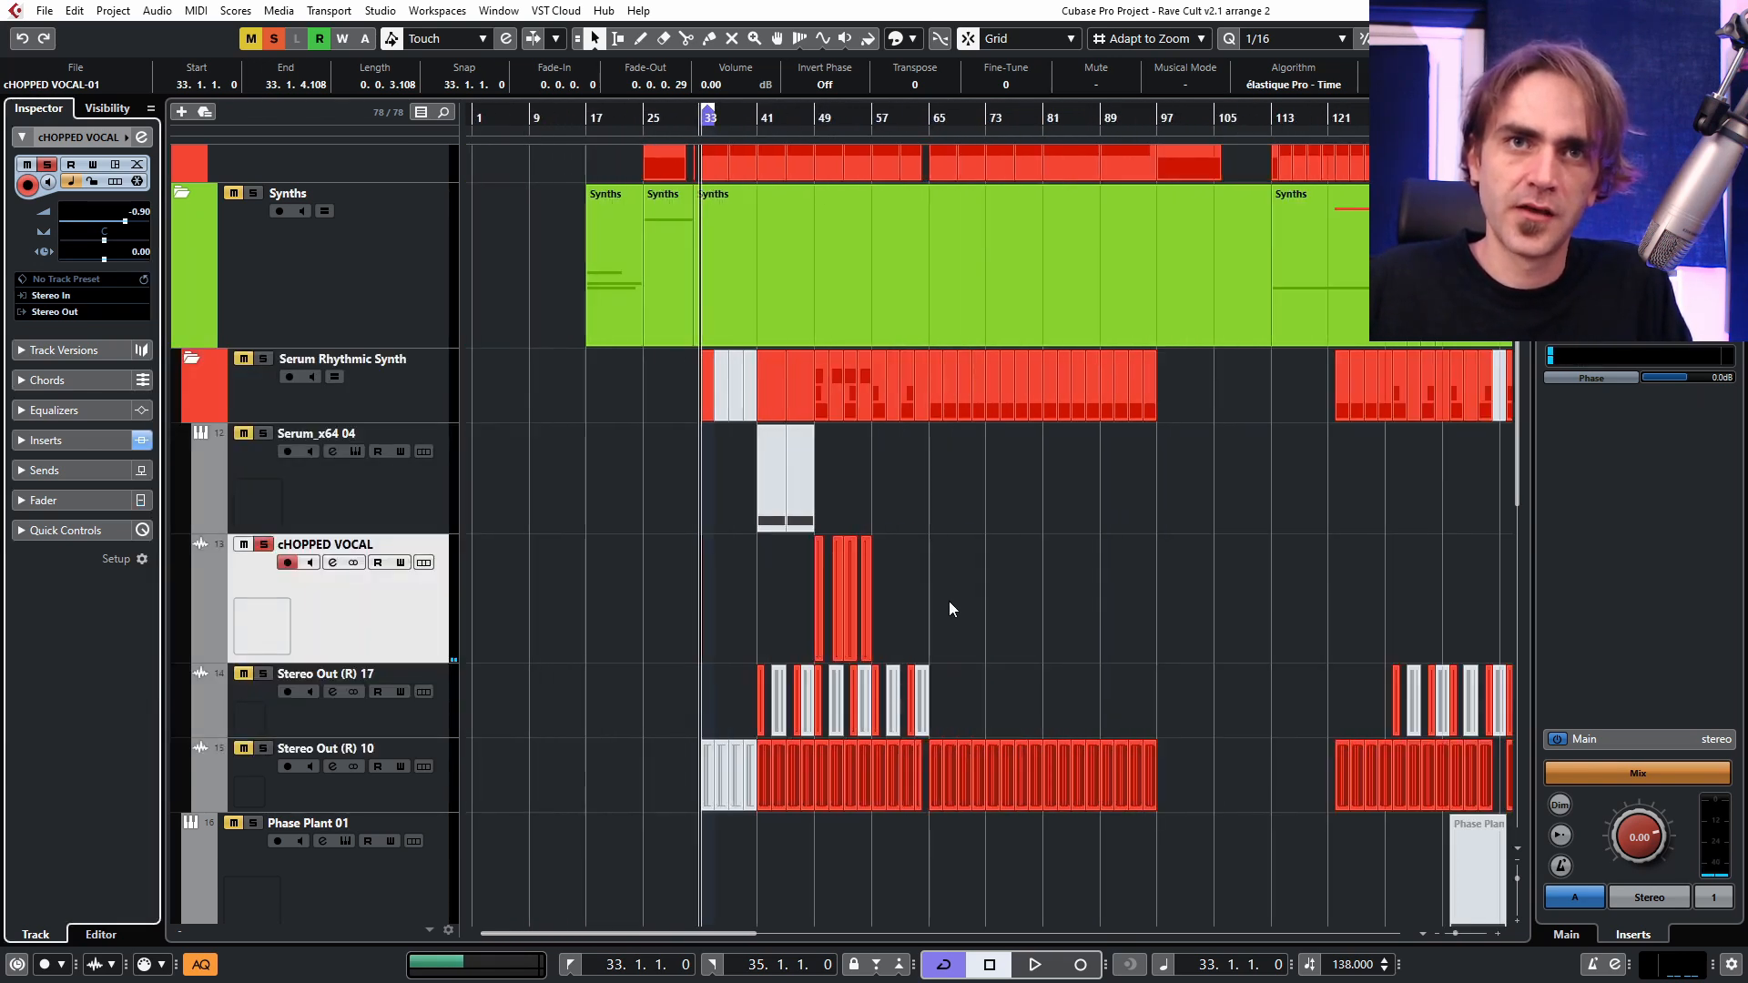
pyautogui.scroll(-6, 947, 605)
pyautogui.scroll(-2, 930, 552)
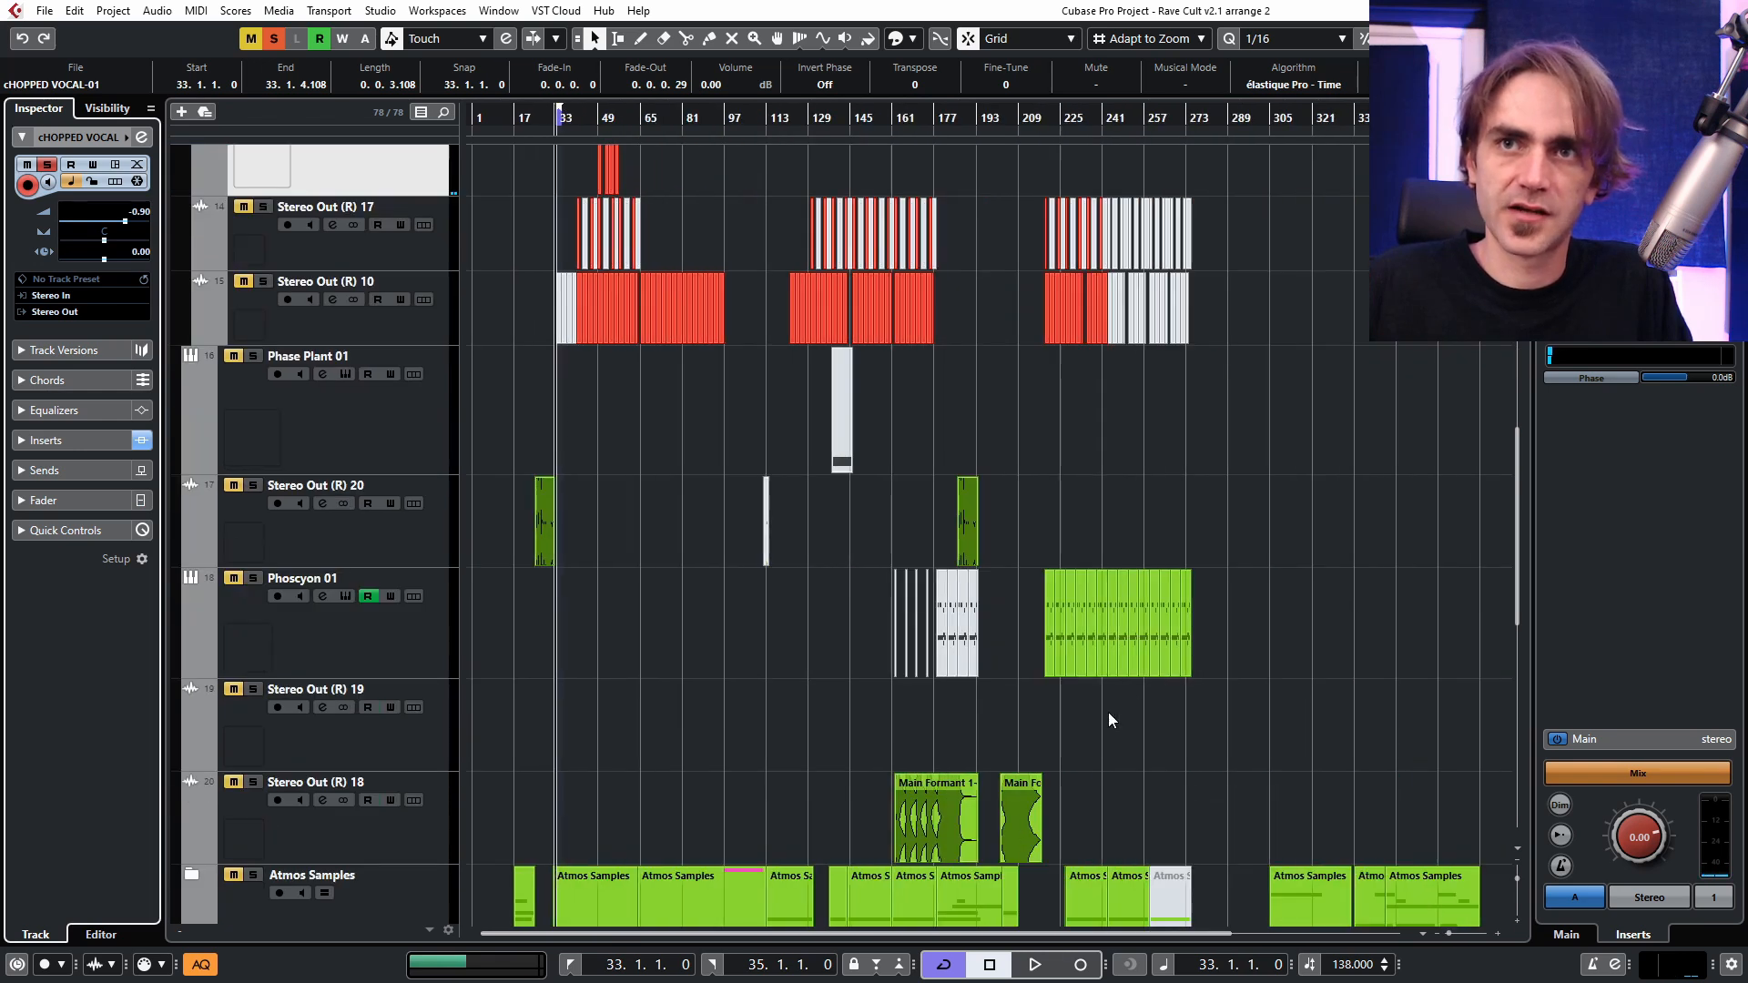
pyautogui.moveTo(1213, 647); pyautogui.dragTo(1173, 653)
pyautogui.moveTo(1173, 653); pyautogui.dragTo(627, 643)
pyautogui.scroll(1, 554, 648)
pyautogui.scroll(5, 553, 648)
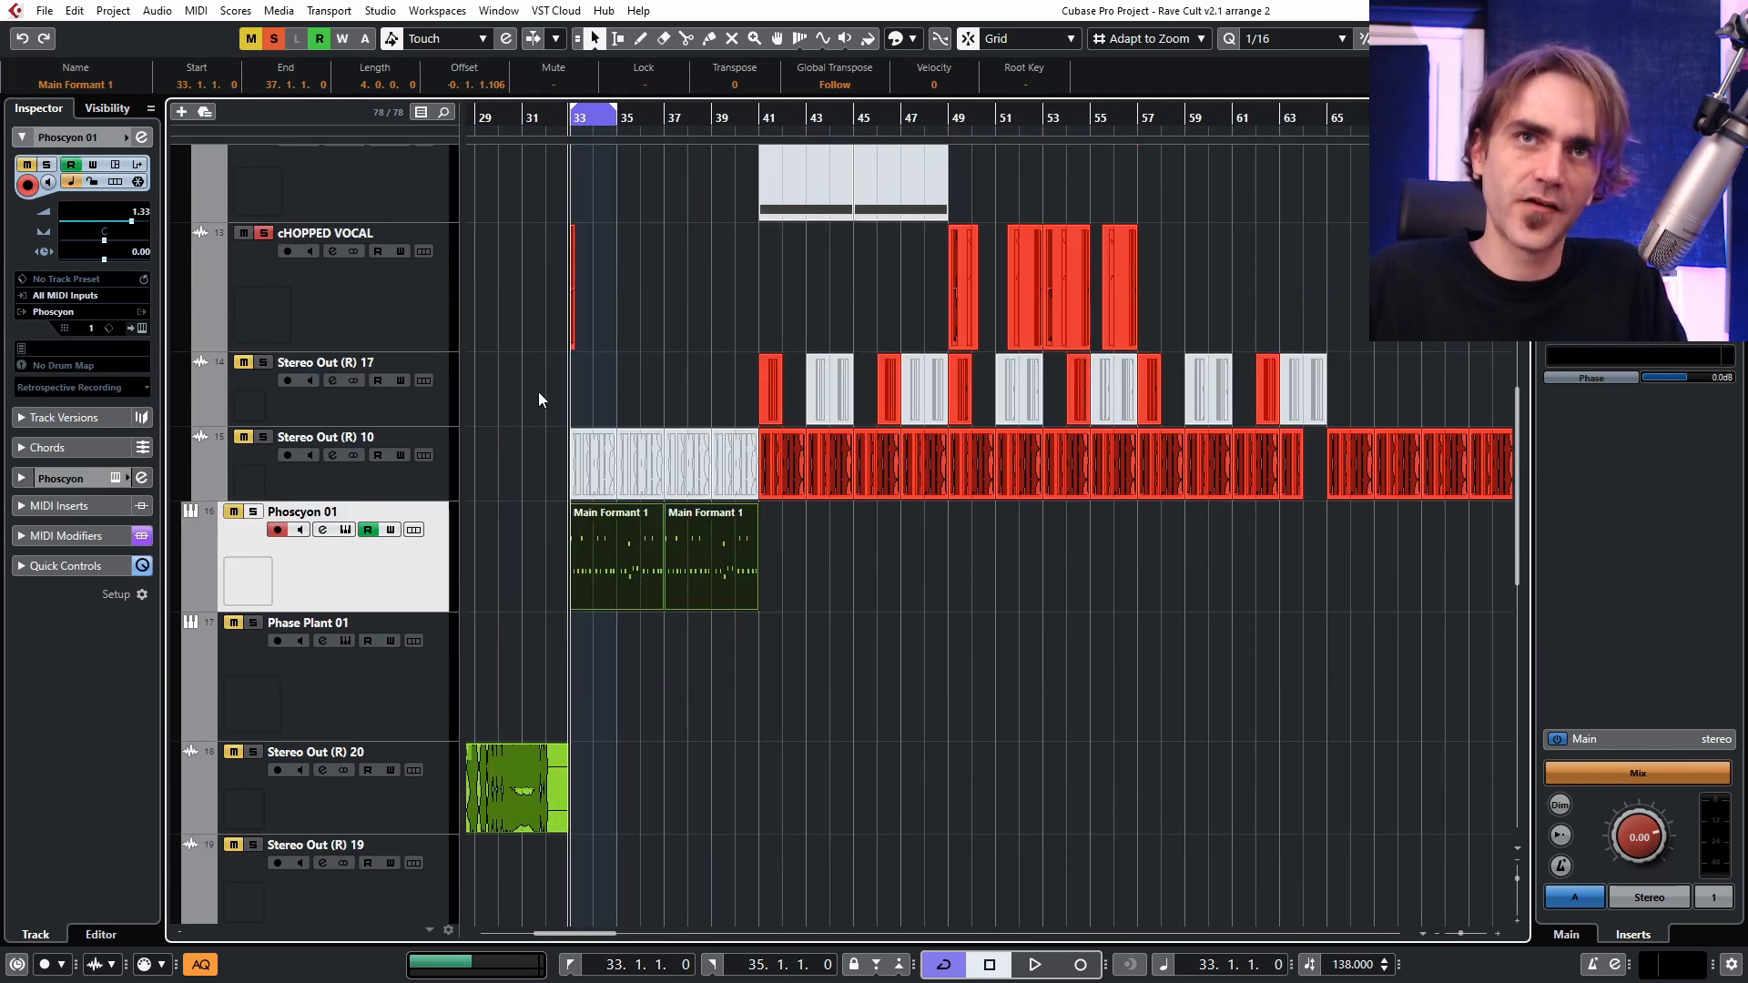
# Solo the Phoscyon 01 track instead of cHOPPED VOCAL, play it, and extend the loop range to bar 41.
pyautogui.click(396, 315)
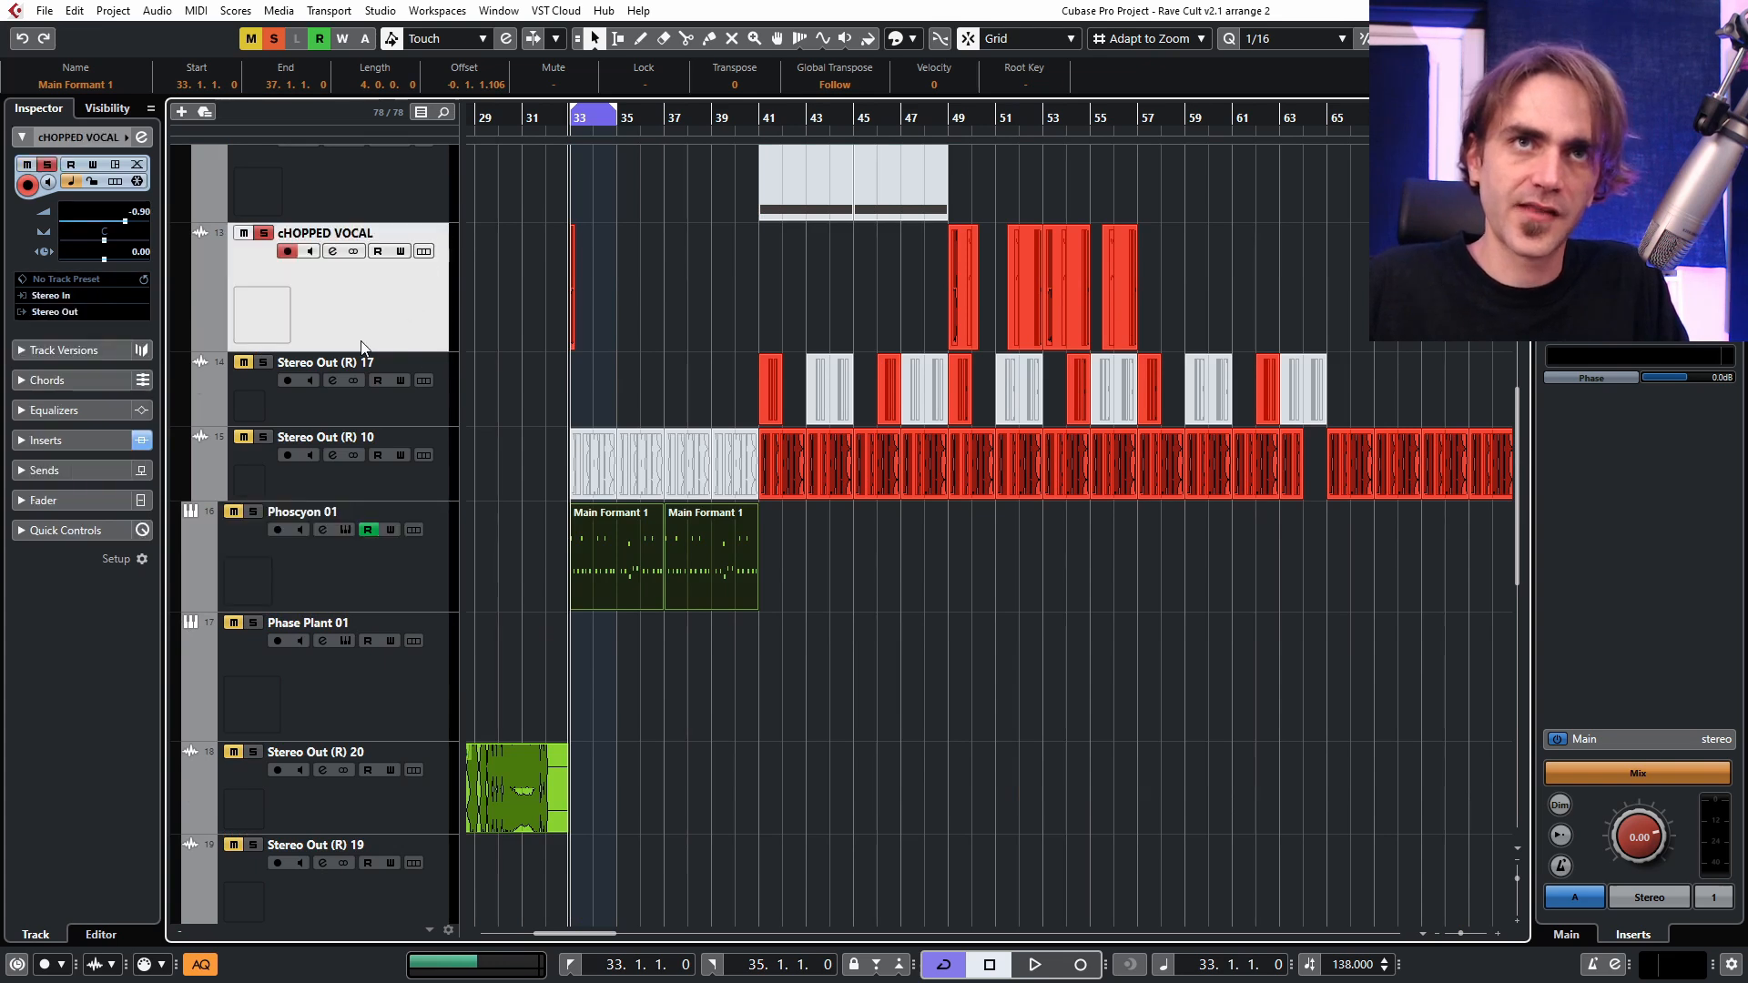
pyautogui.click(141, 137)
pyautogui.click(393, 596)
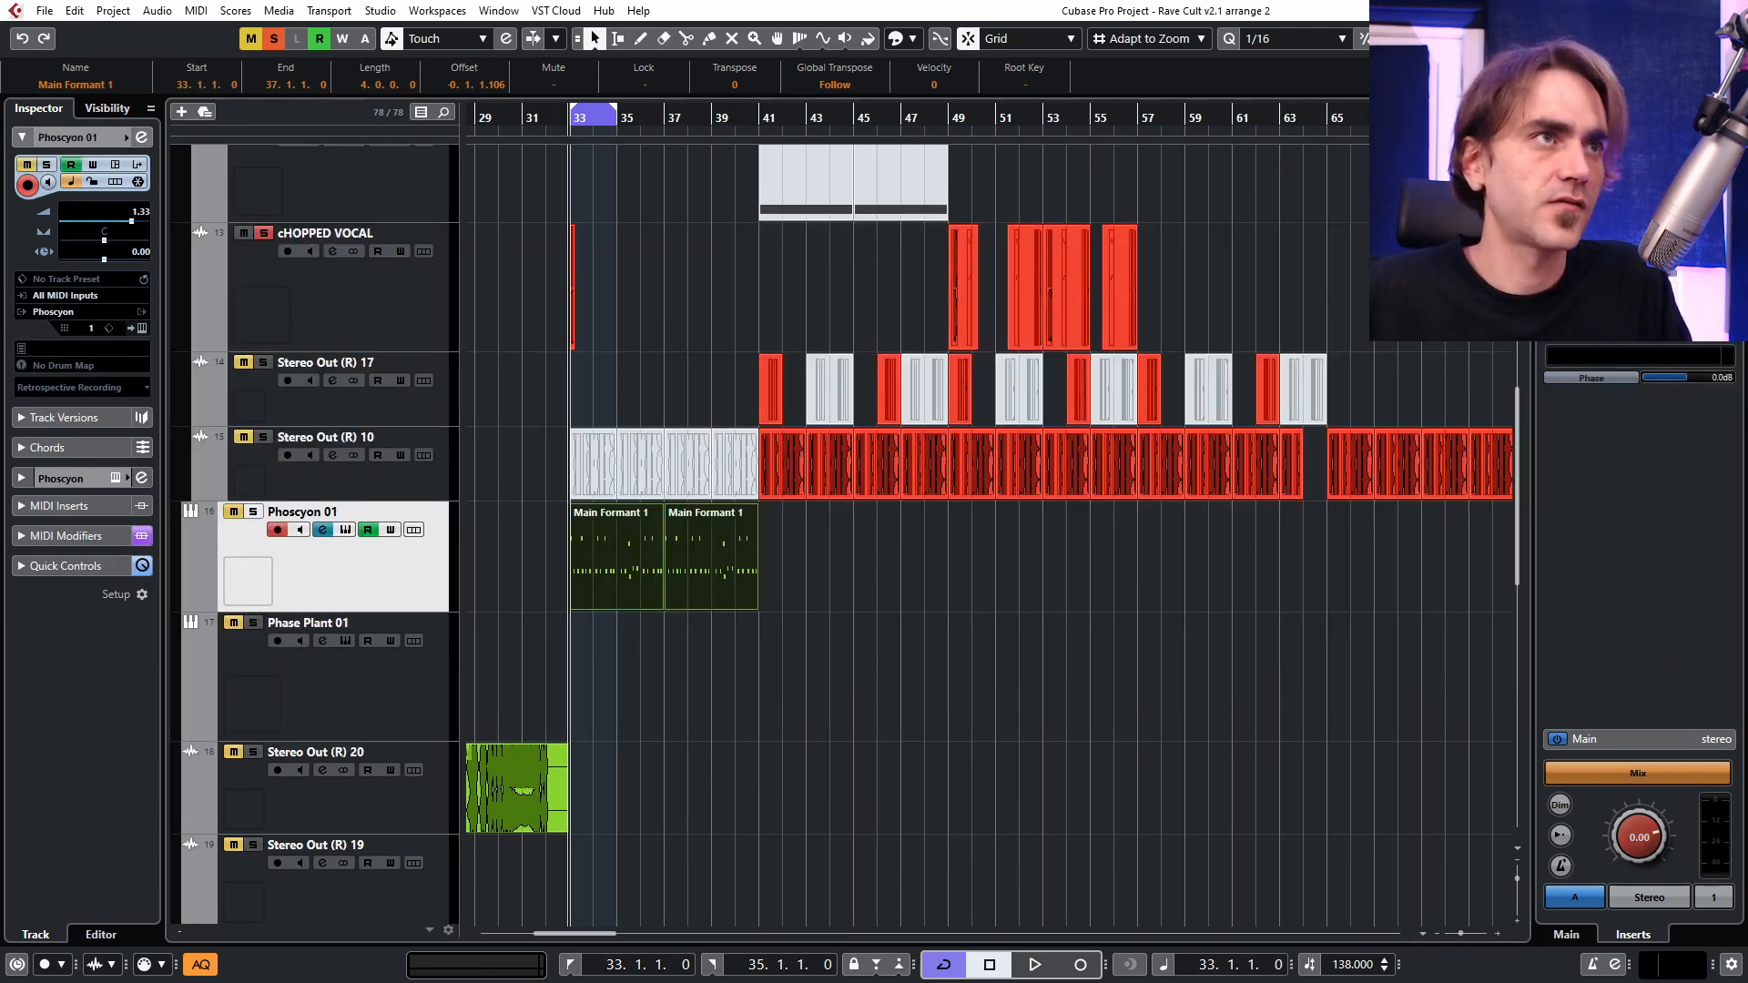
pyautogui.click(234, 512)
pyautogui.click(253, 512)
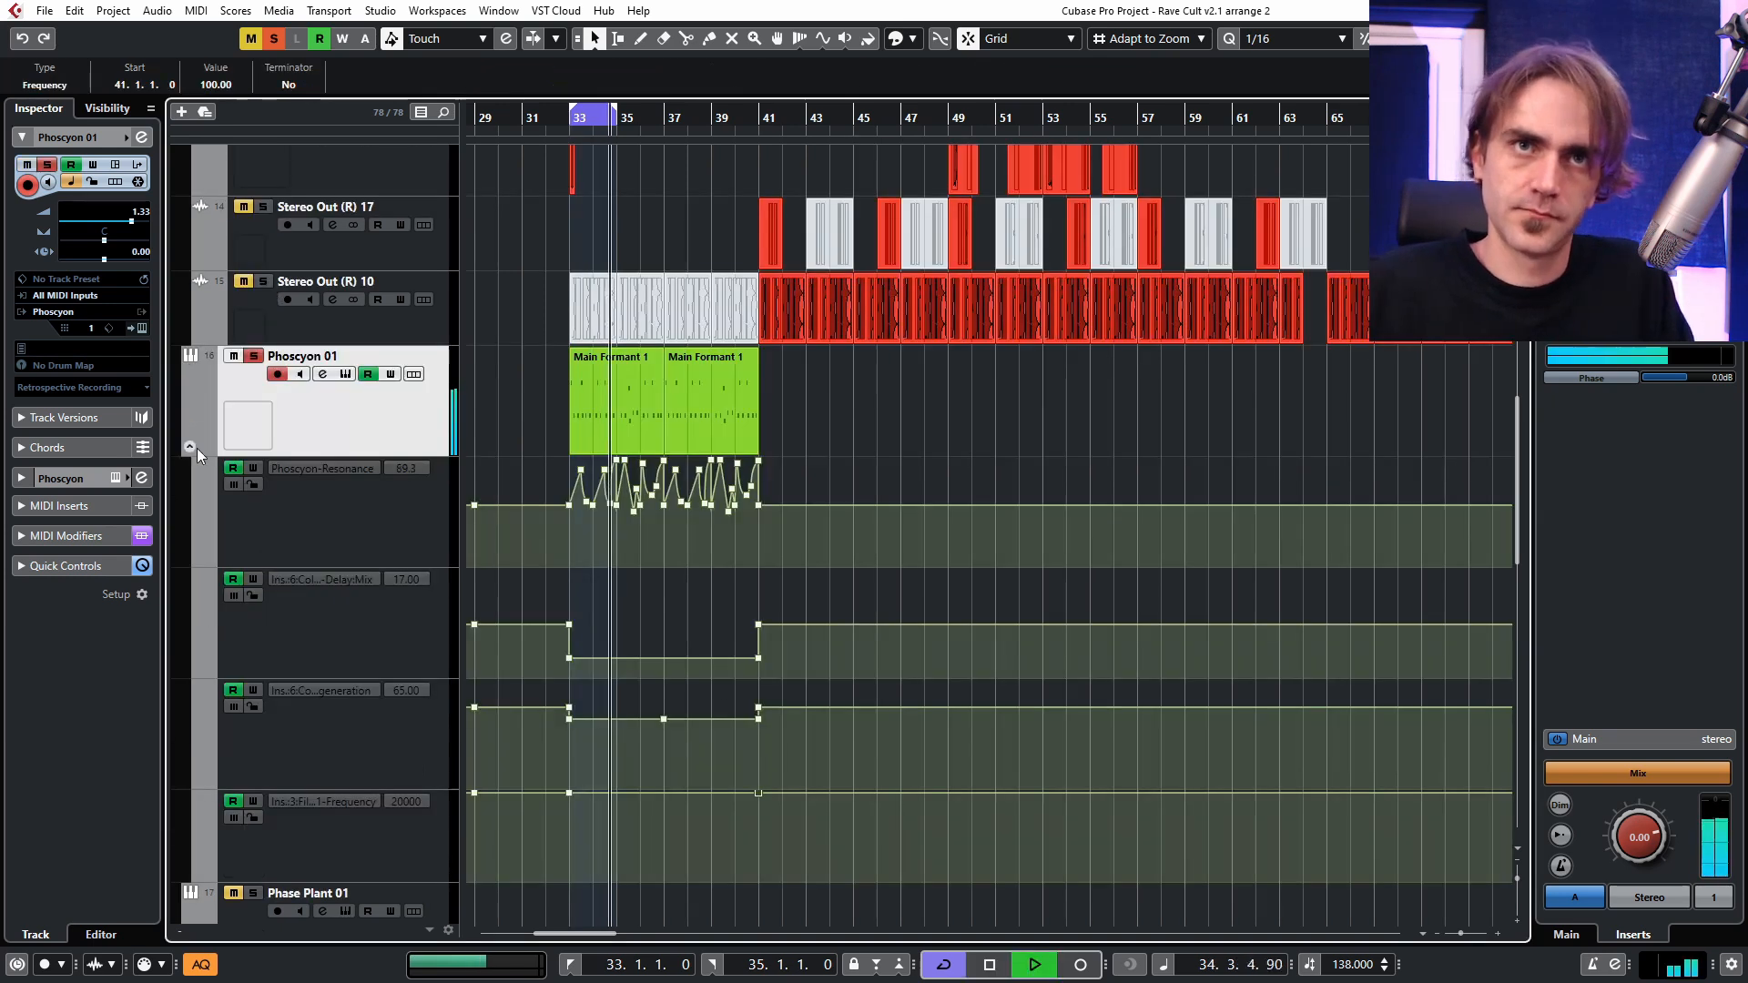
pyautogui.click(198, 448)
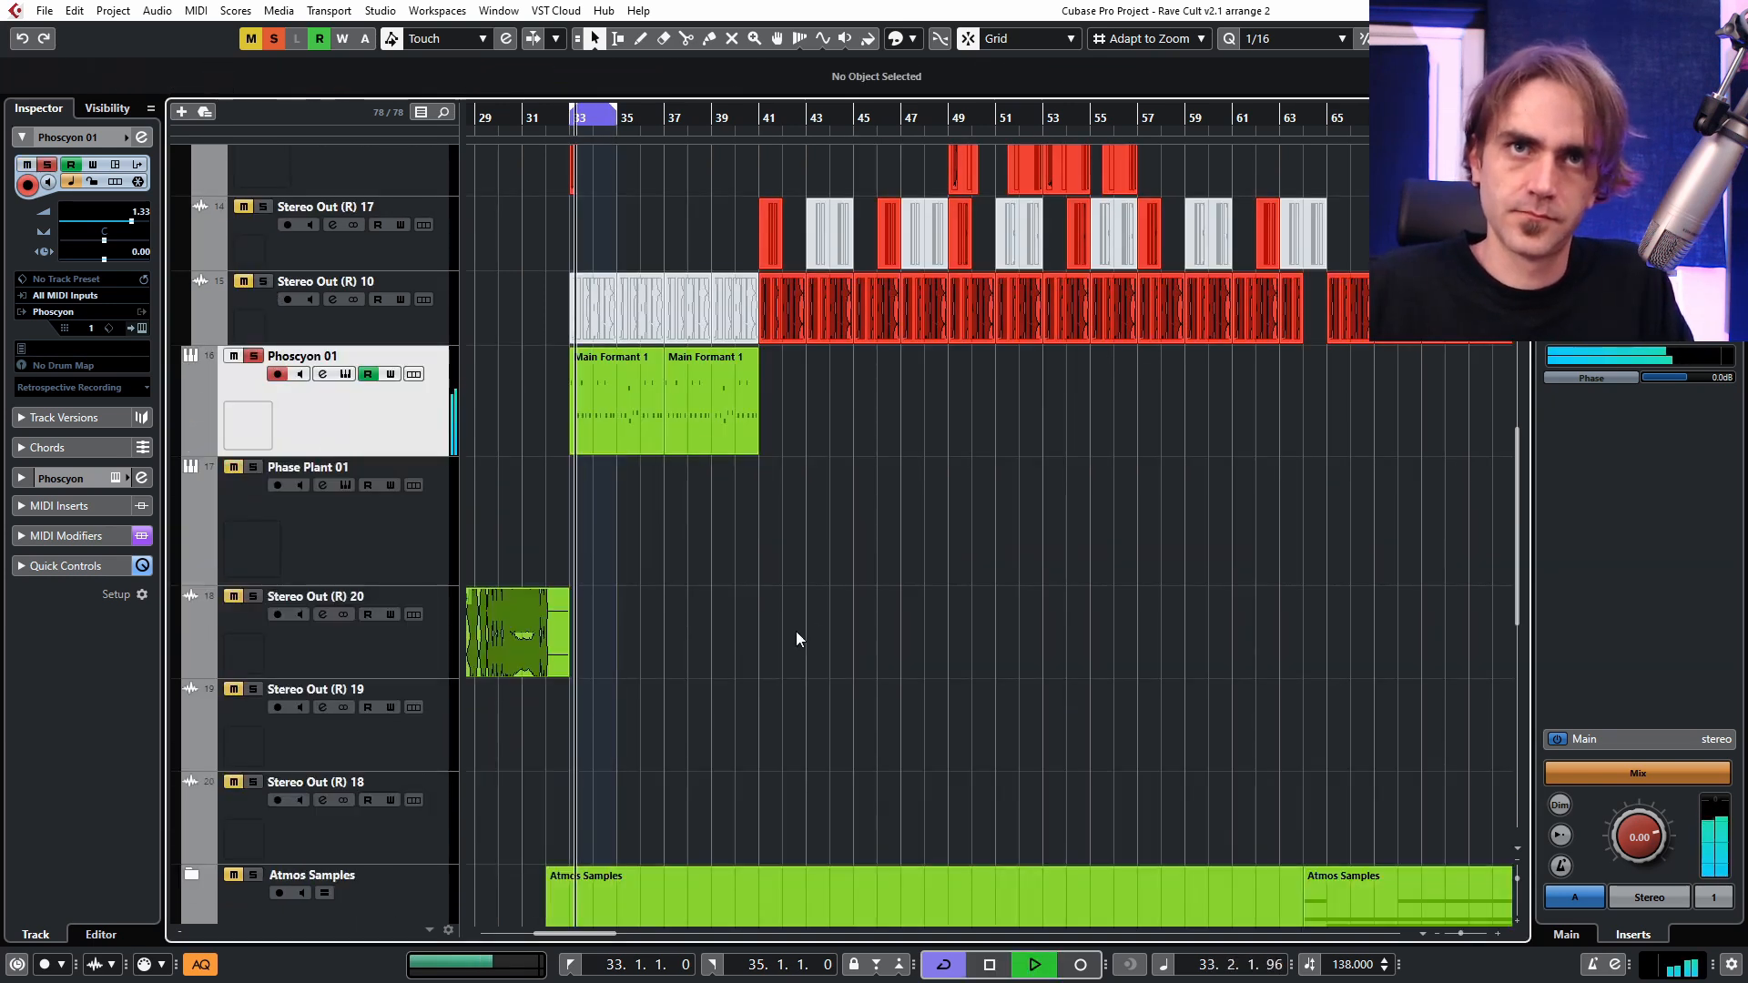
pyautogui.scroll(2, 737, 556)
pyautogui.keyDown('alt'); pyautogui.click(761, 114); pyautogui.keyUp('alt')
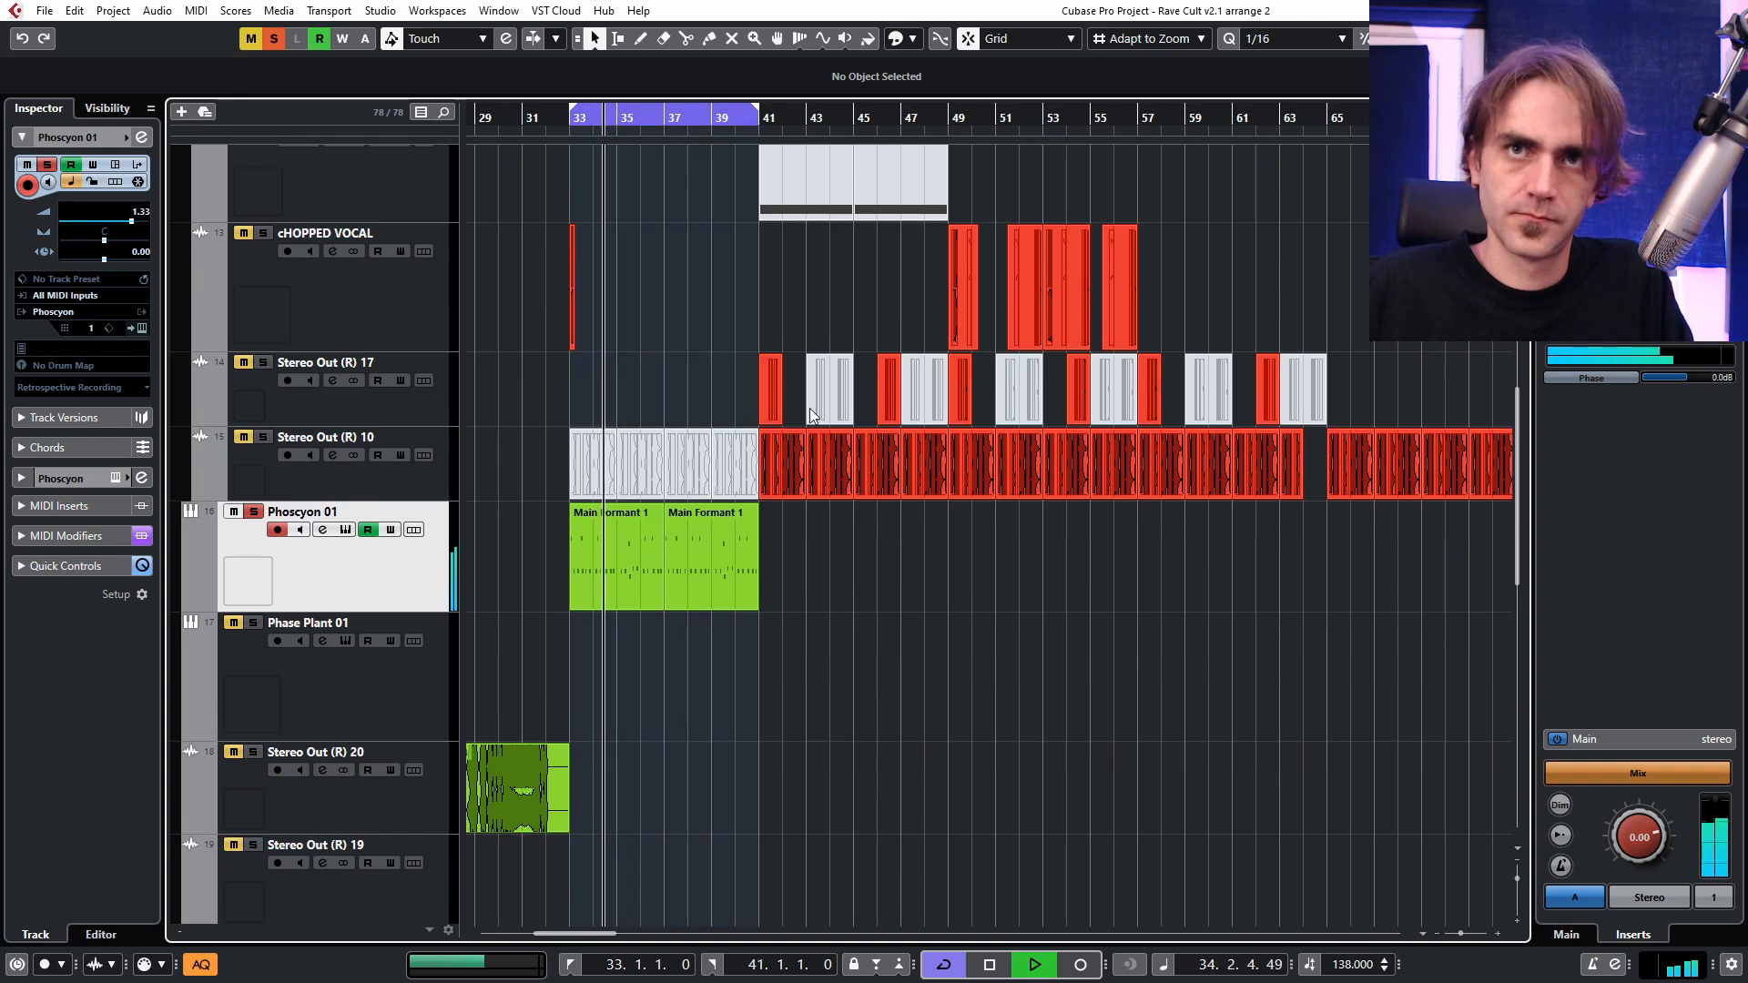
# Examine the Snap Heap delay chain on Phoscyon 01 during playback, close its windows and stop playback.
pyautogui.click(143, 139)
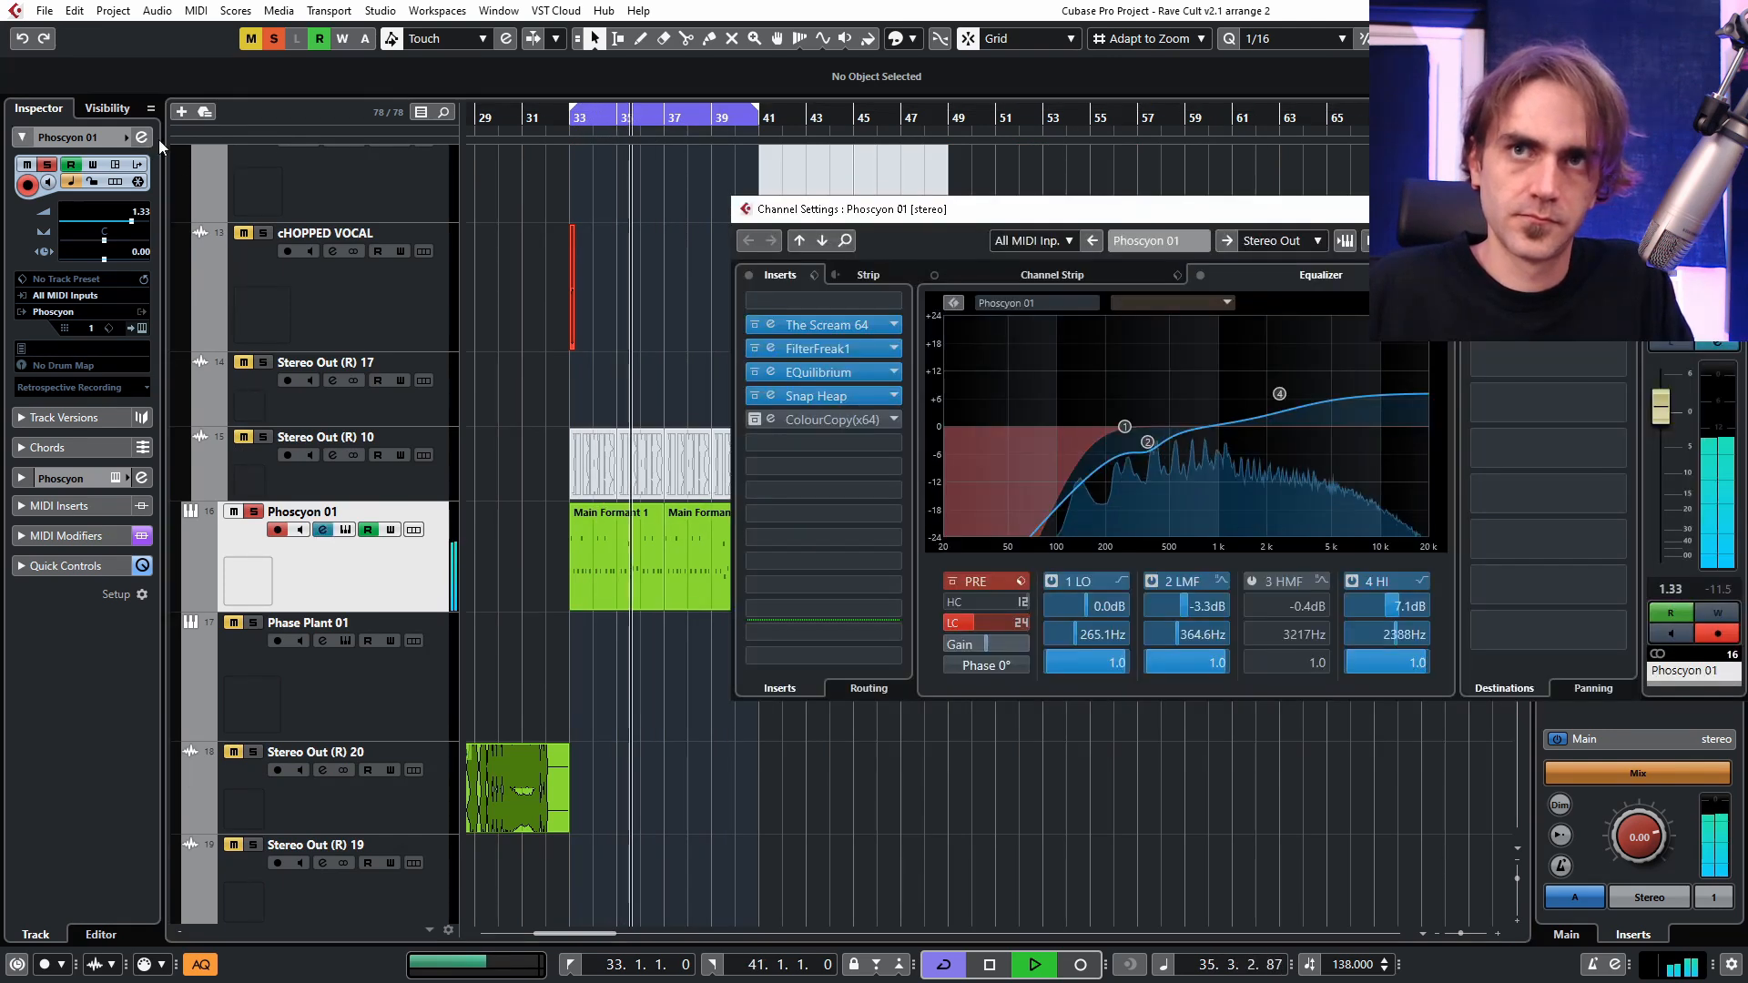
pyautogui.click(770, 395)
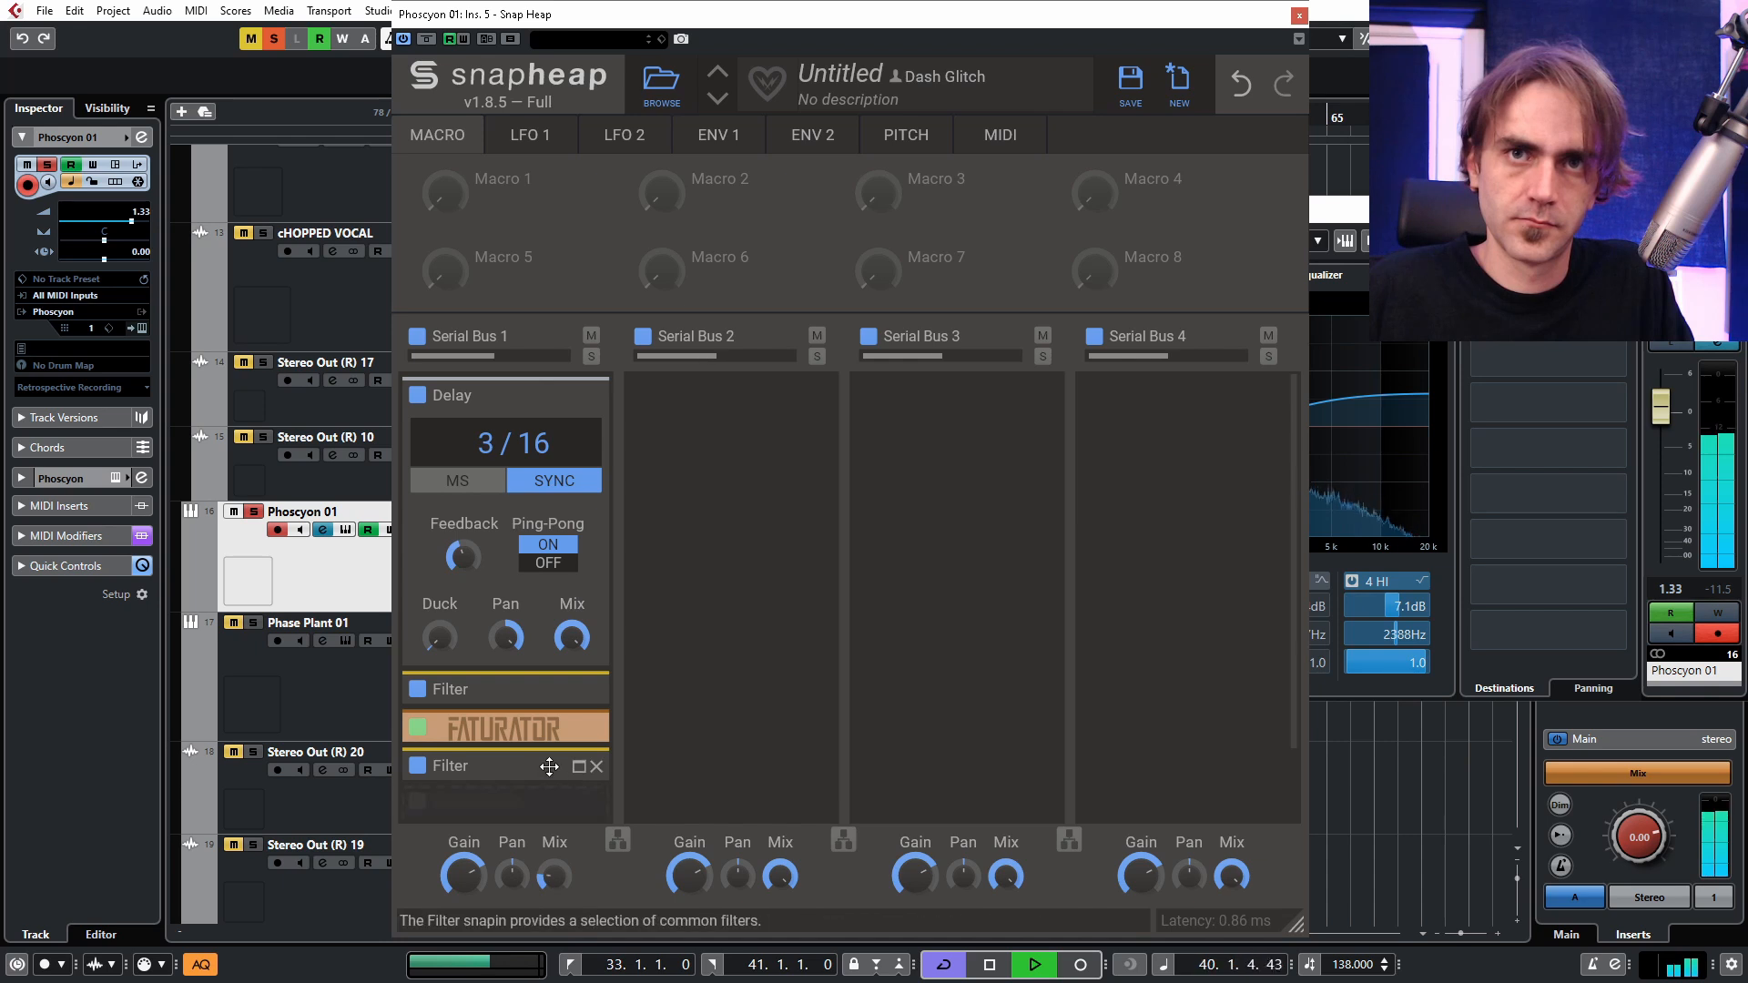
pyautogui.click(1299, 16)
pyautogui.click(1727, 209)
pyautogui.click(780, 683)
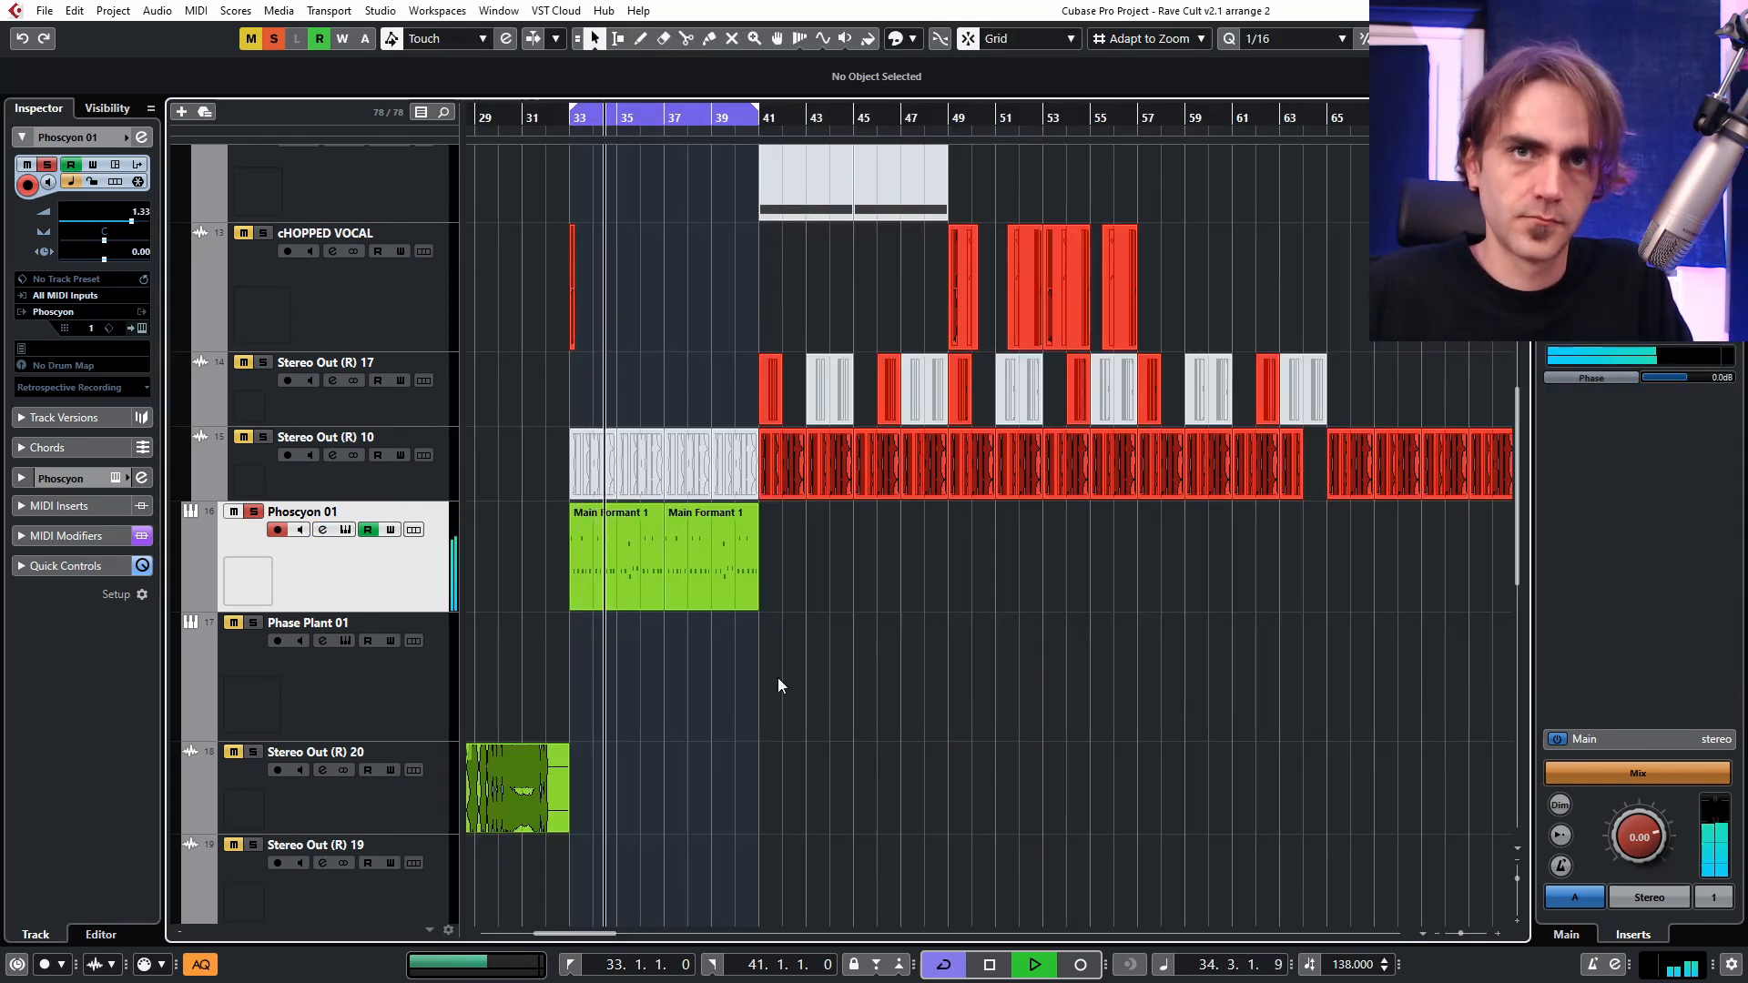
pyautogui.press('space')
# Solo the cHOPPED VOCAL track instead of Phoscyon 01, reopen its Snap Heap and audition the loop.
pyautogui.scroll(4, 264, 543)
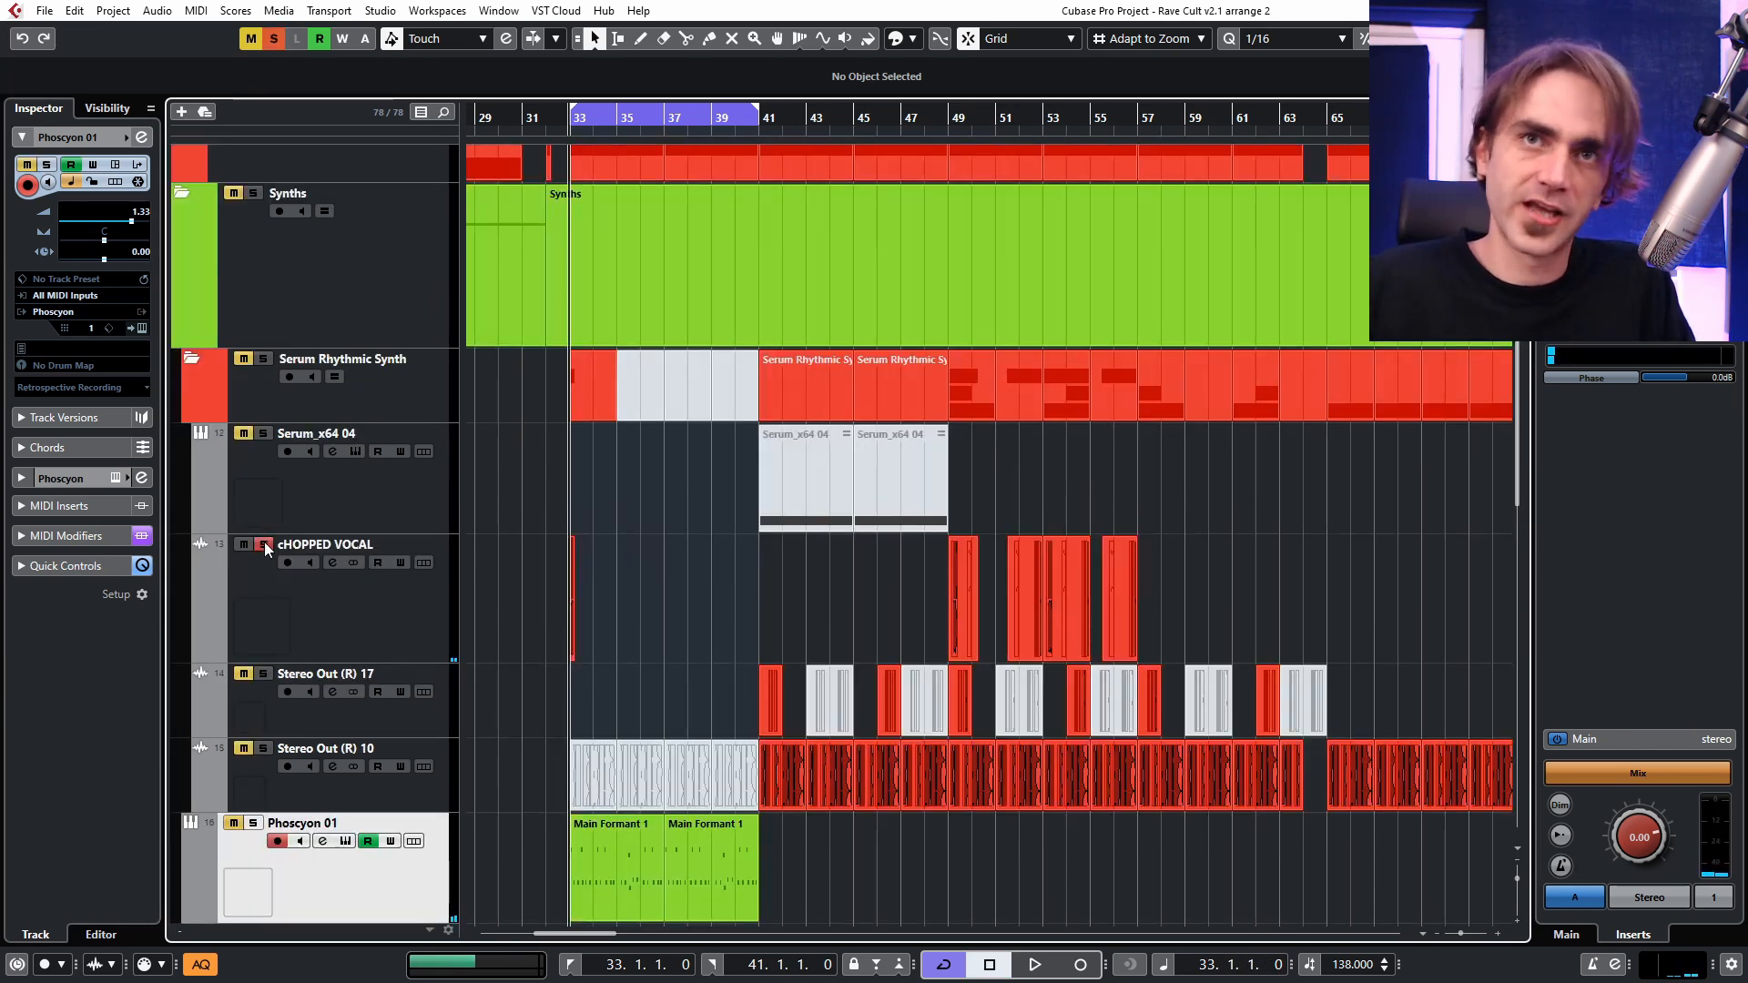
pyautogui.click(286, 609)
pyautogui.click(141, 138)
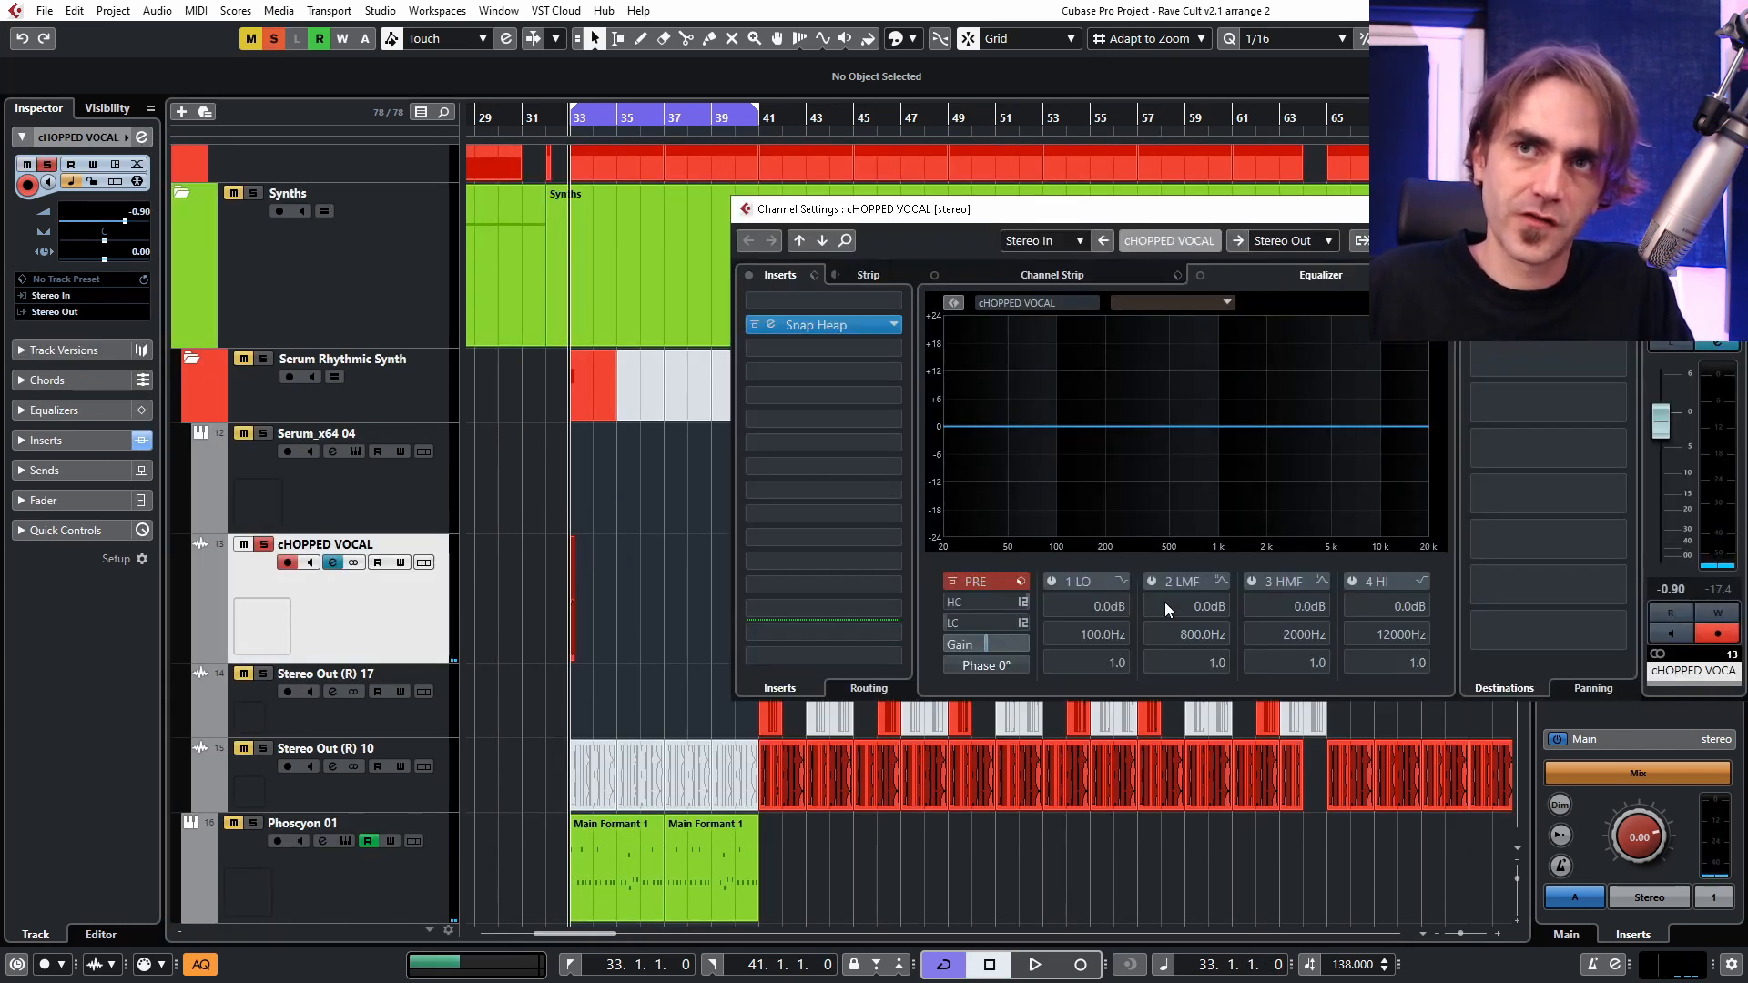
pyautogui.click(785, 337)
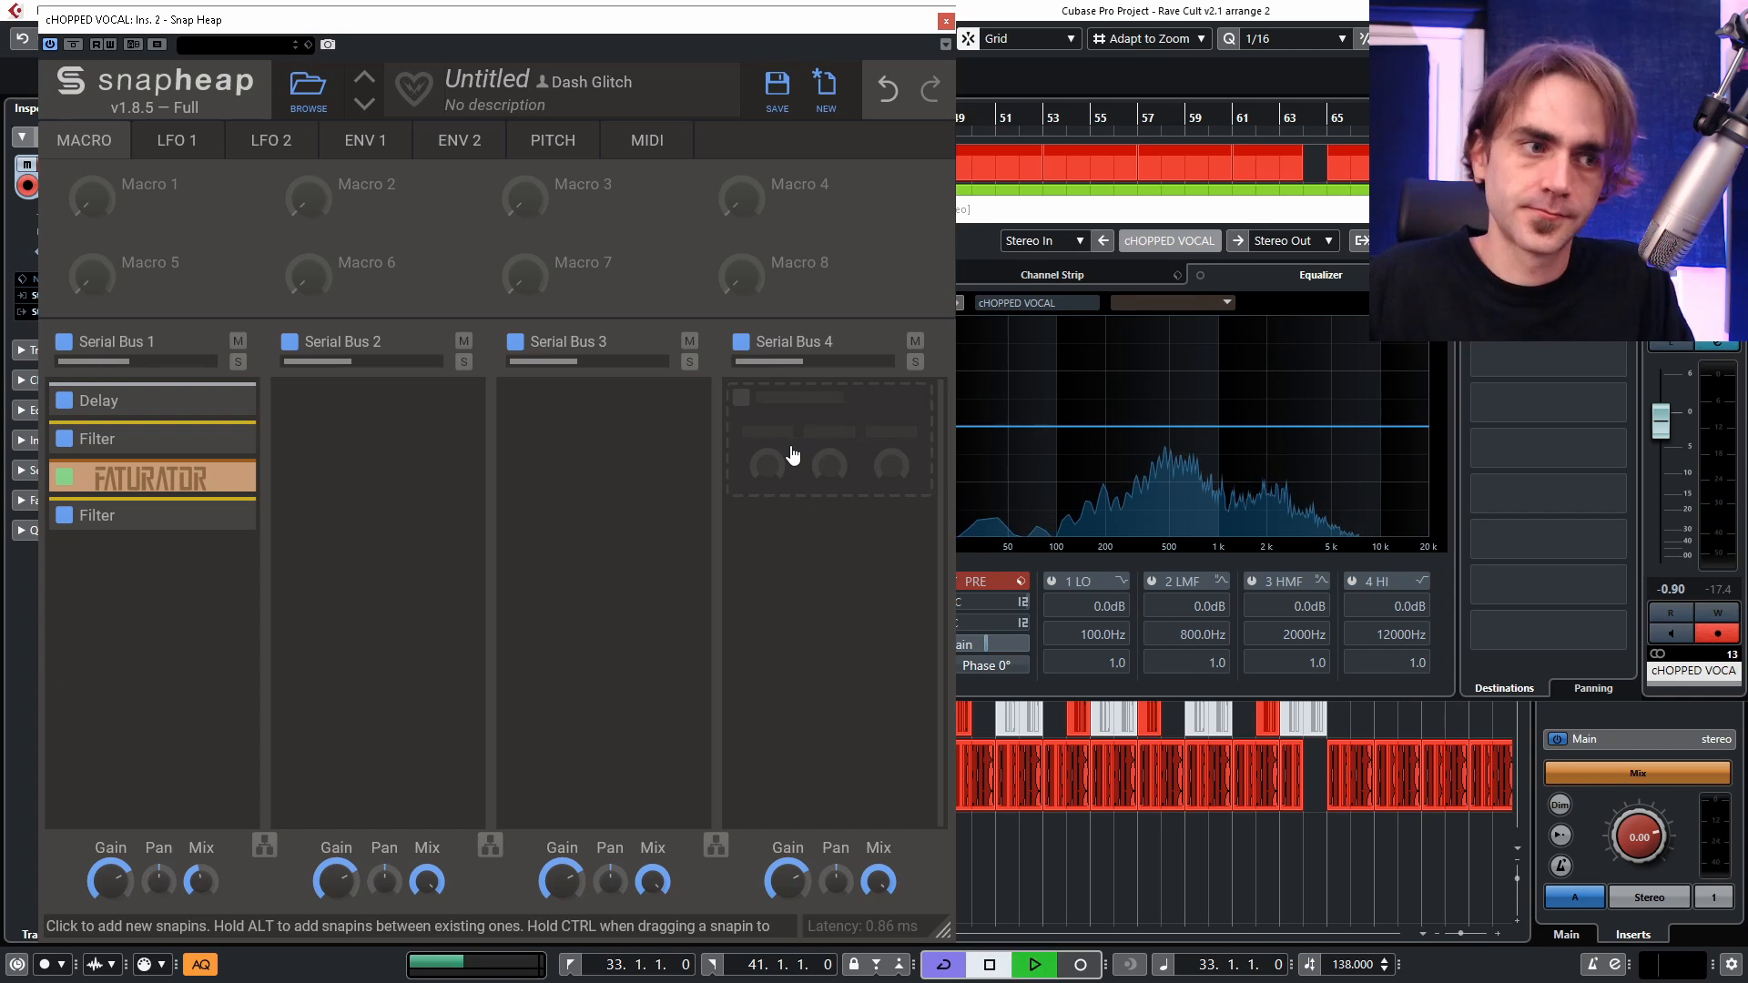
pyautogui.press('space')
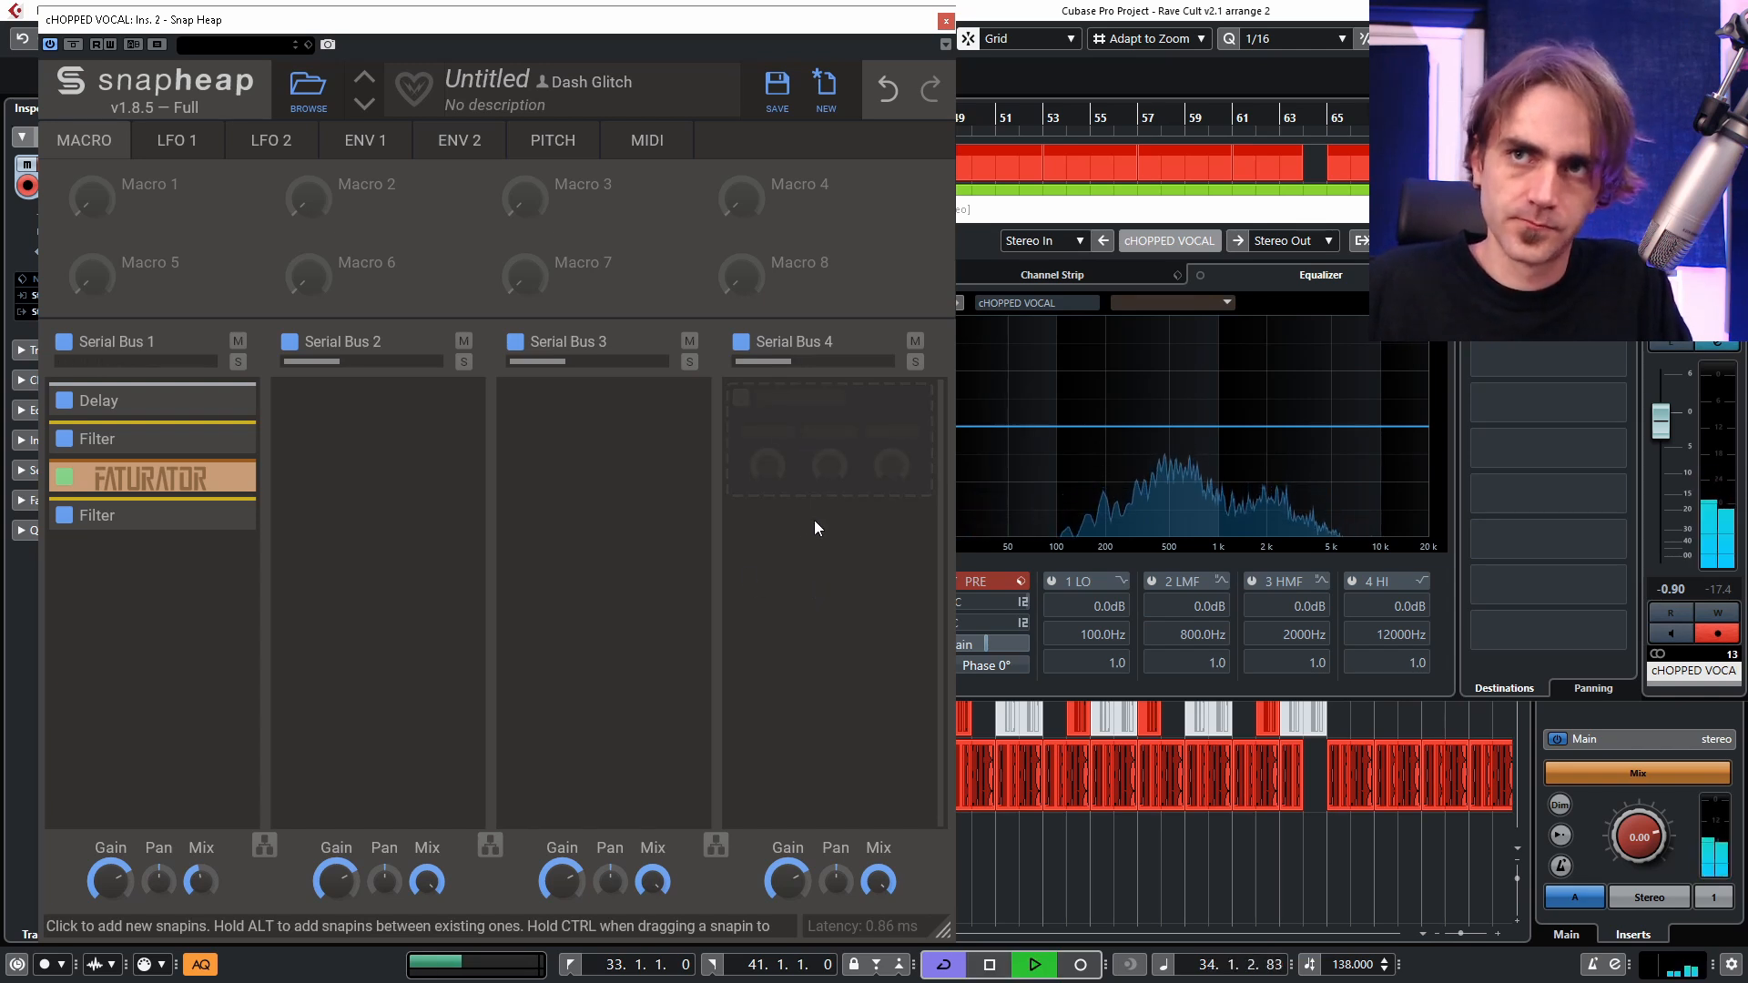
pyautogui.press('space')
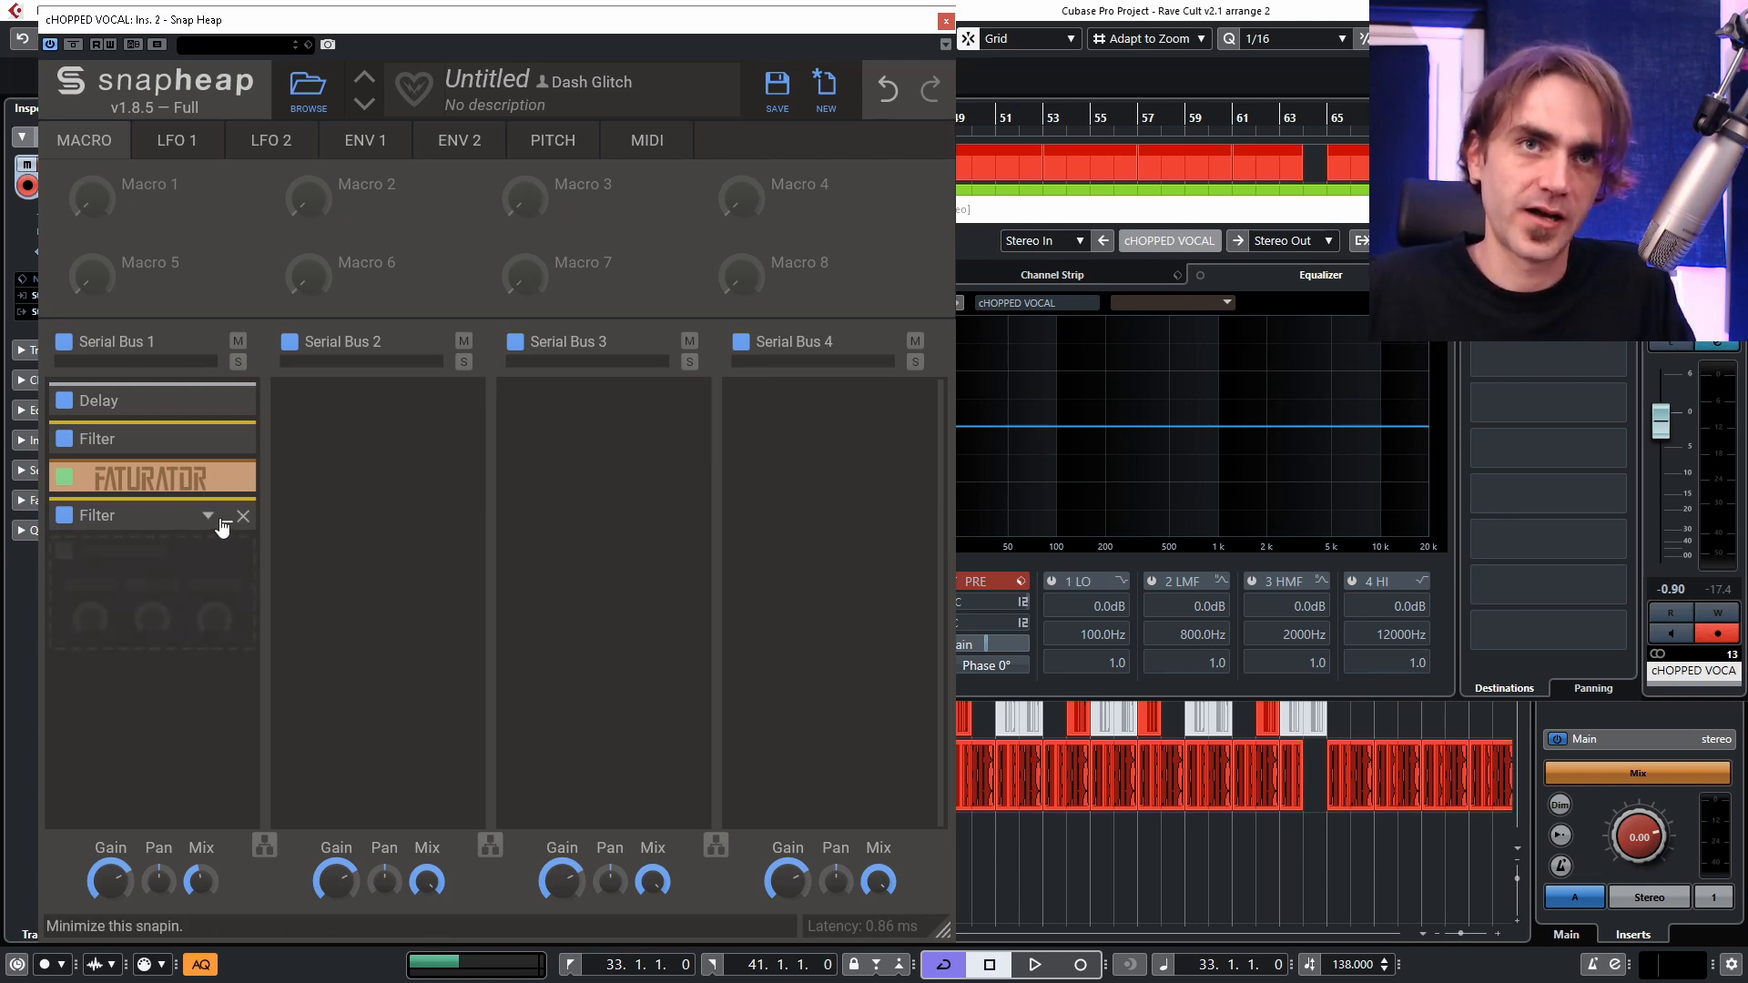
# Show Envelope 1 with the last Filter expanded, silence the channel fader, and set the envelope's attack to minimum, testing with short playback.
pyautogui.click(364, 151)
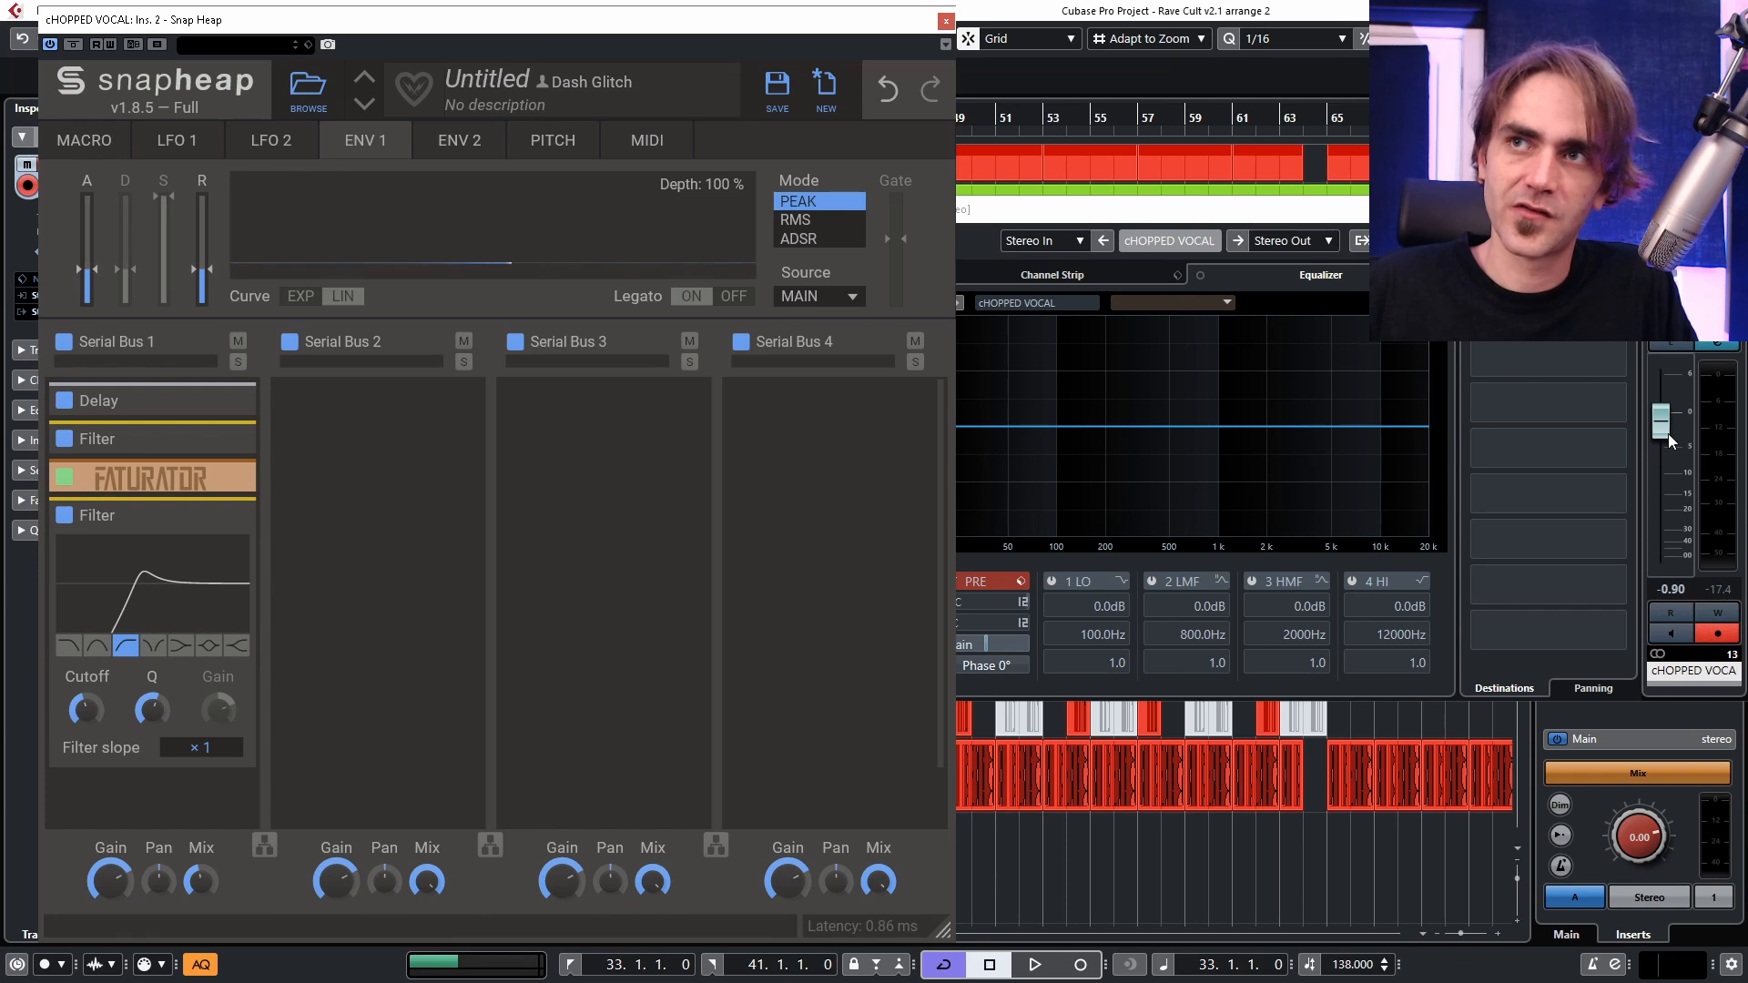
pyautogui.moveTo(1668, 433); pyautogui.dragTo(1679, 615)
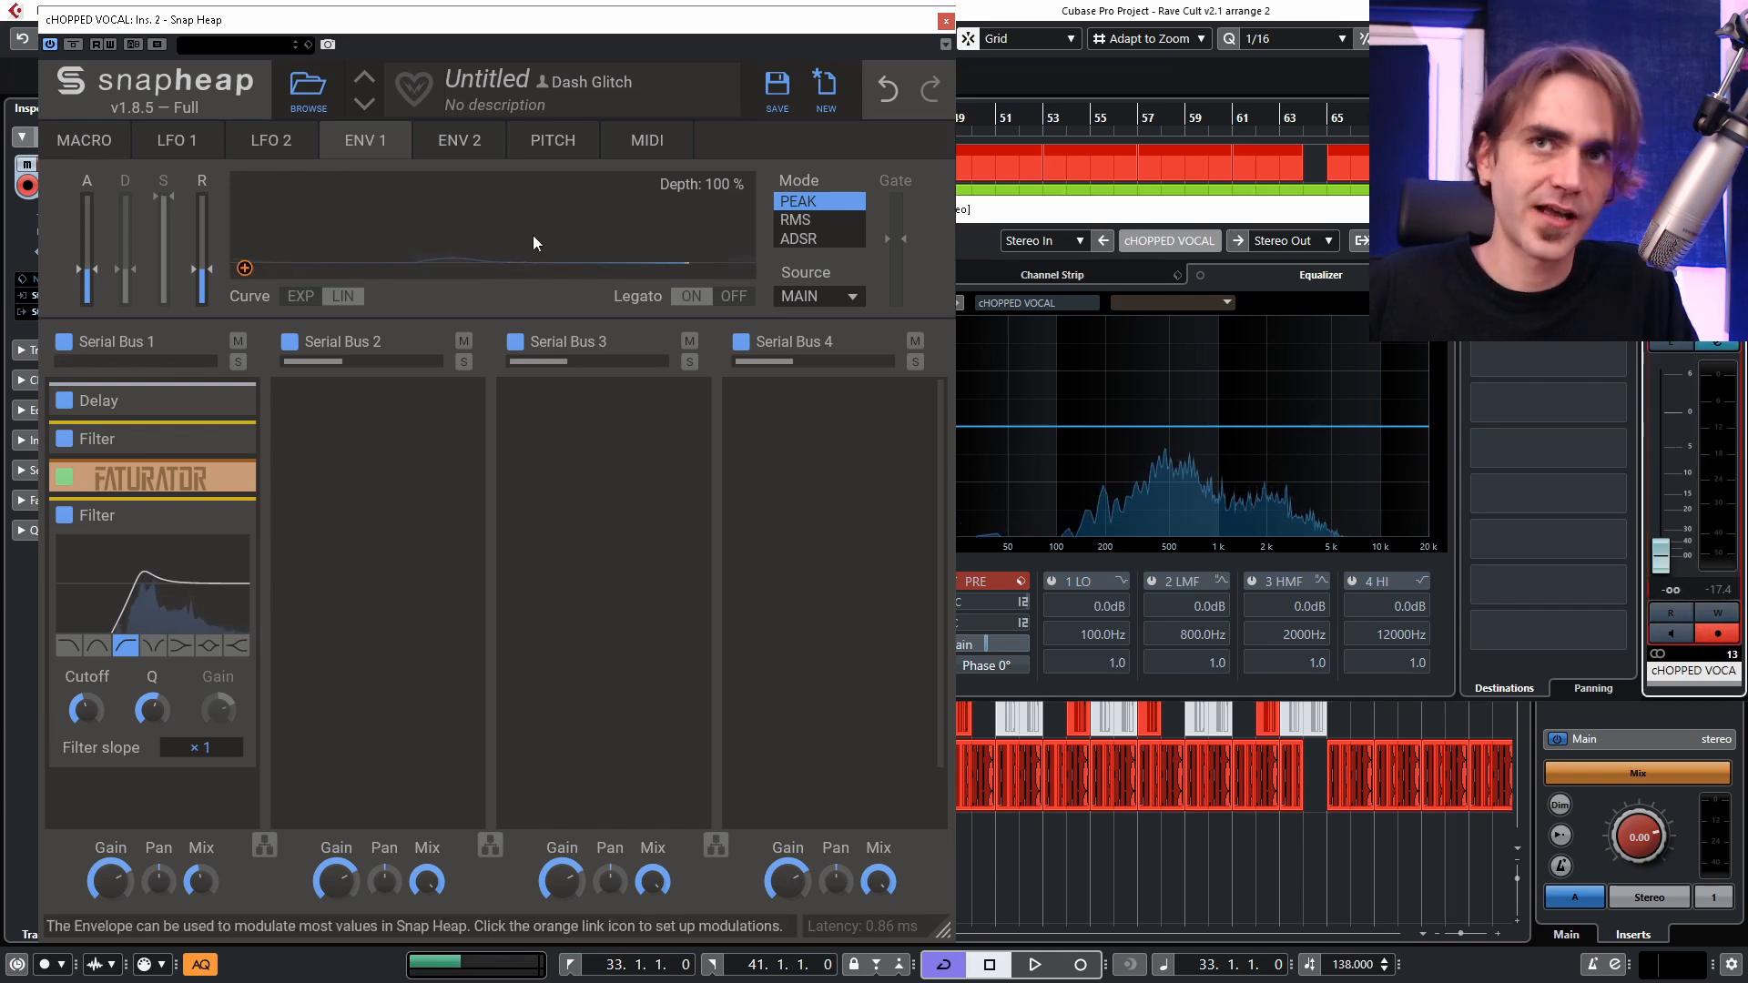
pyautogui.press('space')
pyautogui.moveTo(87, 270); pyautogui.dragTo(87, 314)
pyautogui.press('space')
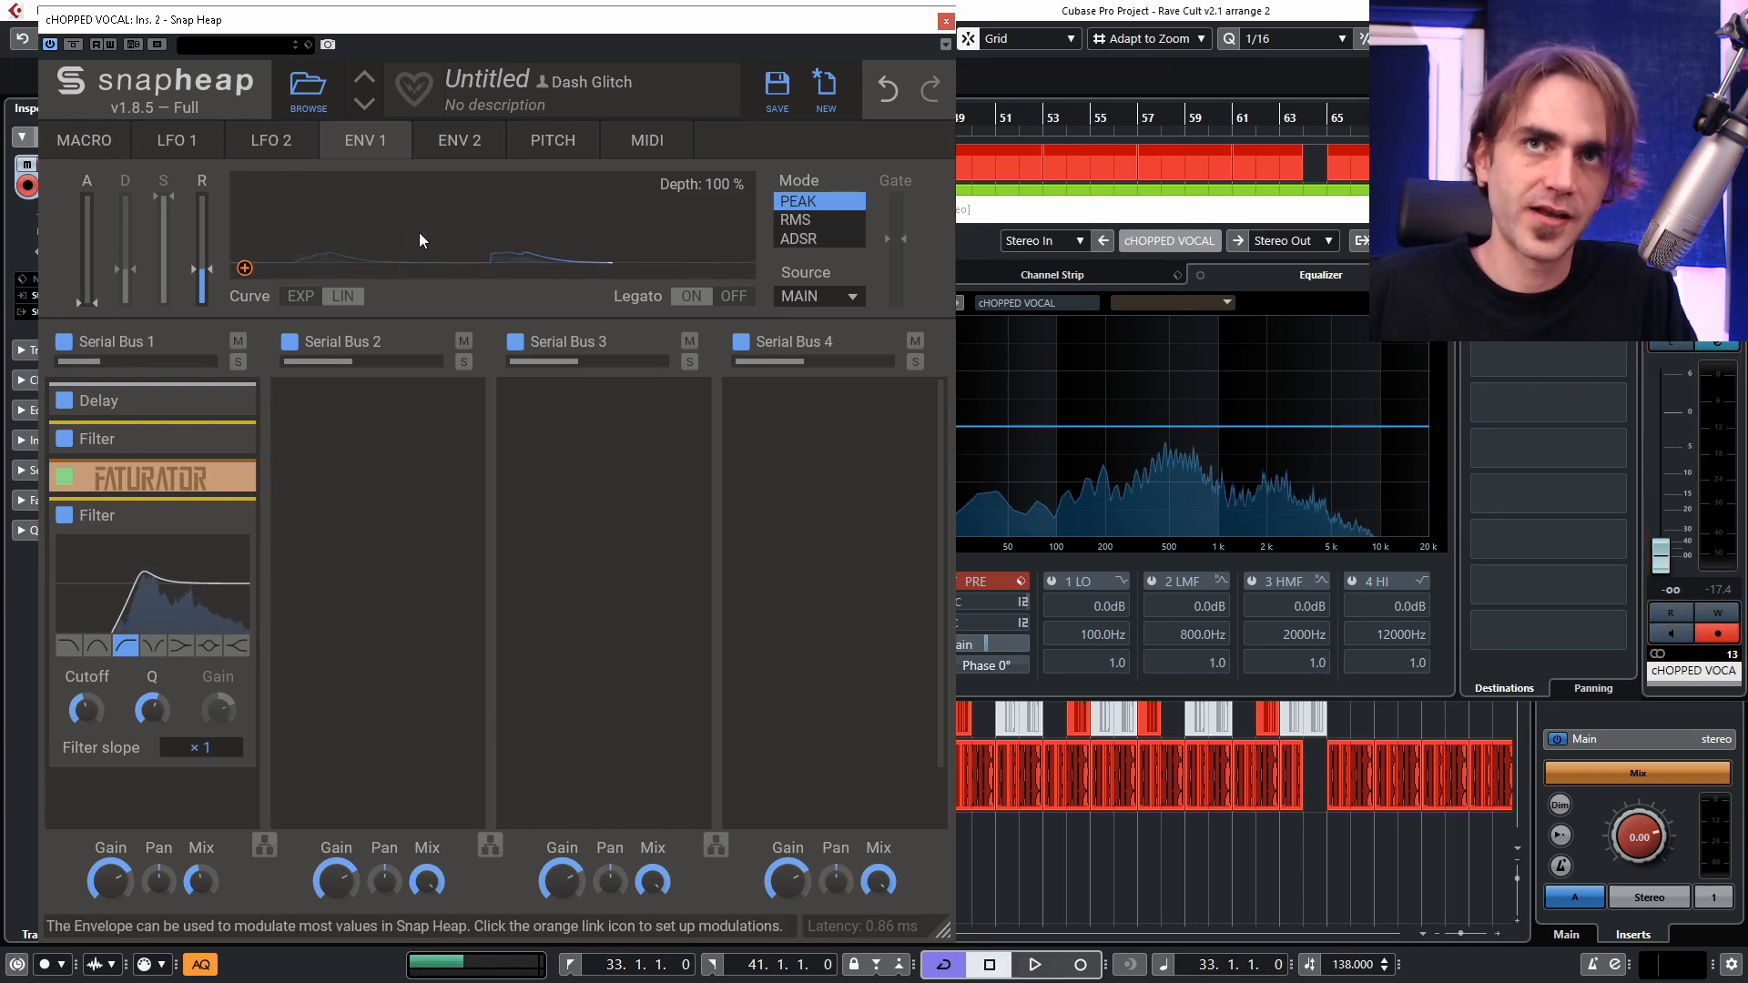
pyautogui.press('space')
pyautogui.press('space')
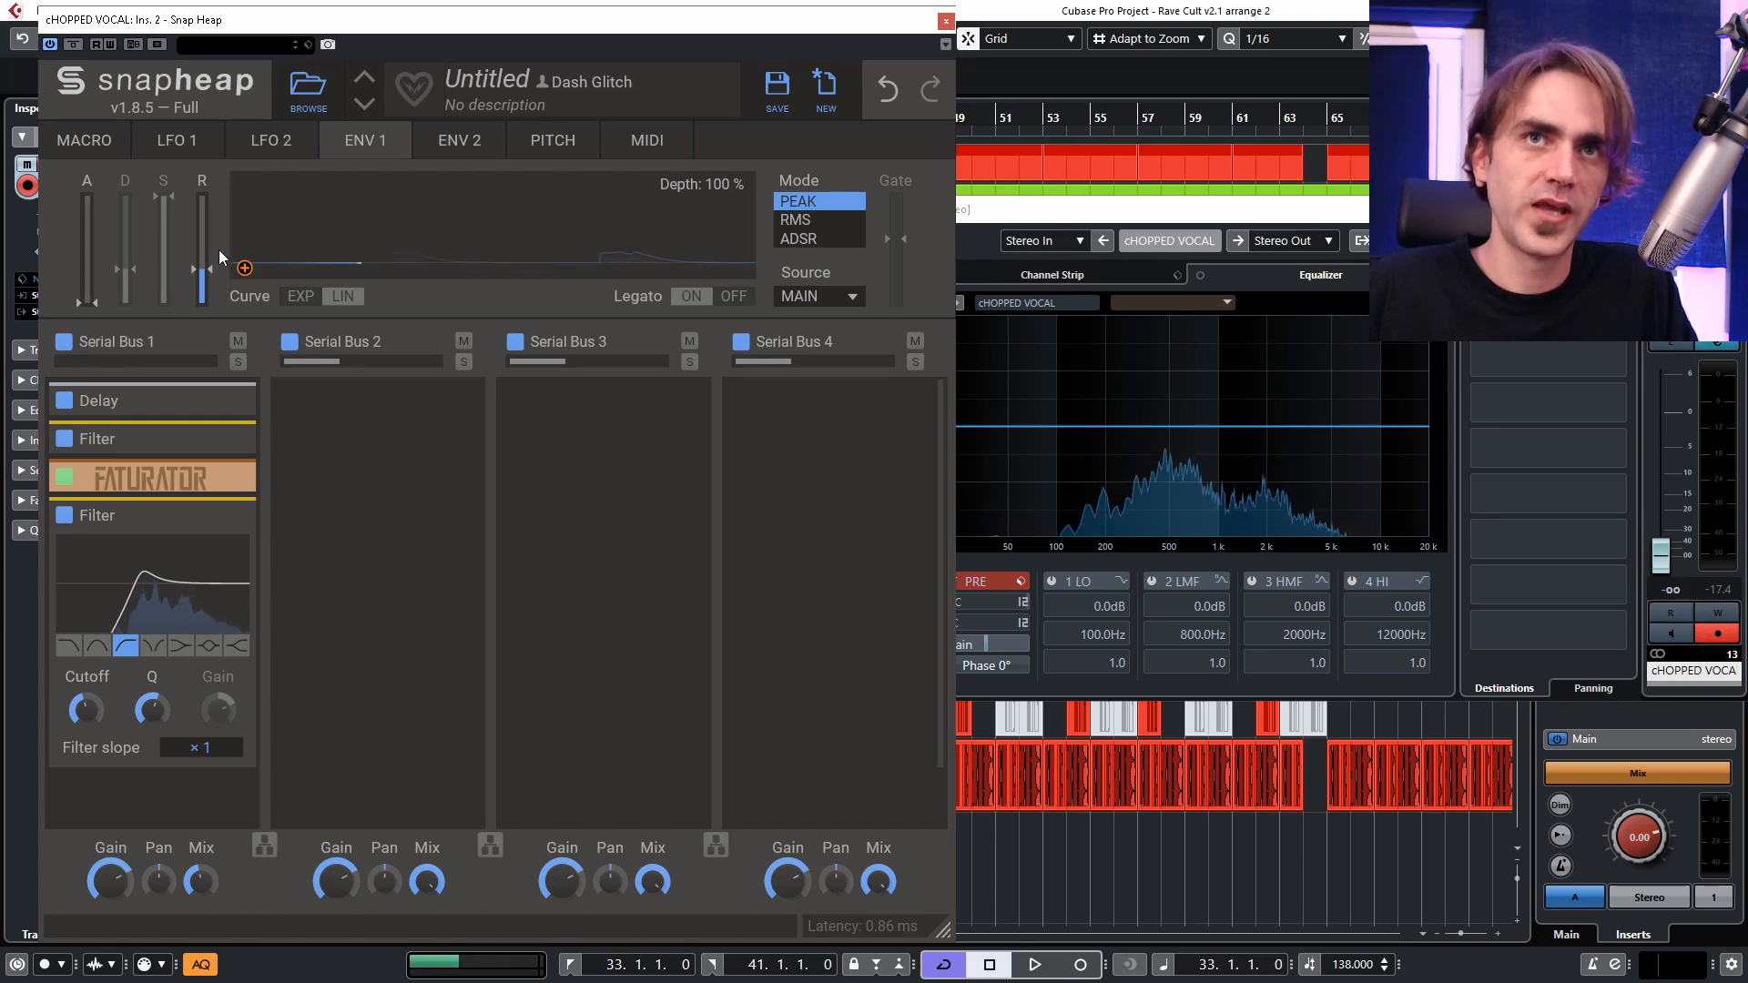
# Set Envelope 1's depth to 300% and lengthen its release, testing the response with short playback.
pyautogui.moveTo(724, 184); pyautogui.dragTo(724, 127)
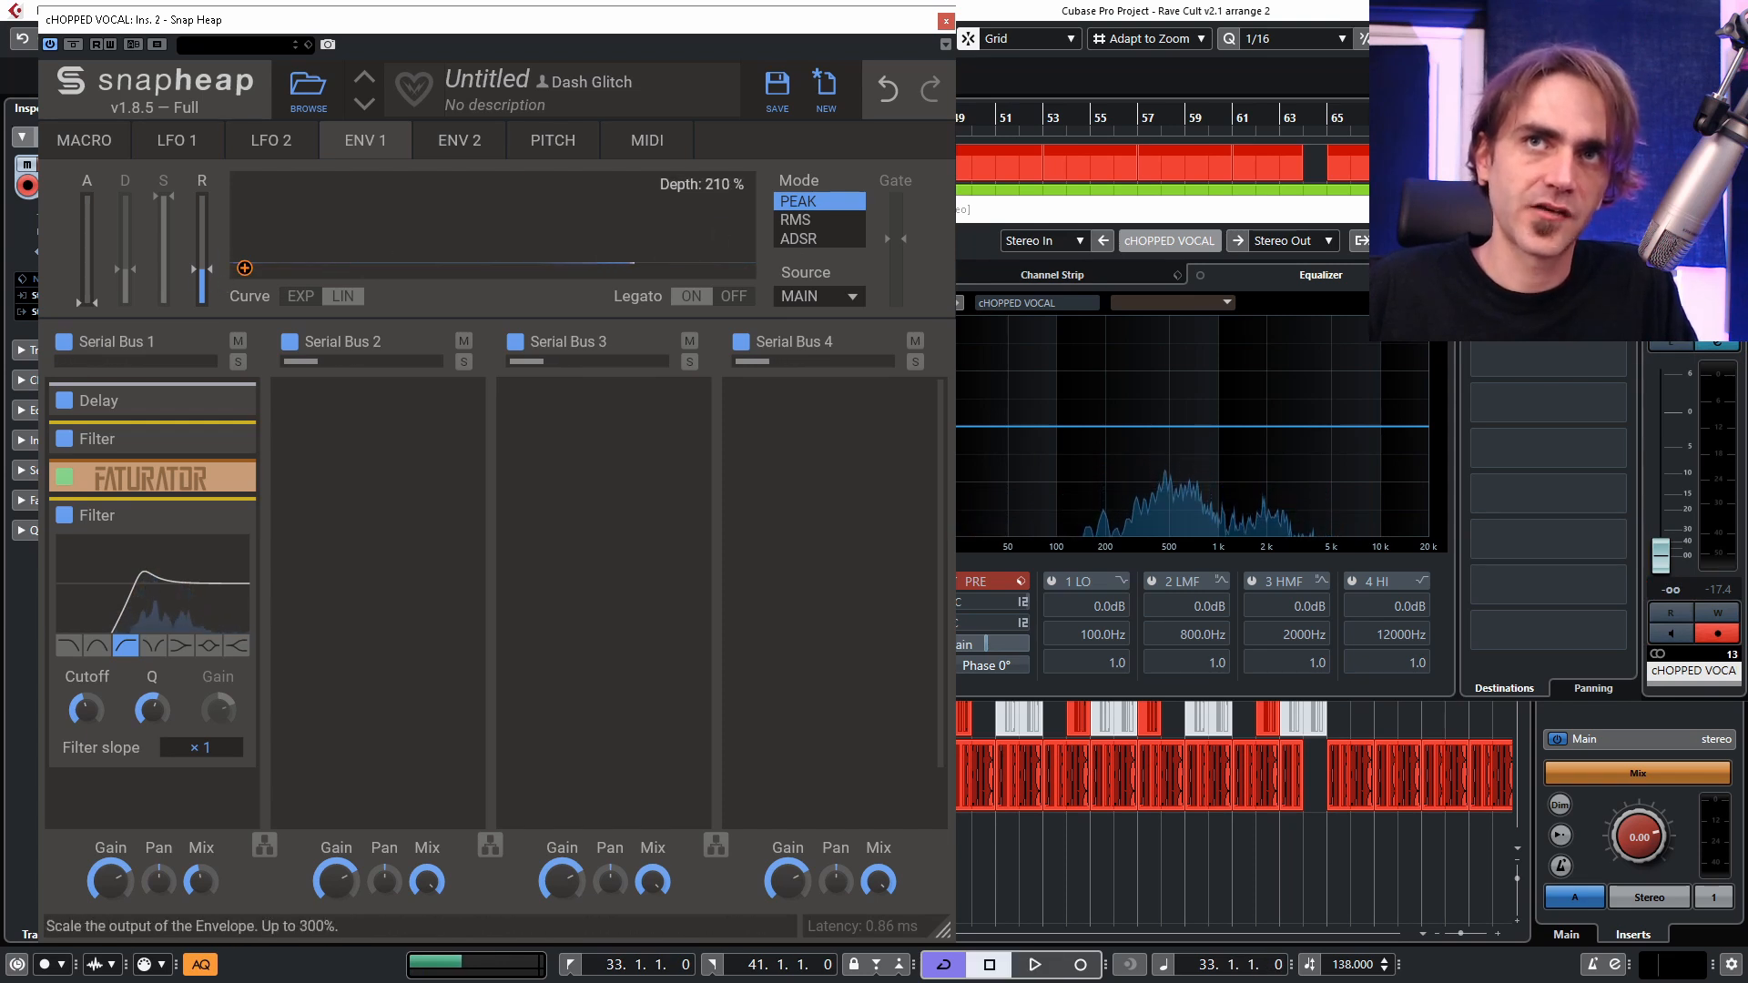
pyautogui.press('space')
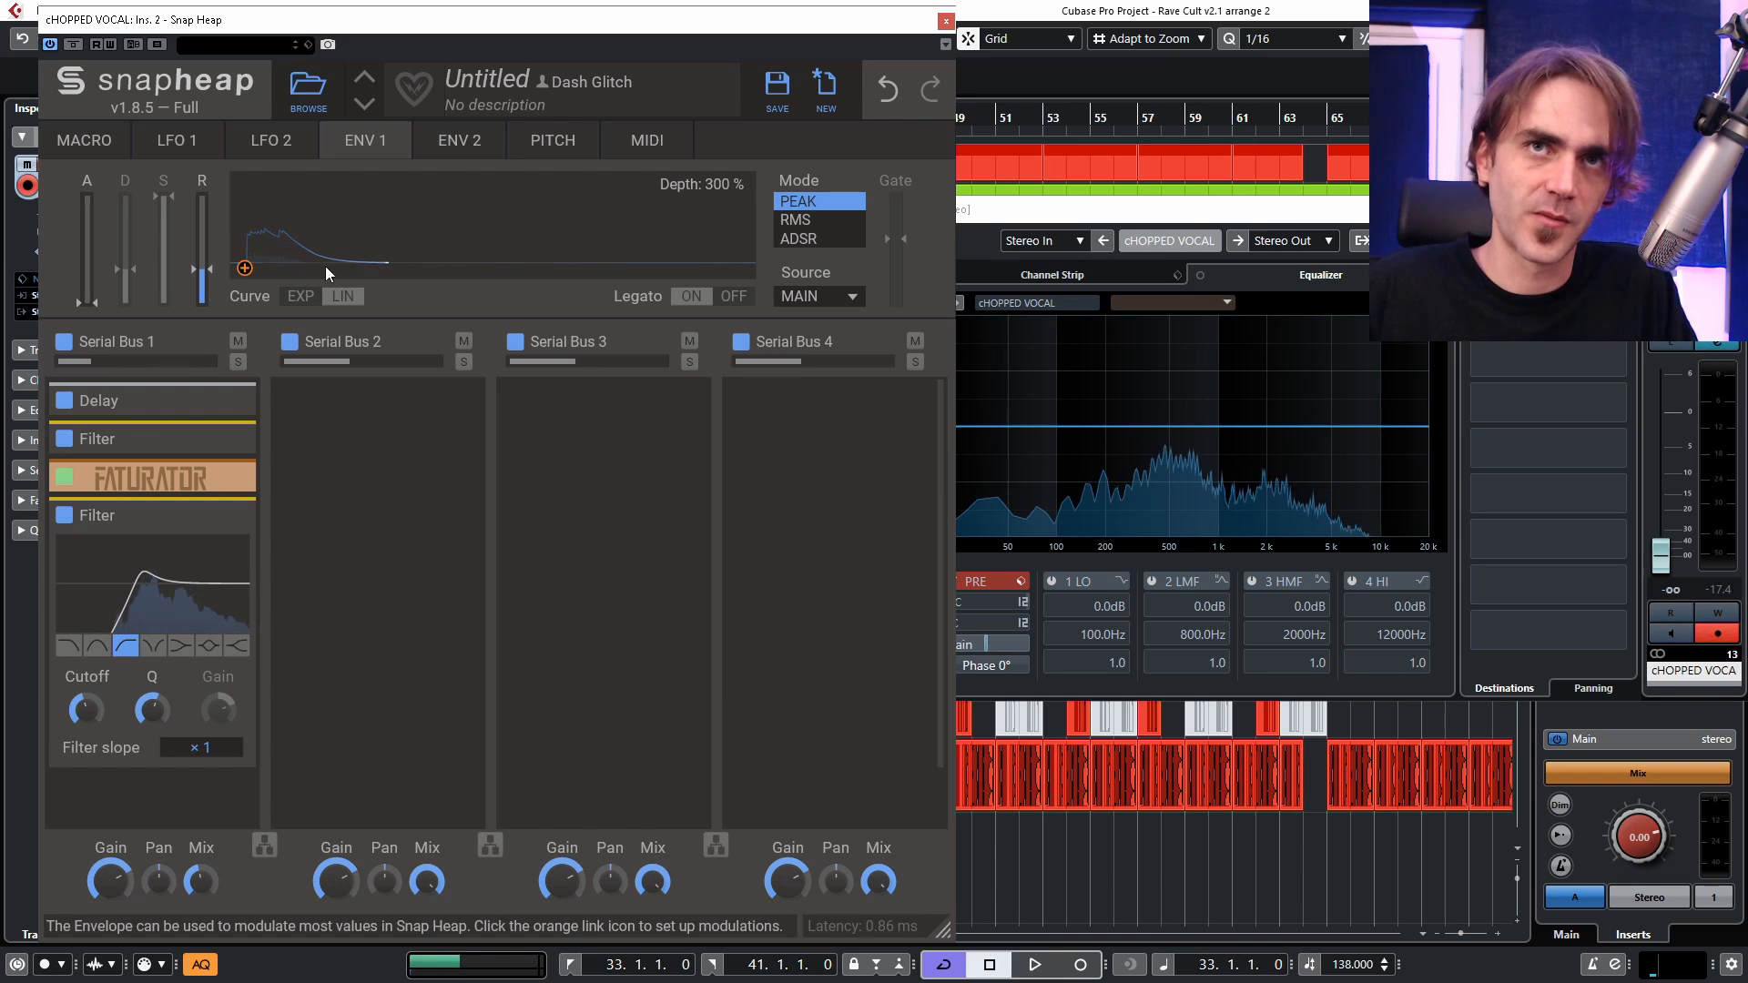
pyautogui.press('space')
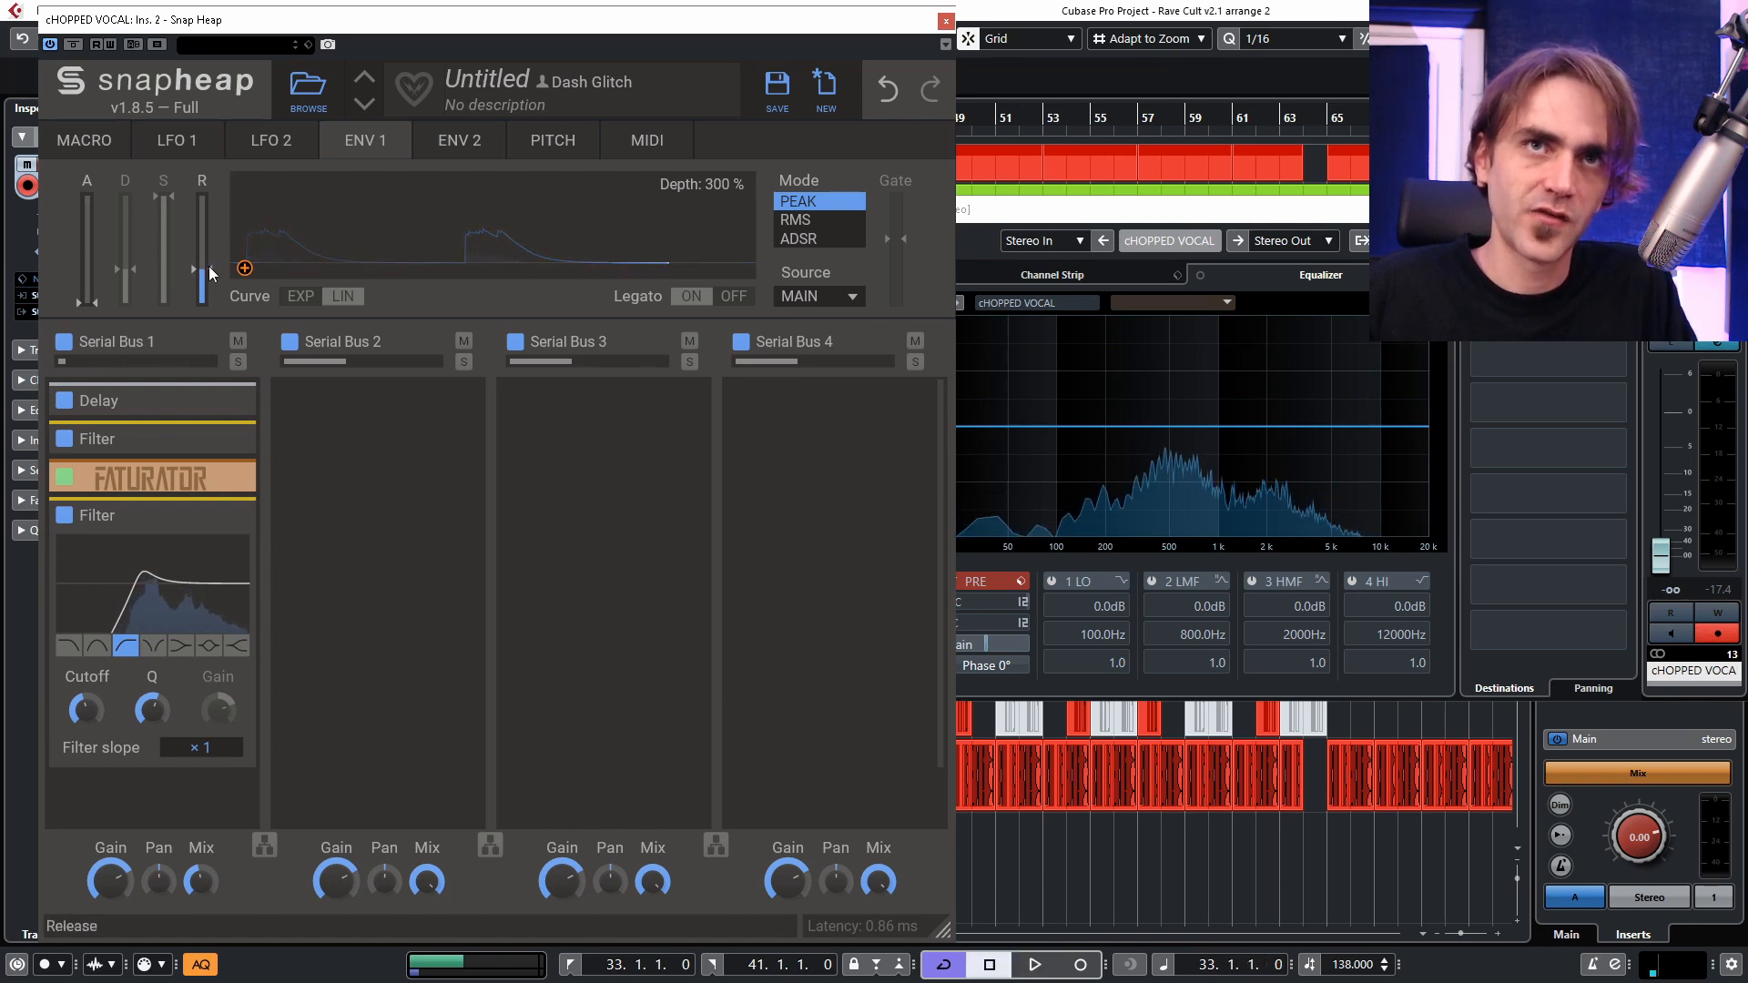
pyautogui.moveTo(204, 270); pyautogui.dragTo(210, 238)
pyautogui.press('space')
pyautogui.press('space')
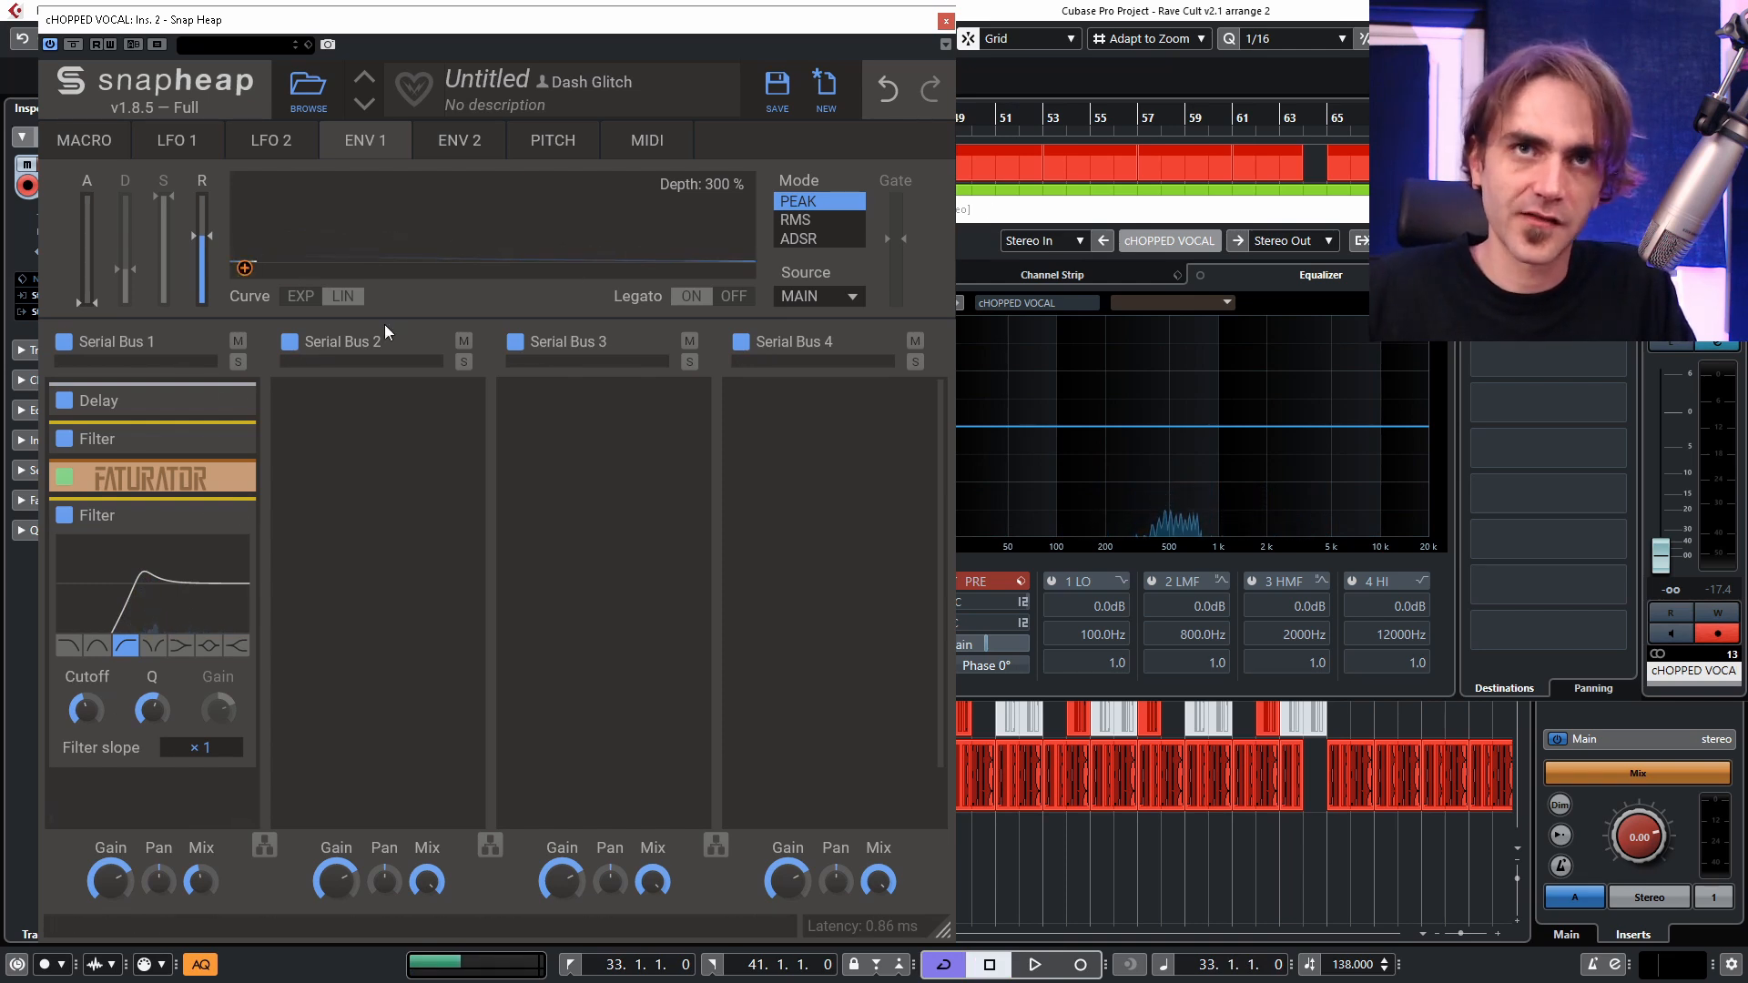
# Assign Envelope 1 to the last Filter's Cutoff with a negative amount and raise the base cutoff.
pyautogui.click(377, 244)
pyautogui.moveTo(89, 736); pyautogui.dragTo(89, 783)
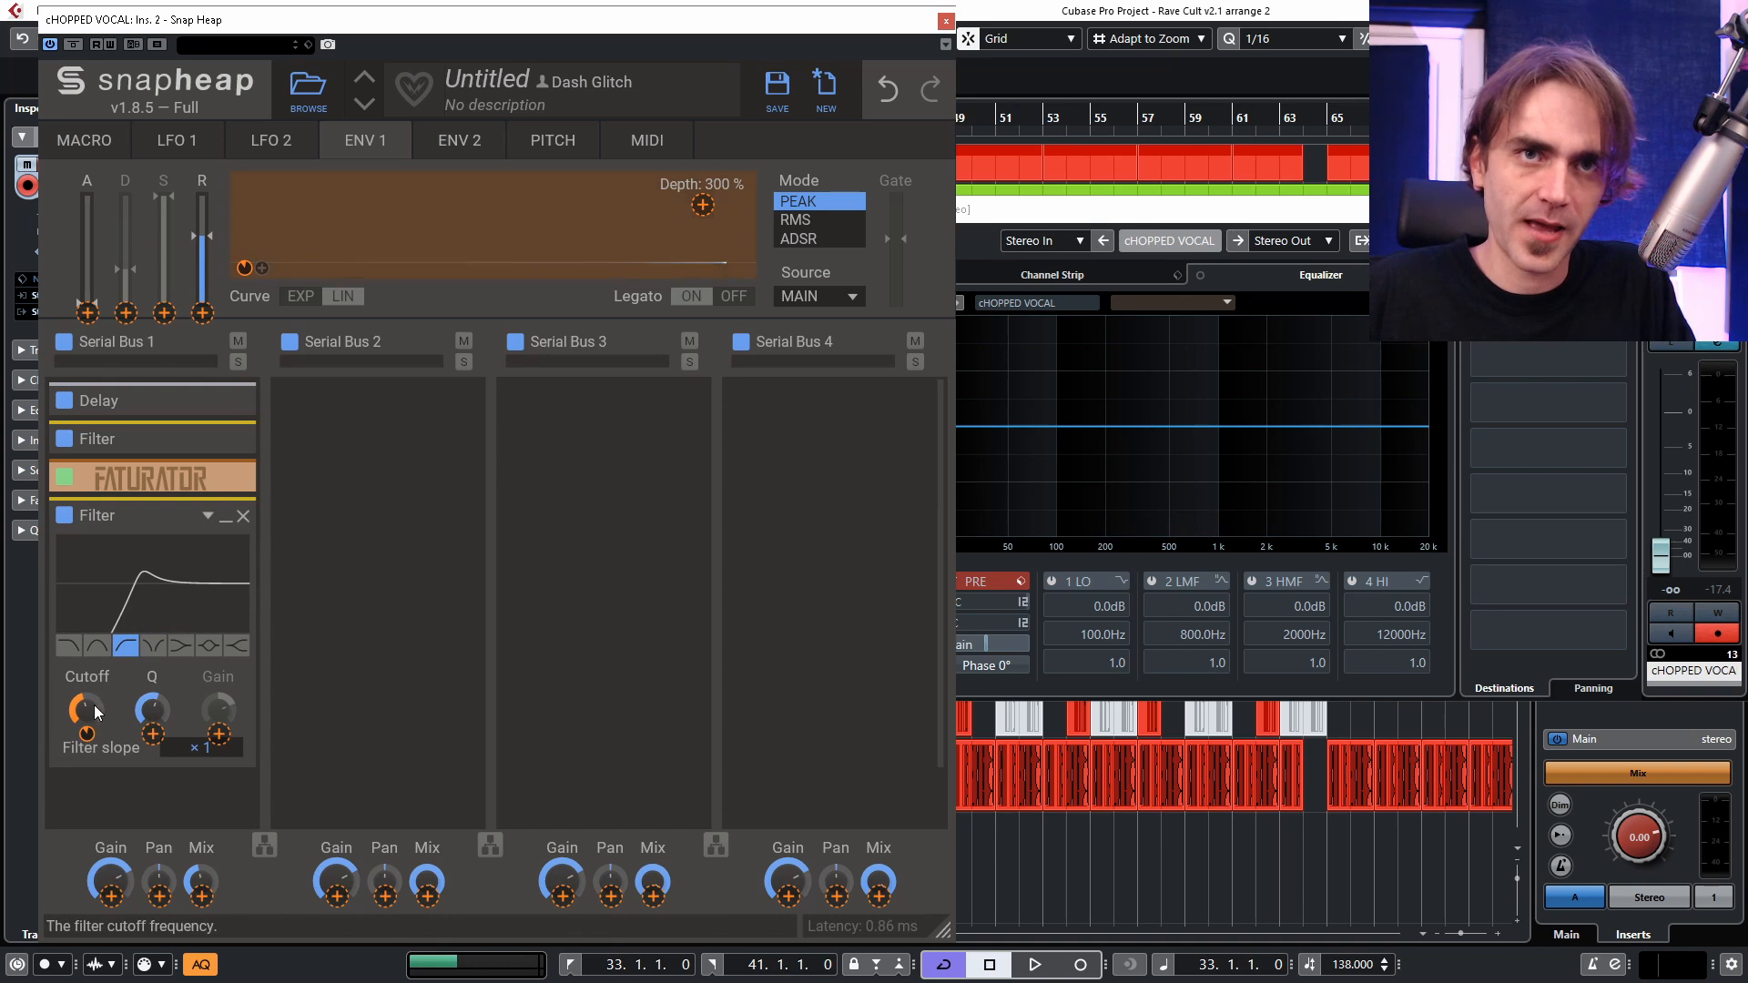
pyautogui.click(94, 706)
pyautogui.moveTo(87, 709); pyautogui.dragTo(88, 674)
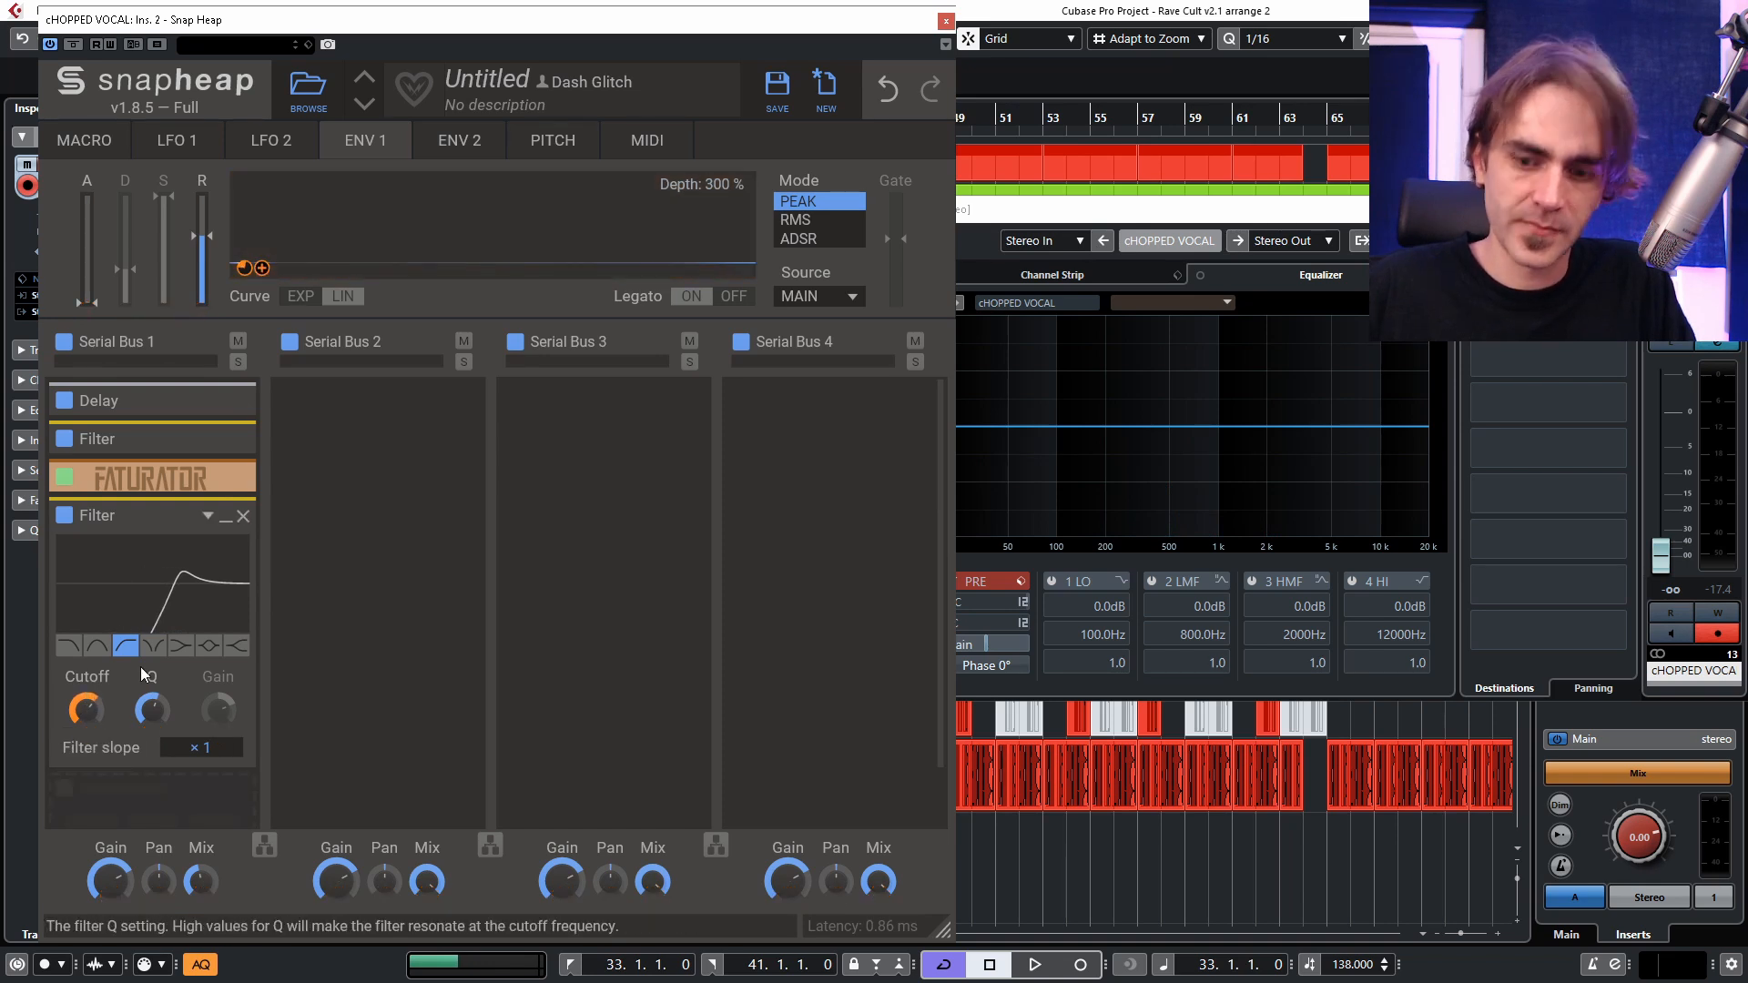
# Restore the cHOPPED VOCAL channel fader to 0.00 dB and play the loop.
pyautogui.moveTo(1678, 519); pyautogui.dragTo(1679, 496)
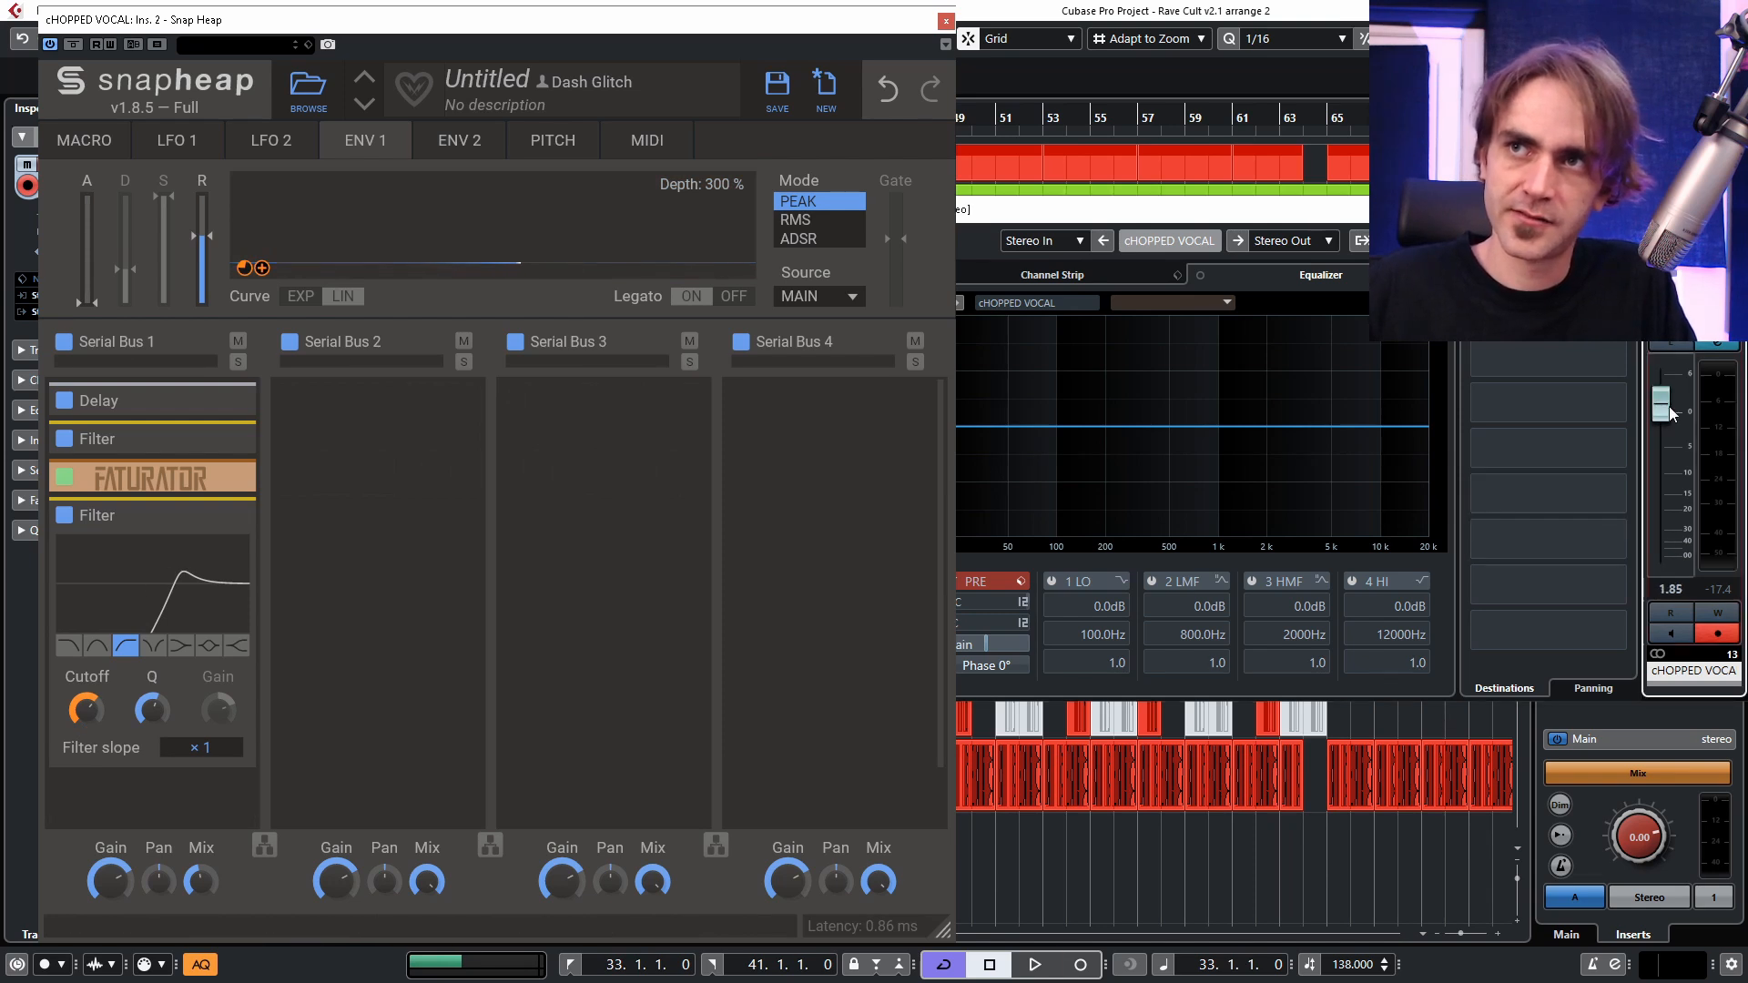
pyautogui.keyDown('ctrl'); pyautogui.click(1669, 407); pyautogui.keyUp('ctrl')
pyautogui.press('space')
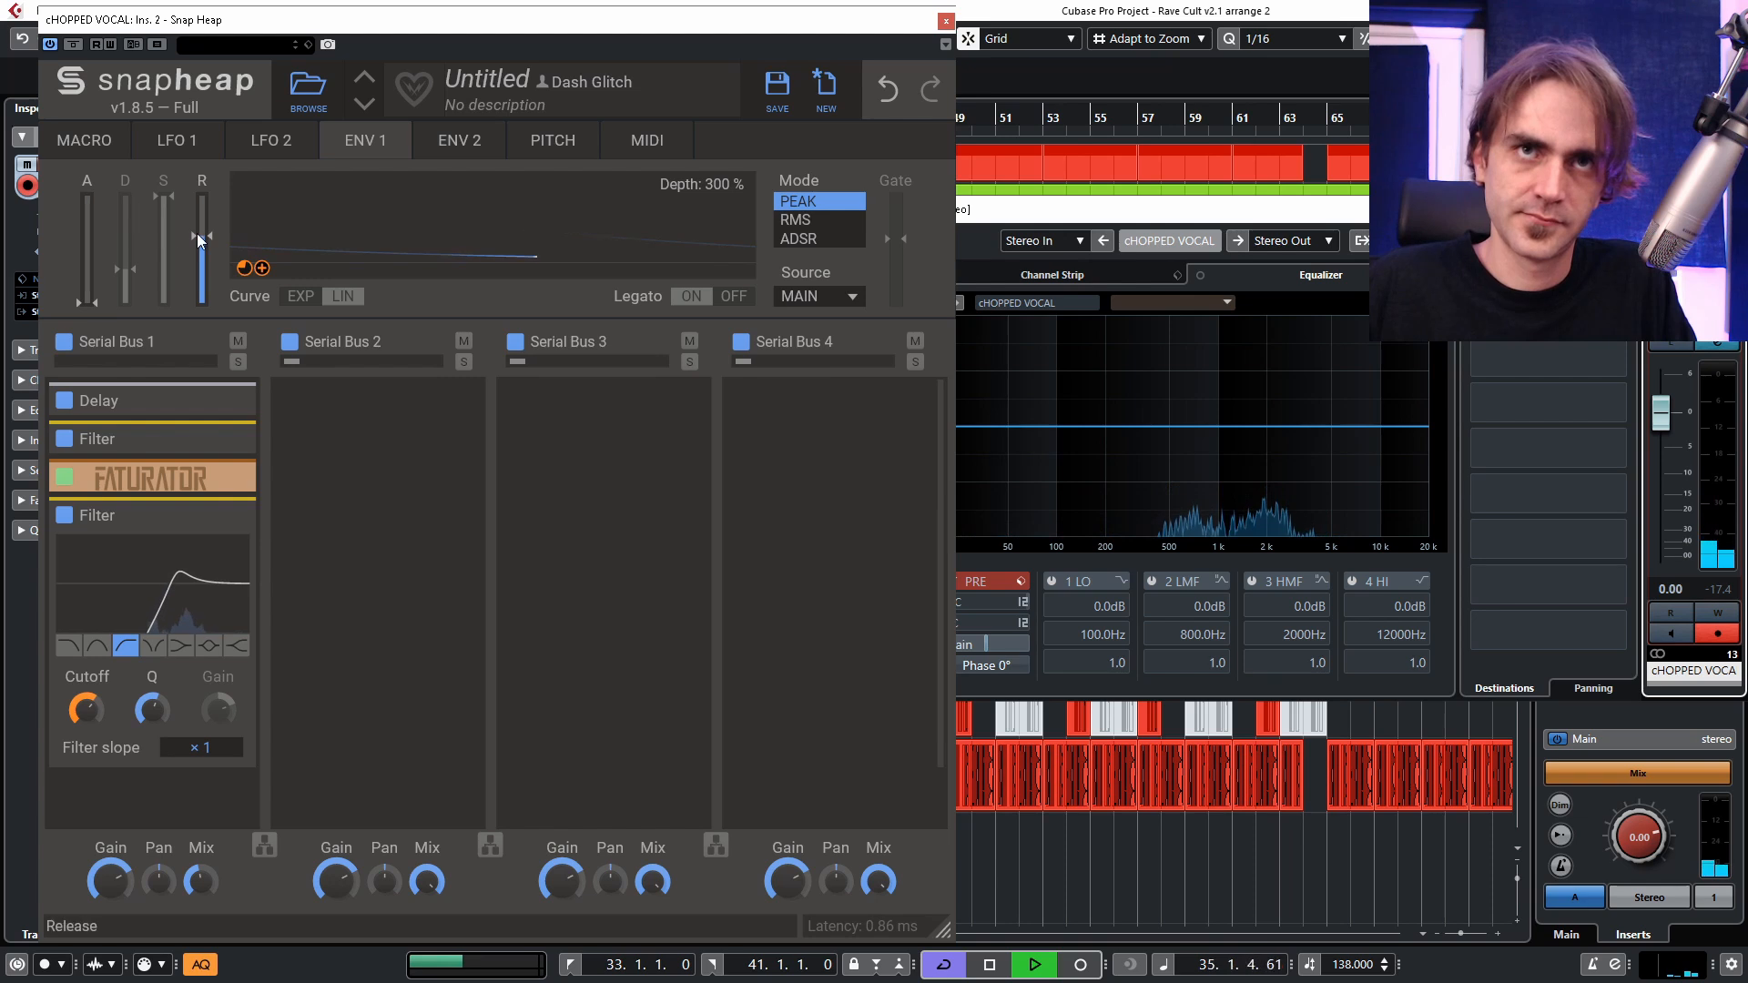
# Adjust Envelope 1's release and its modulation amount on the last Filter's Cutoff, testing the response with loop playback.
pyautogui.moveTo(197, 233); pyautogui.dragTo(209, 211)
pyautogui.press('space')
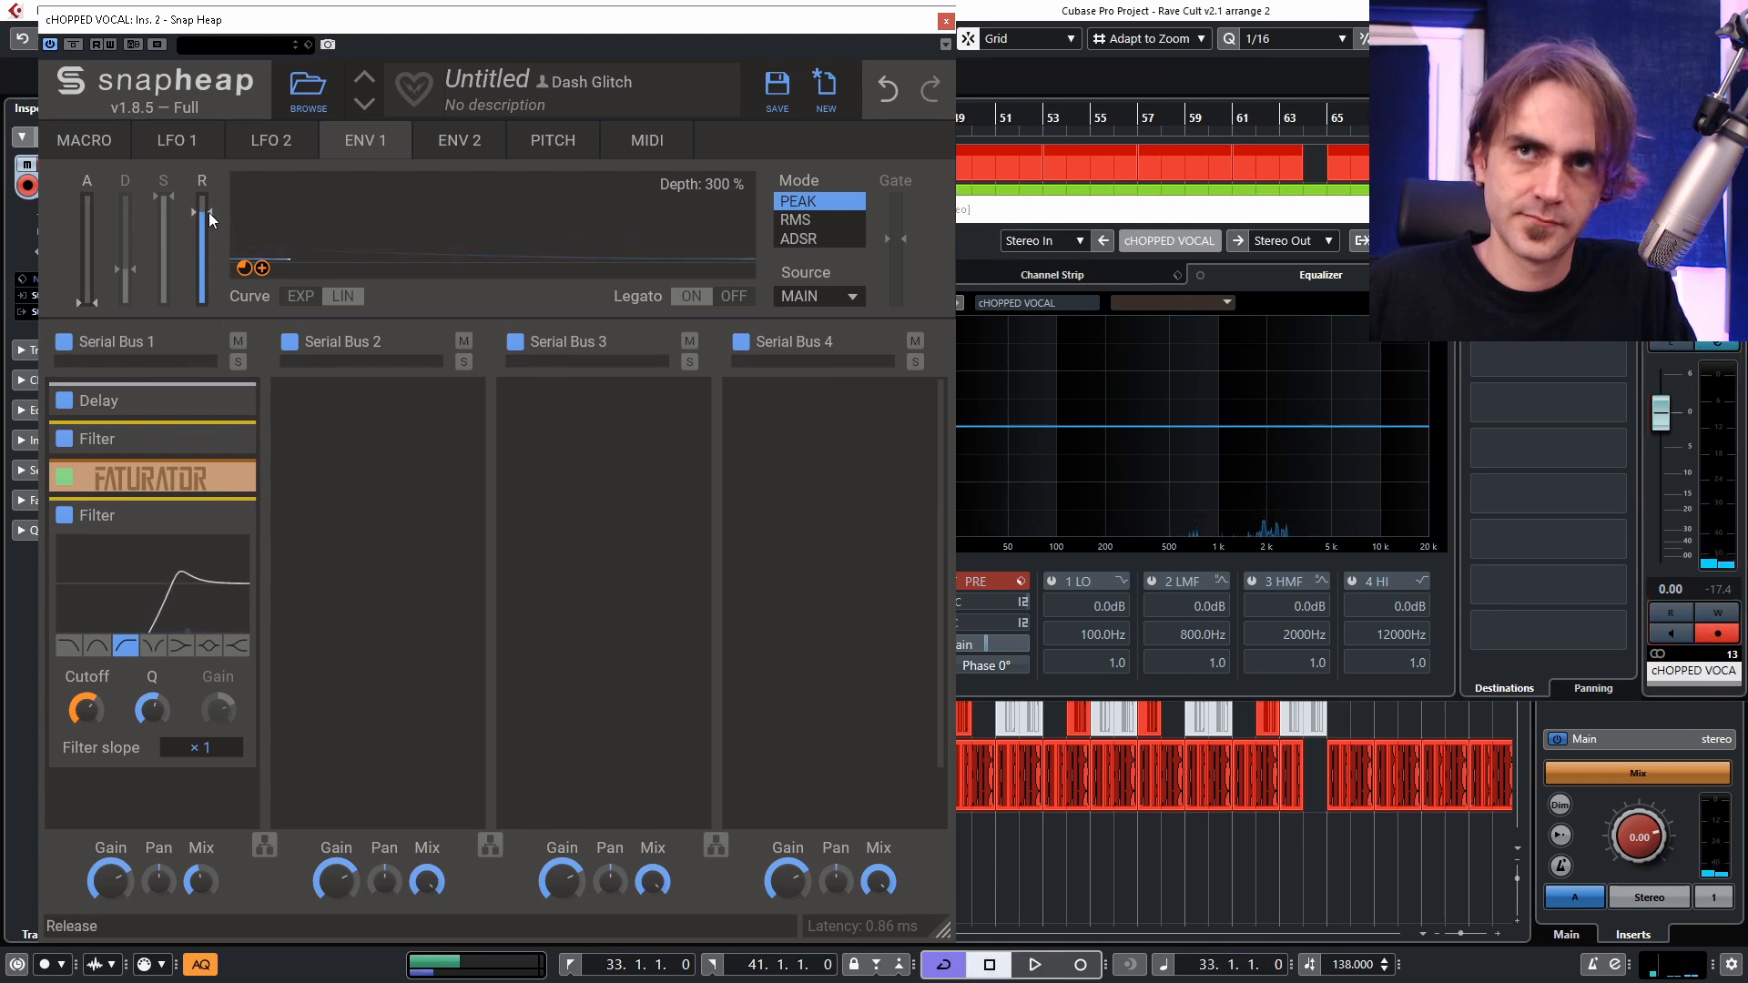
pyautogui.press('space')
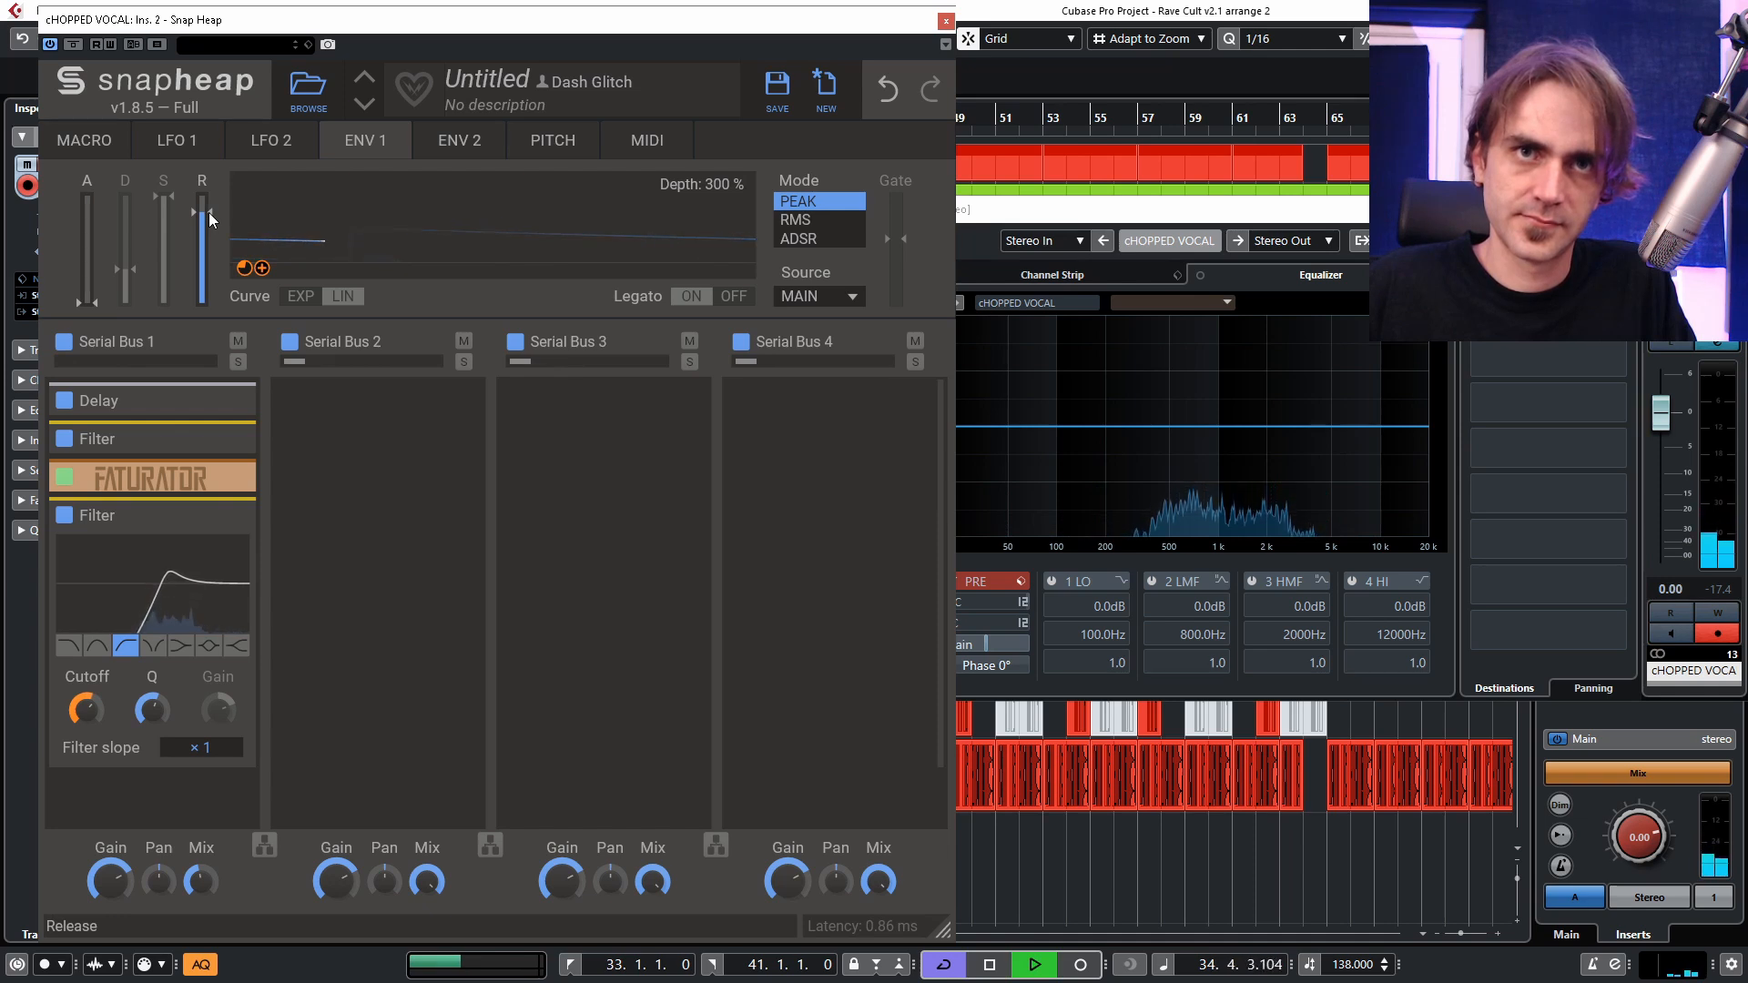
pyautogui.moveTo(243, 268); pyautogui.dragTo(243, 275)
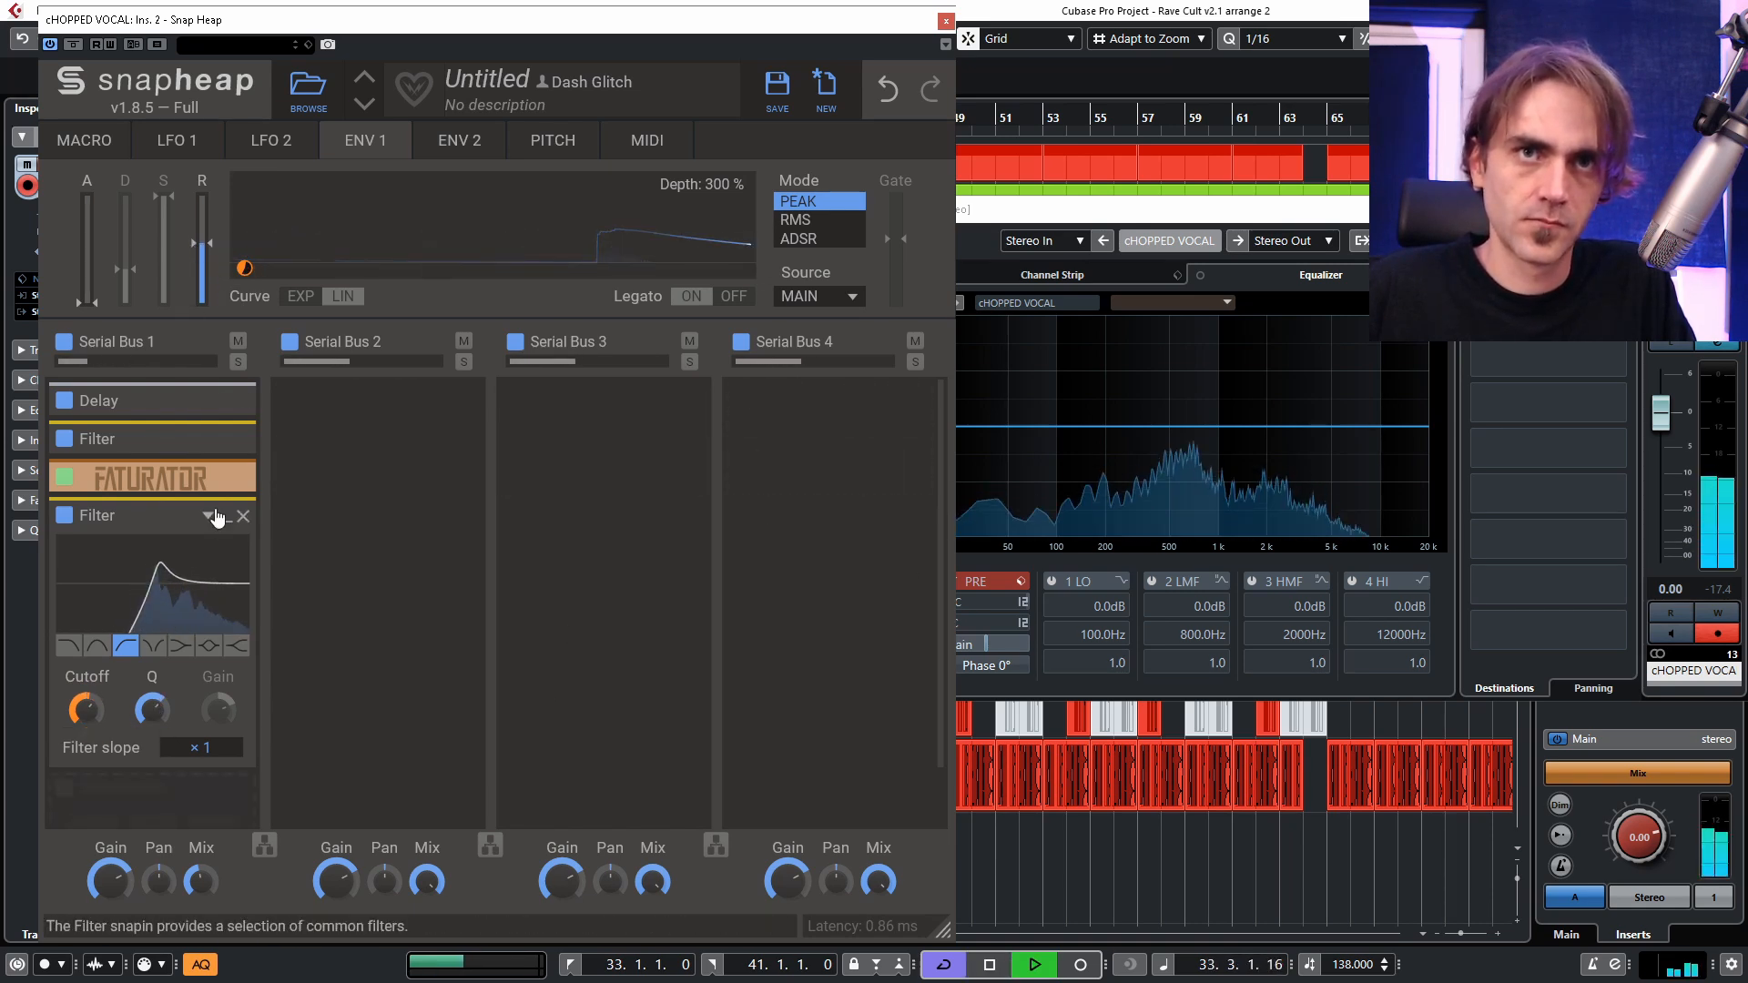
# Collapse the last Filter and briefly inspect the Delay and Faturator settings while auditioning the loop, leaving all the effects collapsed.
pyautogui.click(226, 526)
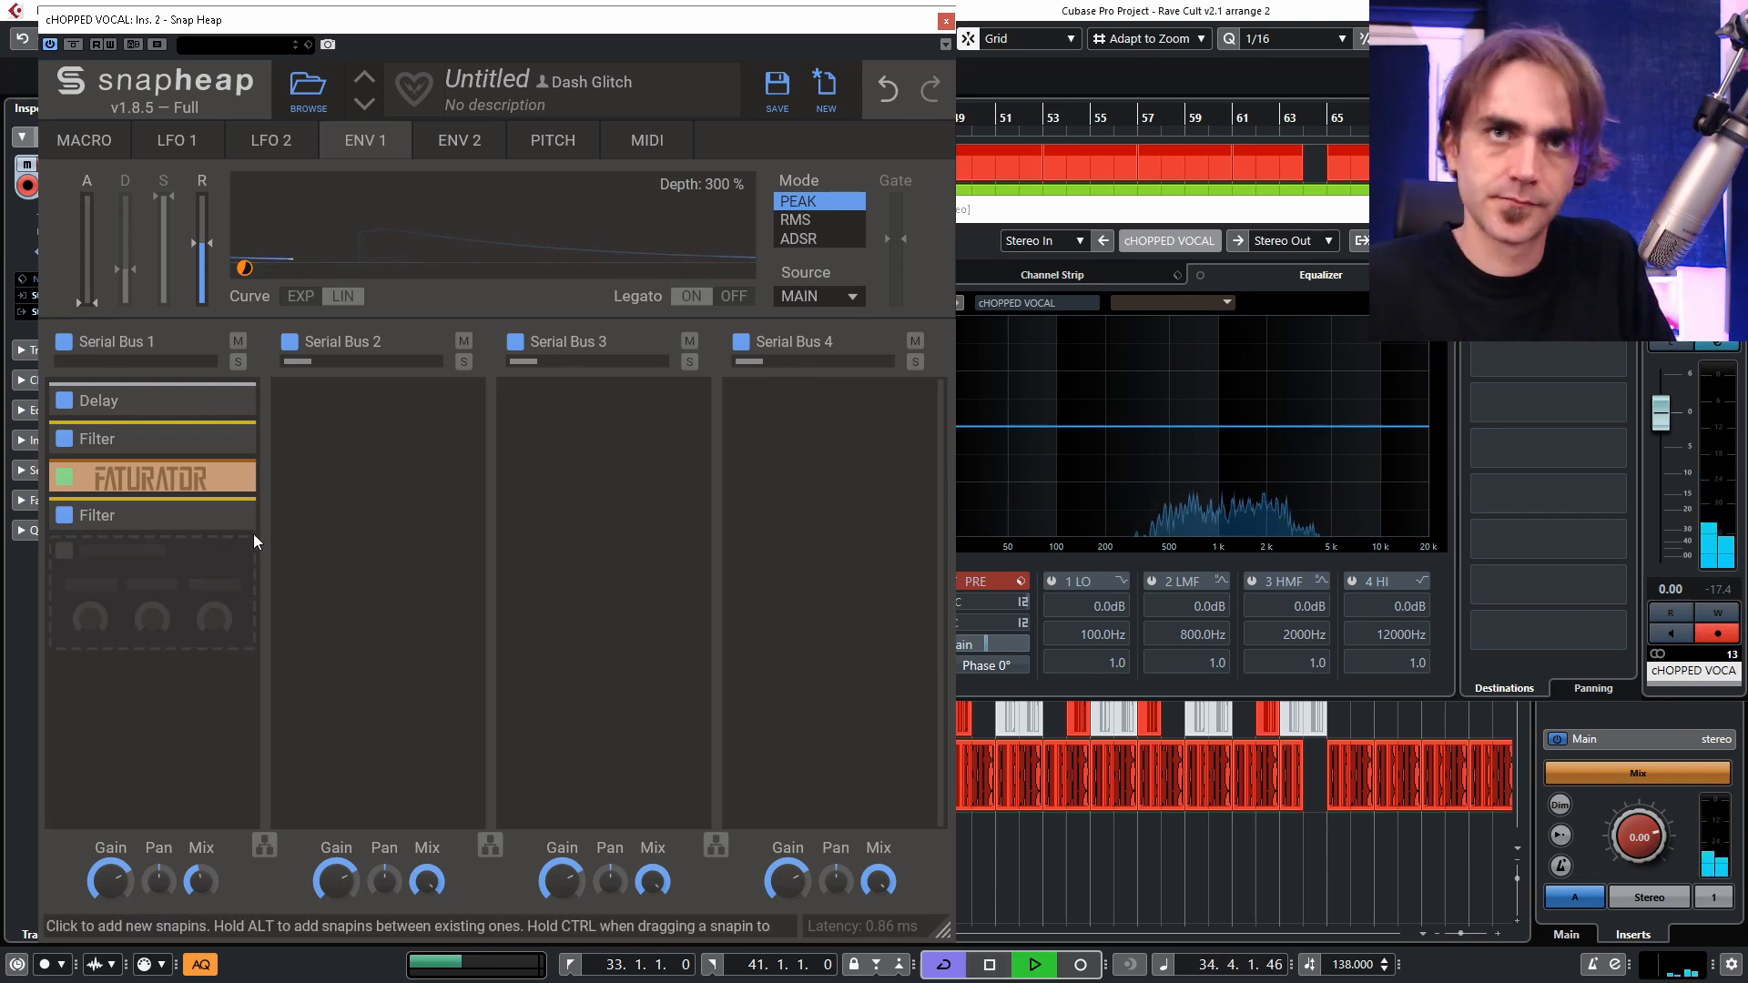
pyautogui.click(136, 400)
pyautogui.click(224, 403)
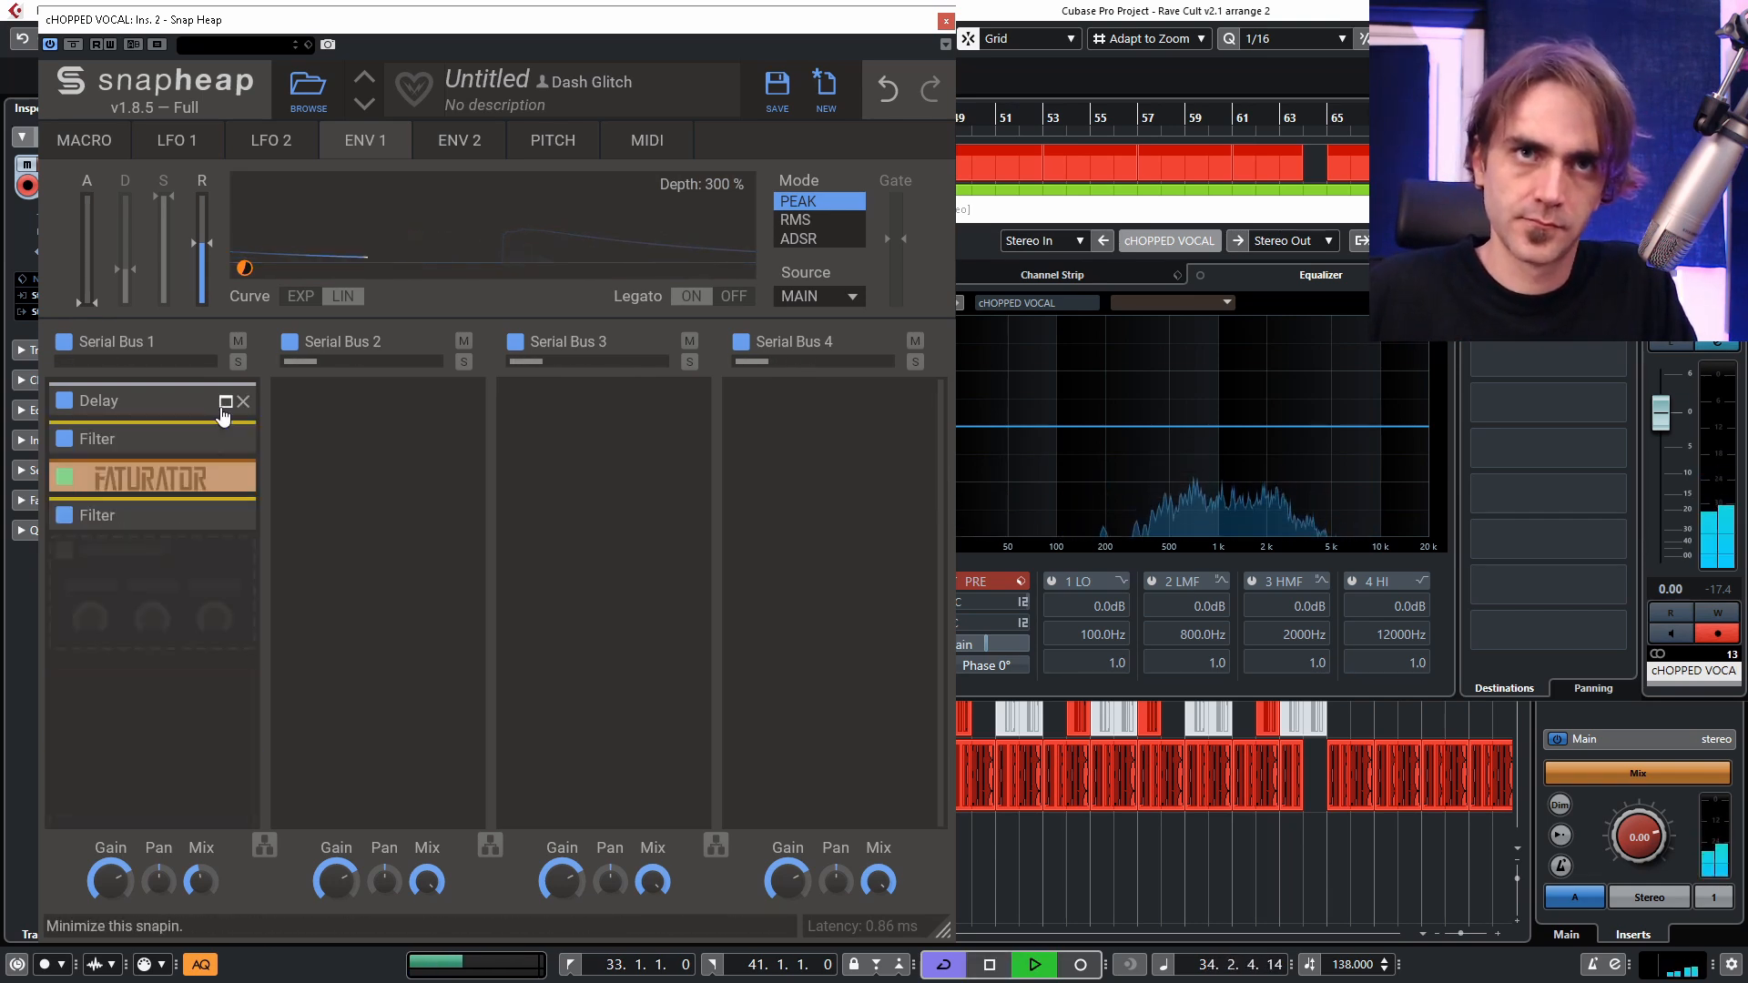
pyautogui.click(223, 483)
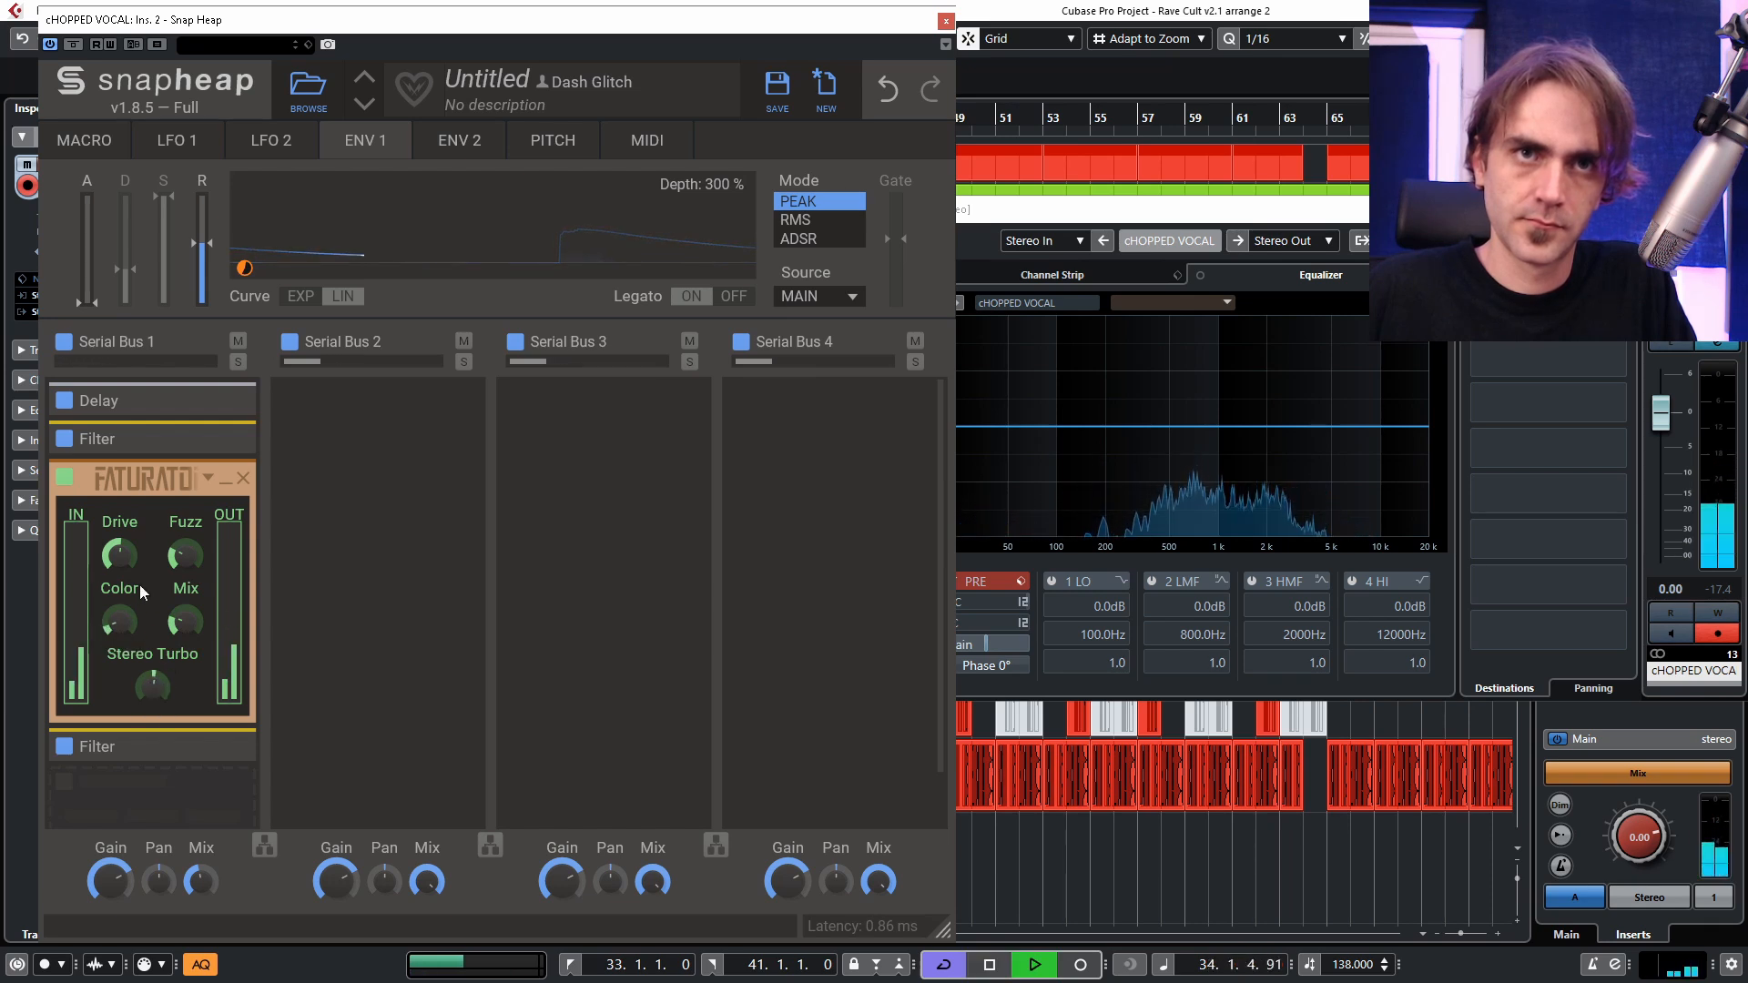
pyautogui.press('space')
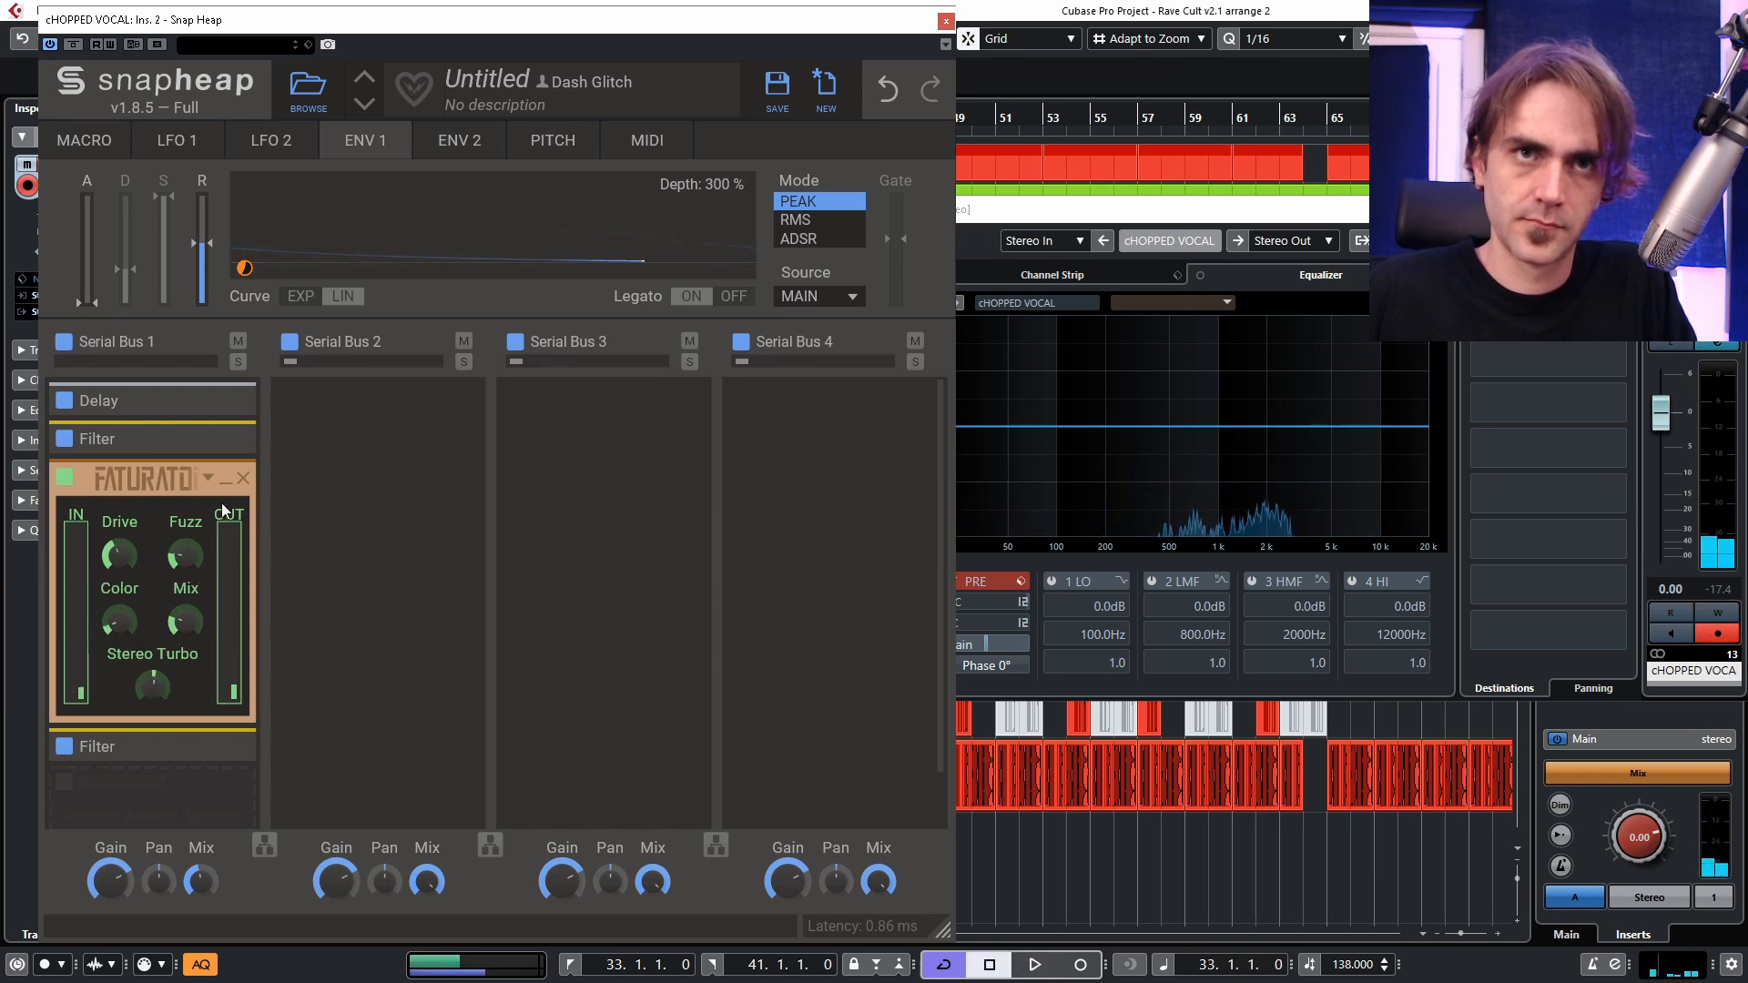
pyautogui.press('space')
pyautogui.click(226, 488)
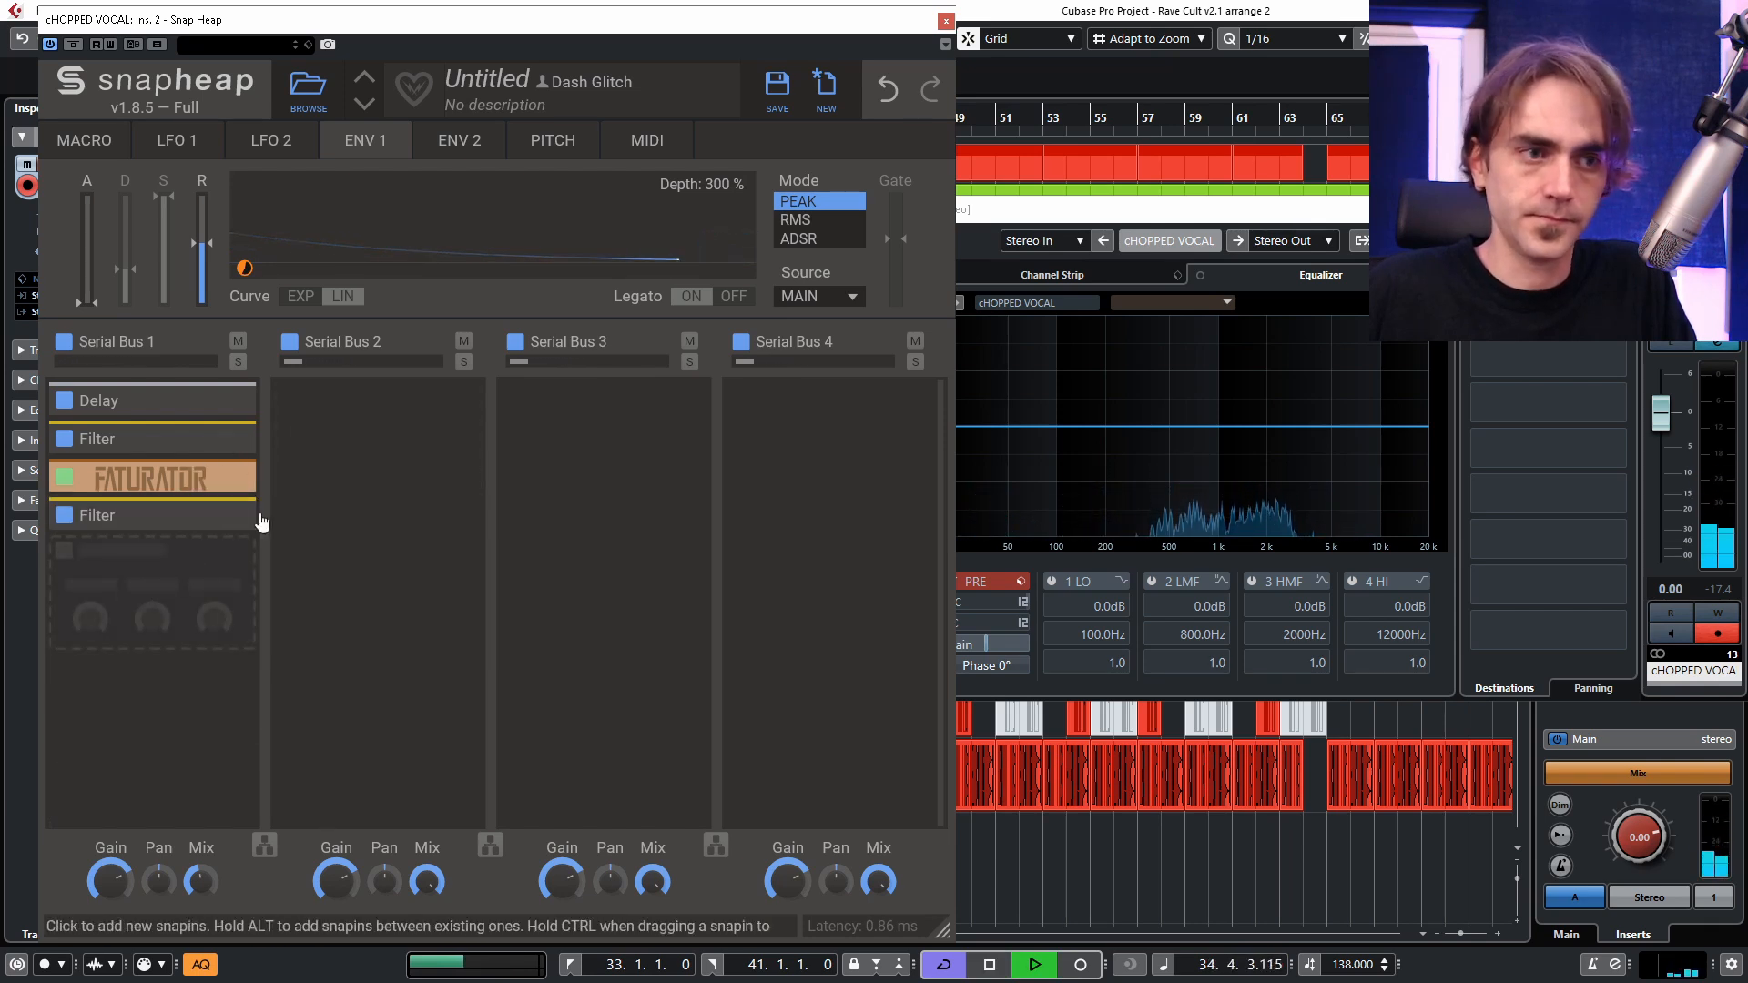
pyautogui.press('space')
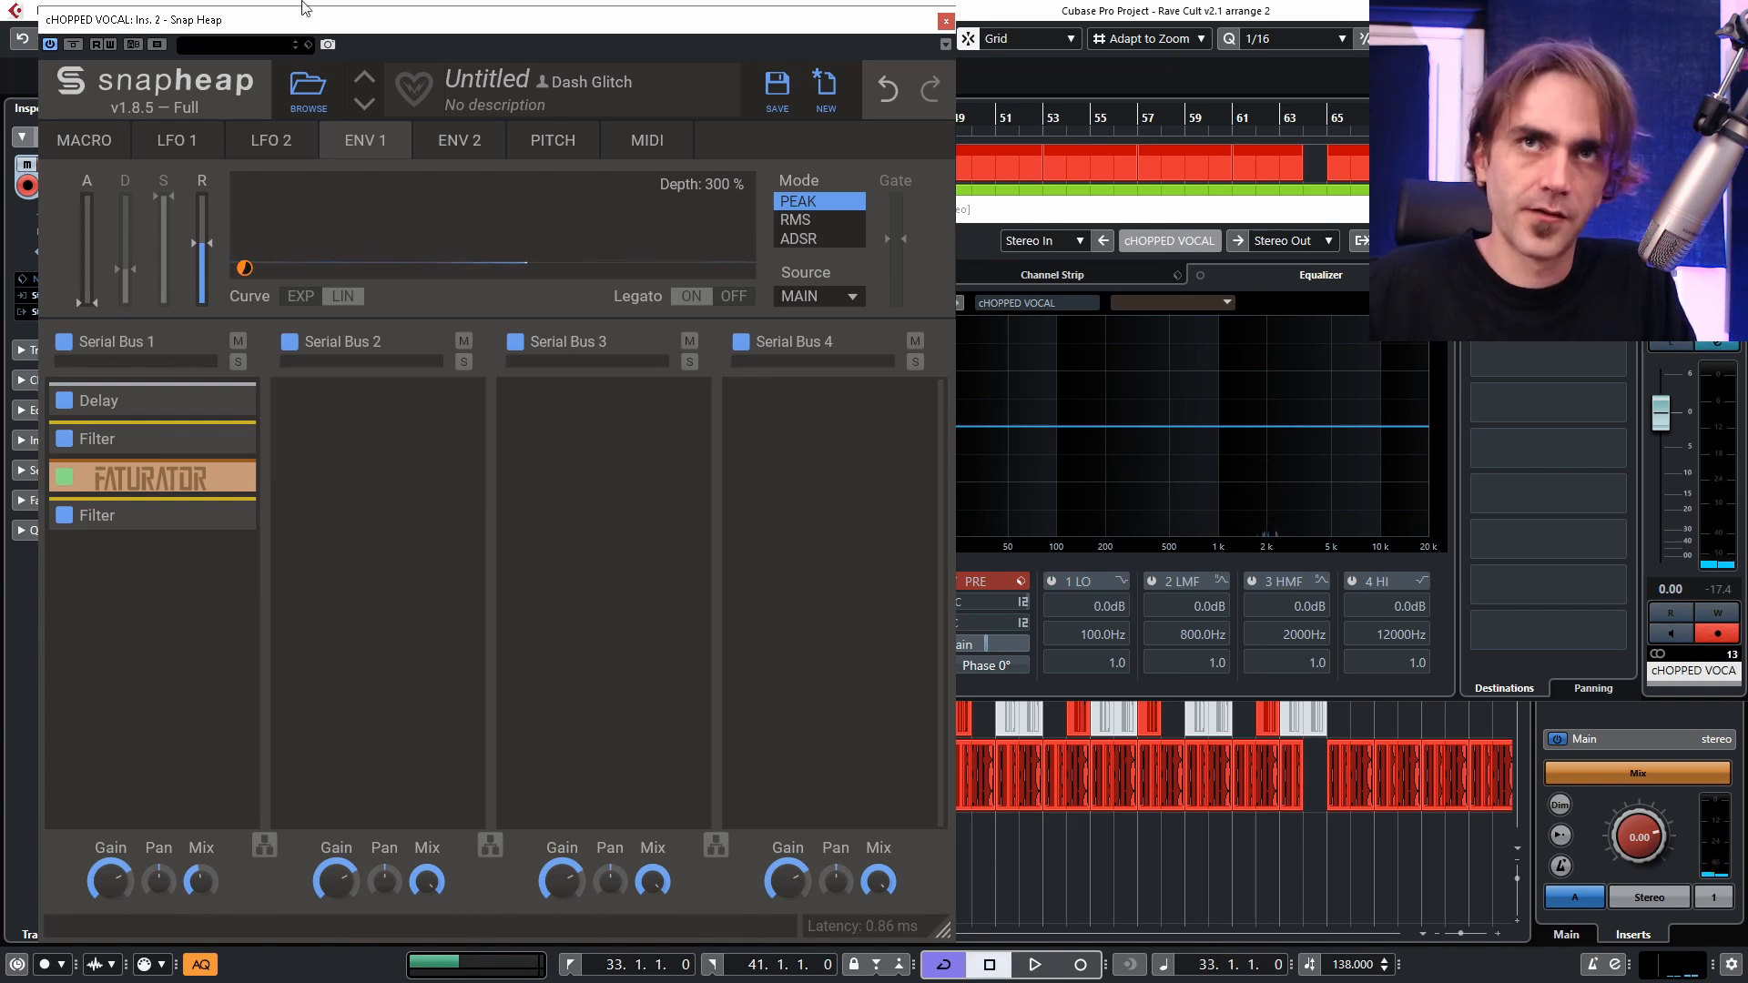
# Save the Snap Heap chain as a "Long Dub Del..." preset in a new user subfolder named Delays.
pyautogui.click(776, 91)
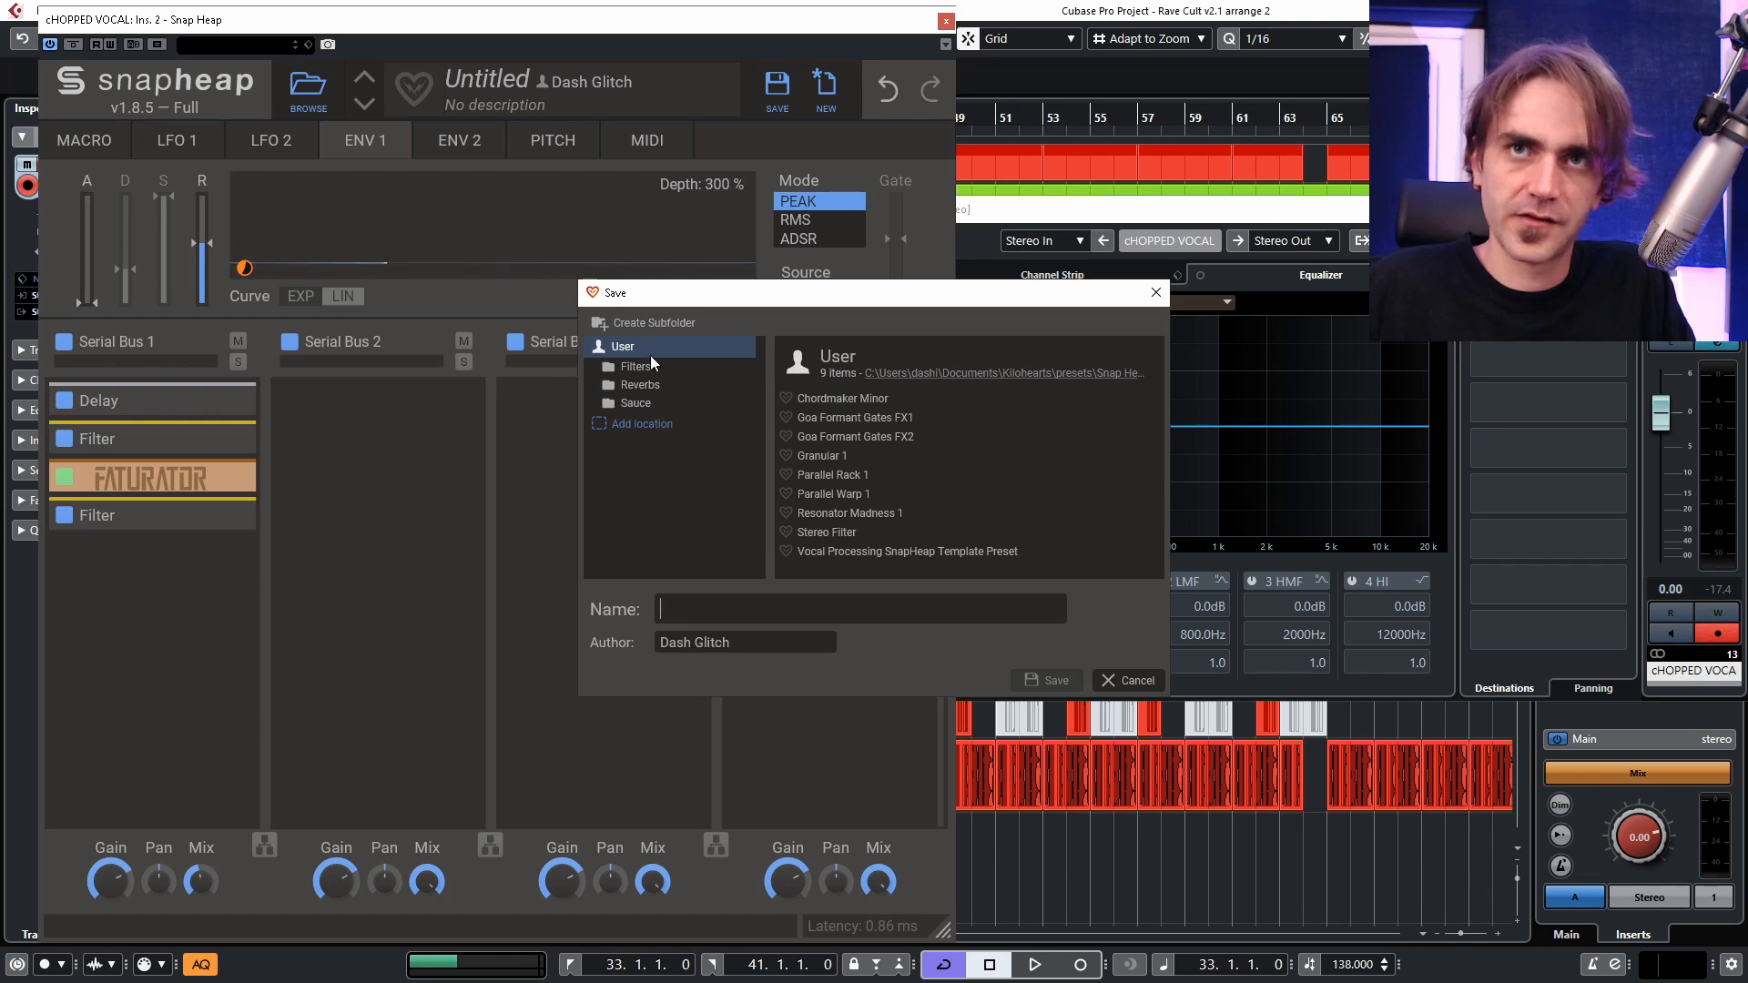
pyautogui.click(660, 325)
pyautogui.write('Delay')
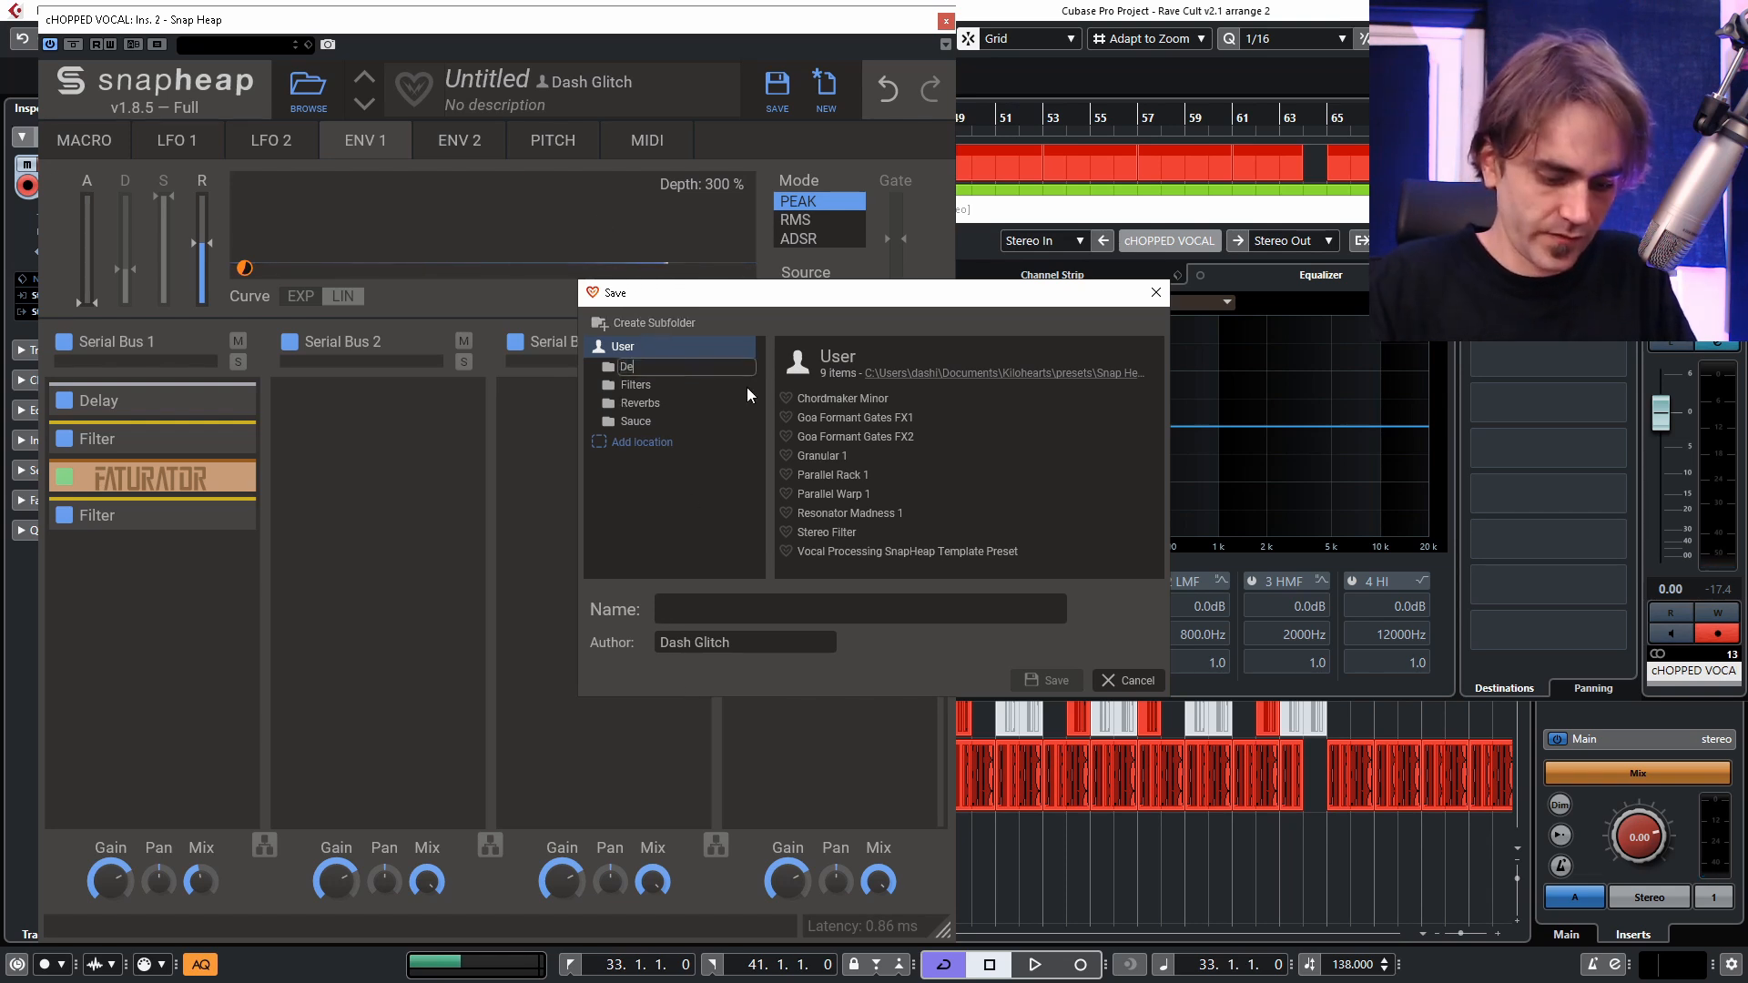
pyautogui.write('s')
pyautogui.press('Return')
pyautogui.click(696, 606)
pyautogui.write('L')
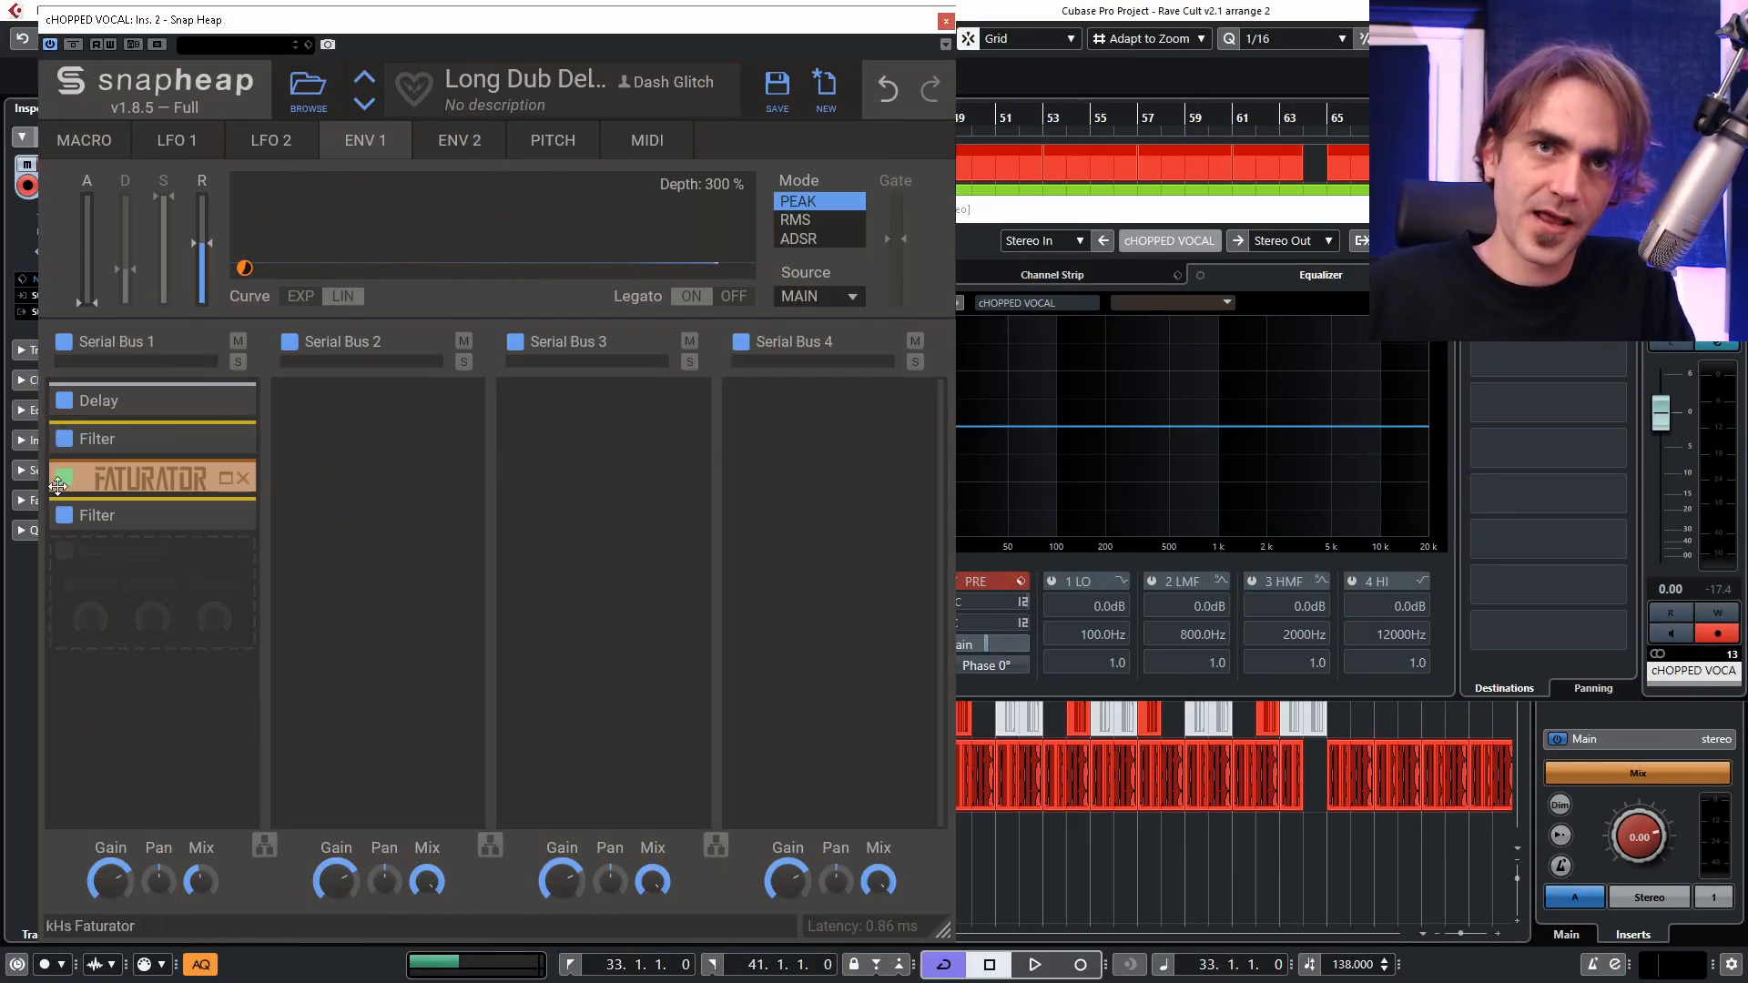
# Disable Faturator, remove Envelope 1's modulation from the last Filter's Cutoff, and collapse the Filter.
pyautogui.click(65, 479)
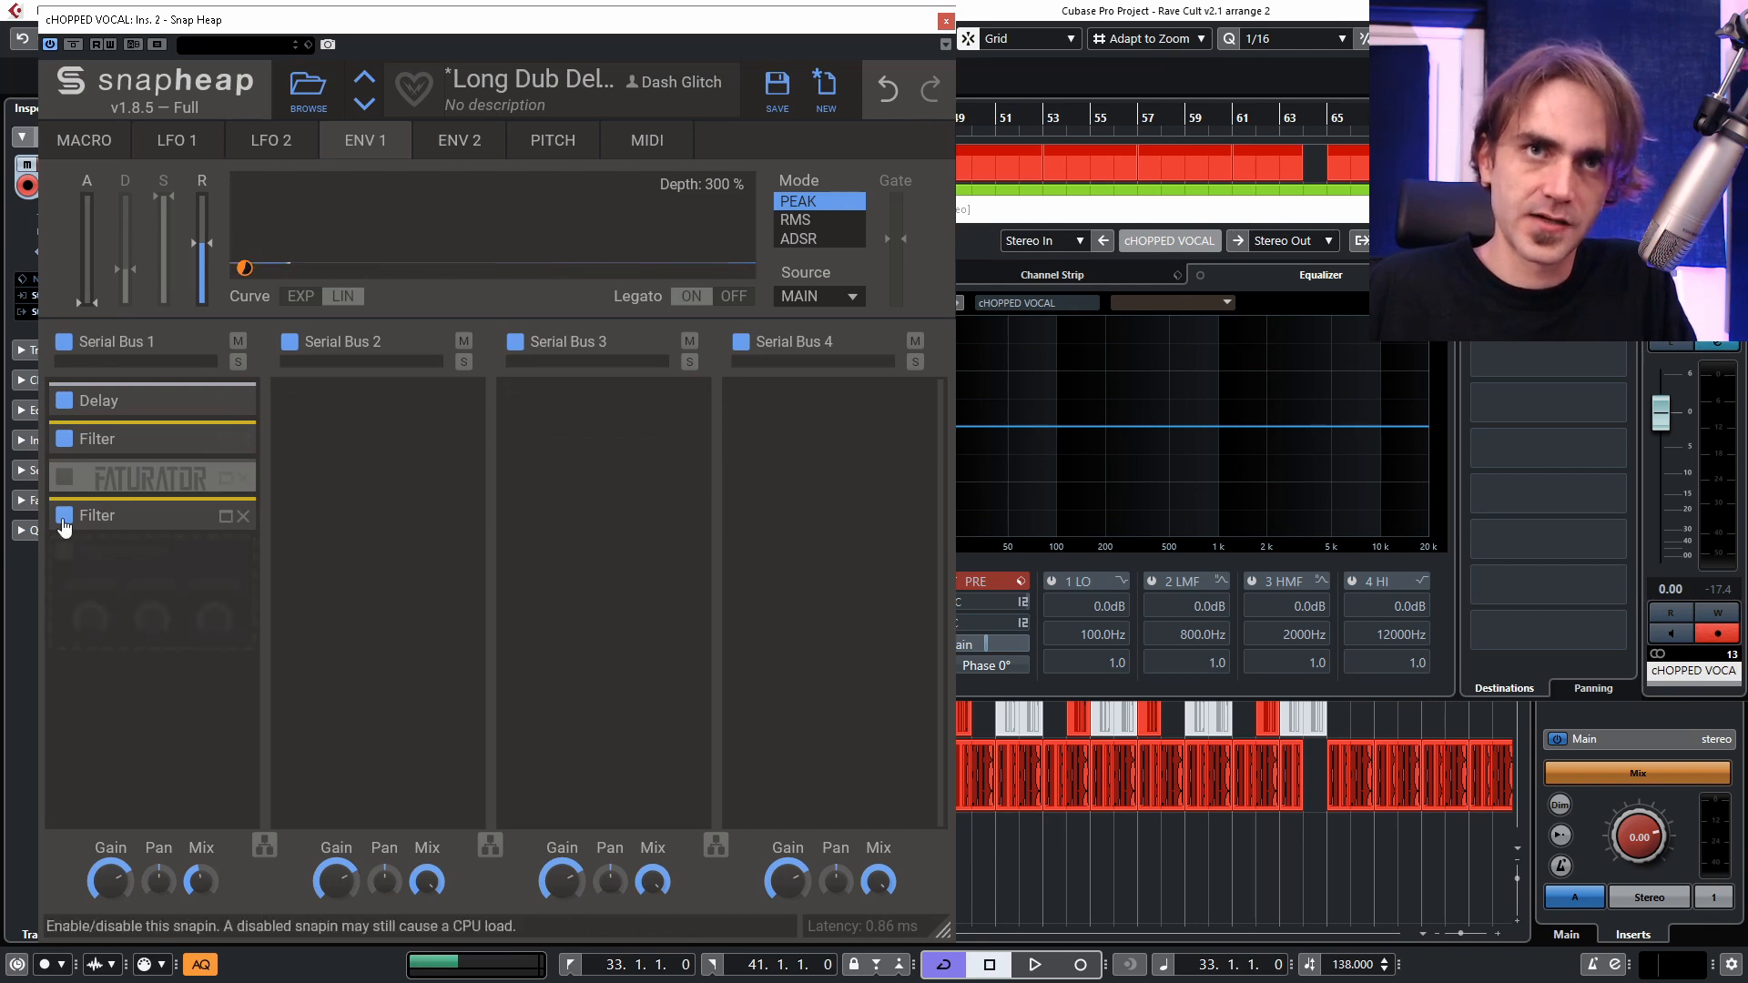
pyautogui.click(146, 516)
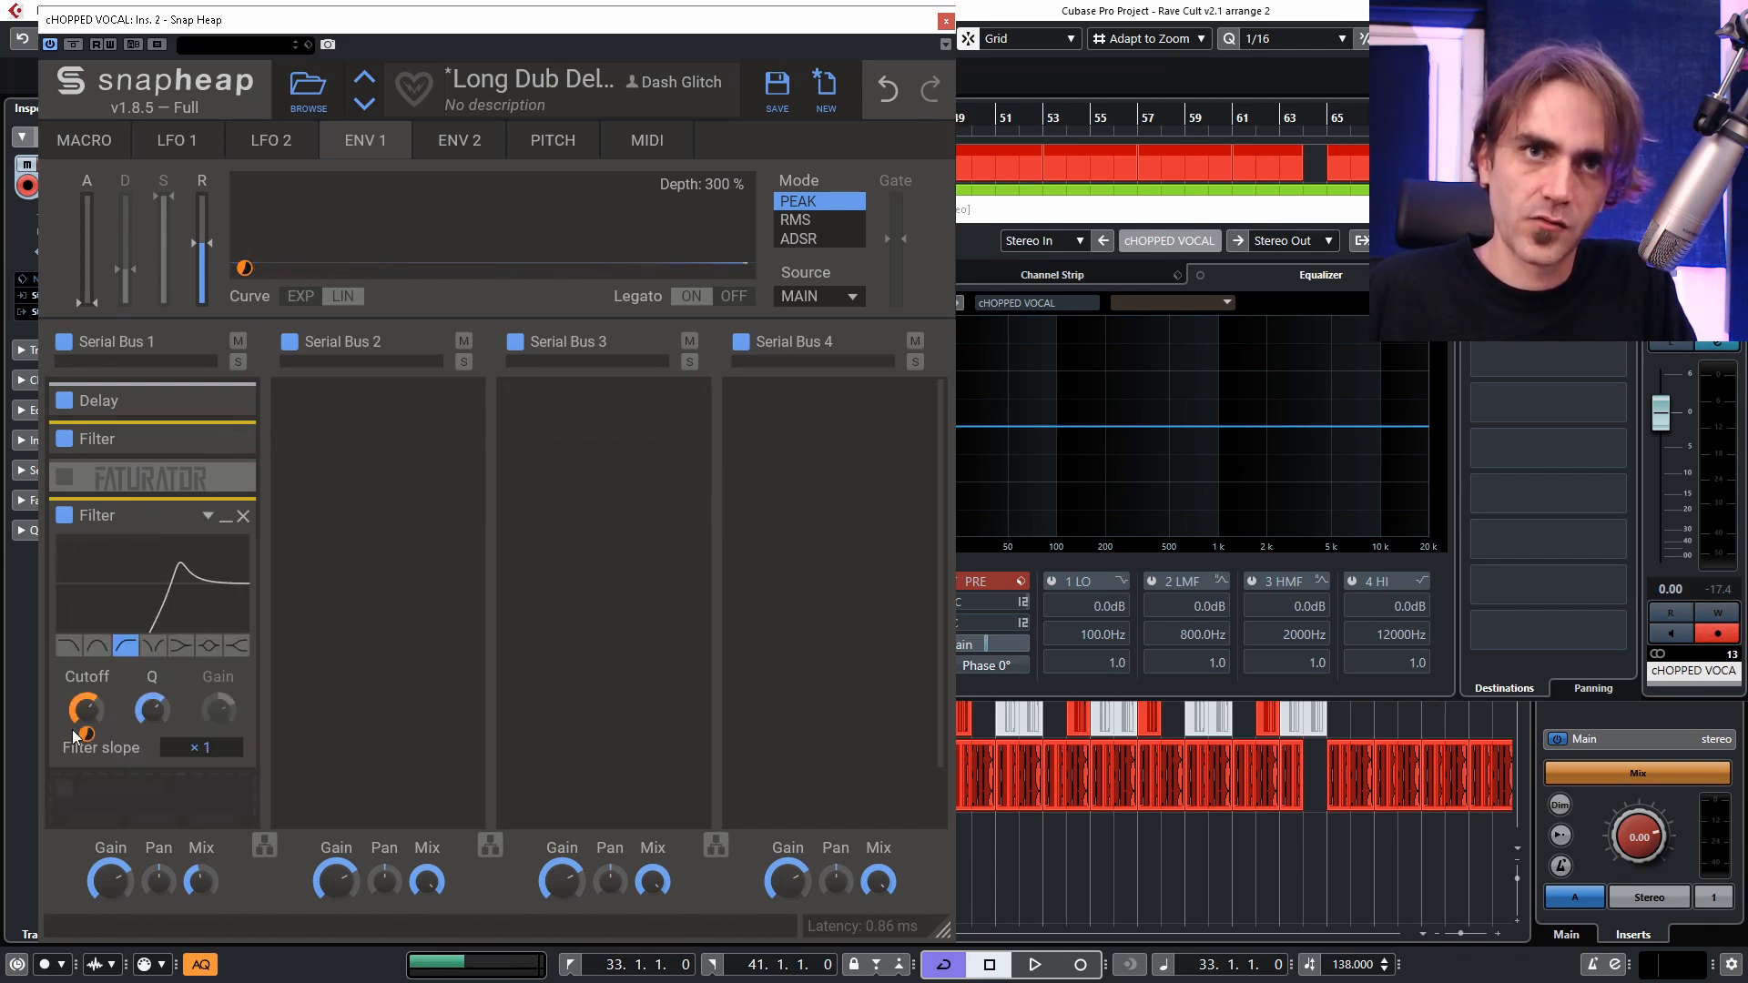
pyautogui.moveTo(76, 719); pyautogui.dragTo(149, 722)
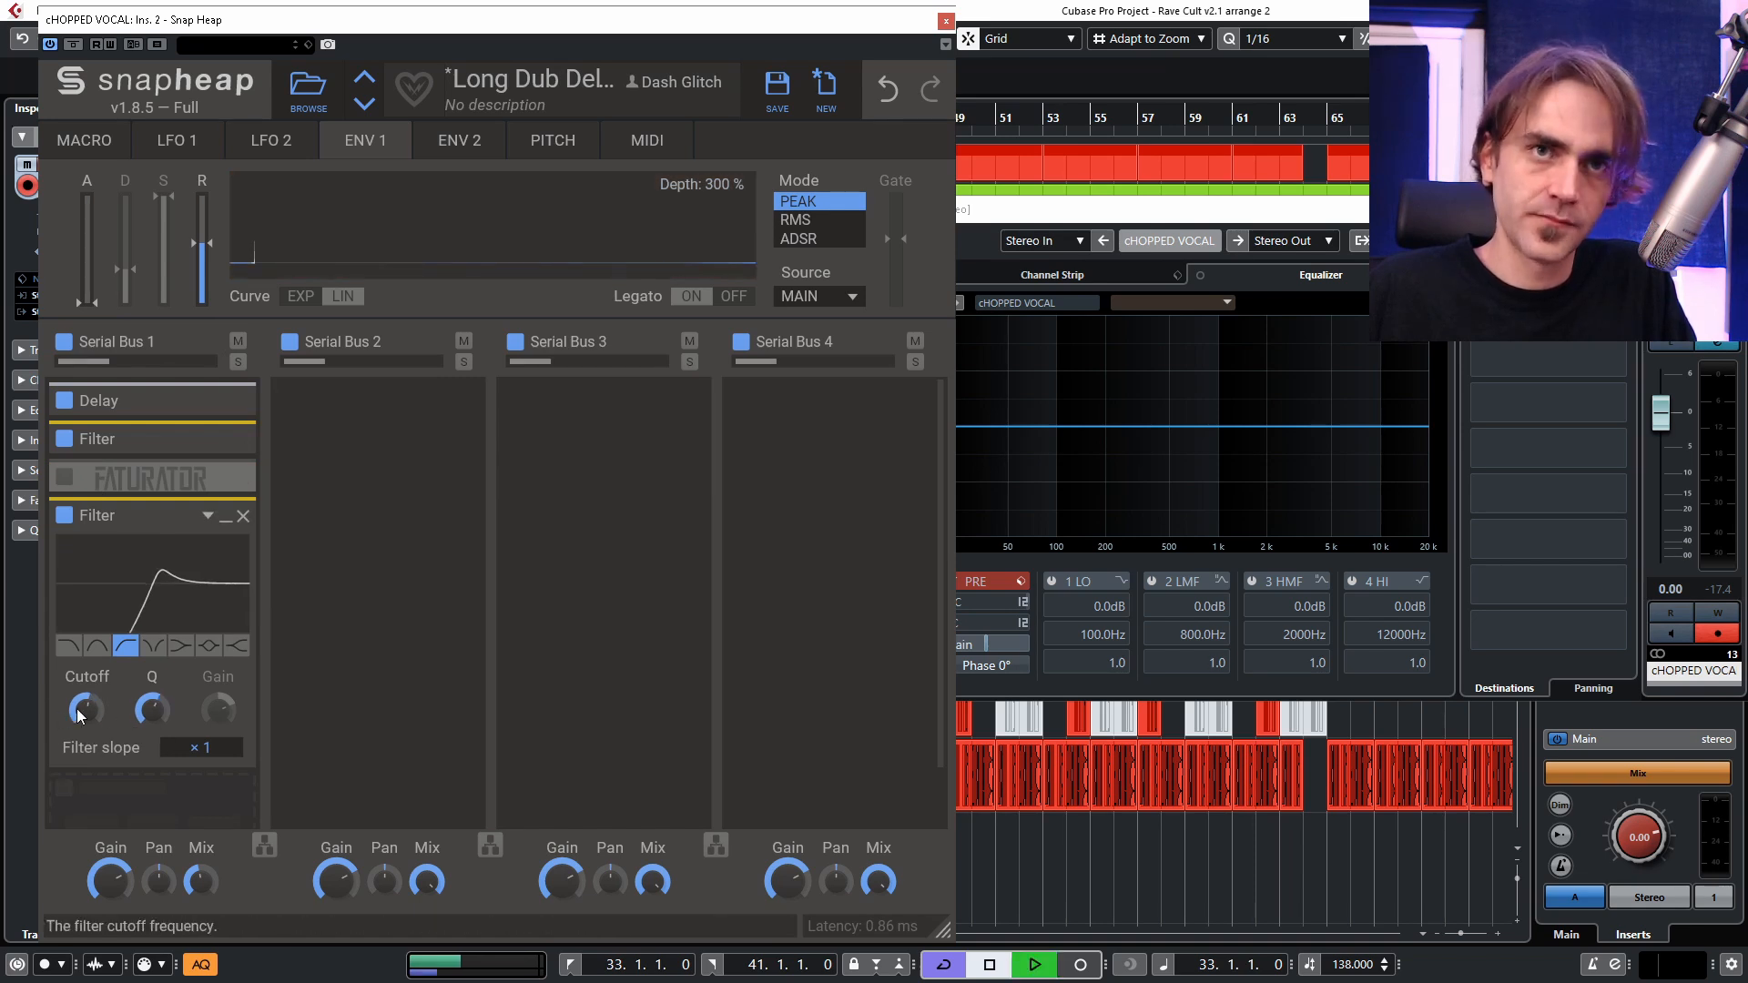
pyautogui.click(94, 516)
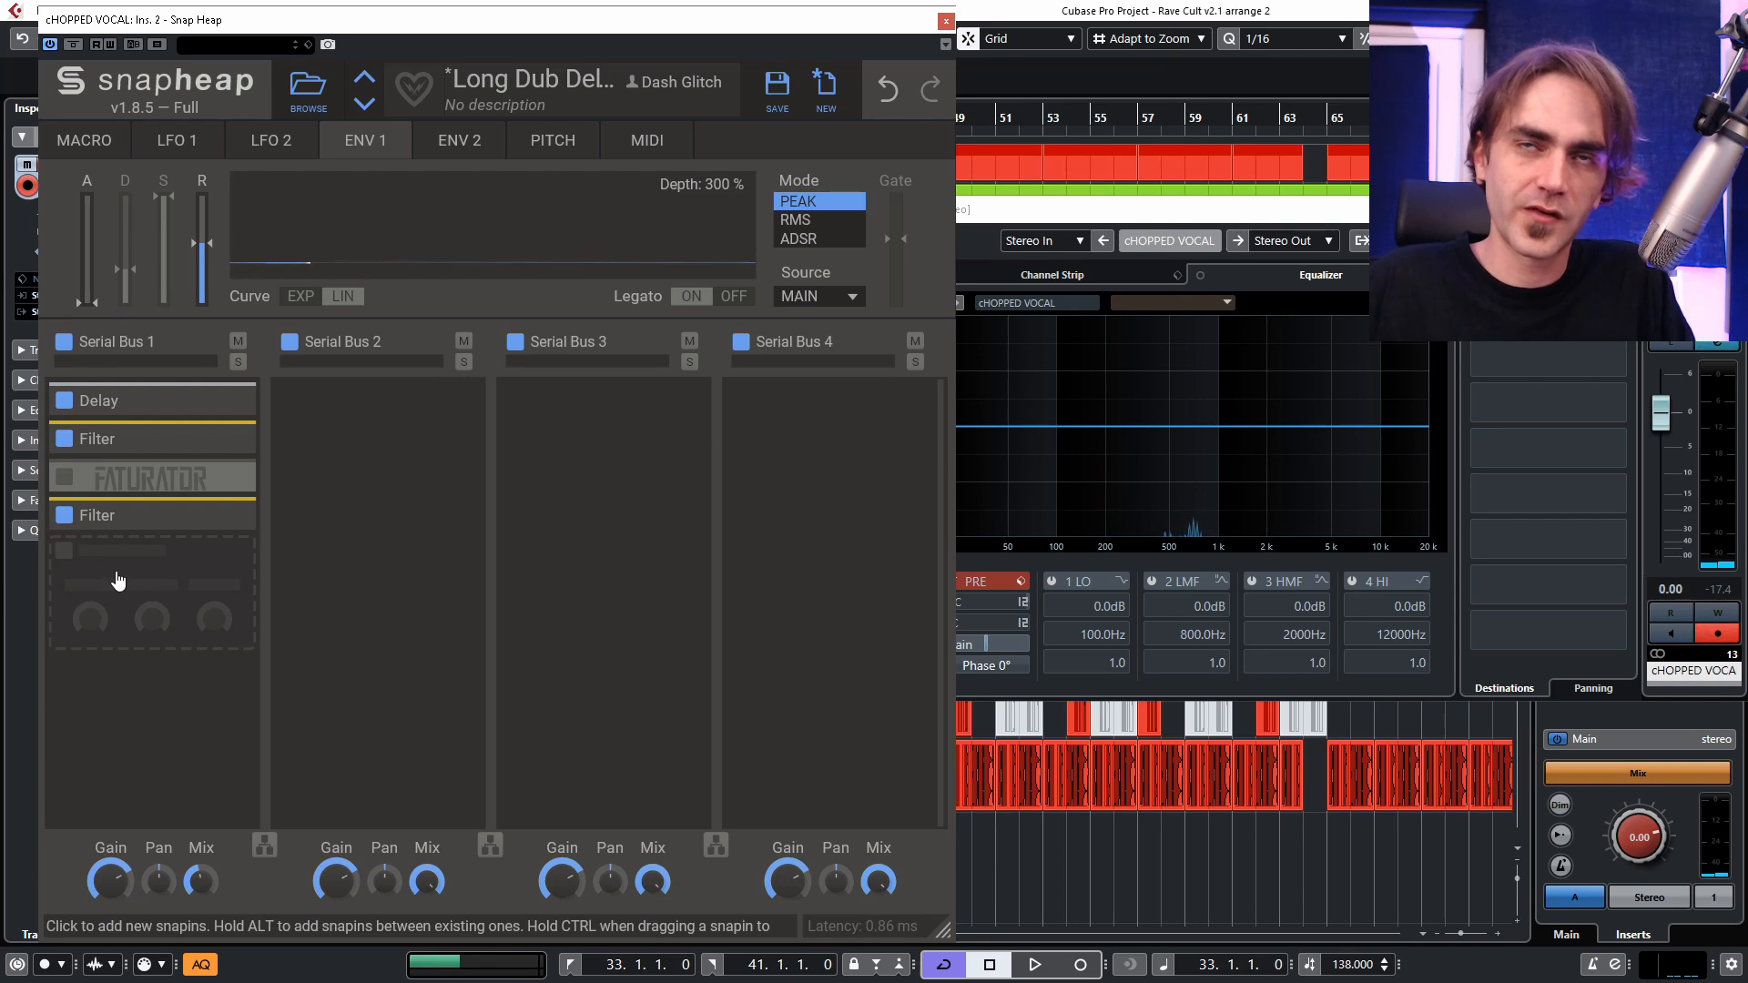
# Add a Frequency Shifter after the last Filter and assign Envelope 1 to its shift amount, testing with playback.
pyautogui.click(119, 581)
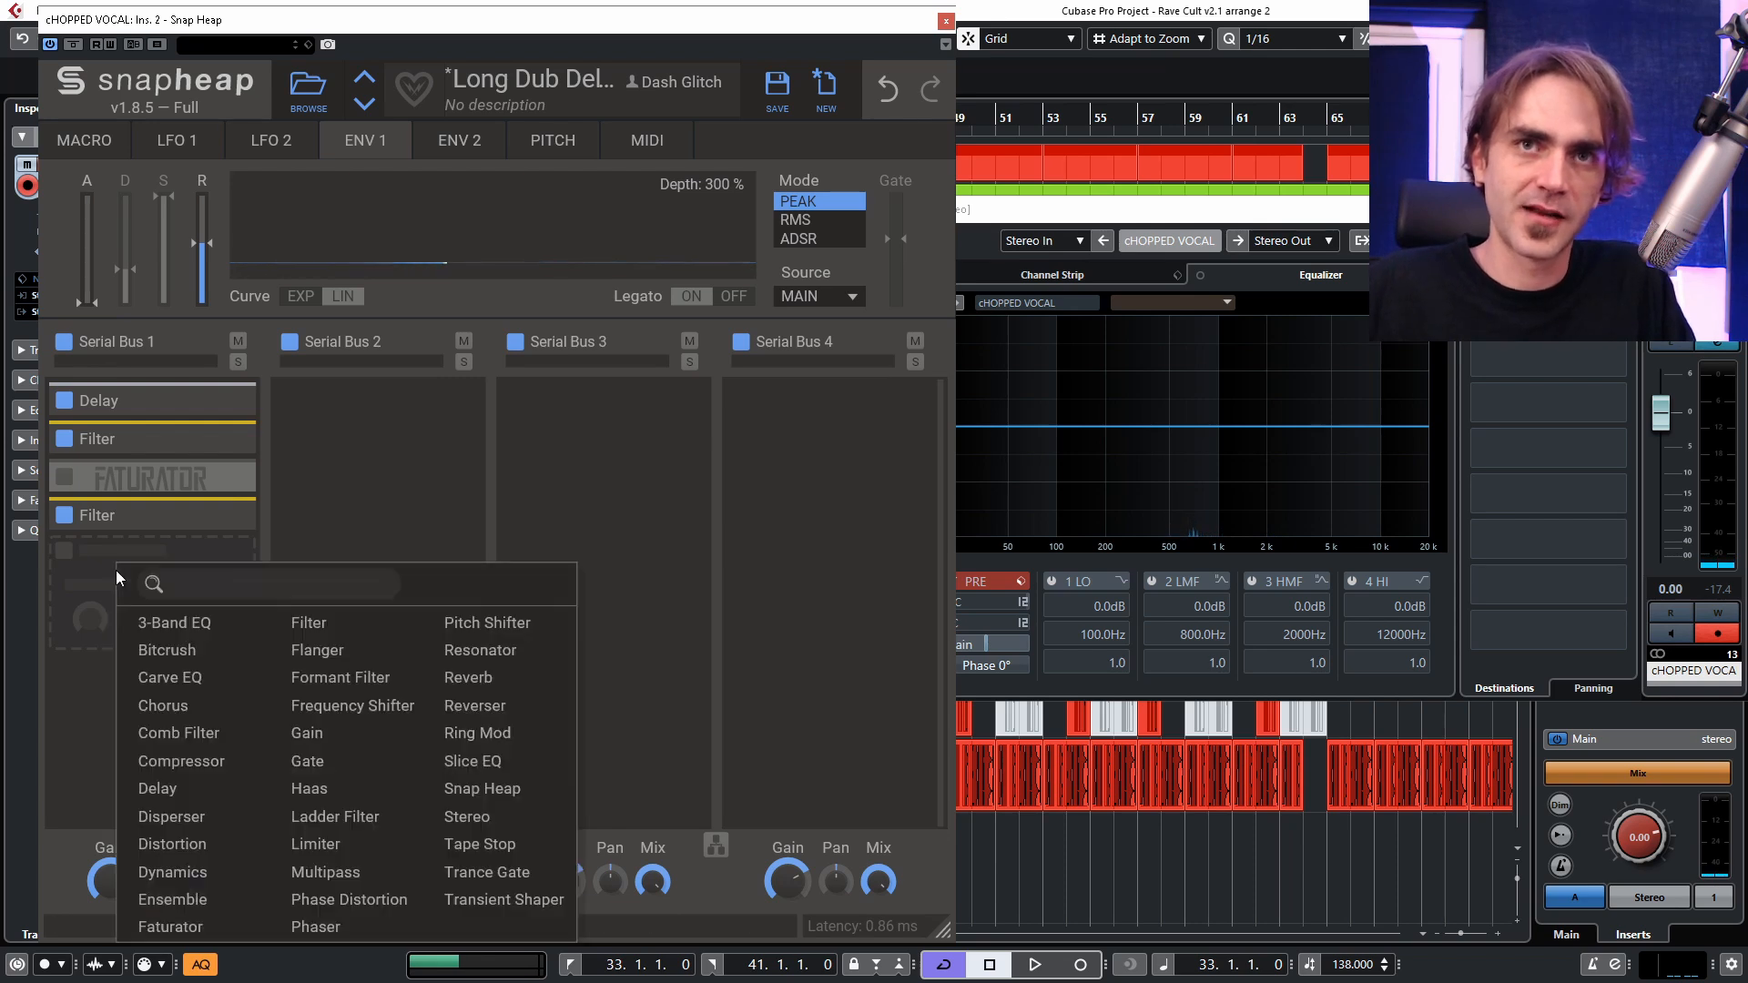
pyautogui.click(326, 720)
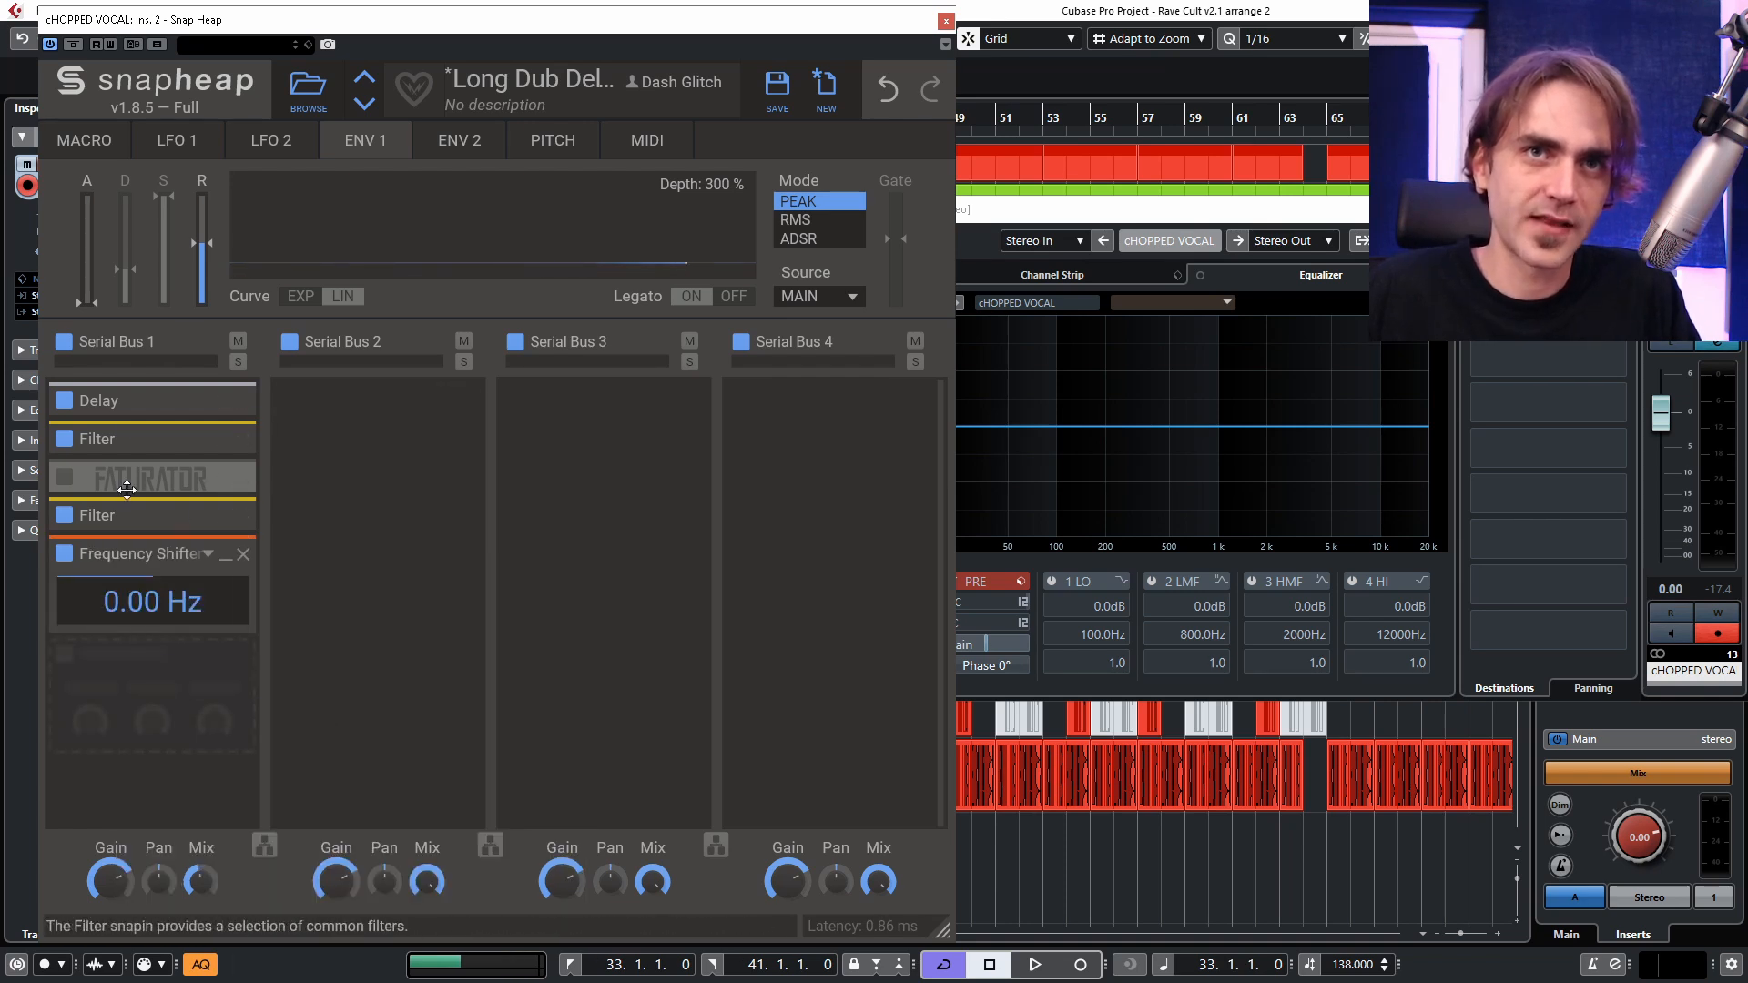
pyautogui.moveTo(240, 268); pyautogui.dragTo(153, 640)
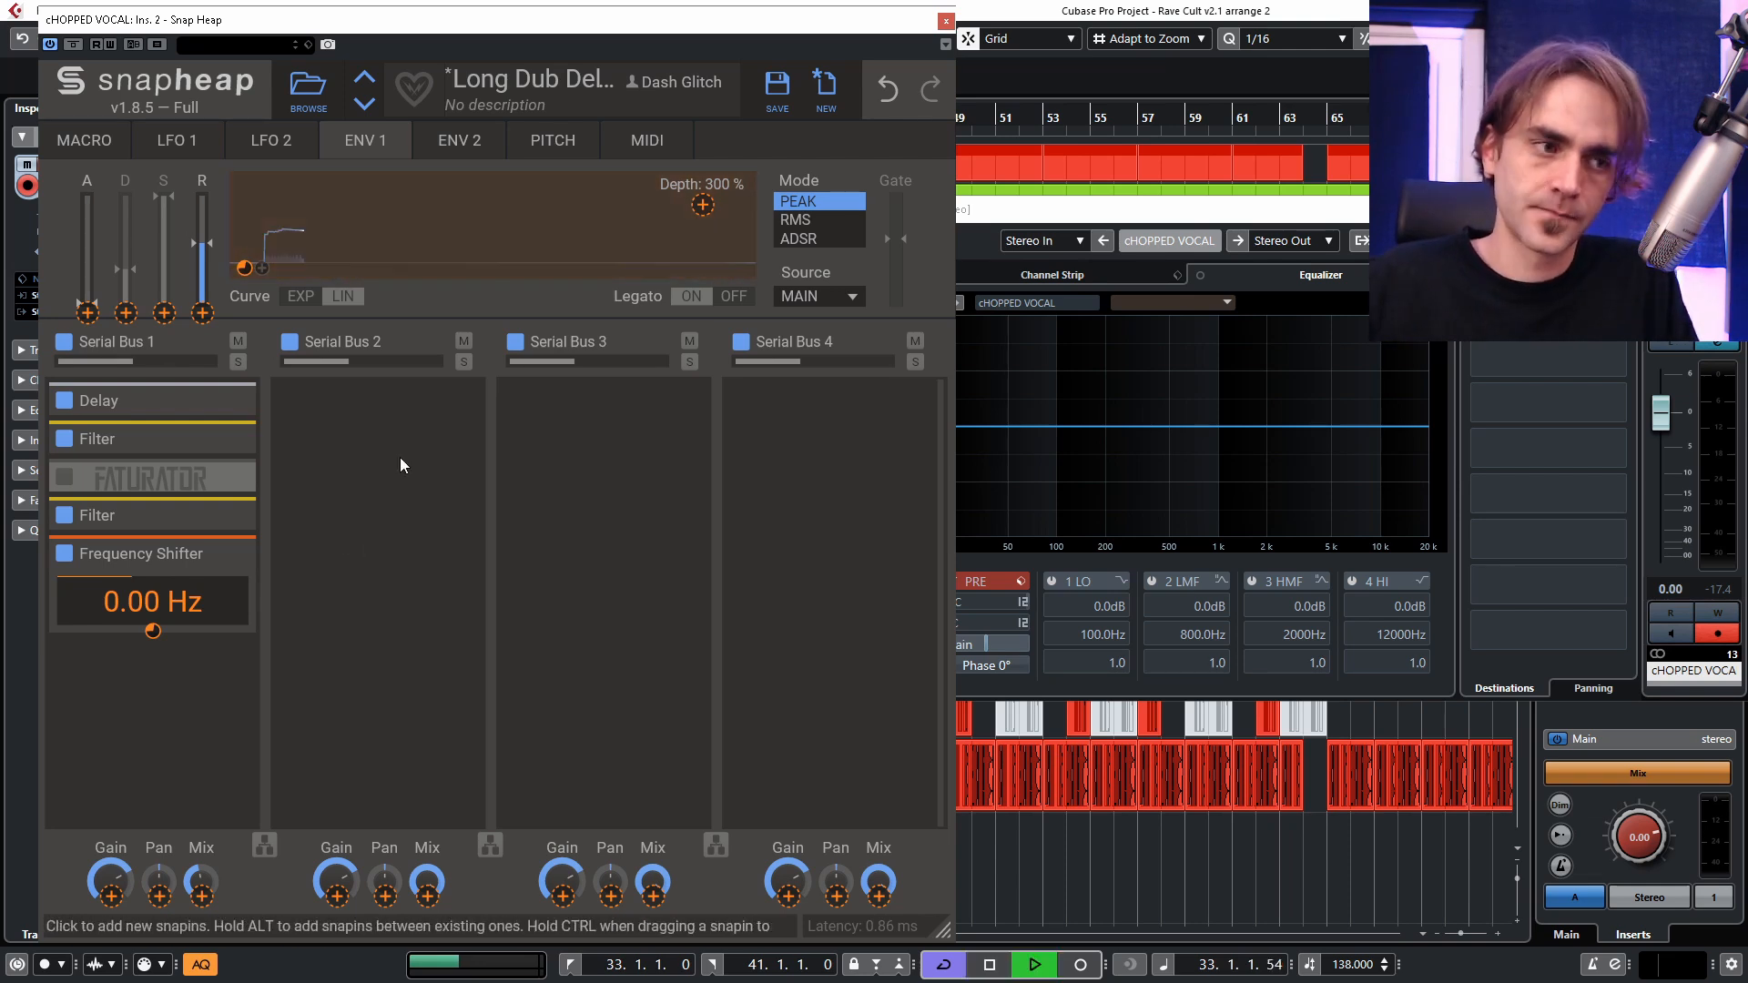
pyautogui.press('space')
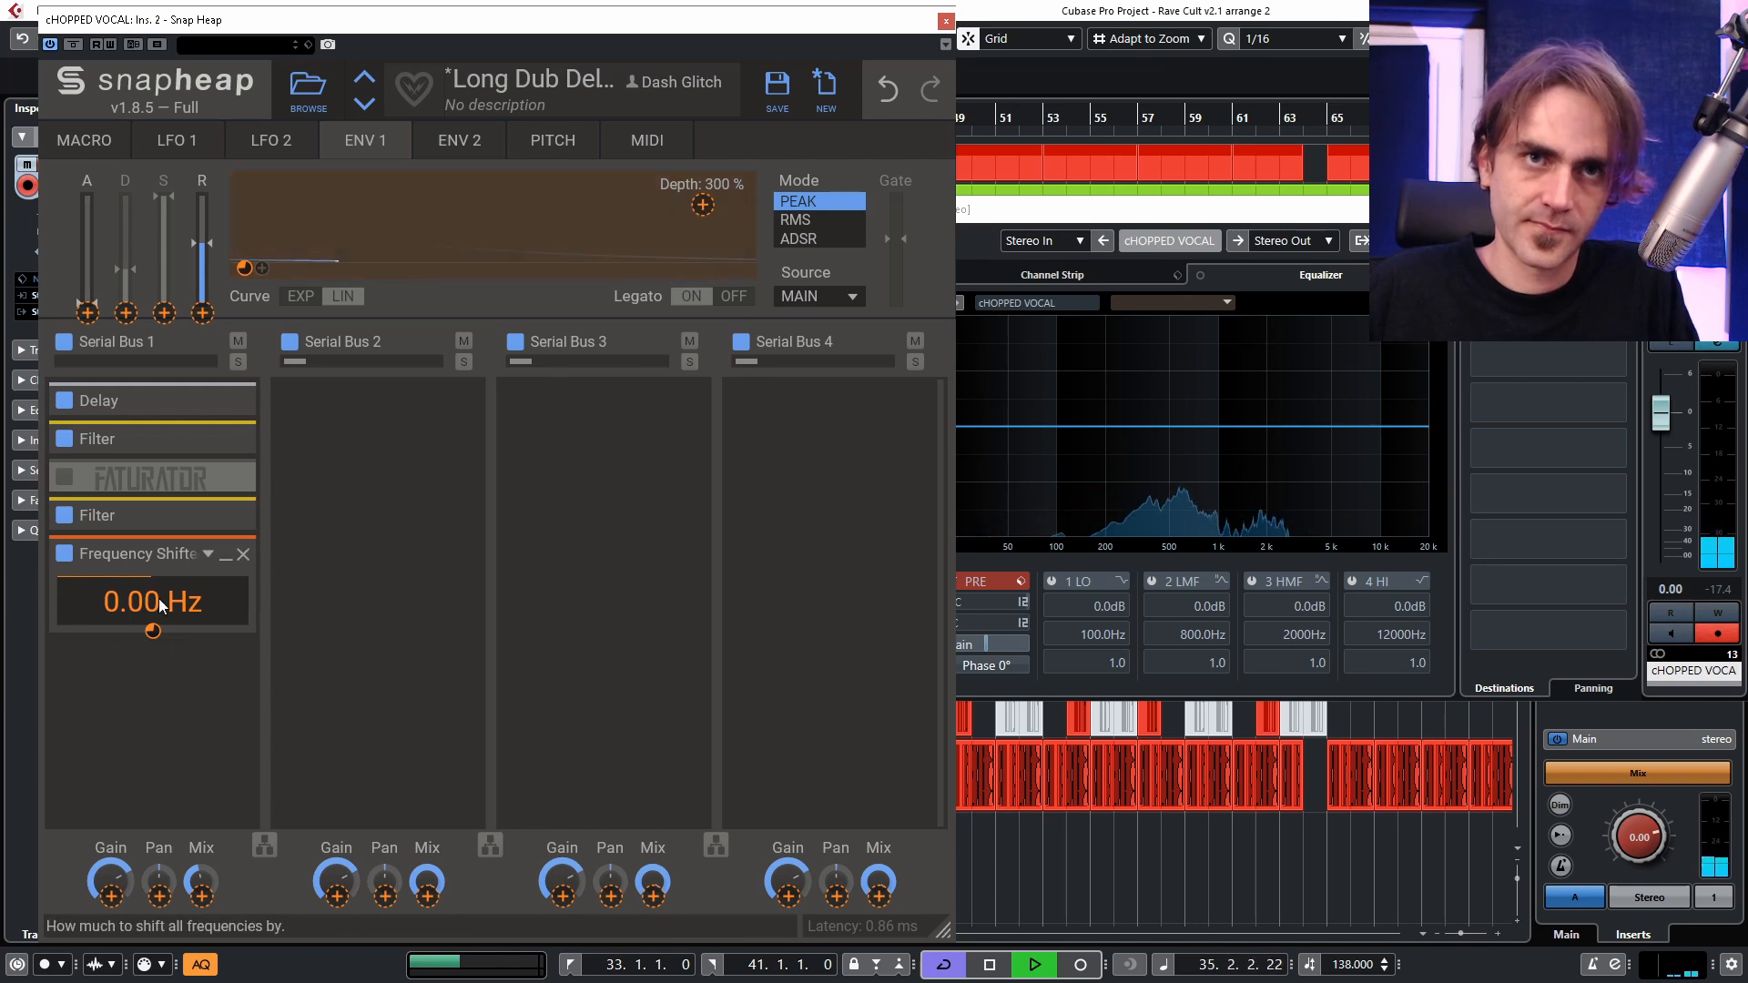
# Lower the Frequency Shifter's base shift to −1.23 kHz while auditioning the loop.
pyautogui.click(124, 631)
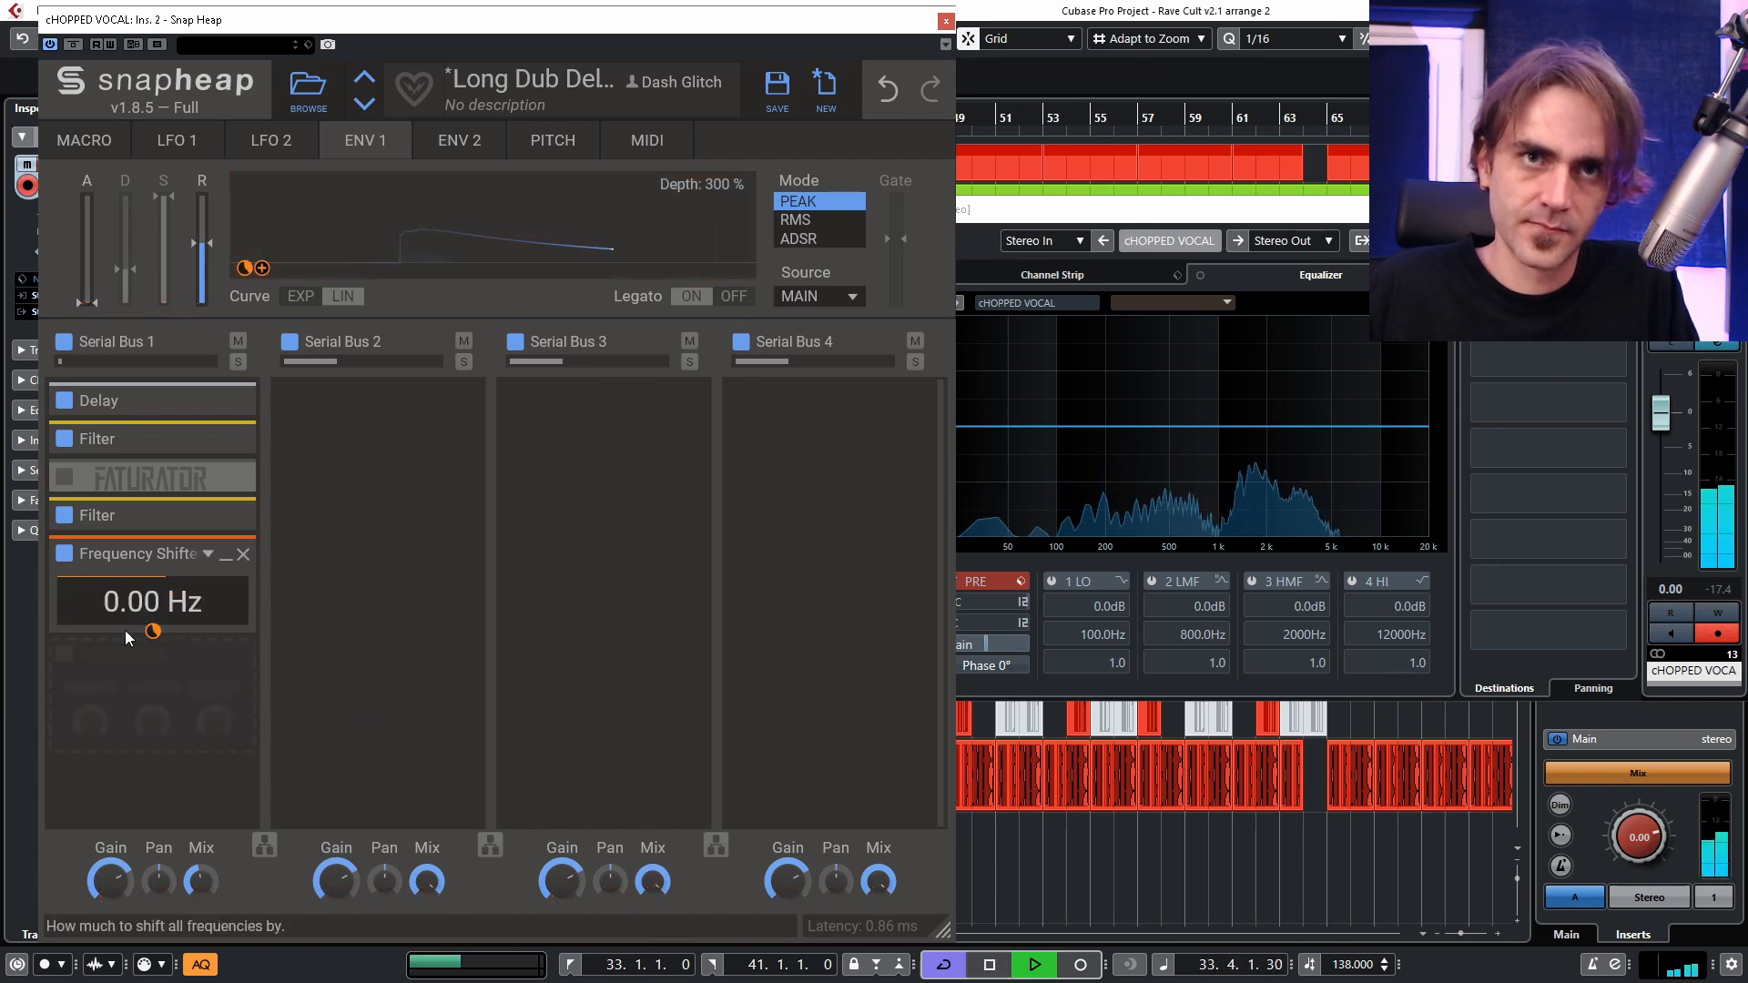
pyautogui.moveTo(132, 606); pyautogui.dragTo(132, 665)
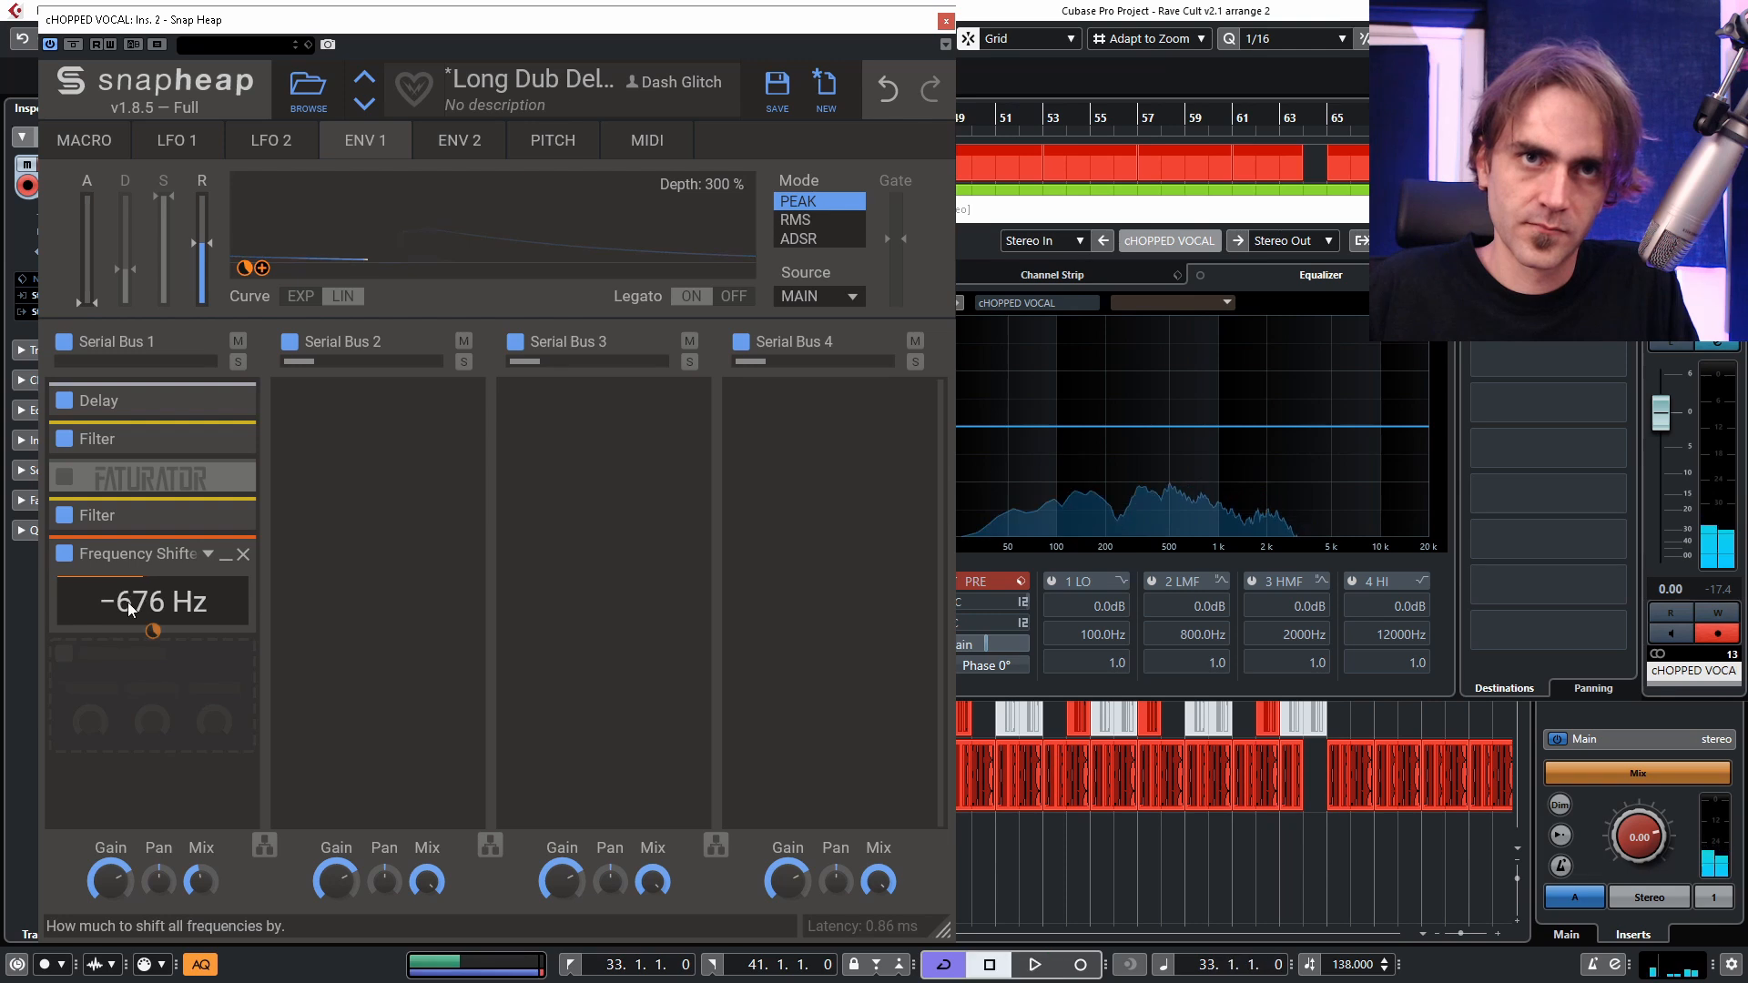
pyautogui.moveTo(140, 605); pyautogui.dragTo(140, 655)
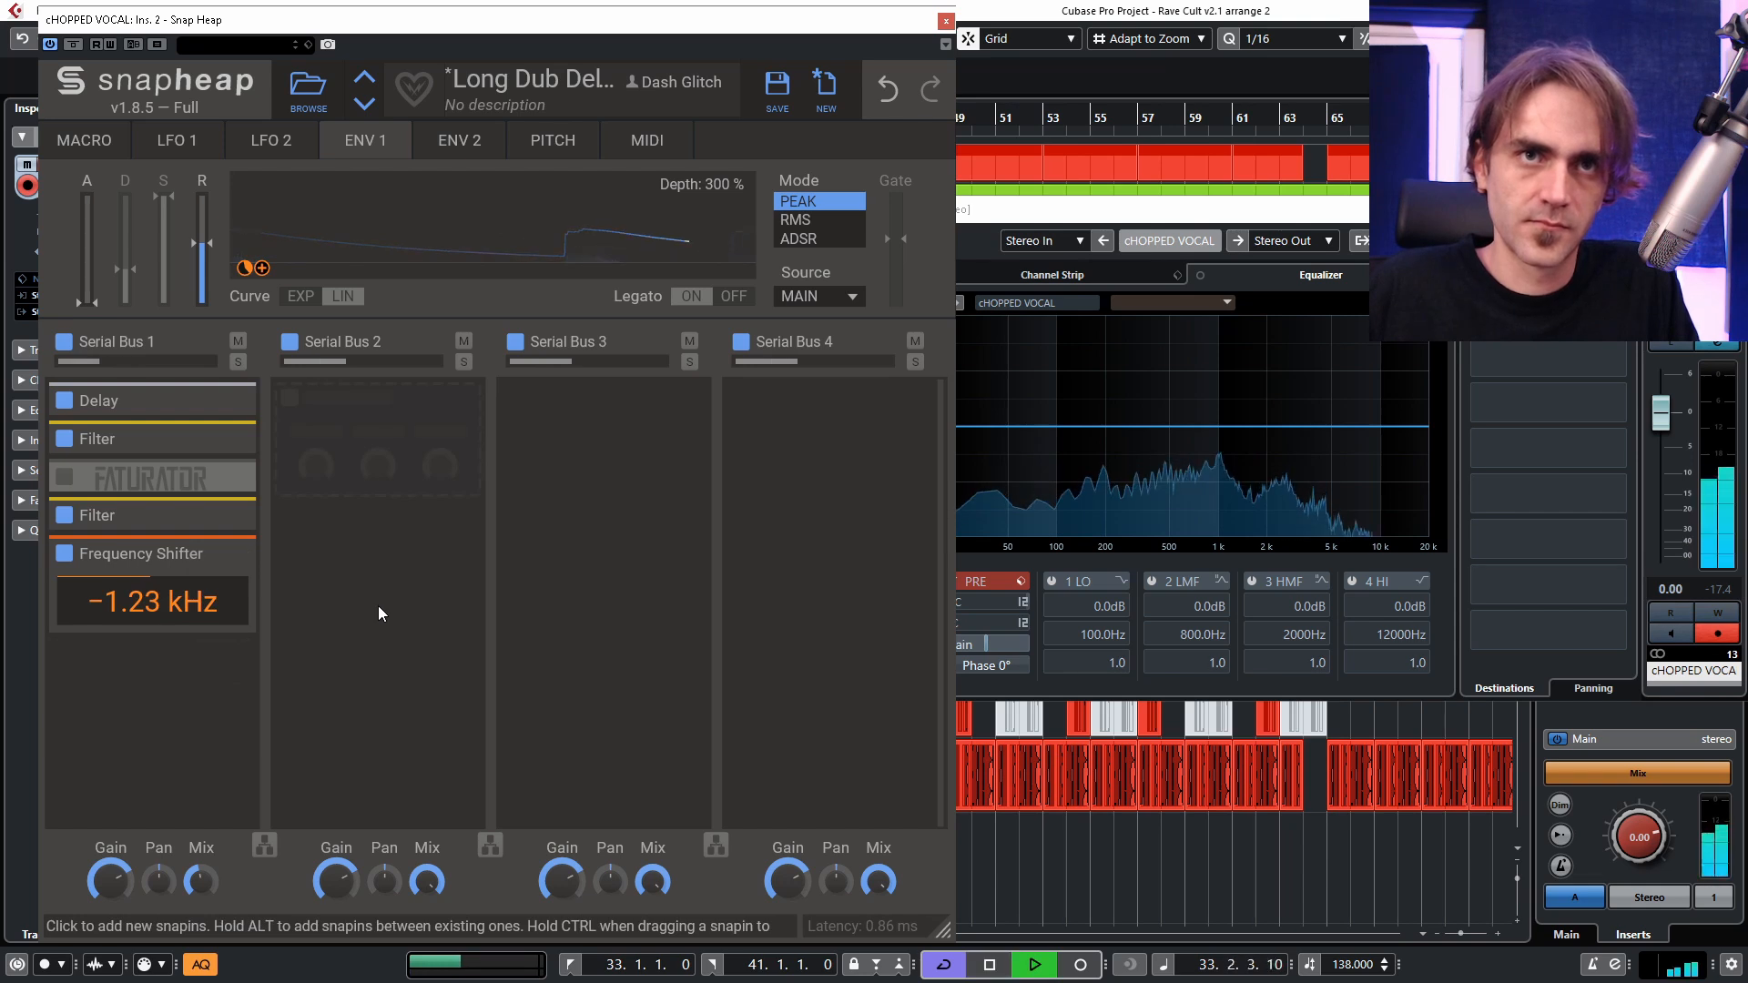
pyautogui.press('space')
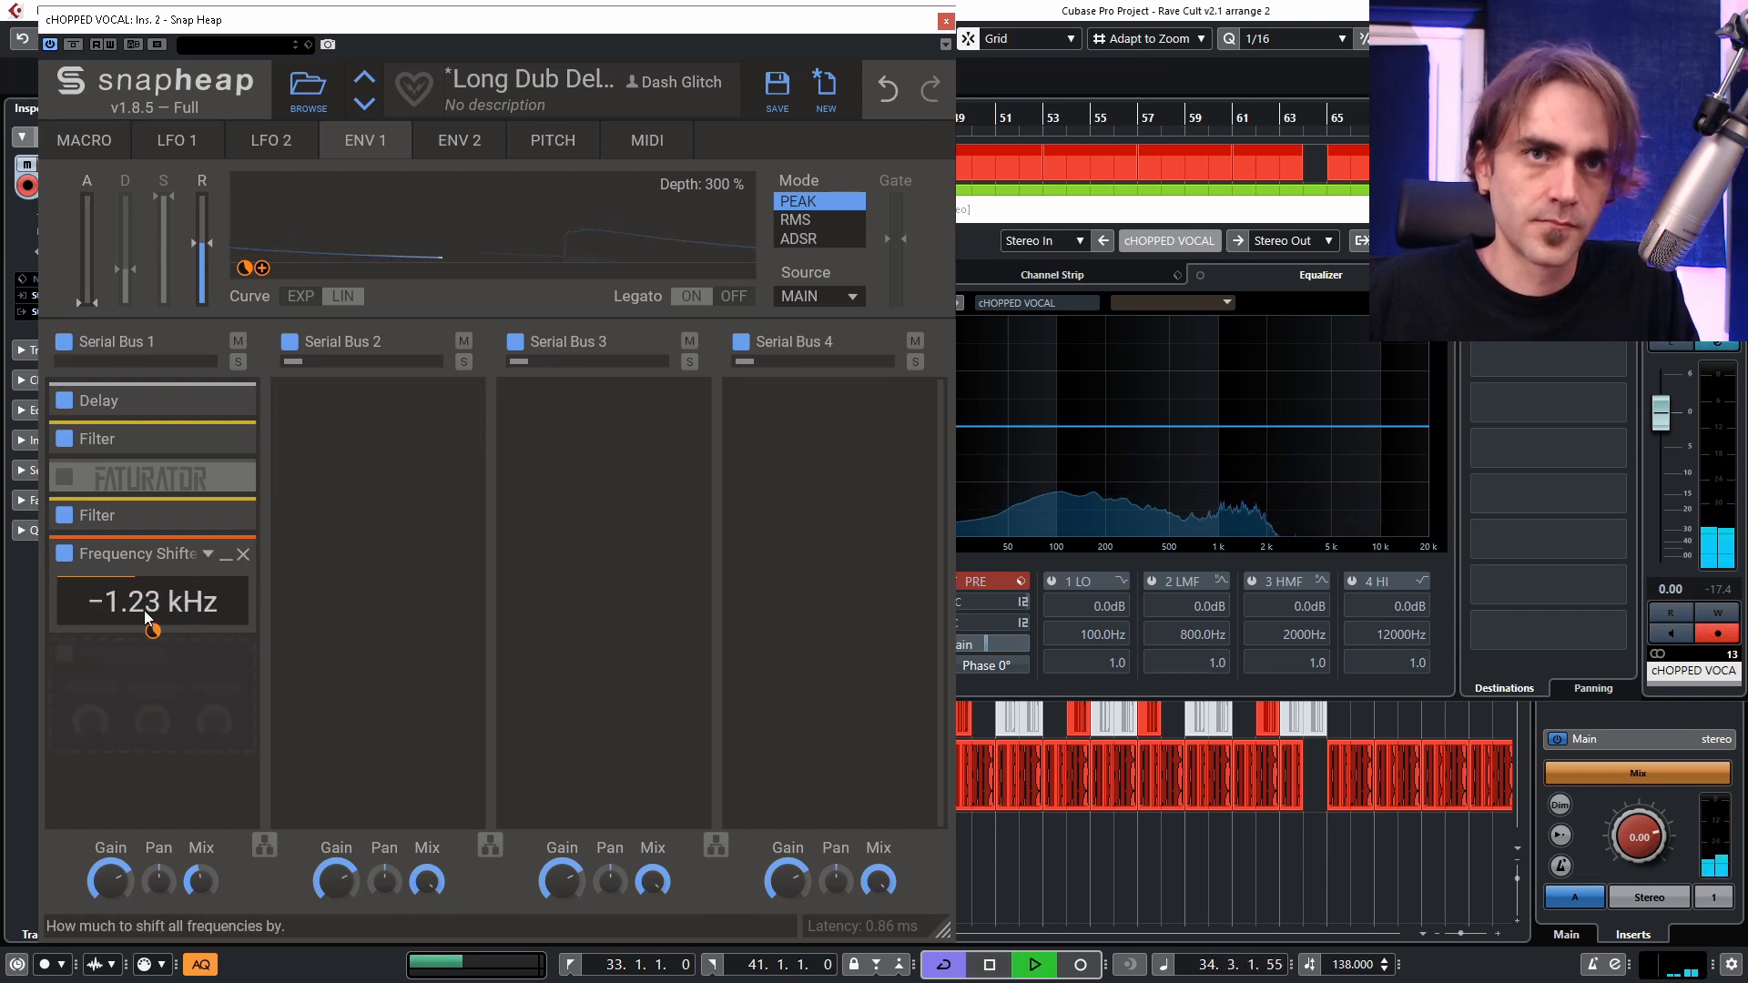
# Switch the Delay to millisecond timing at 200 ms, raise its feedback slightly, and assign Envelope 1 to the delay time.
pyautogui.click(137, 401)
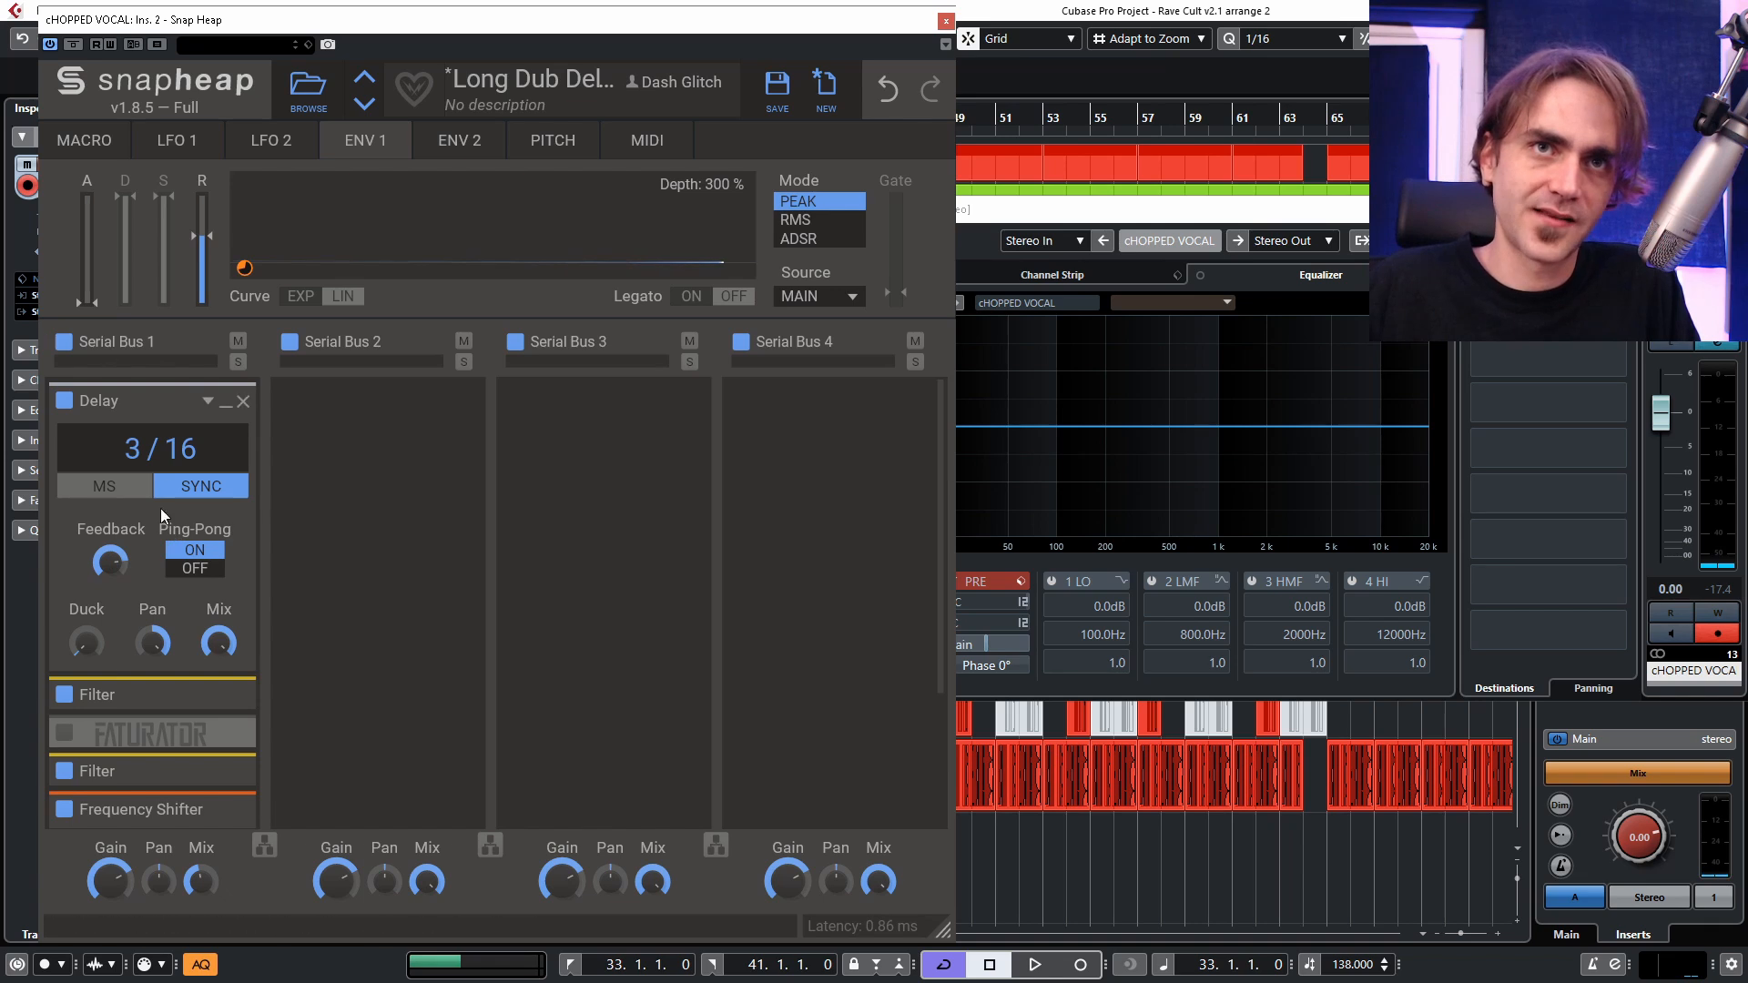
pyautogui.click(104, 488)
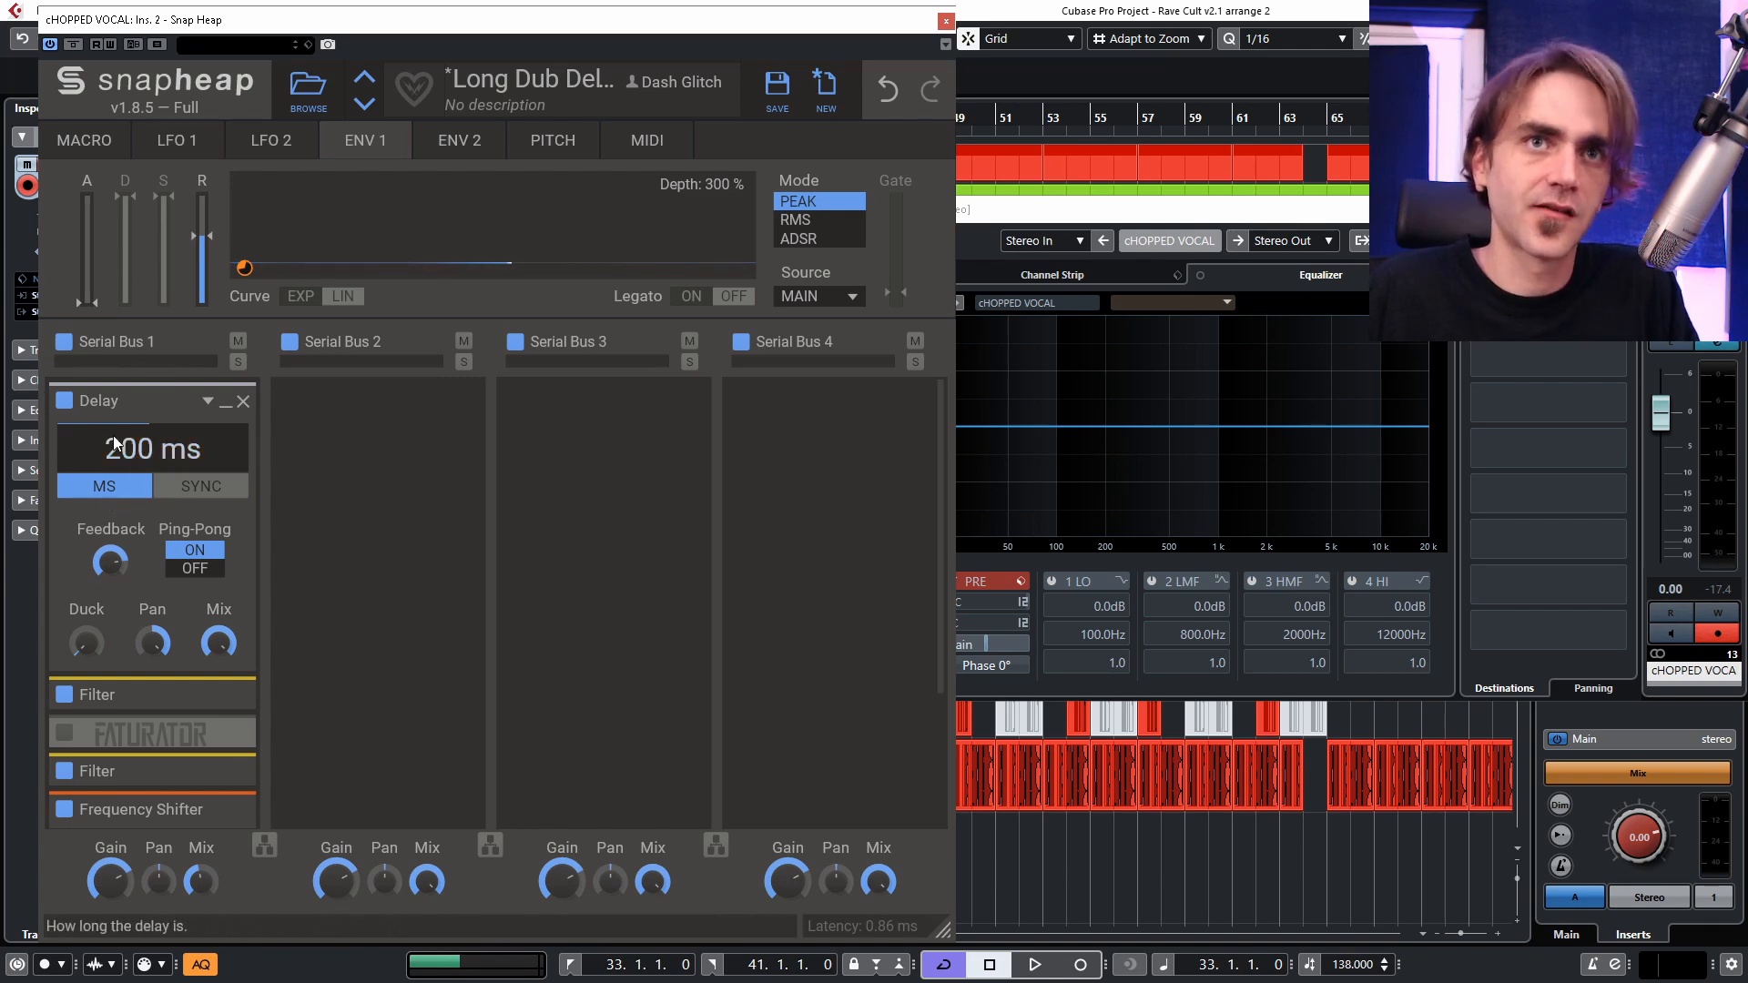
pyautogui.moveTo(112, 562); pyautogui.dragTo(112, 557)
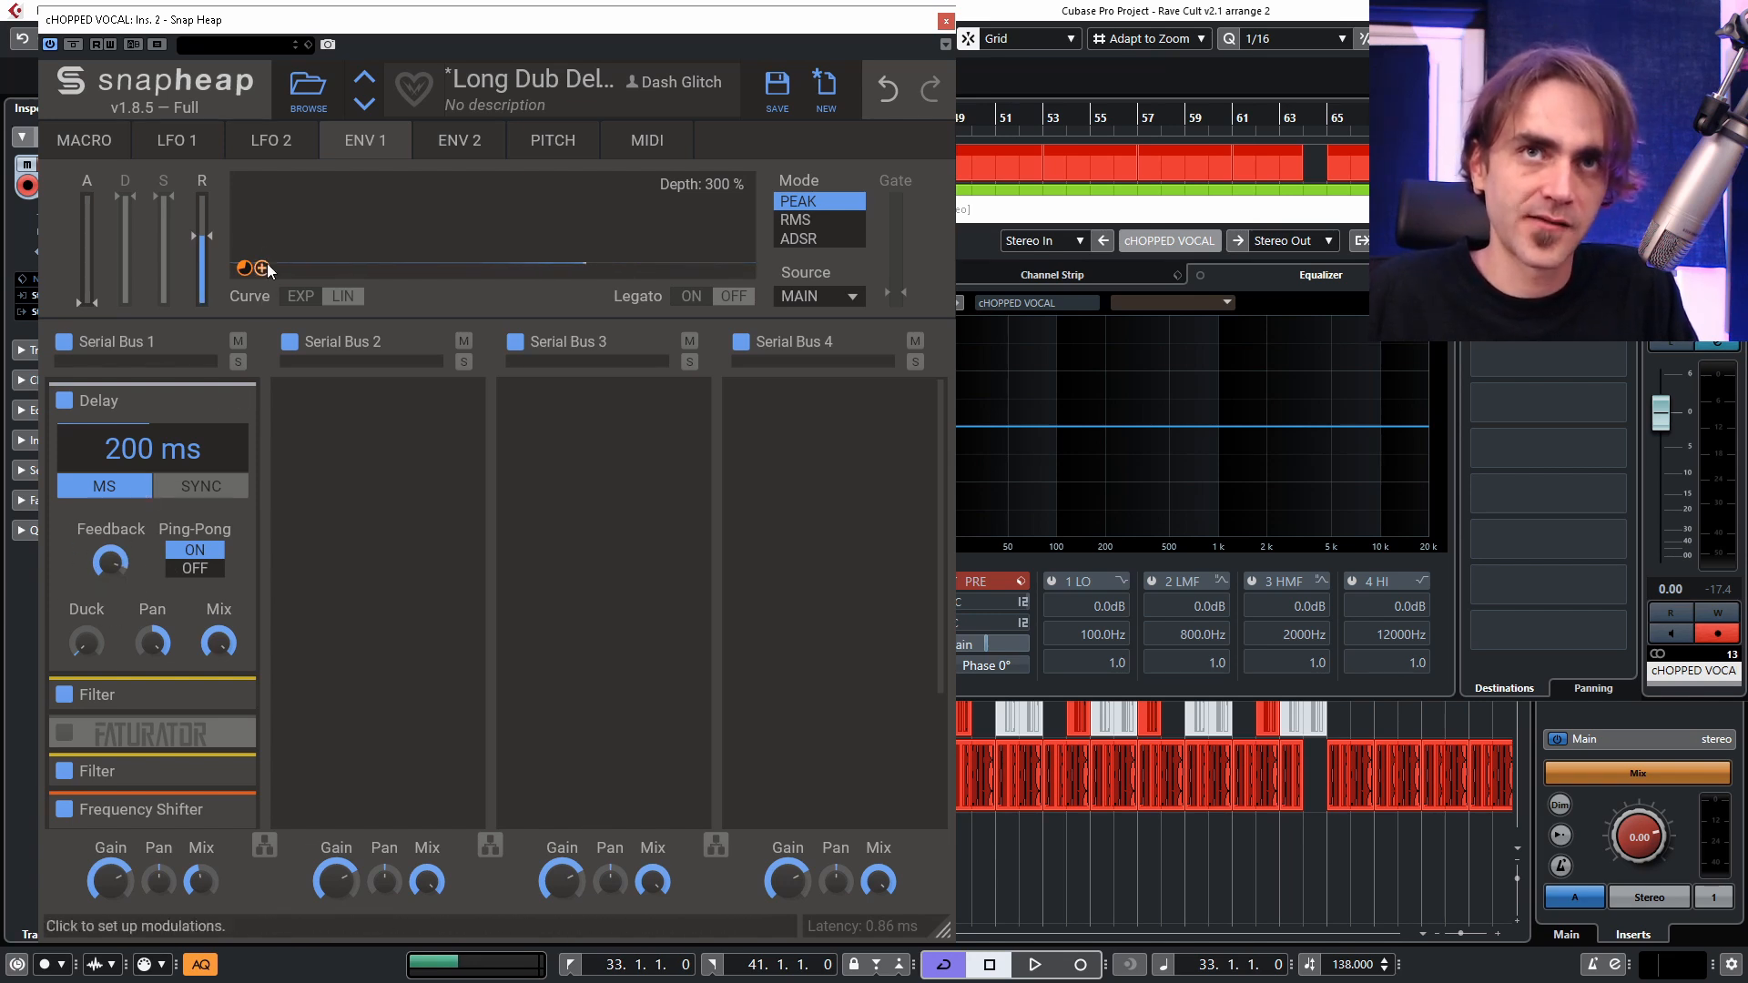
pyautogui.moveTo(262, 268); pyautogui.dragTo(153, 455)
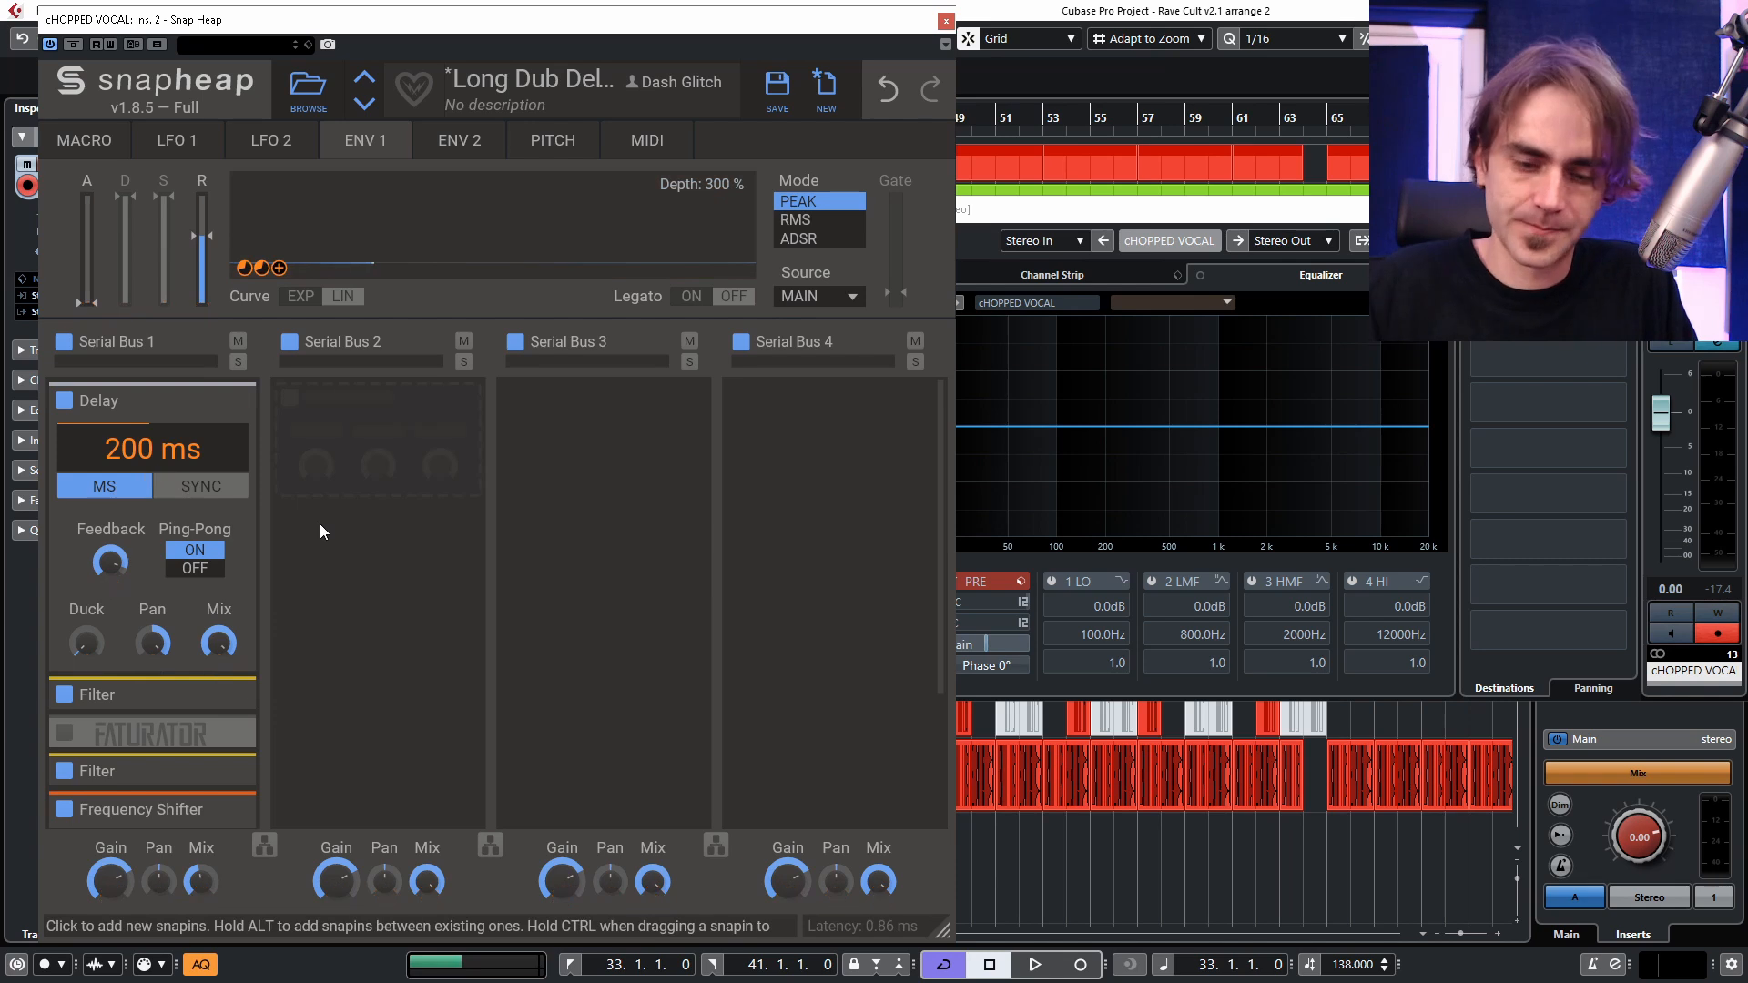
# Adjust Envelope 1's amount on the delay time and shorten the base delay to 87.3 ms, testing with playback.
pyautogui.press('space')
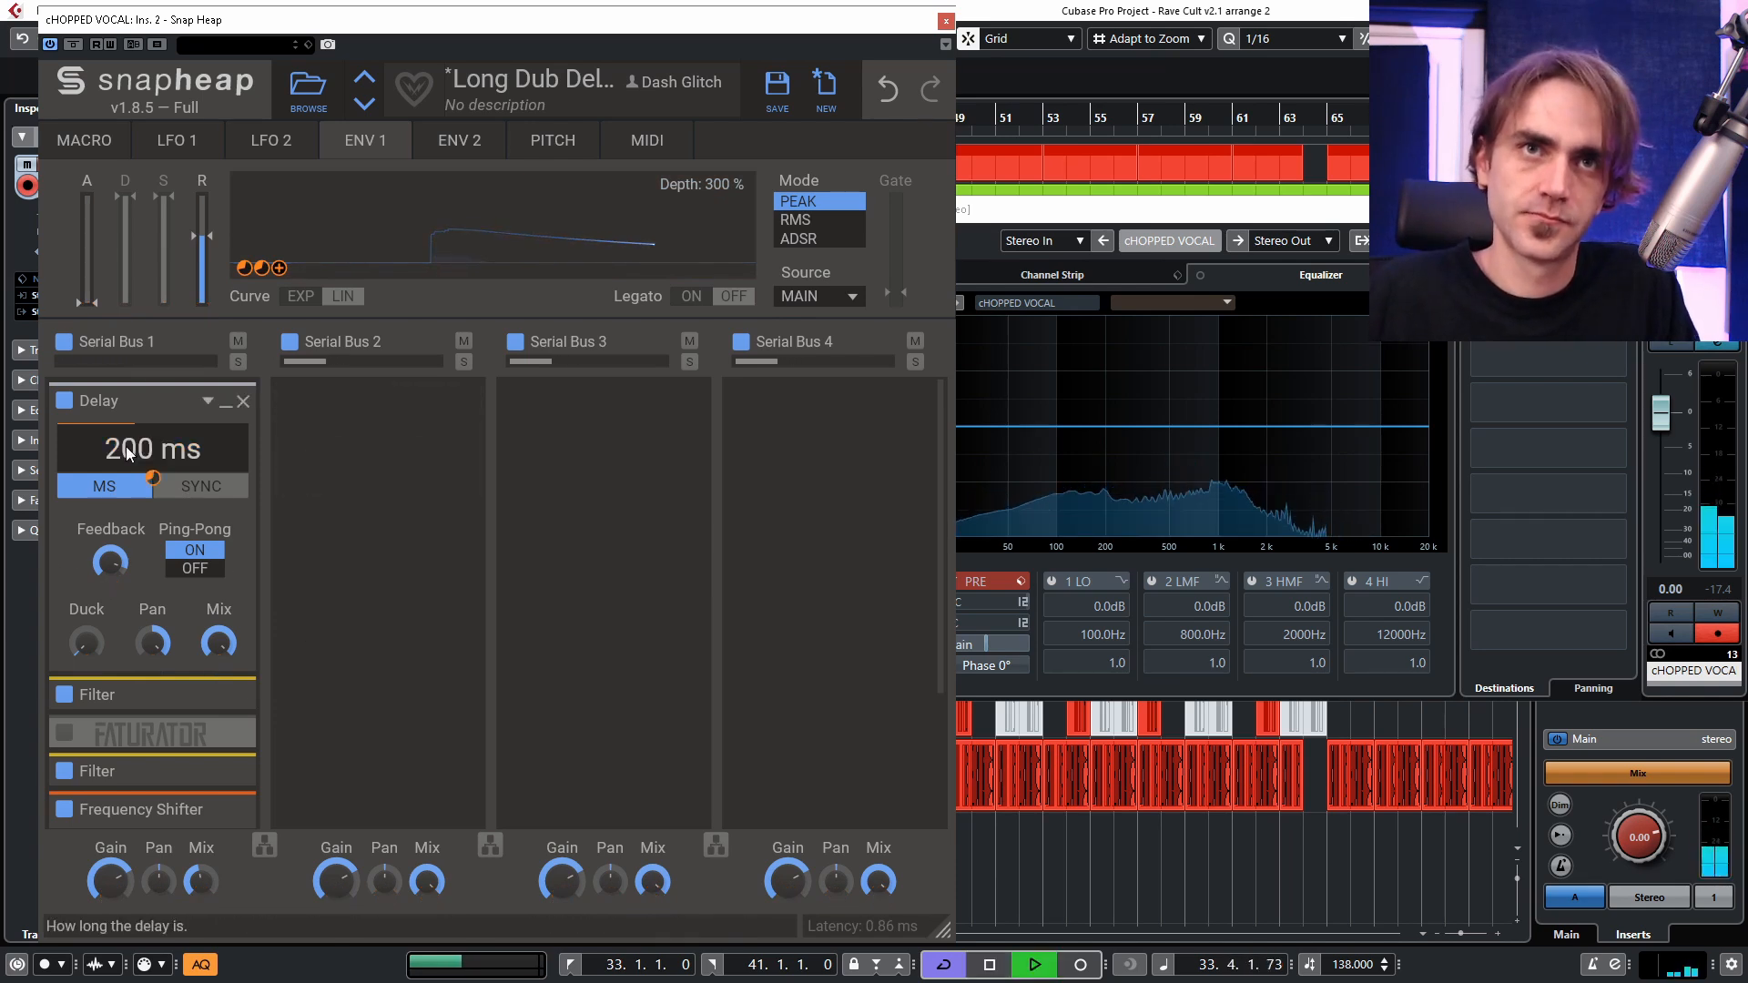
pyautogui.press('space')
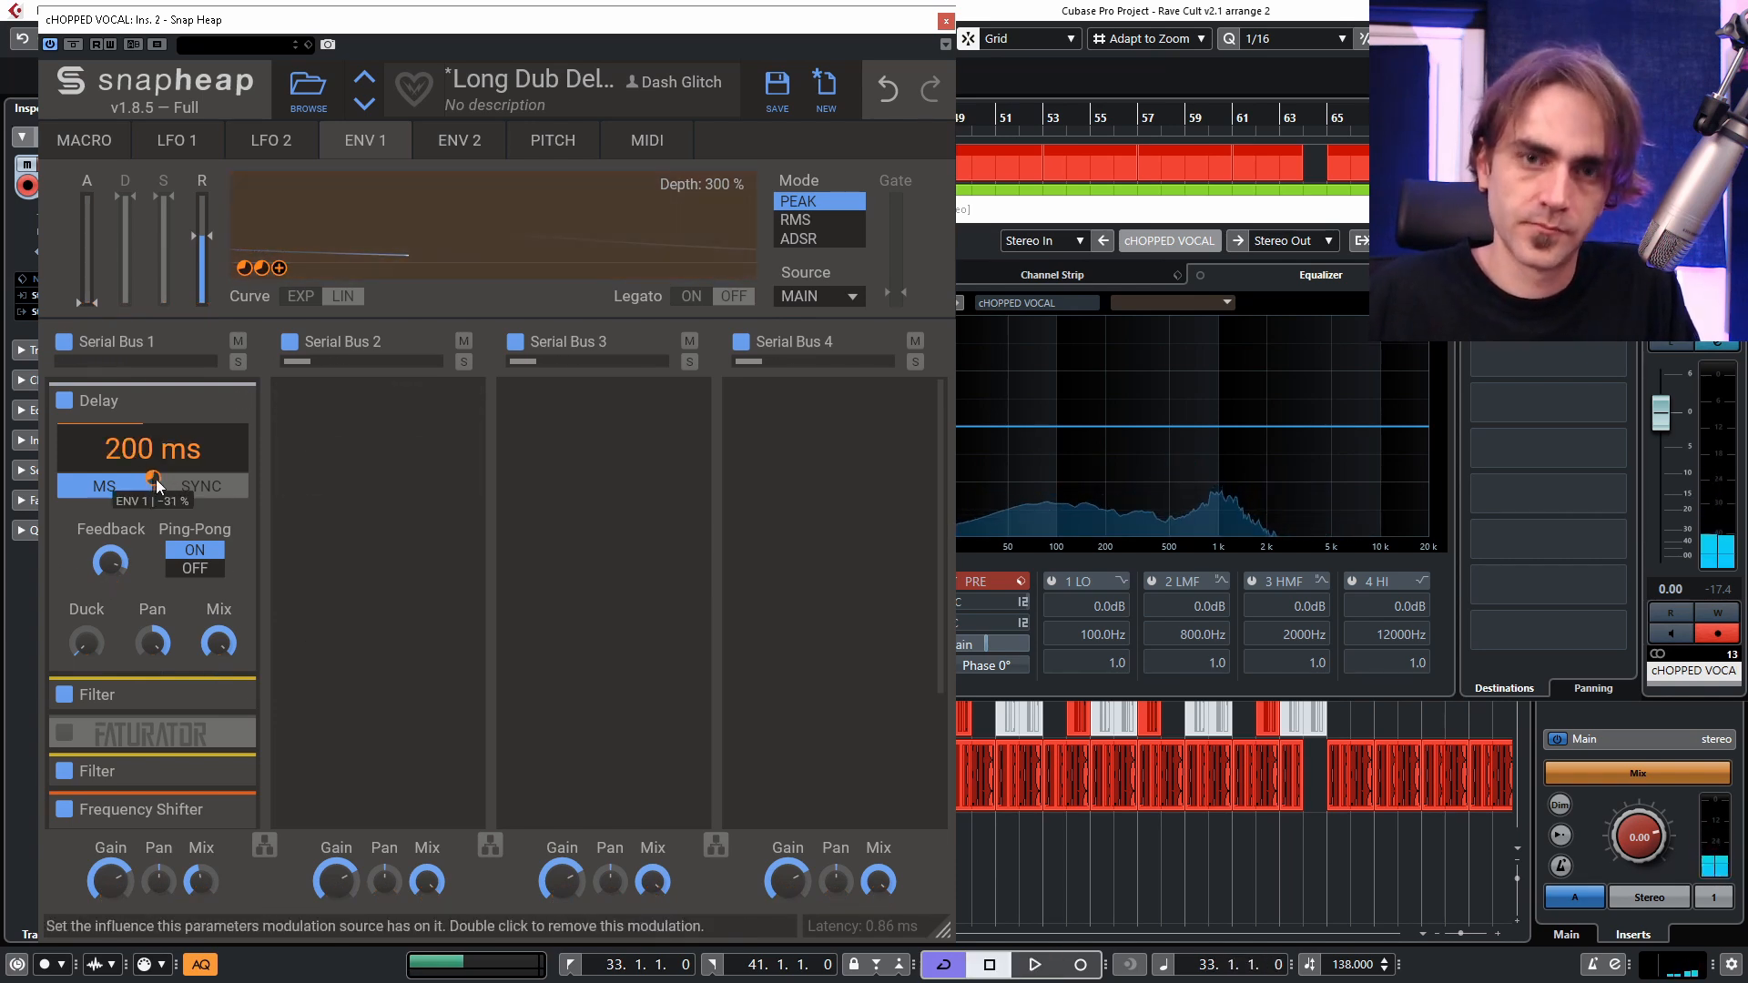
pyautogui.press('space')
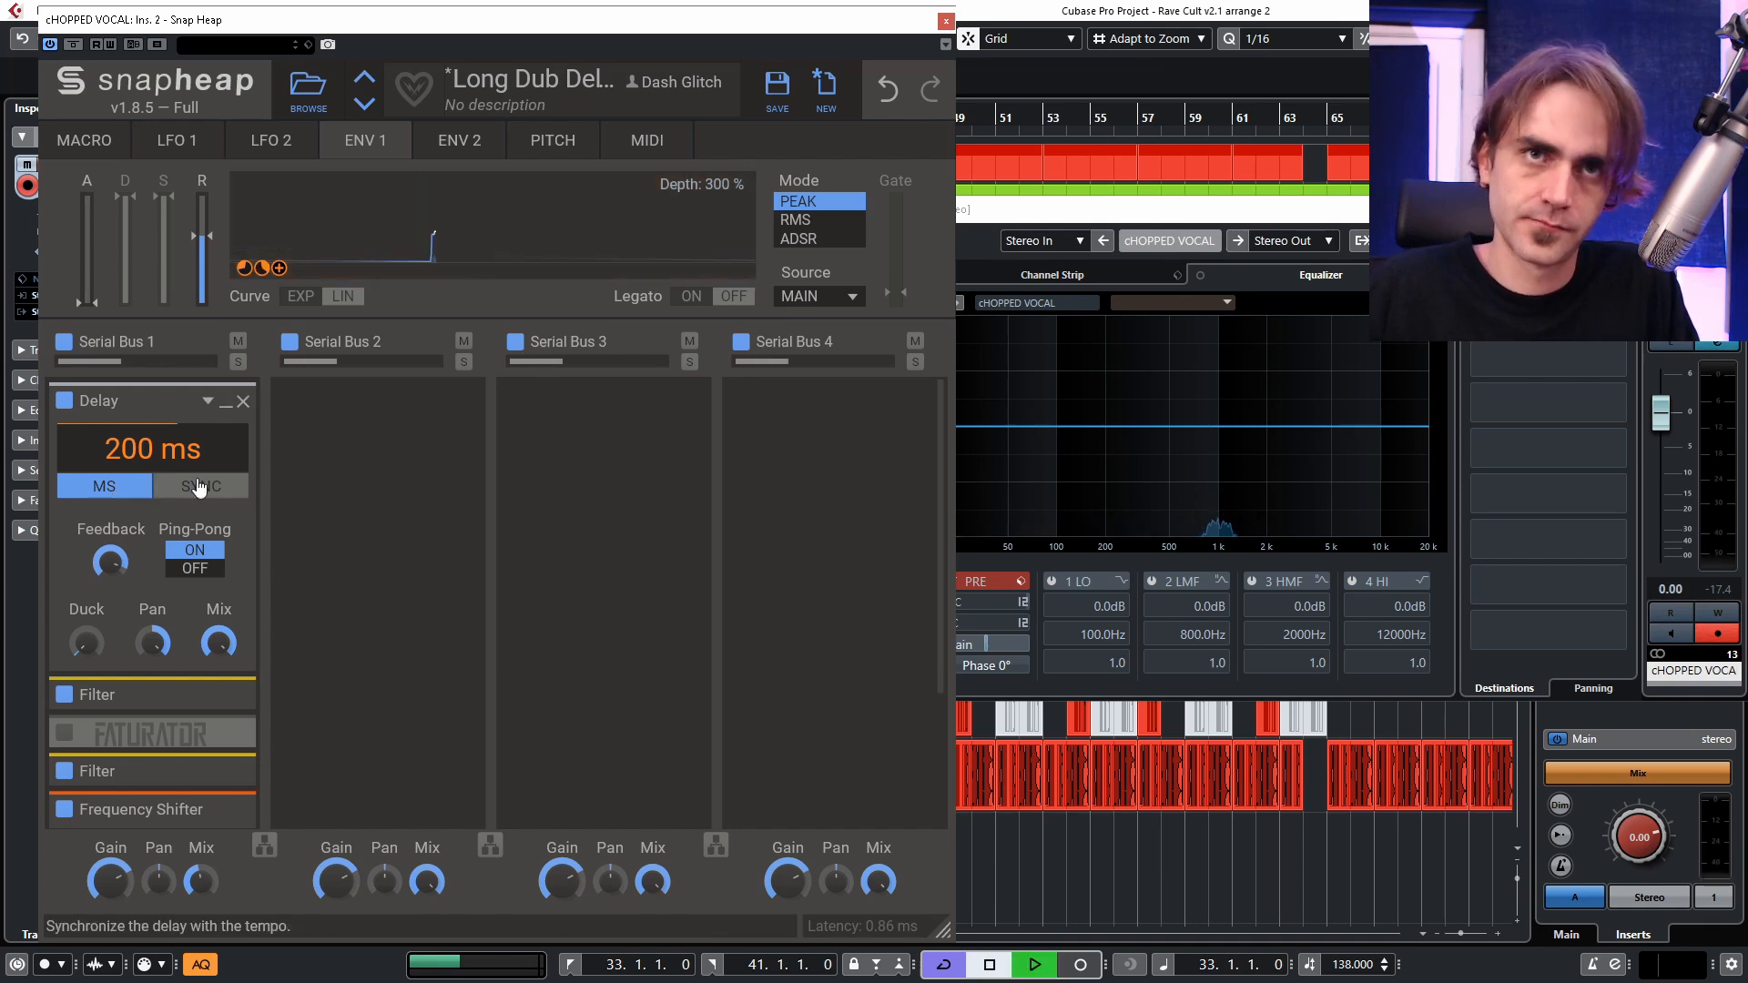
pyautogui.moveTo(211, 445); pyautogui.dragTo(182, 506)
pyautogui.press('space')
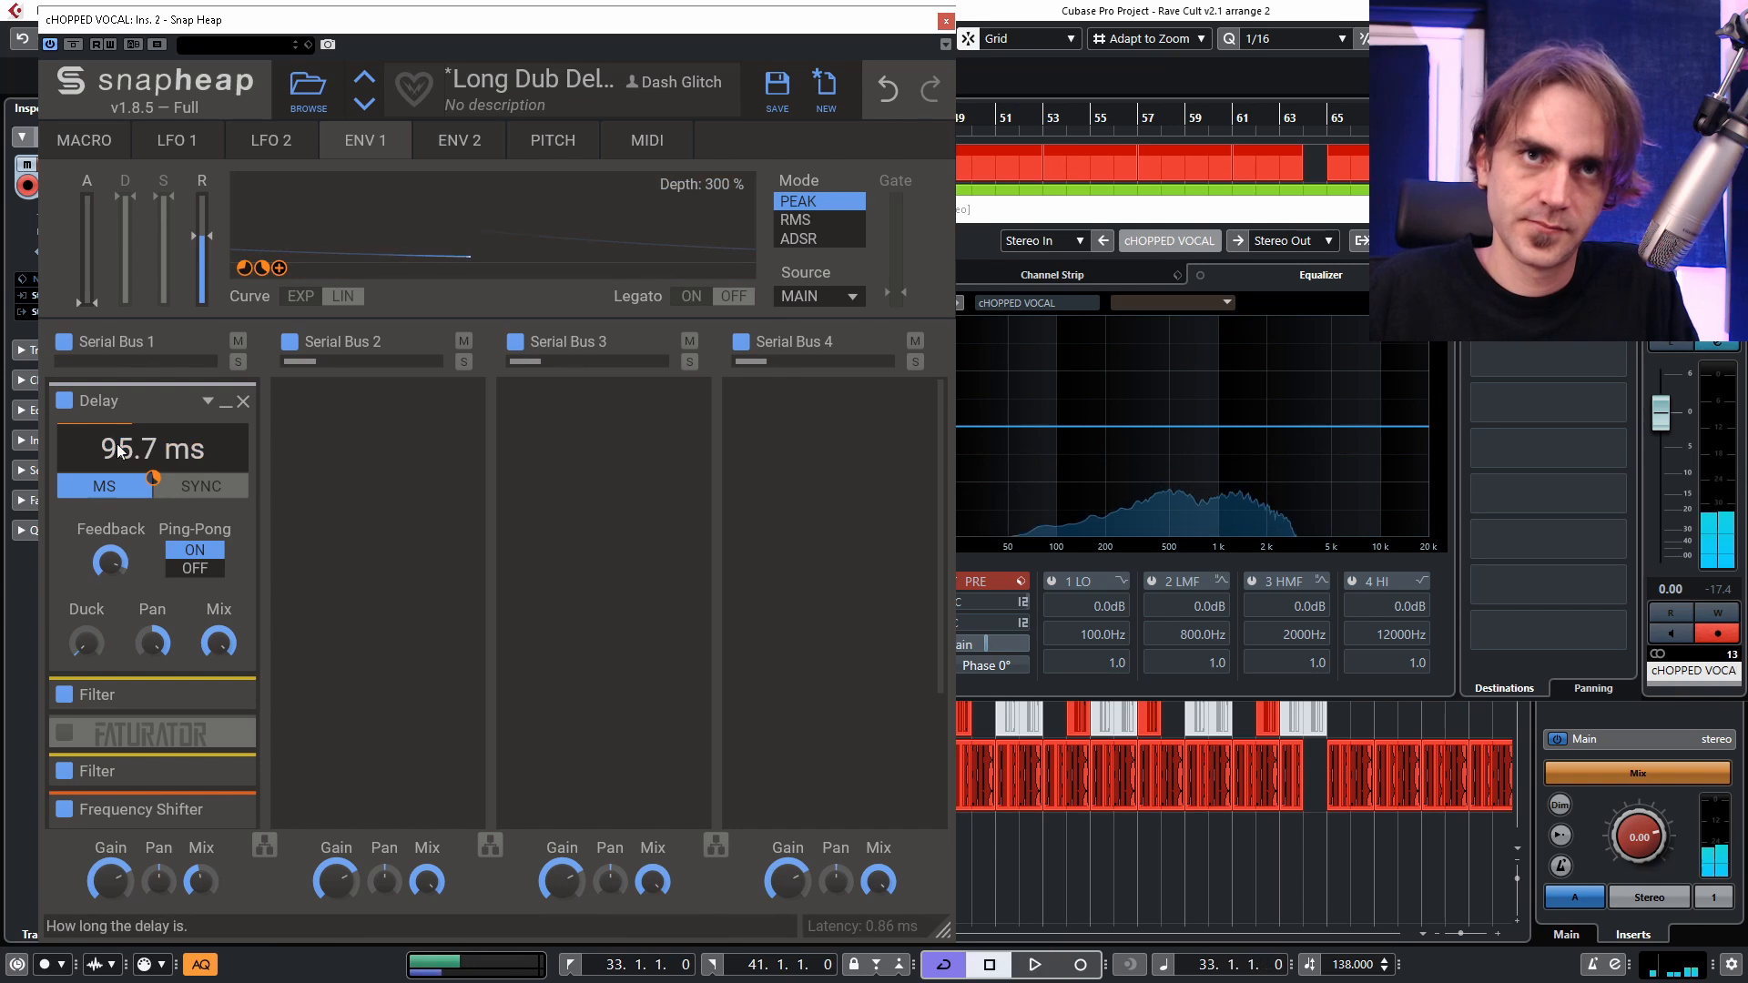
pyautogui.press('space')
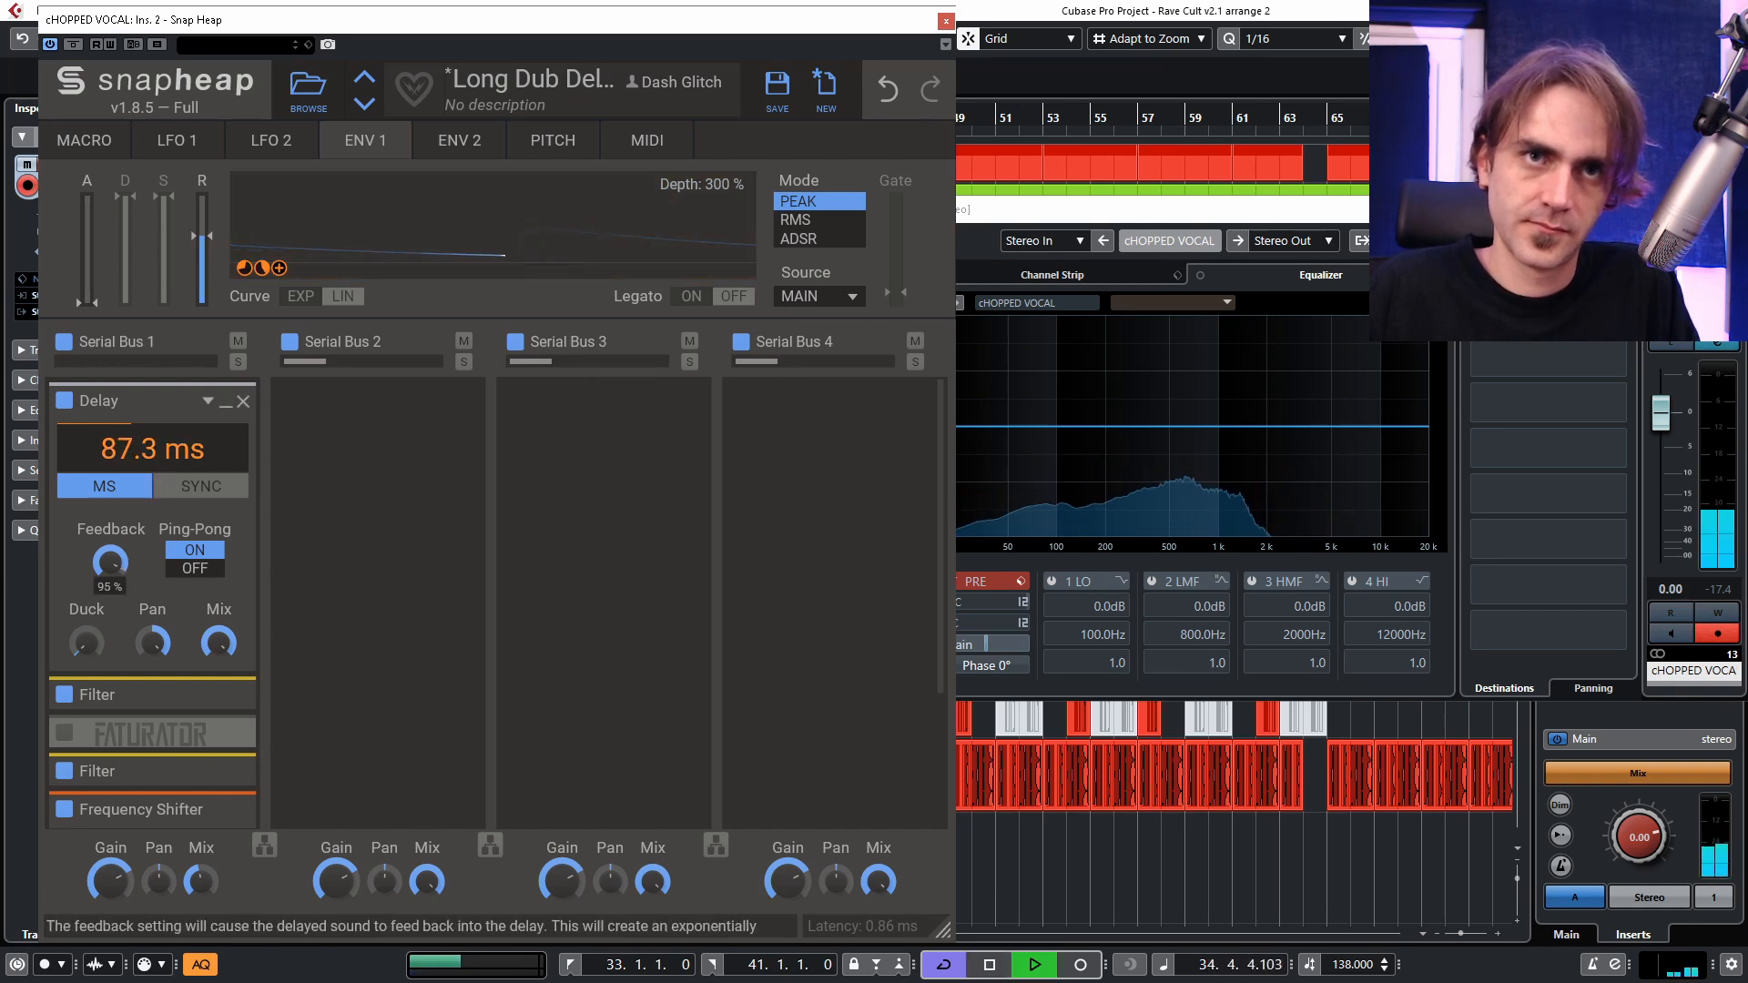
# Raise the Delay's feedback slightly and readjust Envelope 1's modulation amount on the delay time.
pyautogui.moveTo(110, 562); pyautogui.dragTo(110, 555)
pyautogui.moveTo(153, 475); pyautogui.dragTo(137, 509)
pyautogui.press('space')
pyautogui.press('space')
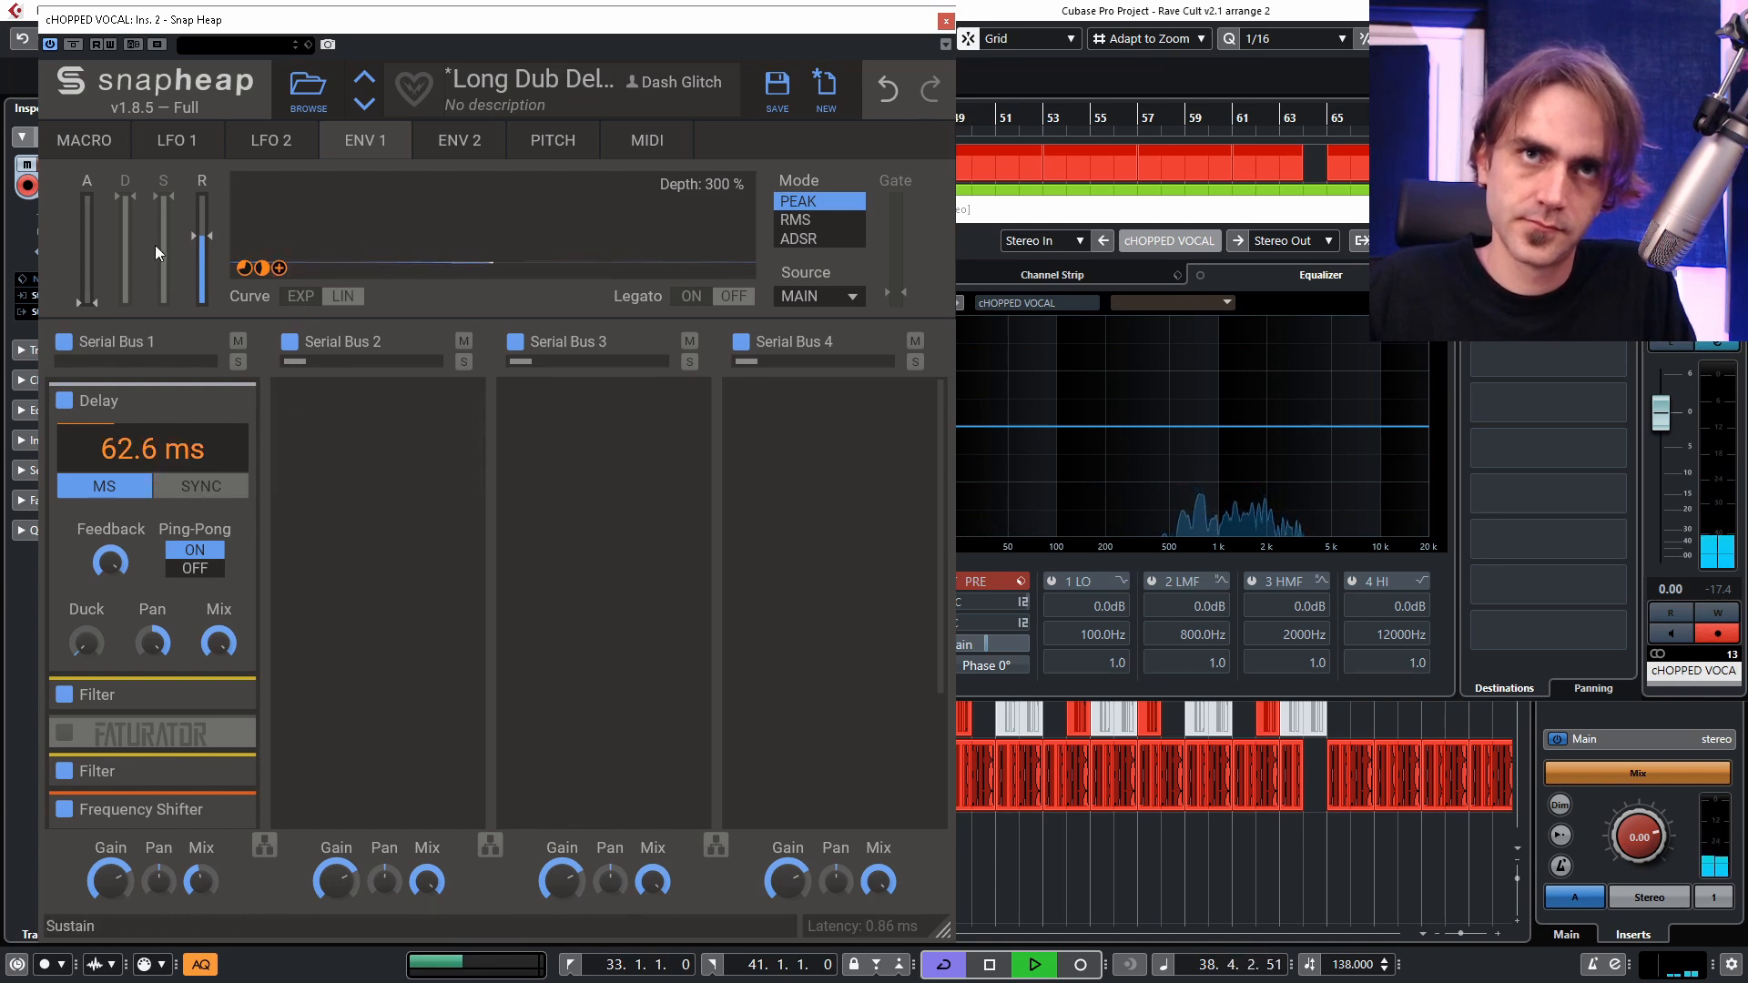
# Lengthen Envelope 1's release and shorten the base delay time to 41.3 ms during loop playback.
pyautogui.moveTo(202, 236); pyautogui.dragTo(202, 214)
pyautogui.moveTo(148, 461); pyautogui.dragTo(149, 481)
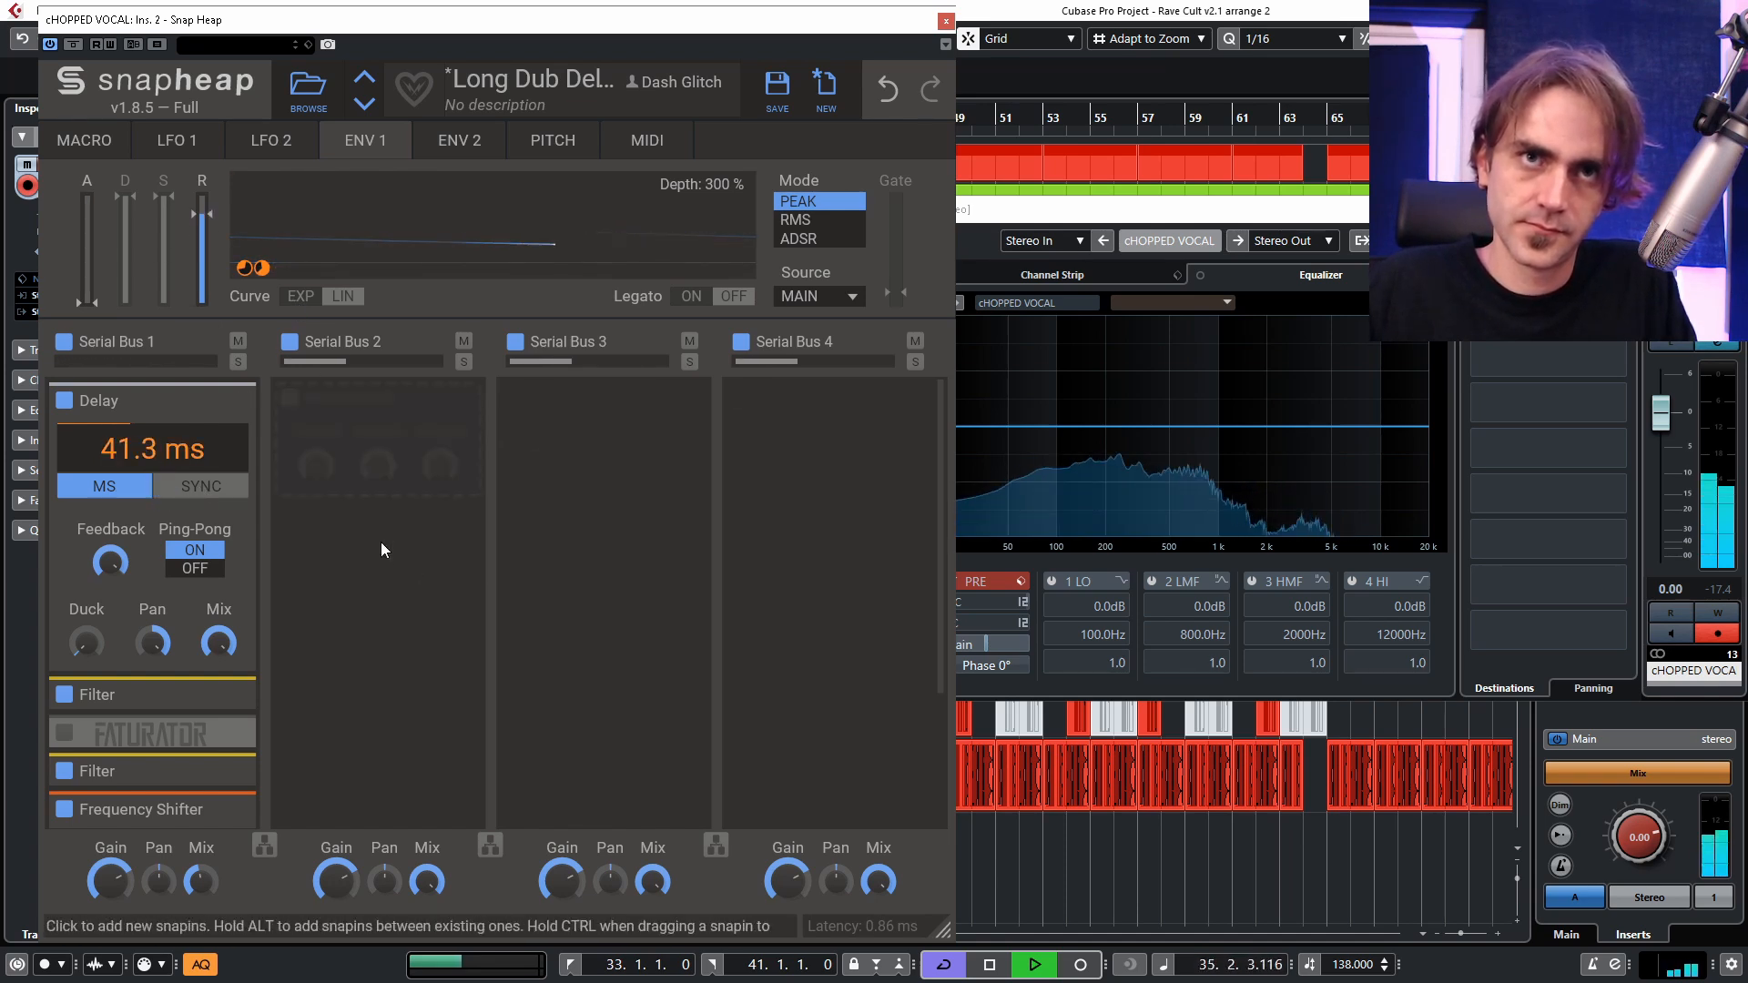
# Insert a Reverb between the second Filter and the Frequency Shifter, with mix around 32% and lowered dampening.
pyautogui.click(225, 416)
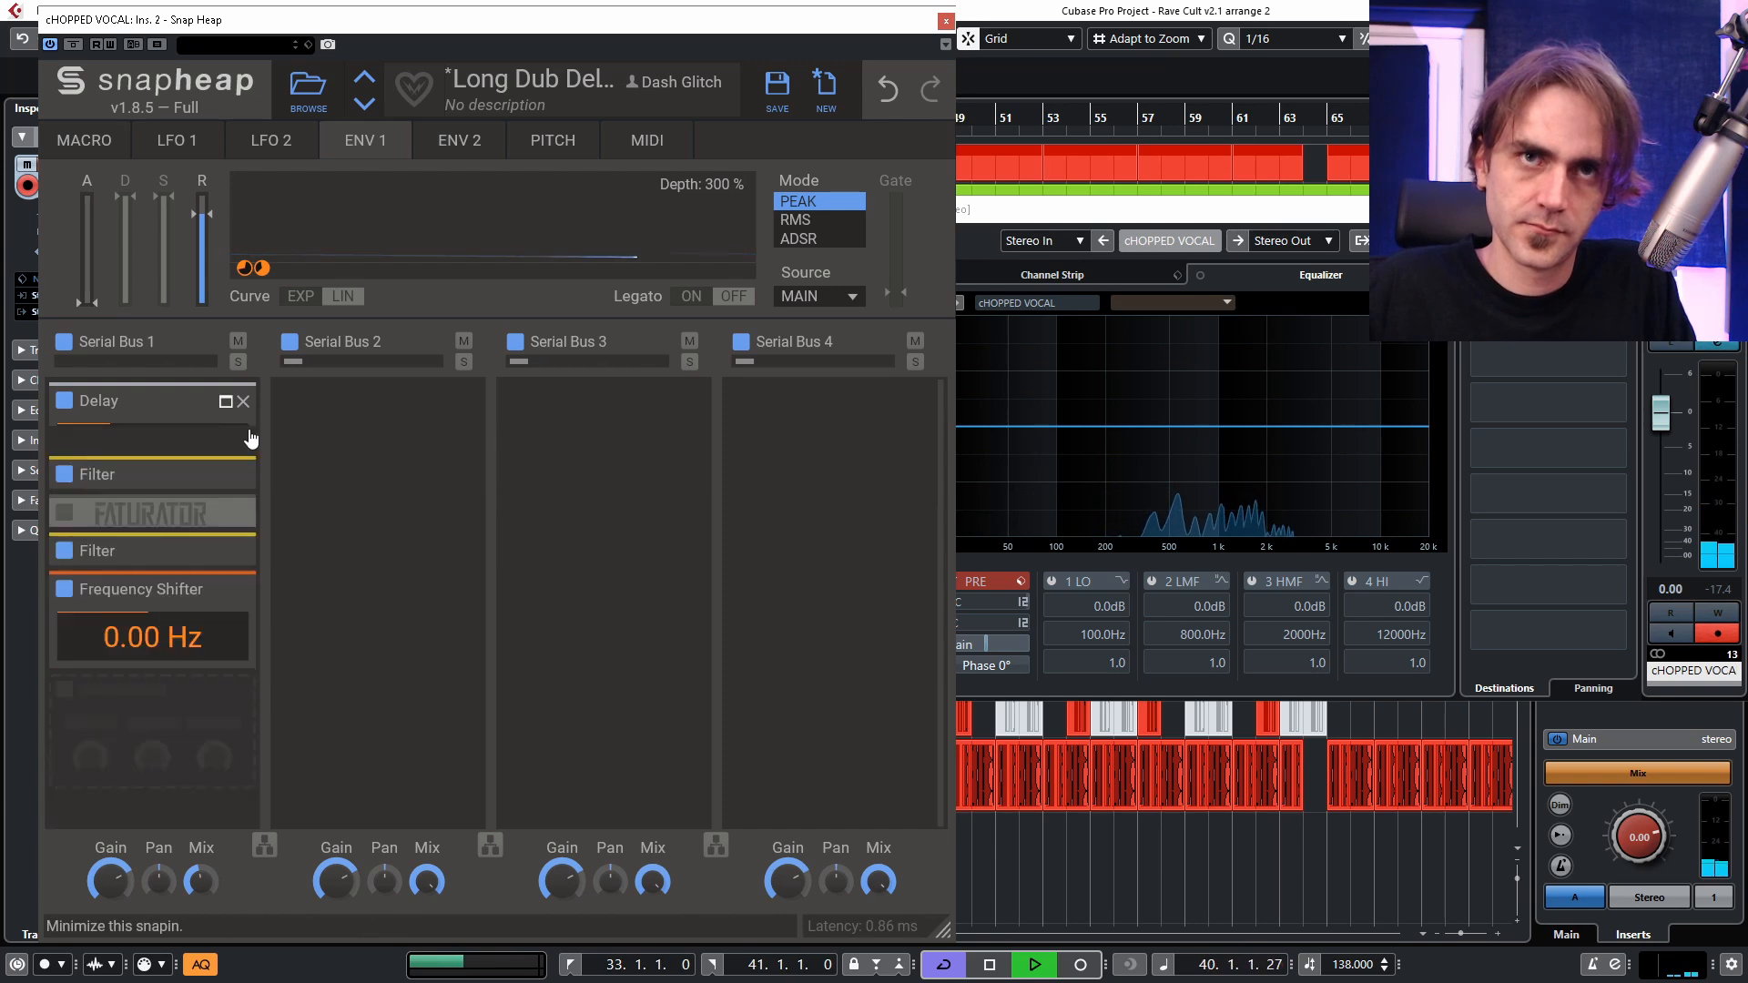
pyautogui.click(226, 558)
pyautogui.click(117, 552)
pyautogui.click(466, 661)
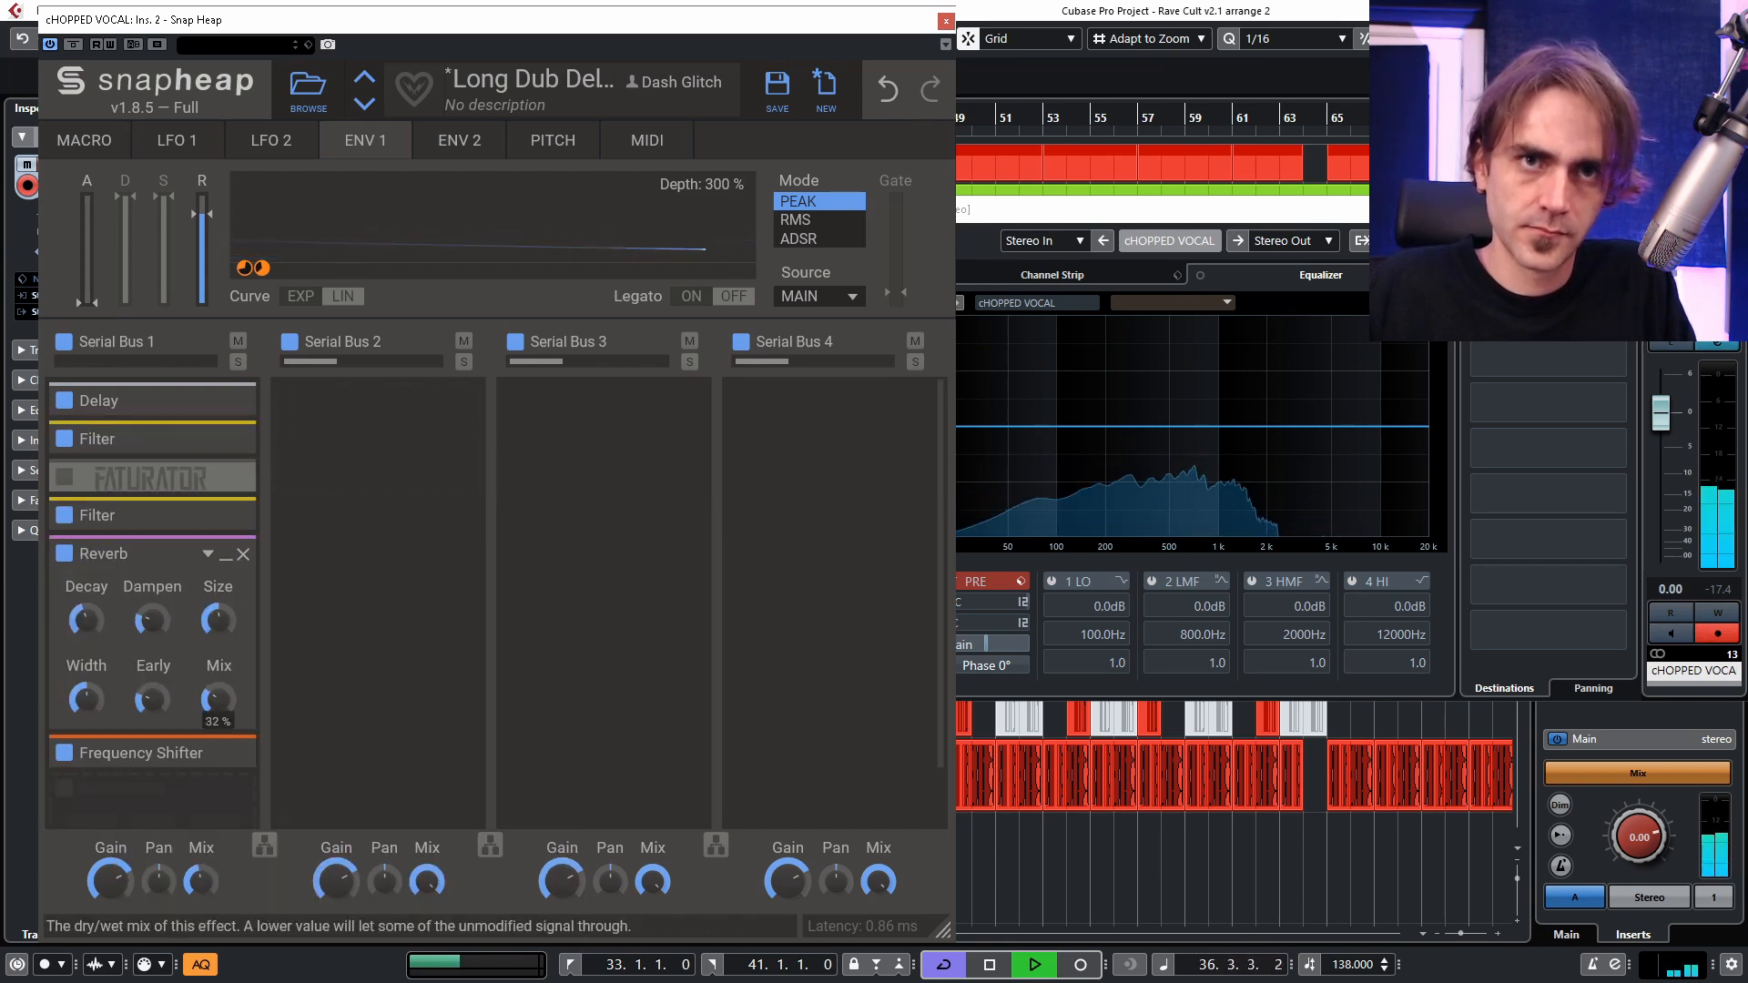
pyautogui.press('space')
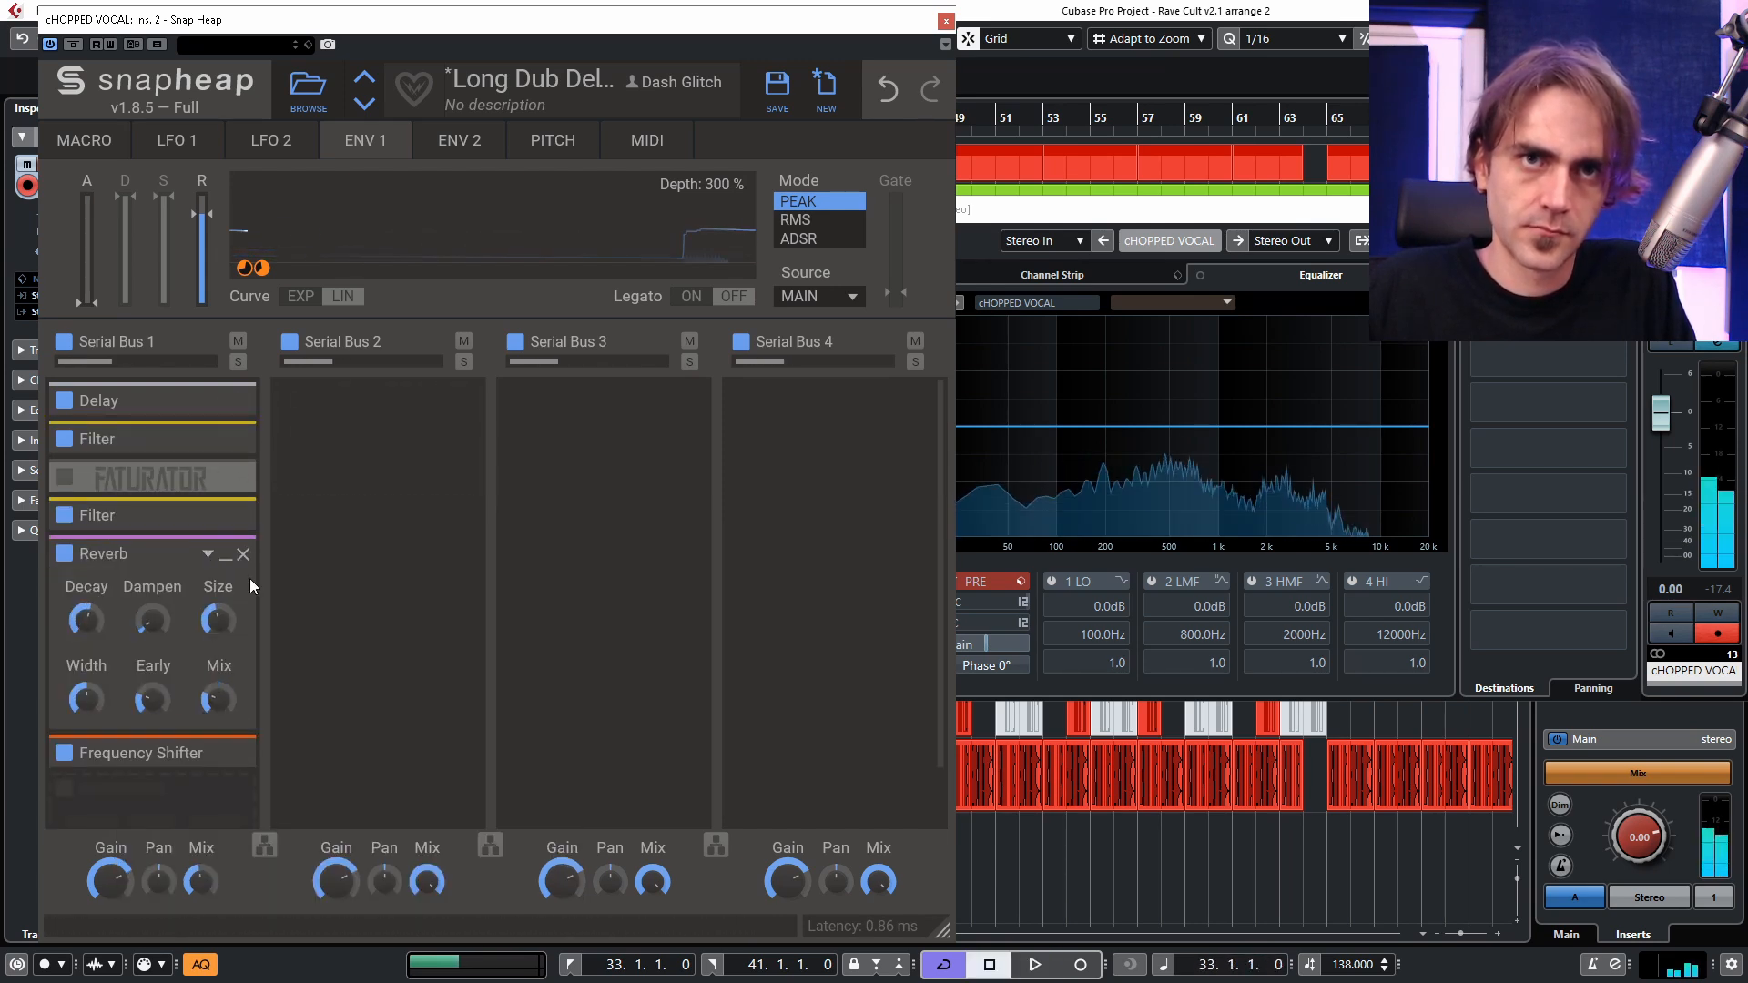
pyautogui.click(226, 555)
pyautogui.click(226, 555)
pyautogui.click(226, 556)
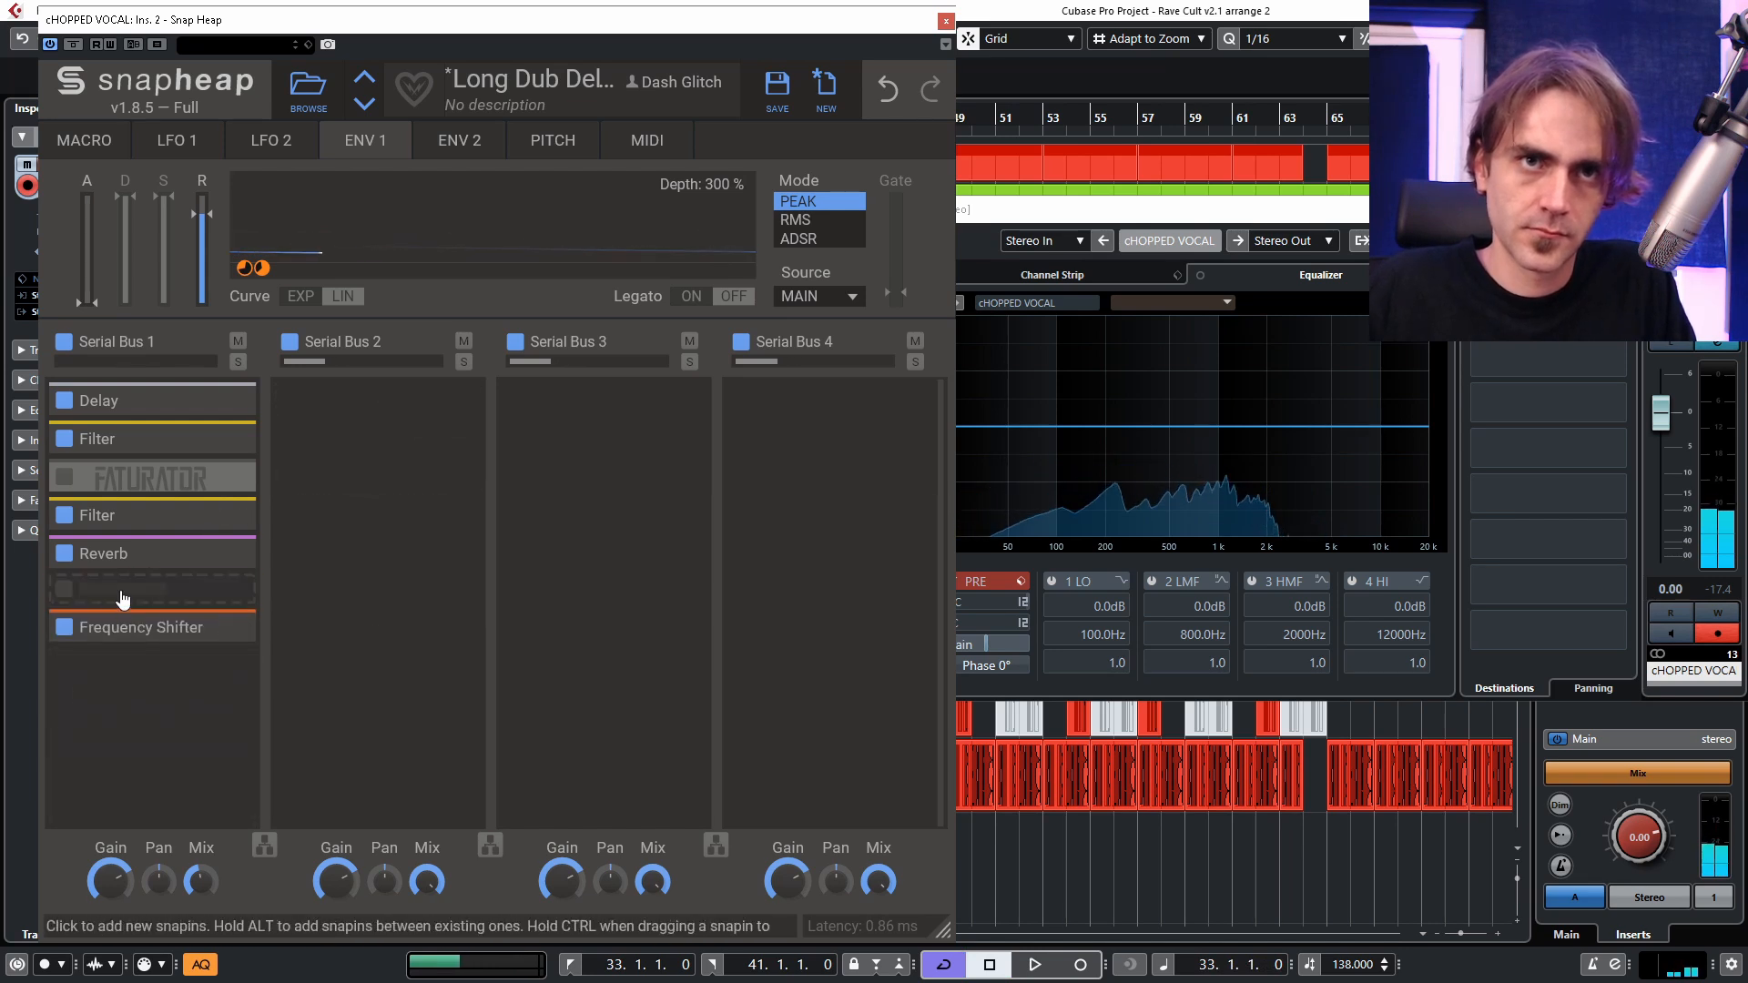
# Insert a Resonator at D#2 after the Reverb, set its decay to about 92.8 ms, and adjust its intensity and Serial Bus 1's mix.
pyautogui.keyDown('alt'); pyautogui.click(122, 599); pyautogui.keyUp('alt')
pyautogui.click(482, 653)
pyautogui.press('space')
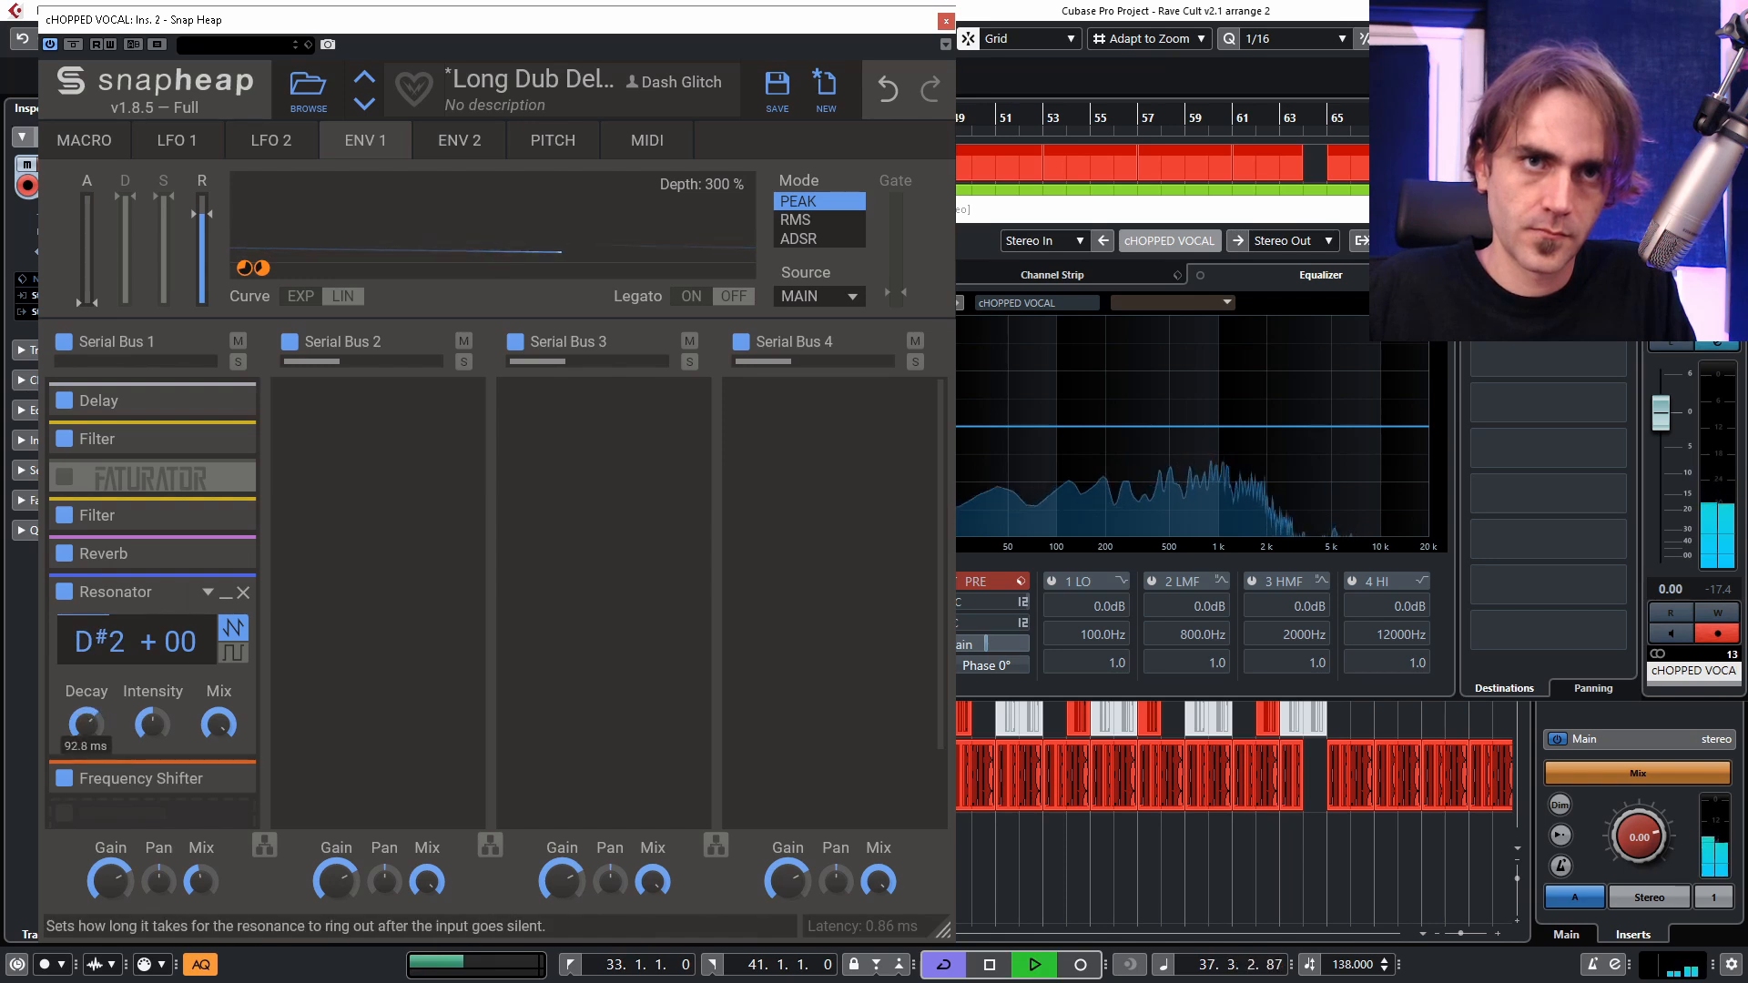
pyautogui.moveTo(160, 729); pyautogui.dragTo(160, 721)
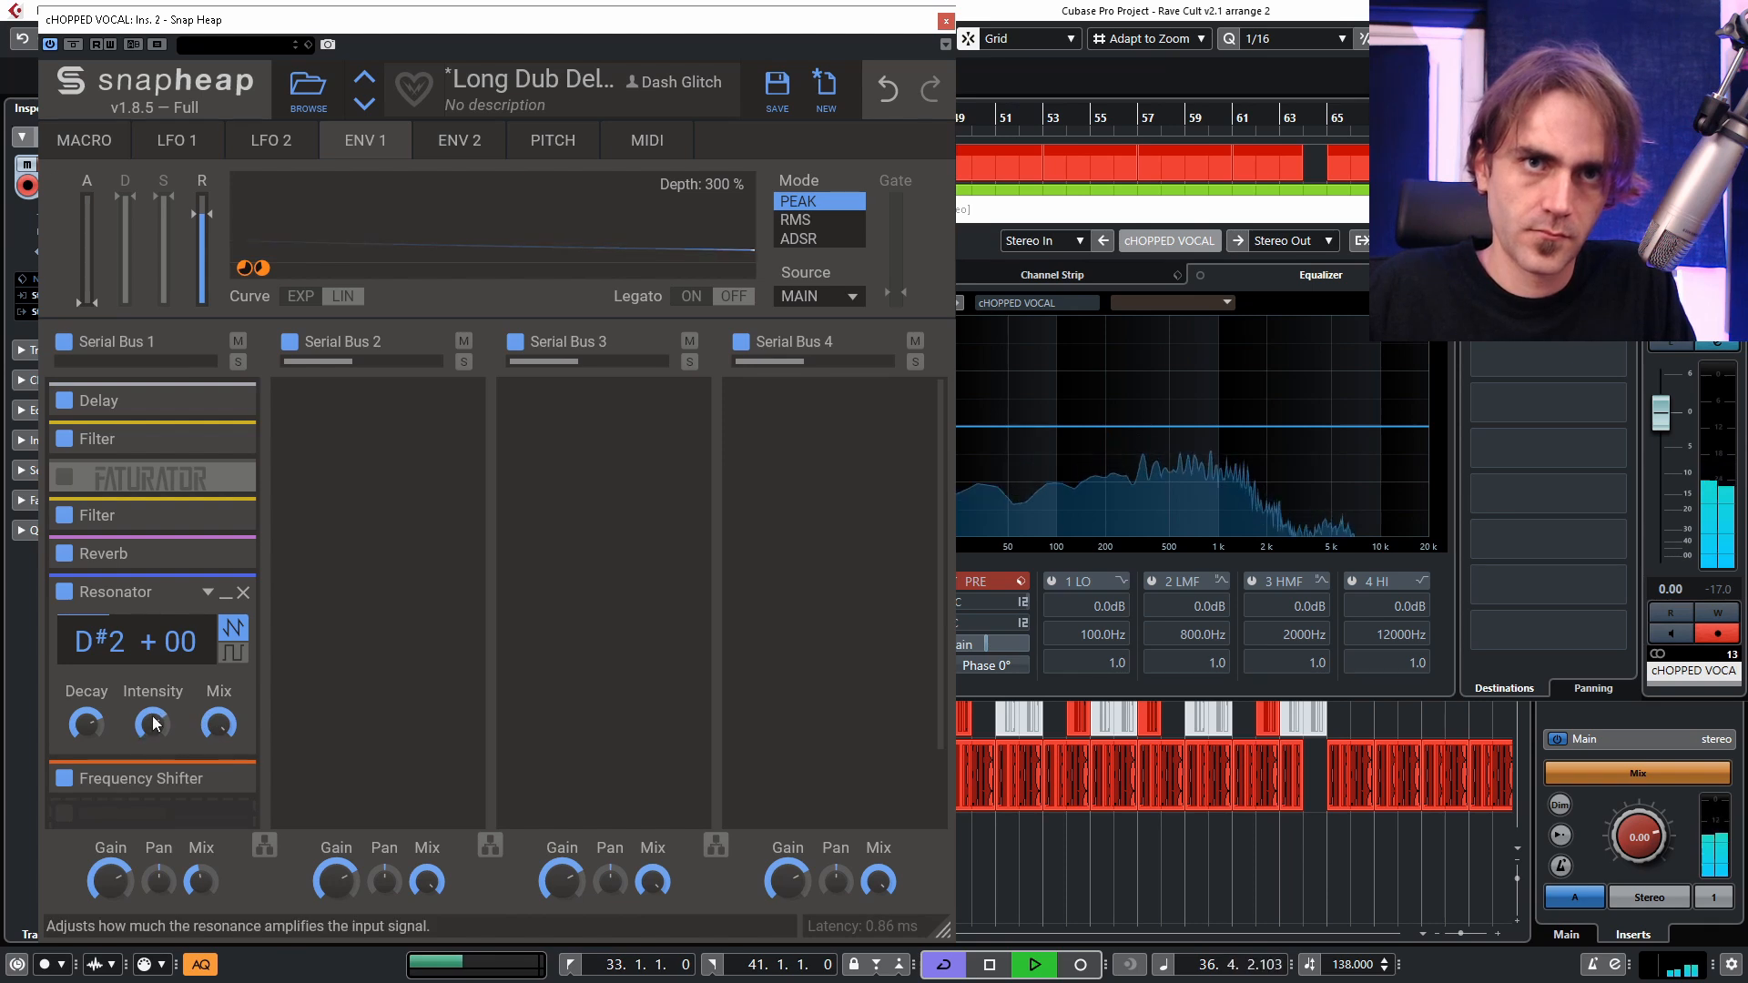
pyautogui.press('space')
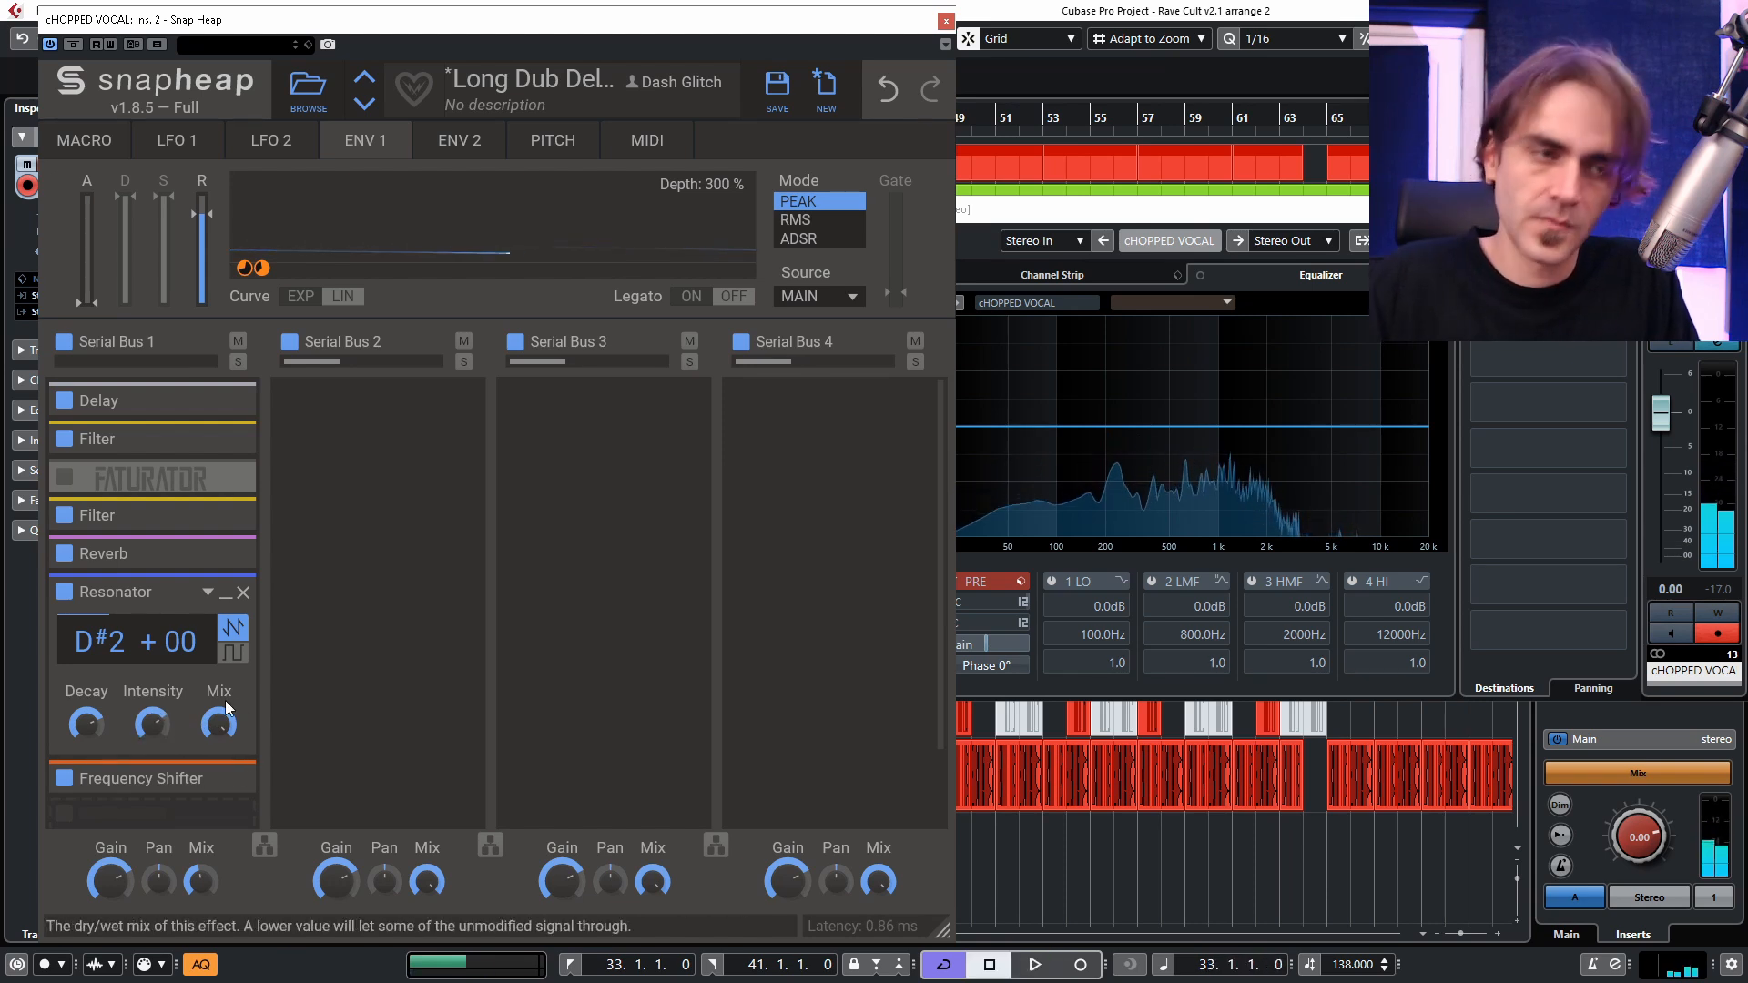
pyautogui.moveTo(201, 881); pyautogui.dragTo(201, 947)
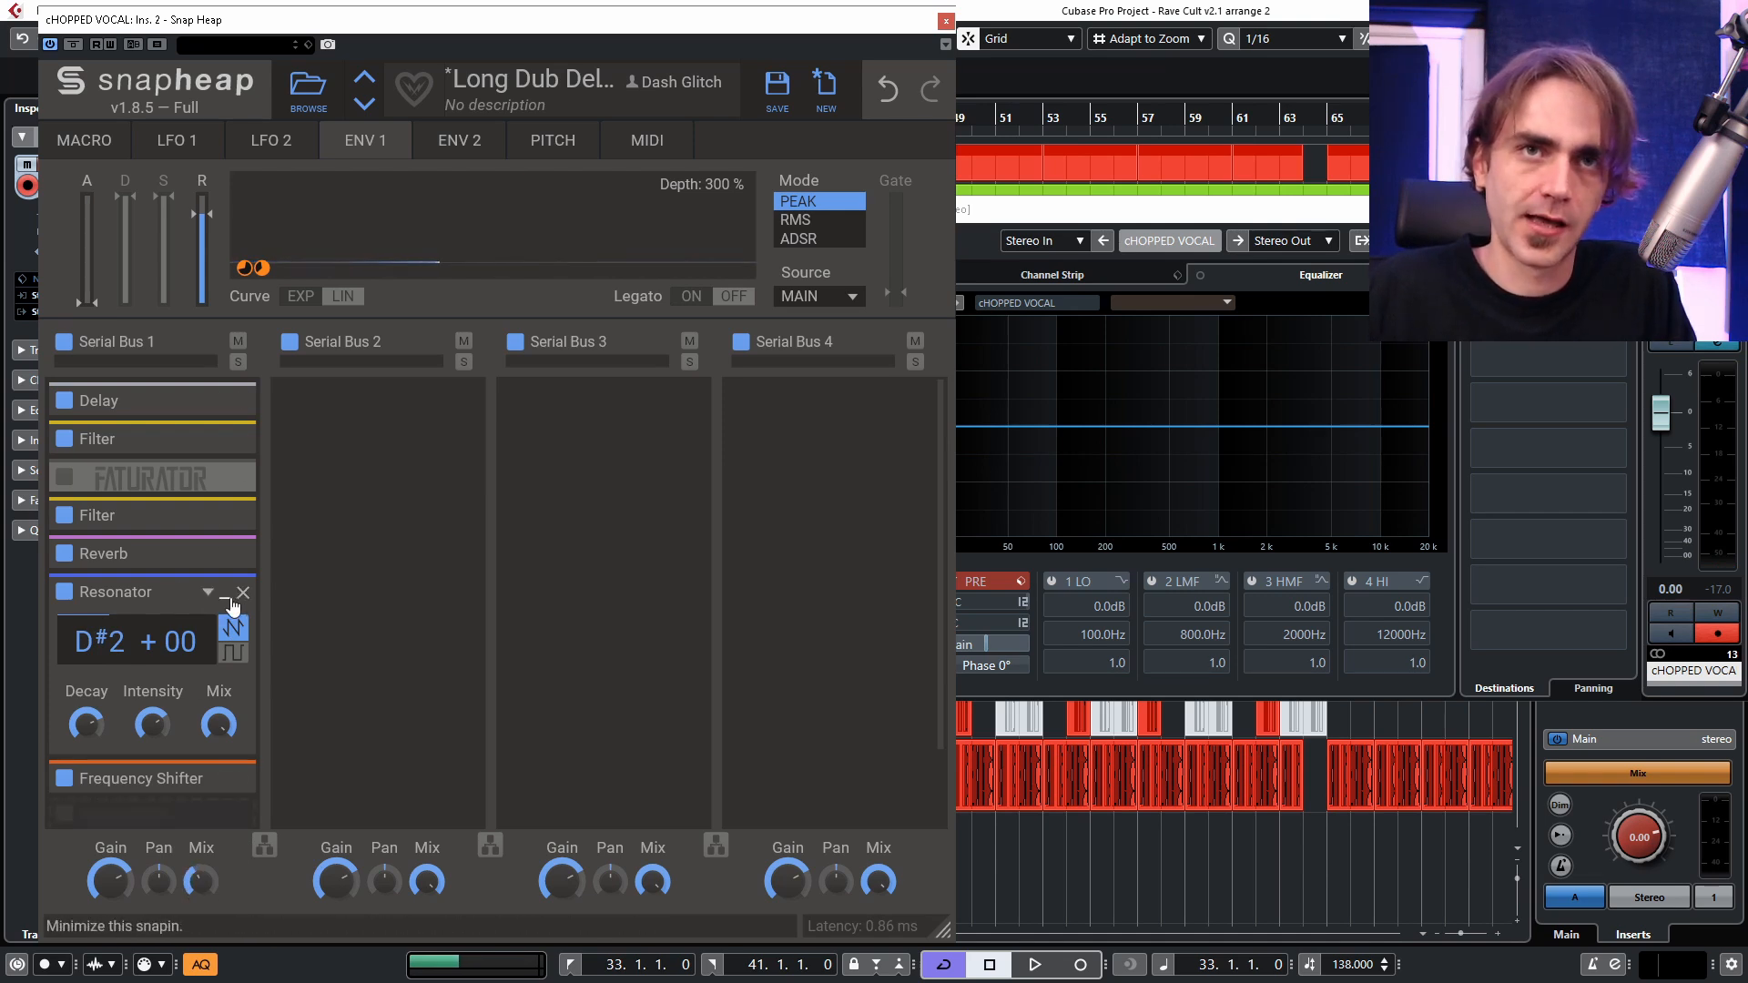
pyautogui.click(229, 599)
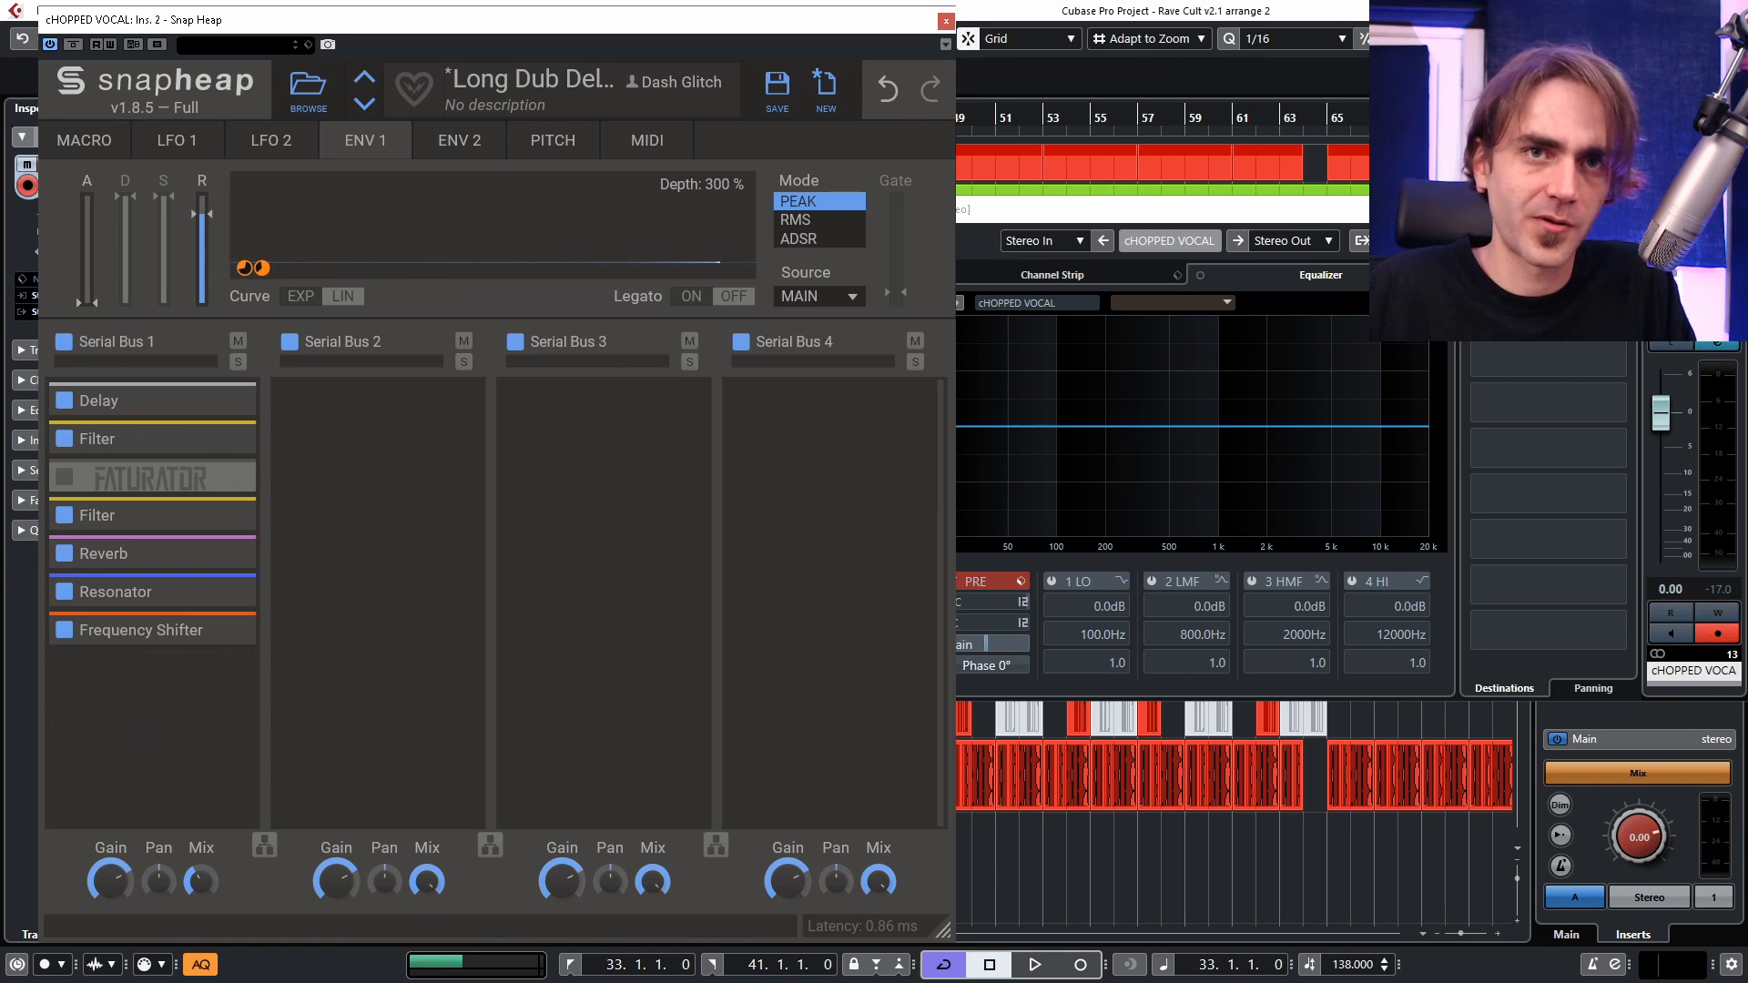
# Save the effect chain as a preset named "Delay Riser" in the Delays folder.
pyautogui.press('space')
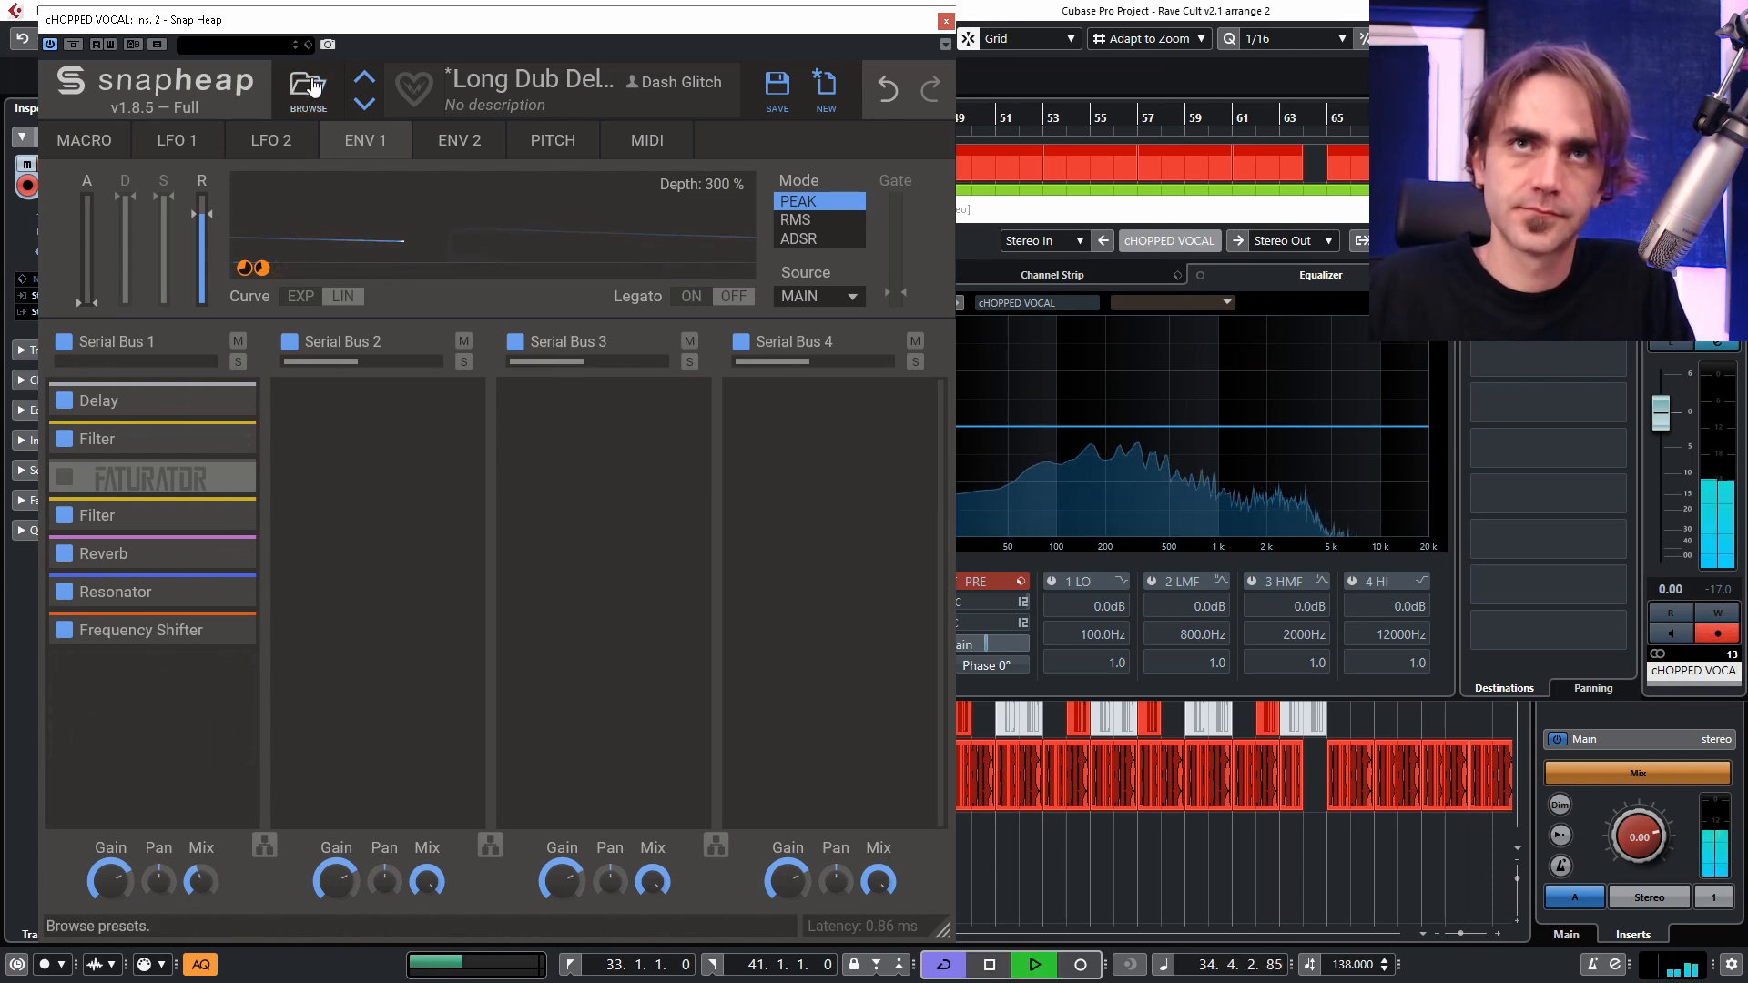
pyautogui.click(776, 86)
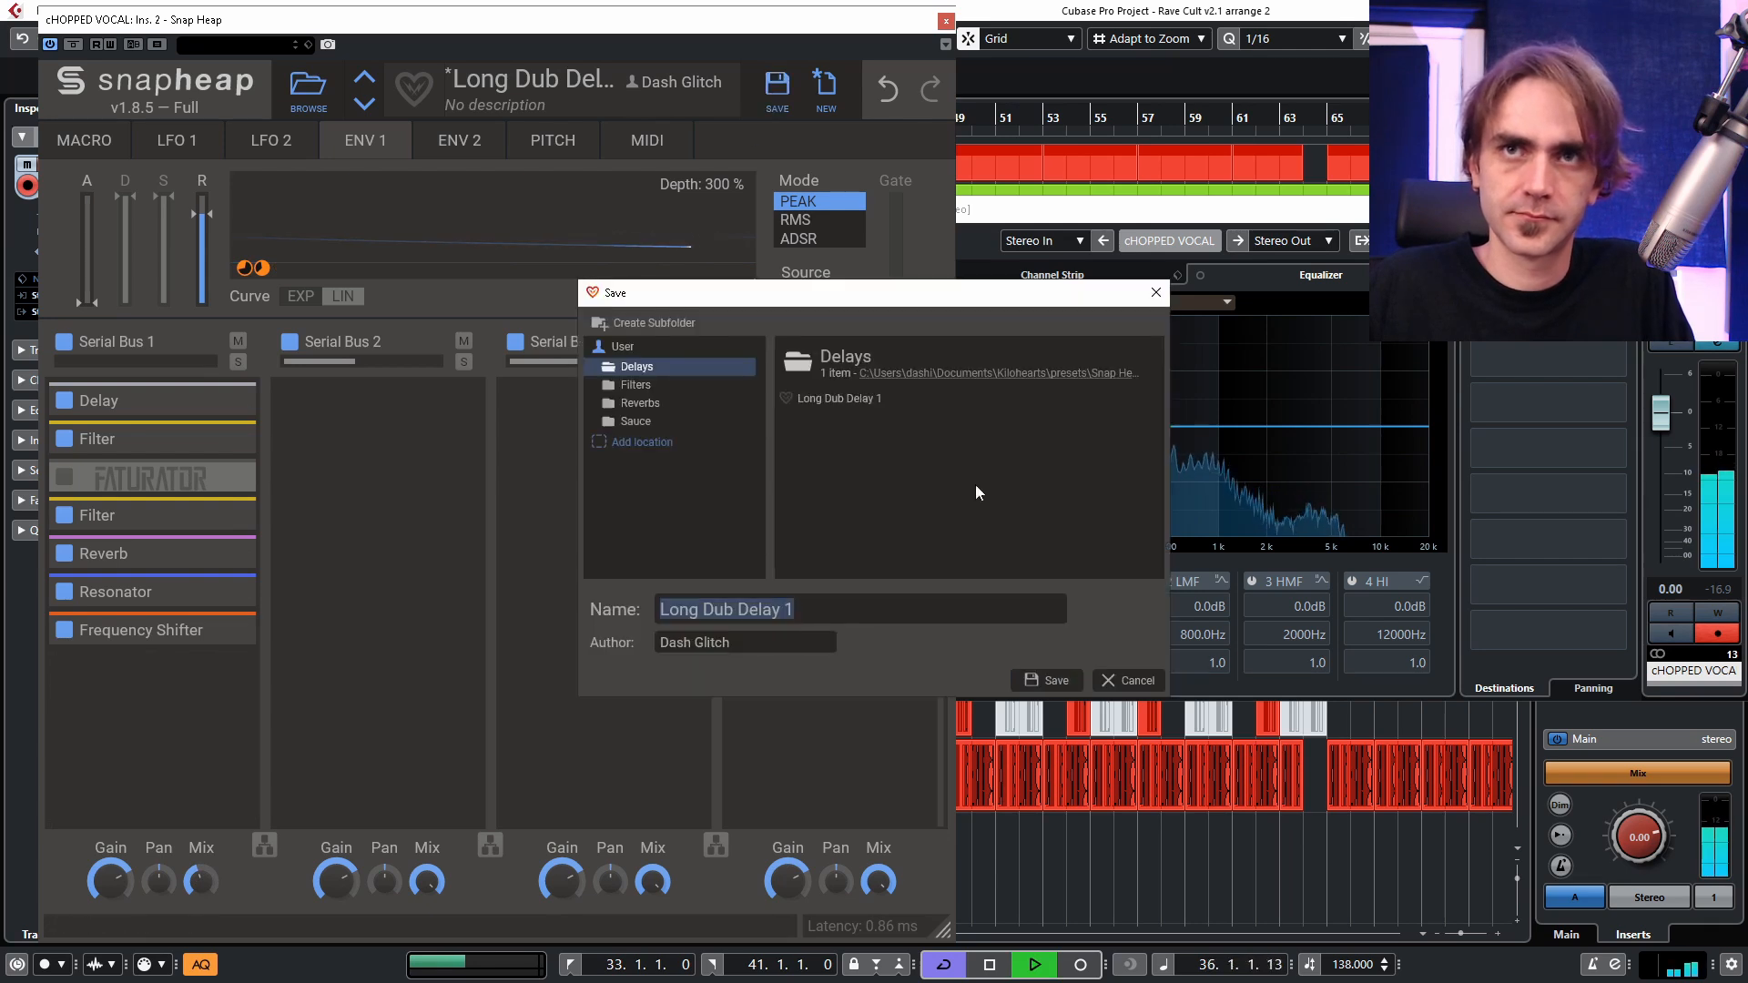
pyautogui.write('Delay Riser')
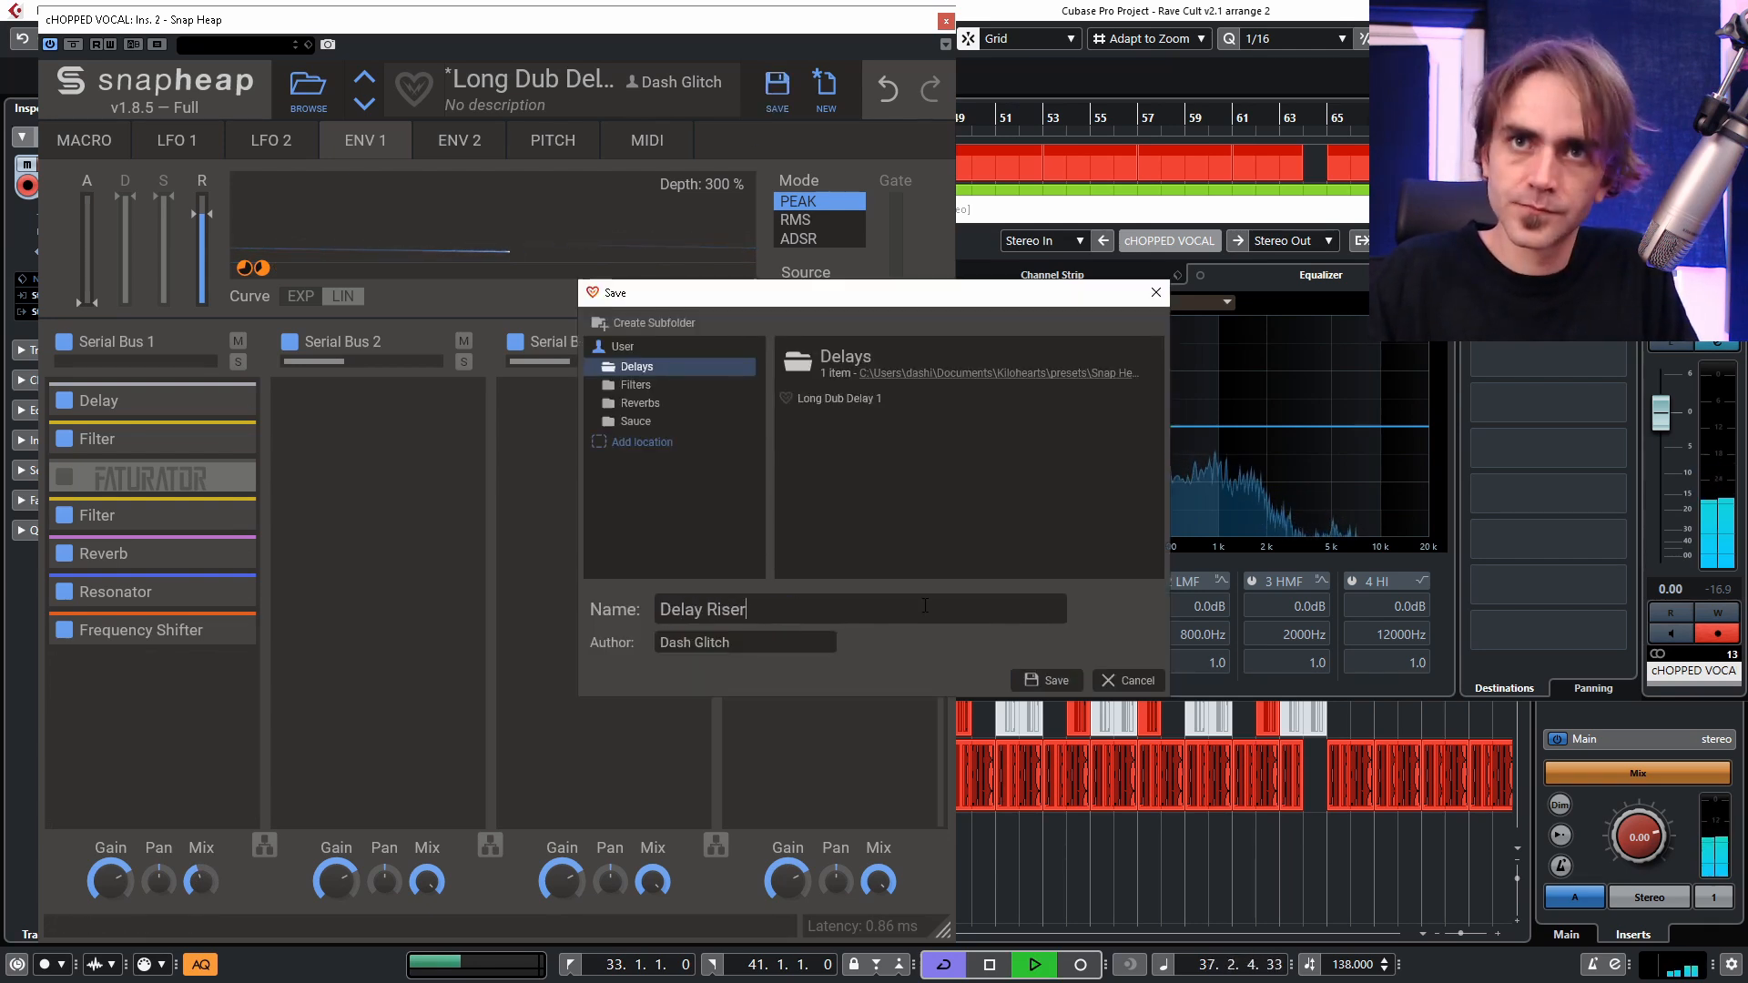
pyautogui.press('Return')
pyautogui.press('space')
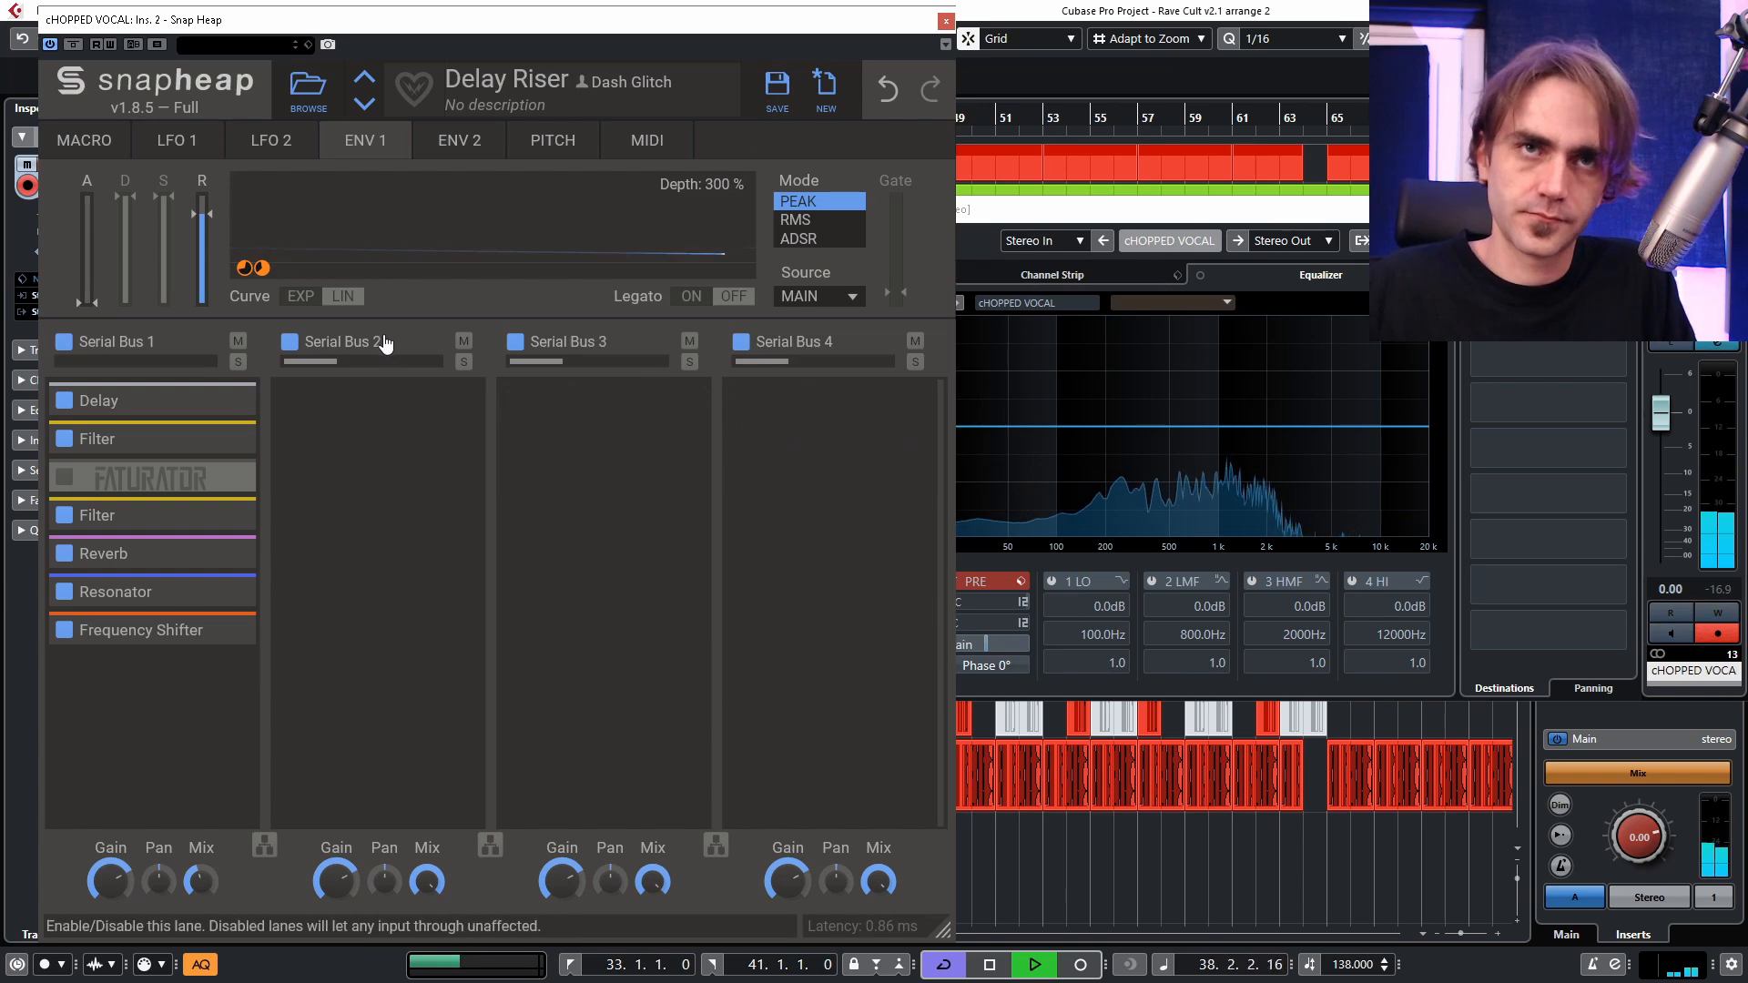
# Clear Envelope 1's modulation from the delay time, switch the Delay to sync at 3/16, and lower its feedback to 86%.
pyautogui.click(221, 405)
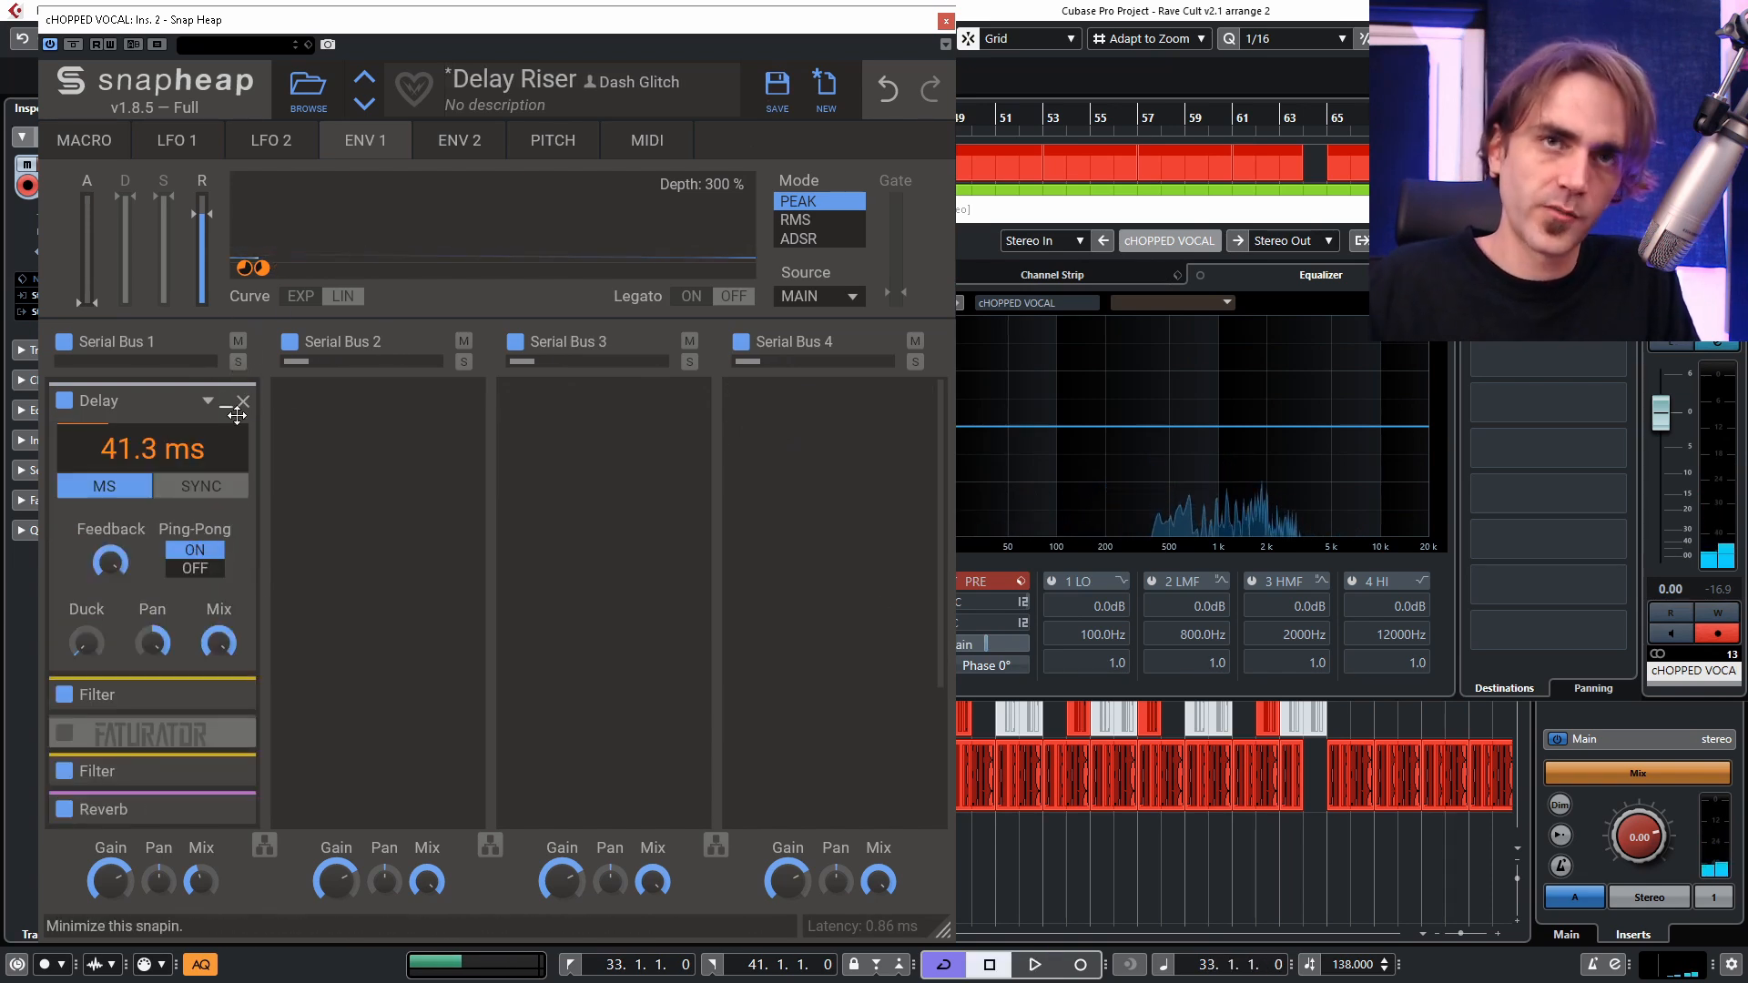
pyautogui.click(201, 486)
pyautogui.moveTo(110, 563); pyautogui.dragTo(111, 586)
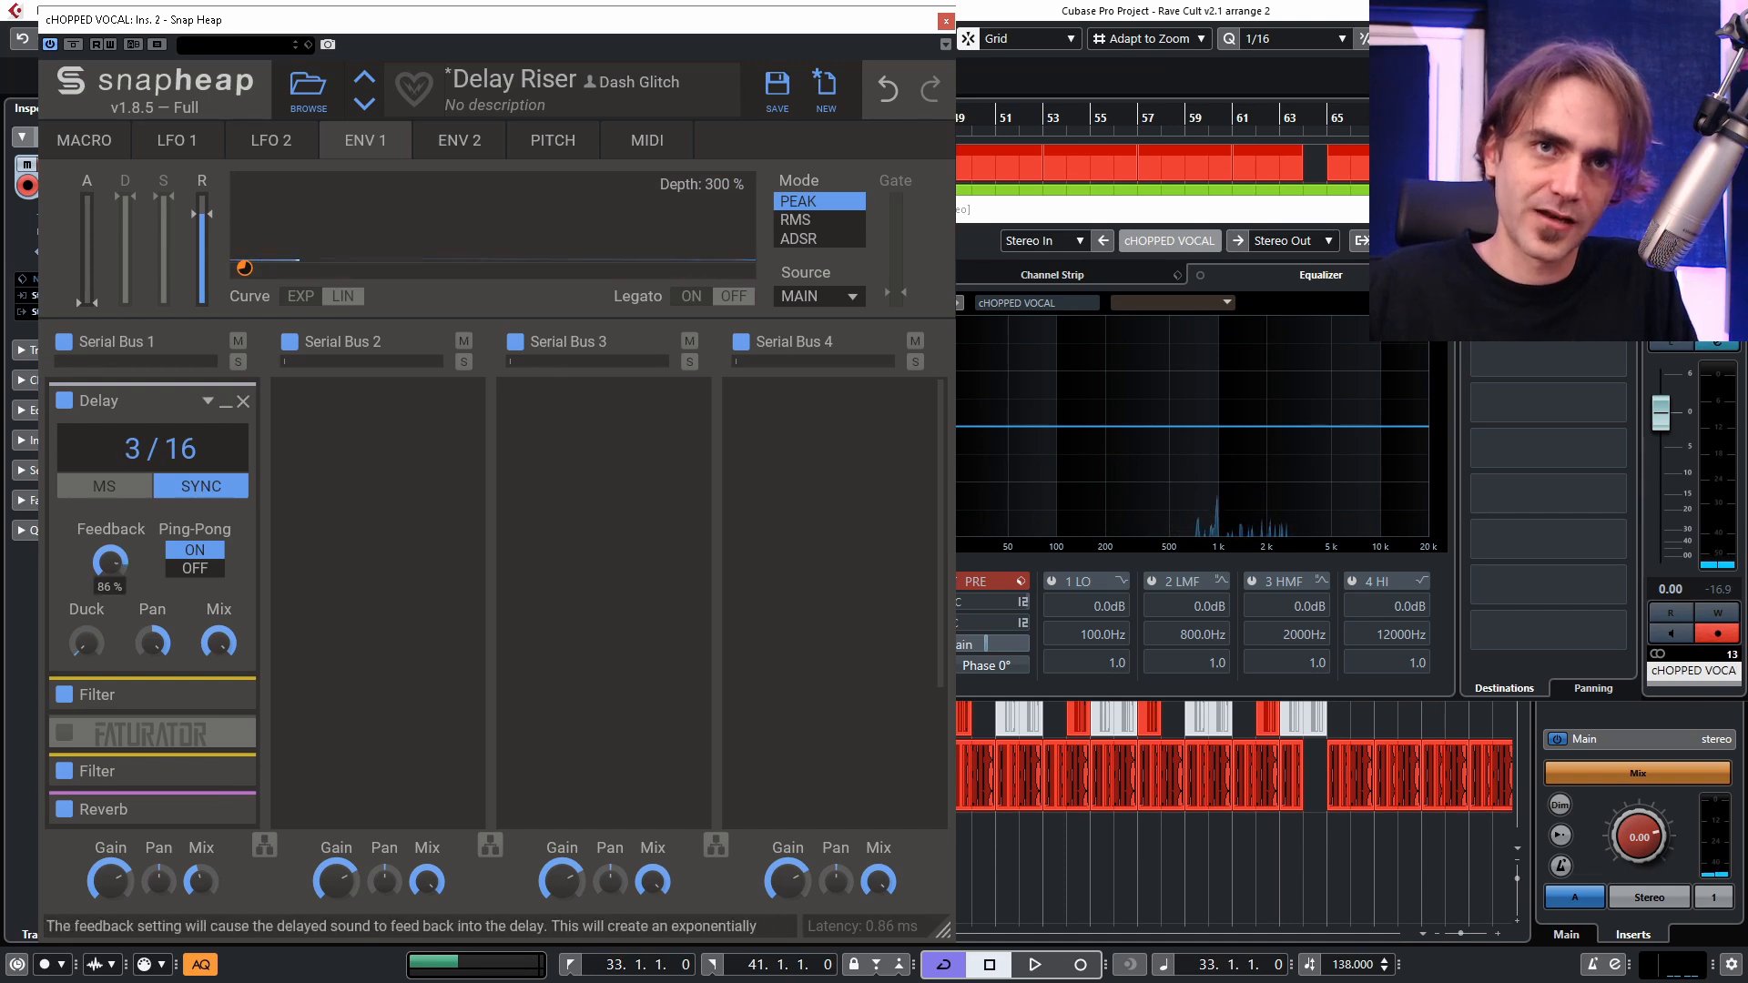
# Collapse the Delay and bypass the Frequency Shifter at the end of Serial Bus 1.
pyautogui.scroll(-2, 204, 468)
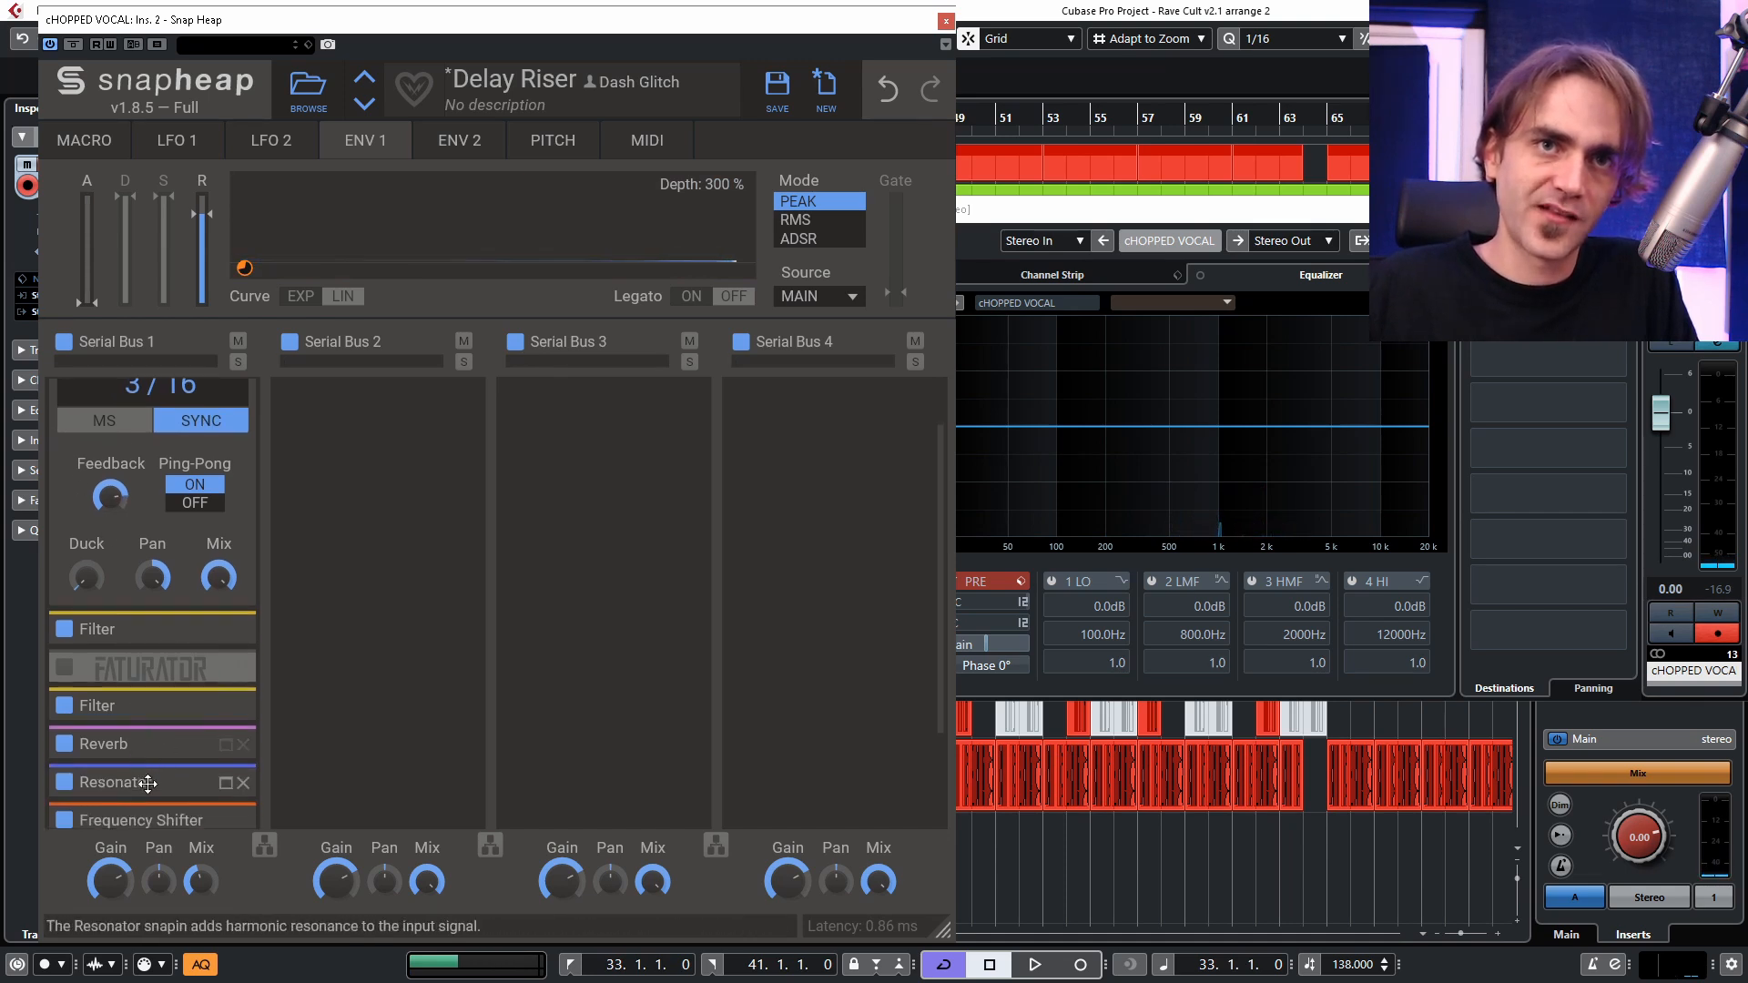
pyautogui.scroll(-2, 184, 788)
pyautogui.scroll(3, 183, 644)
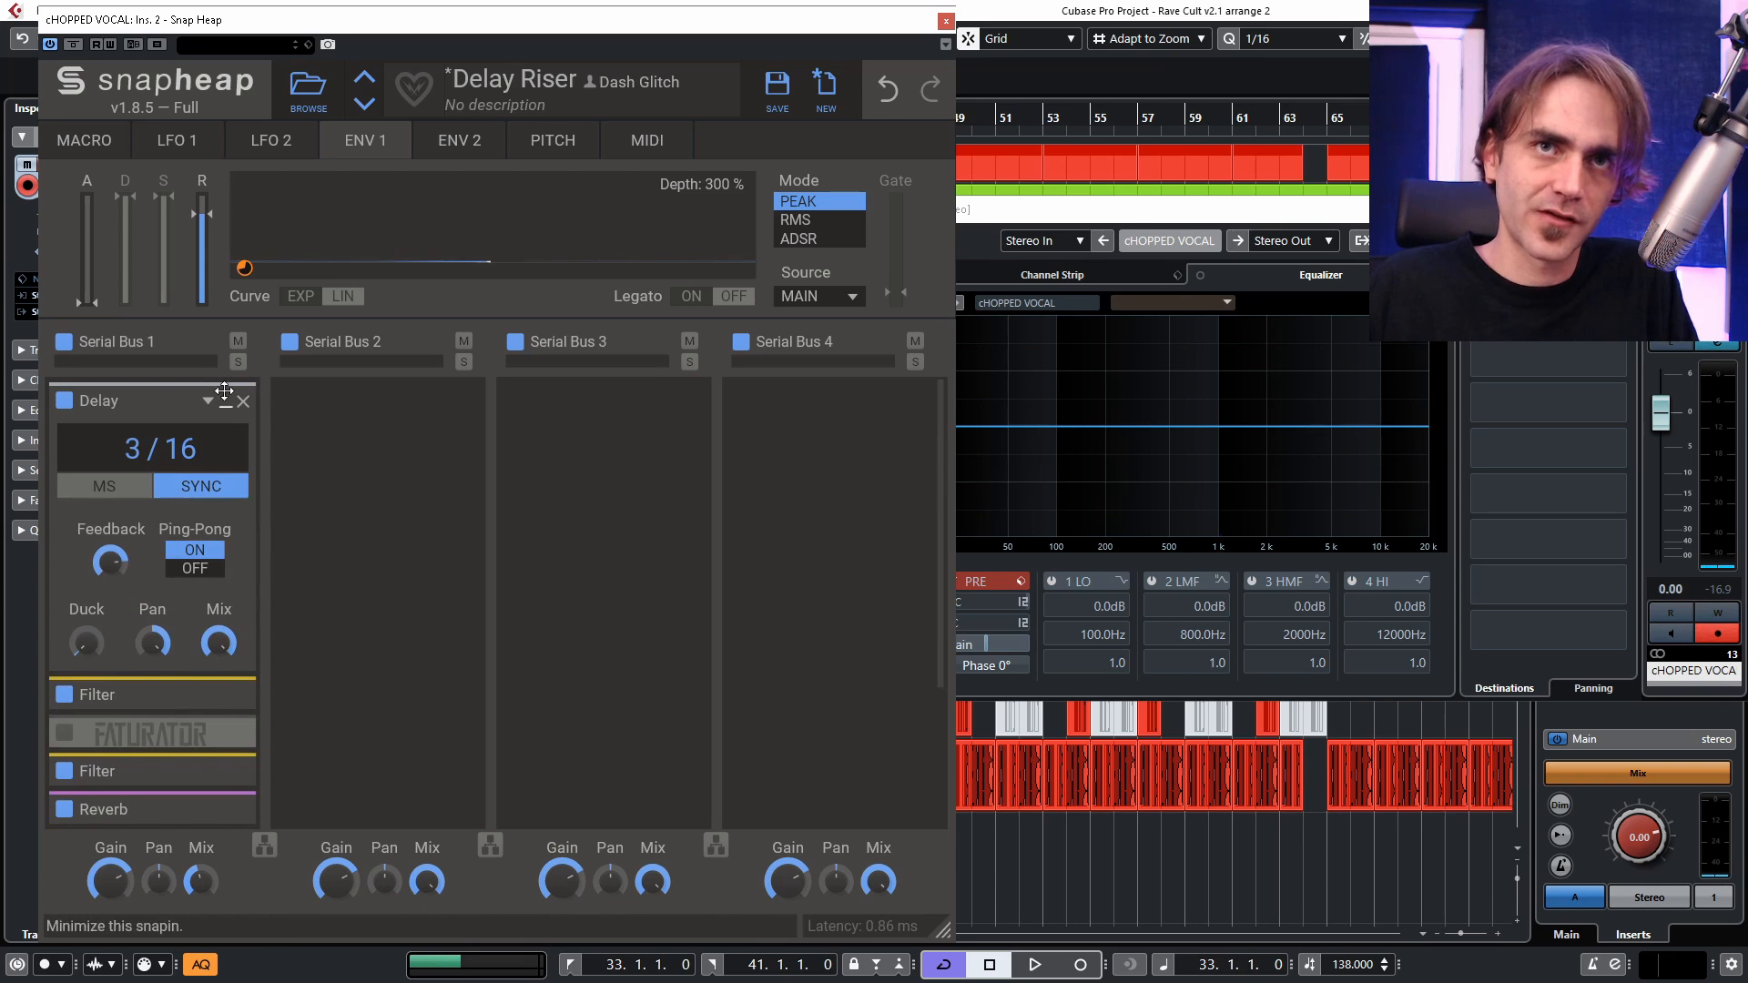
pyautogui.click(226, 411)
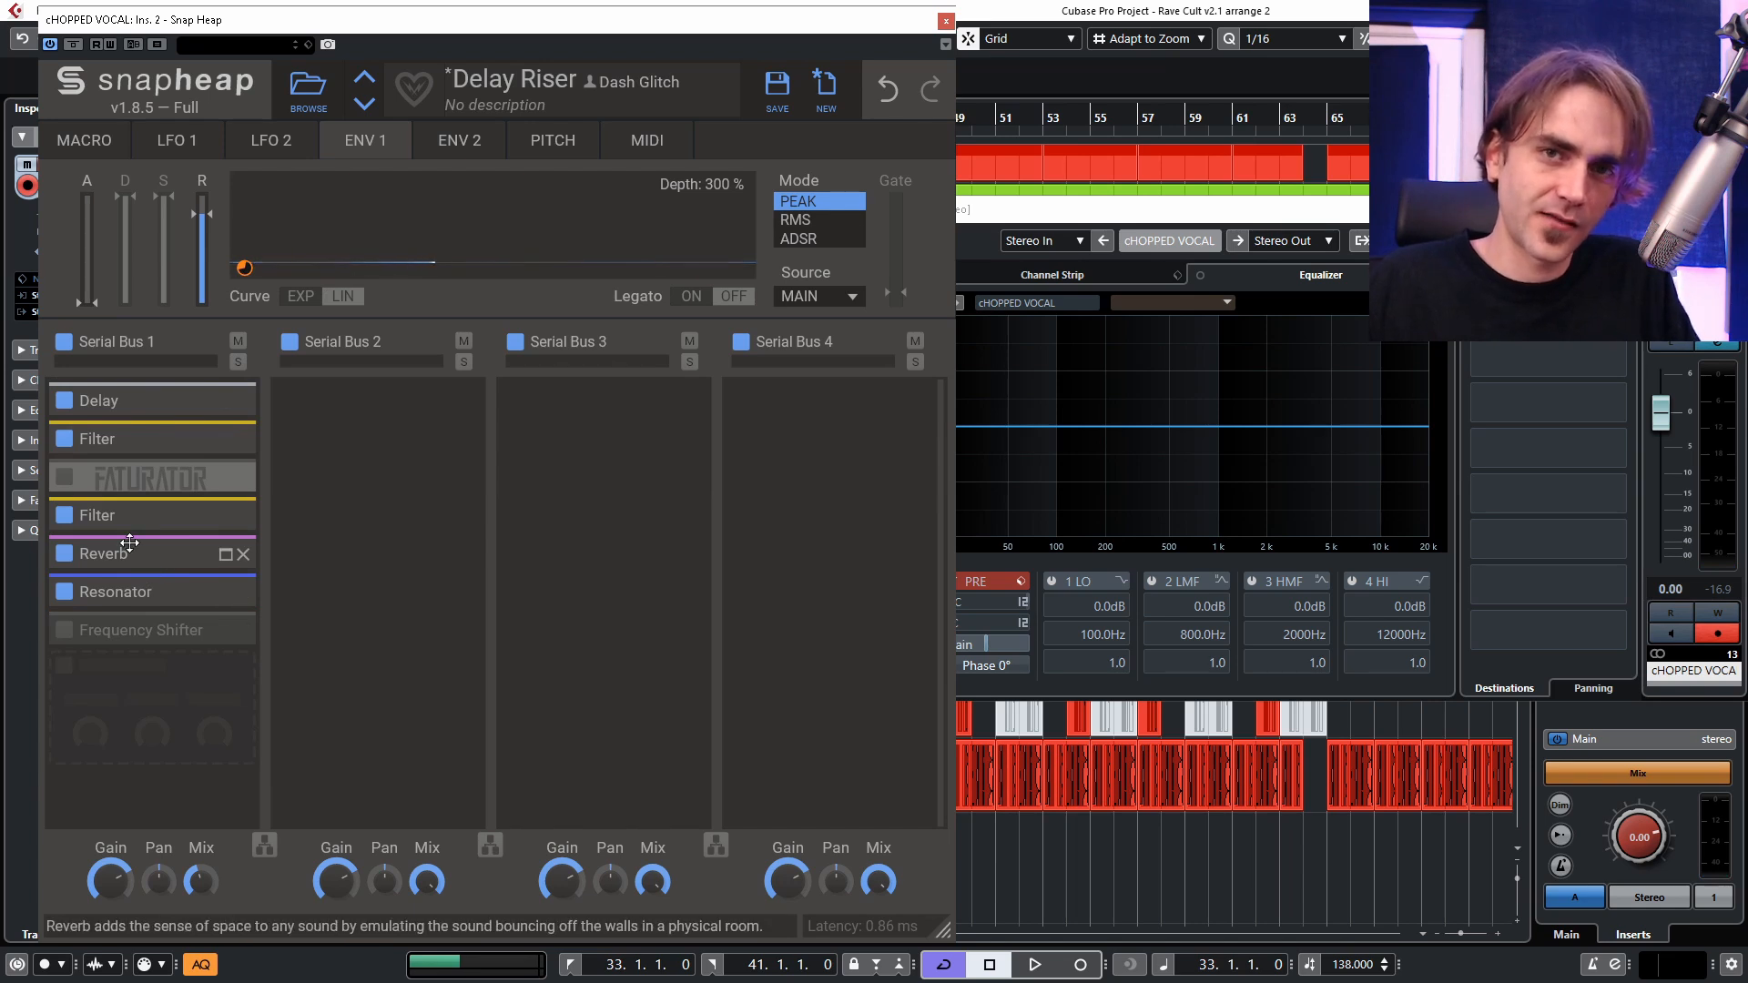
# Lower the Reverb and Resonator mix and raise the Resonator's intensity during playback, collapsing both modules when finished.
pyautogui.press('space')
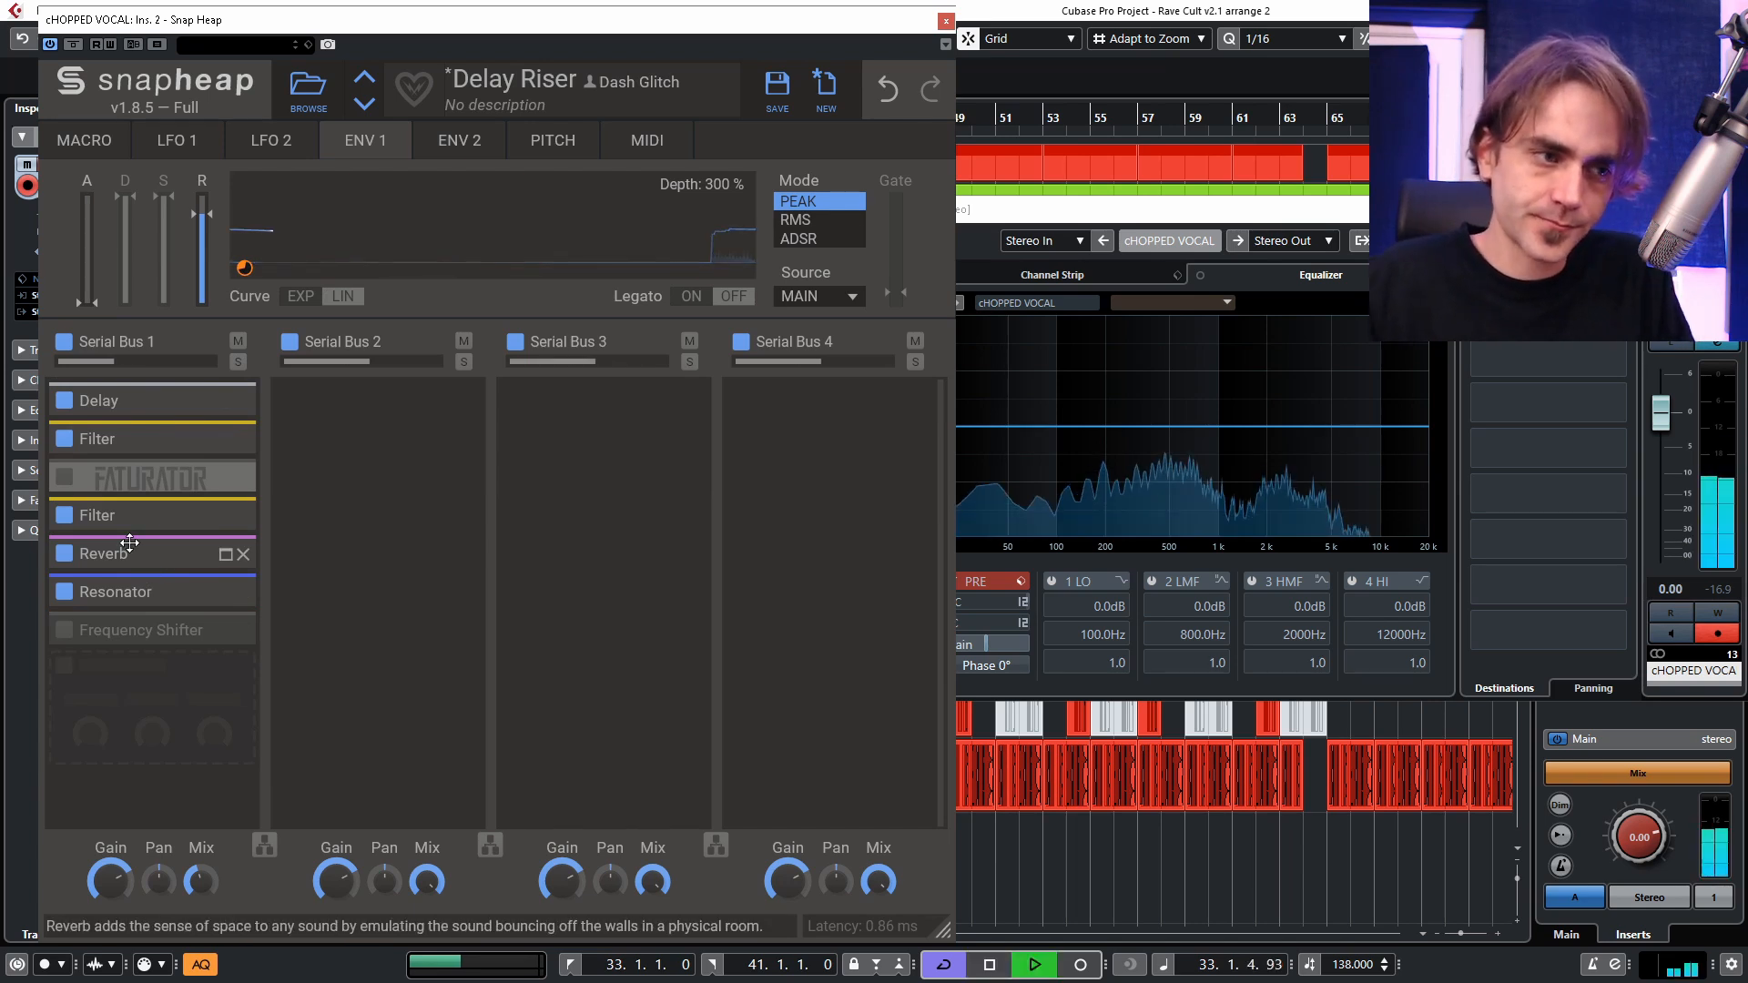
pyautogui.click(226, 554)
pyautogui.click(226, 753)
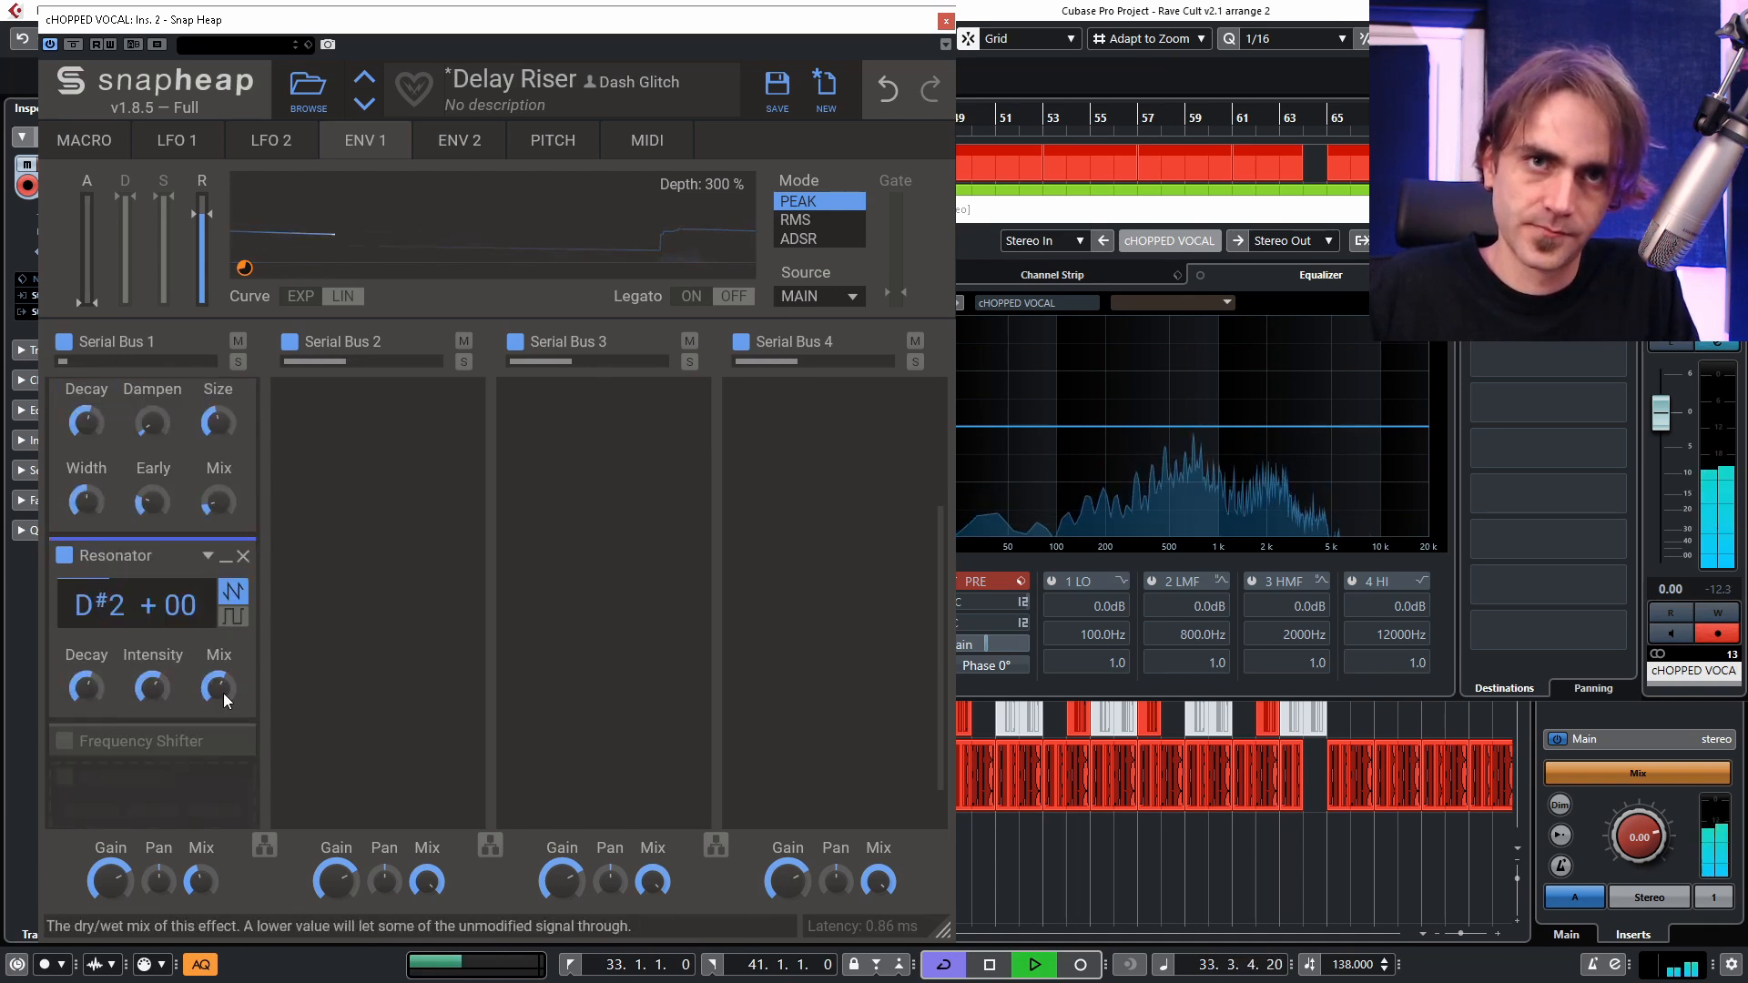
pyautogui.press('space')
pyautogui.press('space')
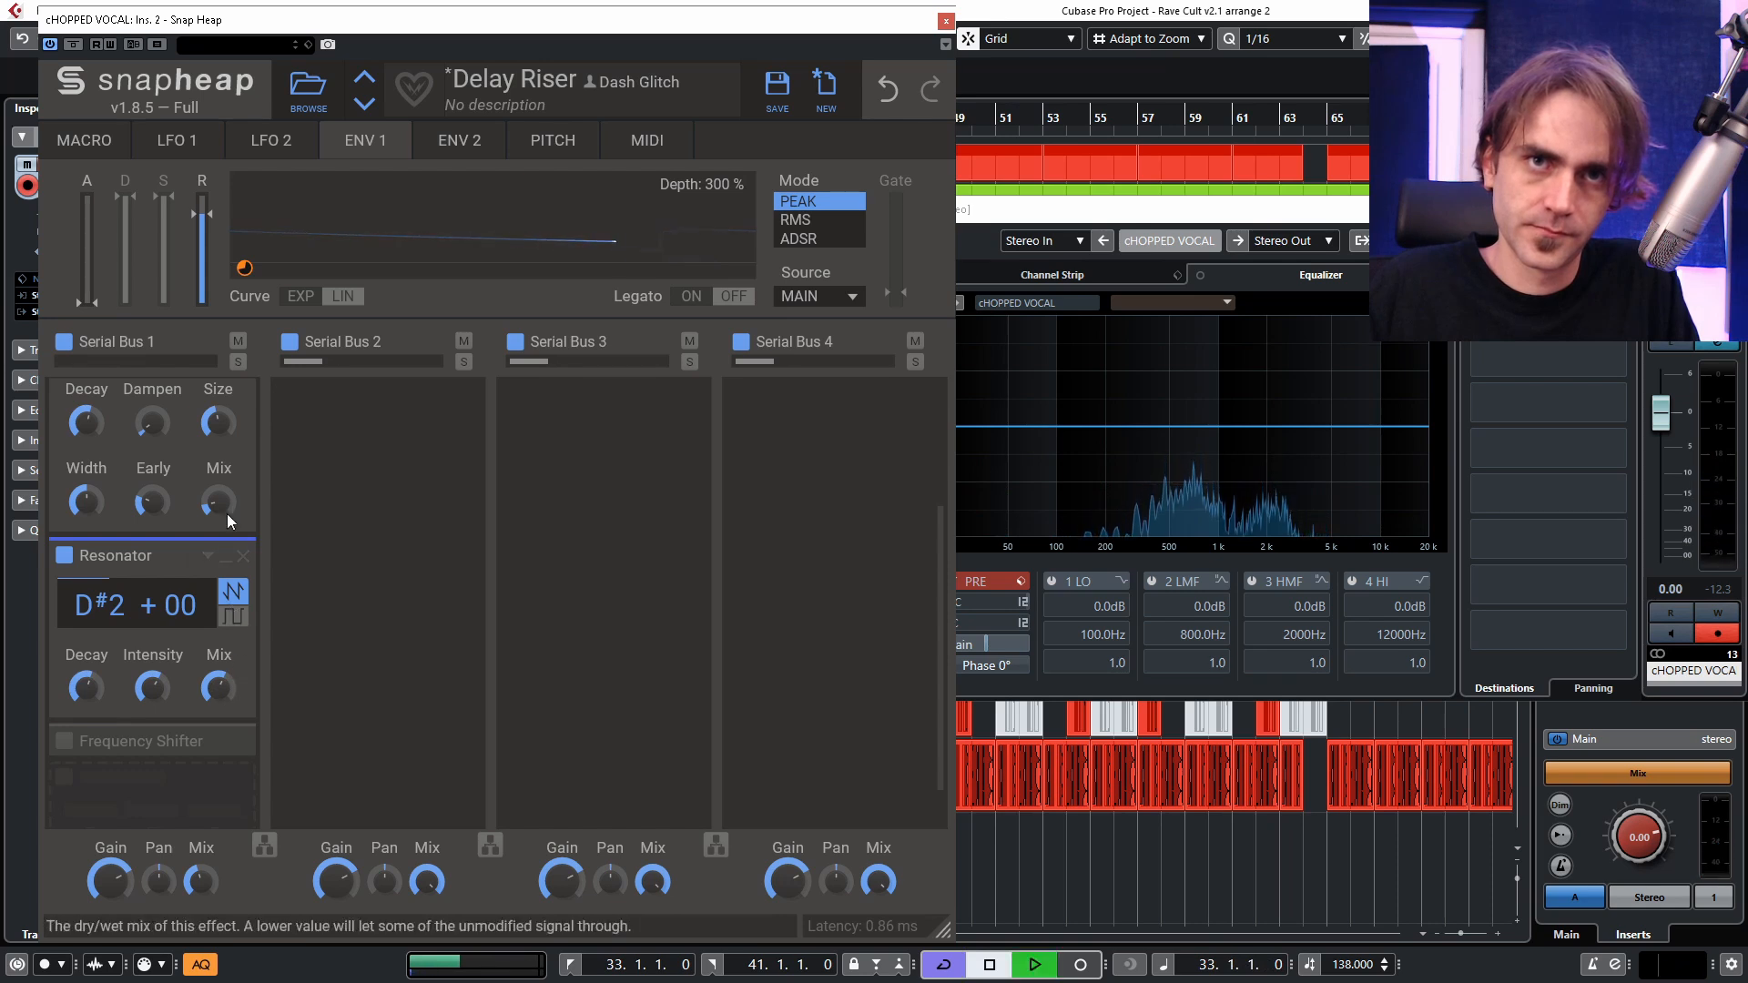
pyautogui.click(226, 556)
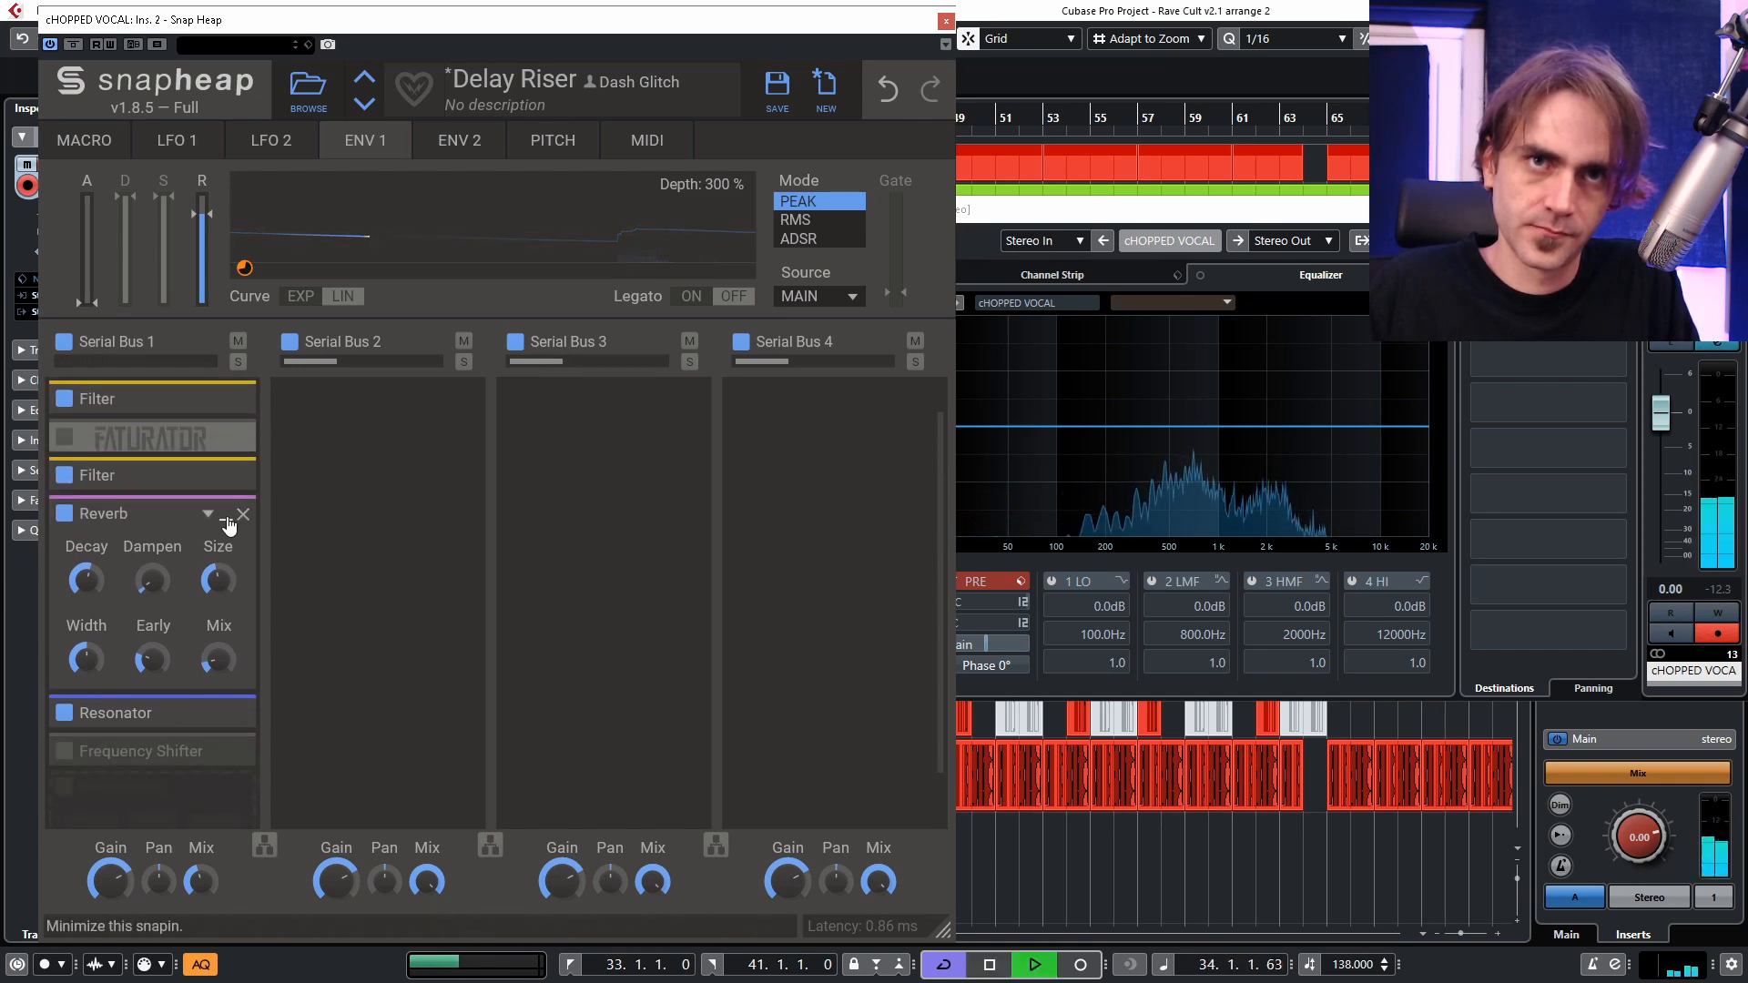
pyautogui.click(224, 526)
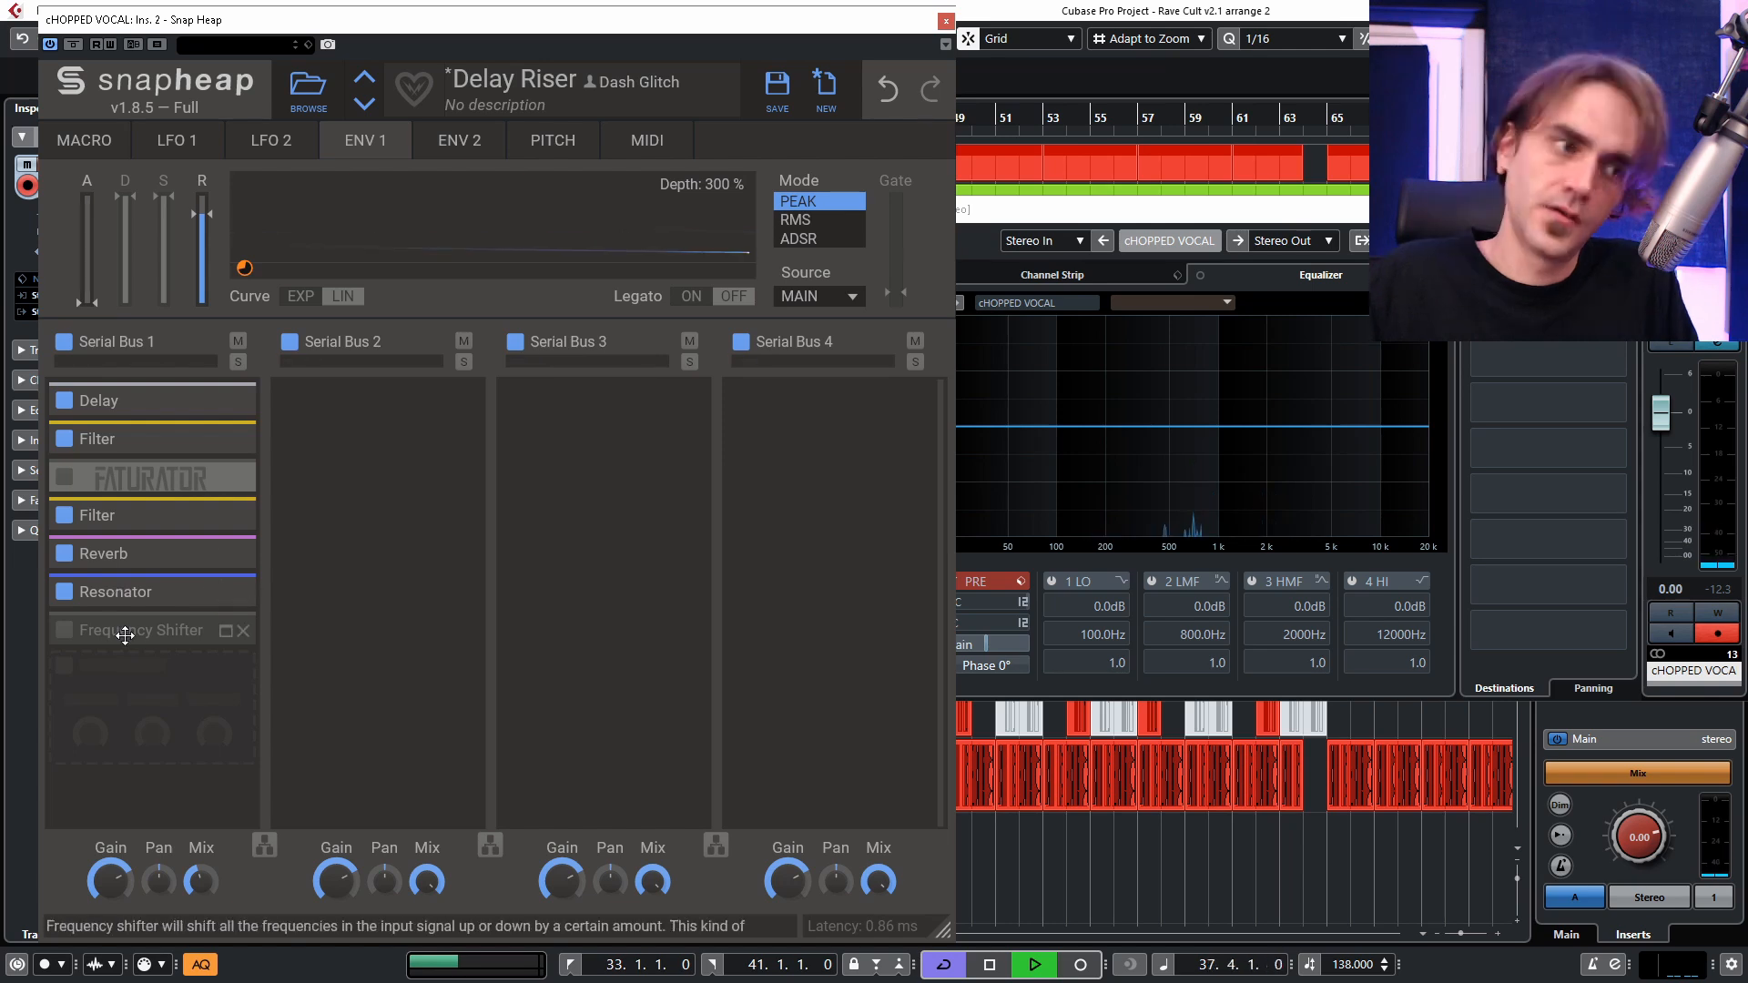
# Insert a band-pass Filter after the Resonator and modulate its cutoff with LFO 1 at 4.75 Hz.
pyautogui.click(100, 627)
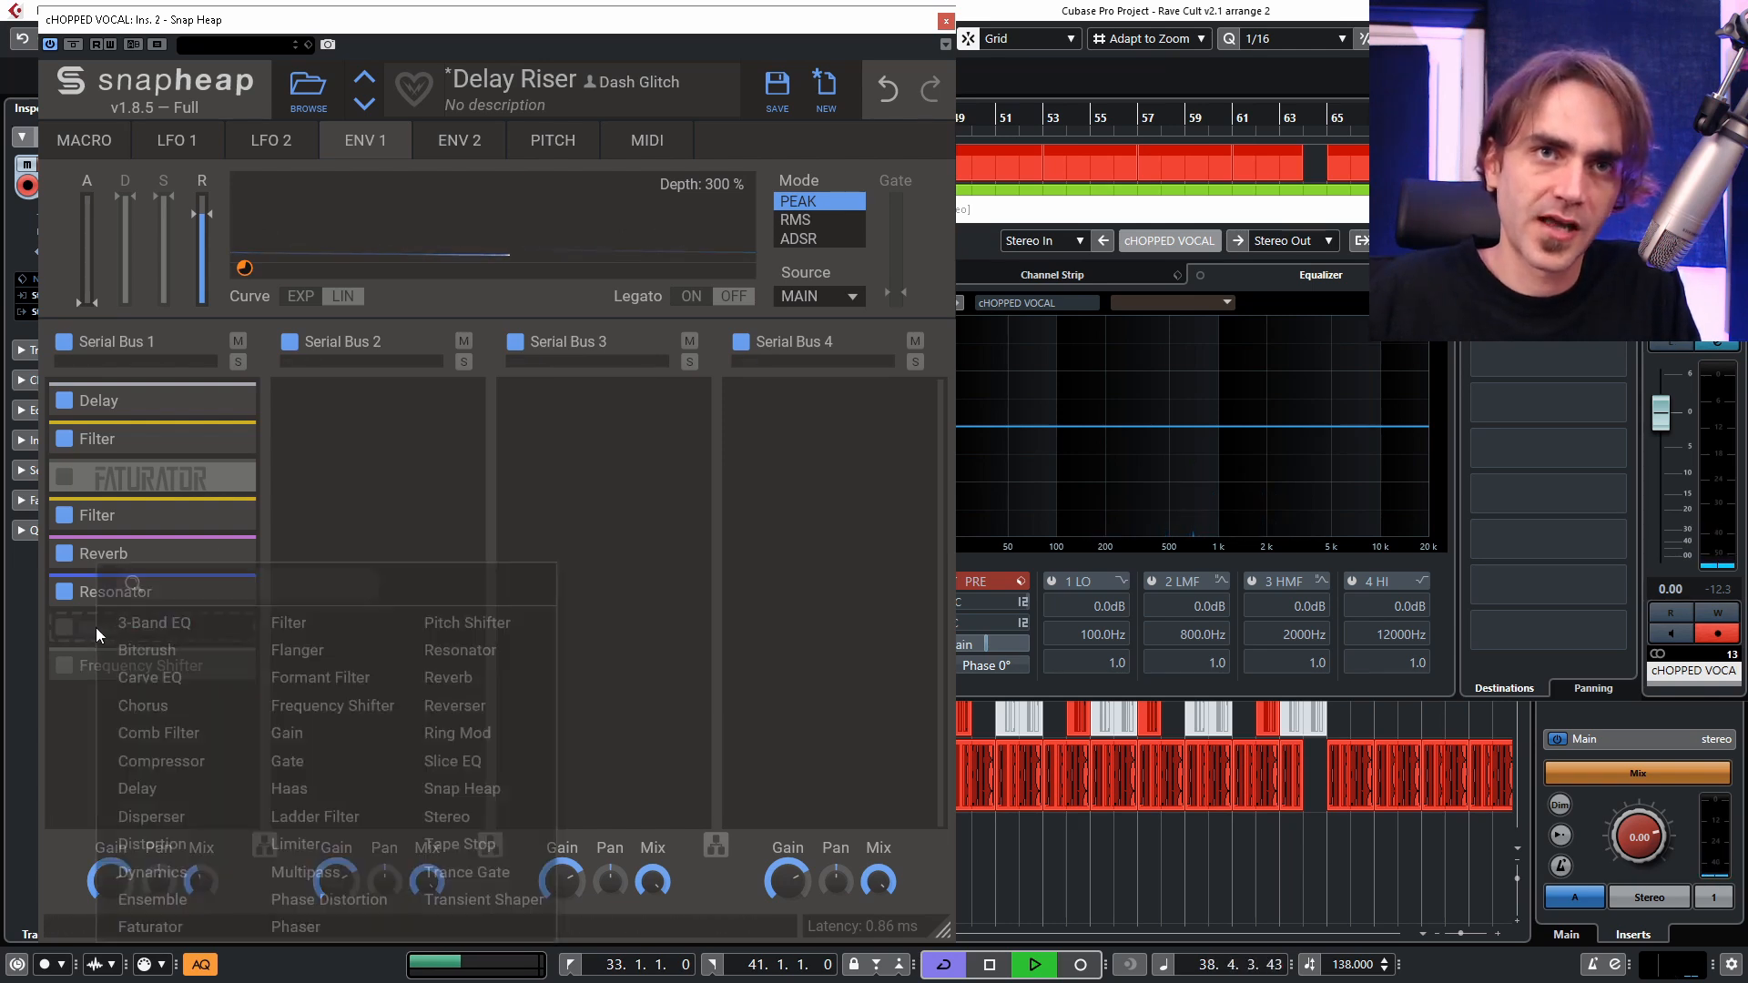
pyautogui.click(289, 638)
pyautogui.scroll(-3, 147, 652)
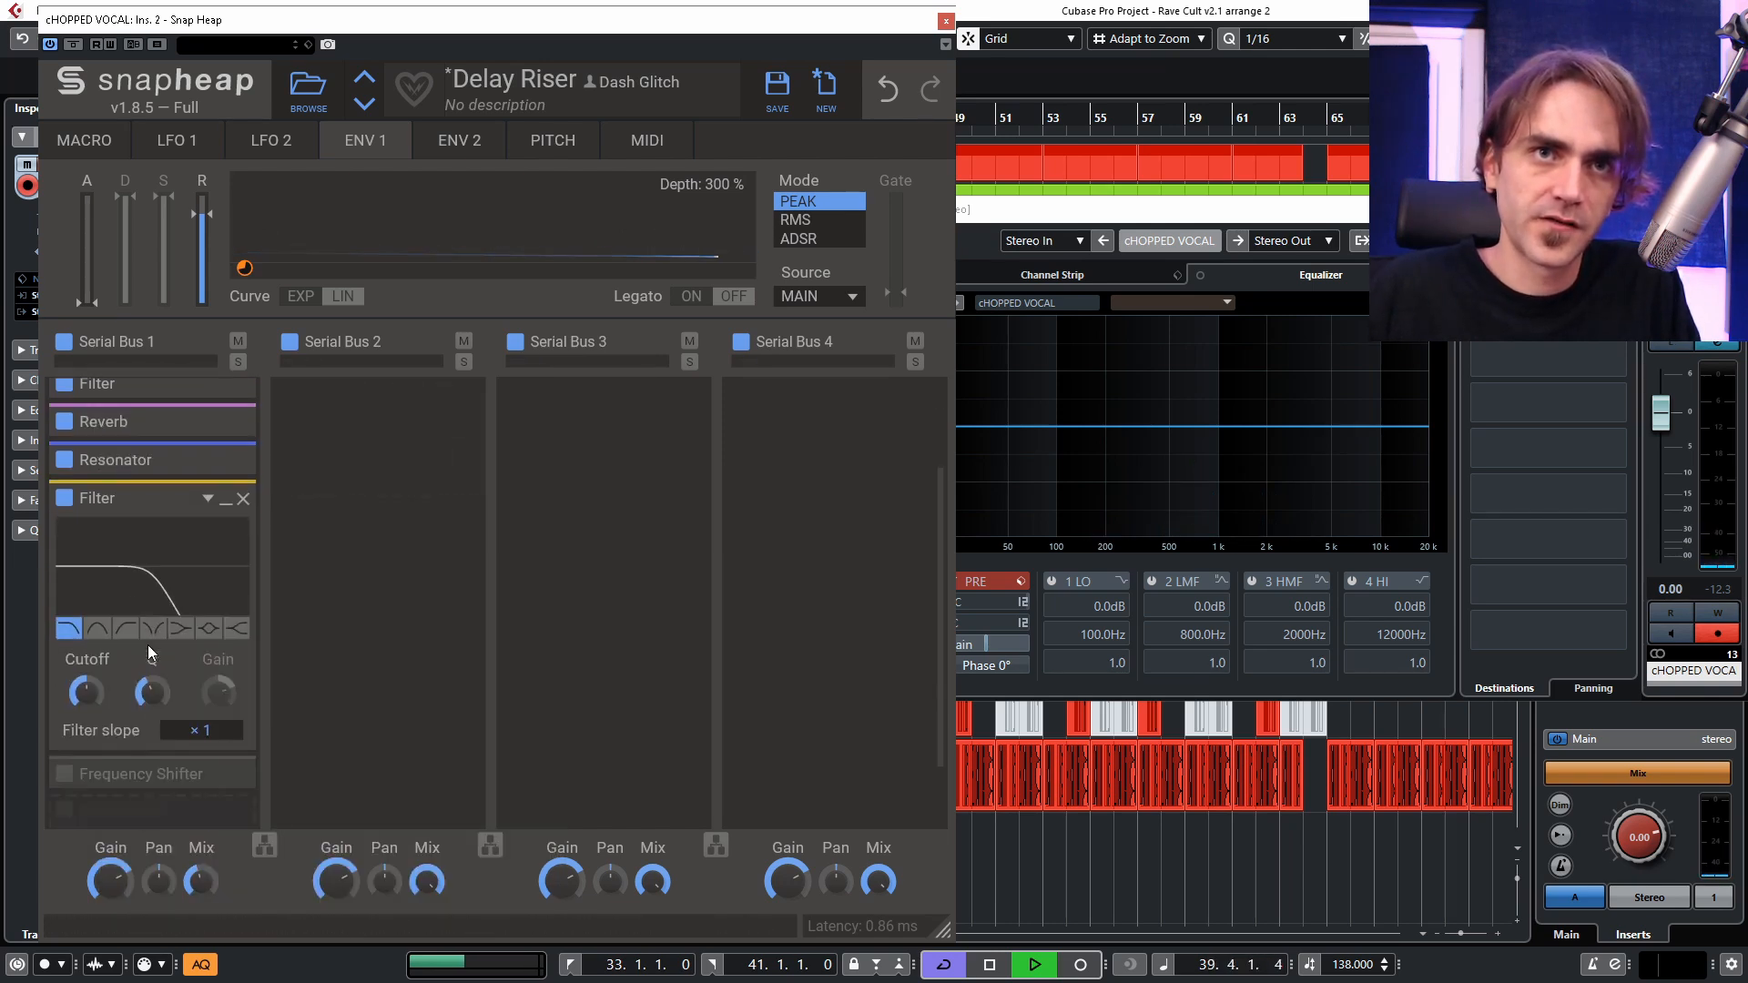
pyautogui.click(100, 631)
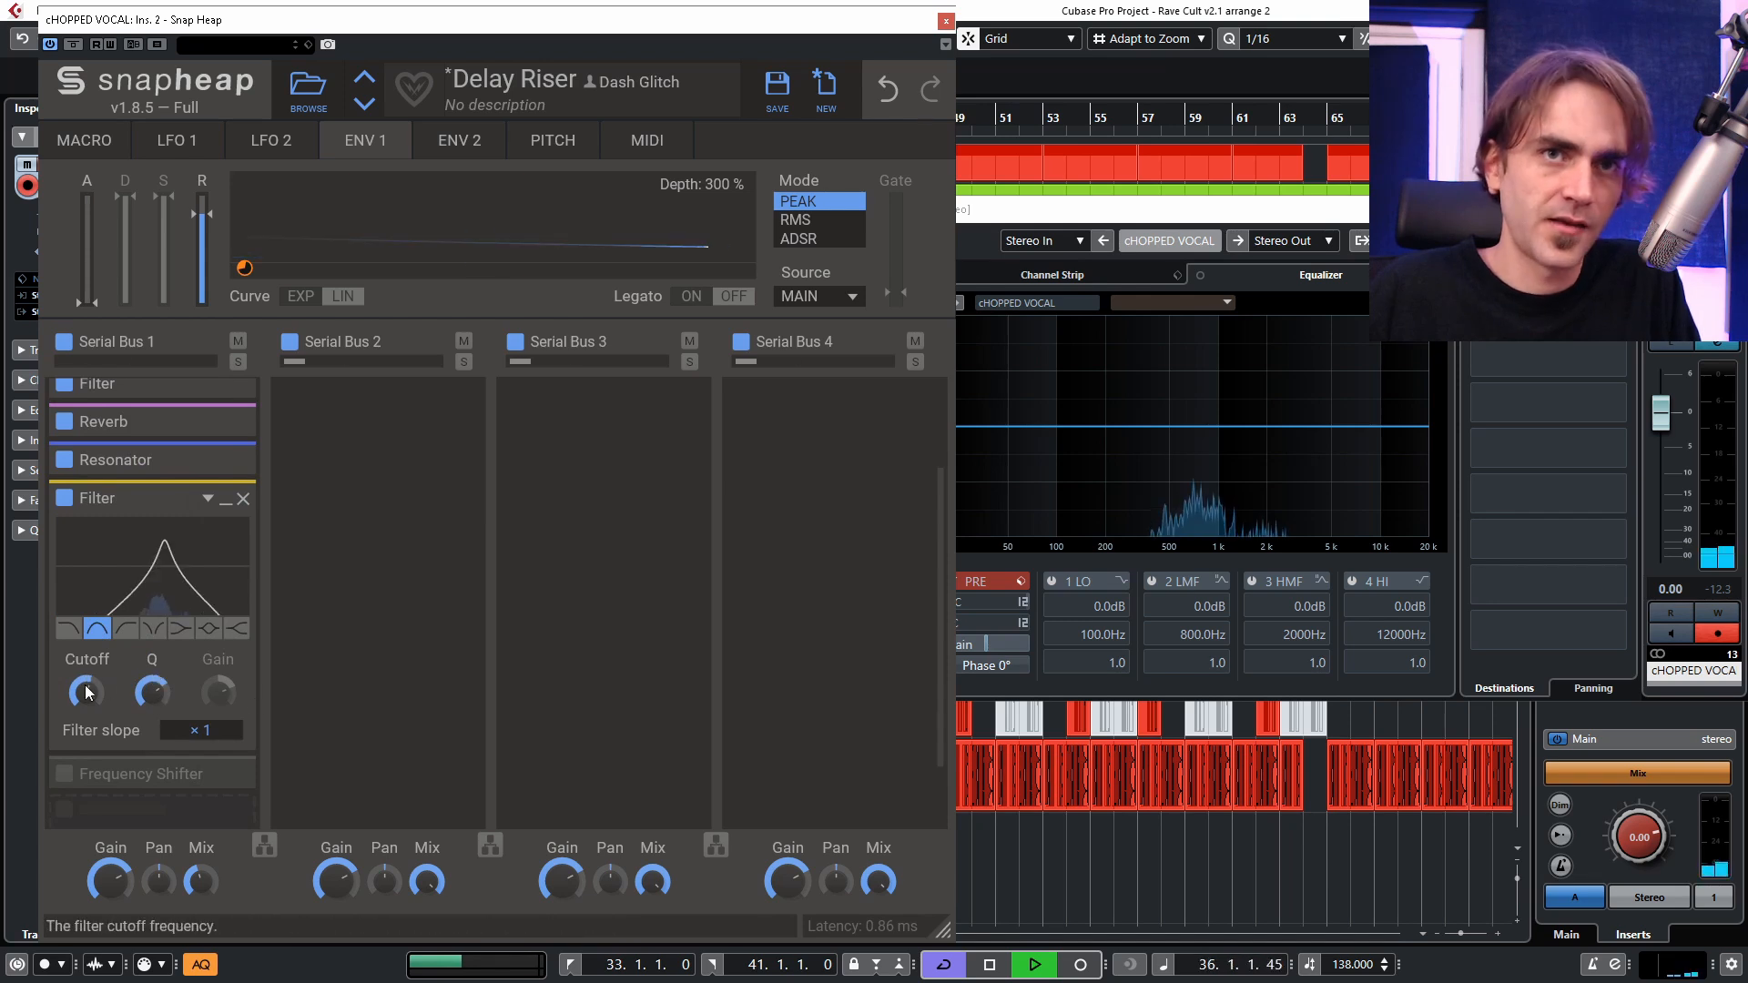
pyautogui.click(177, 141)
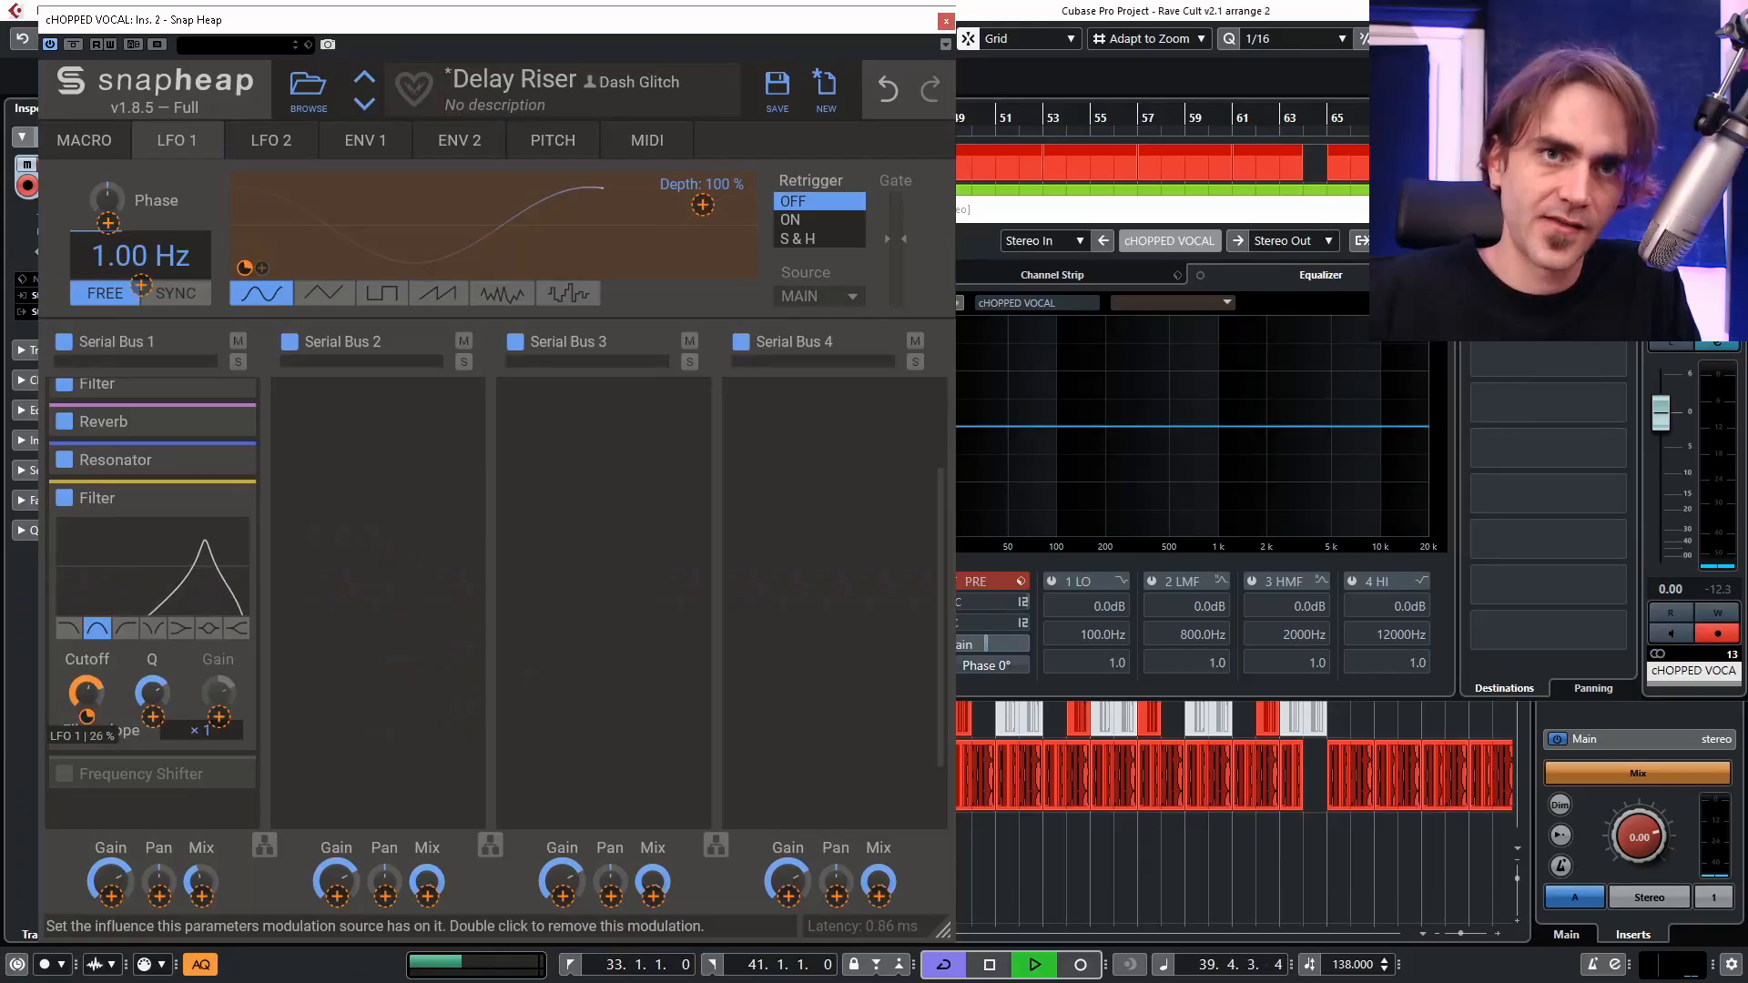
pyautogui.moveTo(123, 253); pyautogui.dragTo(123, 182)
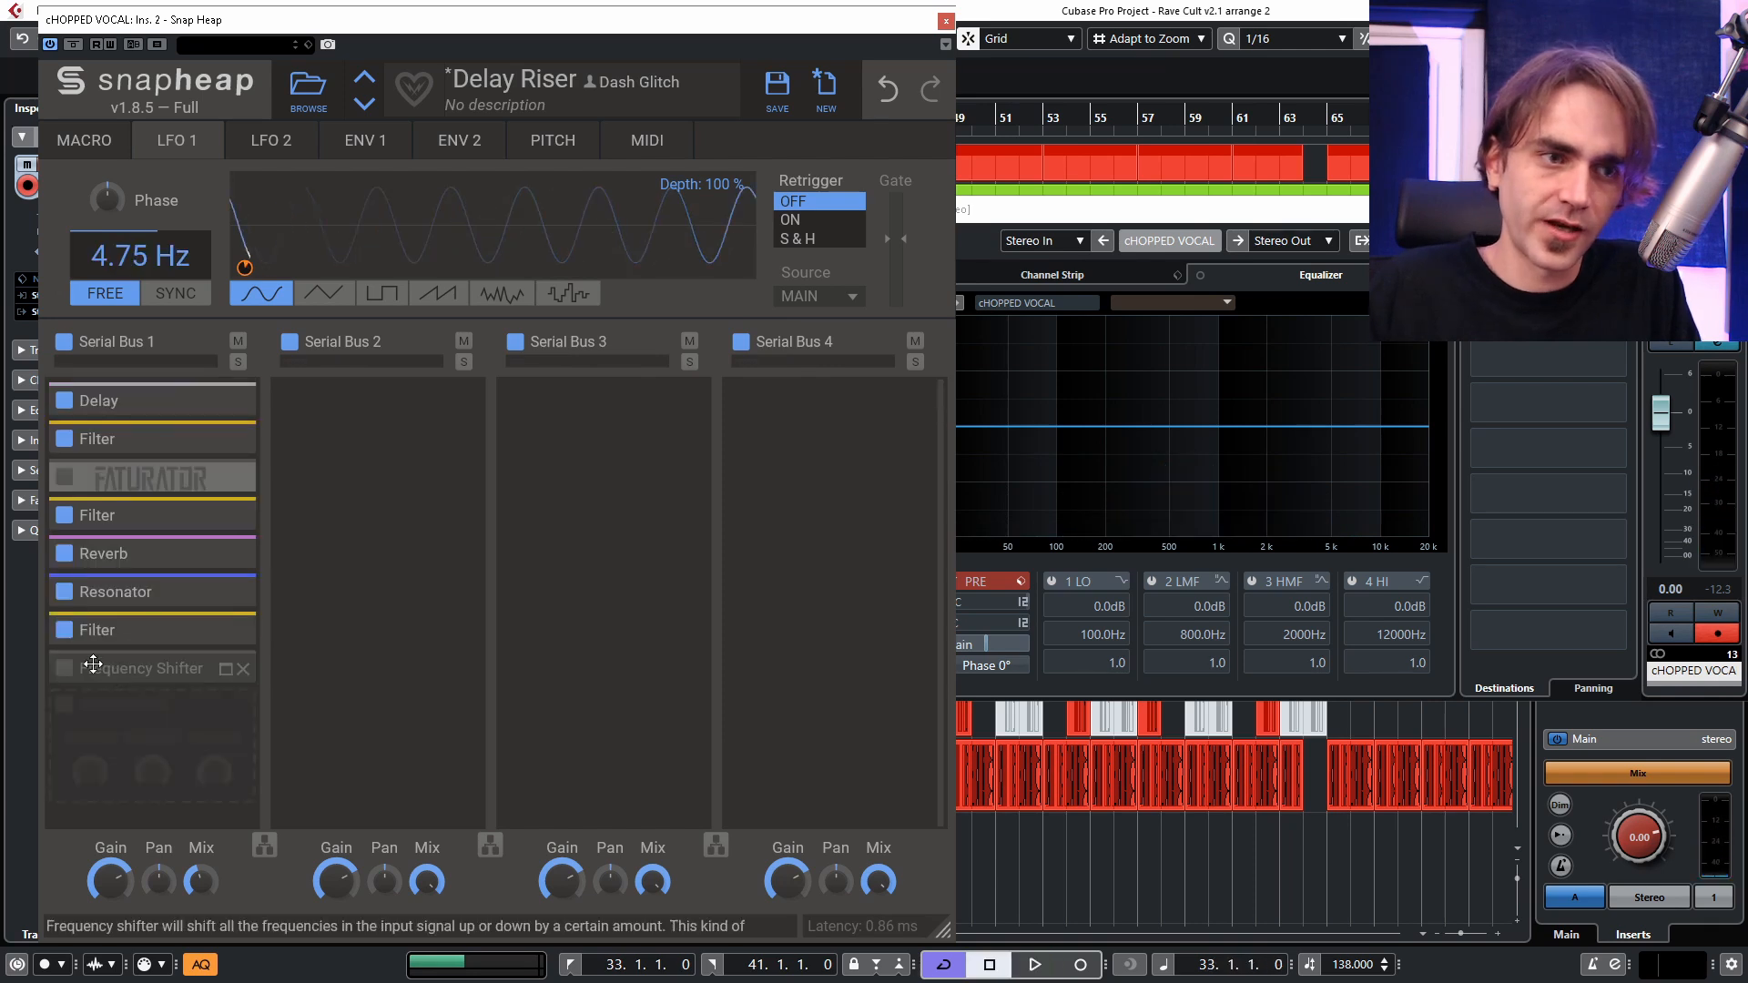
# Insert a second Delay after the band-pass Filter, synced to 3/16 with ping-pong on, and play the loop.
pyautogui.click(122, 672)
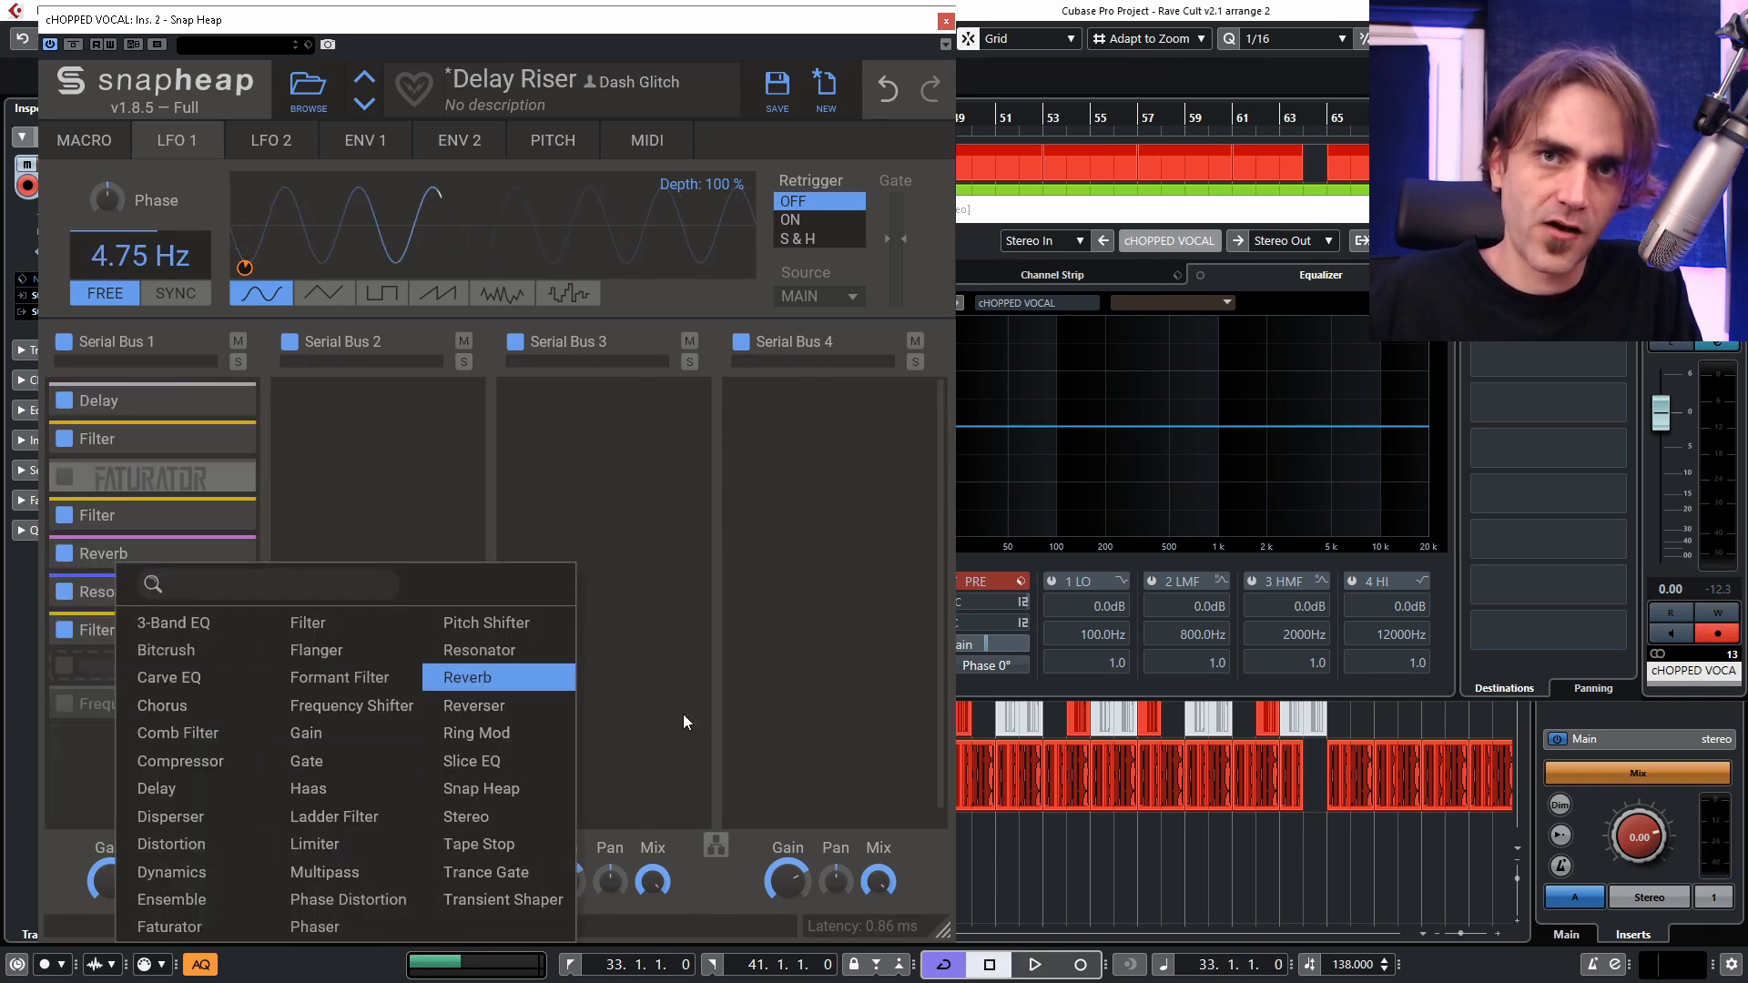
pyautogui.click(156, 788)
pyautogui.click(197, 492)
pyautogui.click(193, 554)
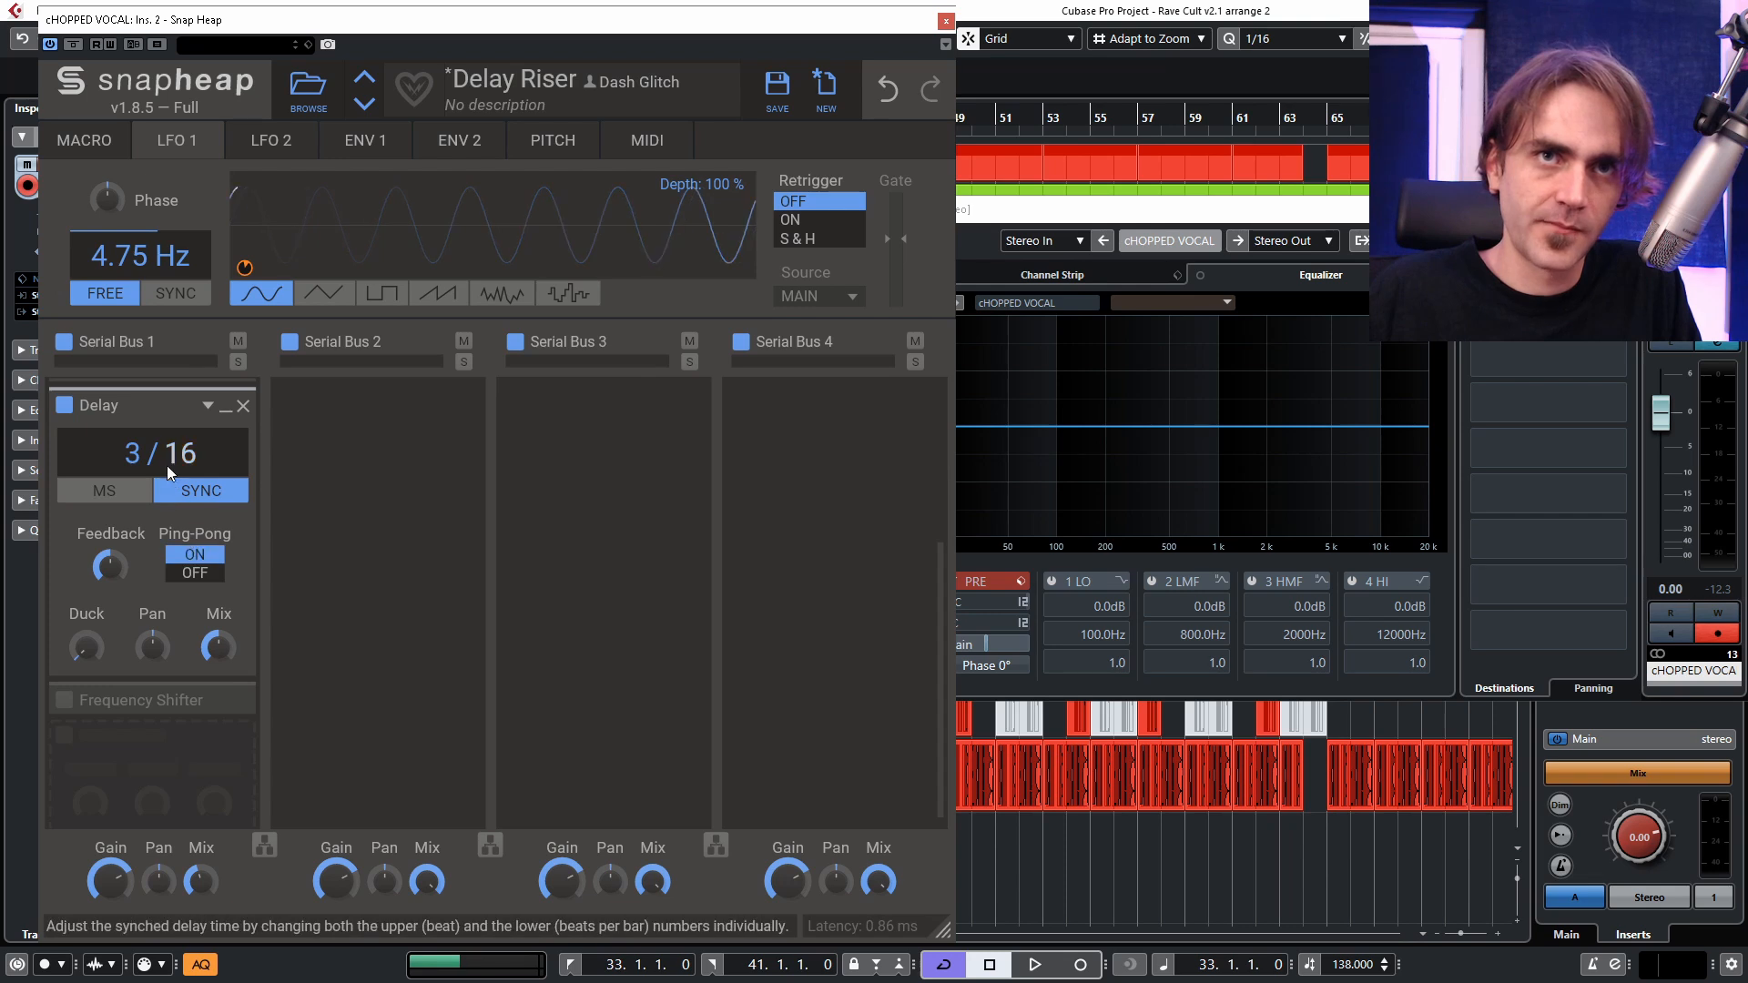
pyautogui.scroll(-1, 168, 465)
pyautogui.scroll(1, 149, 457)
pyautogui.press('space')
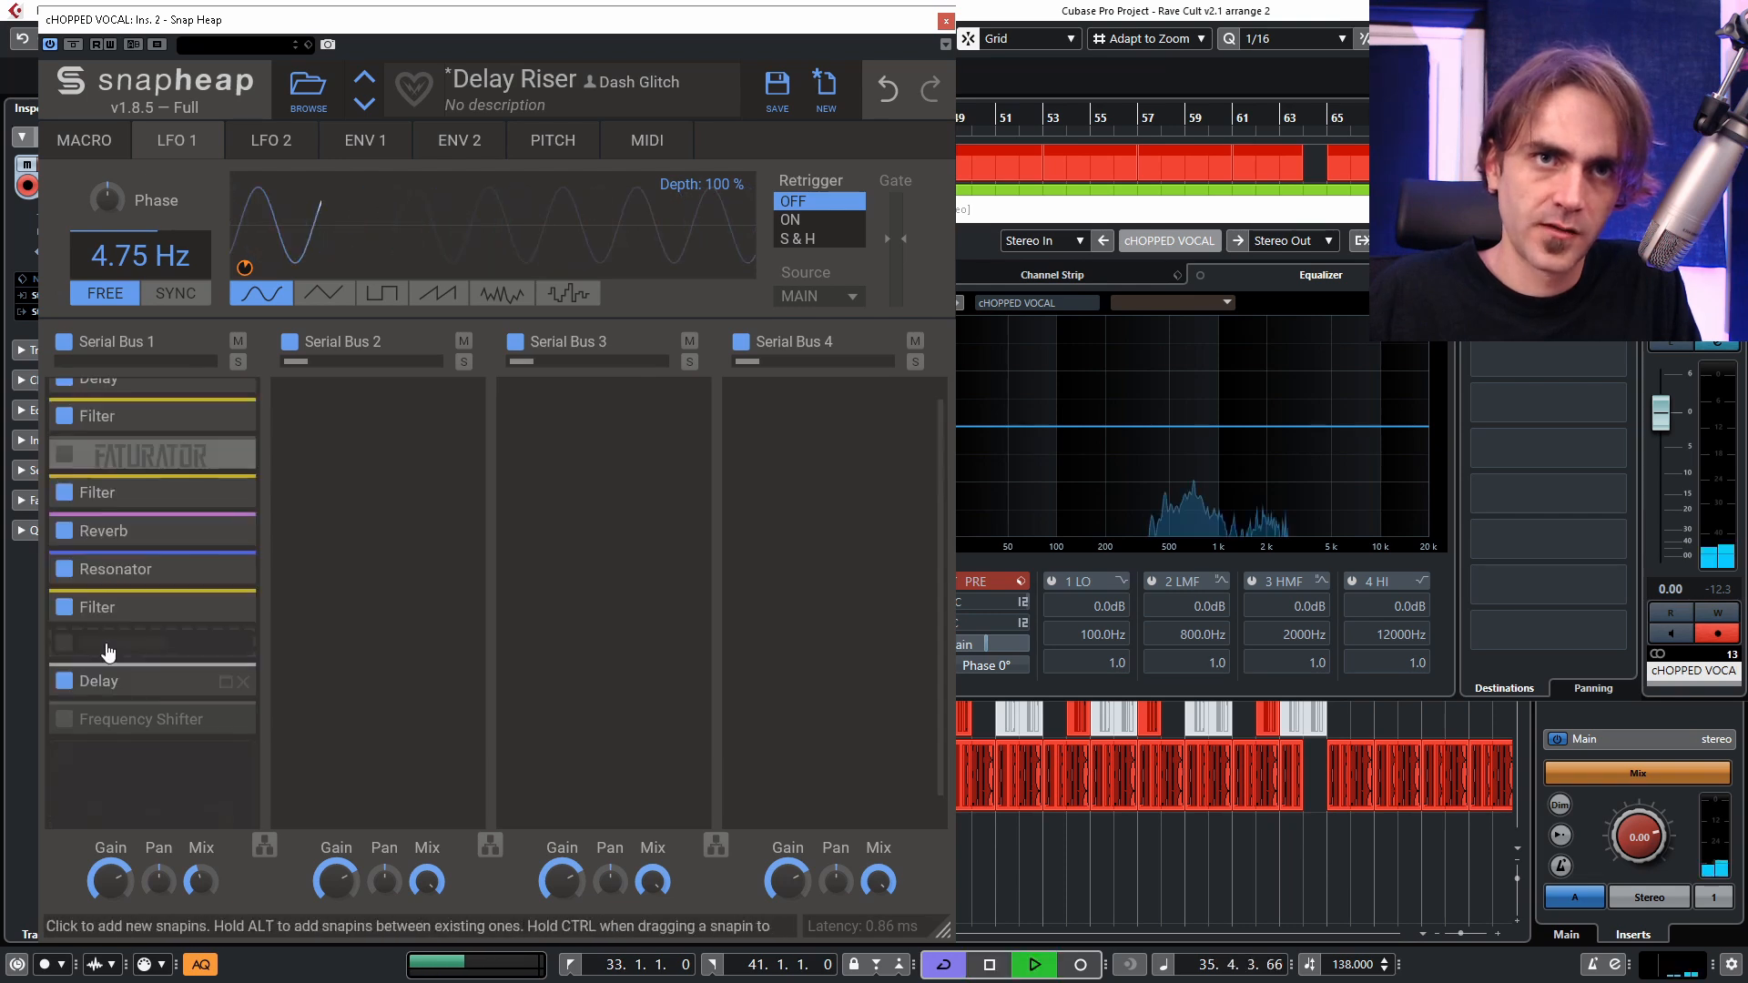
# Insert another Reverb after the second Delay, ahead of the Frequency Shifter.
pyautogui.click(96, 680)
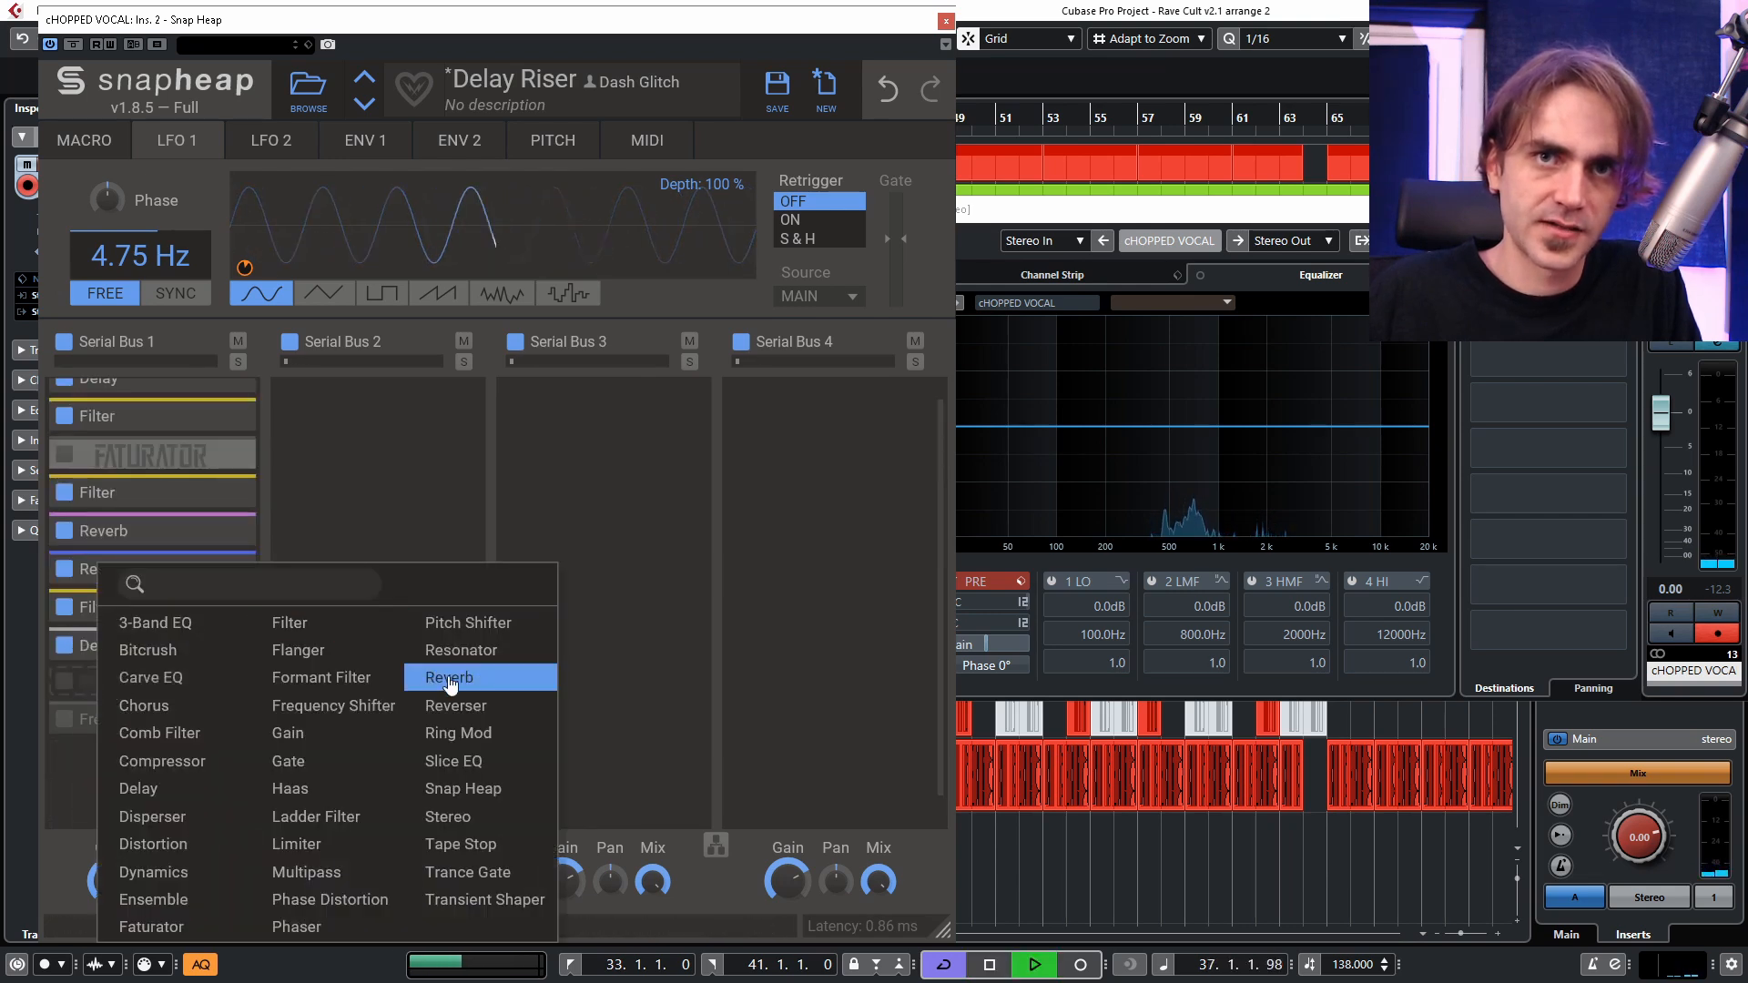
pyautogui.click(448, 679)
pyautogui.press('space')
# Audition the chain with the Frequency Shifter enabled, bypass it again, and turn on the Faturator.
pyautogui.click(64, 688)
pyautogui.press('space')
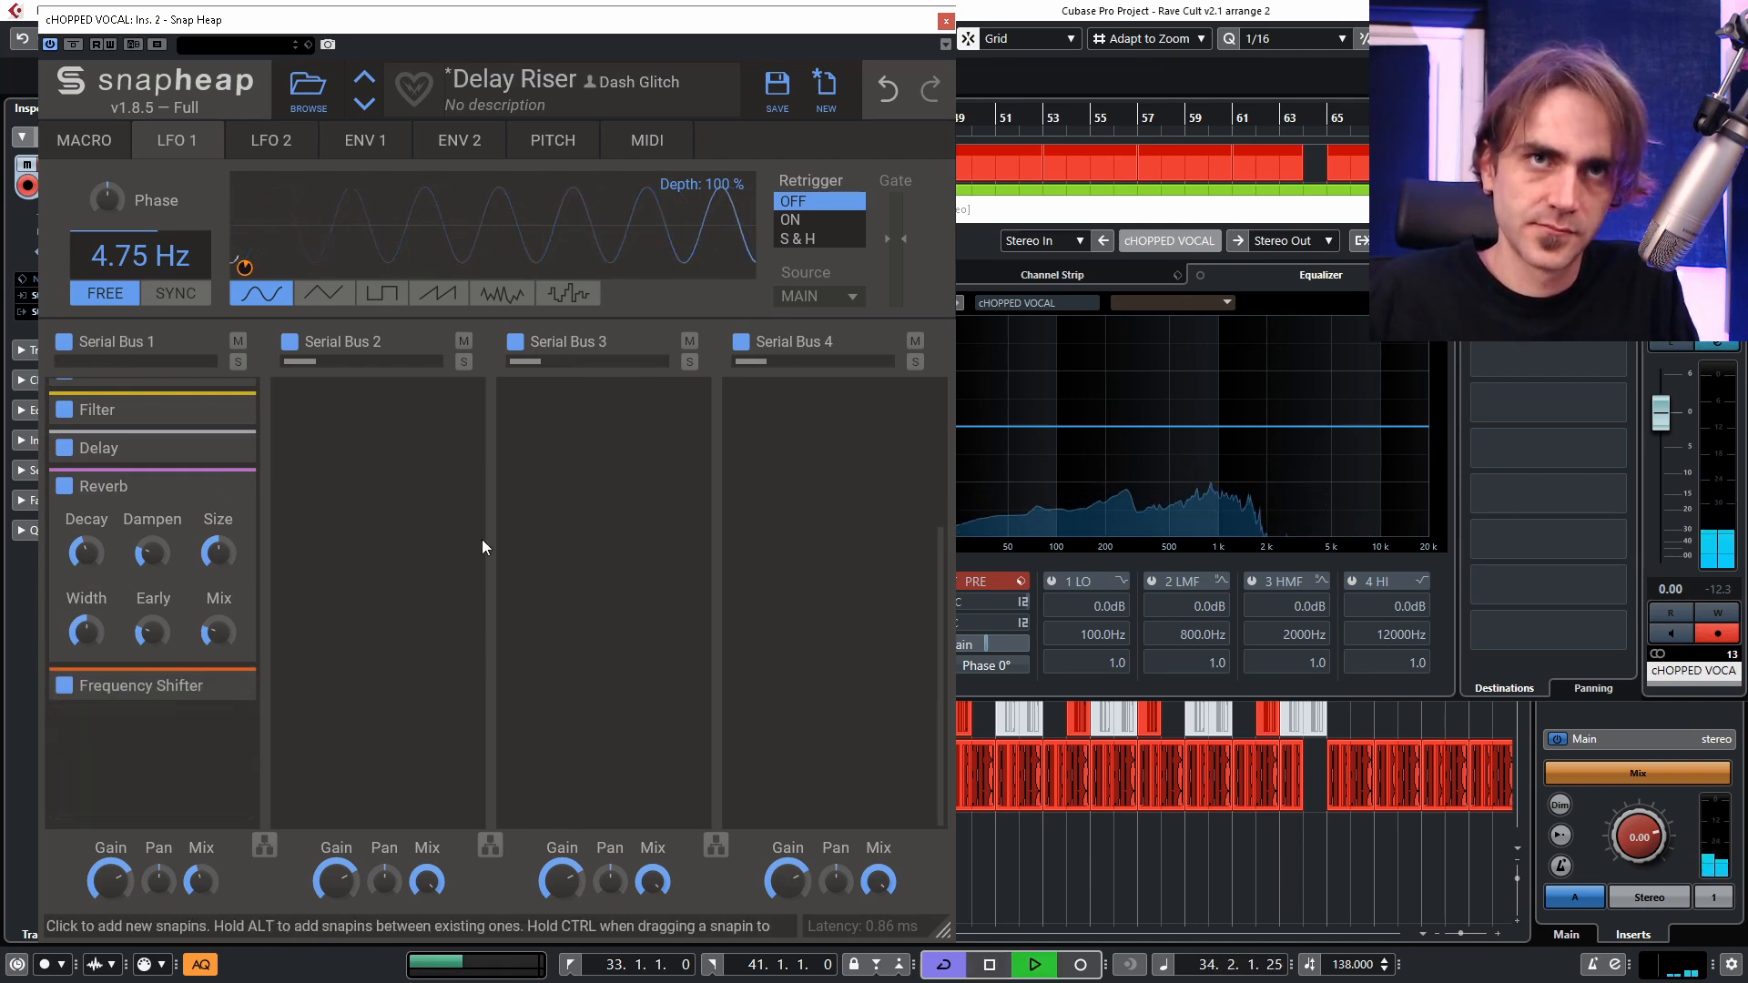
pyautogui.press('space')
pyautogui.click(64, 685)
pyautogui.press('space')
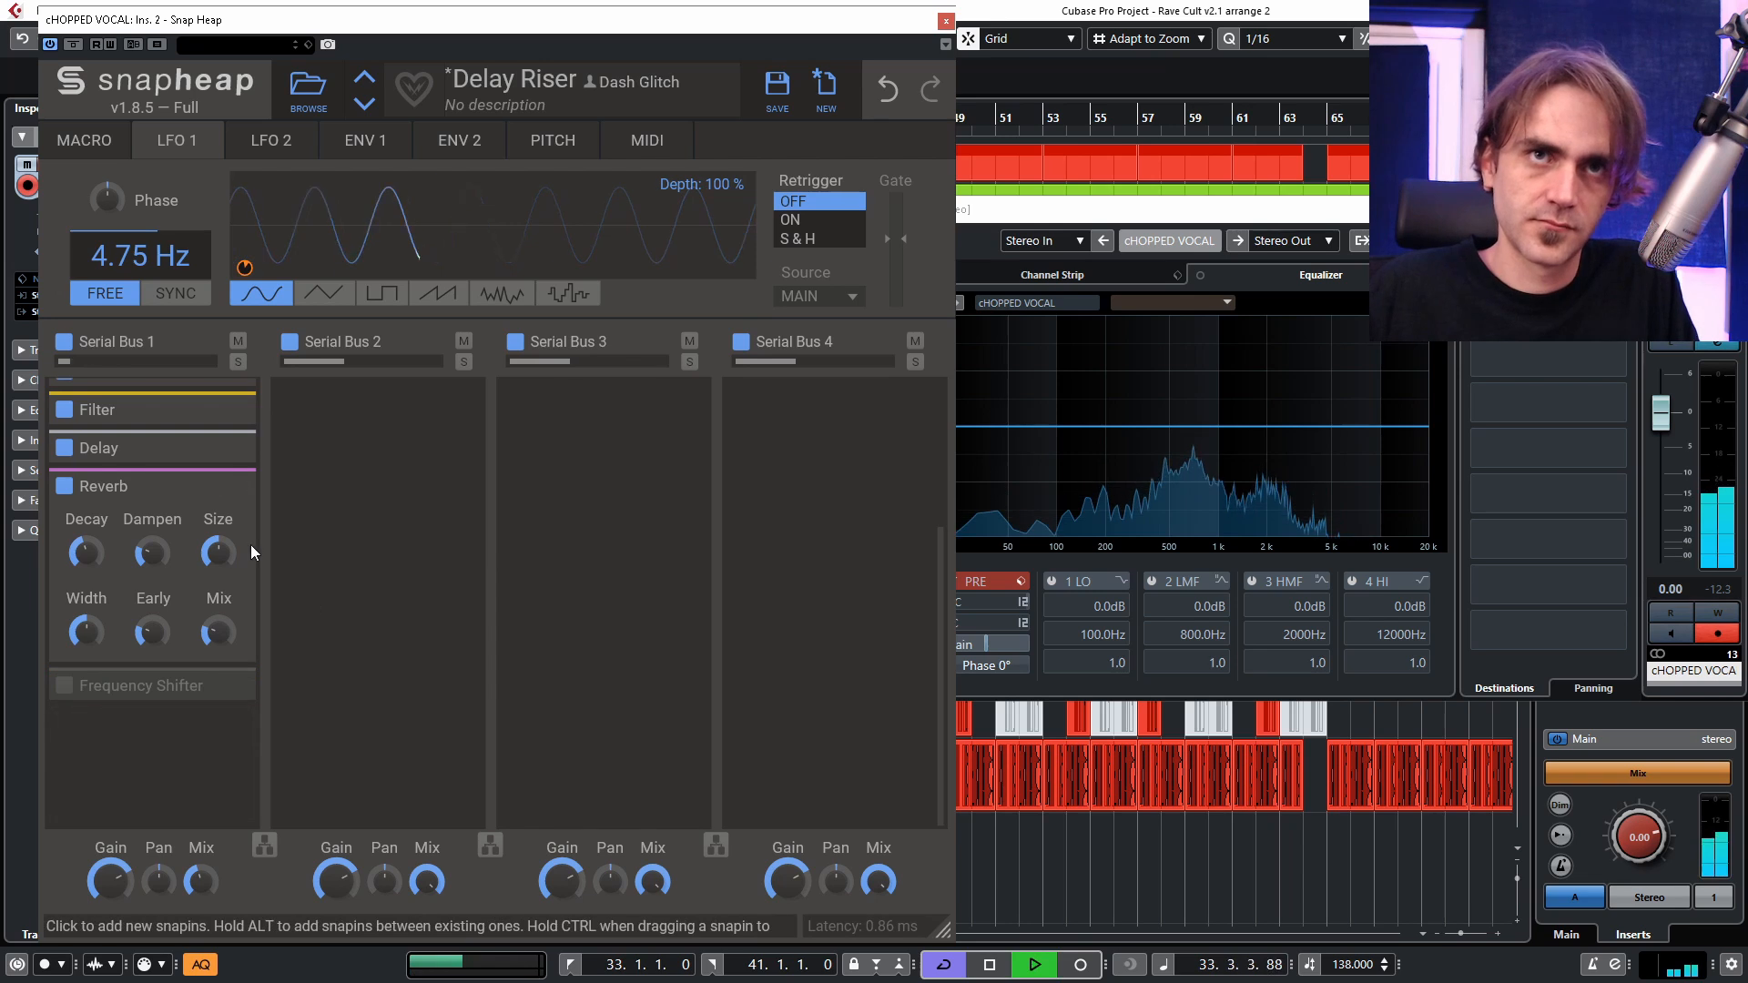
pyautogui.scroll(5, 166, 635)
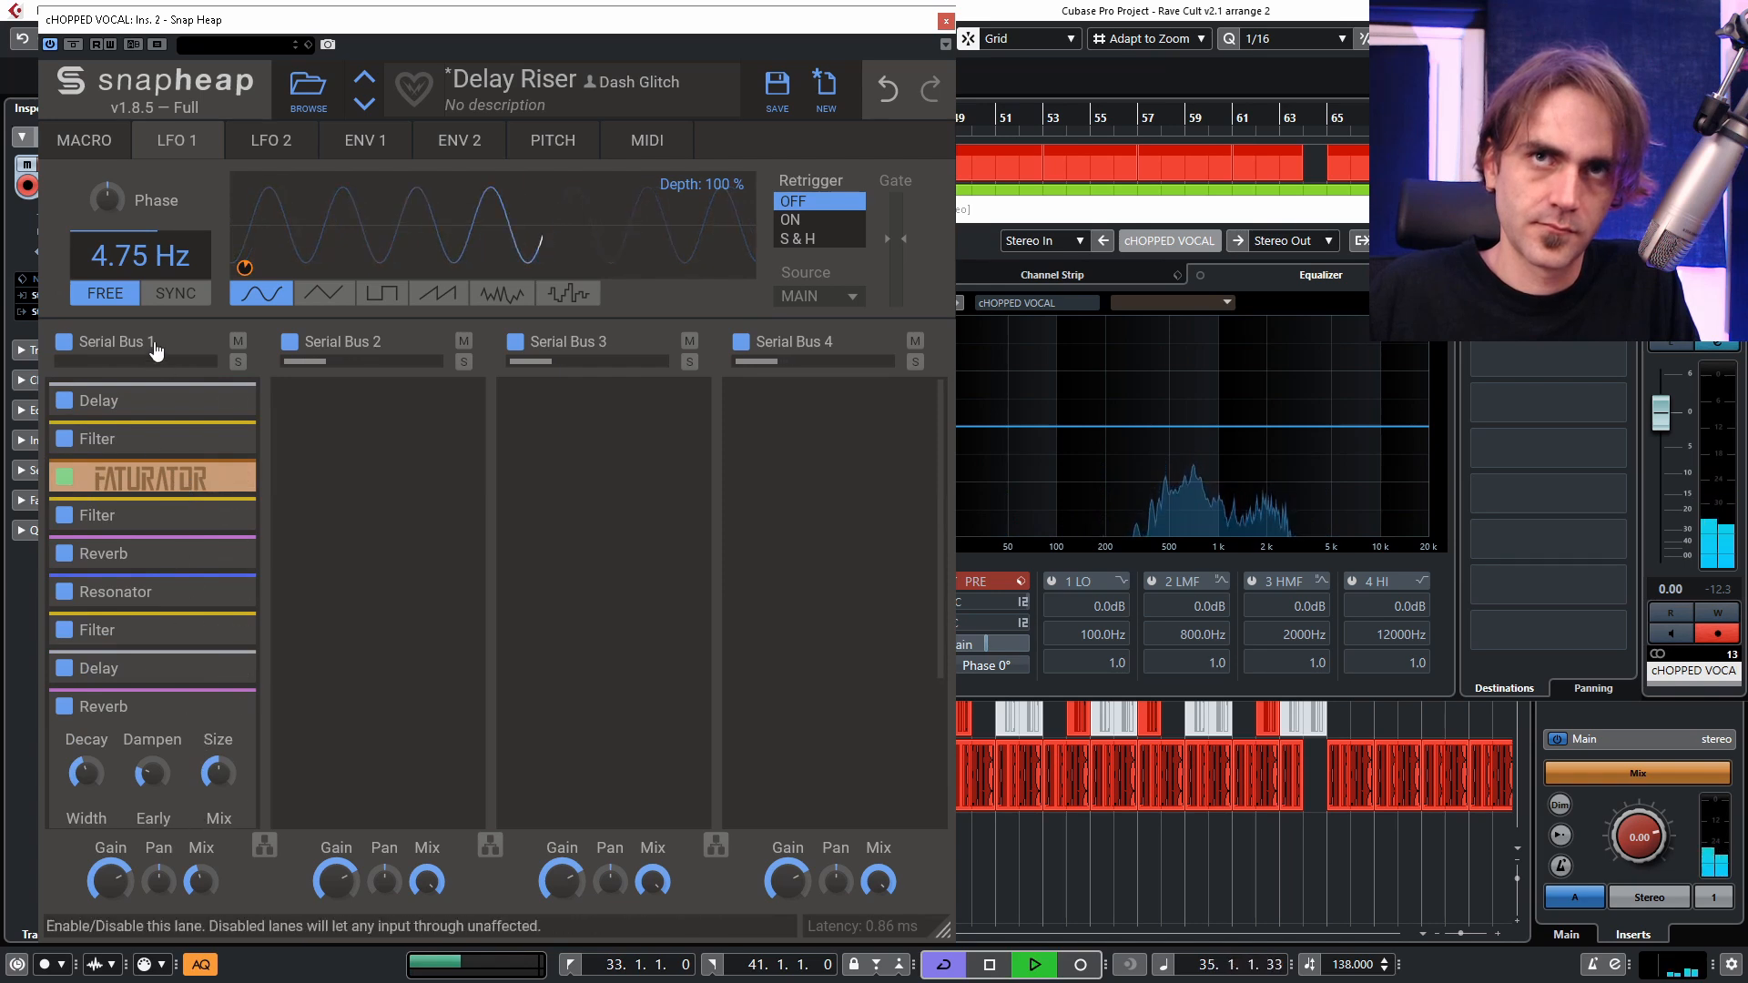
# Assign Macro 1 to the output mix of Serial Bus 1.
pyautogui.click(84, 139)
pyautogui.moveTo(130, 209); pyautogui.dragTo(203, 879)
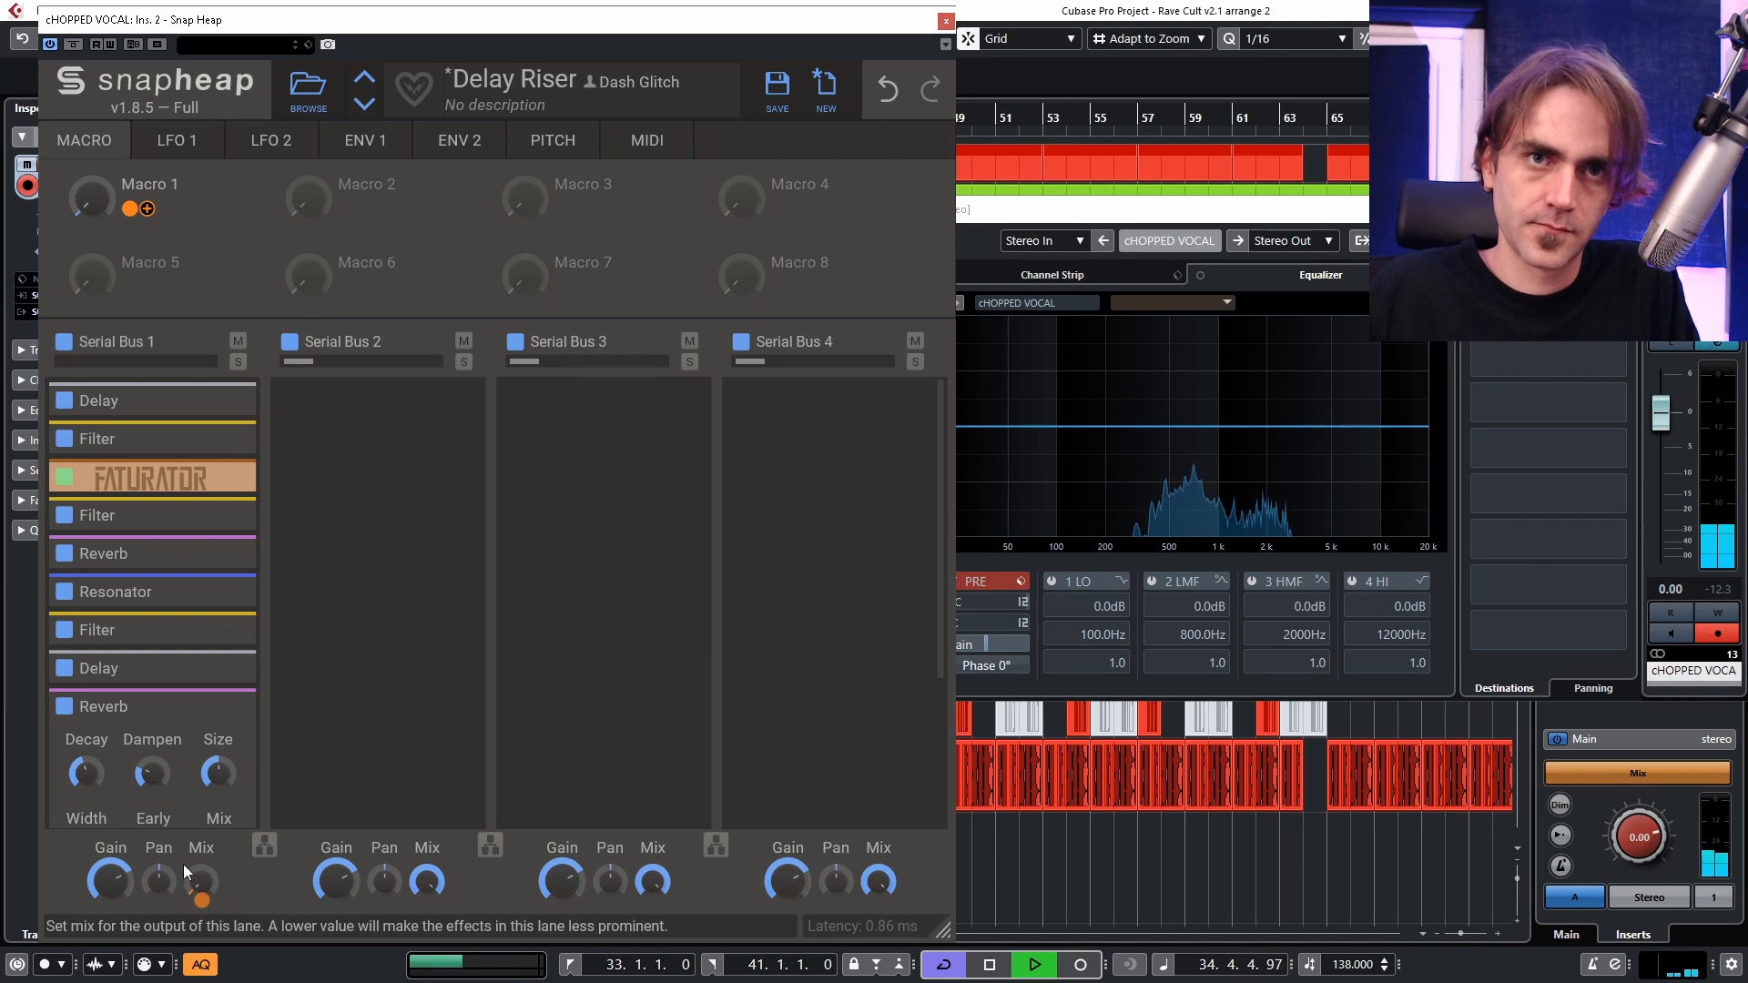
pyautogui.press('space')
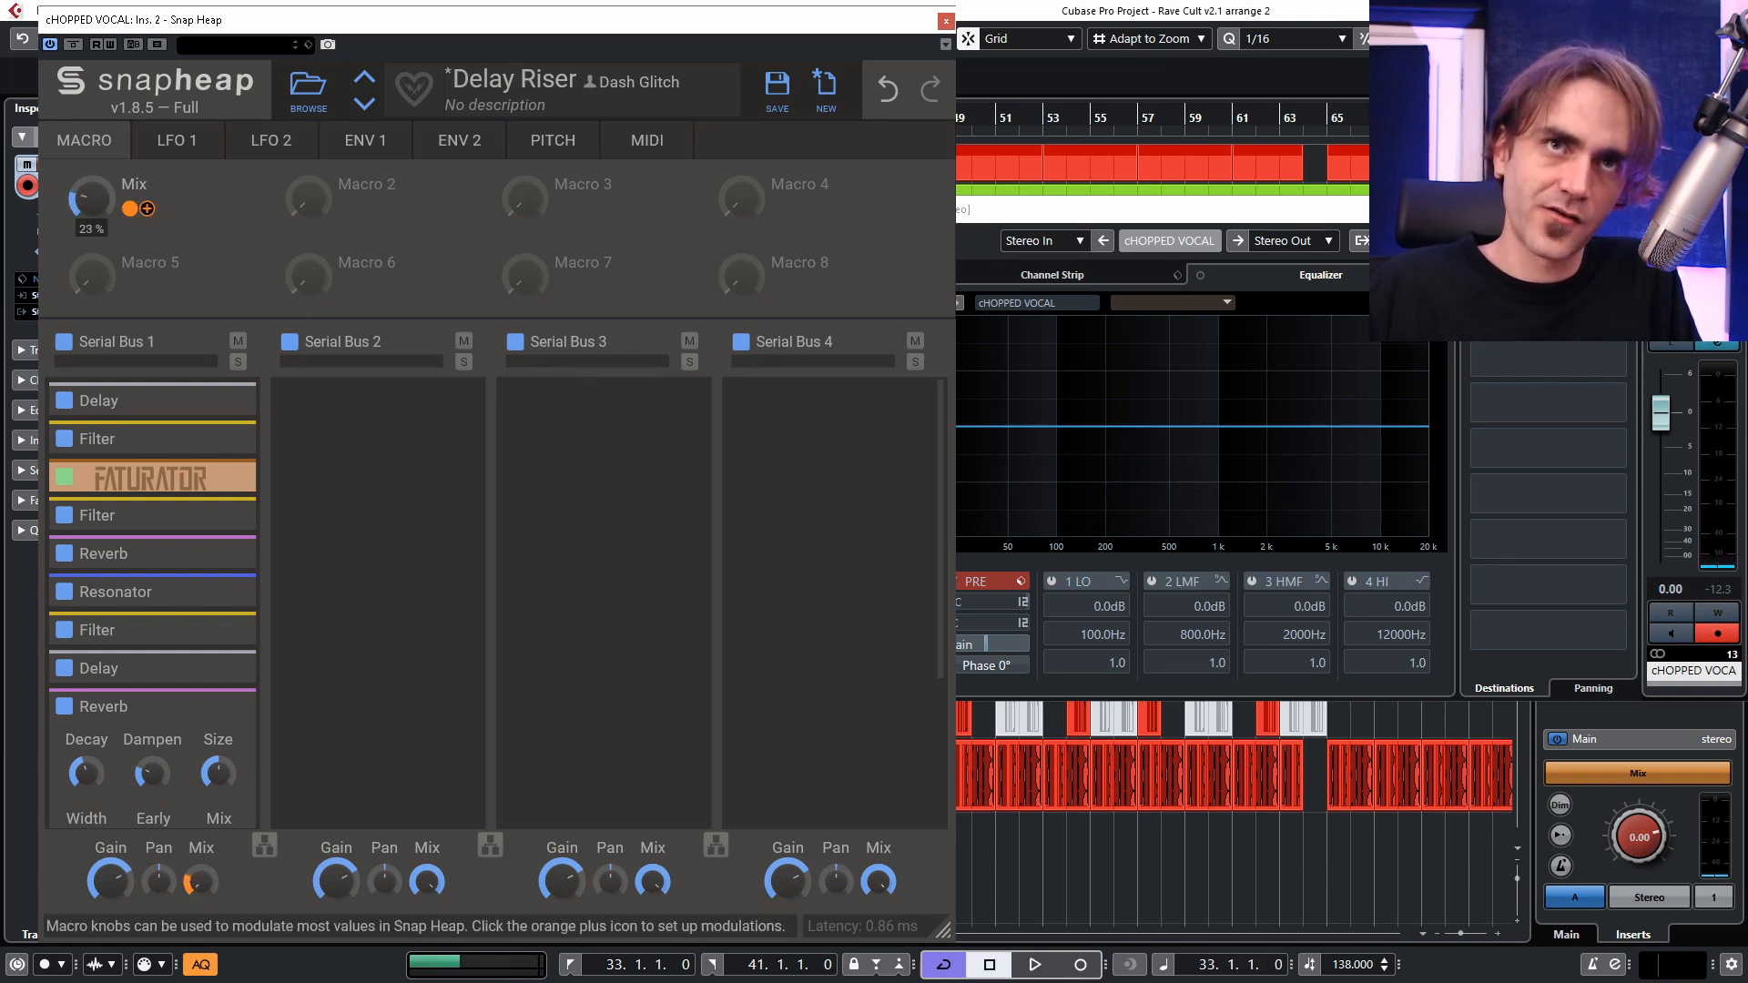
# Play the loop while sweeping the Mix macro up to full to compare the dry and wet sound.
pyautogui.press('space')
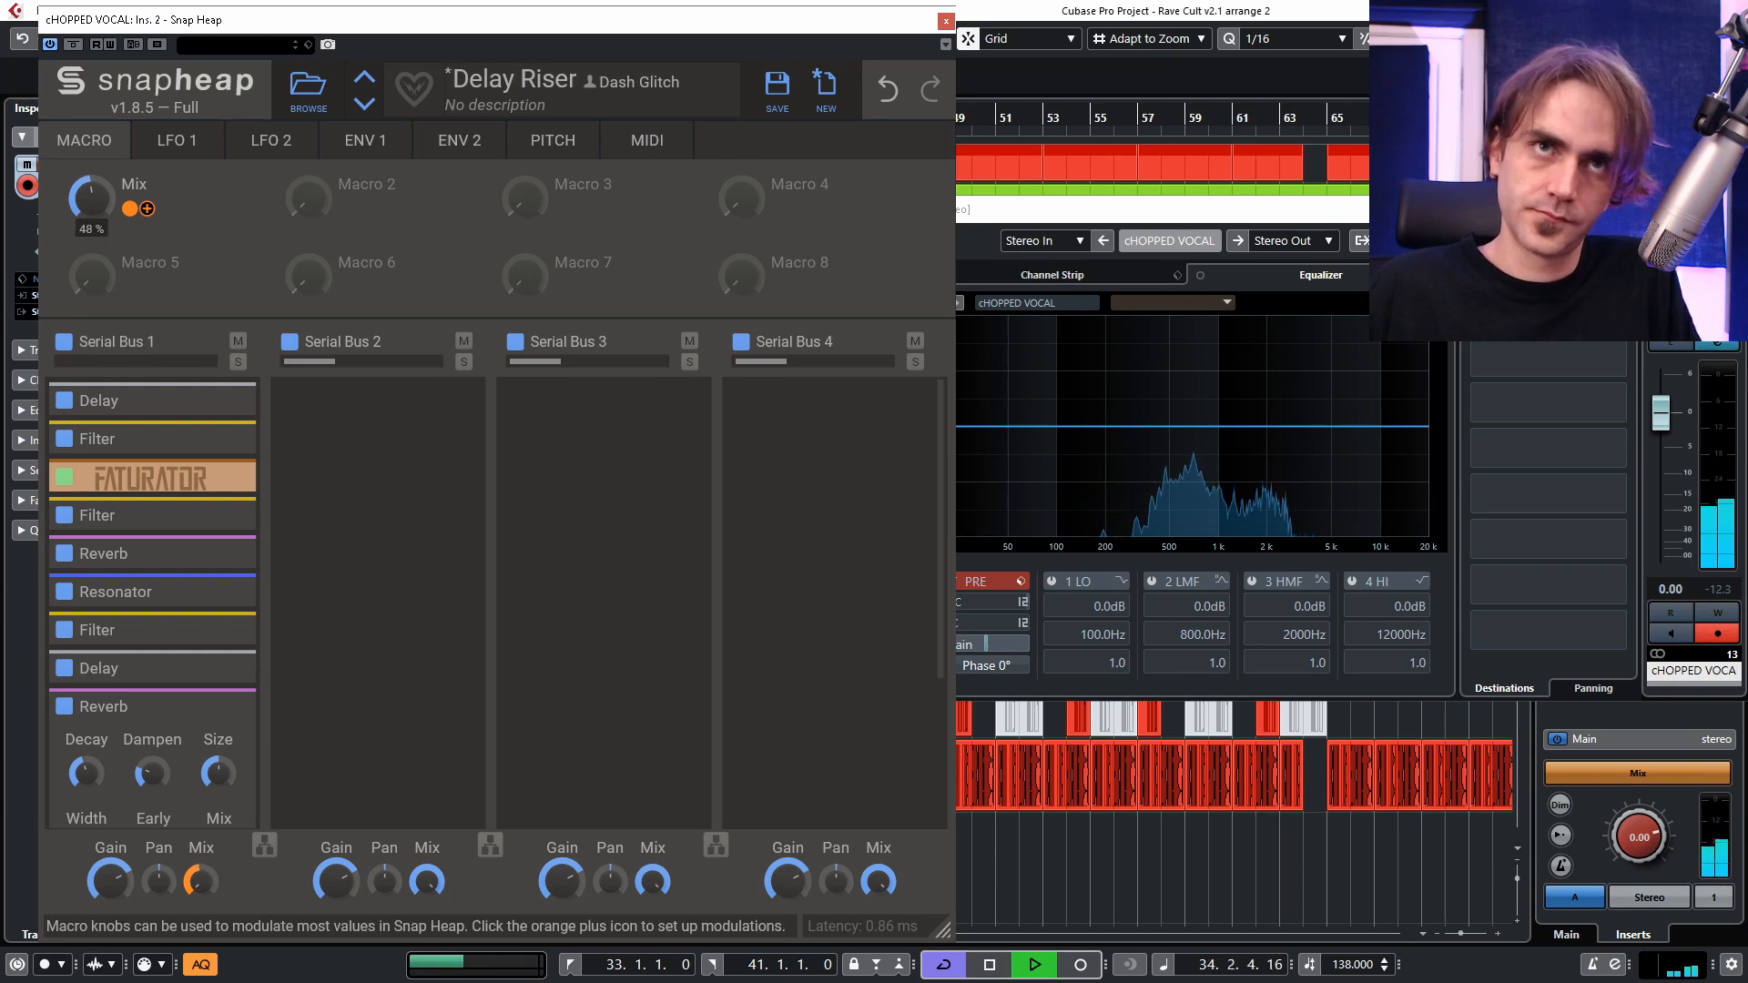
pyautogui.press('space')
pyautogui.press('space')
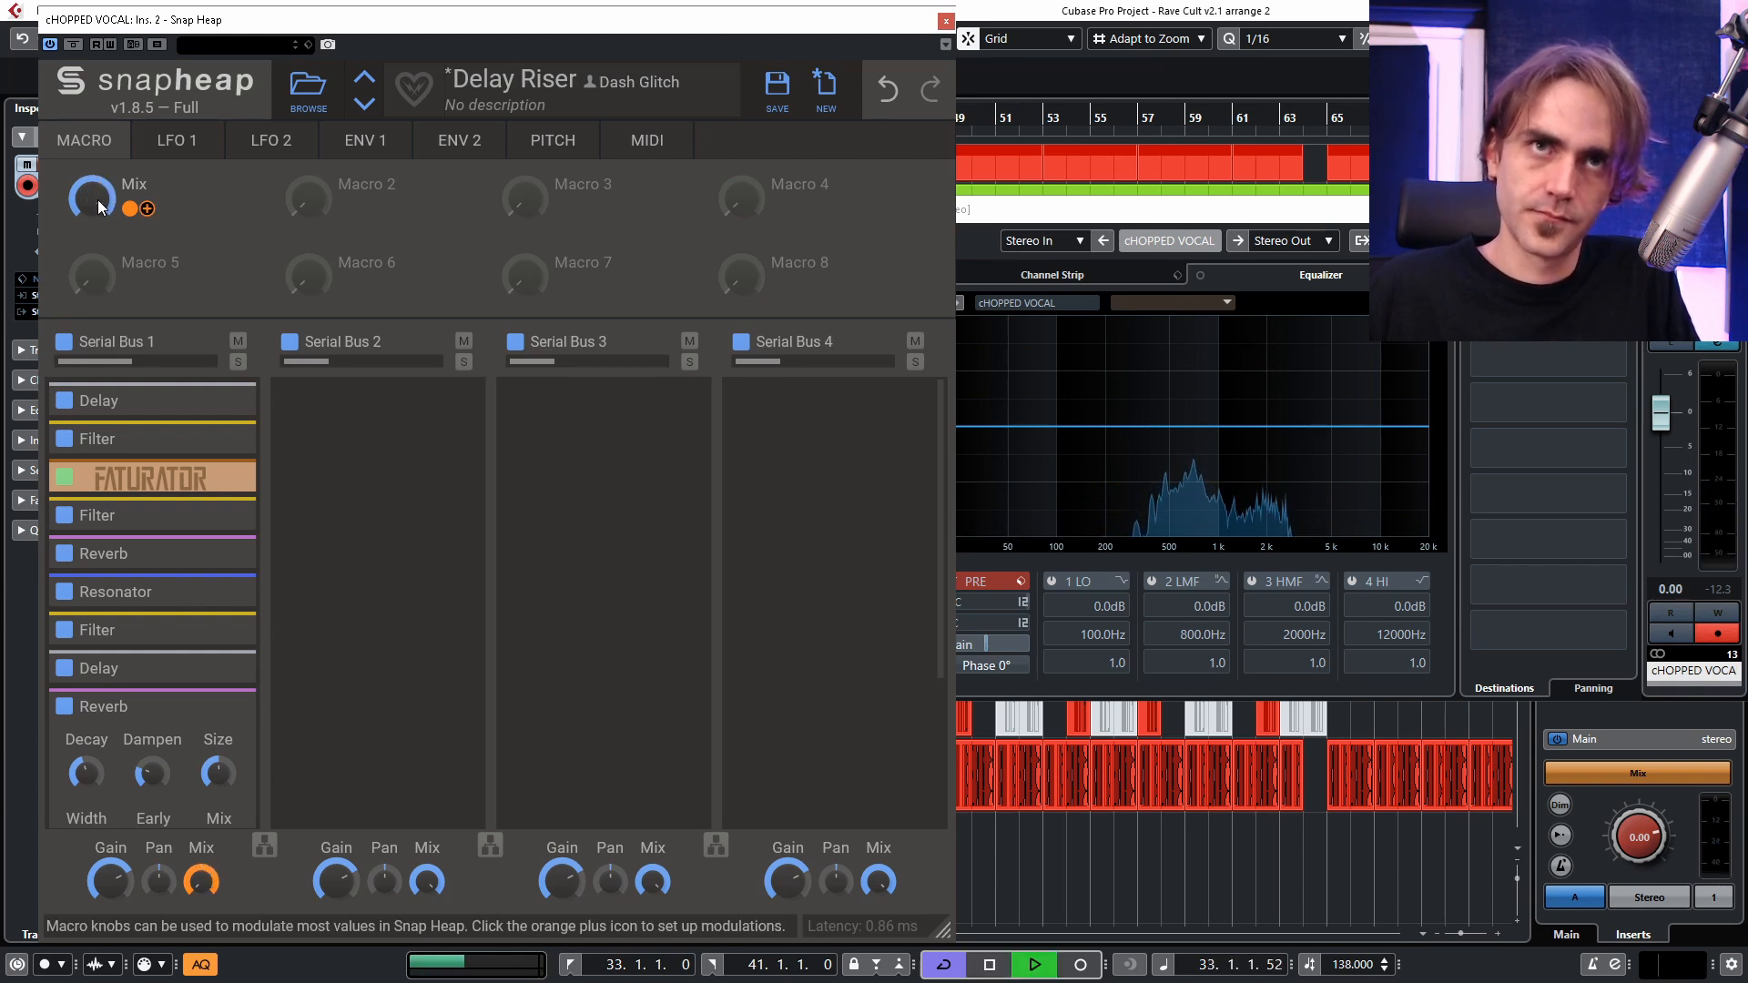
pyautogui.moveTo(96, 199); pyautogui.dragTo(97, 223)
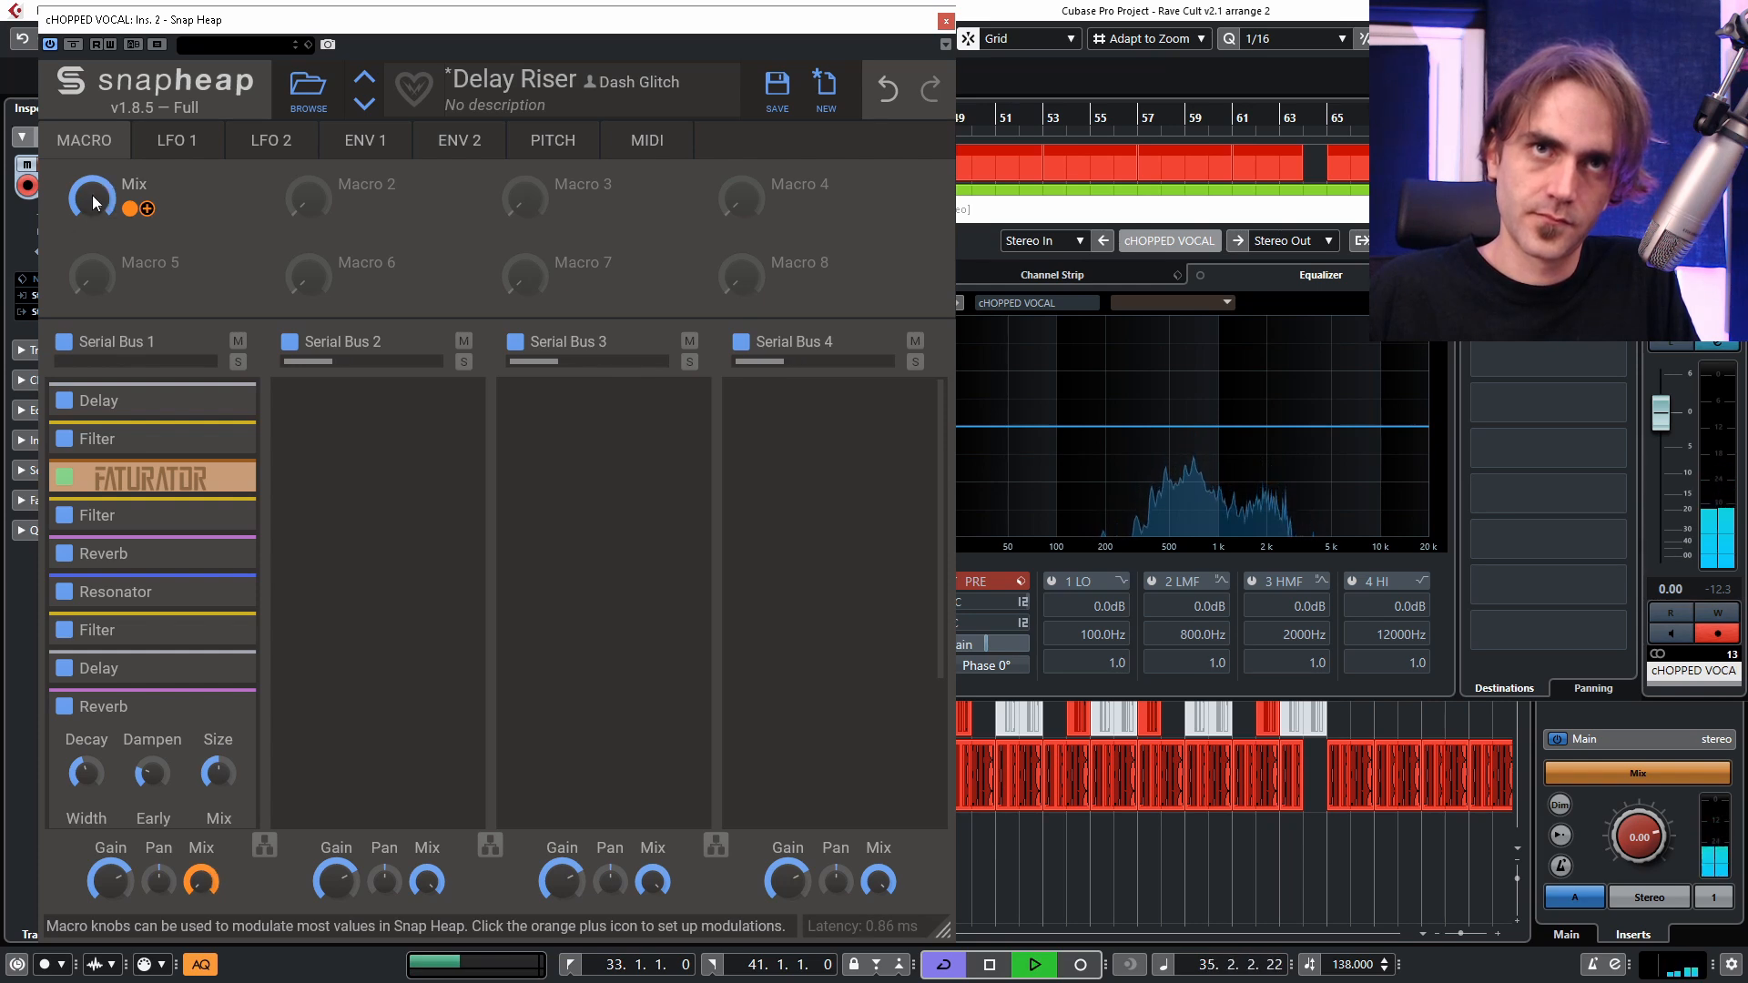
pyautogui.press('space')
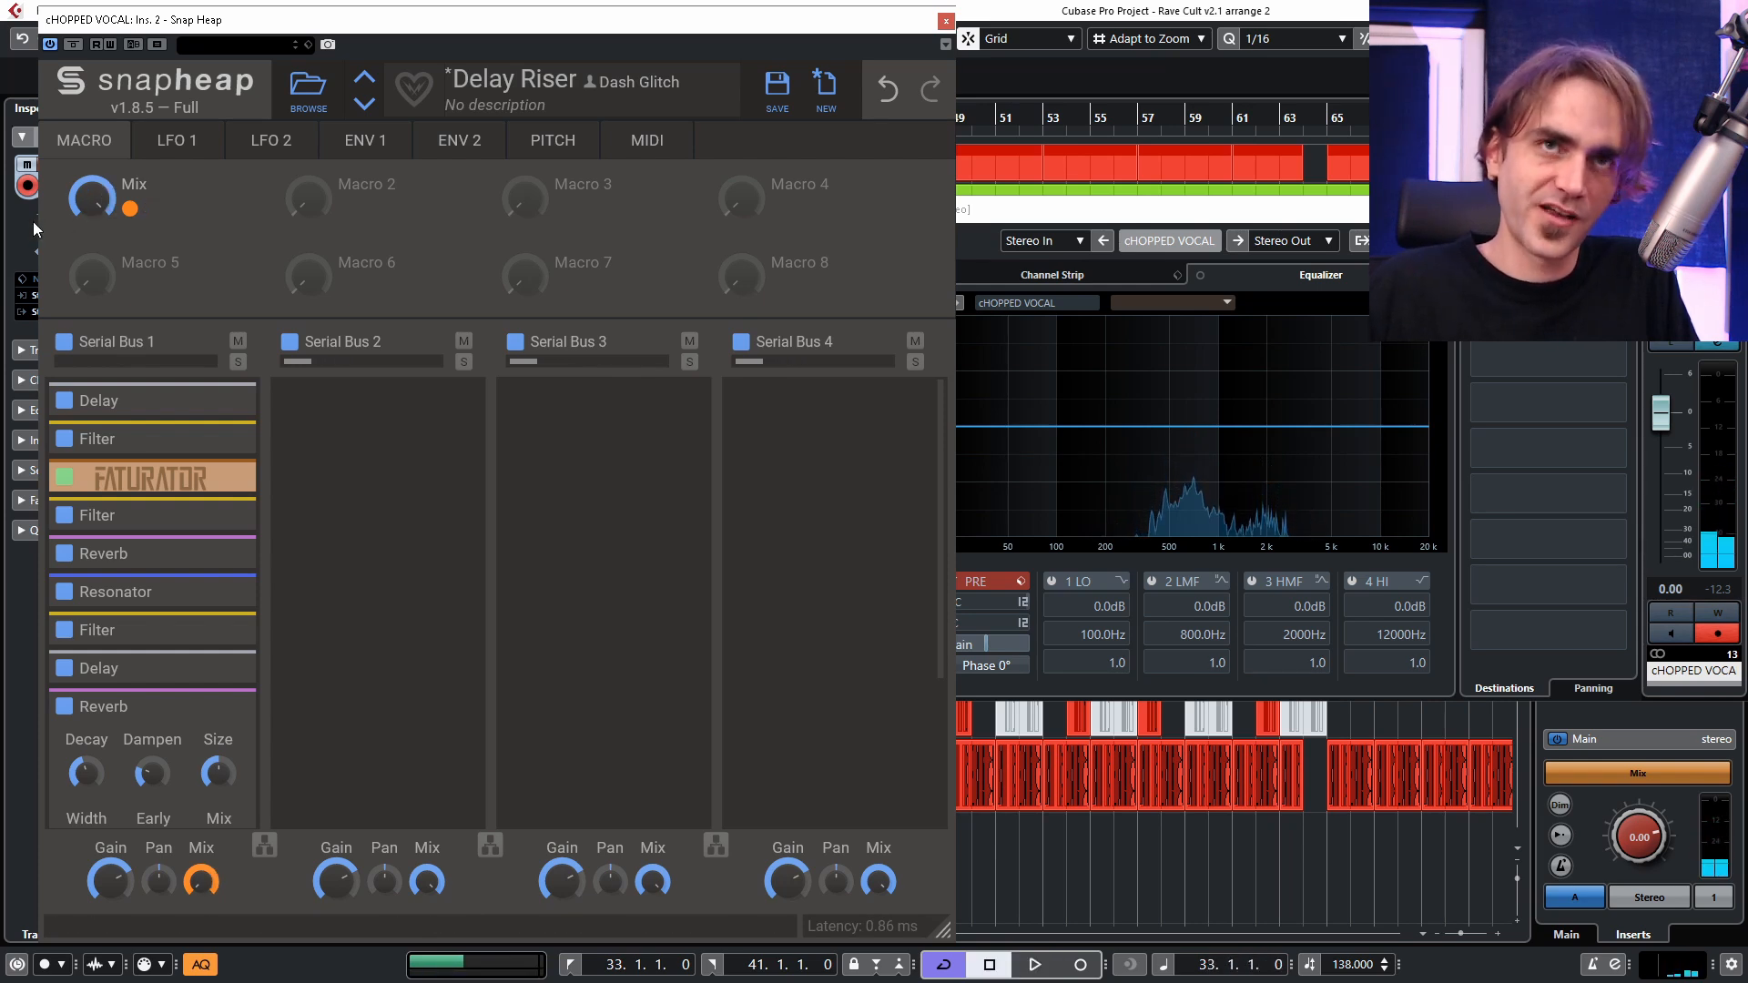
# Lower the Mix macro to a partial blend and save the chain as preset Wobbly Delay 1.
pyautogui.moveTo(100, 209); pyautogui.dragTo(100, 259)
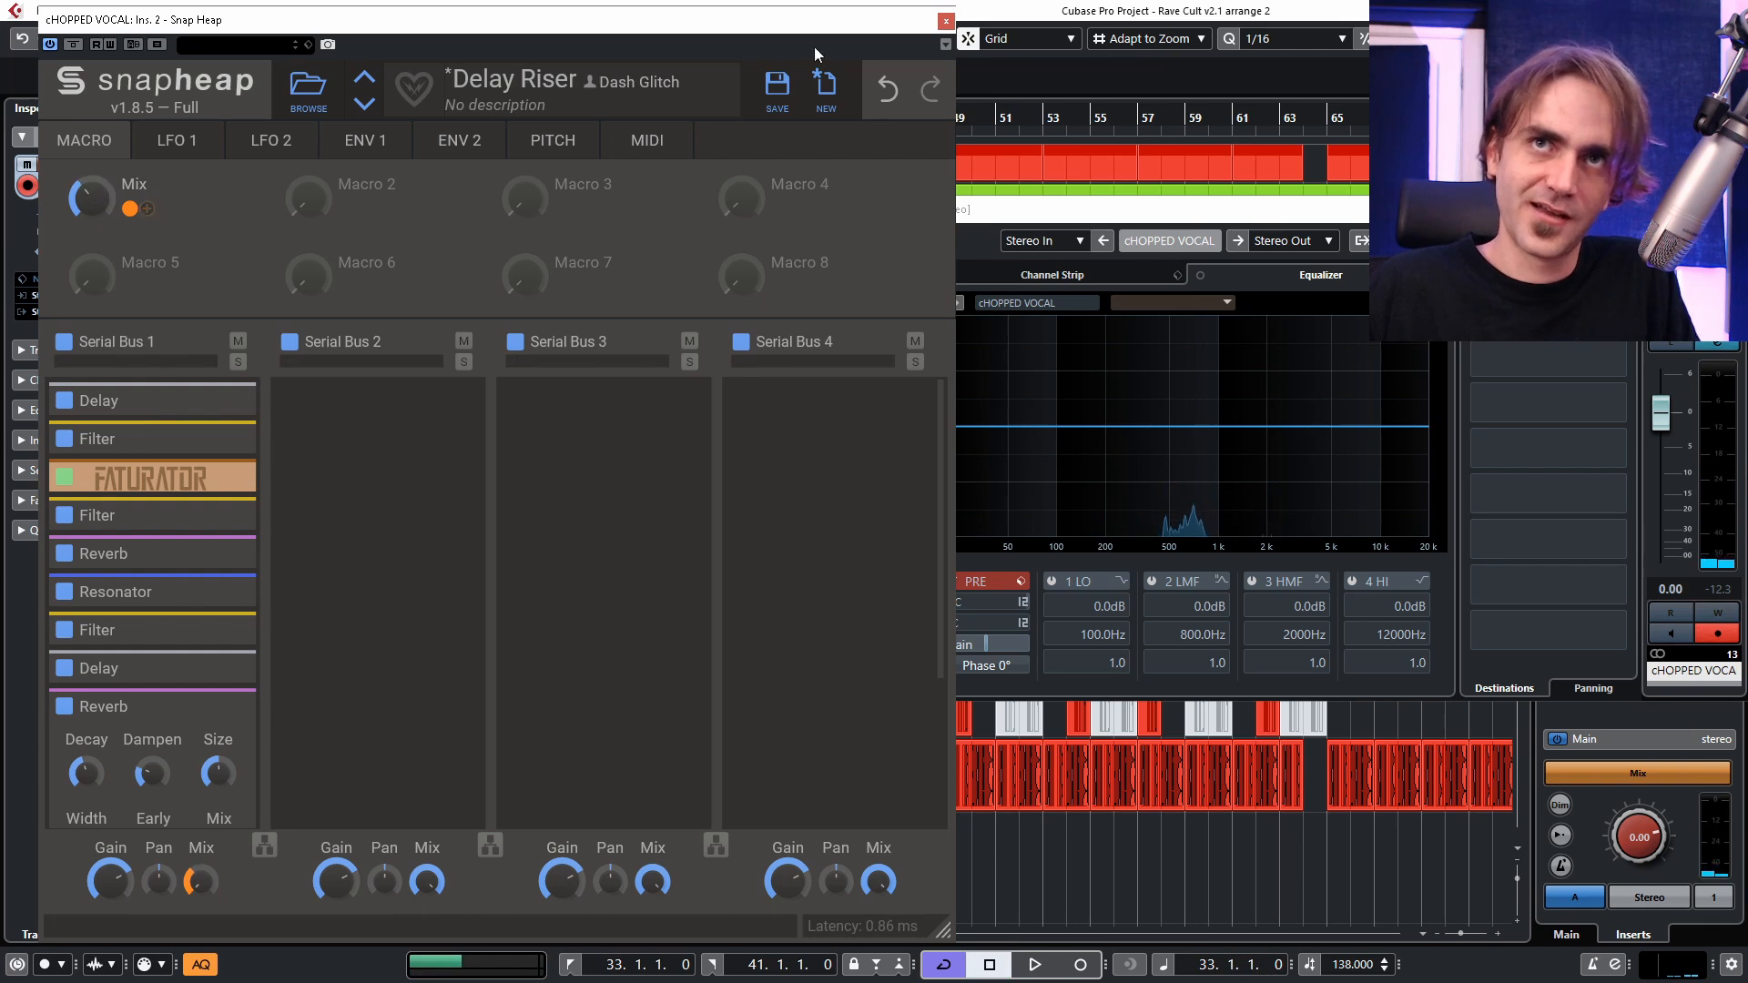
pyautogui.click(777, 88)
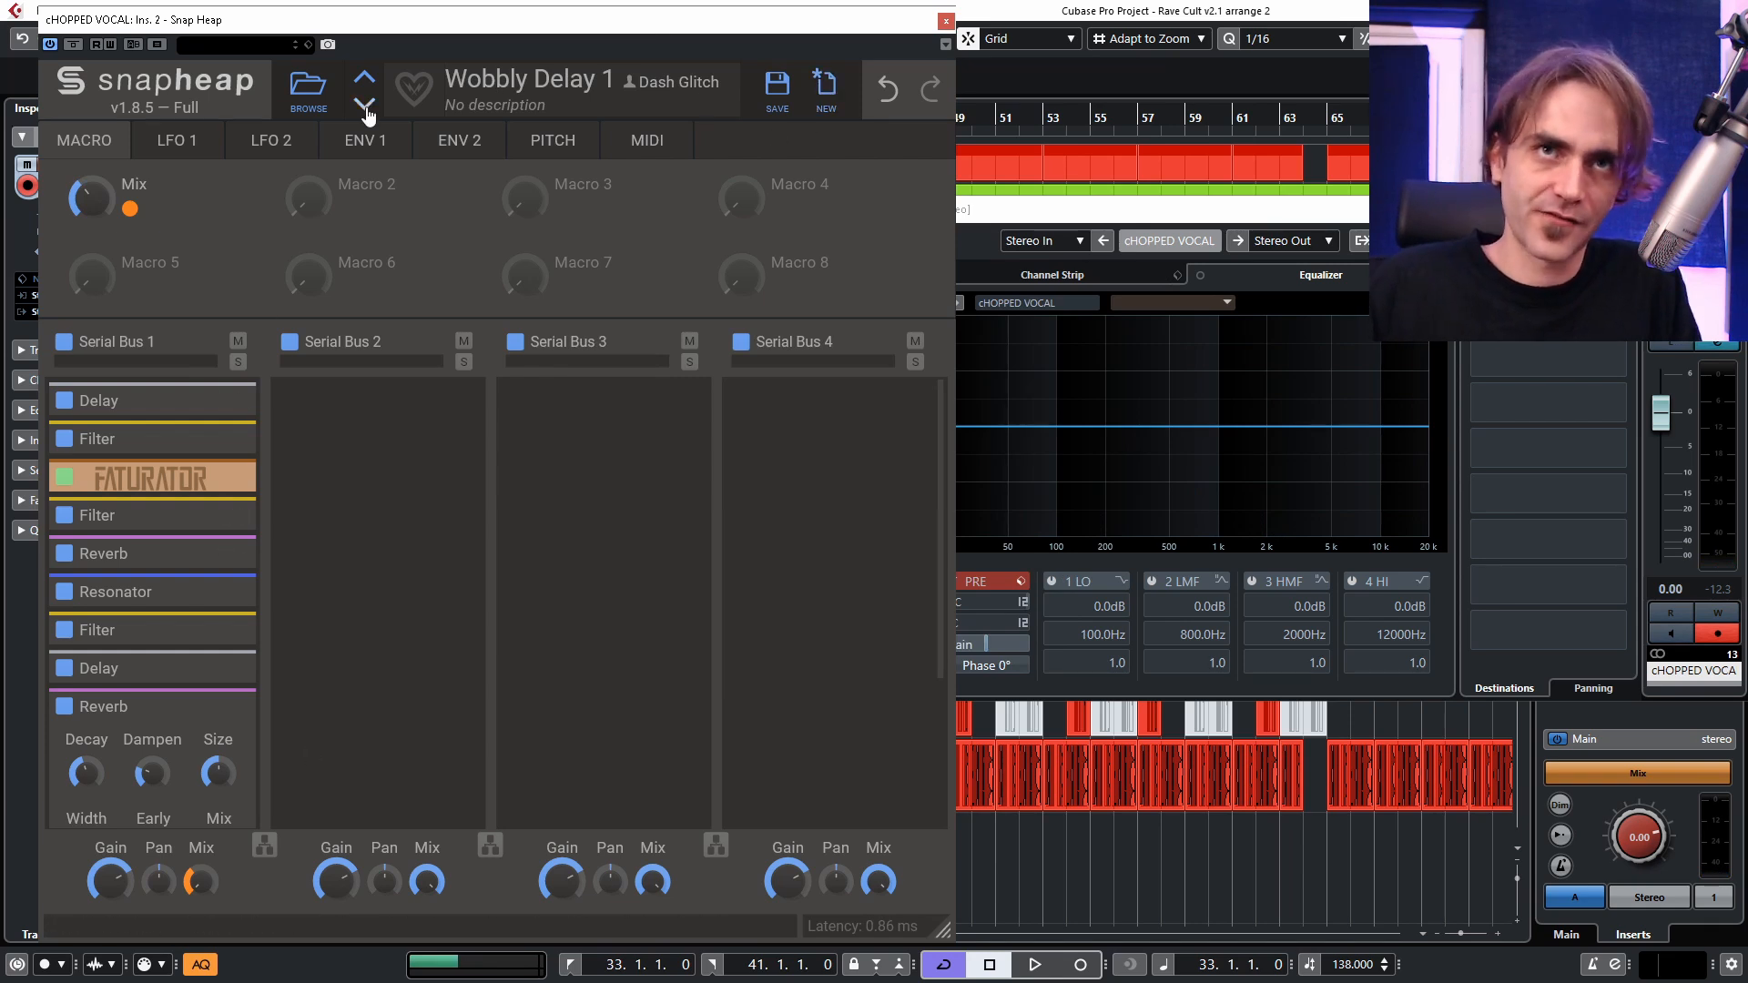
pyautogui.click(947, 21)
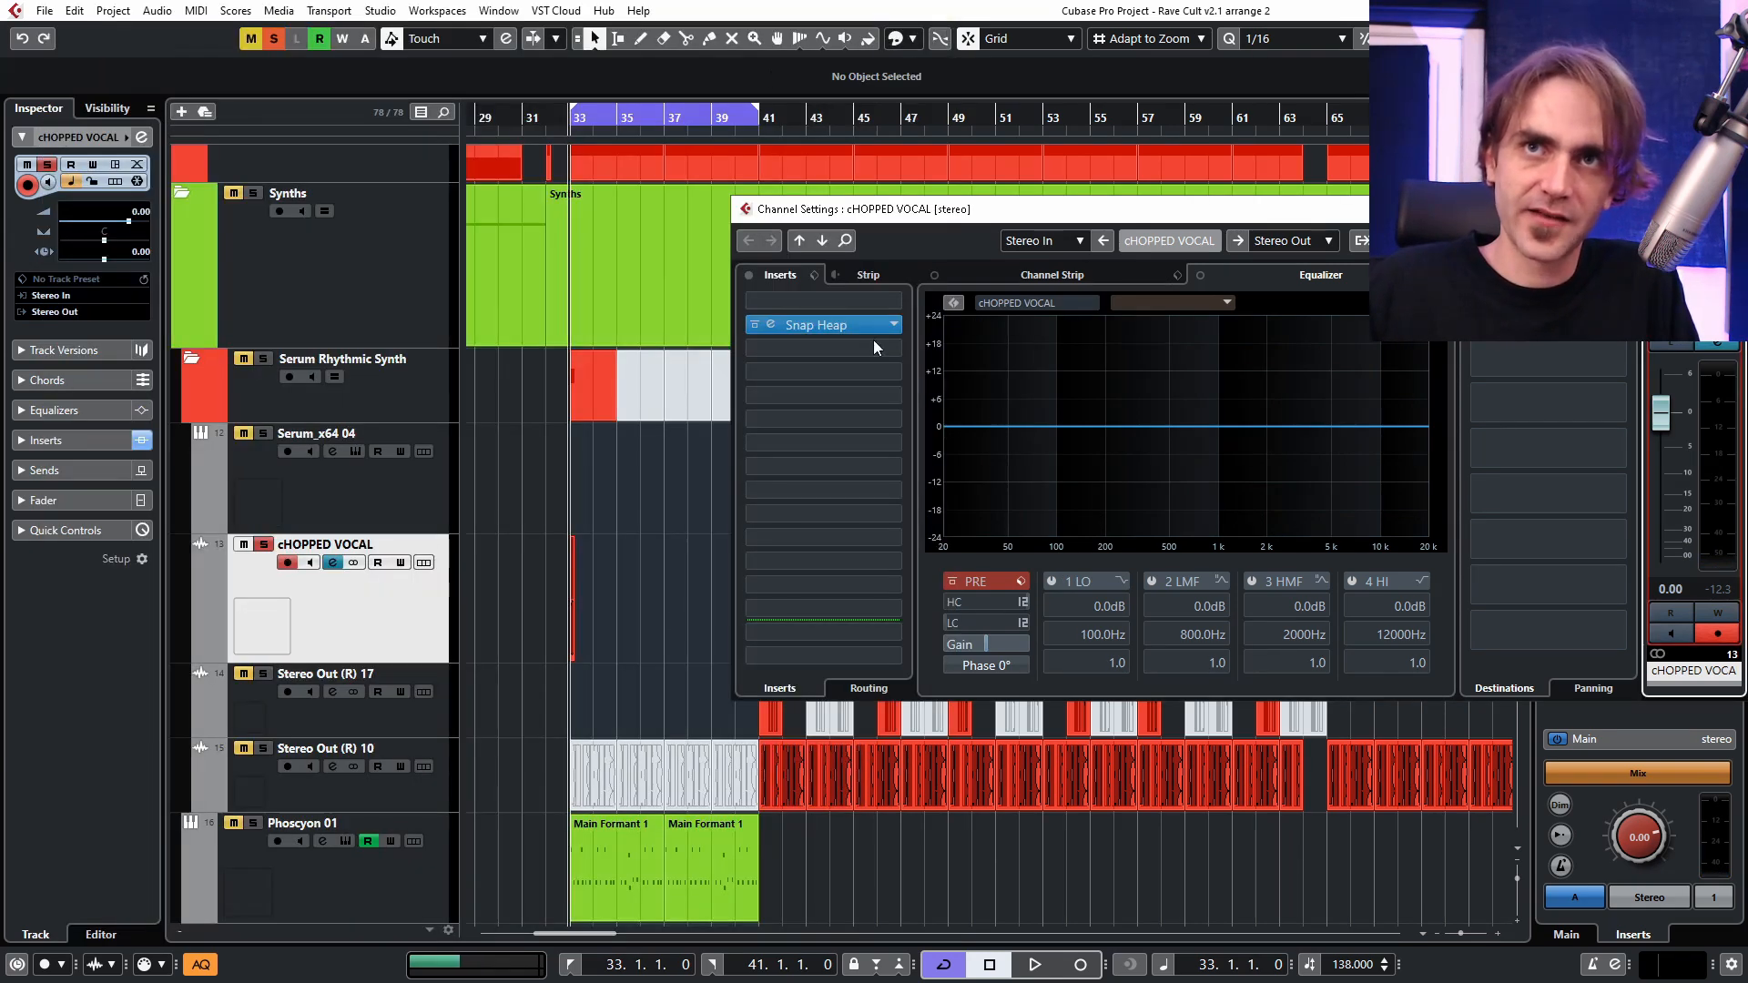
# Start a blank Snap Heap on the chopped vocal channel and nest another Snap Heap in Serial Bus 1, opening its editor.
pyautogui.click(897, 328)
pyautogui.click(832, 406)
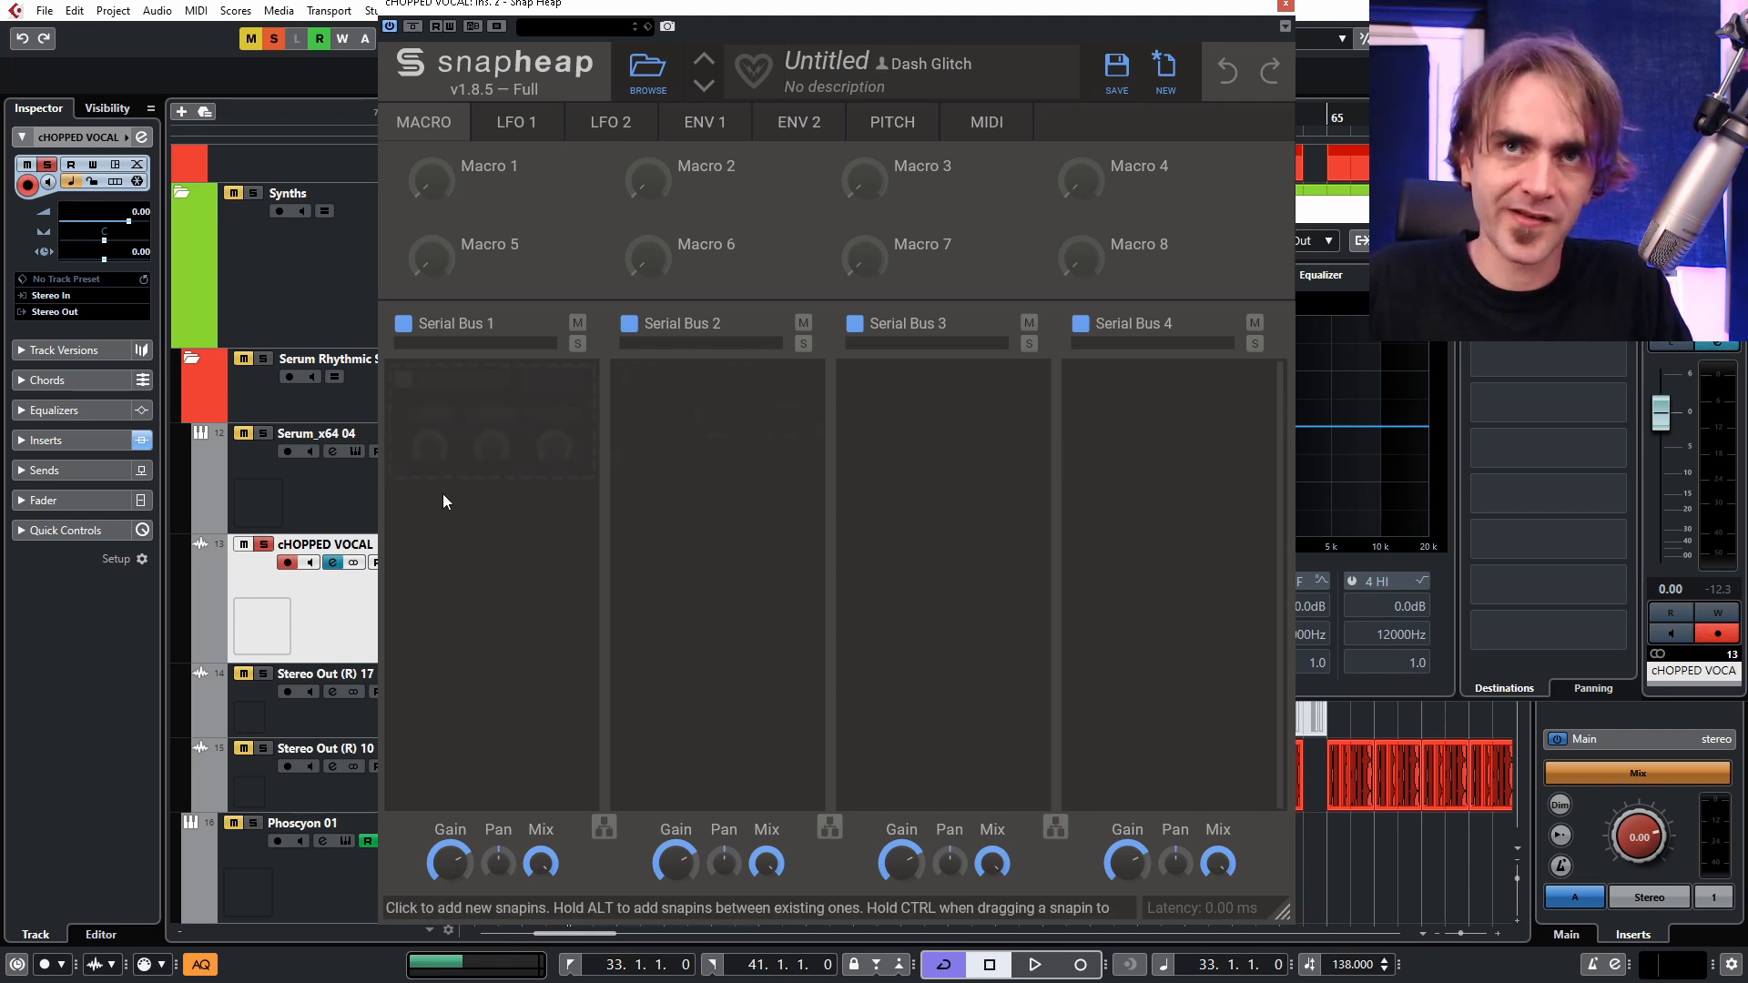
pyautogui.click(481, 432)
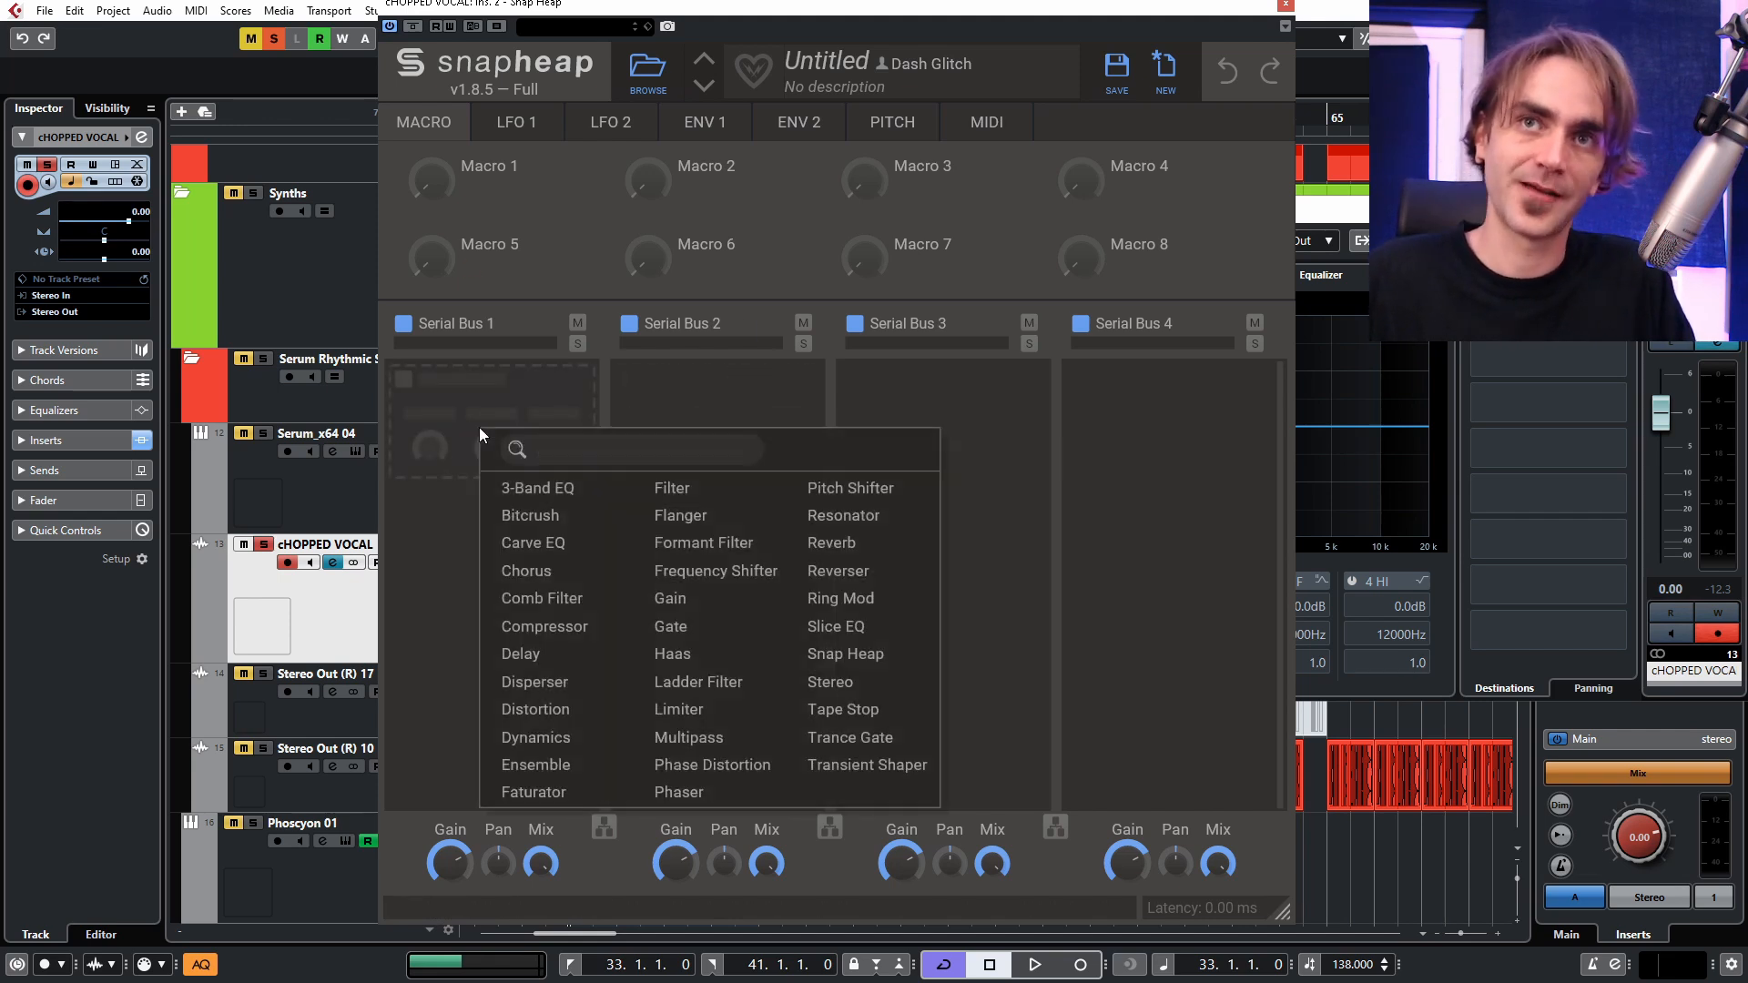
pyautogui.click(844, 656)
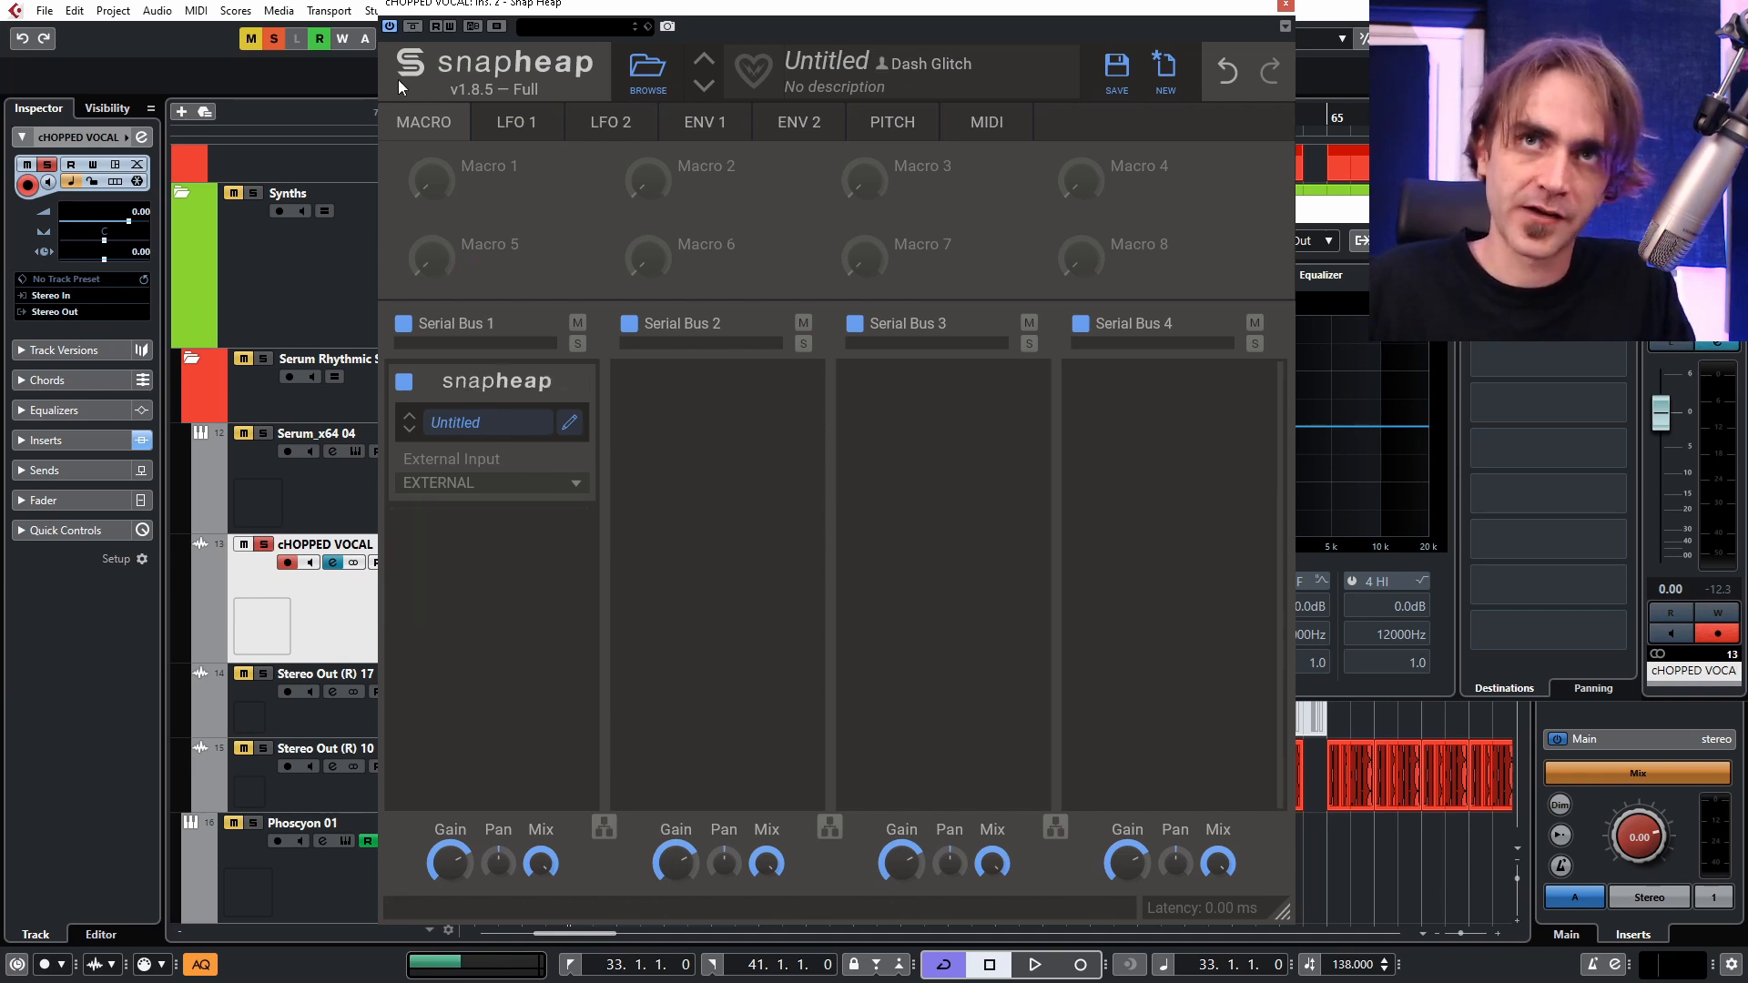
pyautogui.click(569, 428)
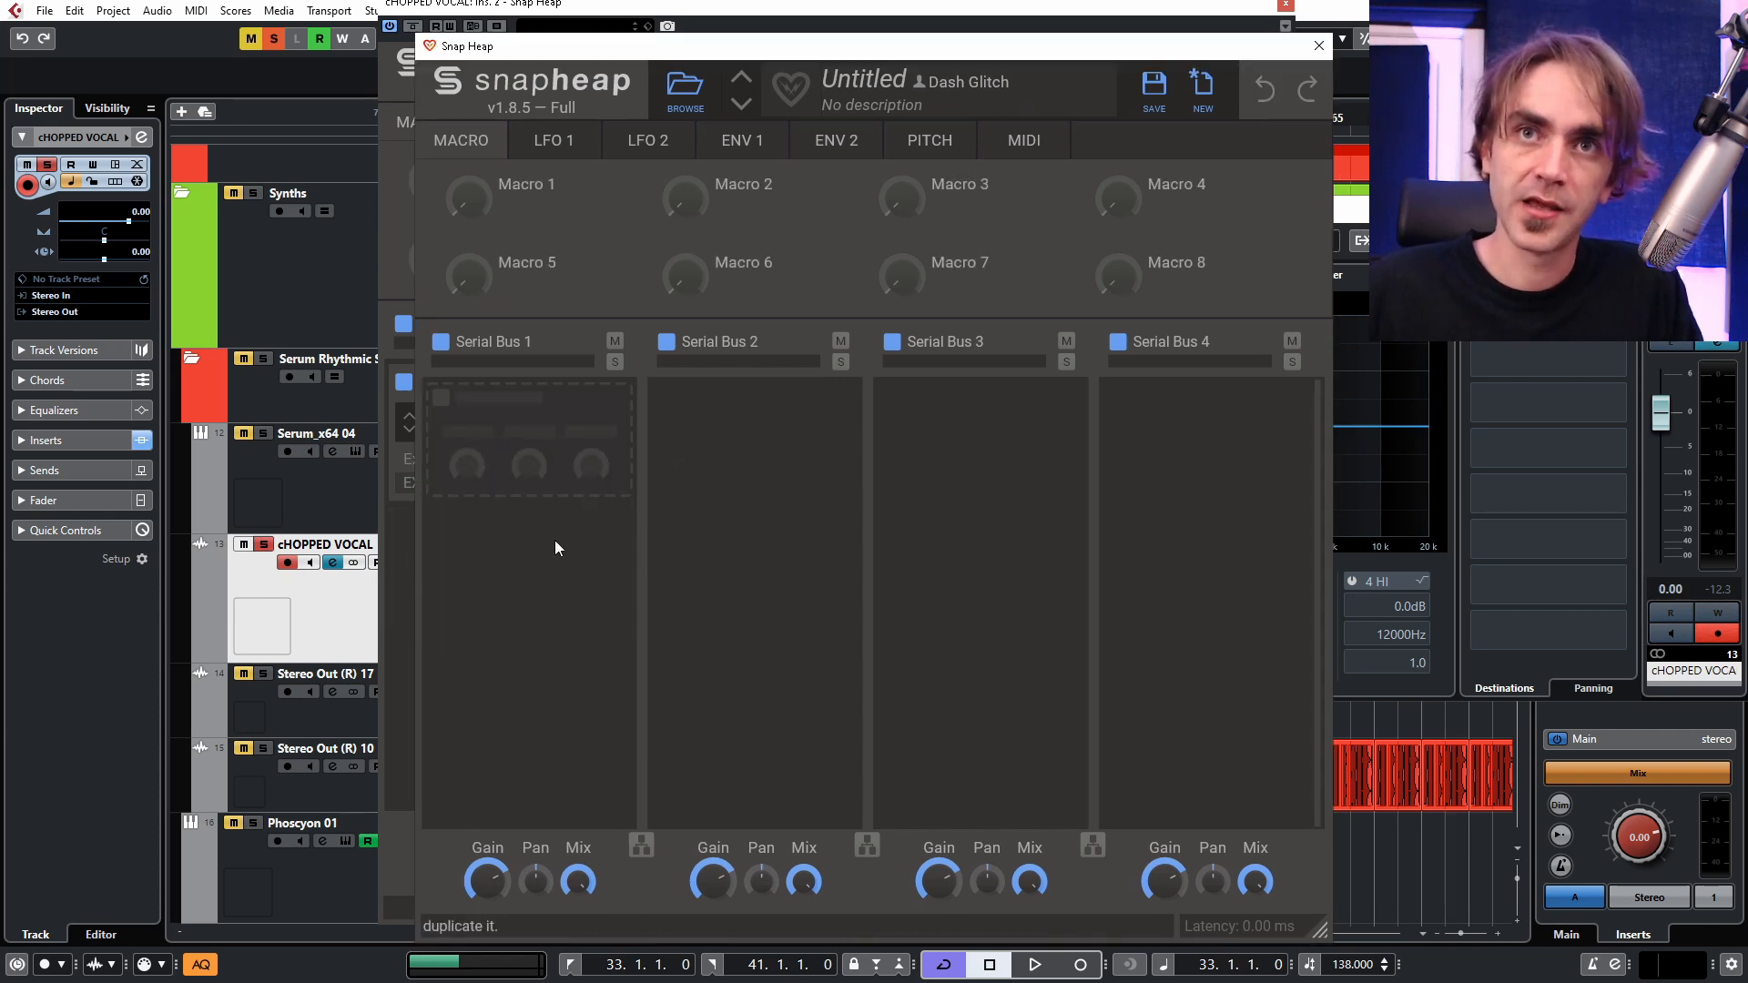
# Add a Delay to the nested Snap Heap's first lane, synced to 3/16, and play the loop.
pyautogui.click(526, 420)
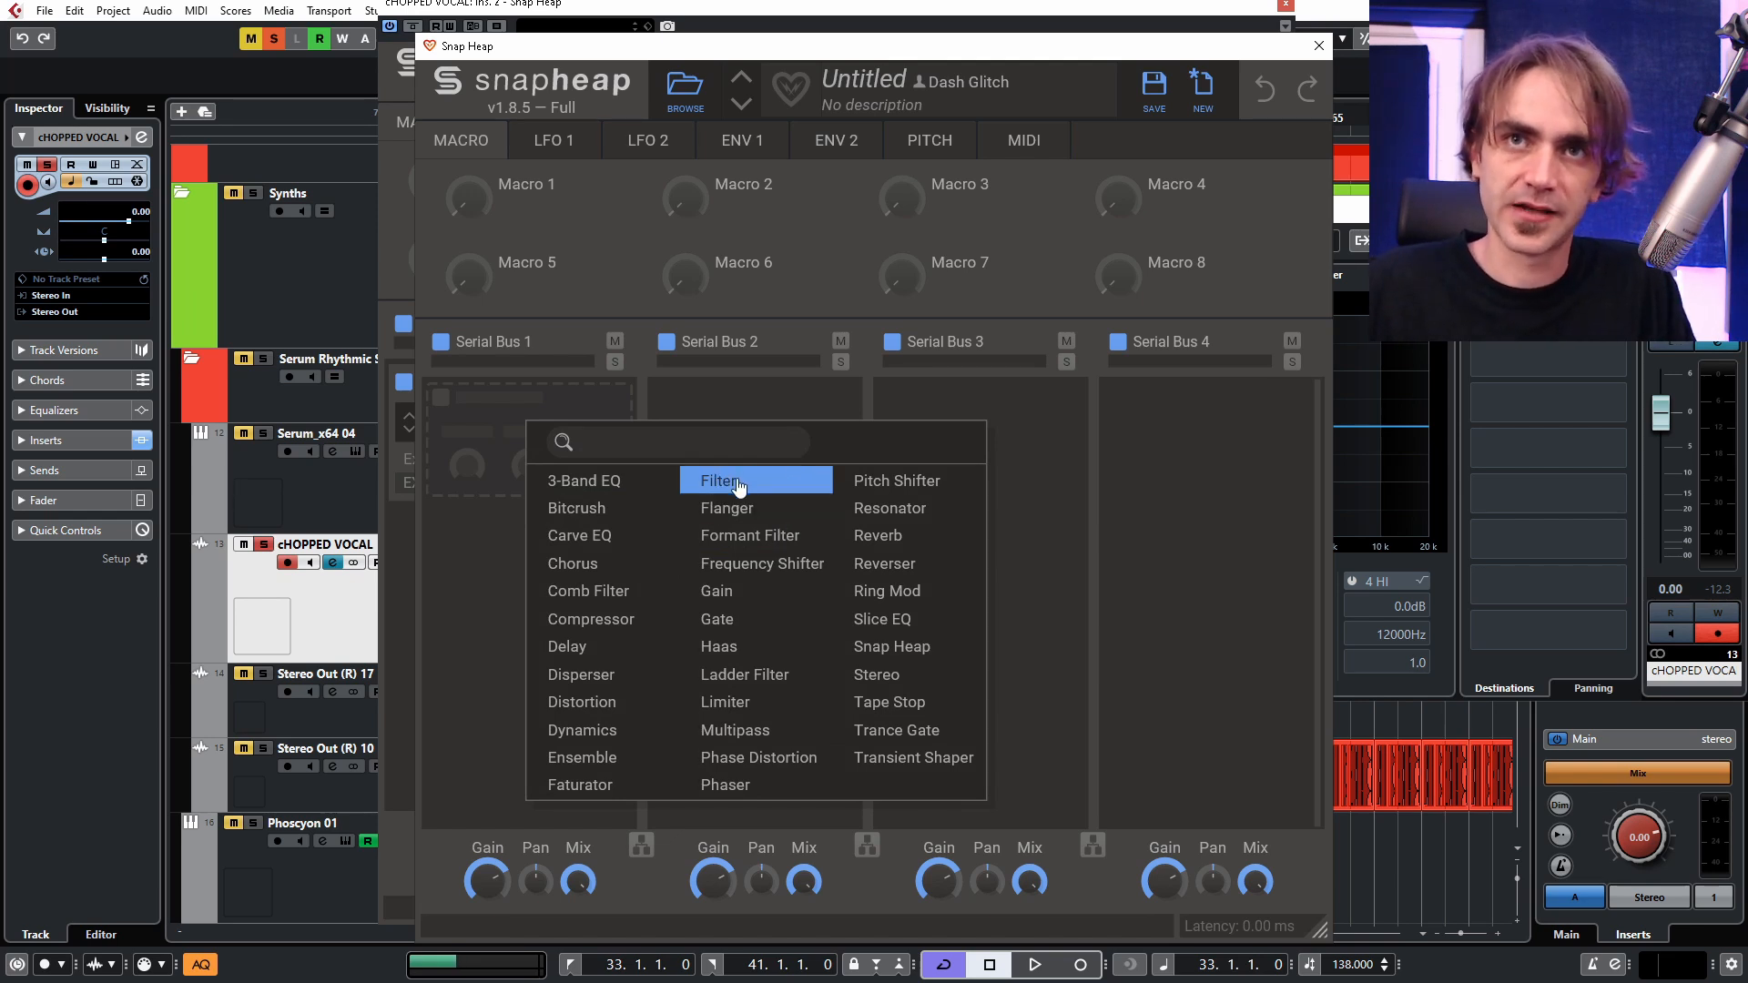
pyautogui.click(584, 651)
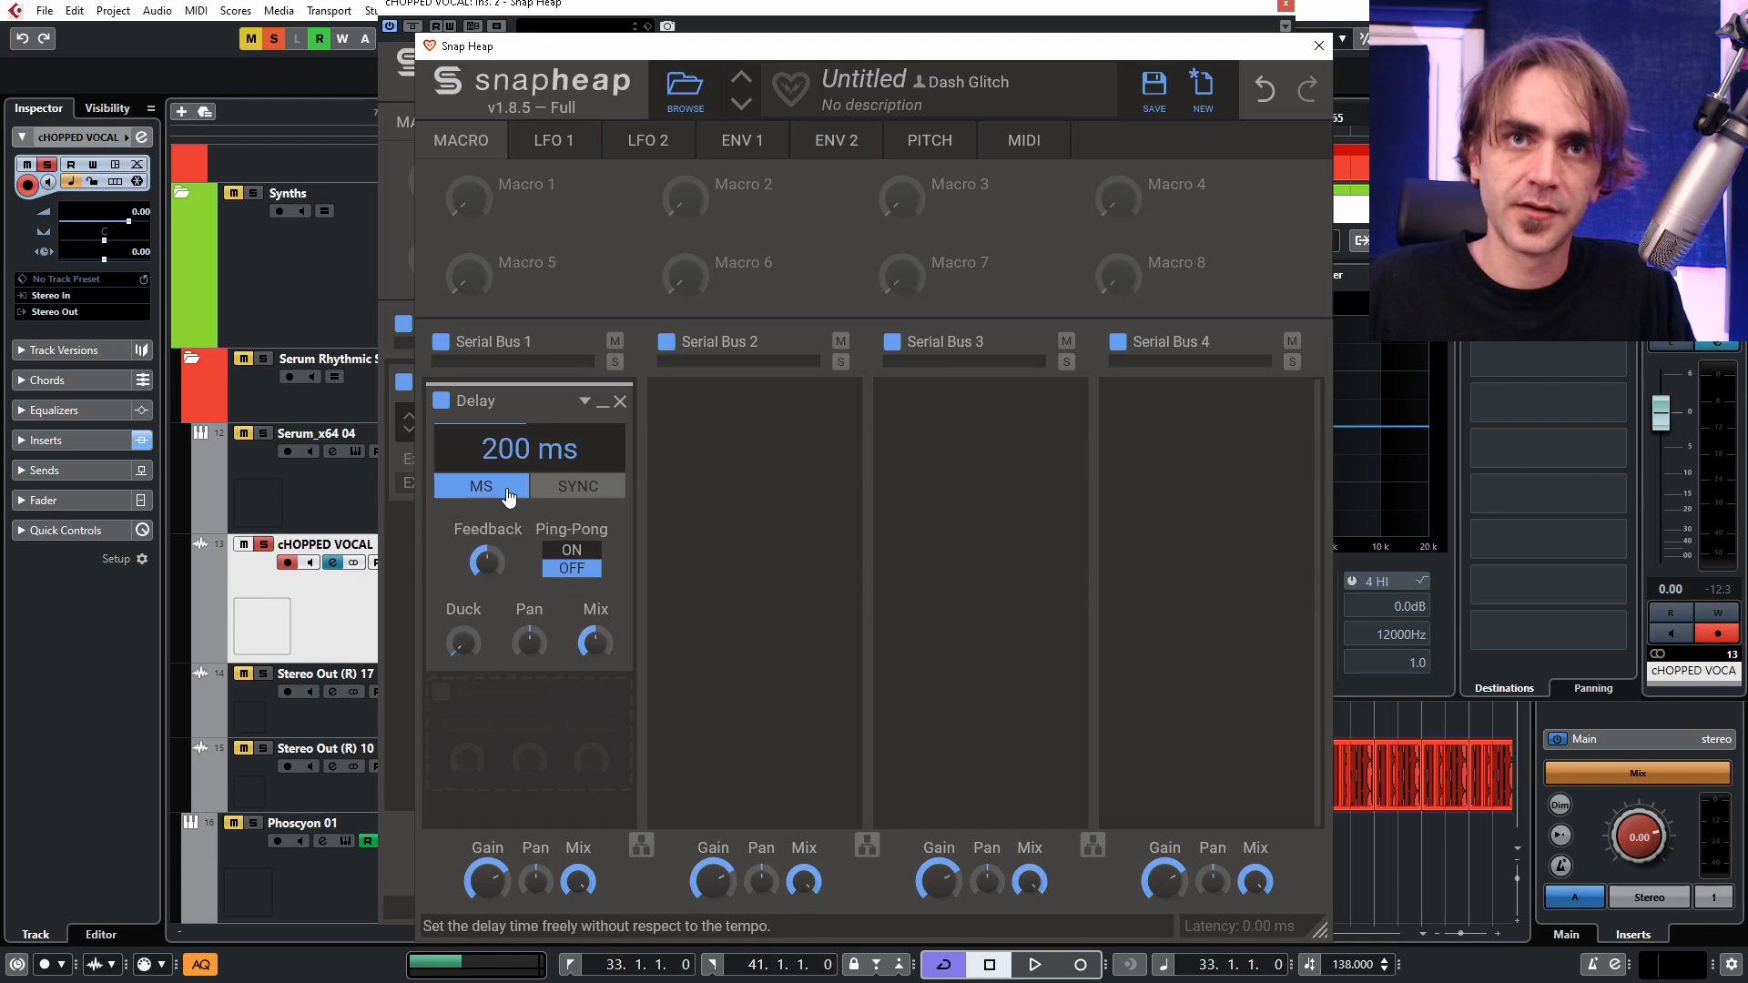
pyautogui.click(589, 494)
pyautogui.press('space')
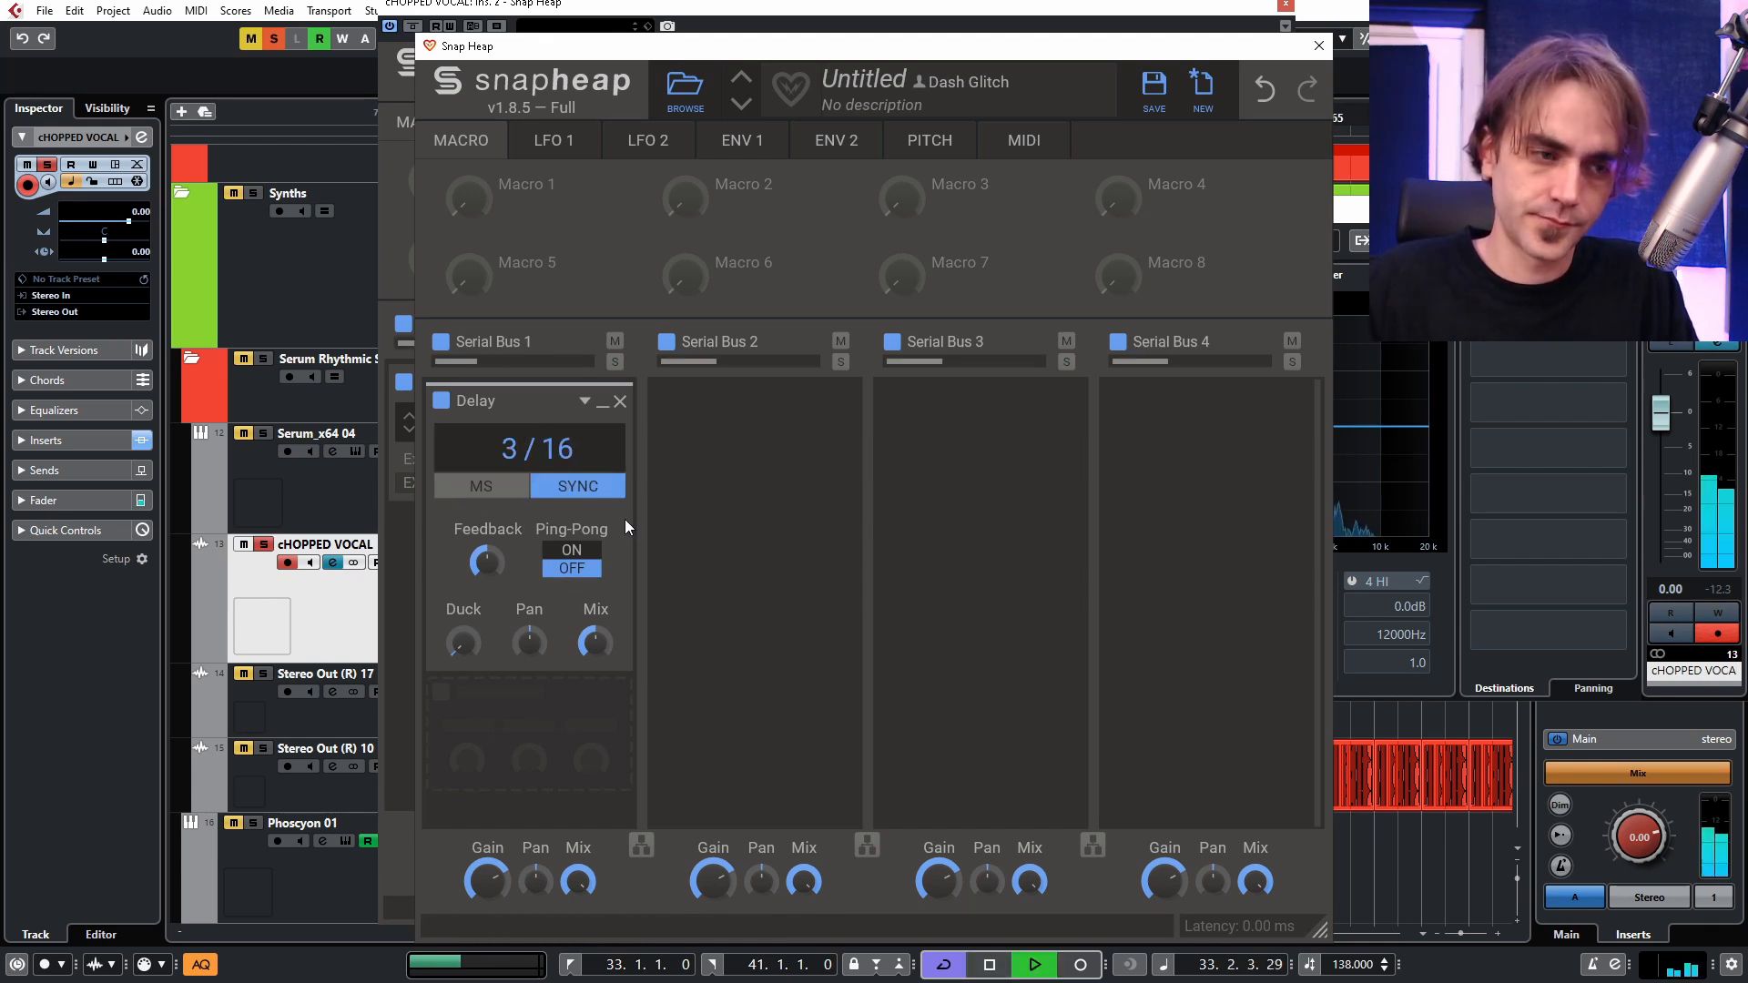
pyautogui.press('space')
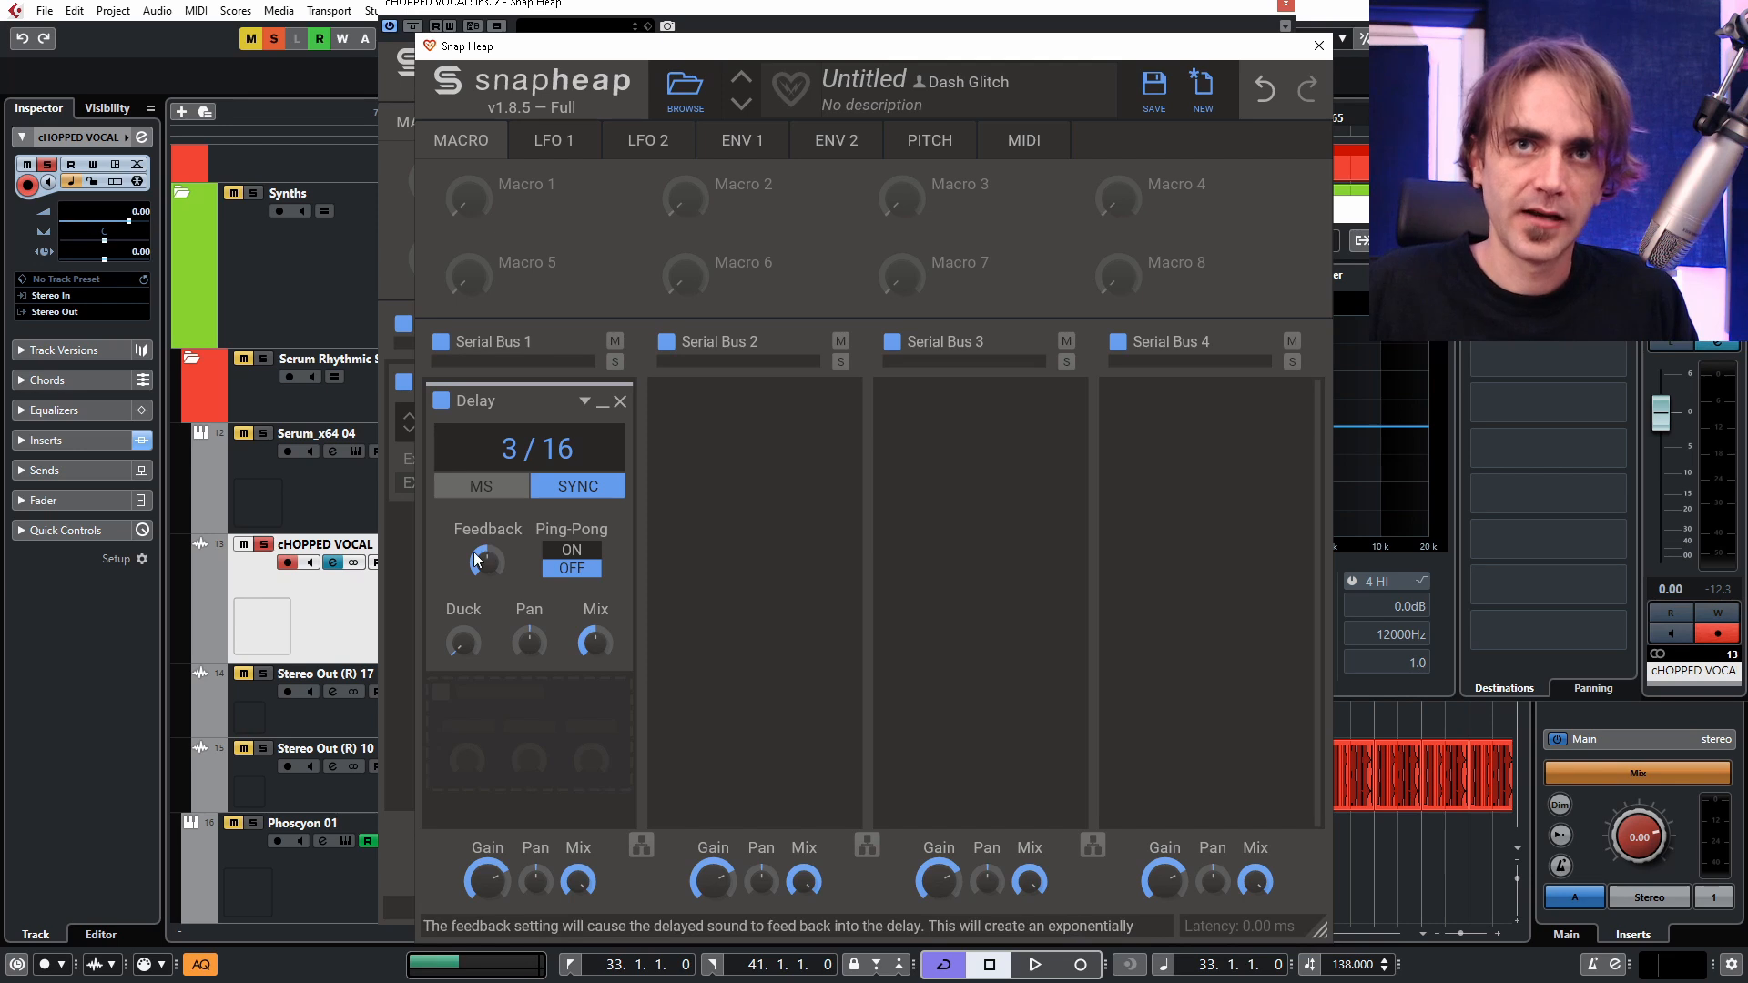
# Set the Delay's feedback to minimum and its mix to fully wet.
pyautogui.moveTo(487, 562); pyautogui.dragTo(486, 692)
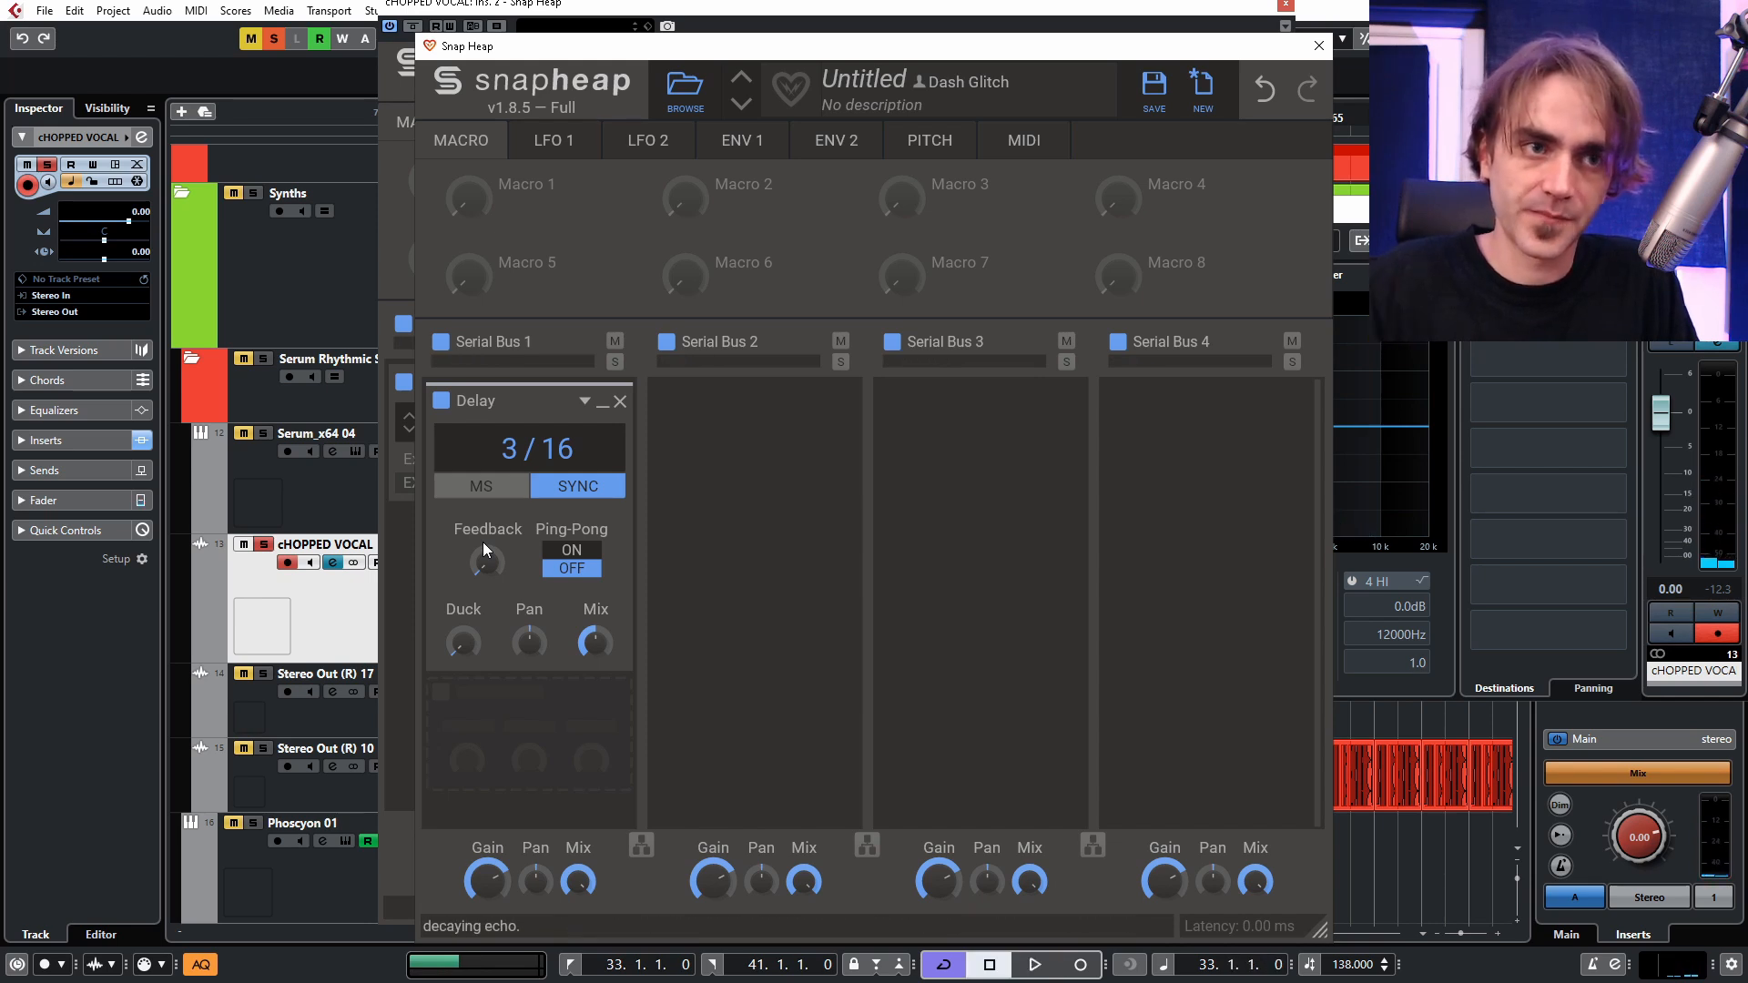
pyautogui.moveTo(595, 642)
pyautogui.moveTo(596, 642); pyautogui.dragTo(596, 583)
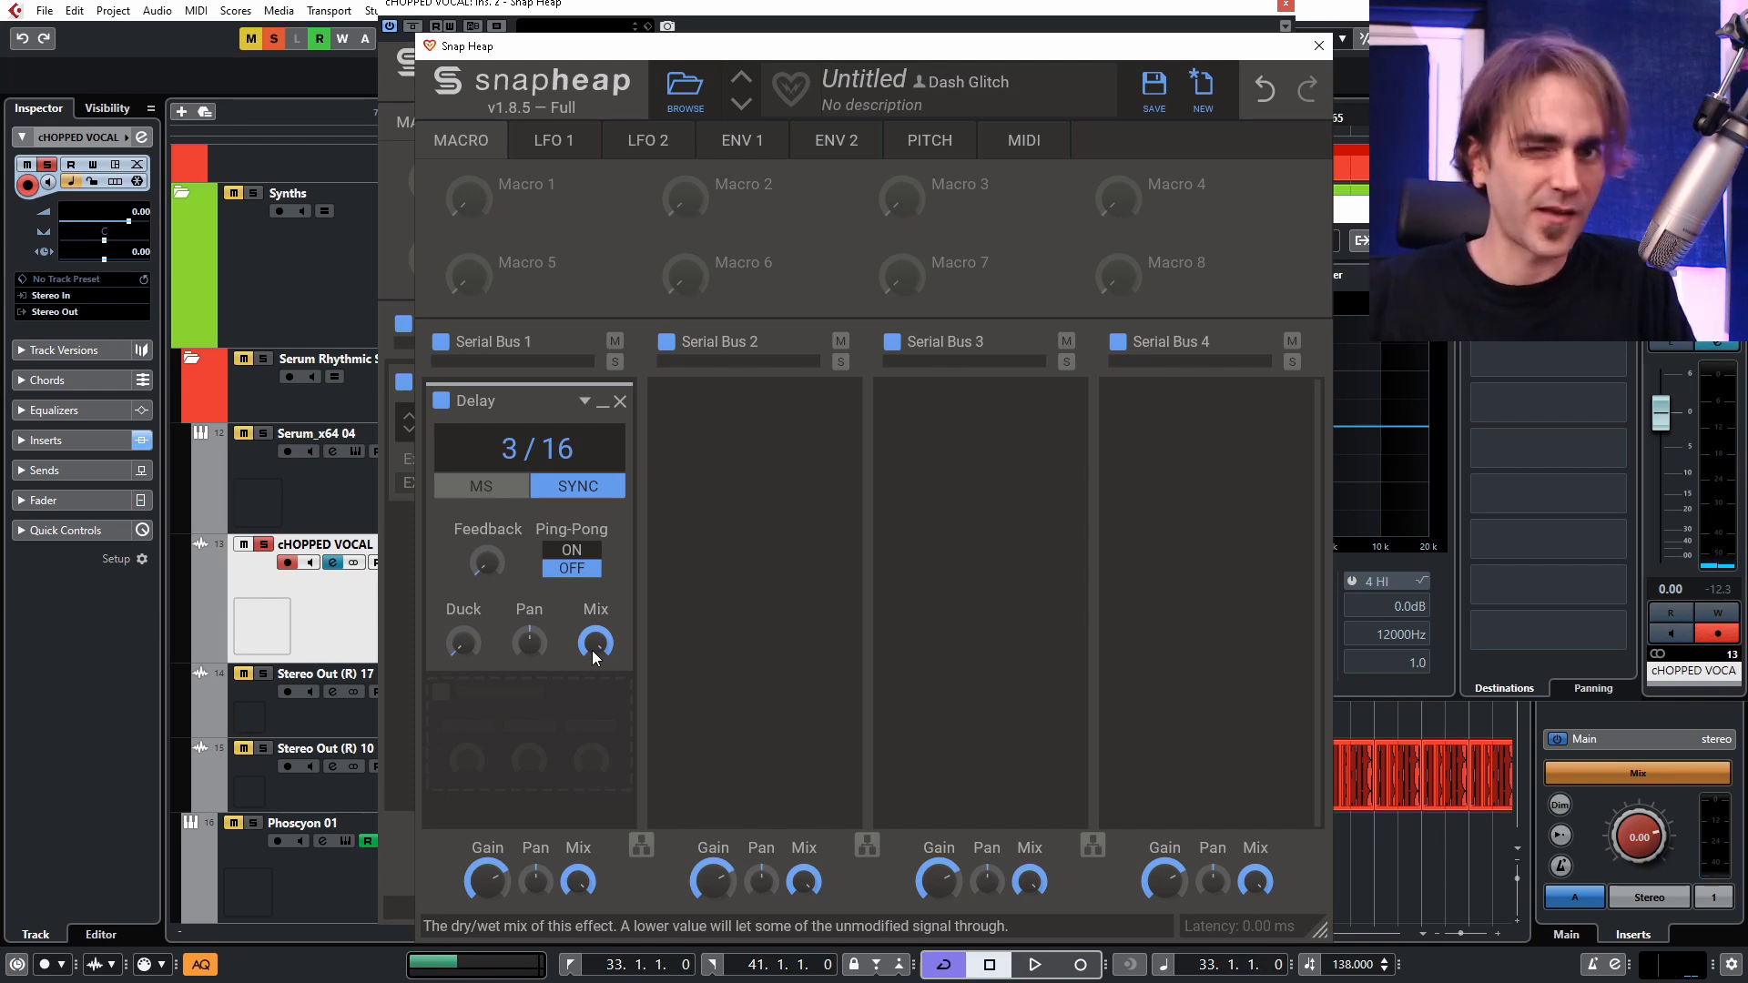
# Run lanes 1 to 3 in parallel and copy the Delay into the second lane, trying 7/16 before using 6/16.
pyautogui.click(642, 848)
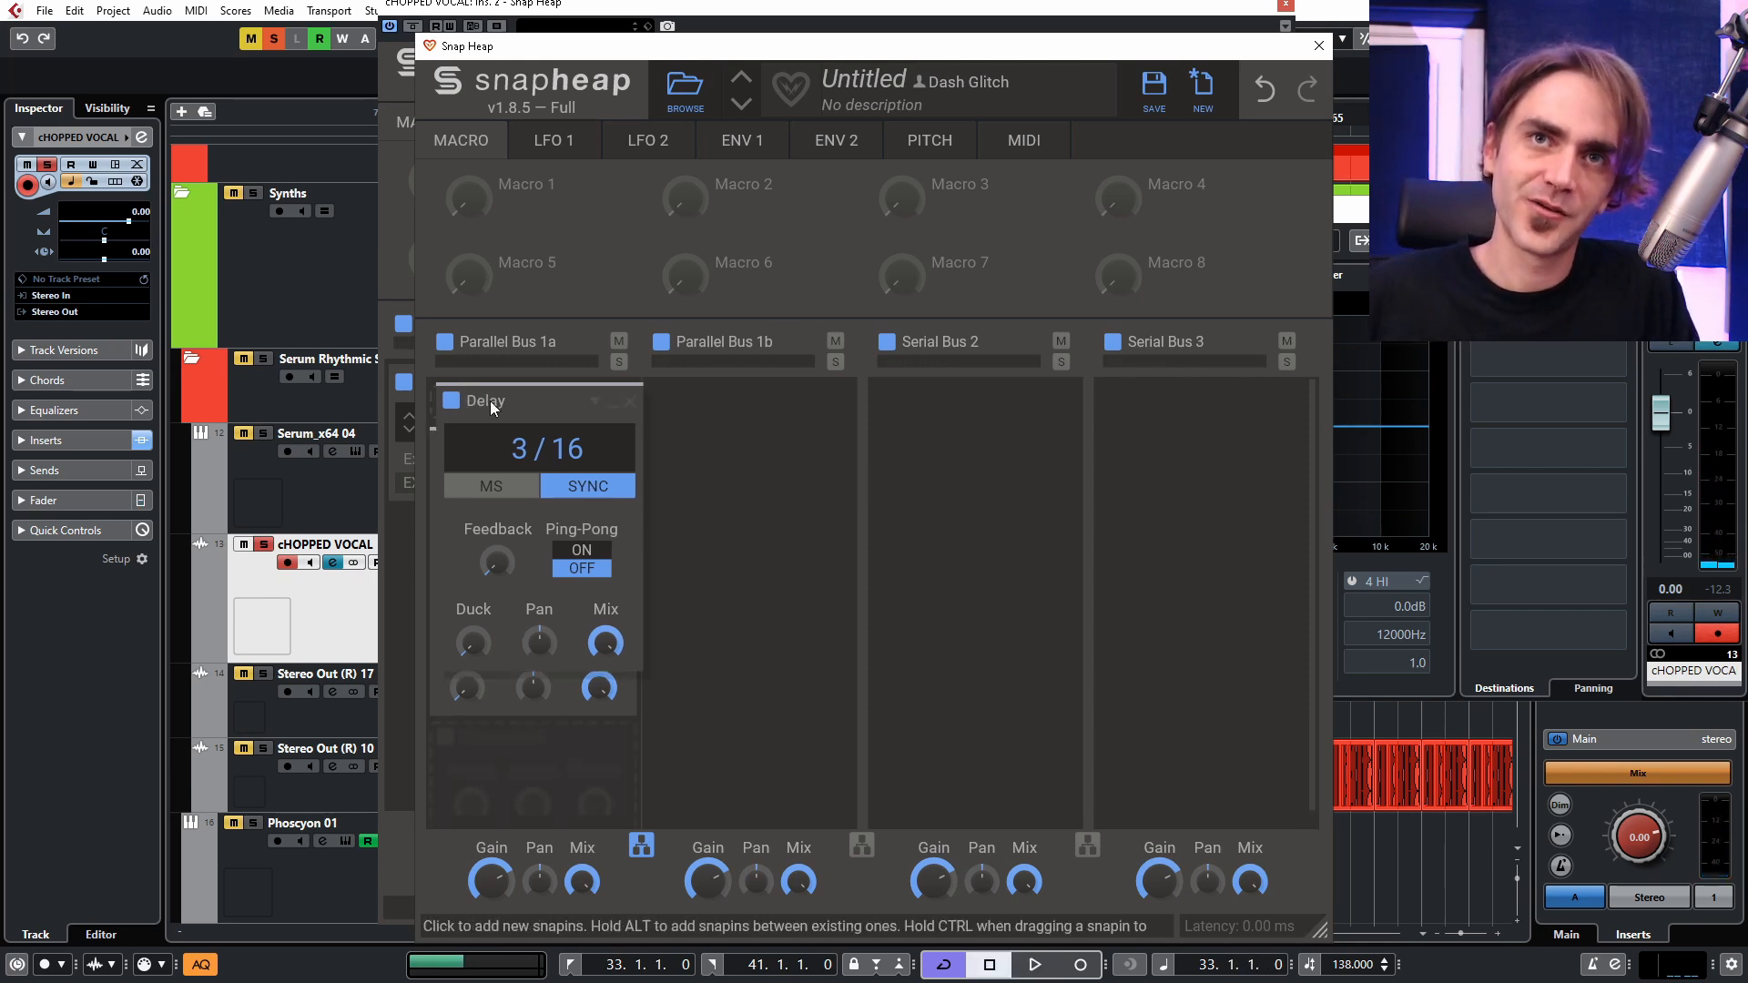
pyautogui.moveTo(490, 400); pyautogui.dragTo(720, 408)
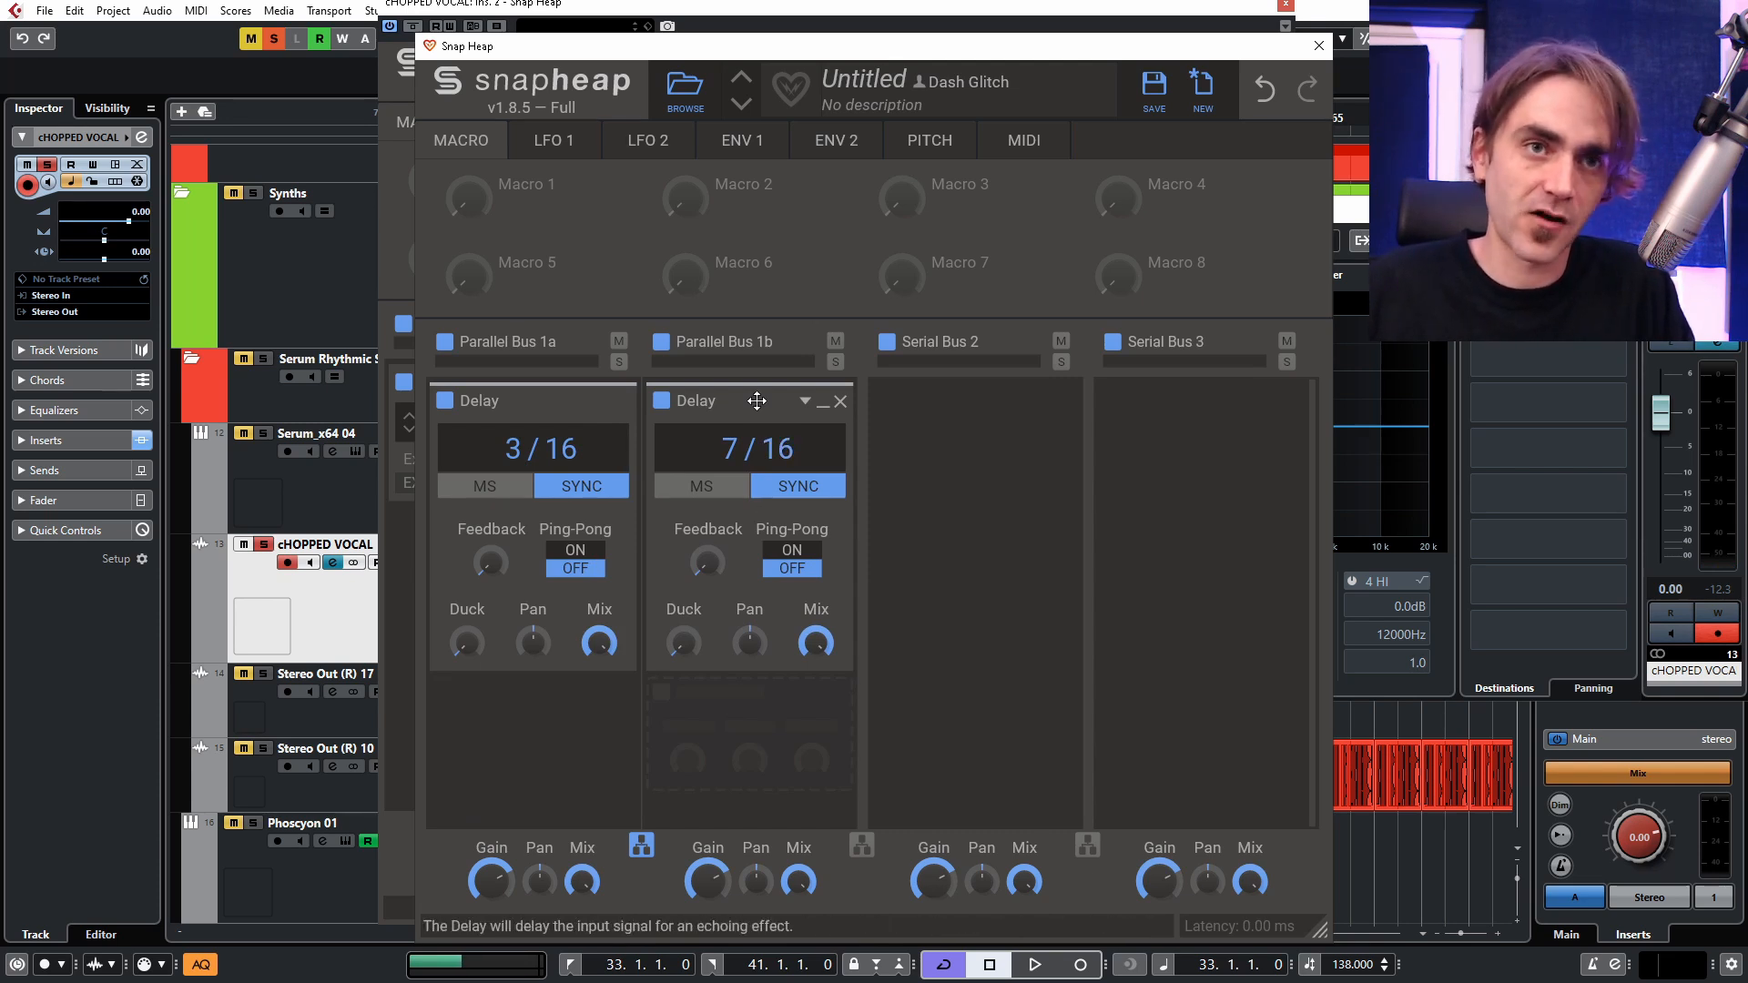
pyautogui.click(863, 848)
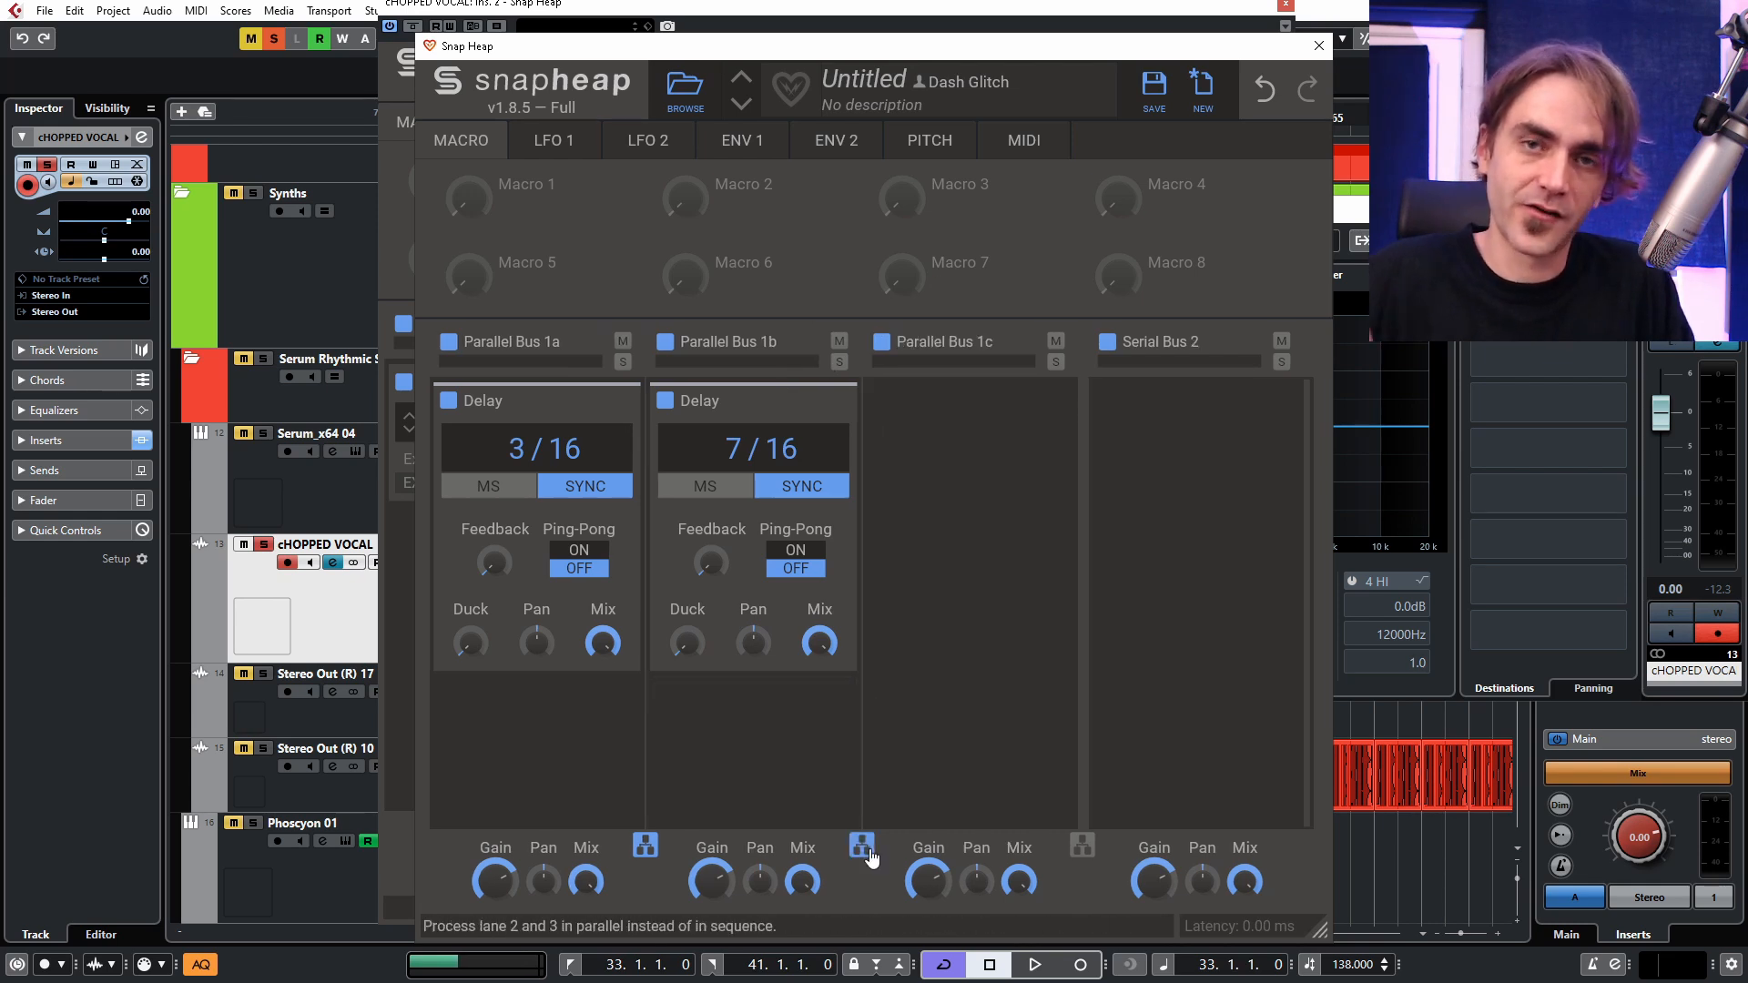
pyautogui.press('space')
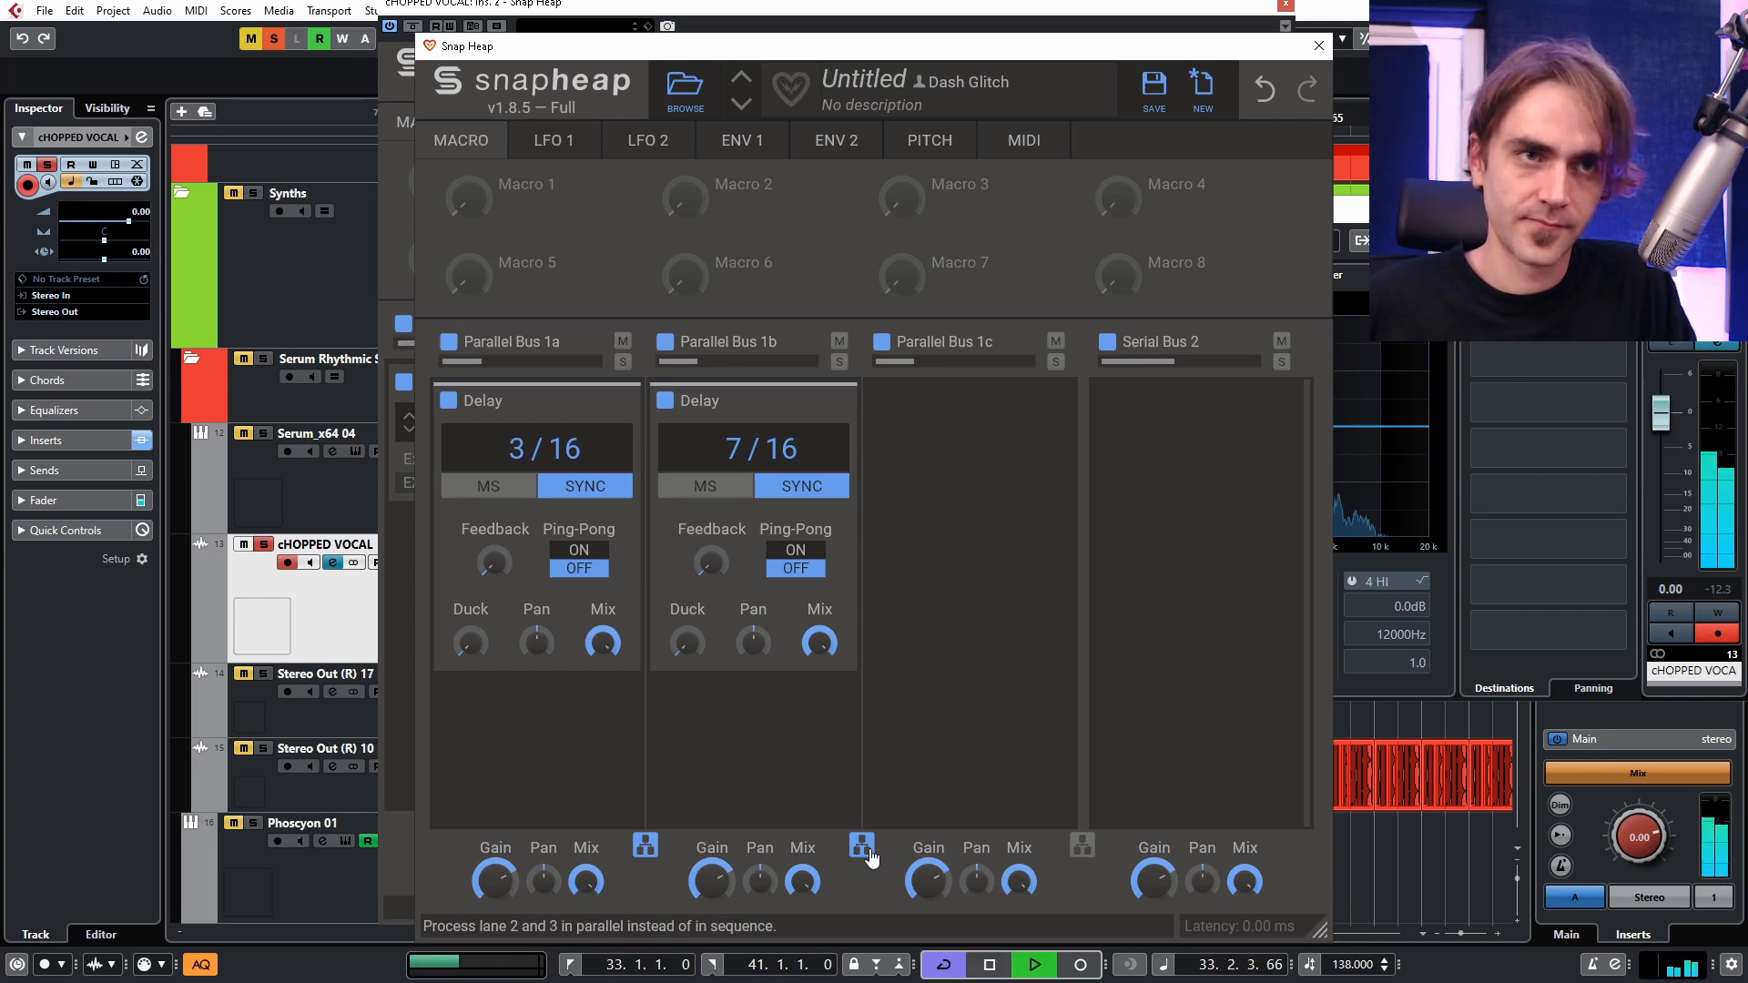
pyautogui.press('space')
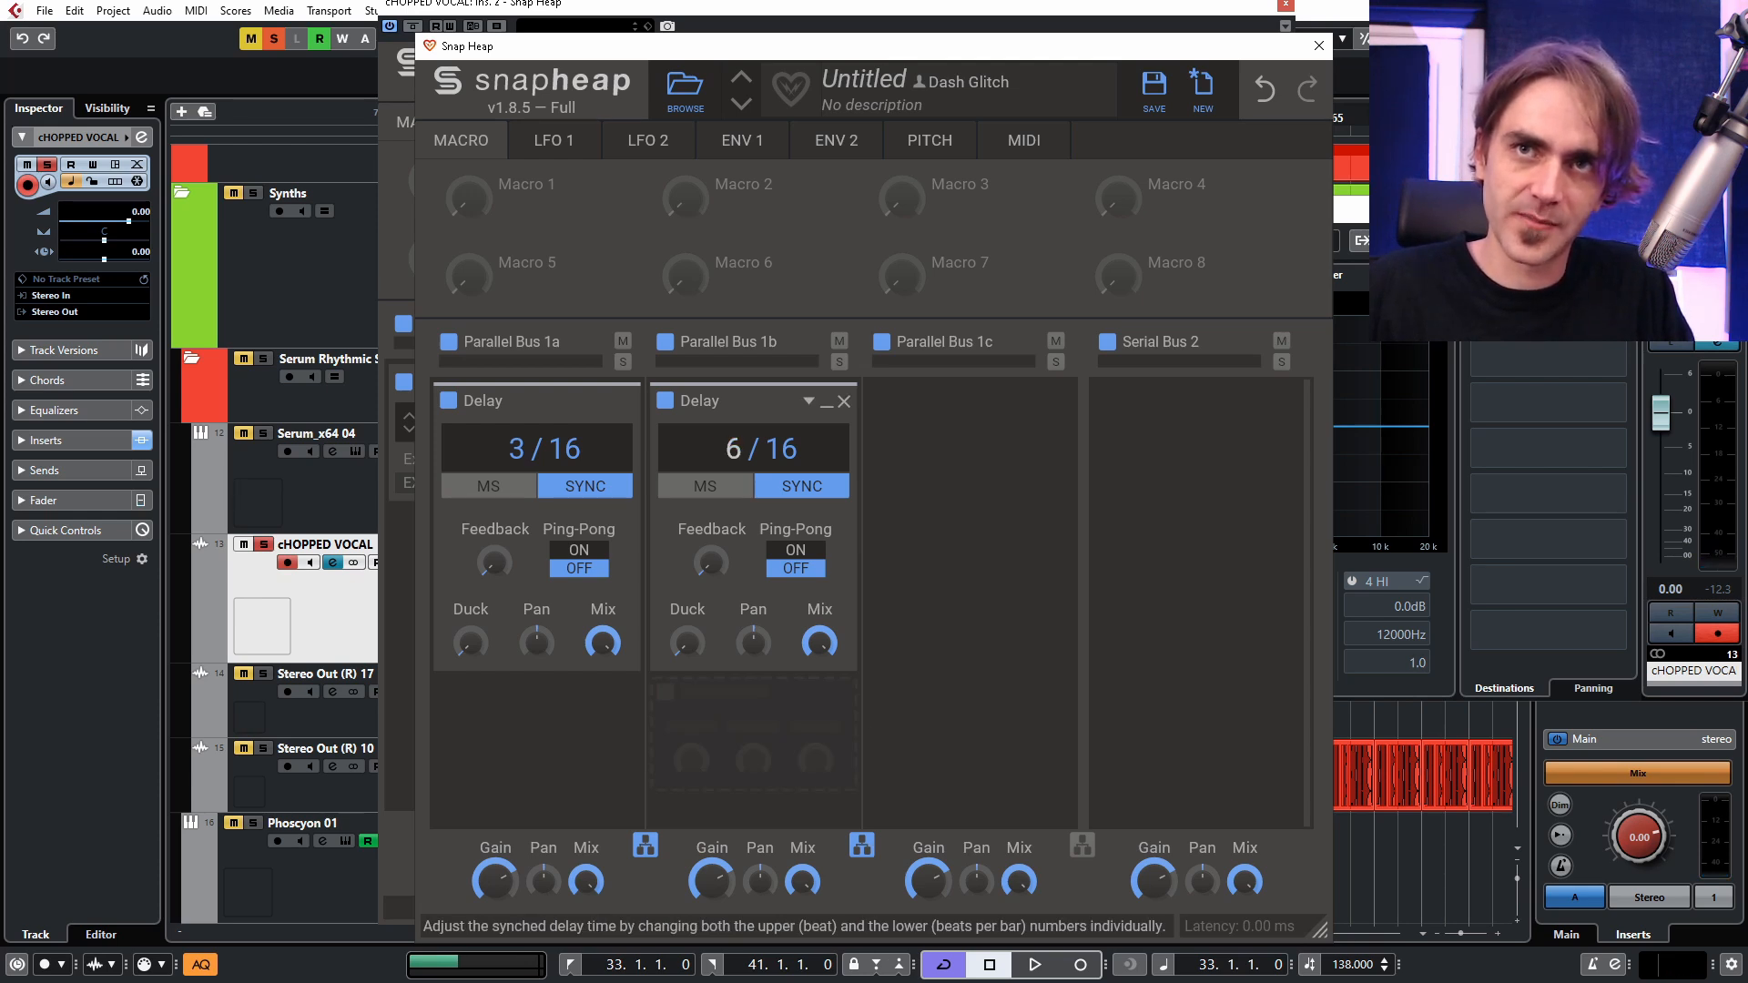
# Put lane 4 in parallel too and copy the Delay into the third and fourth lanes at 9/16 and 12/16.
pyautogui.click(1080, 849)
pyautogui.moveTo(741, 439); pyautogui.dragTo(966, 401)
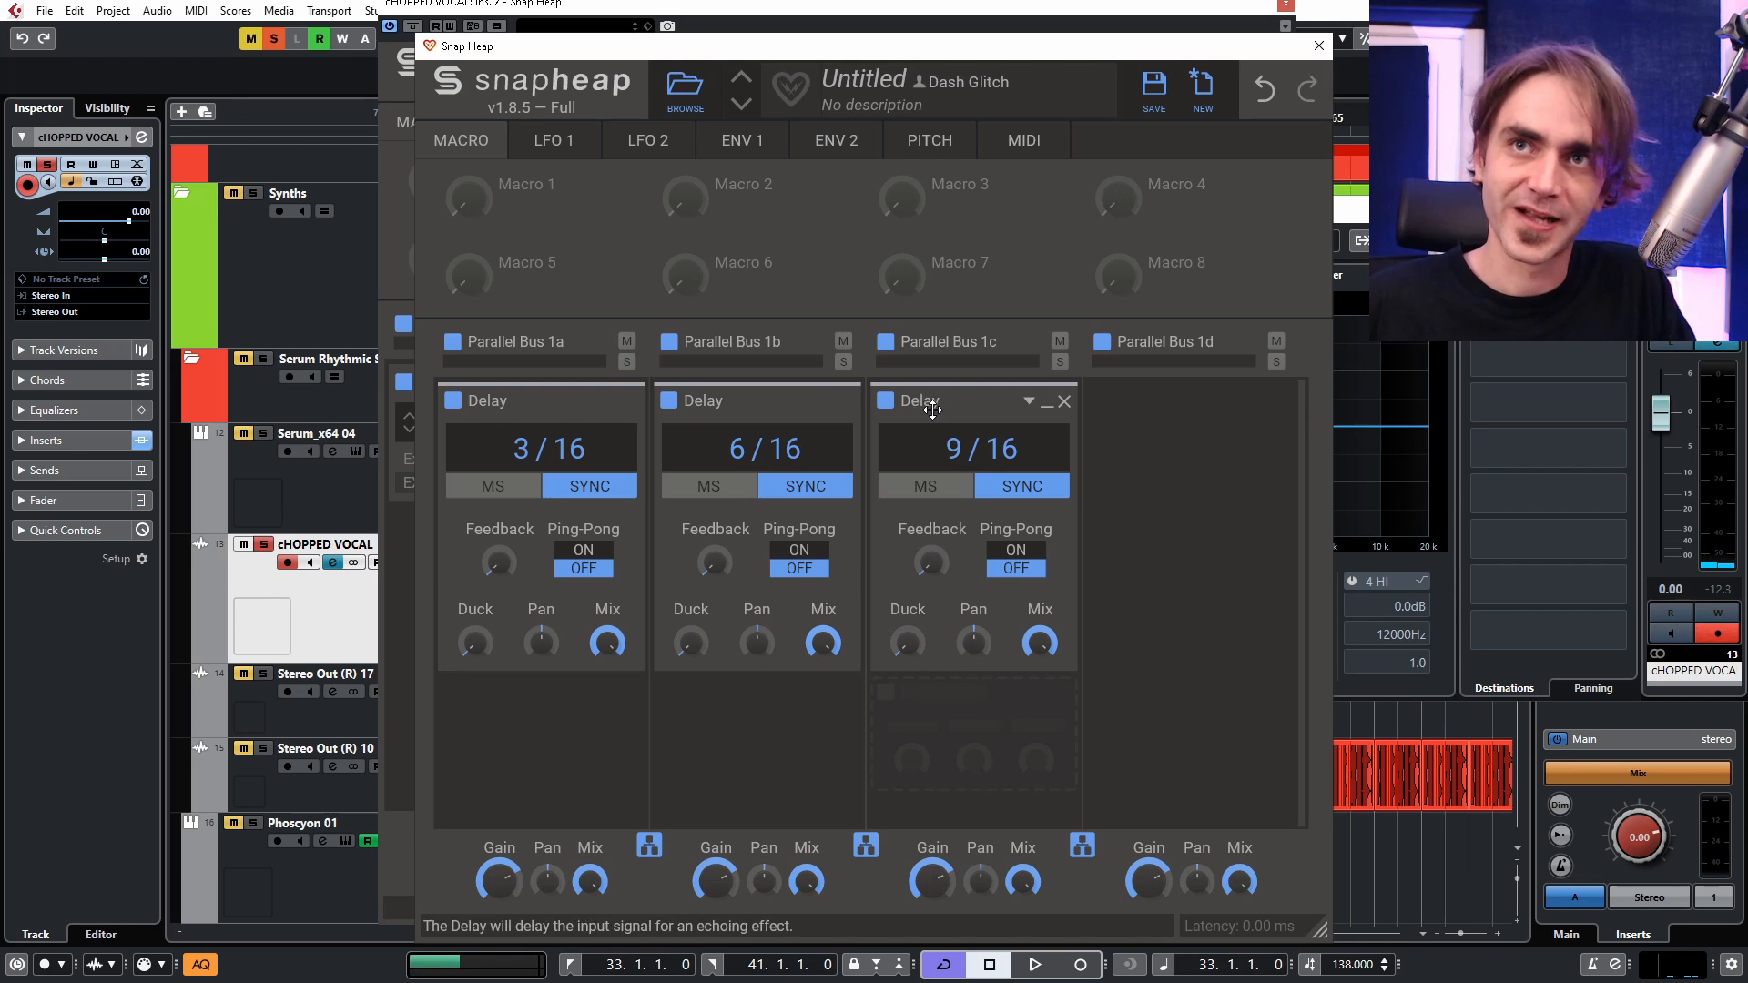
pyautogui.moveTo(922, 407); pyautogui.dragTo(1162, 456)
pyautogui.scroll(2, 1162, 456)
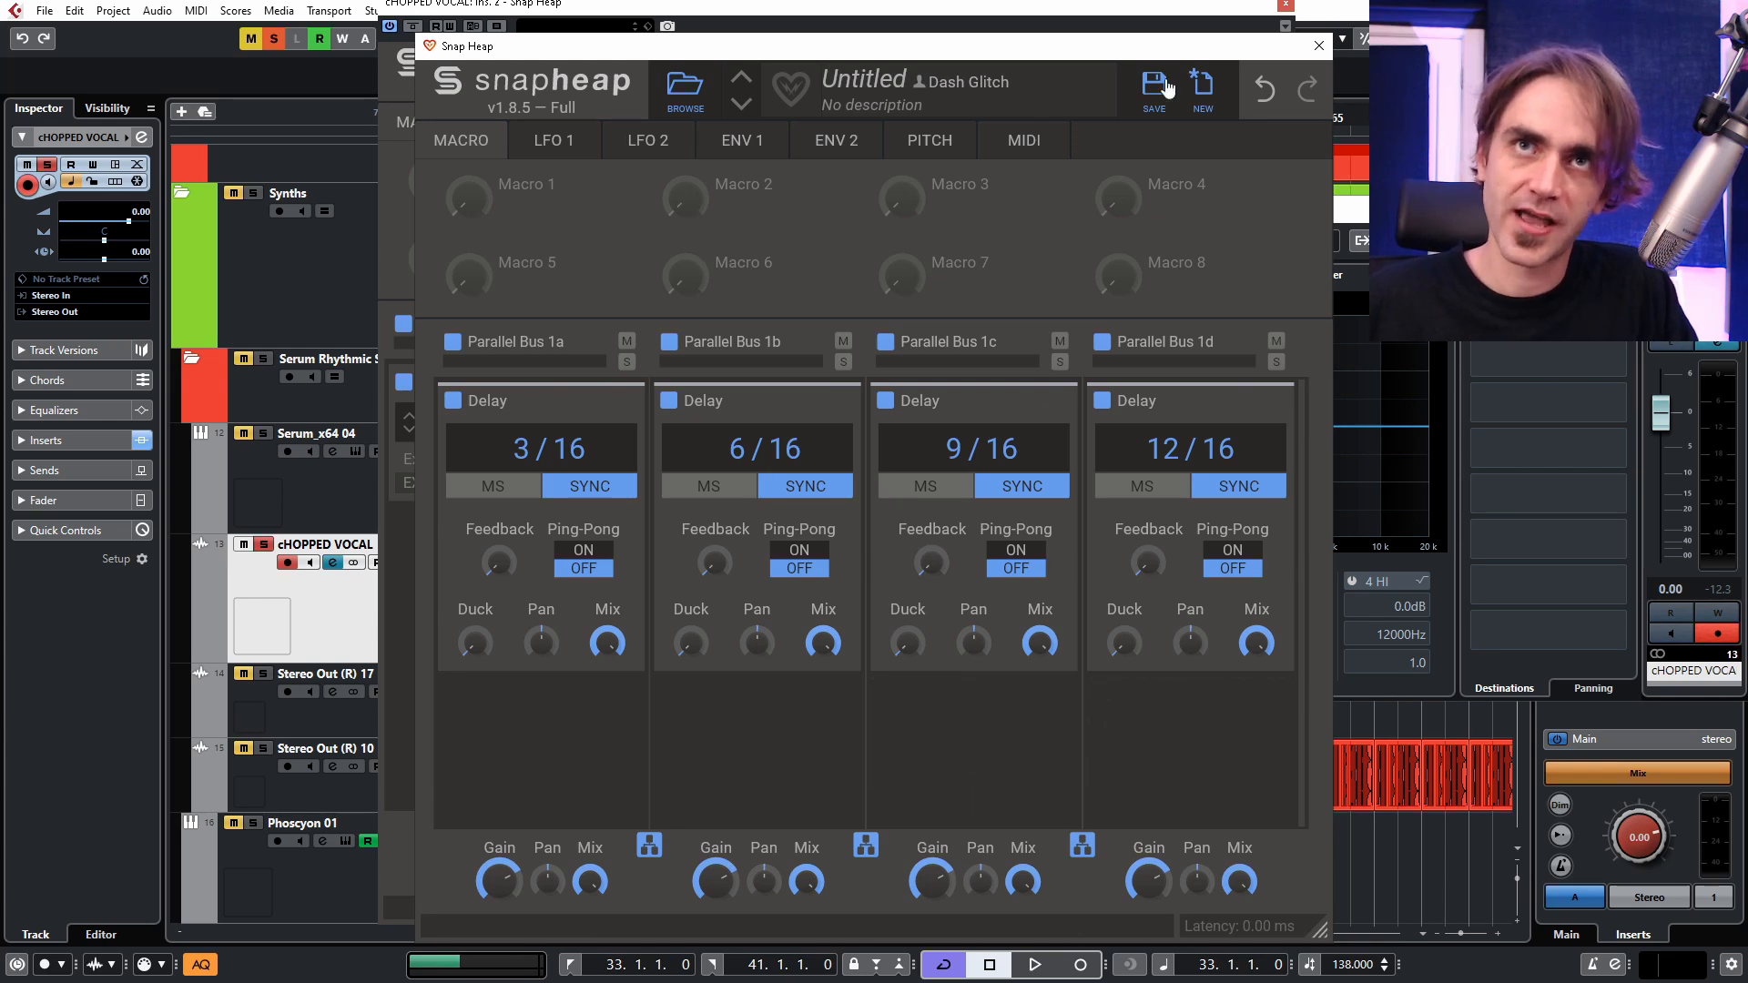
pyautogui.click(1319, 45)
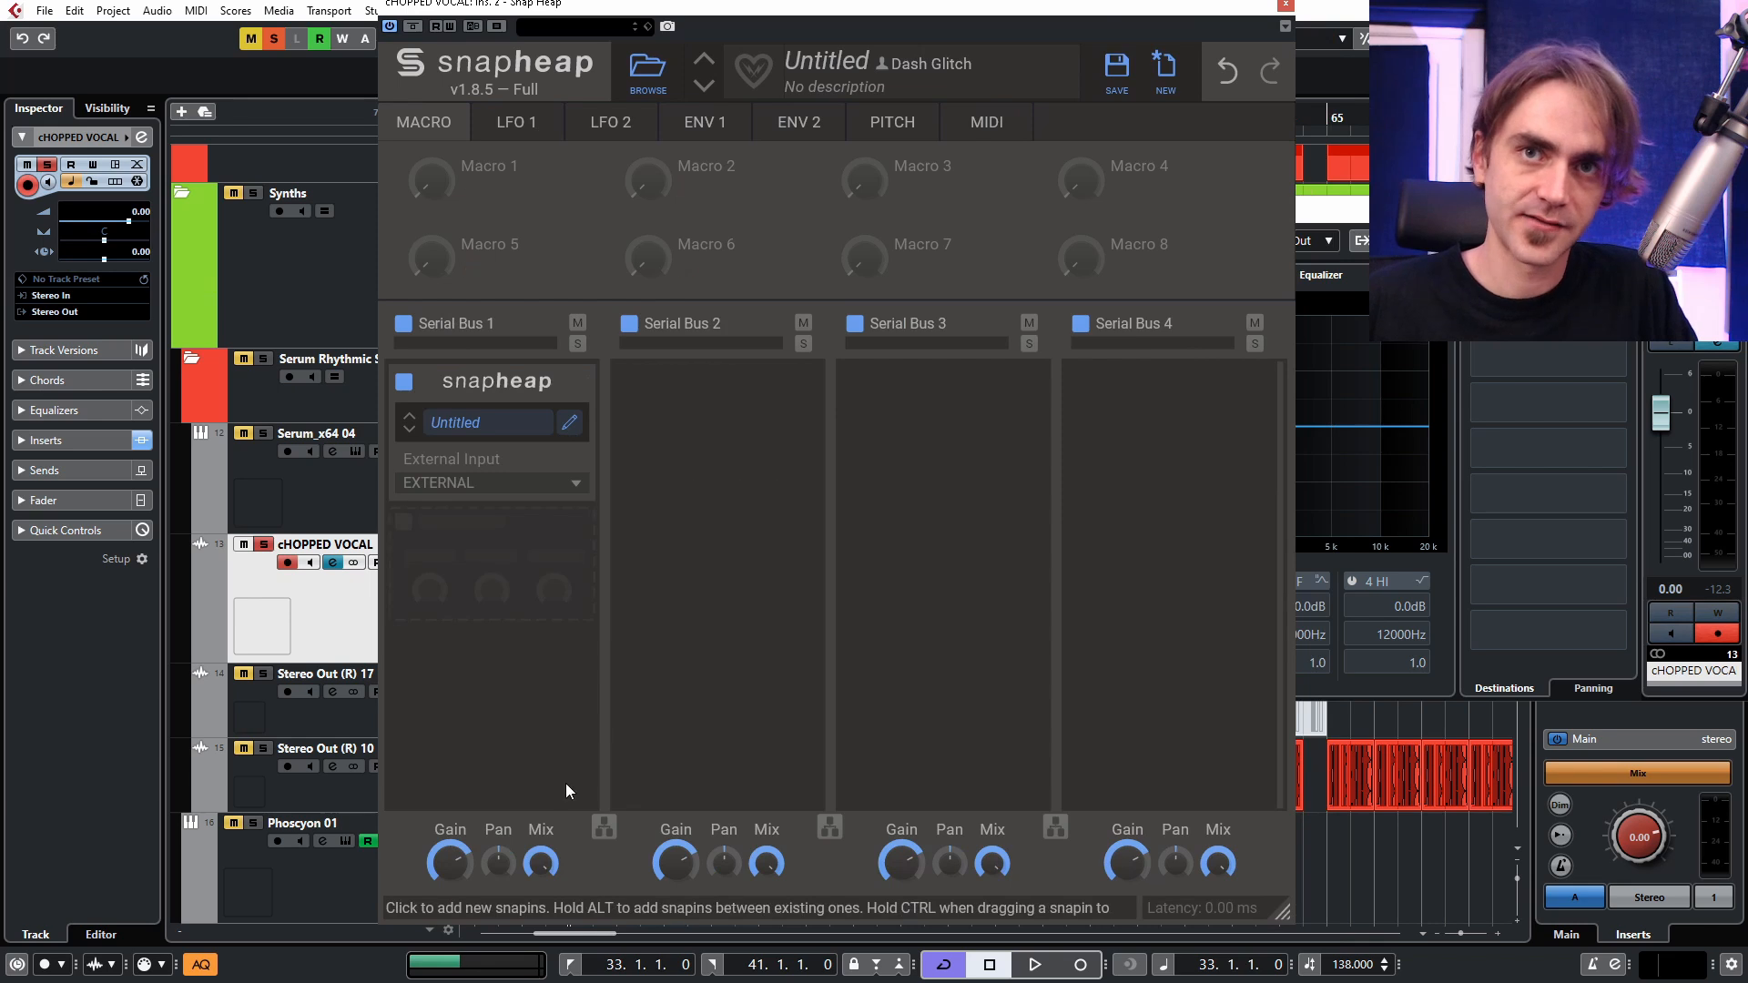
# Try a 51% mix on the outer Serial Bus 1 and play the loop.
pyautogui.moveTo(542, 847); pyautogui.dragTo(542, 874)
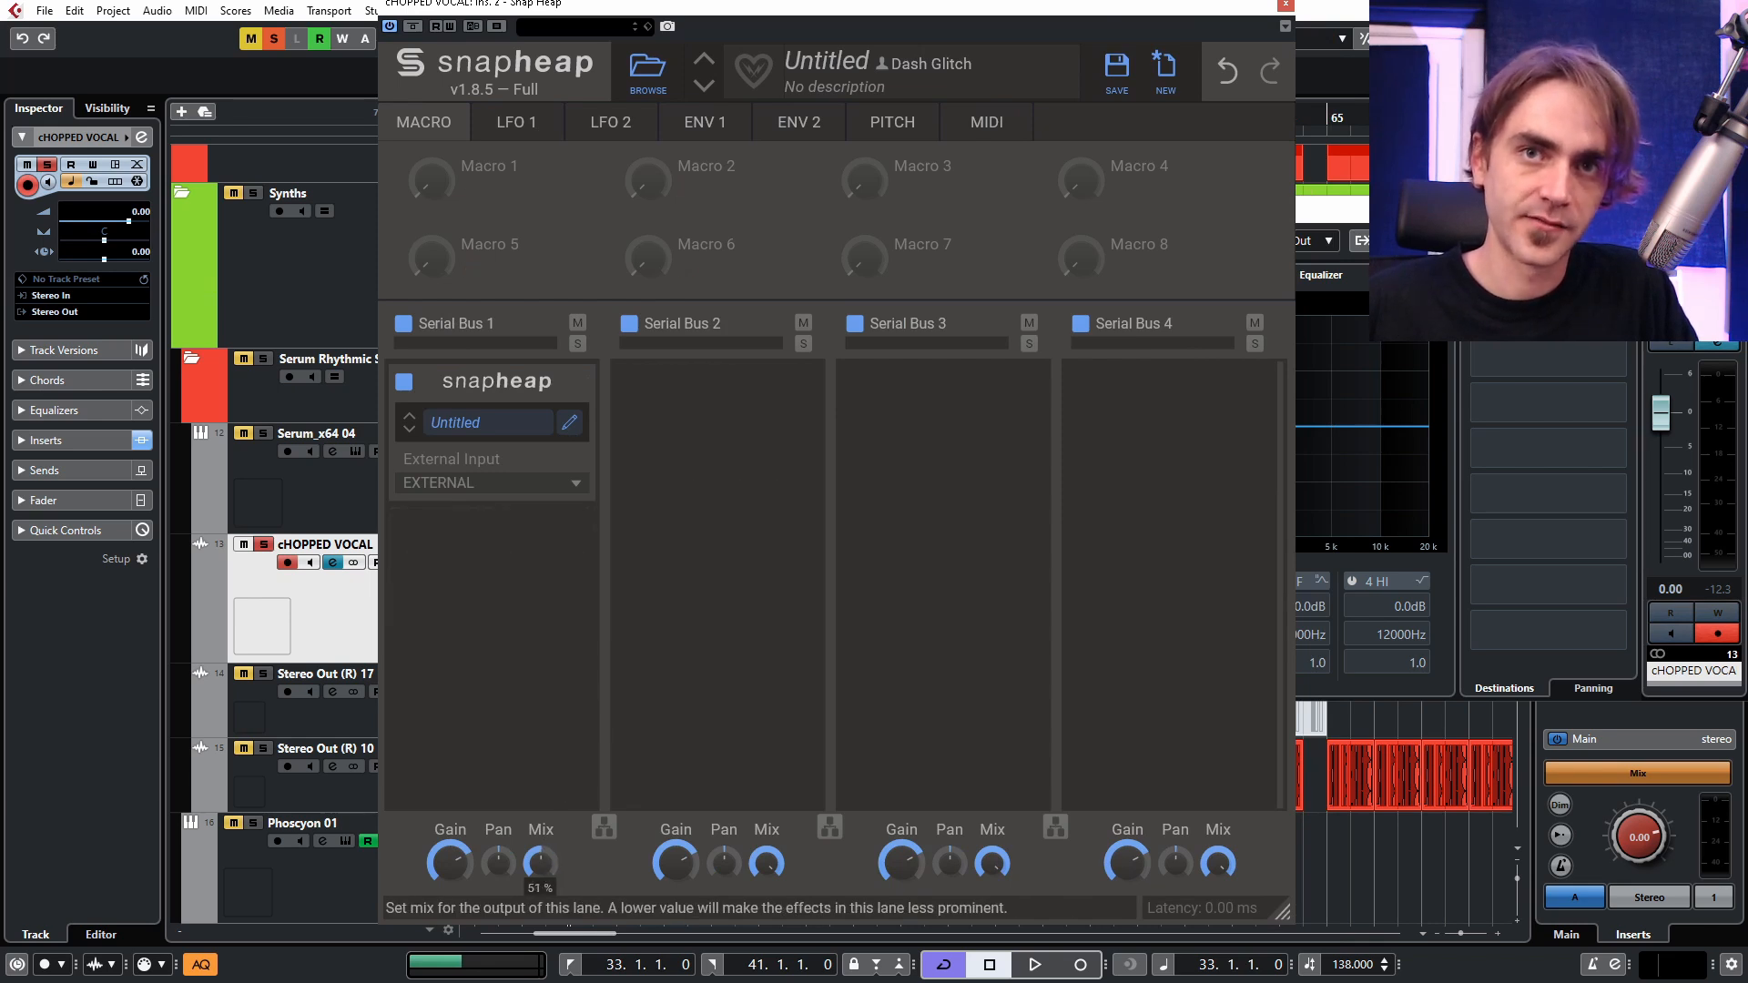
pyautogui.press('space')
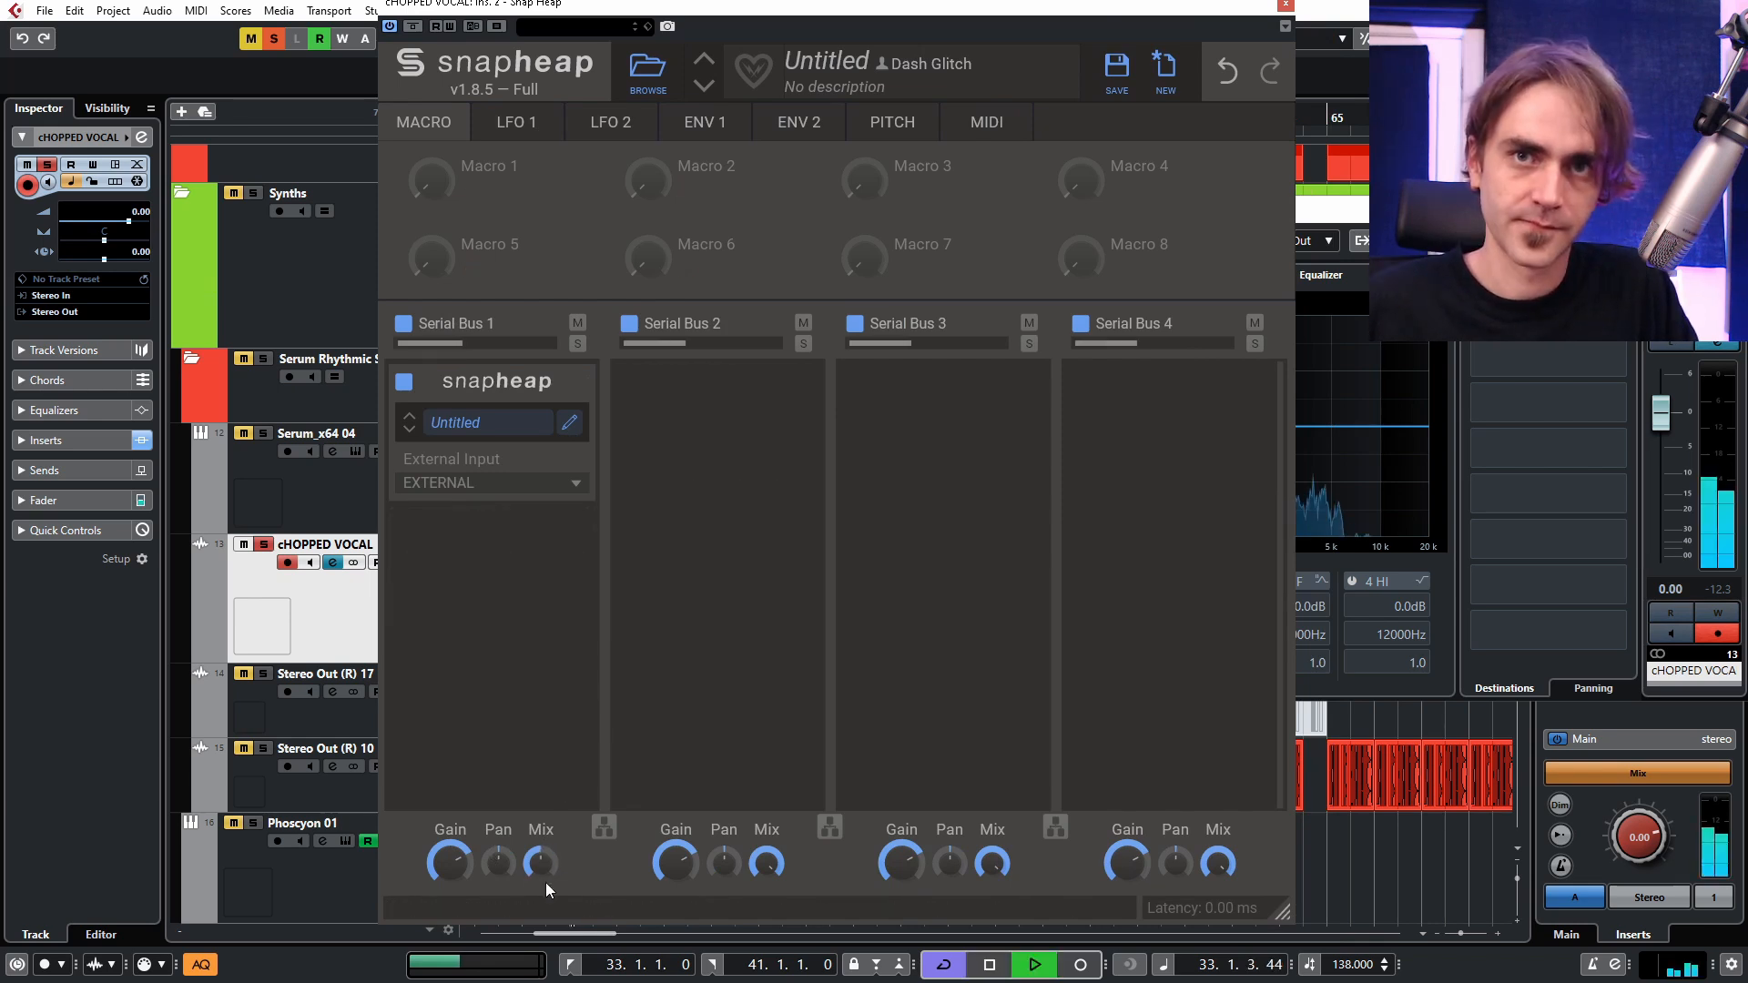
pyautogui.press('space')
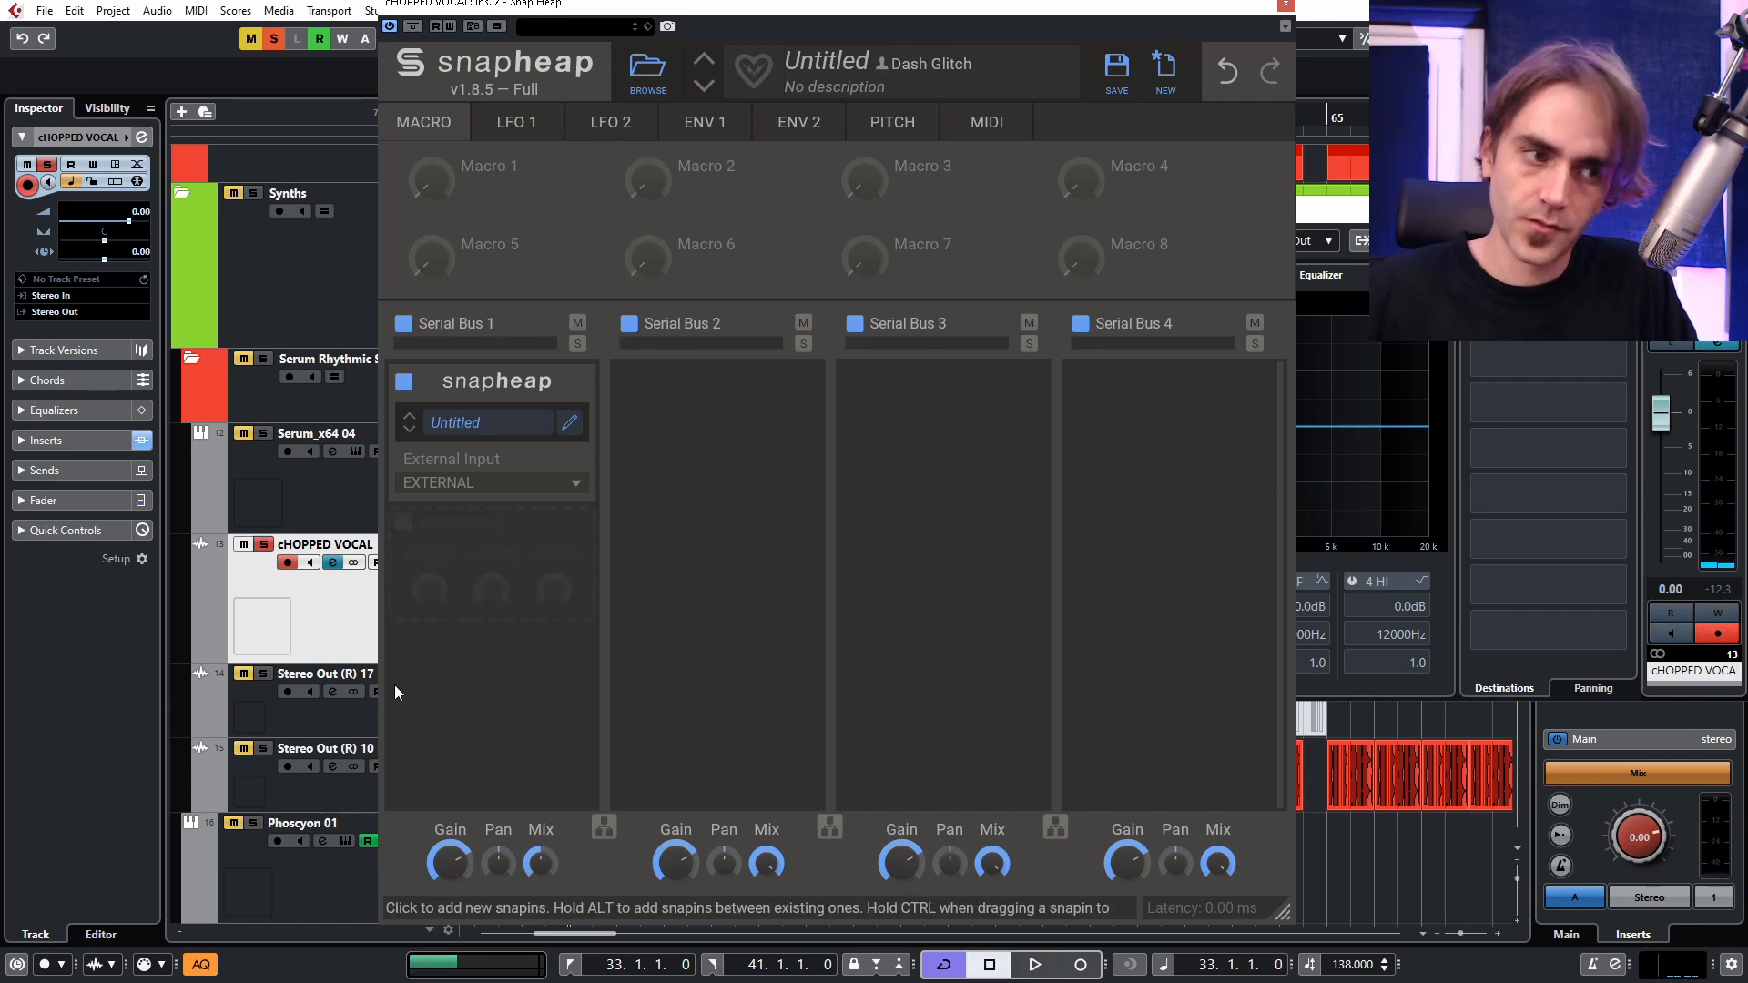
# Move the nested Snap Heap to the second lane and run lanes 1 and 2 in parallel.
pyautogui.moveTo(510, 464); pyautogui.dragTo(716, 437)
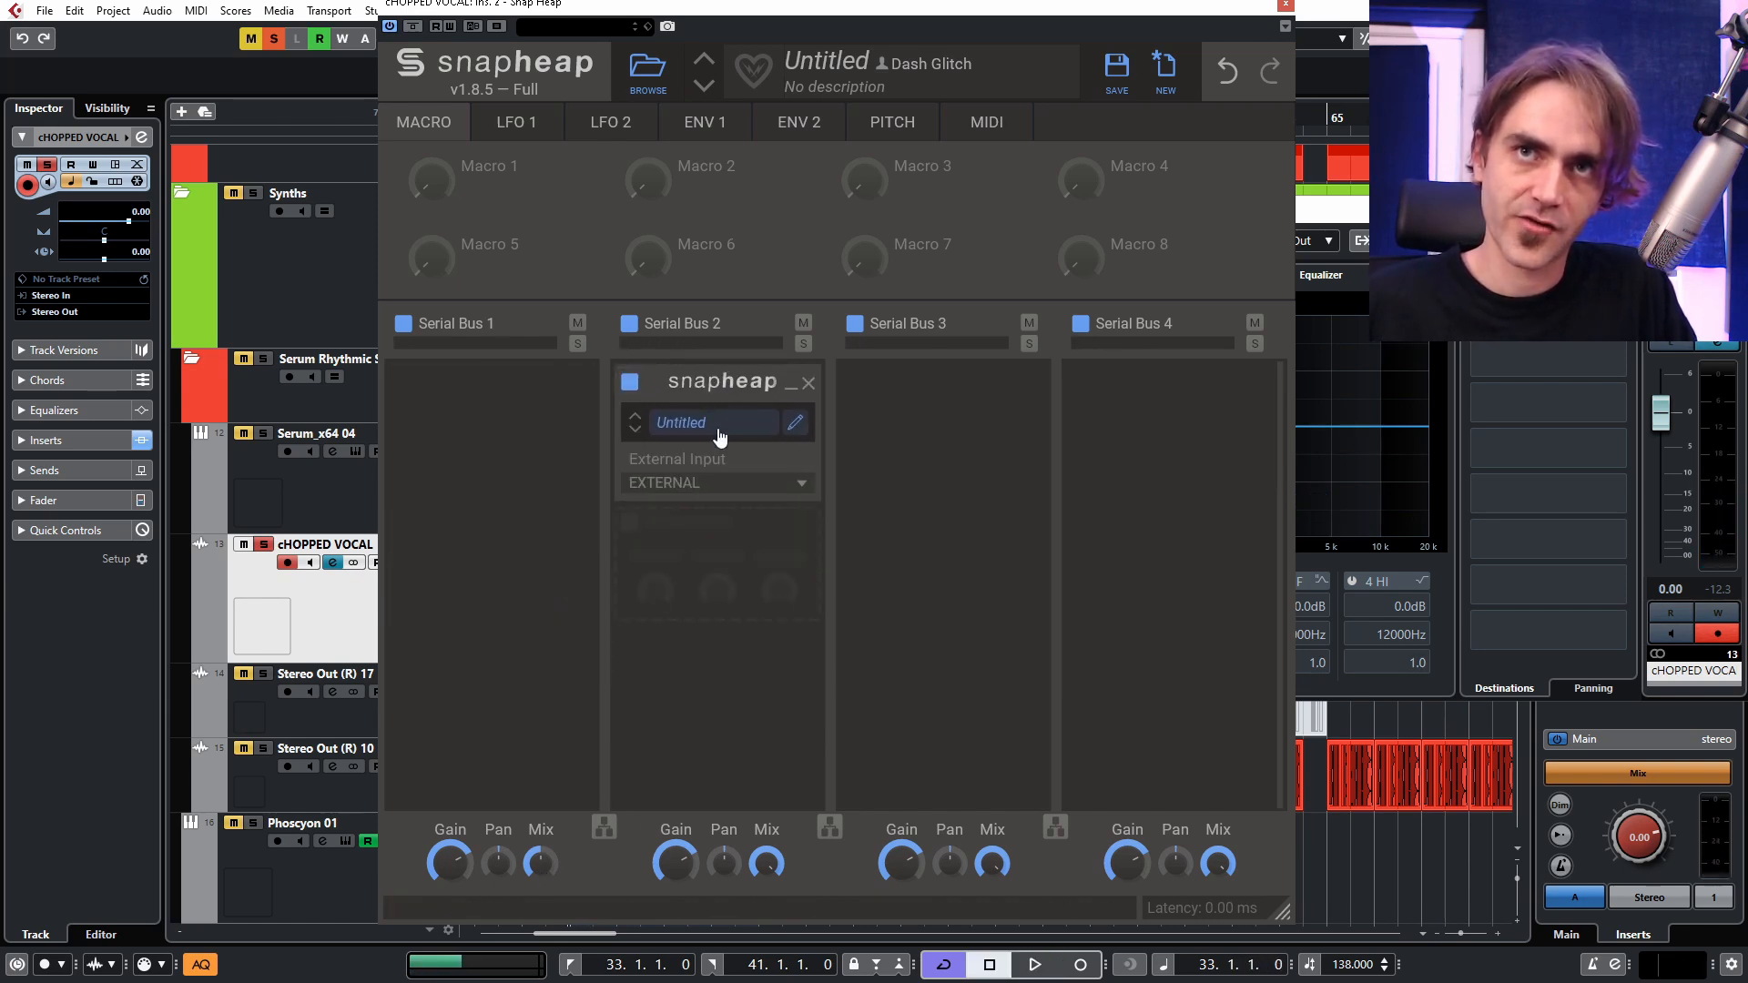
pyautogui.click(603, 827)
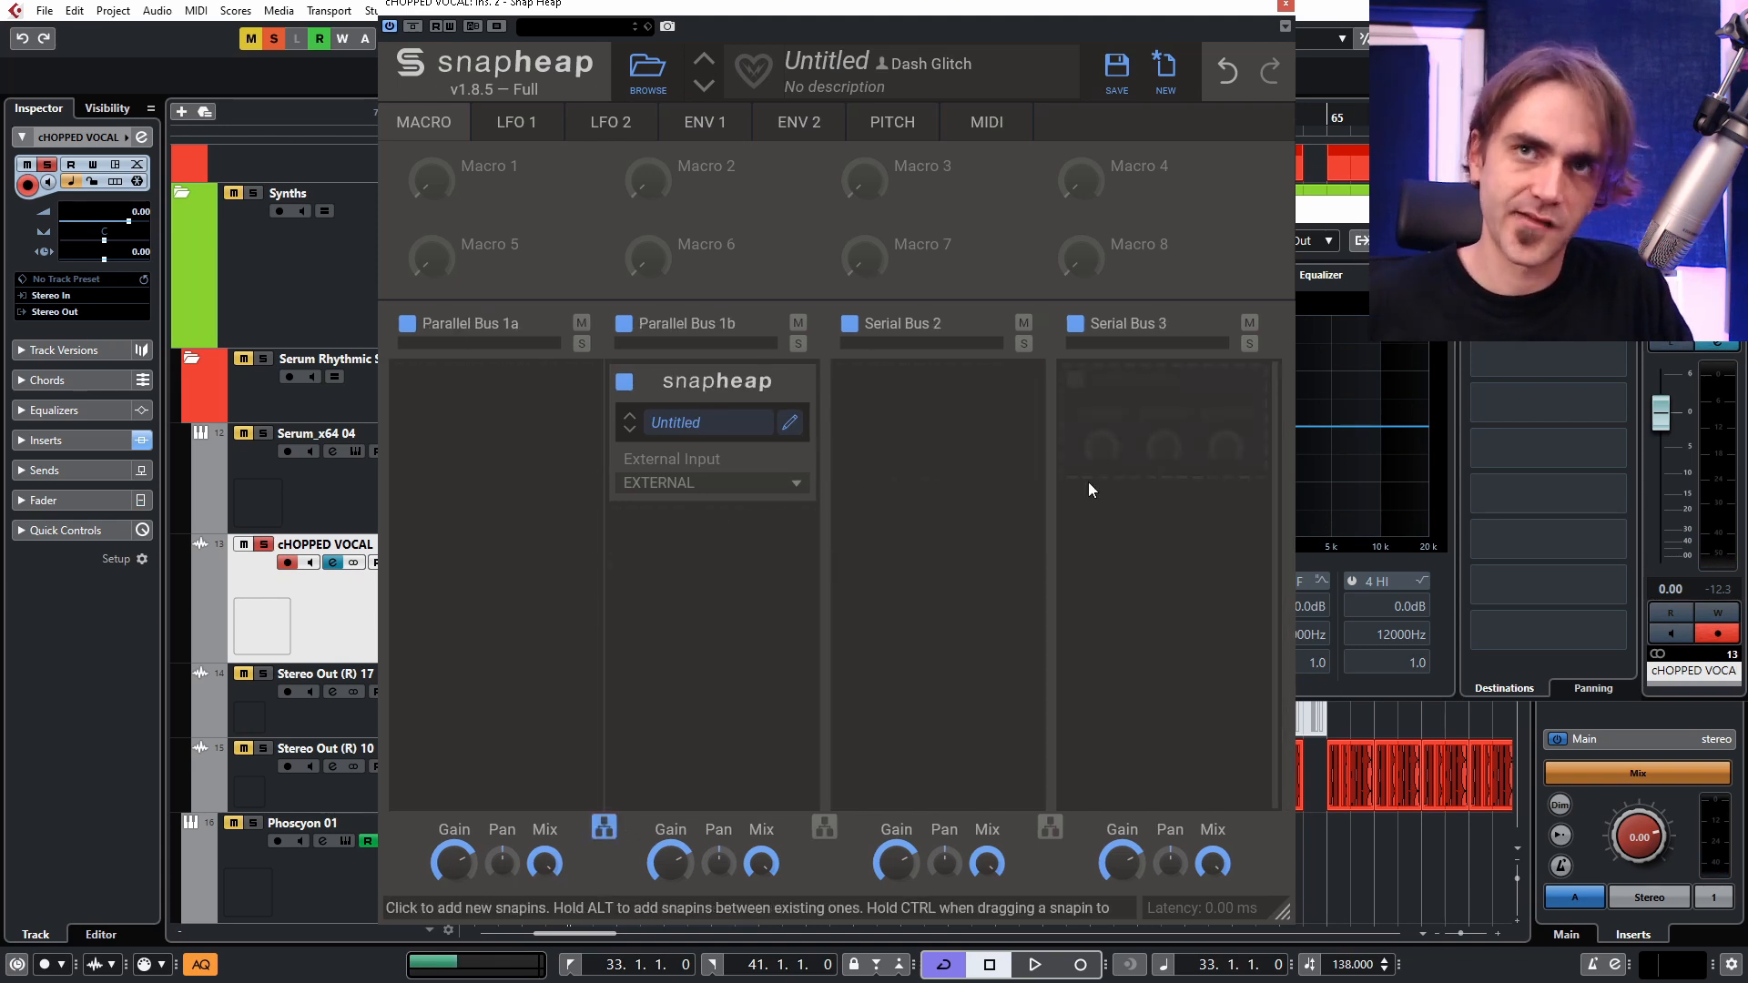
# Retime the nested delays in the second, third and fourth lanes to 7/16, 11/16 and 5/16.
pyautogui.click(788, 423)
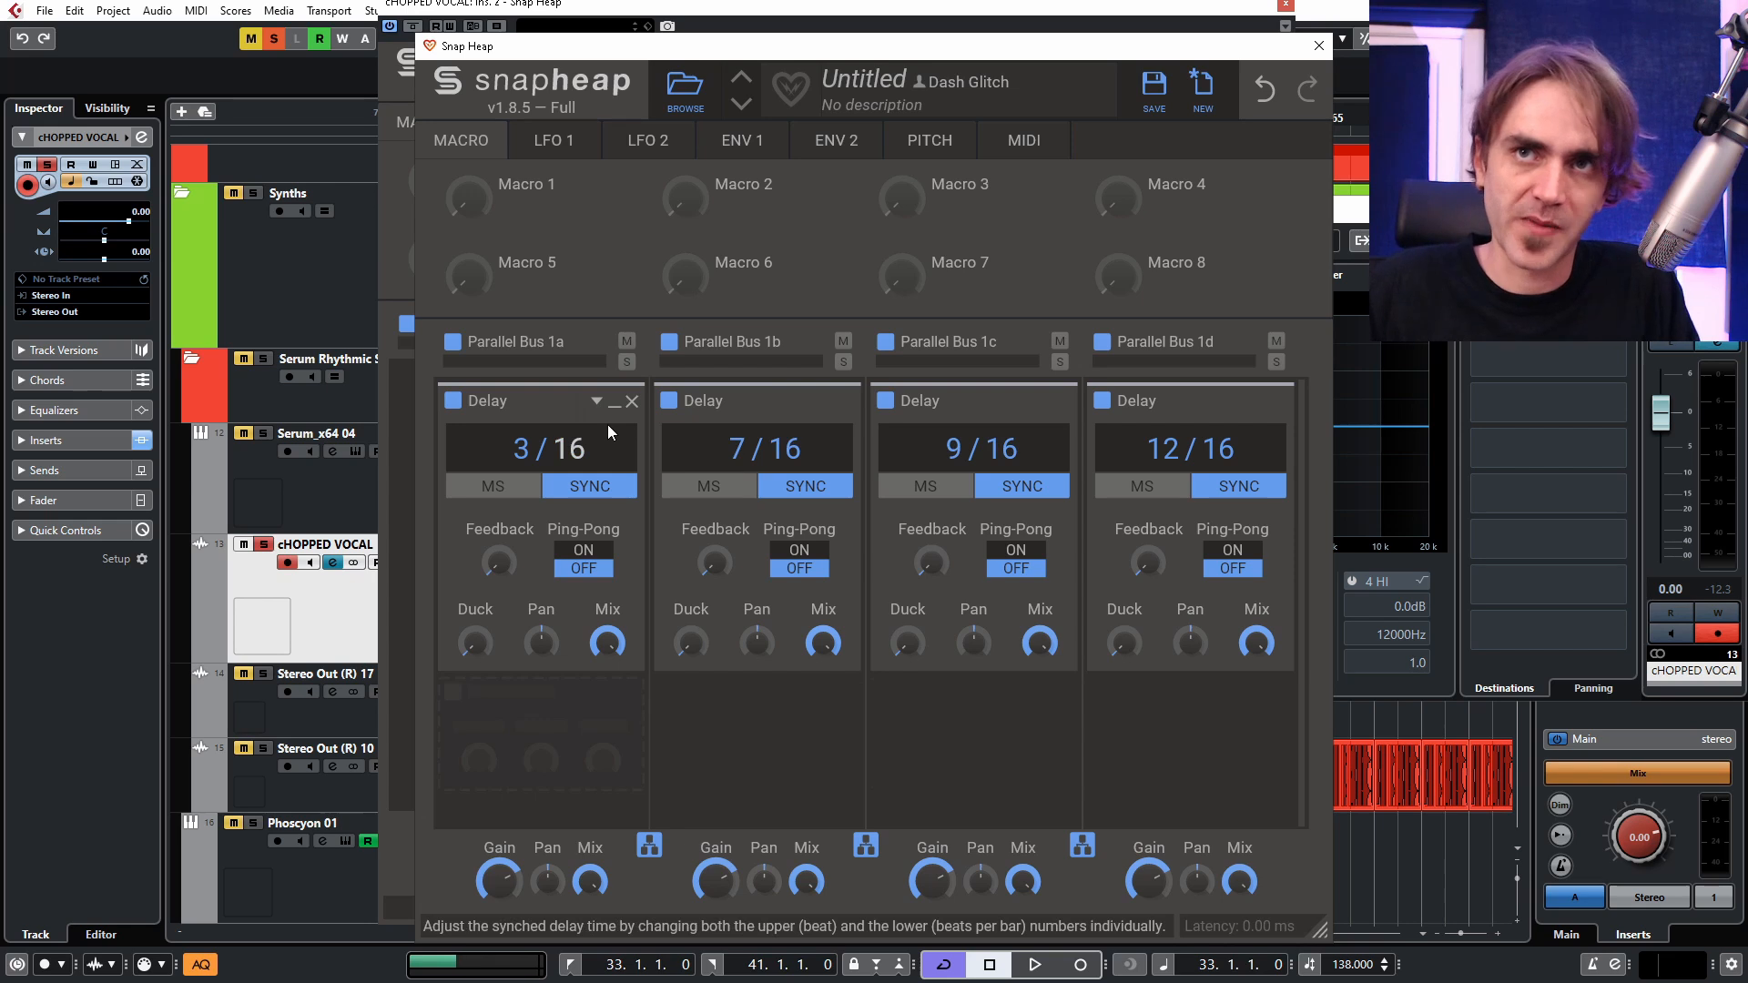
pyautogui.moveTo(953, 449); pyautogui.dragTo(953, 430)
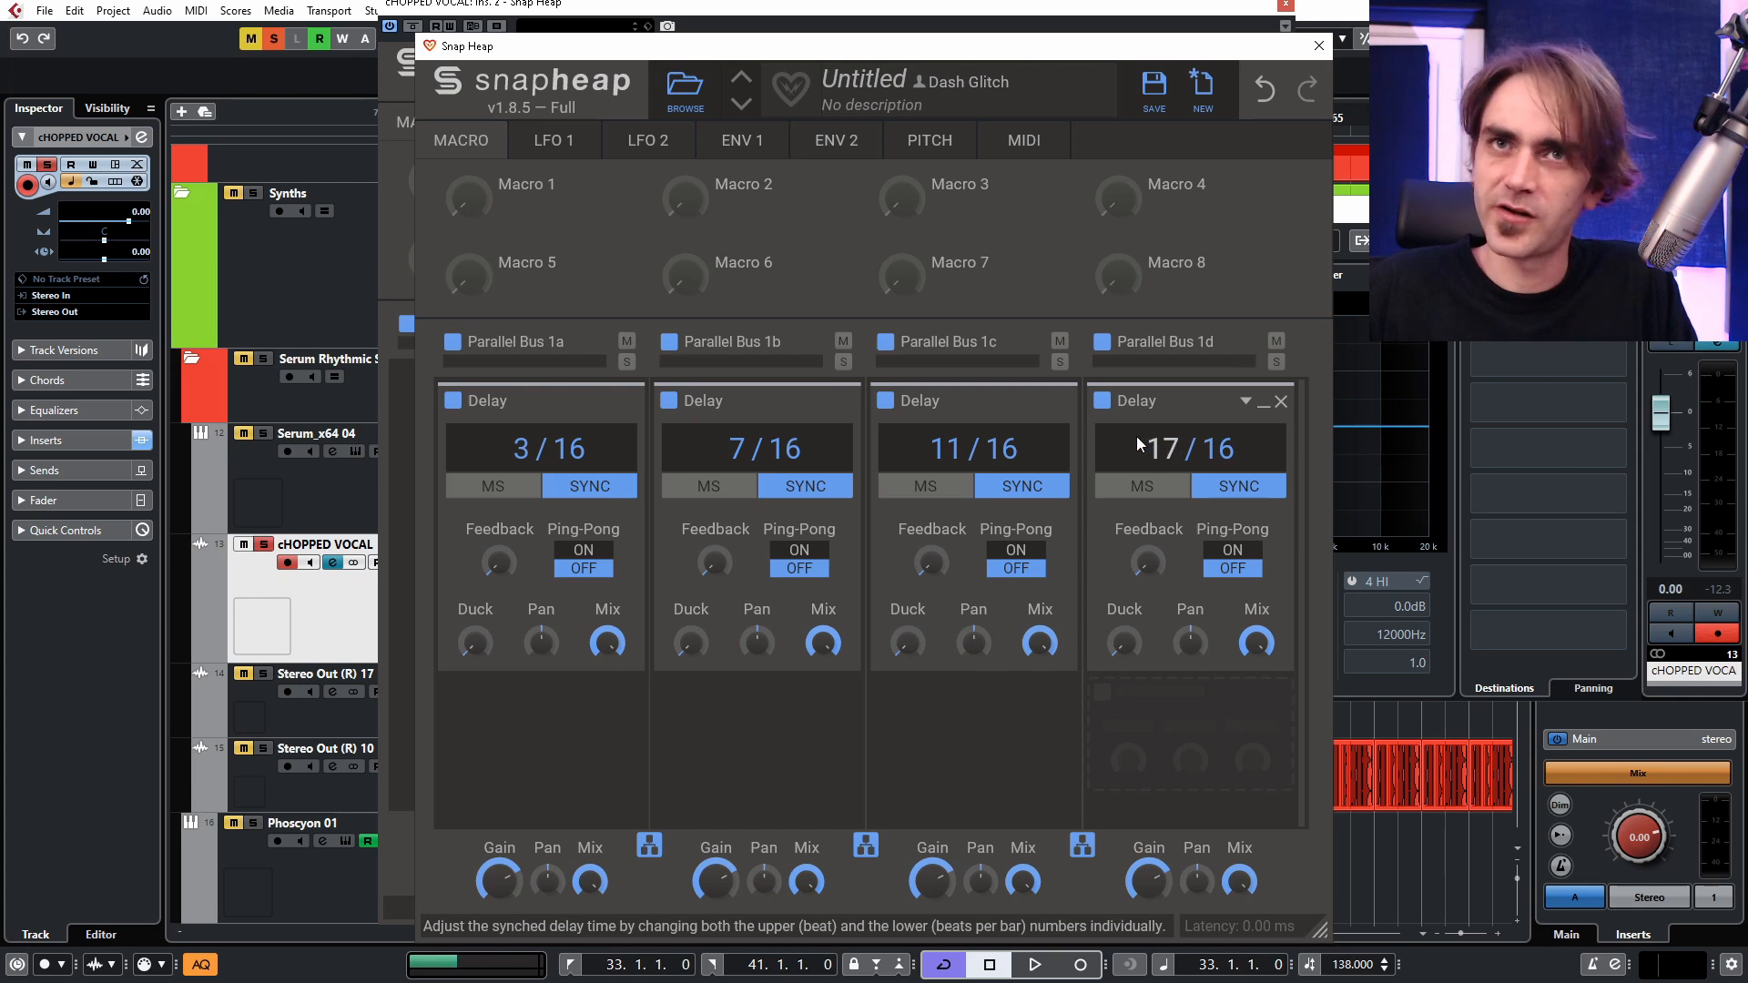
pyautogui.moveTo(1172, 448)
pyautogui.mouseDown()
pyautogui.moveTo(1172, 501)
pyautogui.moveTo(1184, 450)
pyautogui.mouseUp()
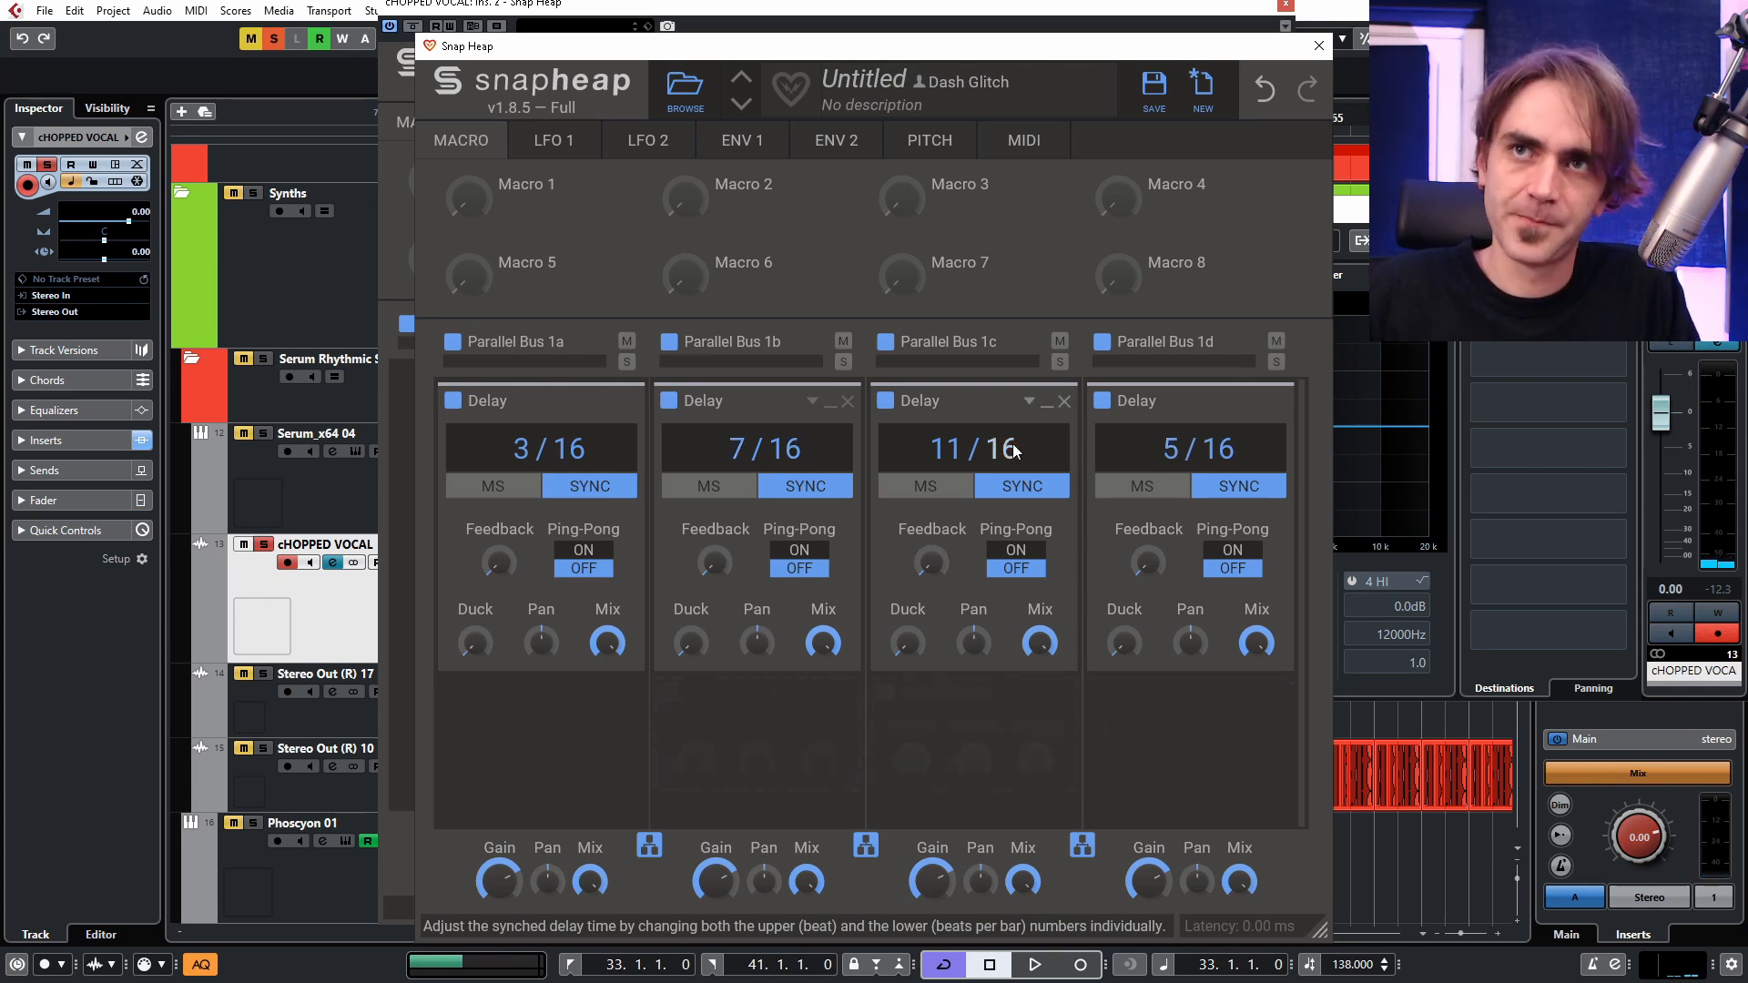
# Reorder the nested Delays so the second, third and fourth lanes hold 5/16, 7/16 and 11/16.
pyautogui.moveTo(729, 405); pyautogui.dragTo(1171, 712)
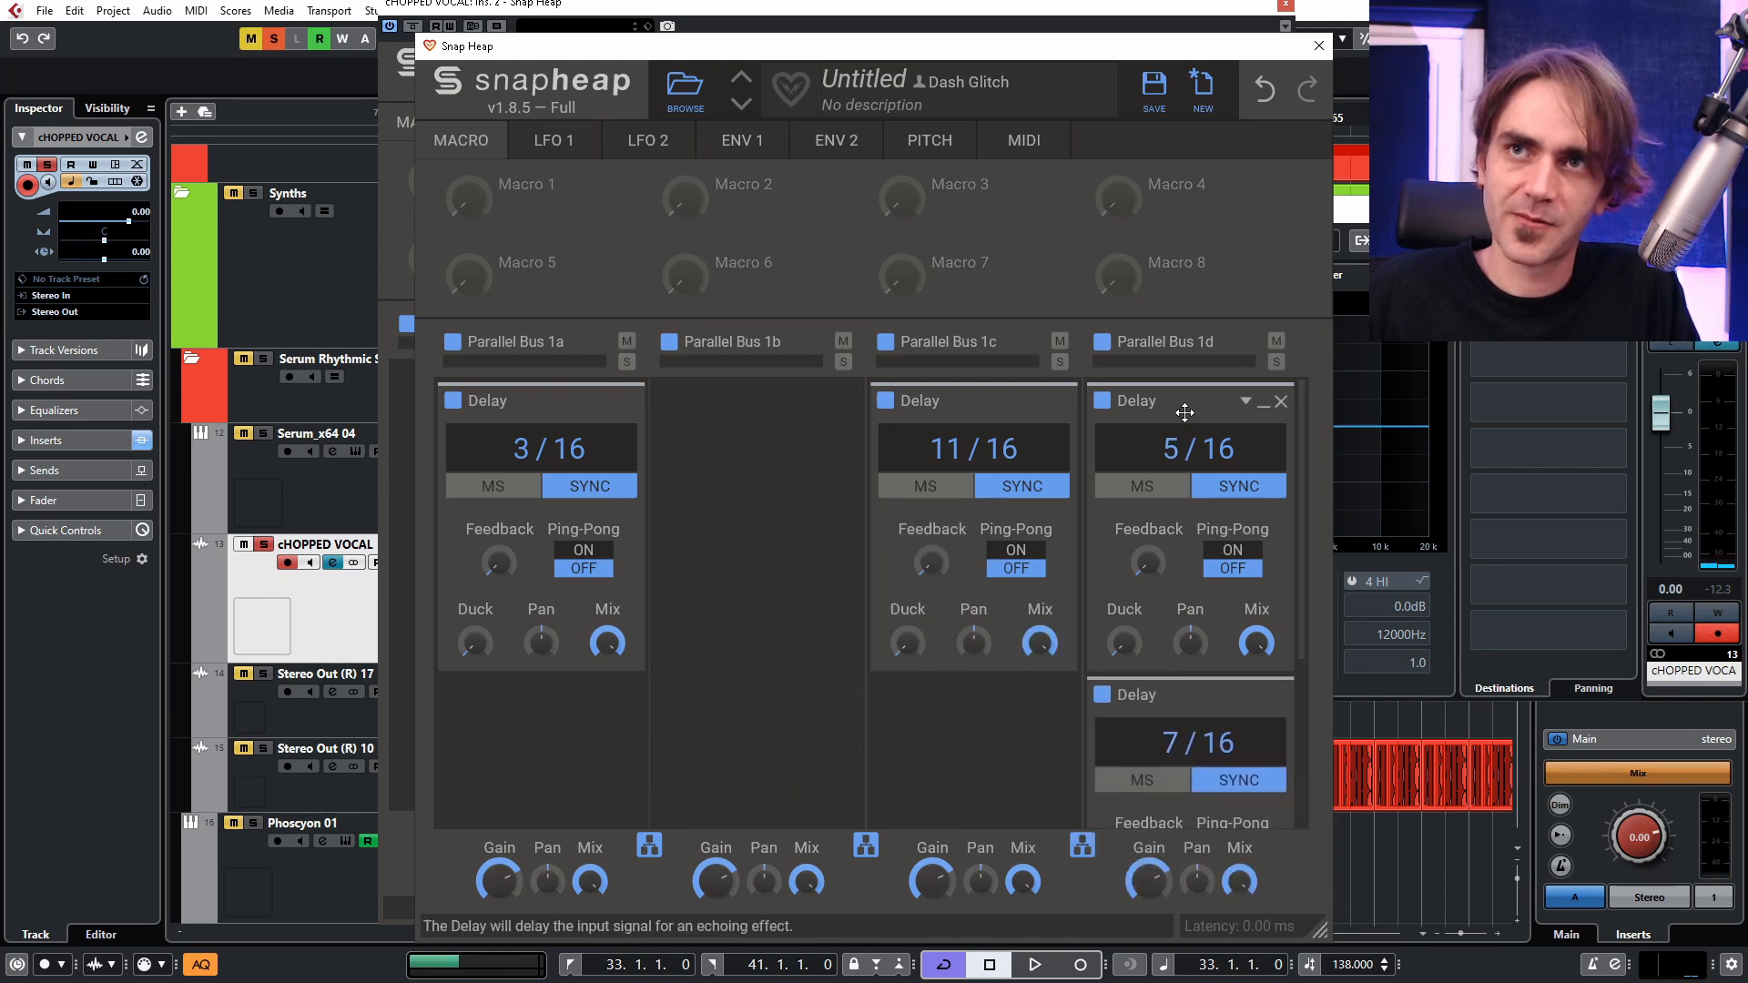
pyautogui.moveTo(1173, 410); pyautogui.dragTo(737, 430)
pyautogui.moveTo(945, 421); pyautogui.dragTo(1165, 728)
pyautogui.moveTo(1156, 405); pyautogui.dragTo(915, 419)
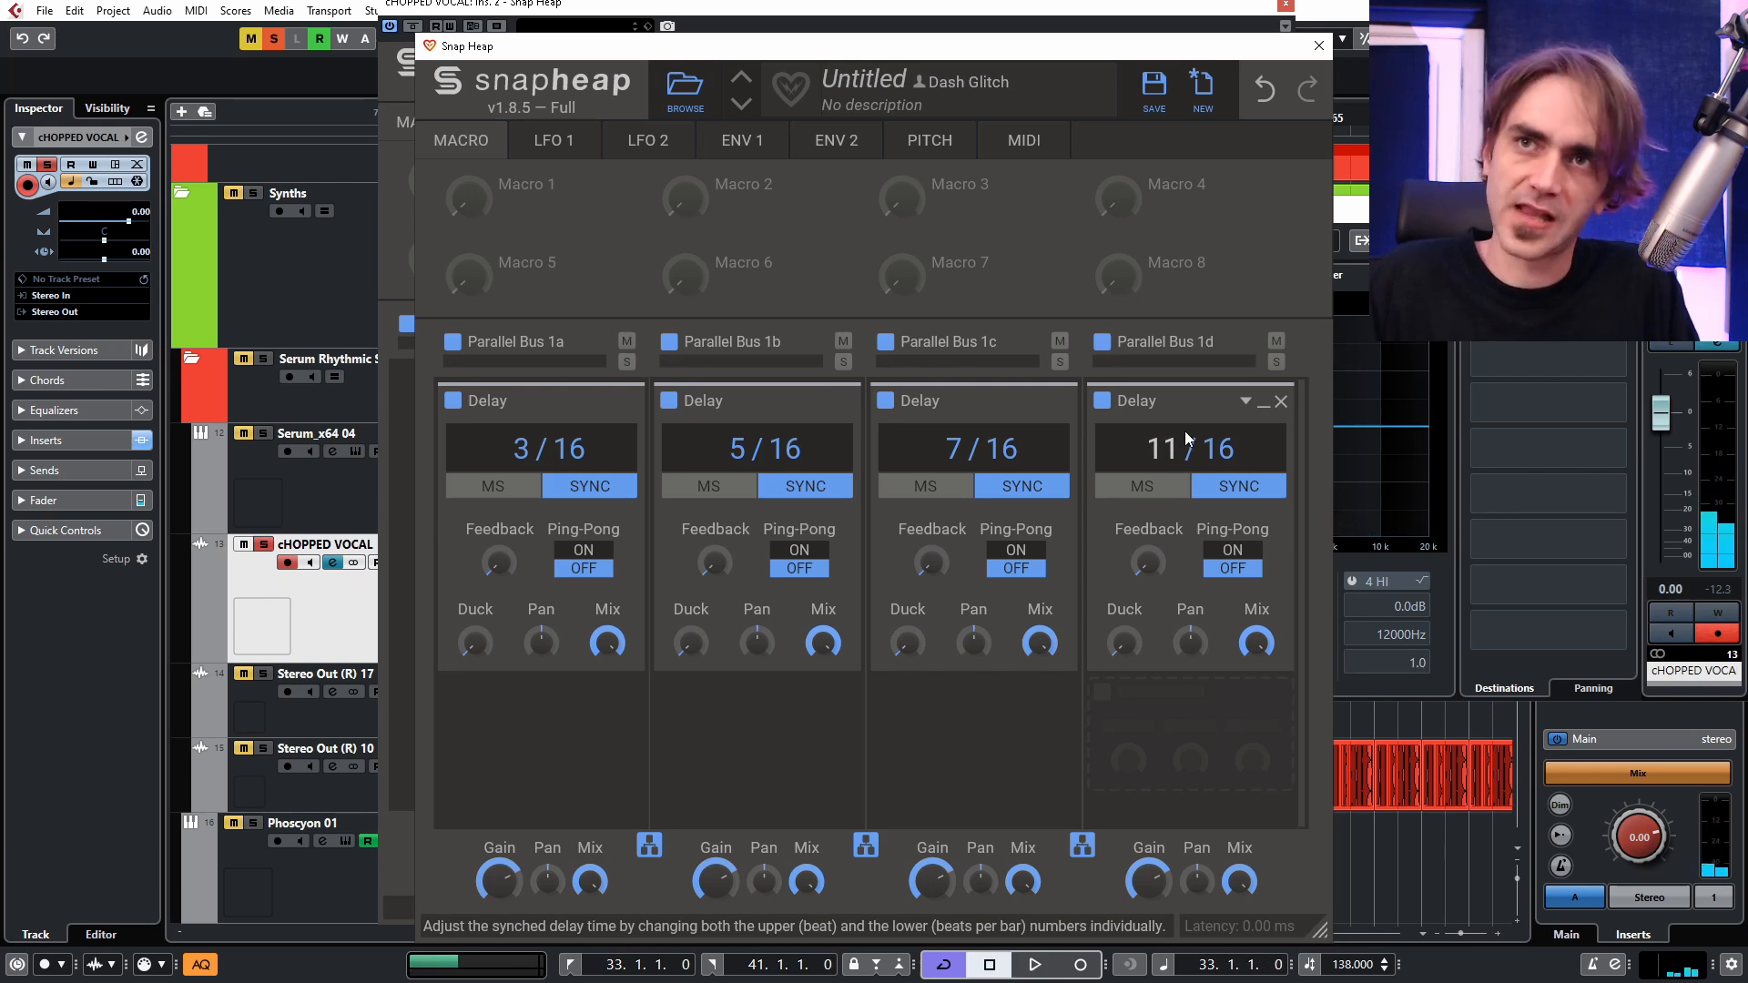
# Retime the fourth lane's Delay to 10/16 and play the loop.
pyautogui.moveTo(1183, 434)
pyautogui.mouseDown()
pyautogui.moveTo(1182, 454)
pyautogui.moveTo(1170, 446)
pyautogui.mouseUp()
pyautogui.press('space')
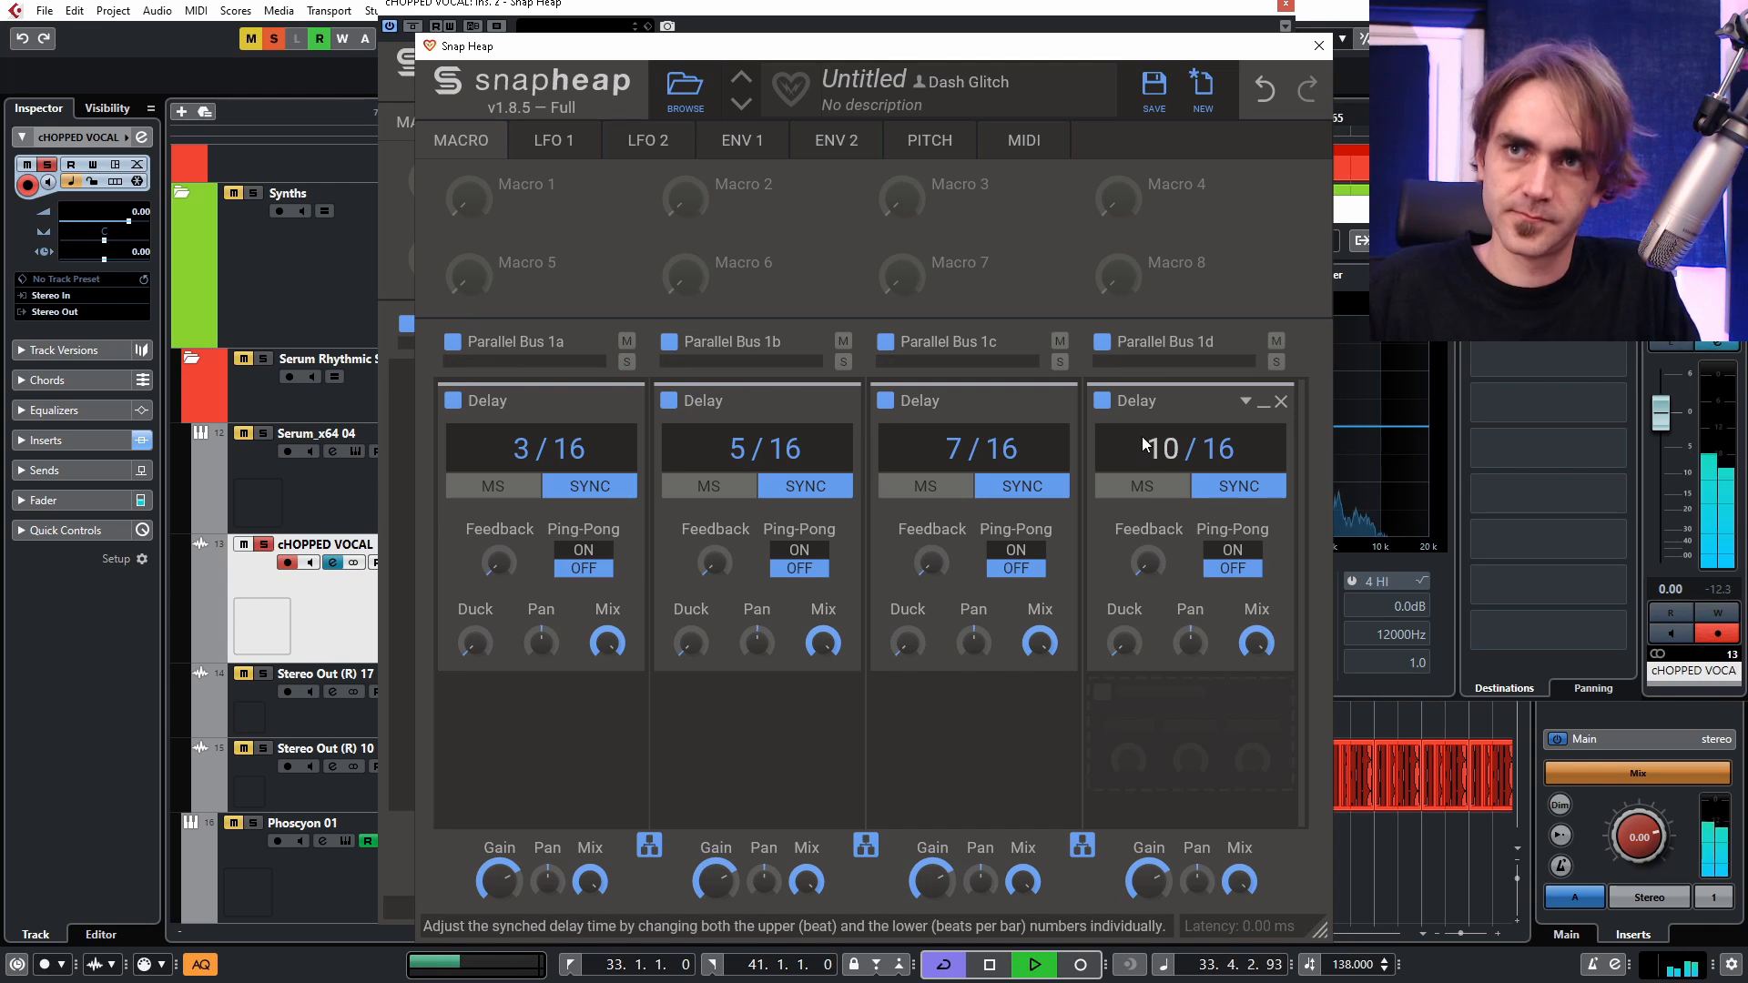
pyautogui.press('space')
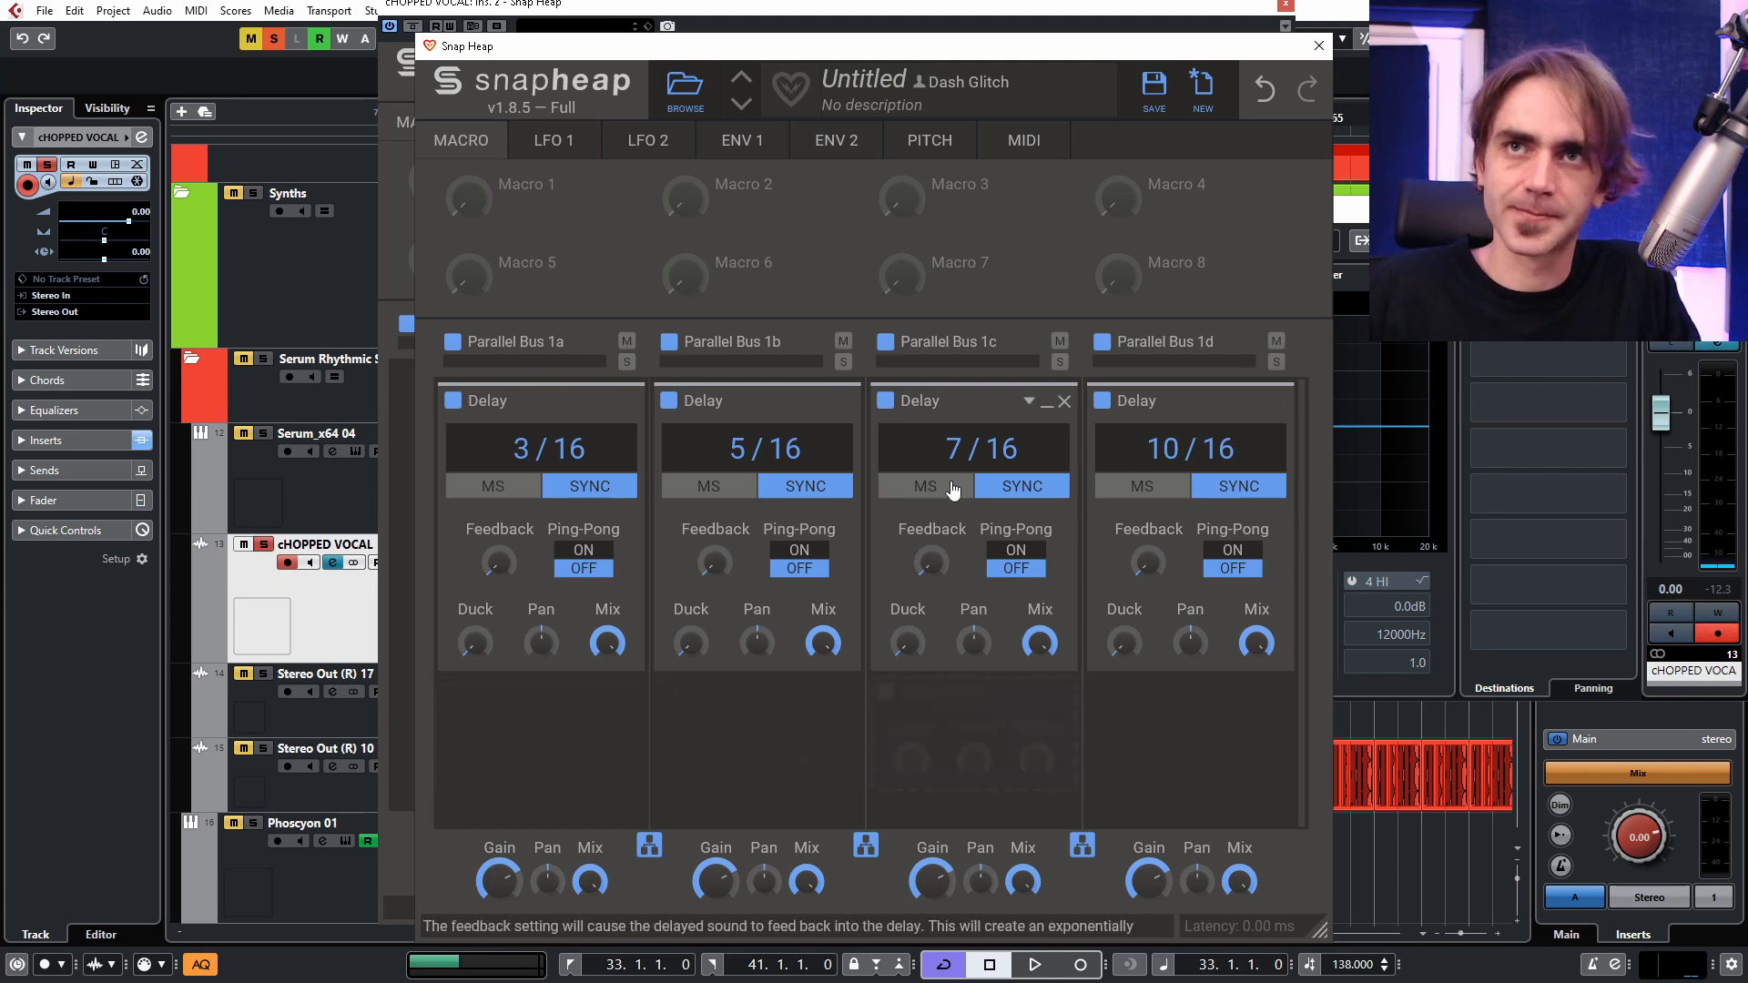
# Collapse the Delay snapins in all four nested lanes.
pyautogui.click(613, 402)
pyautogui.click(838, 404)
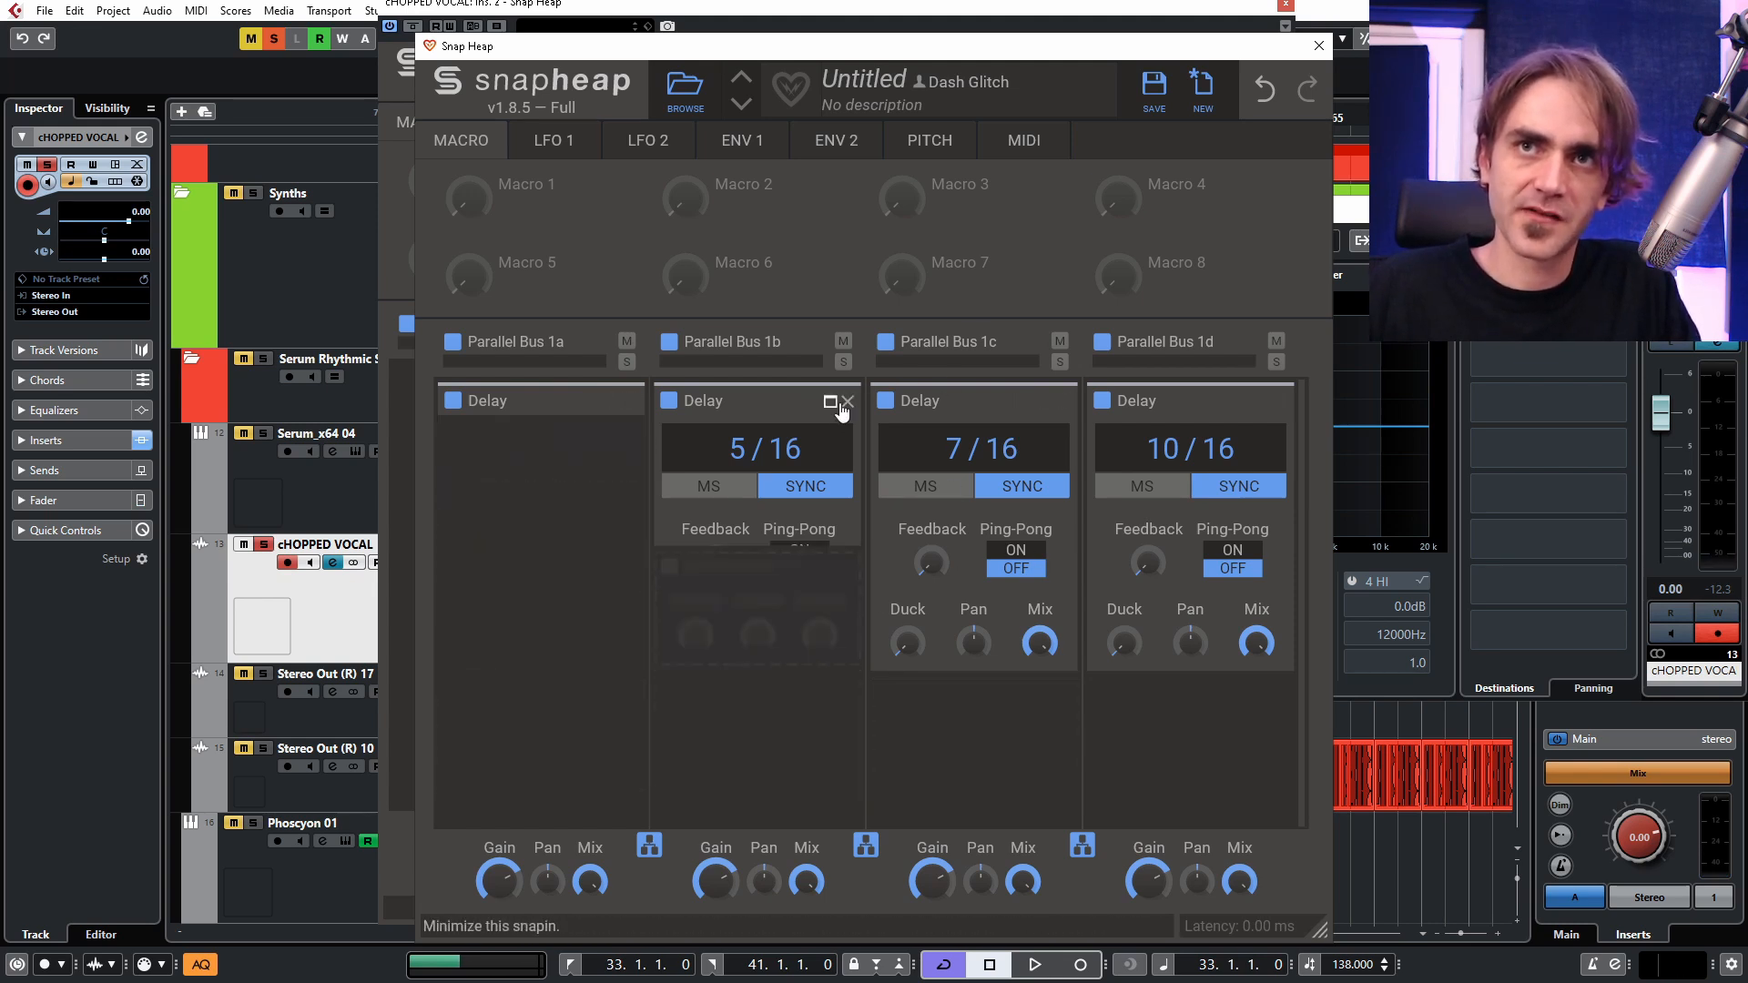
pyautogui.click(1046, 401)
pyautogui.click(1262, 410)
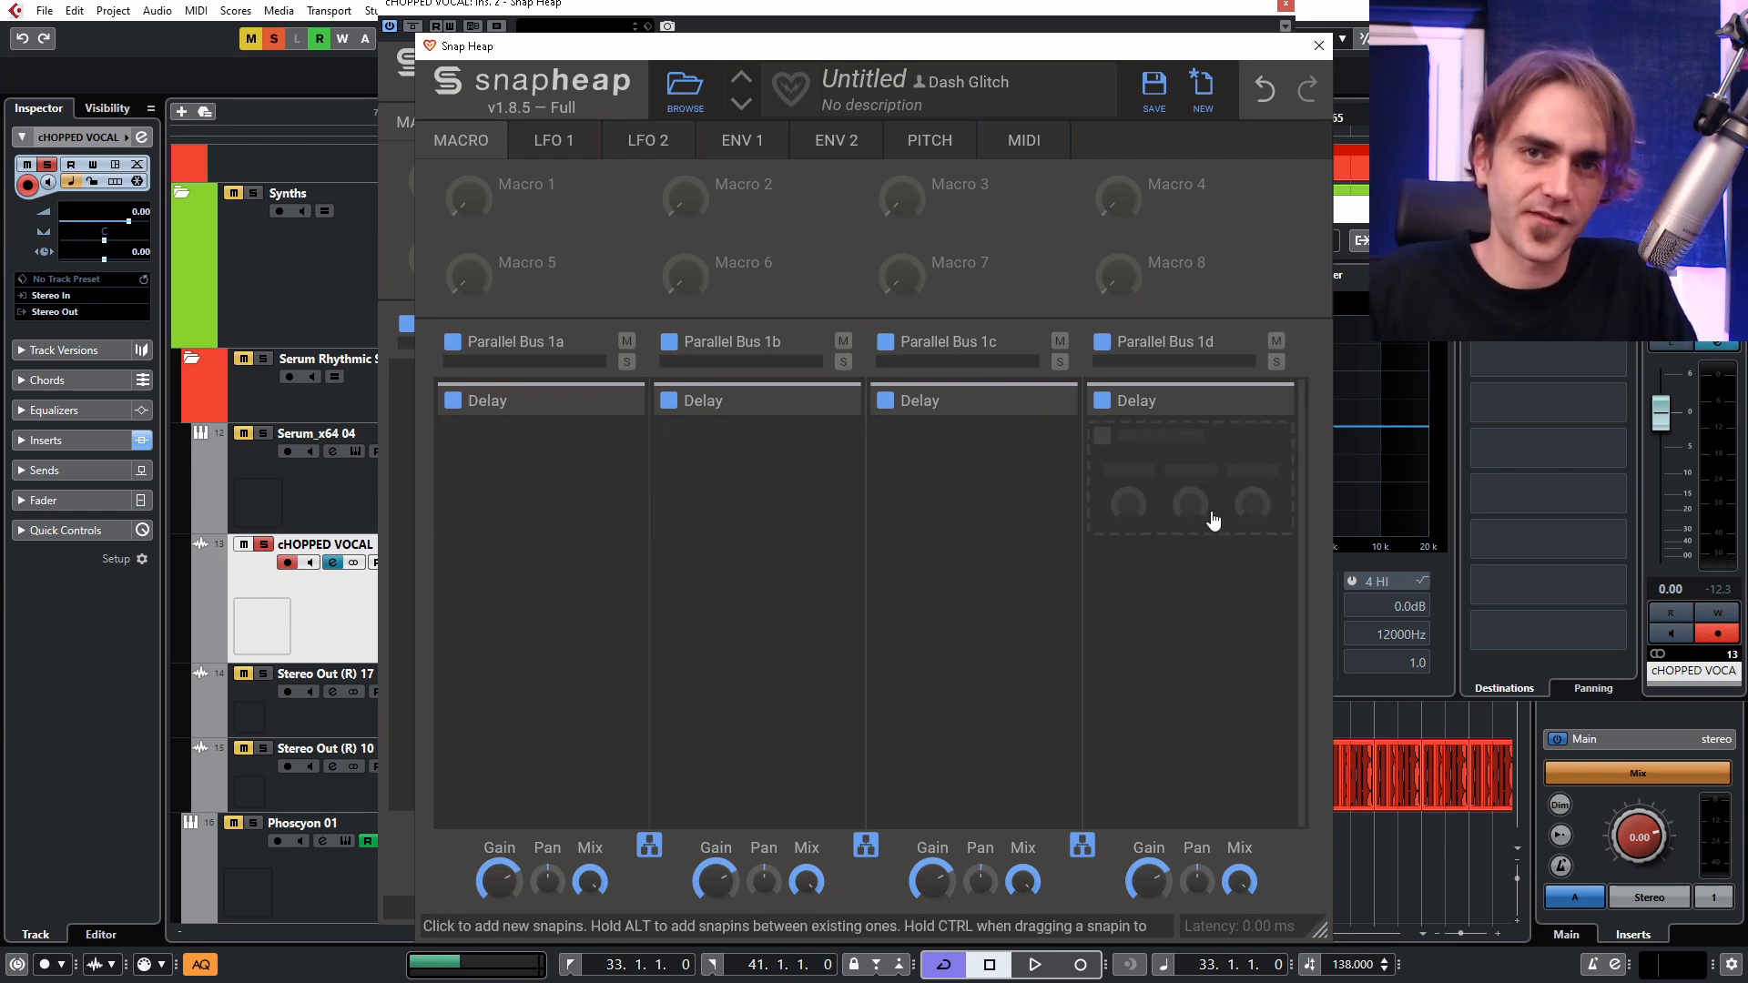
# Pan the four nested Delays alternately left and right, and play the loop with the vocal track at -2.80 dB.
pyautogui.click(827, 405)
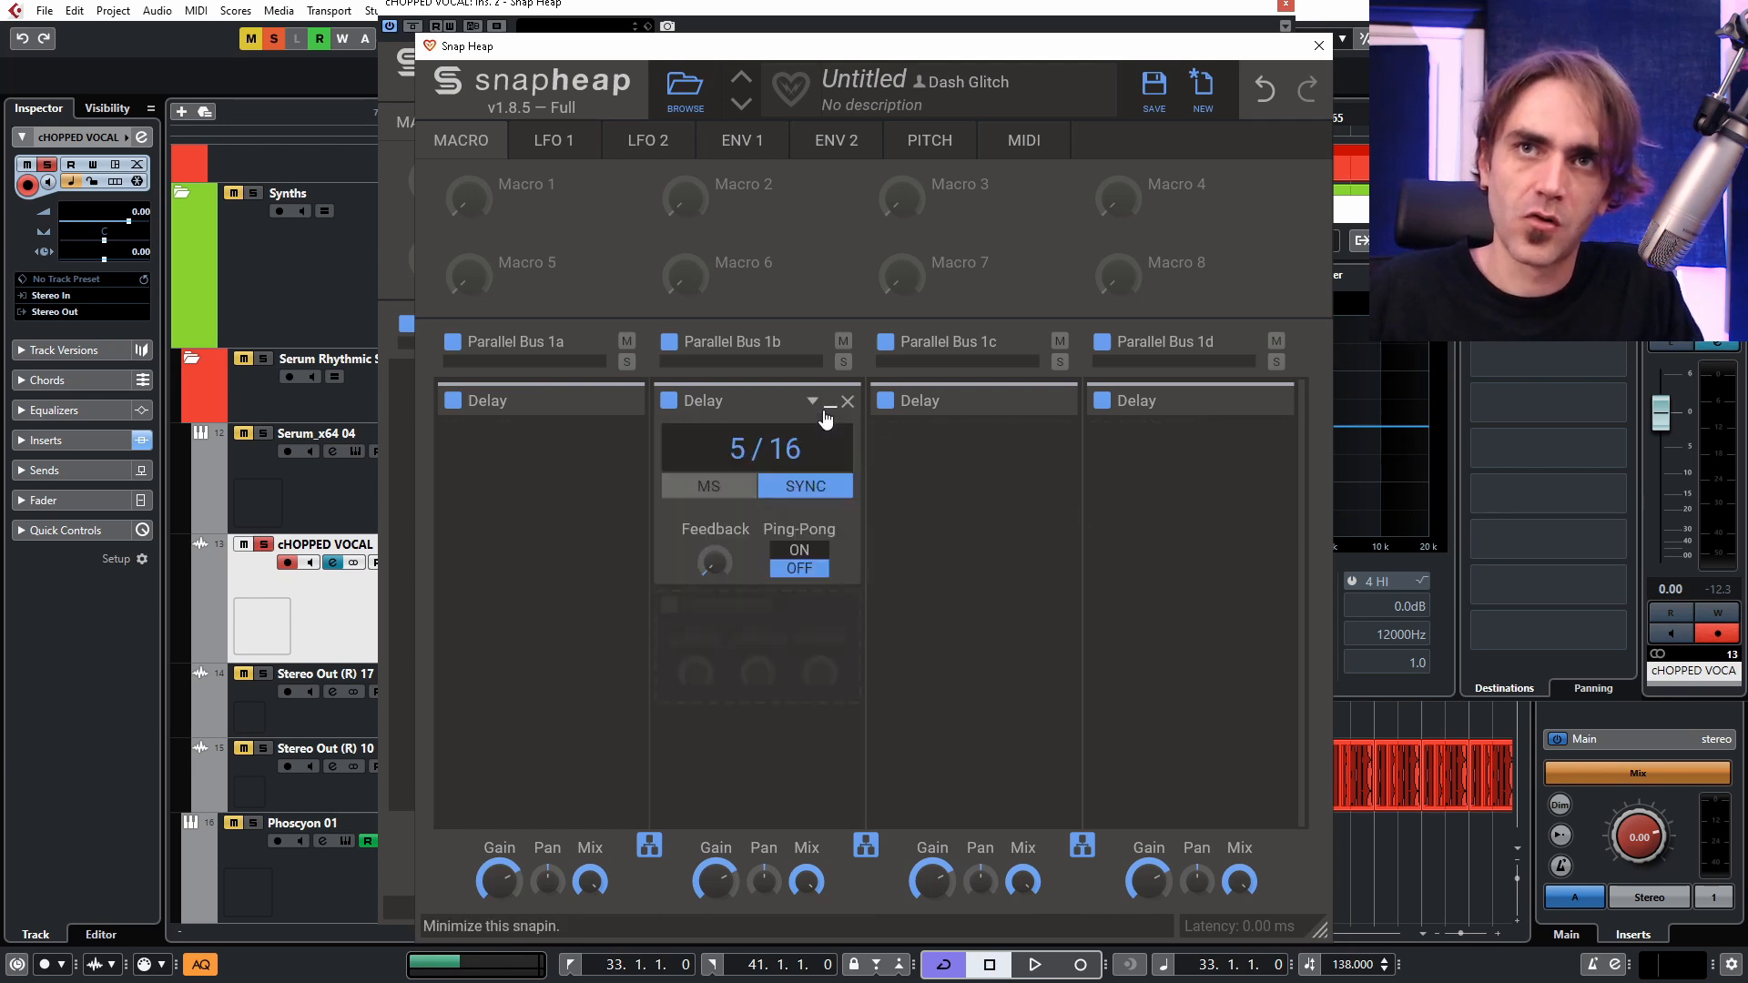
pyautogui.moveTo(761, 643); pyautogui.dragTo(761, 665)
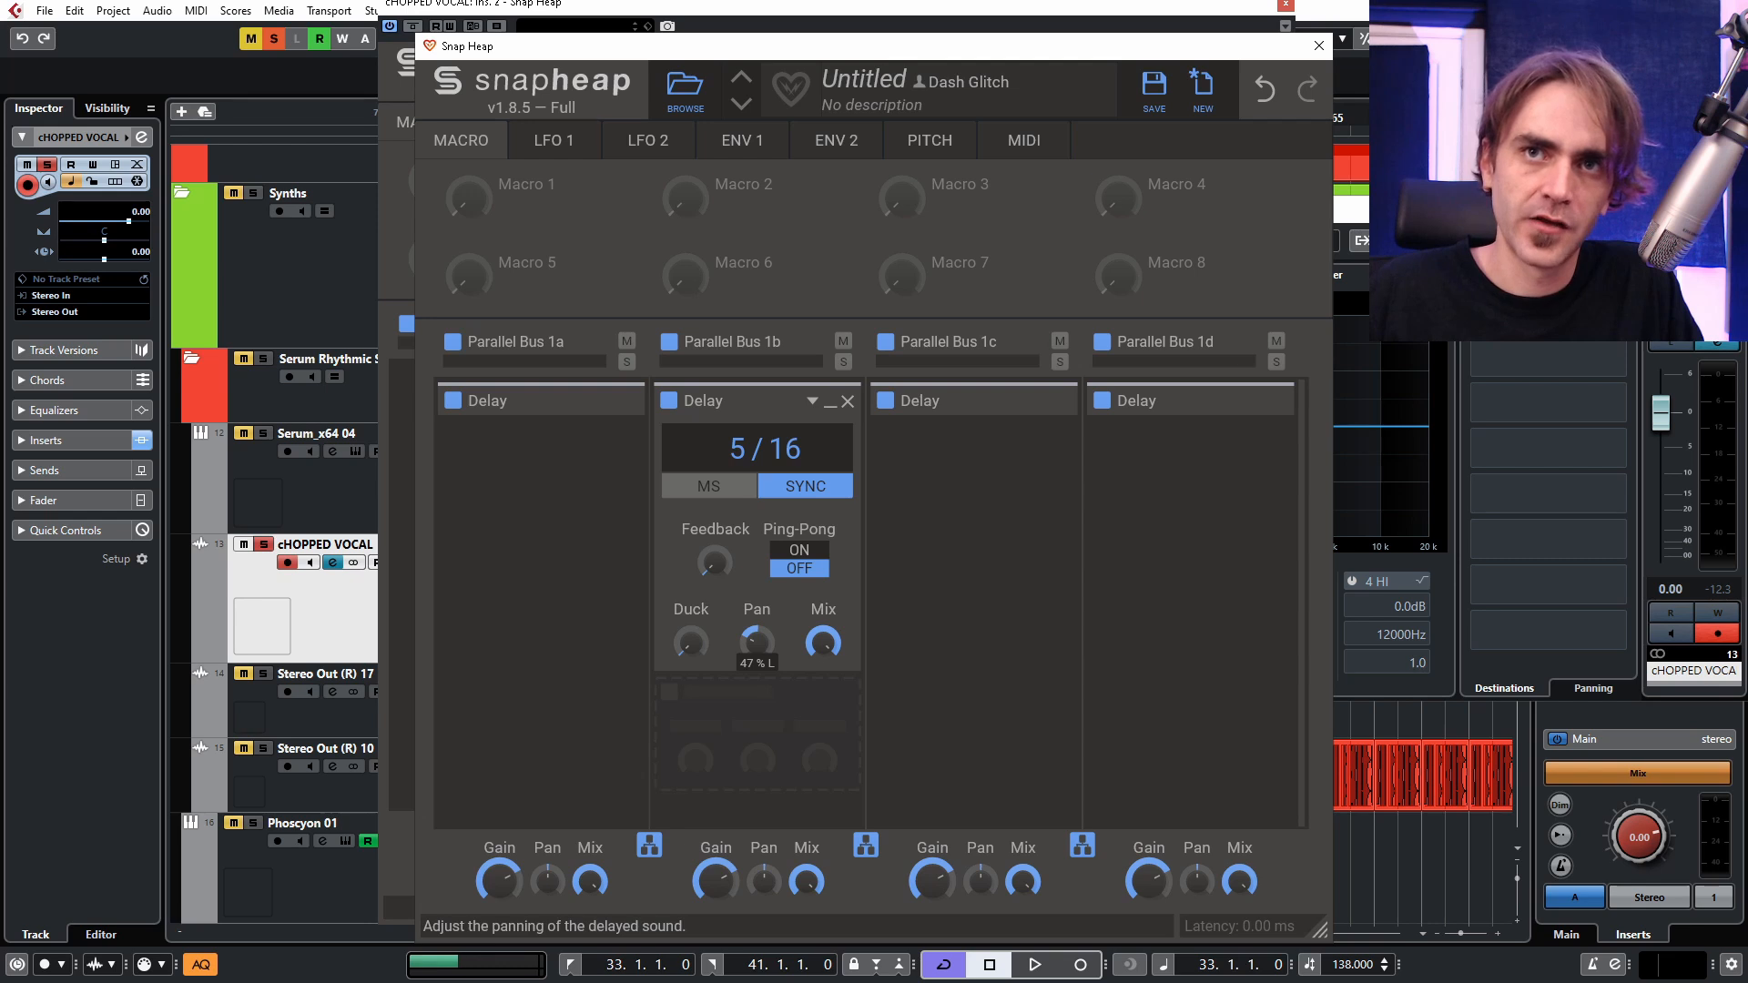
pyautogui.doubleClick(762, 643)
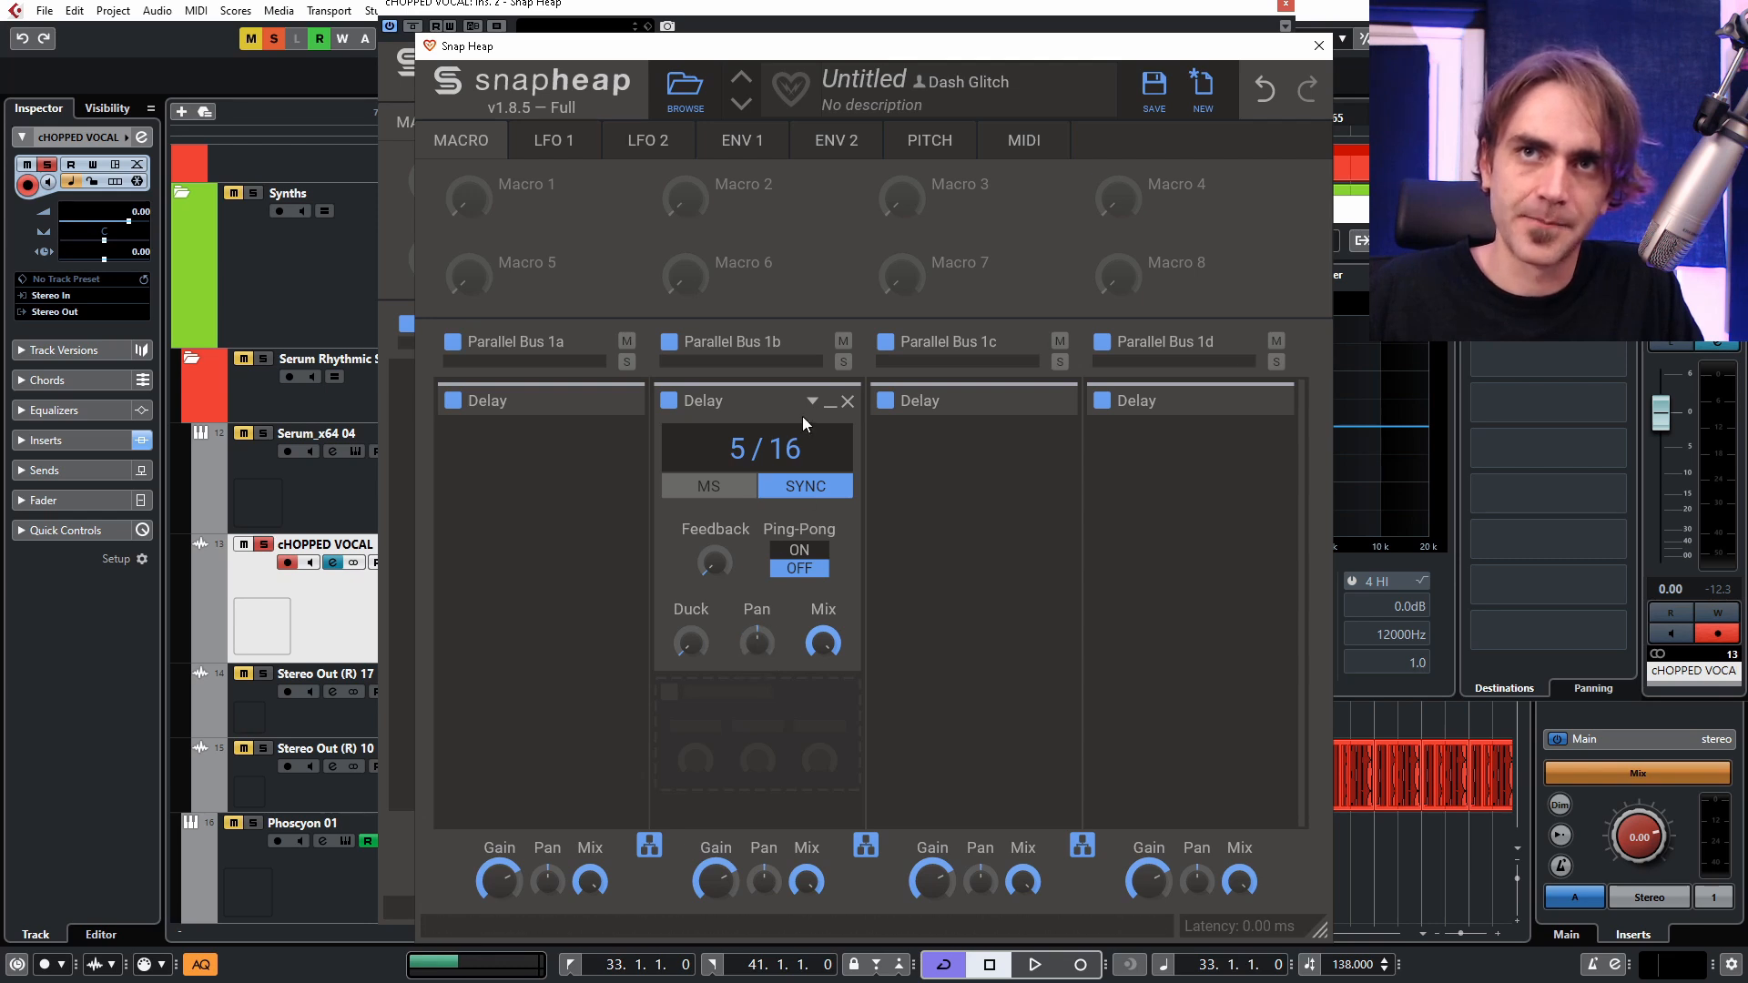
pyautogui.click(827, 407)
pyautogui.click(613, 402)
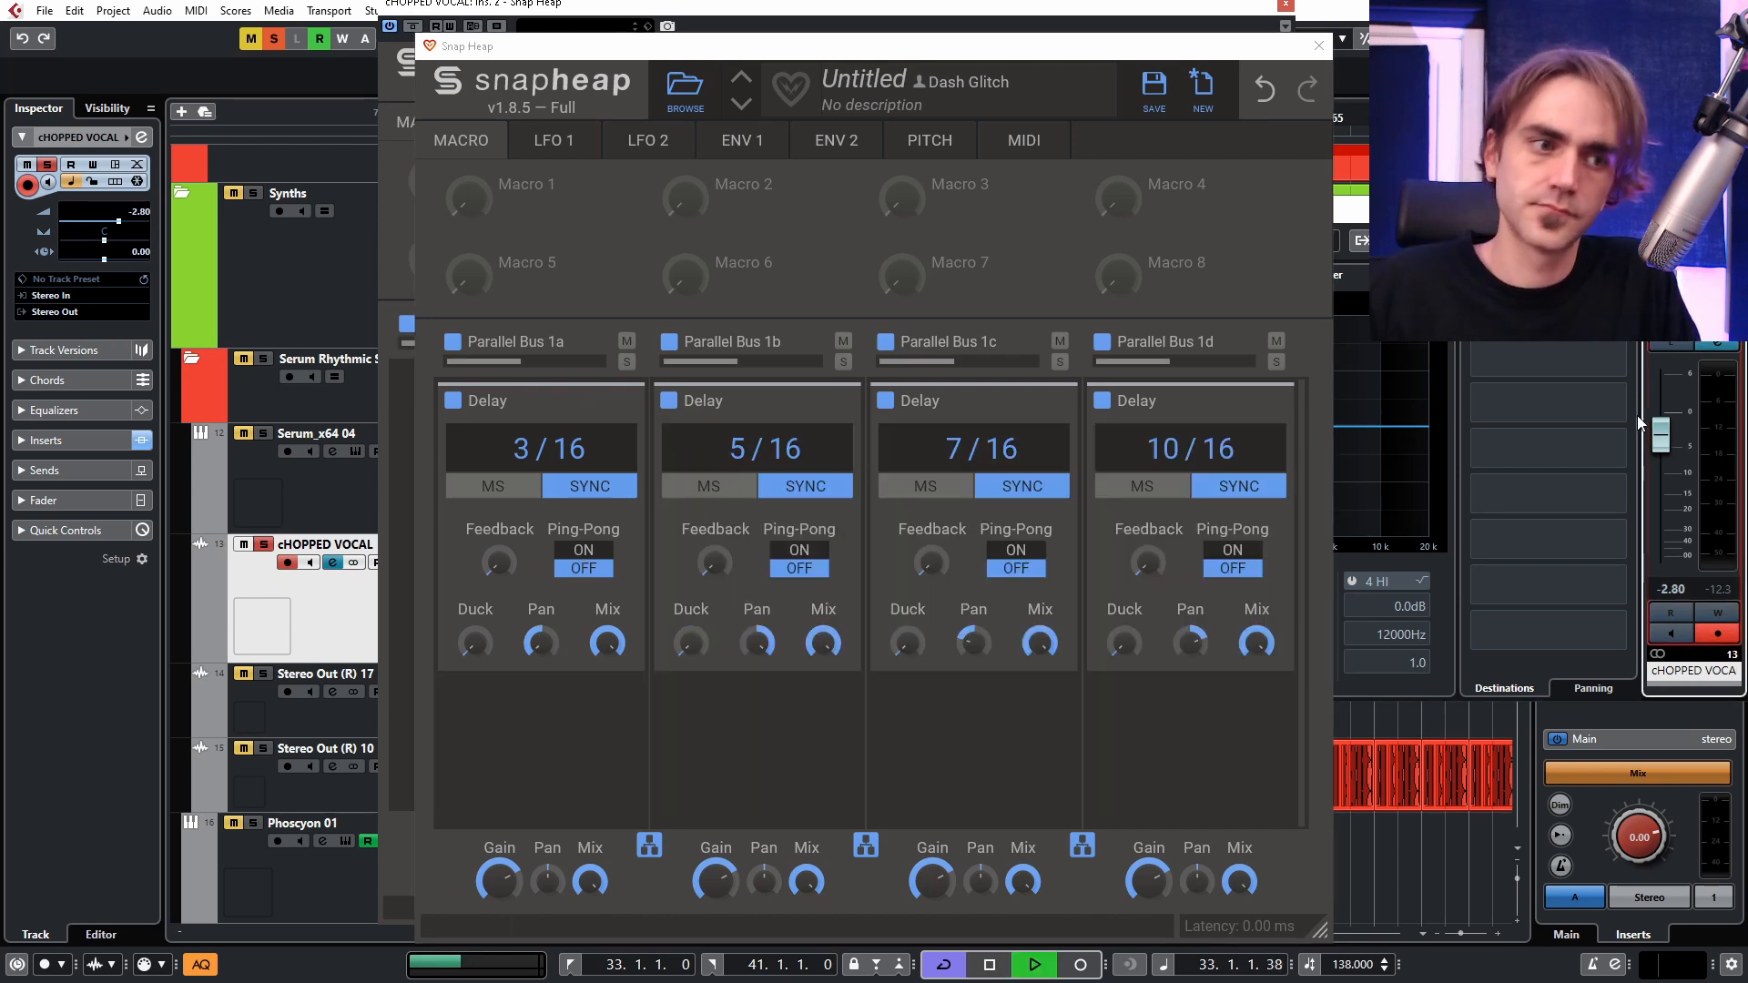
pyautogui.press('space')
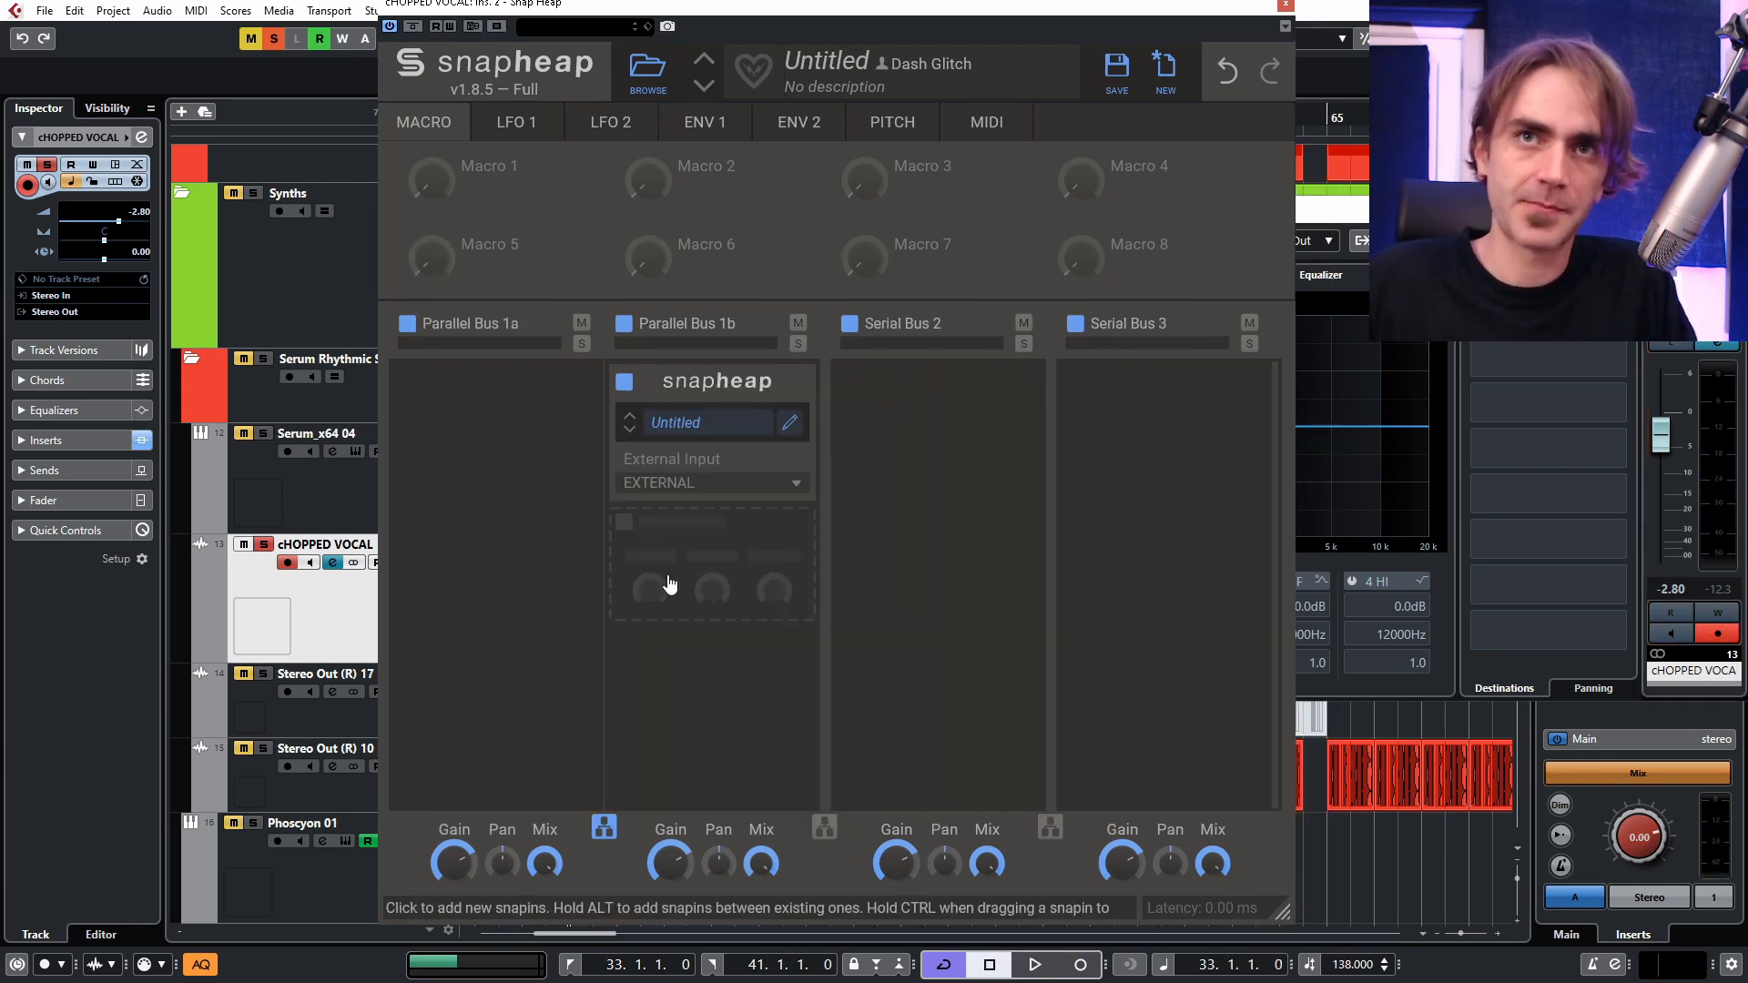
# Add a 4/16 synced Delay below the nested Snap Heap with ping-pong on, 85% feedback and panning to the right.
pyautogui.click(670, 582)
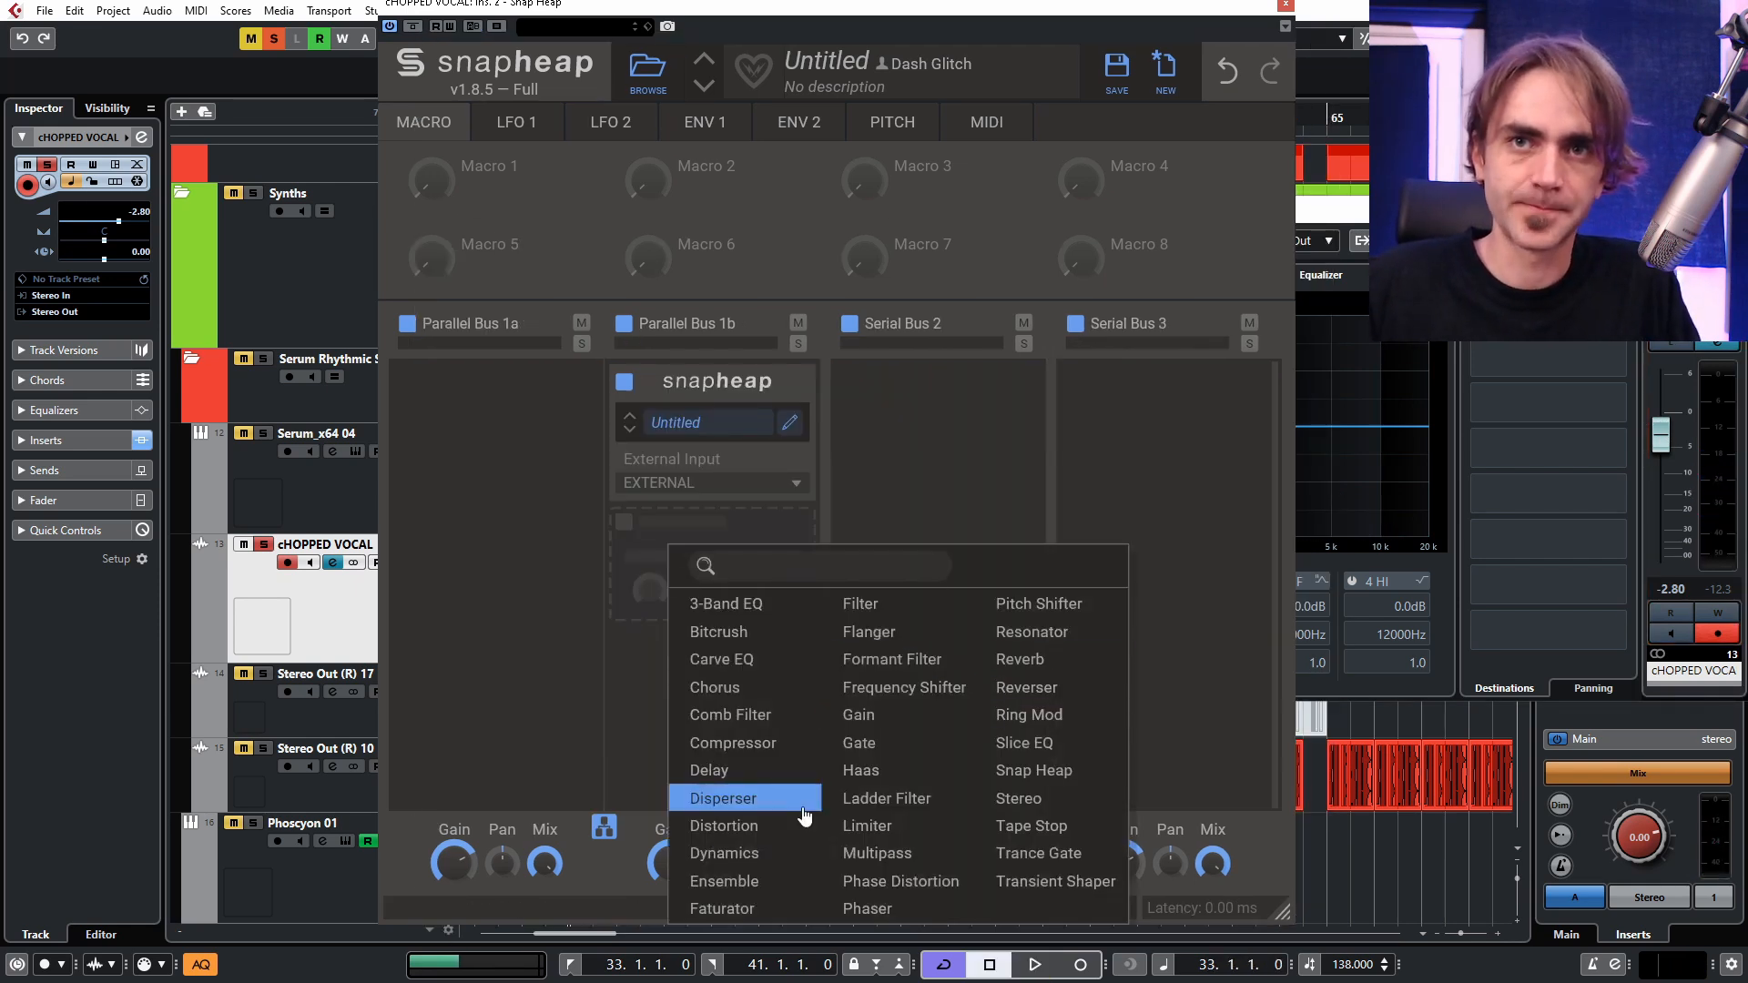
pyautogui.click(729, 770)
pyautogui.click(762, 619)
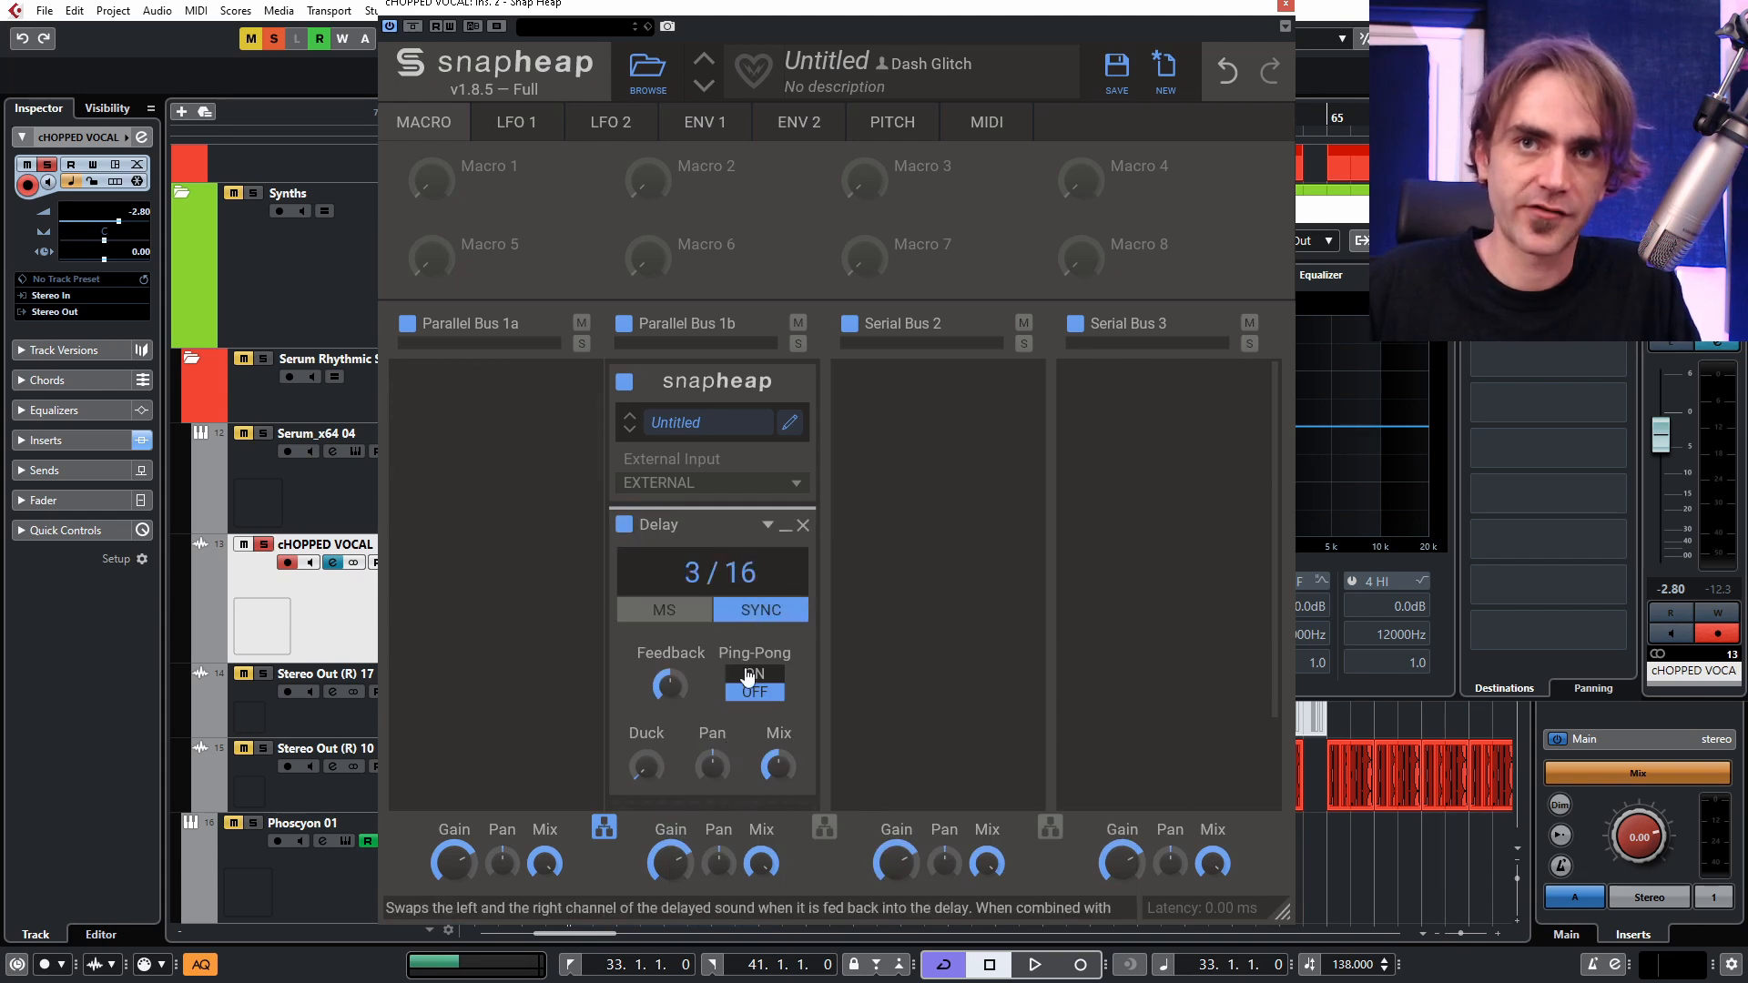
pyautogui.click(754, 674)
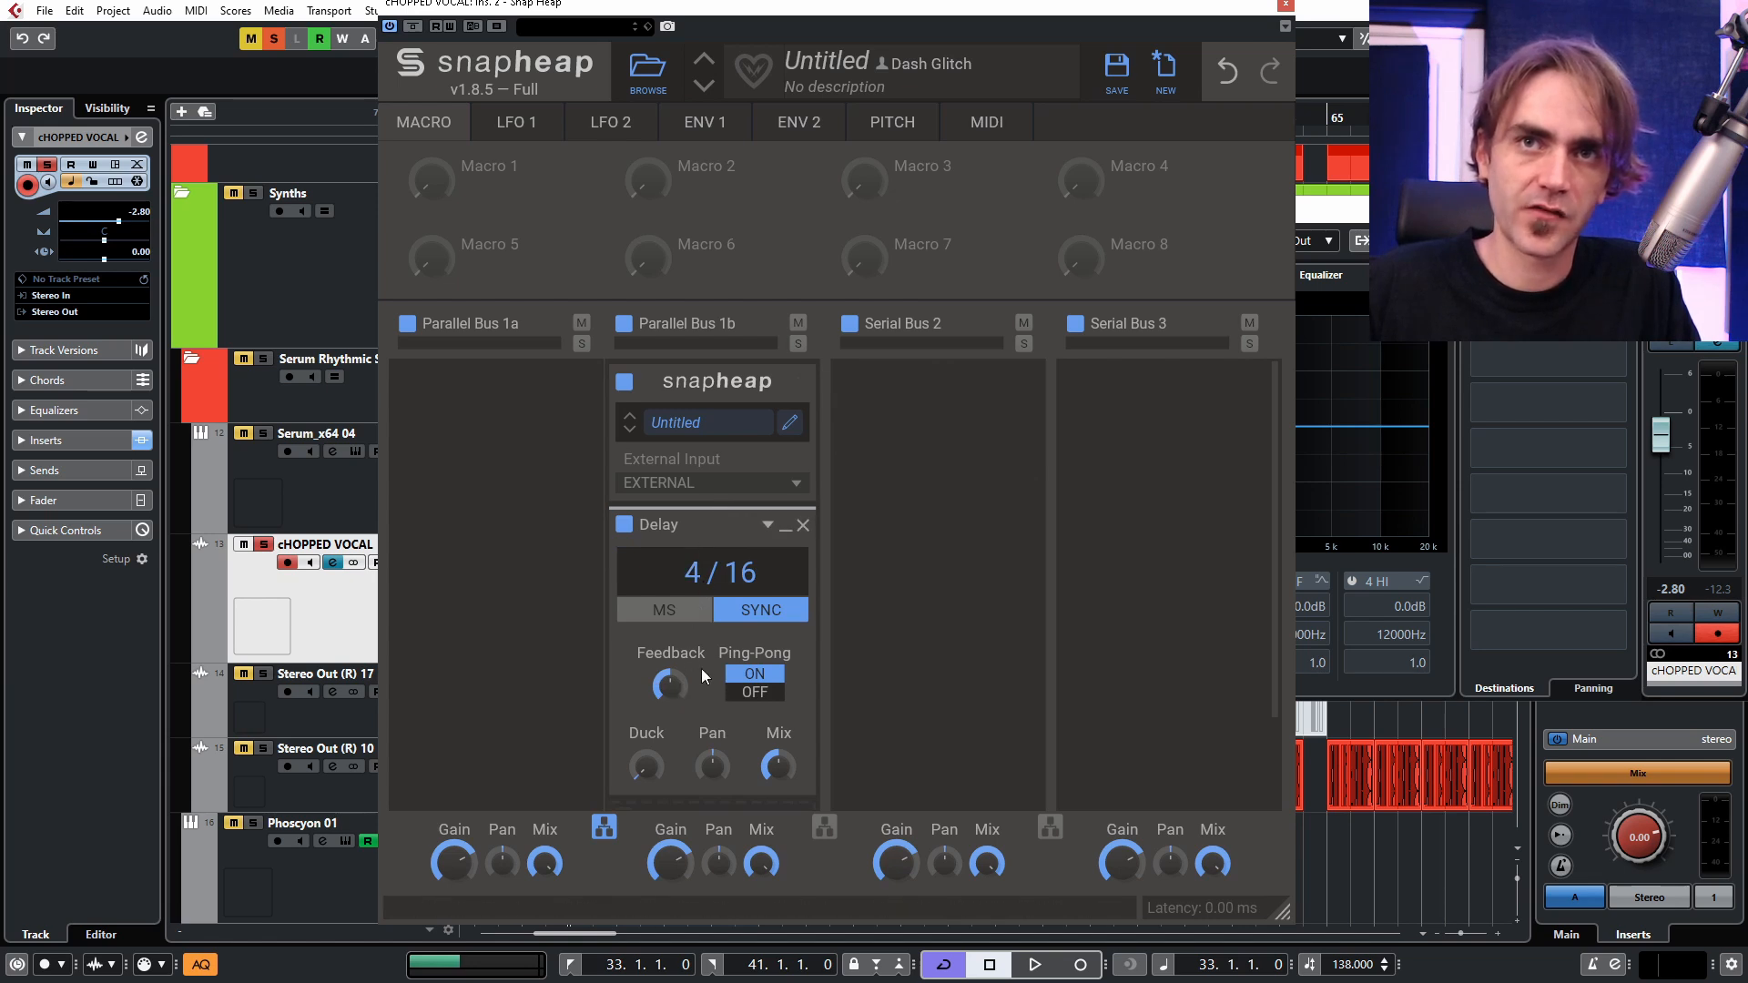
pyautogui.moveTo(683, 687); pyautogui.dragTo(683, 657)
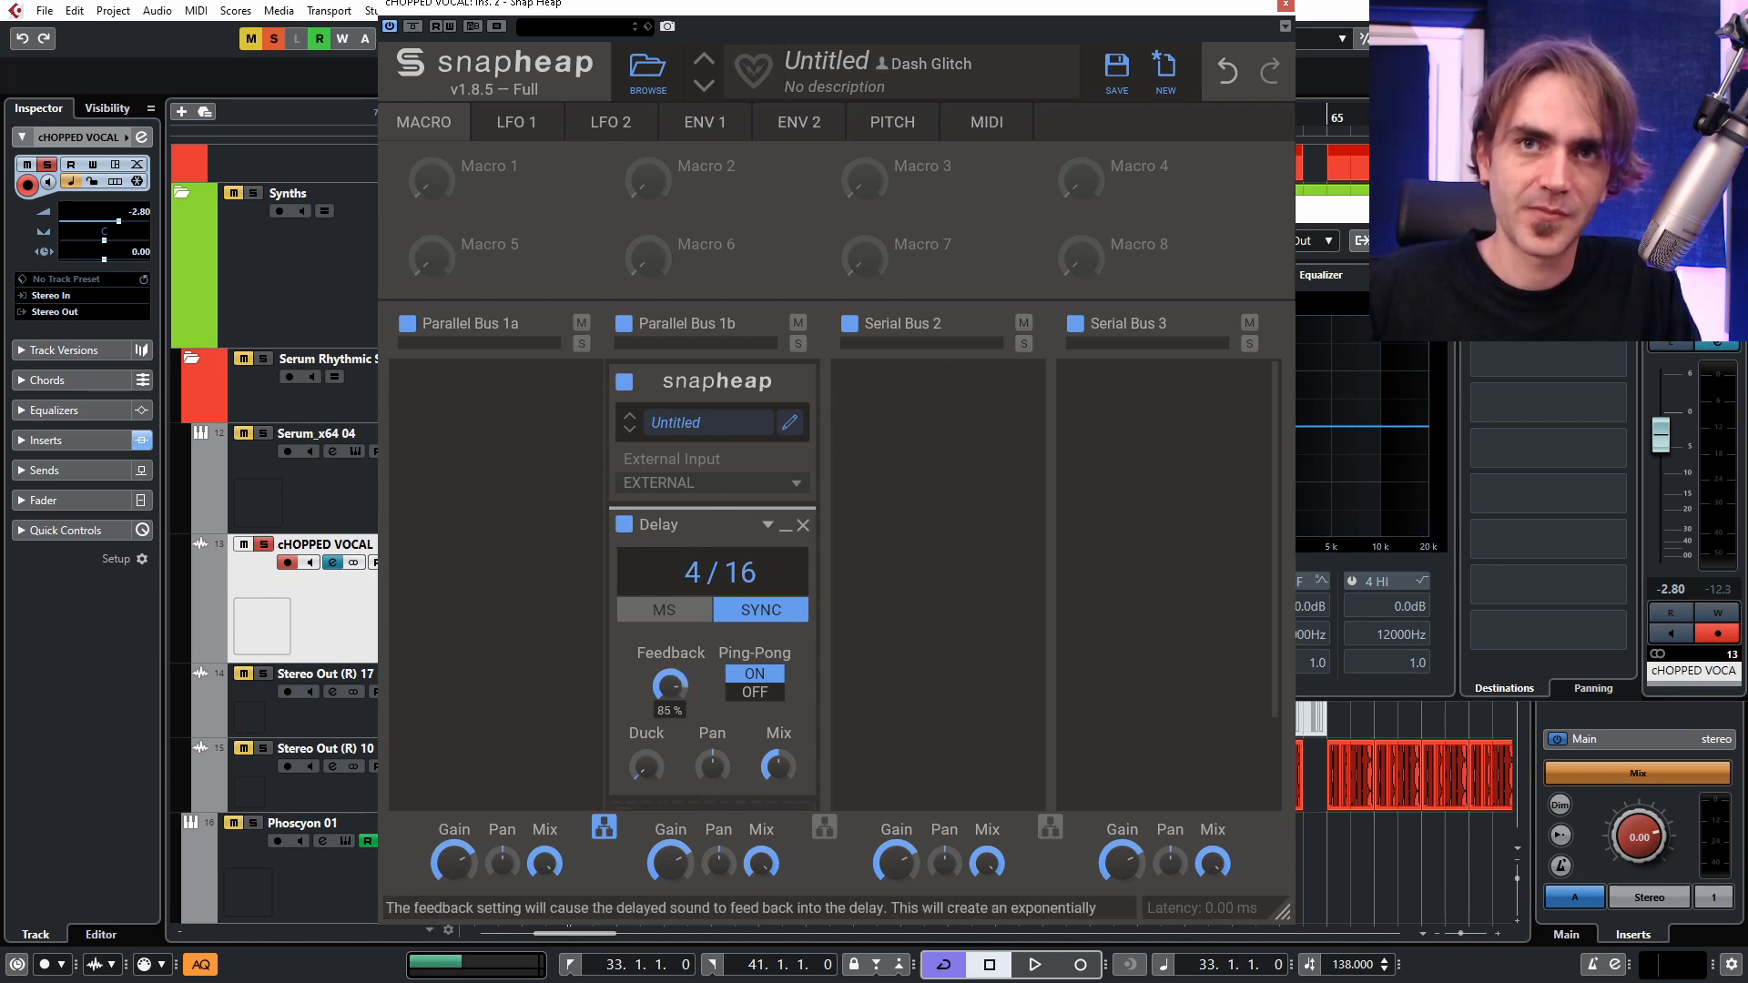
pyautogui.moveTo(713, 767); pyautogui.dragTo(715, 770)
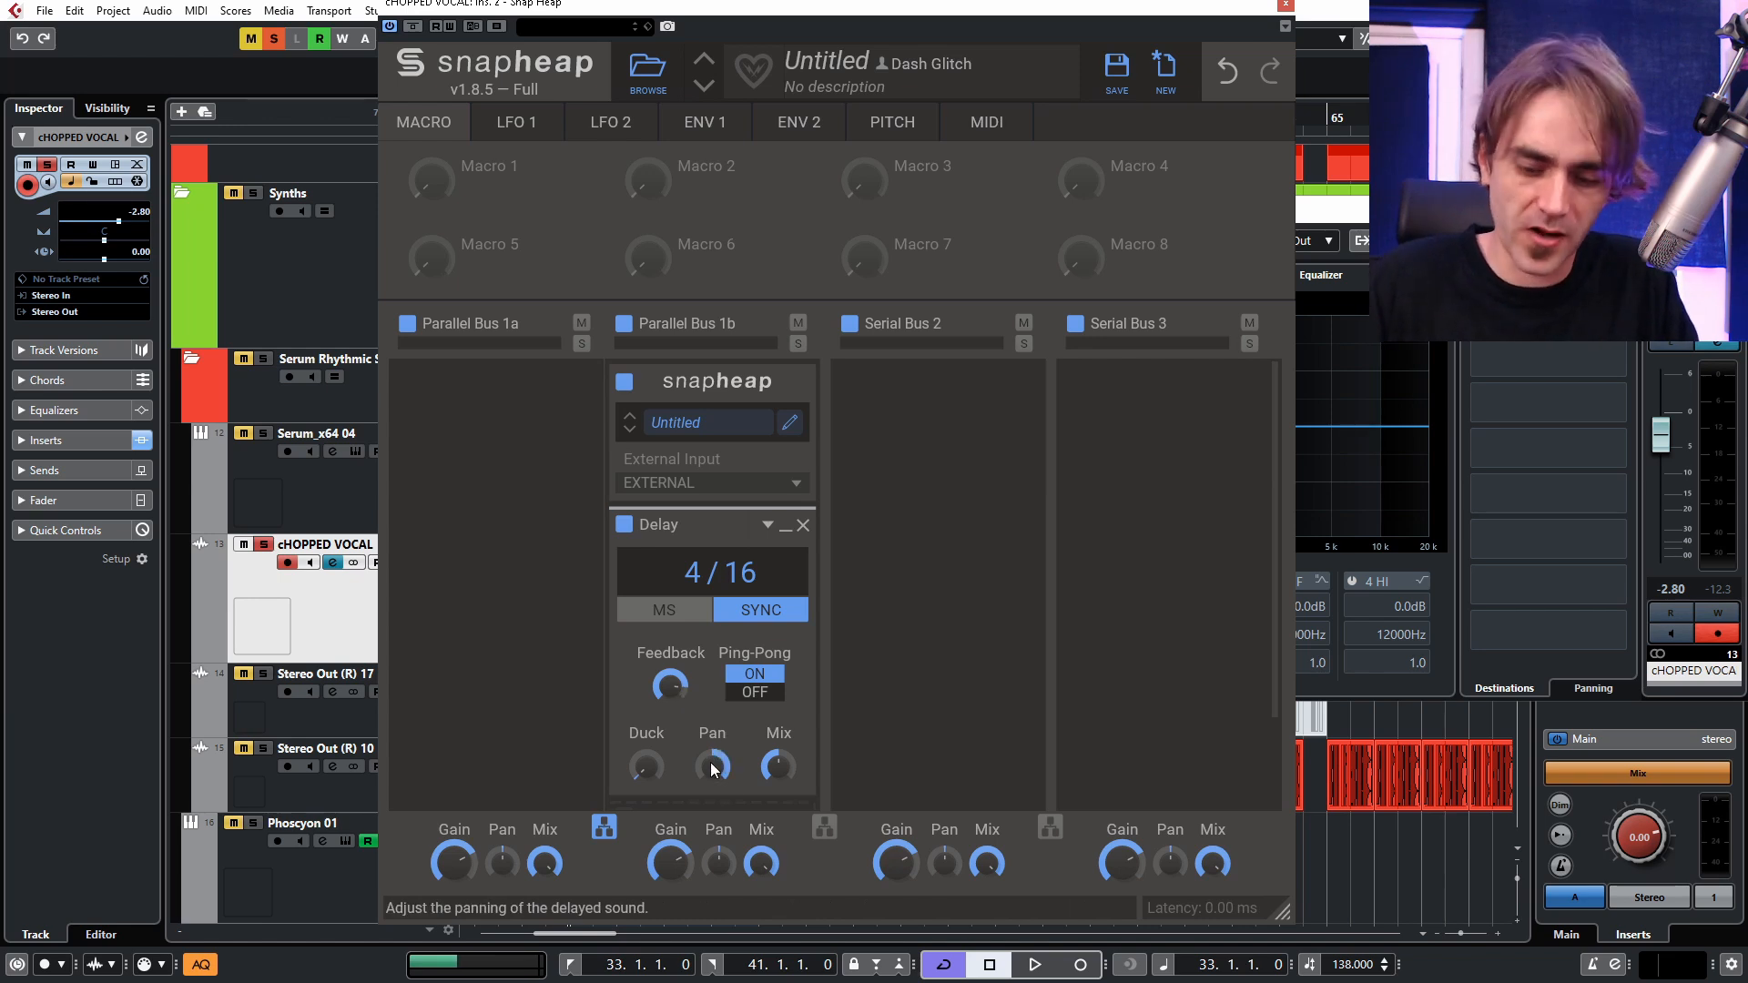
# Move the new Delay to Serial Bus 2, retime it to 8/16 and play the loop while adjusting its feedback and mix.
pyautogui.moveTo(678, 524); pyautogui.dragTo(894, 441)
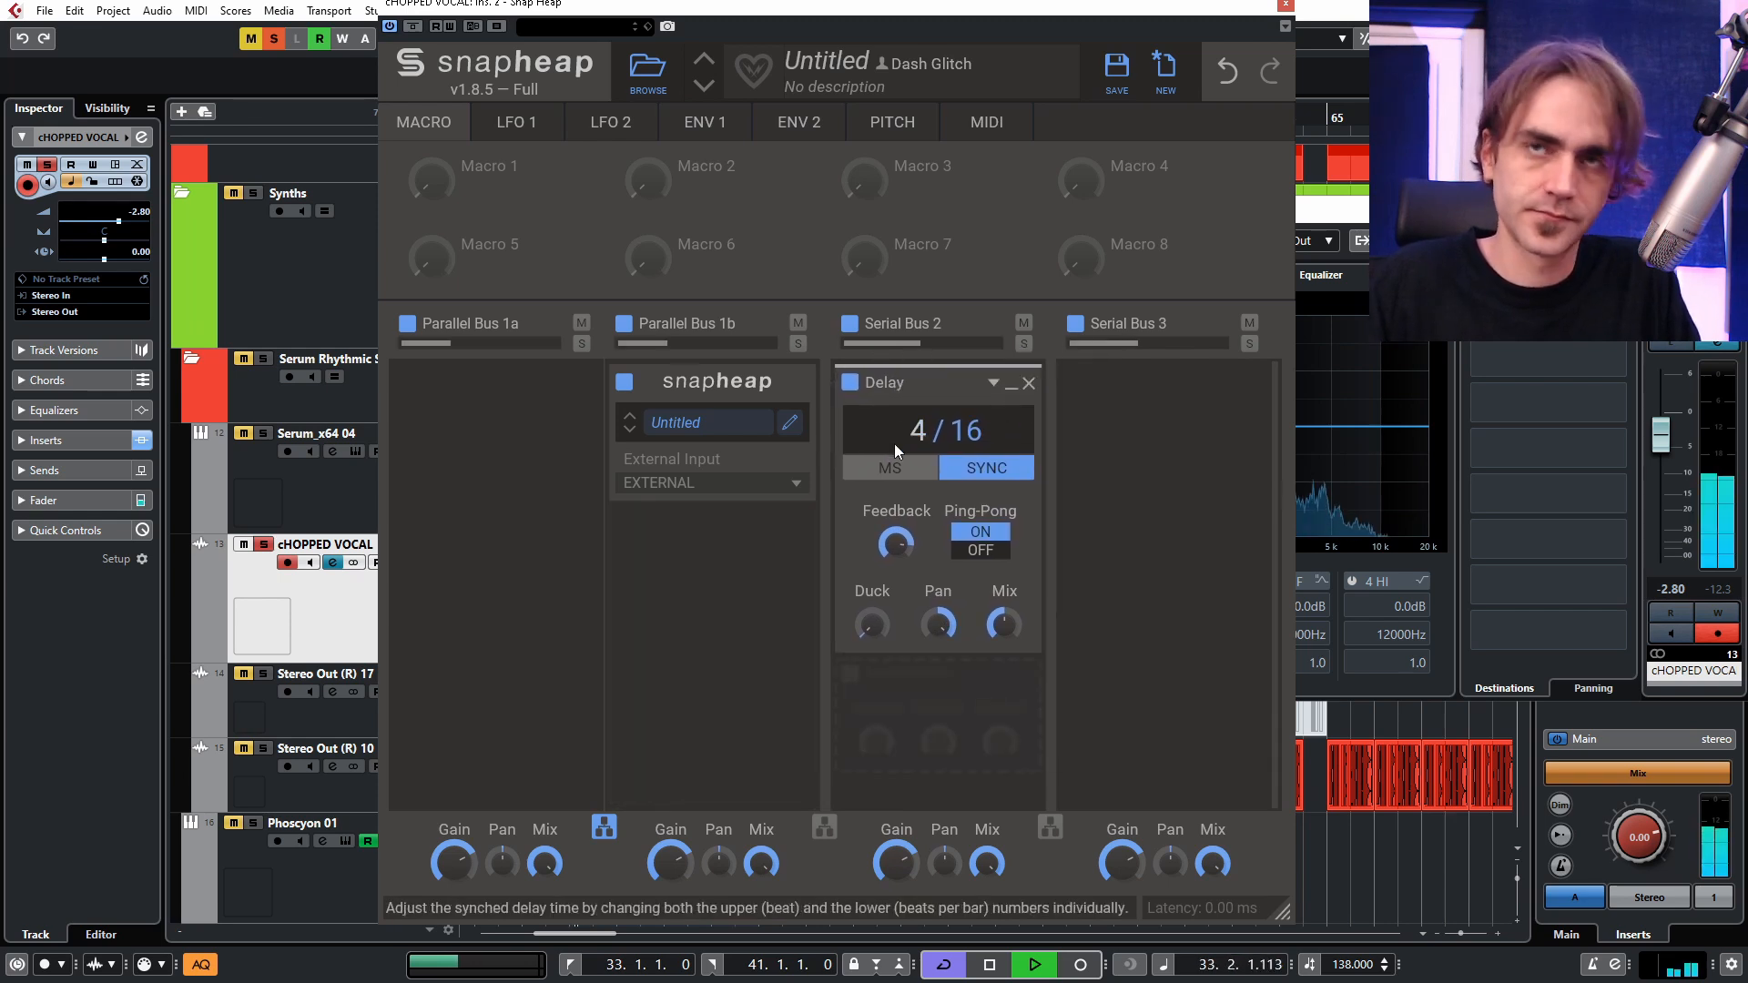
pyautogui.press('space')
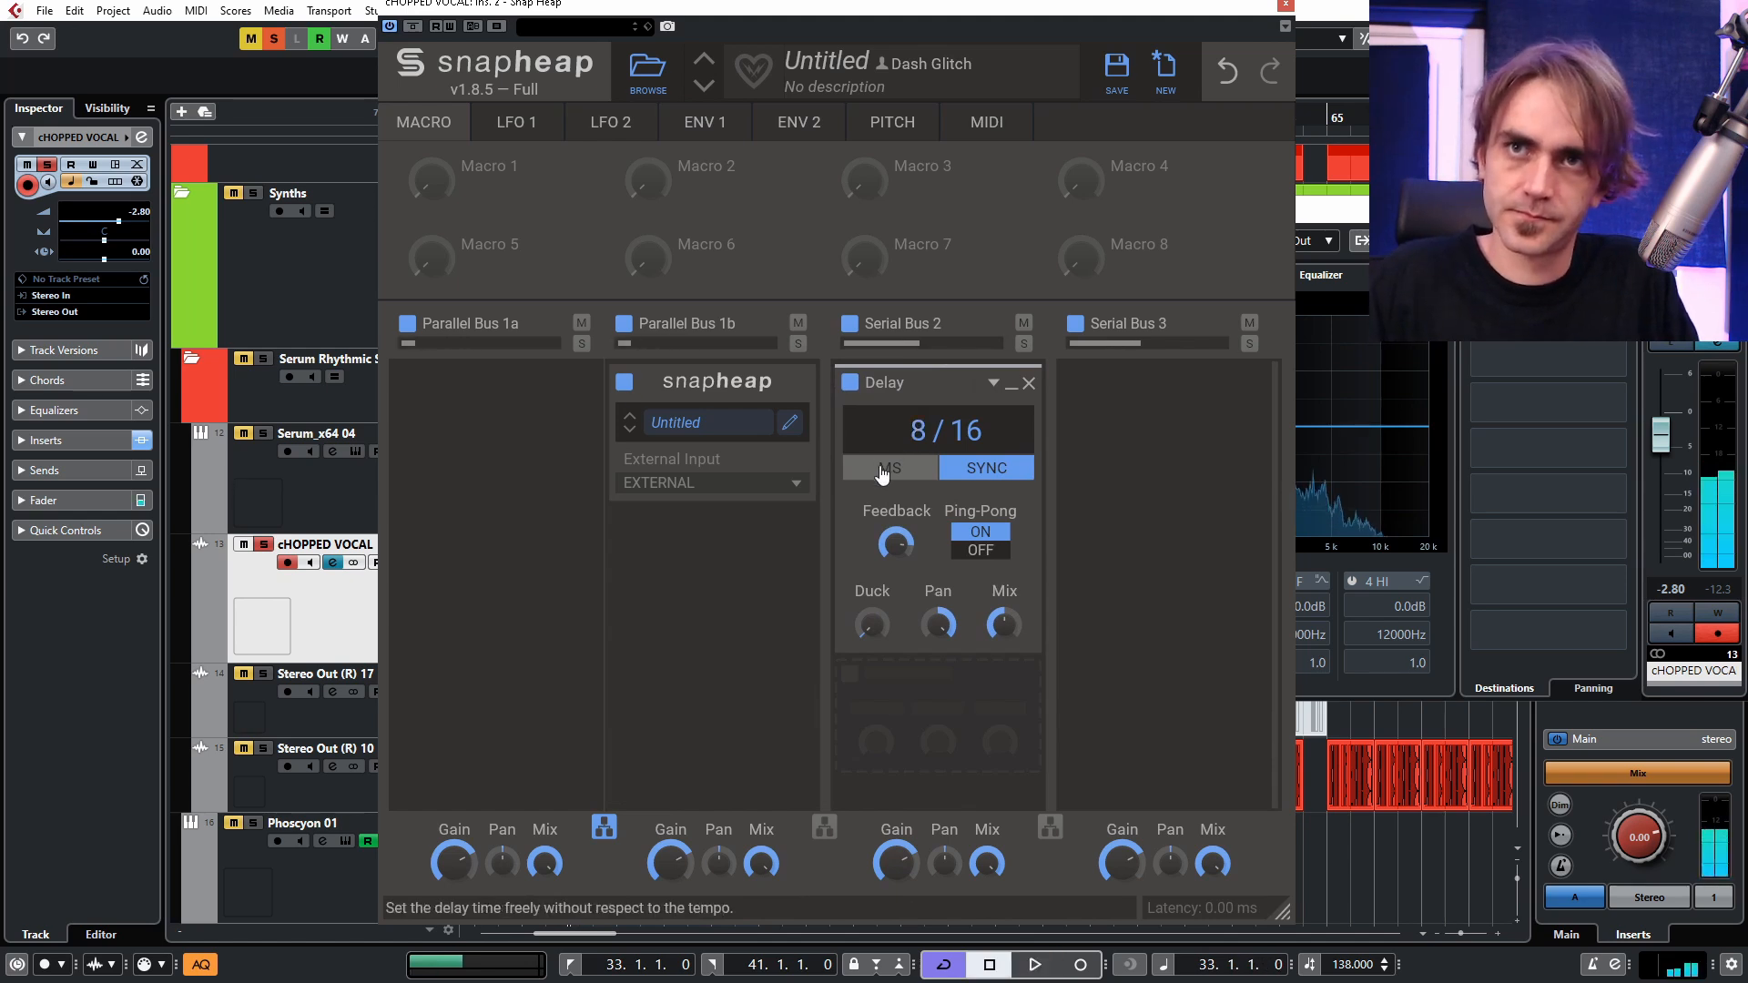
pyautogui.moveTo(883, 537); pyautogui.dragTo(822, 374)
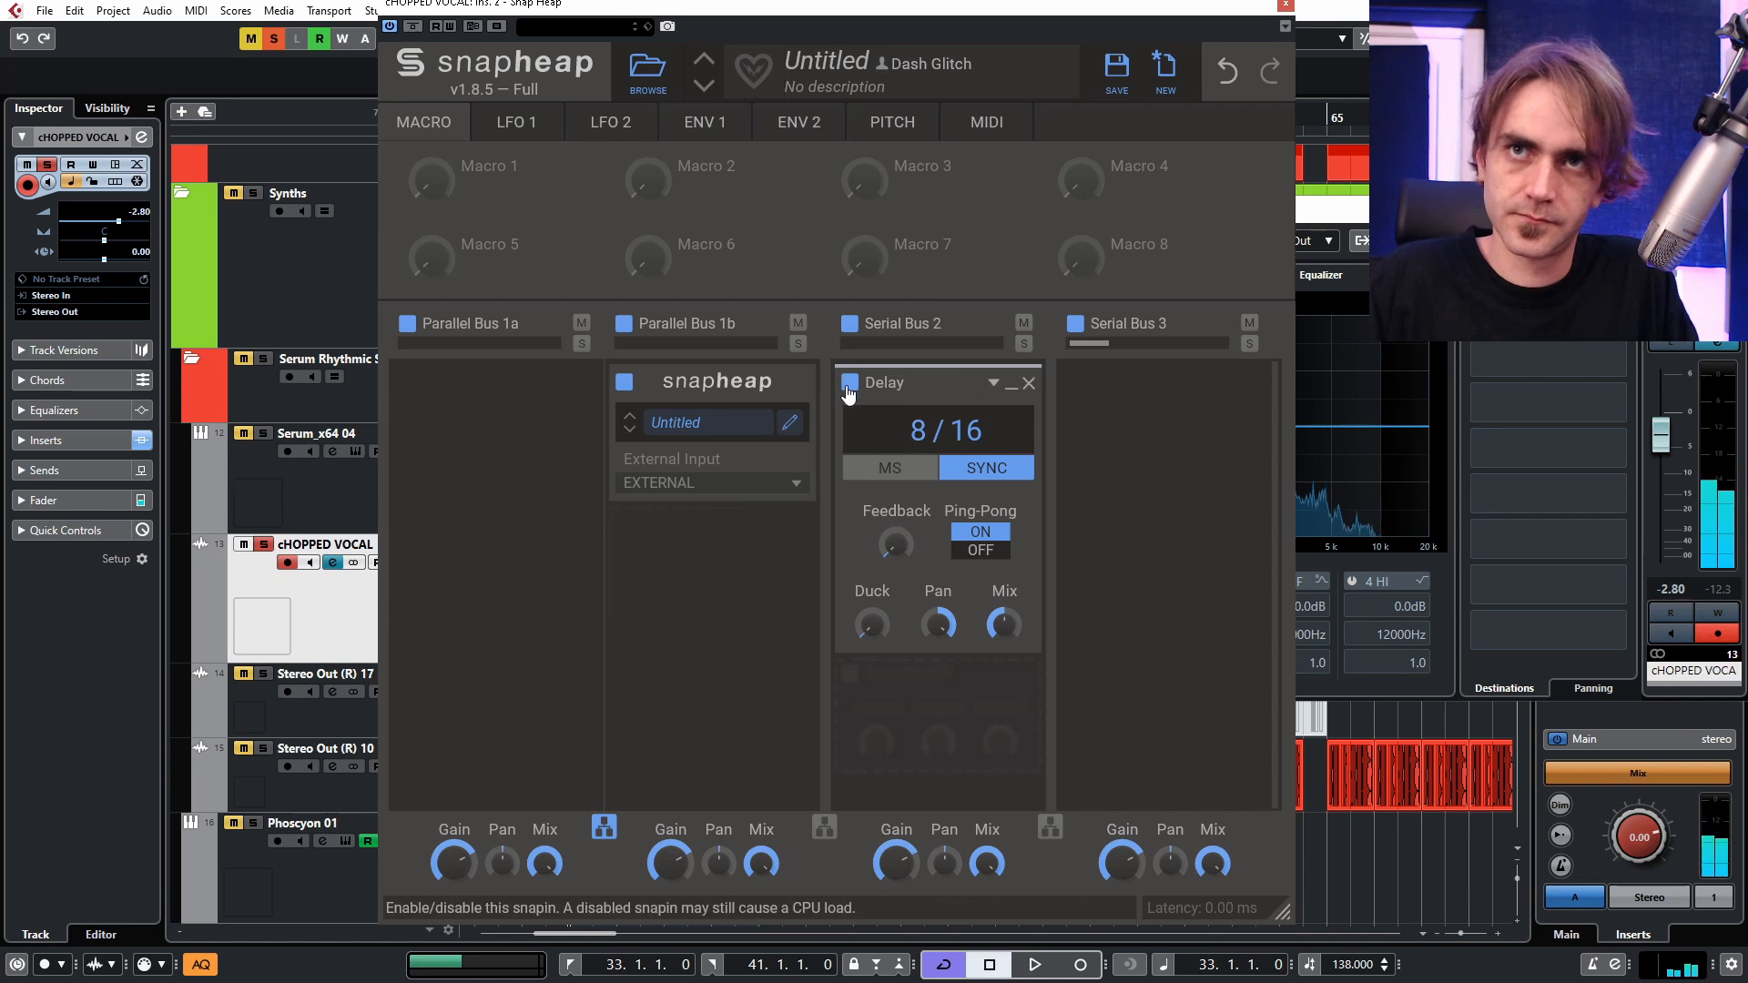
pyautogui.press('space')
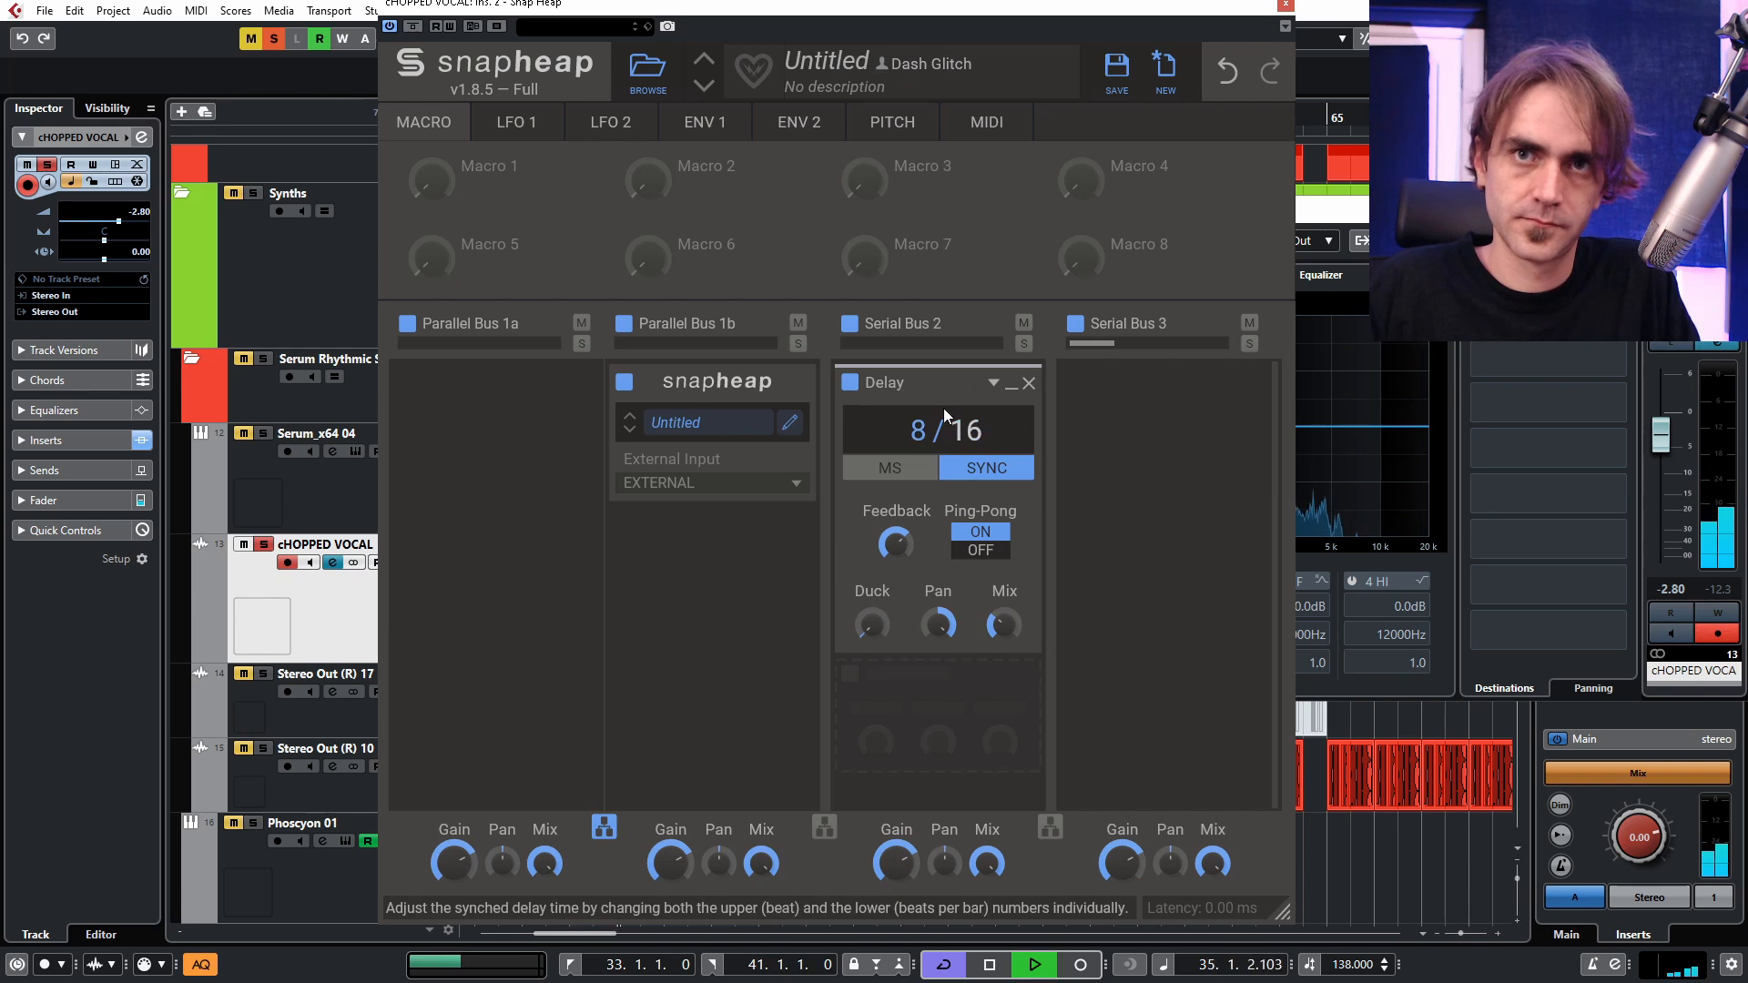
pyautogui.press('space')
# Open the nested Snap Heap and add a low-pass Filter with an 877 Hz cutoff below the second lane's Delay.
pyautogui.click(790, 424)
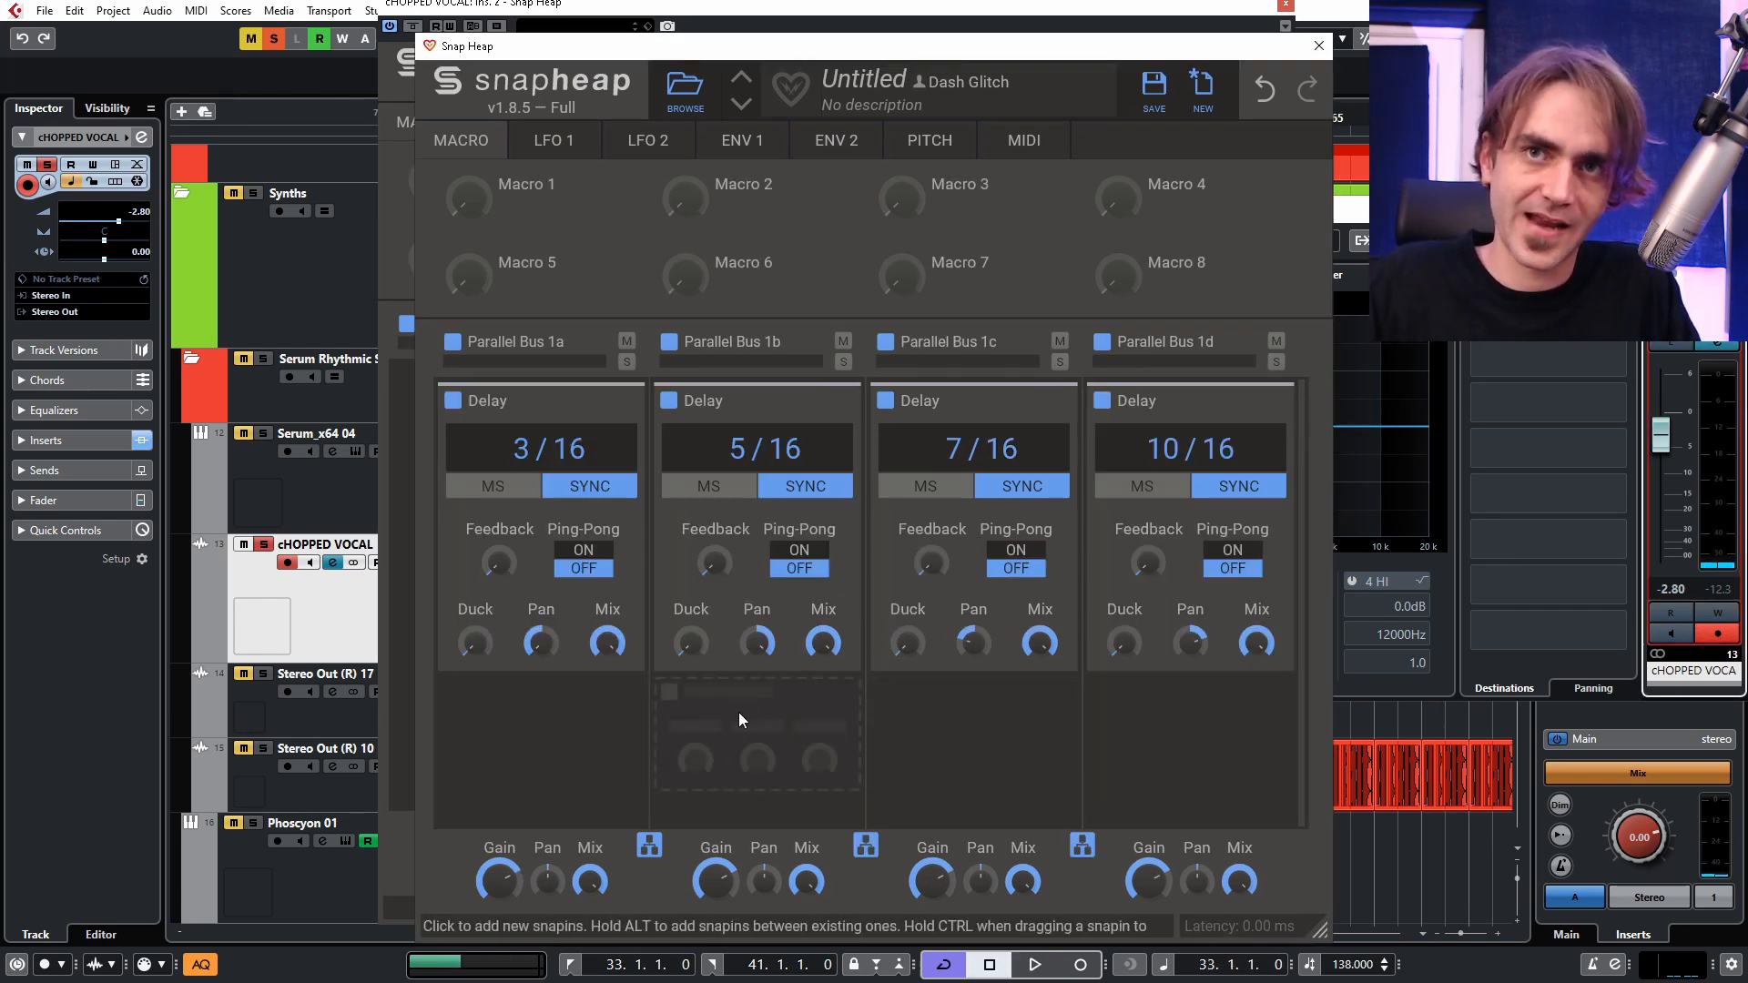
pyautogui.click(739, 719)
pyautogui.click(943, 612)
pyautogui.scroll(-2, 754, 631)
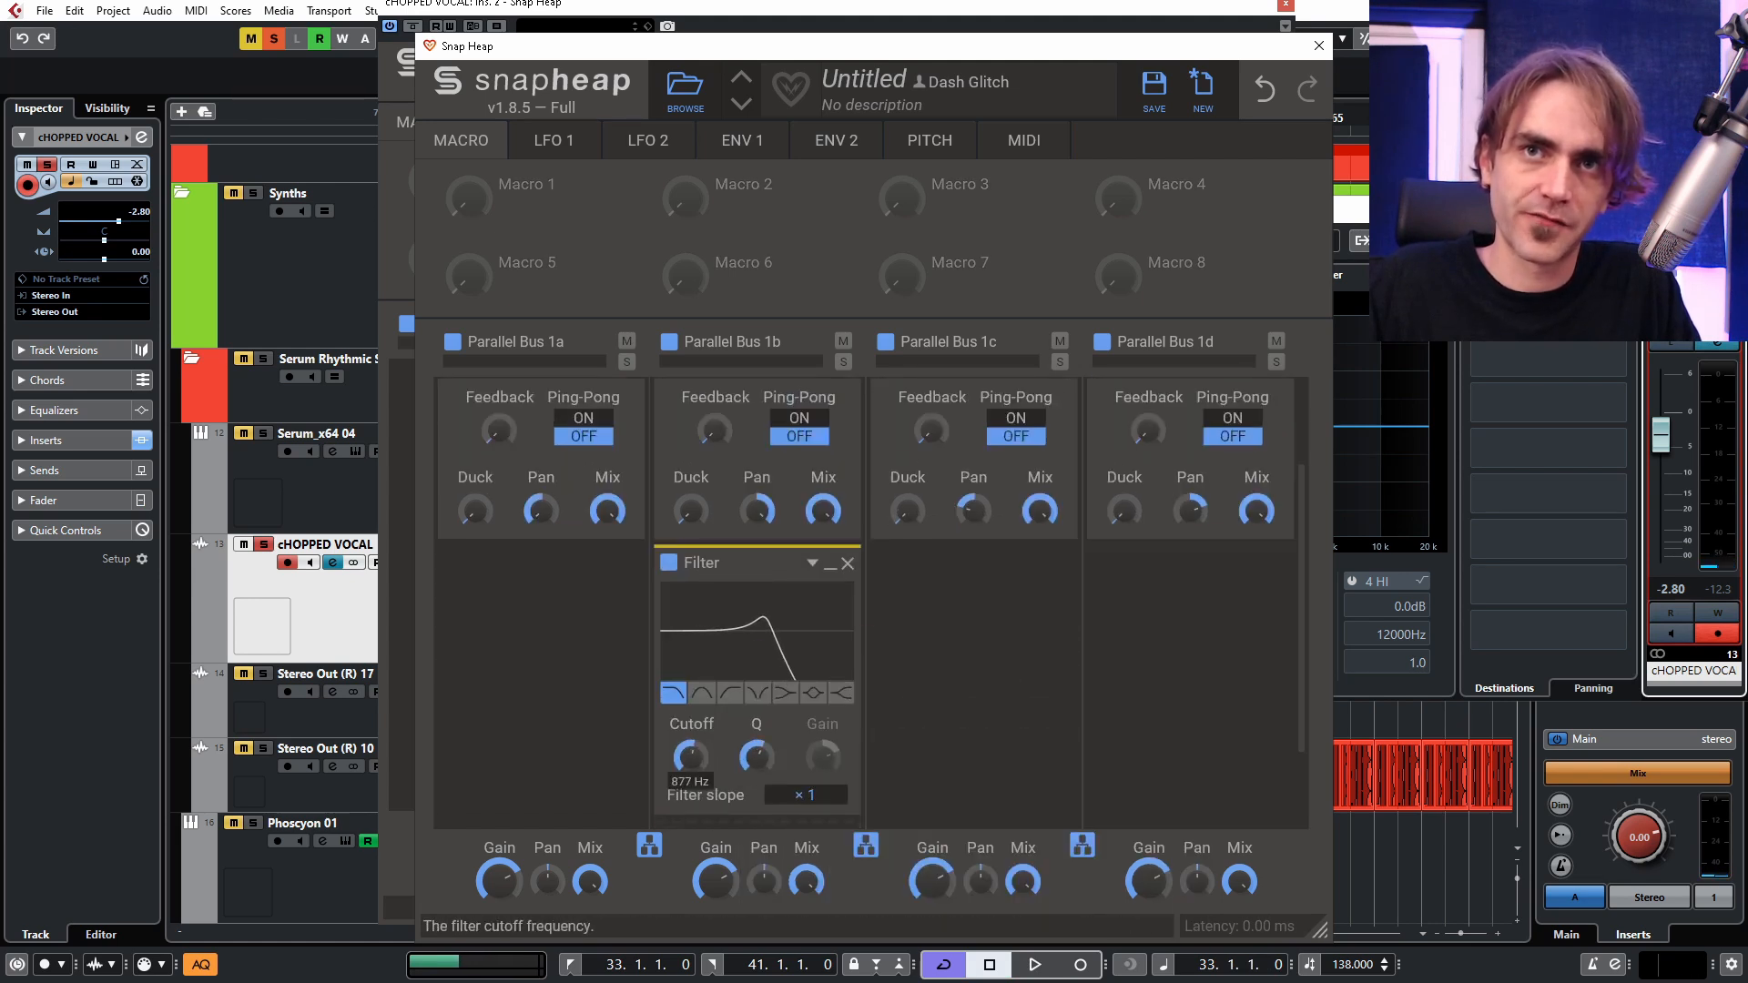
# Add a high-pass Filter below the third lane's Delay.
pyautogui.click(1053, 586)
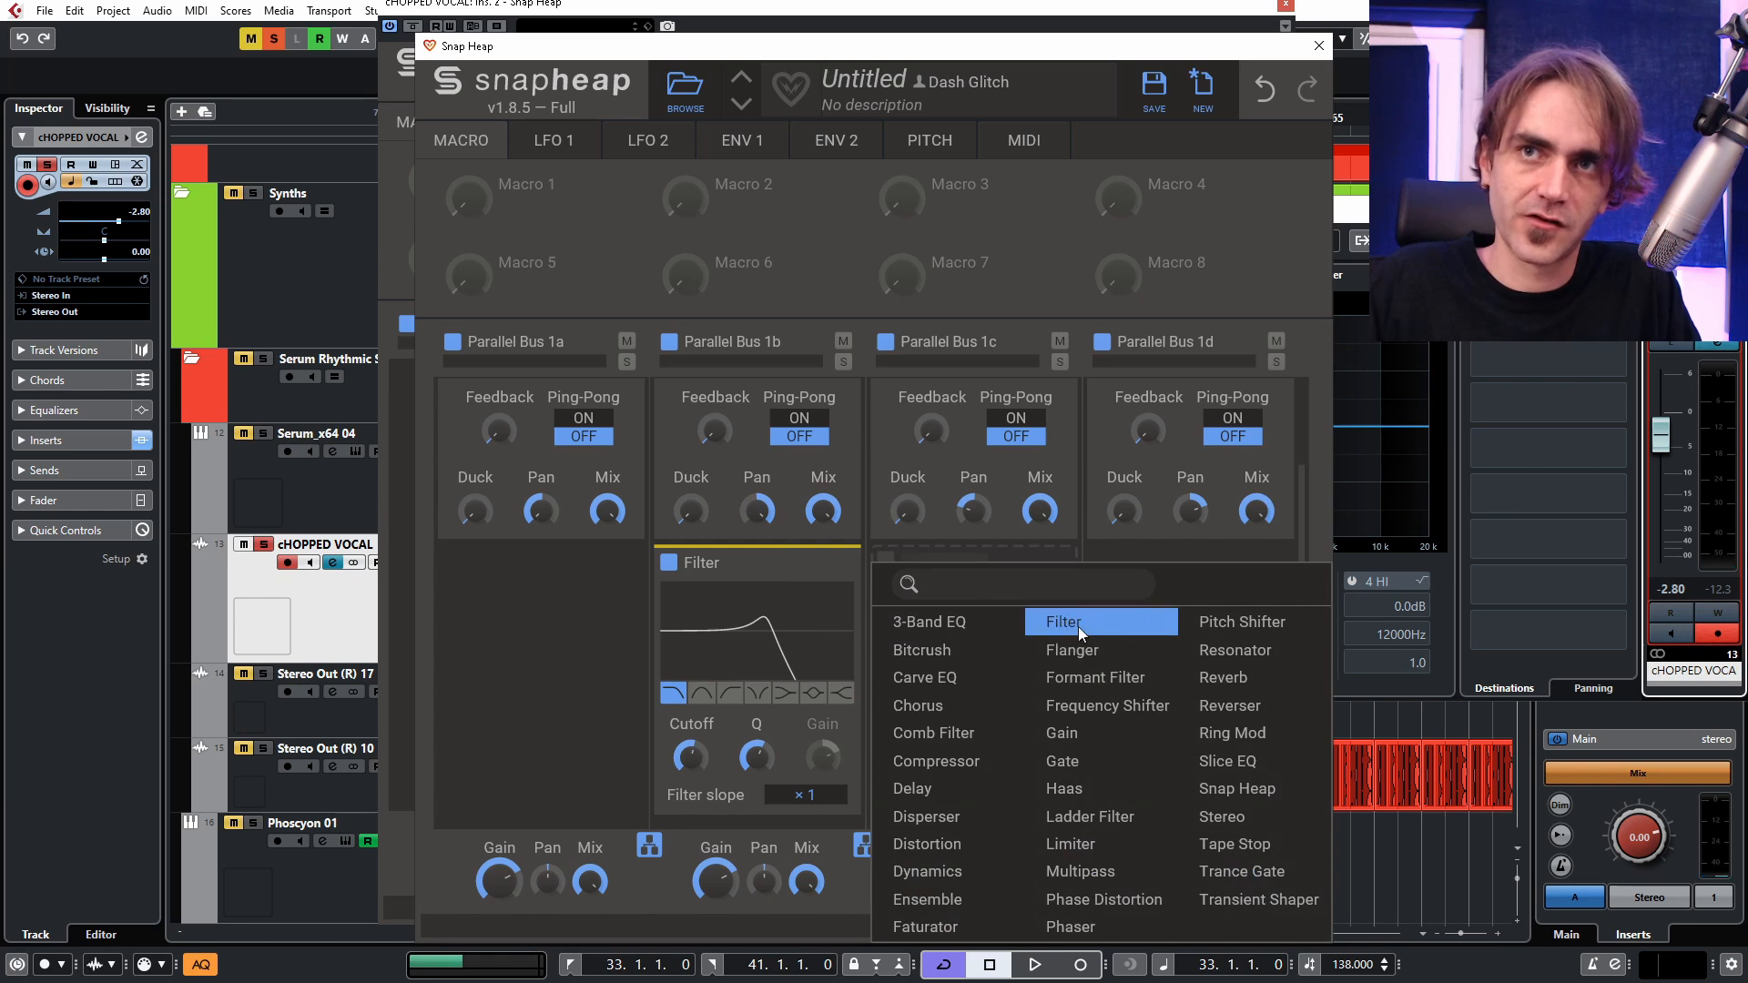
pyautogui.click(1078, 626)
pyautogui.click(945, 697)
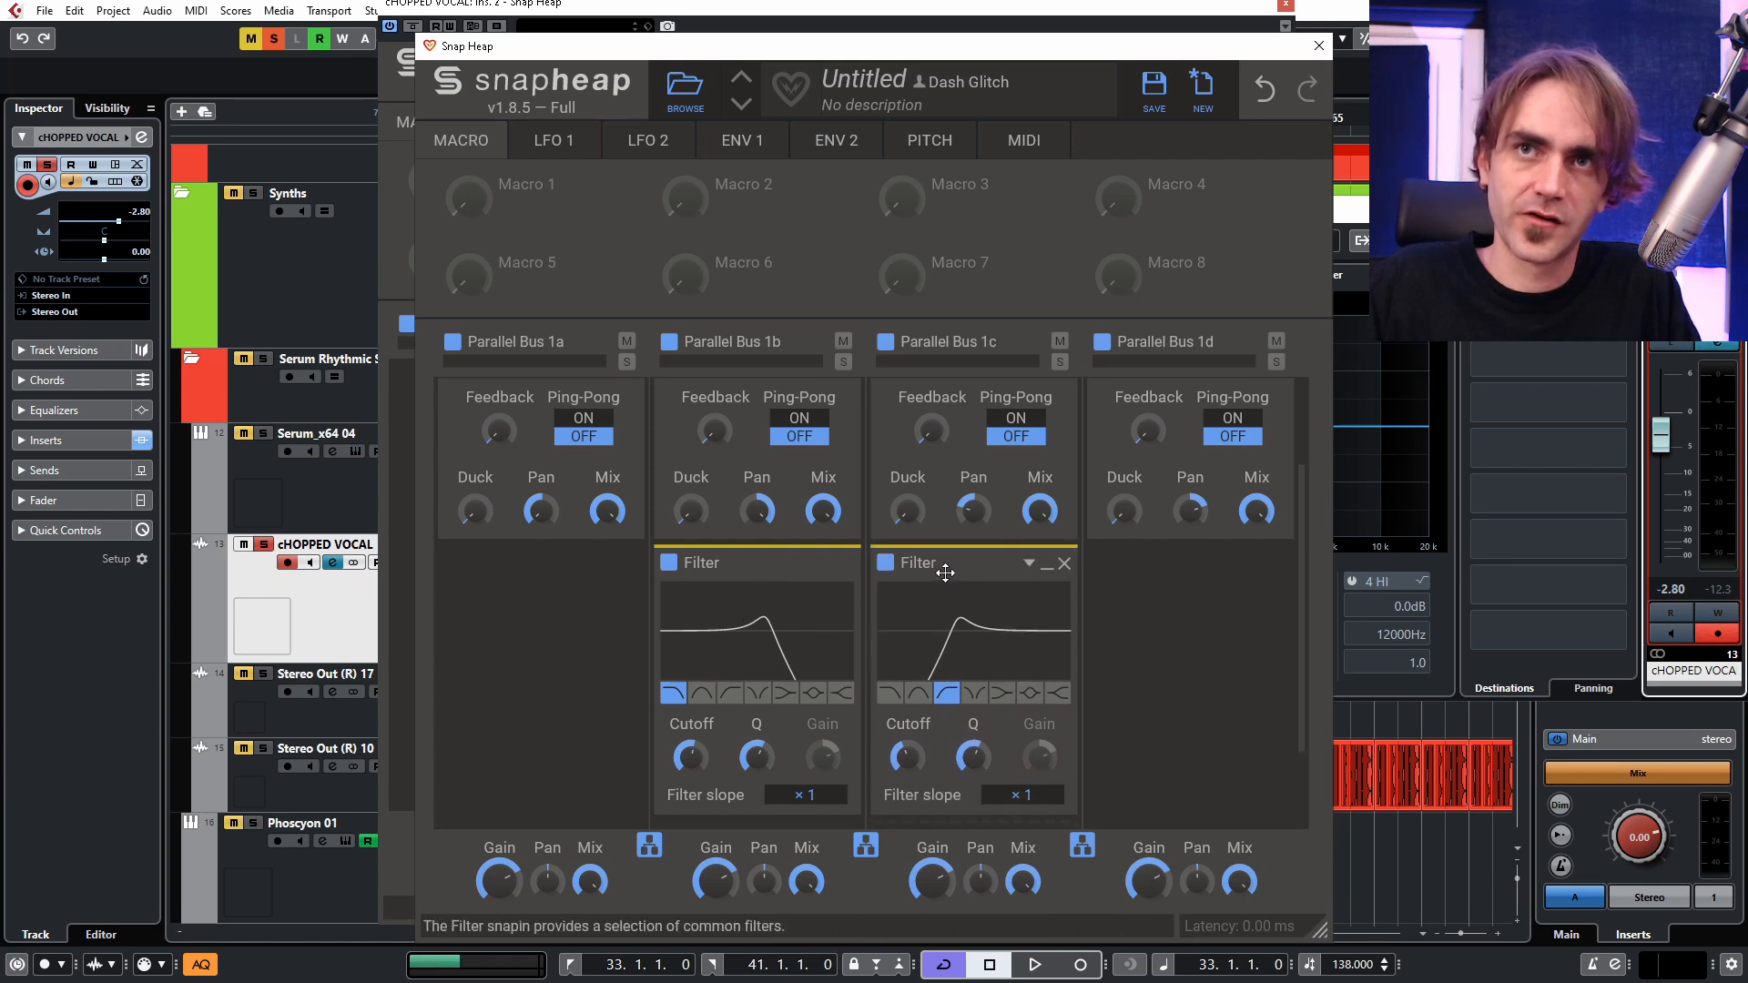
# Copy the high-pass Filter to the first lane and the low-pass Filter to the fourth lane, and play the loop.
pyautogui.moveTo(952, 568); pyautogui.dragTo(526, 803)
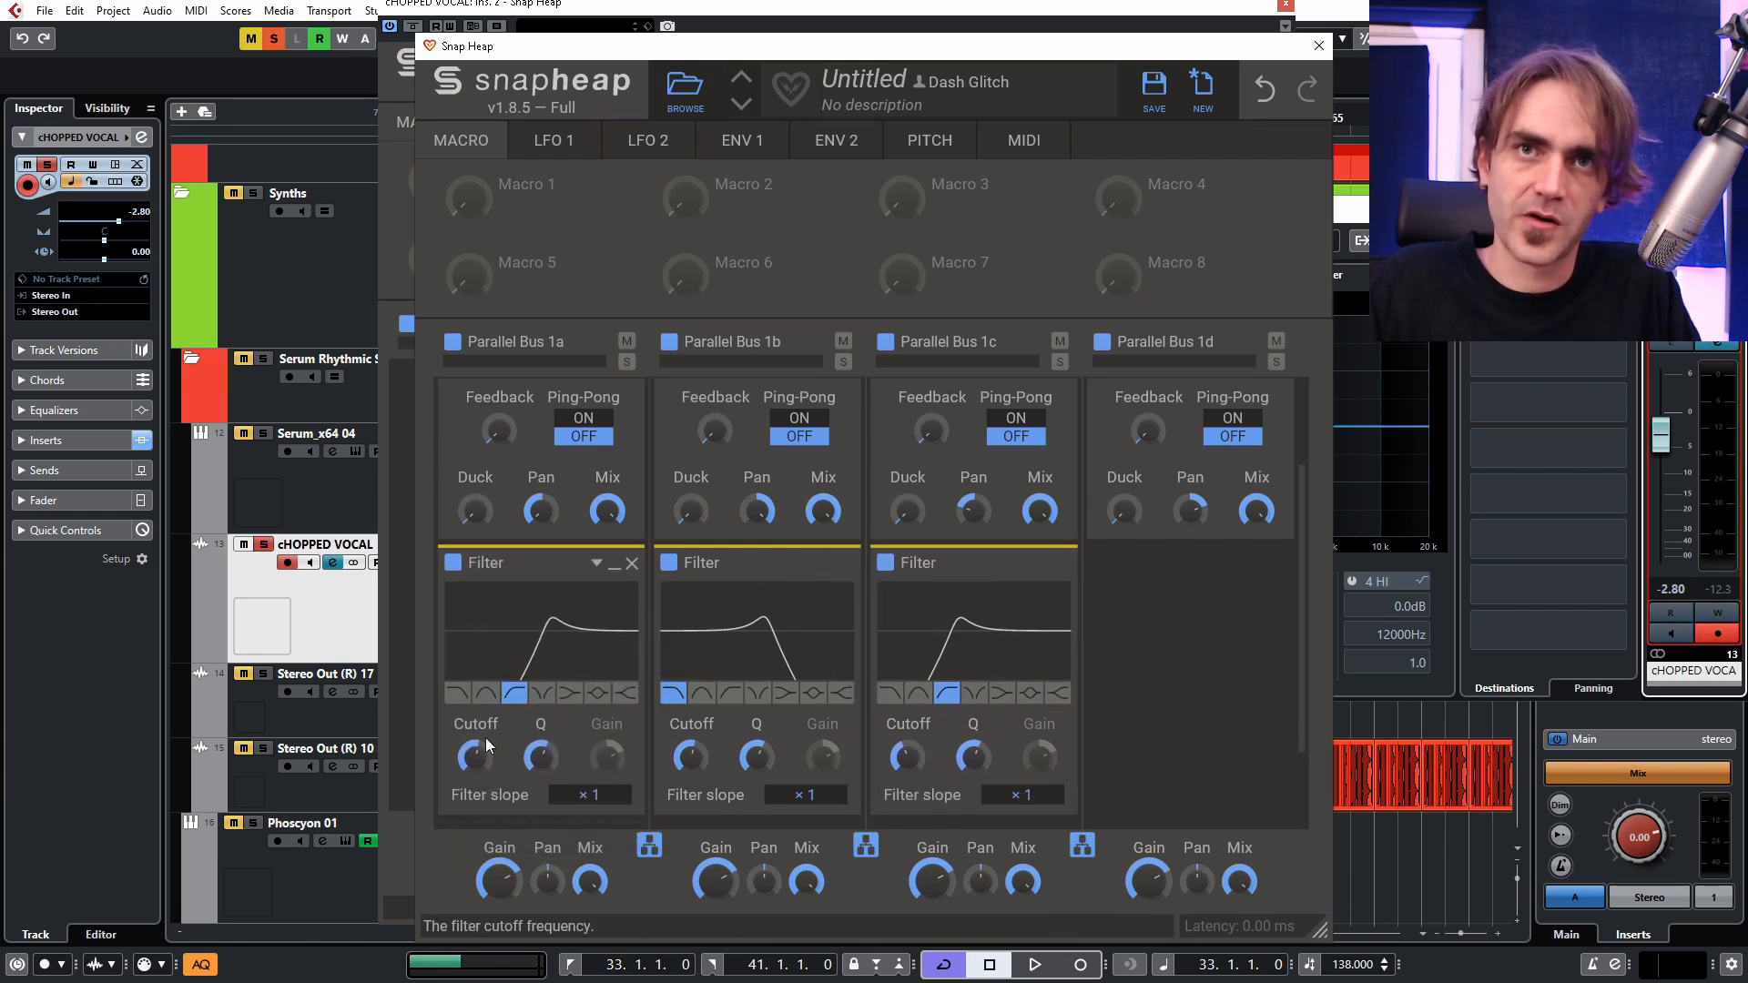
pyautogui.moveTo(737, 561); pyautogui.dragTo(1211, 565)
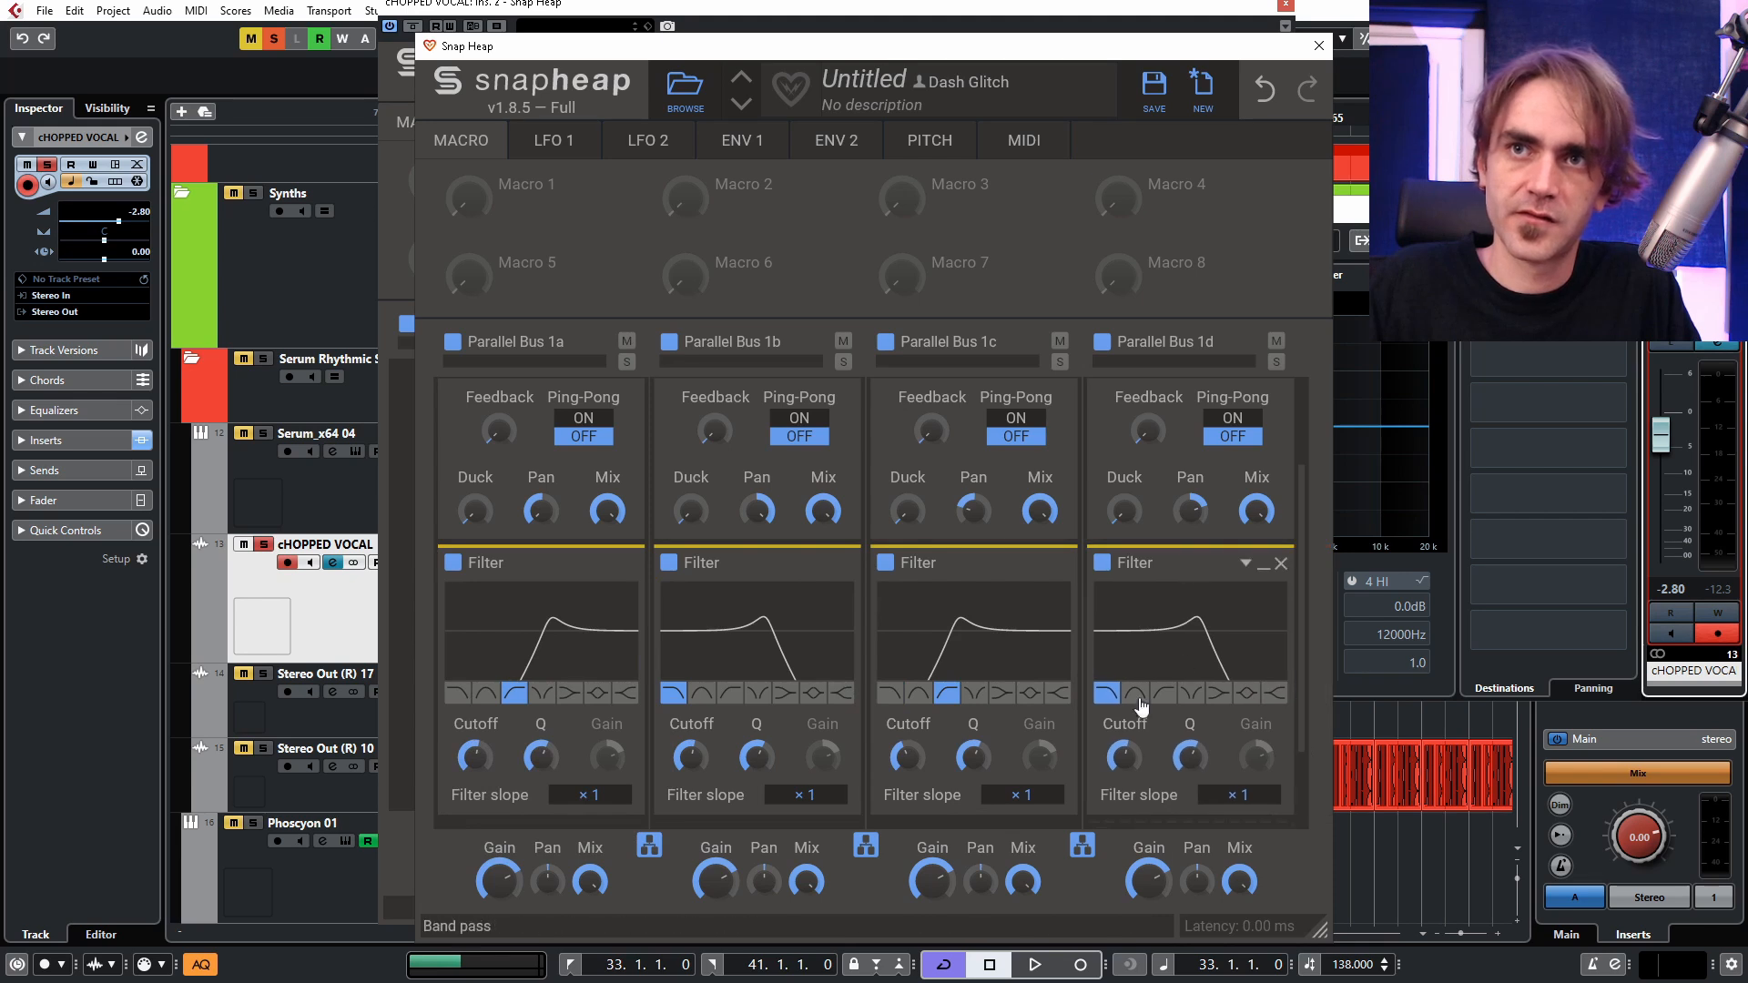
pyautogui.press('space')
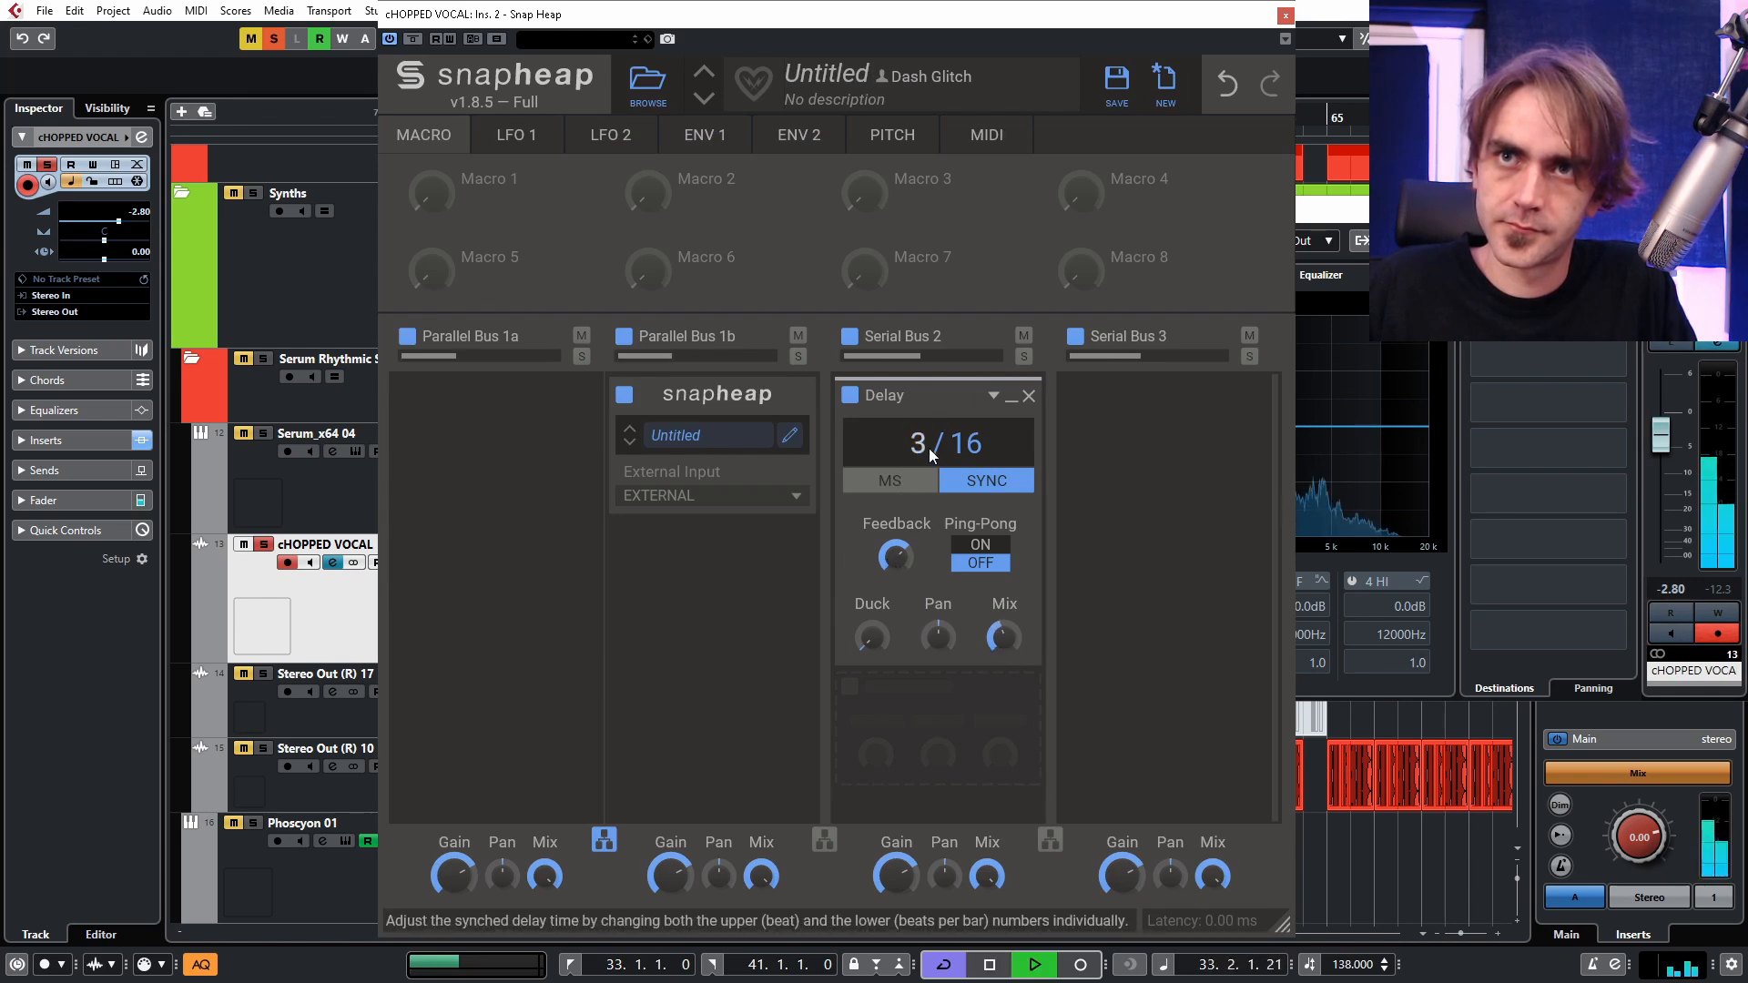
# Close the Snap Heap and channel settings windows and play the loop from bar 33.
pyautogui.click(1285, 17)
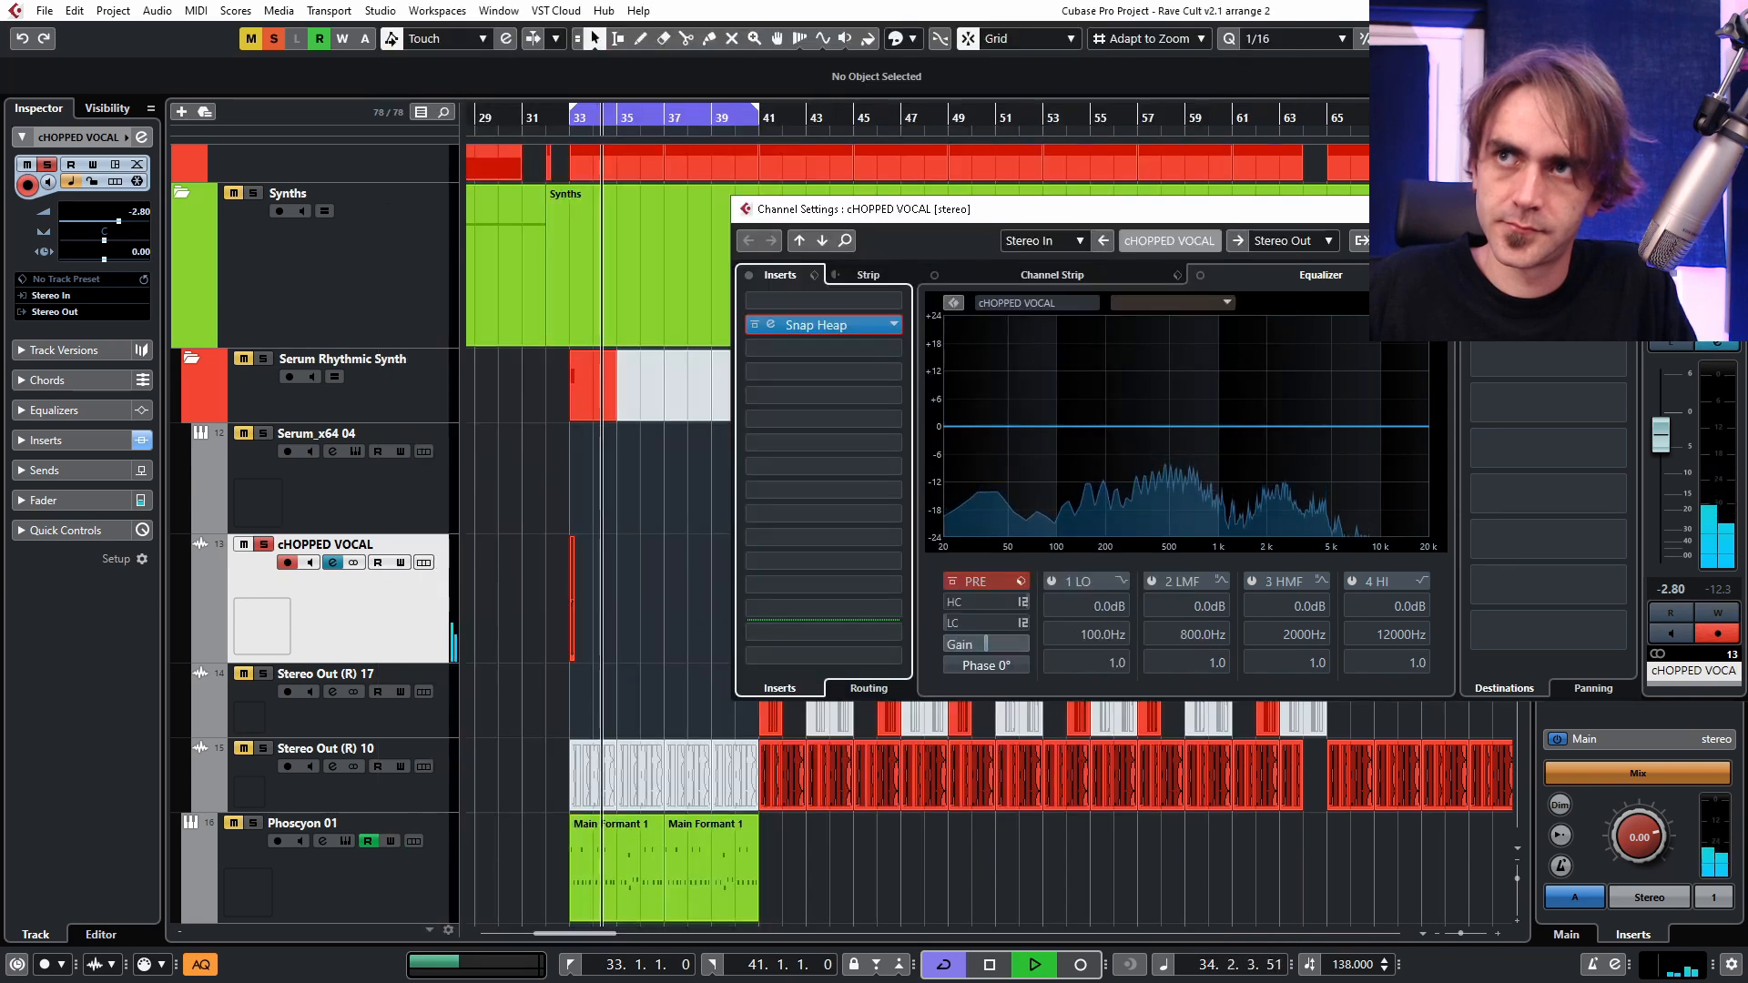
pyautogui.click(1735, 210)
pyautogui.press('space')
pyautogui.press('space')
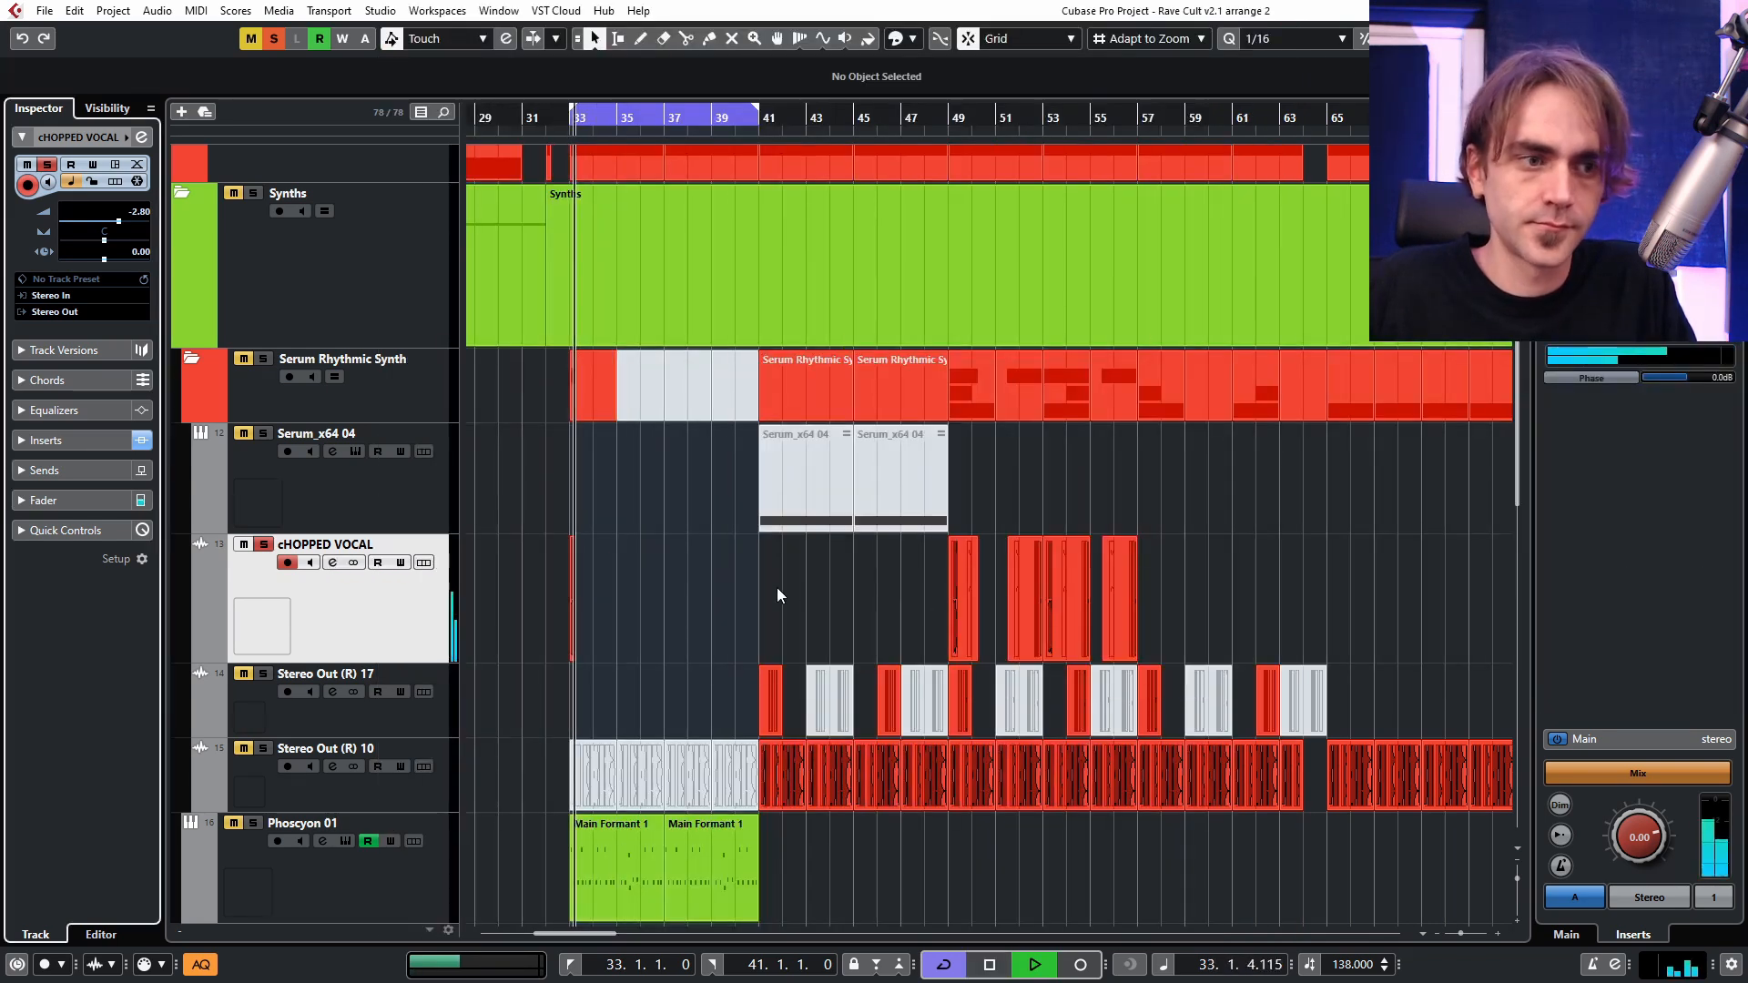
pyautogui.press('space')
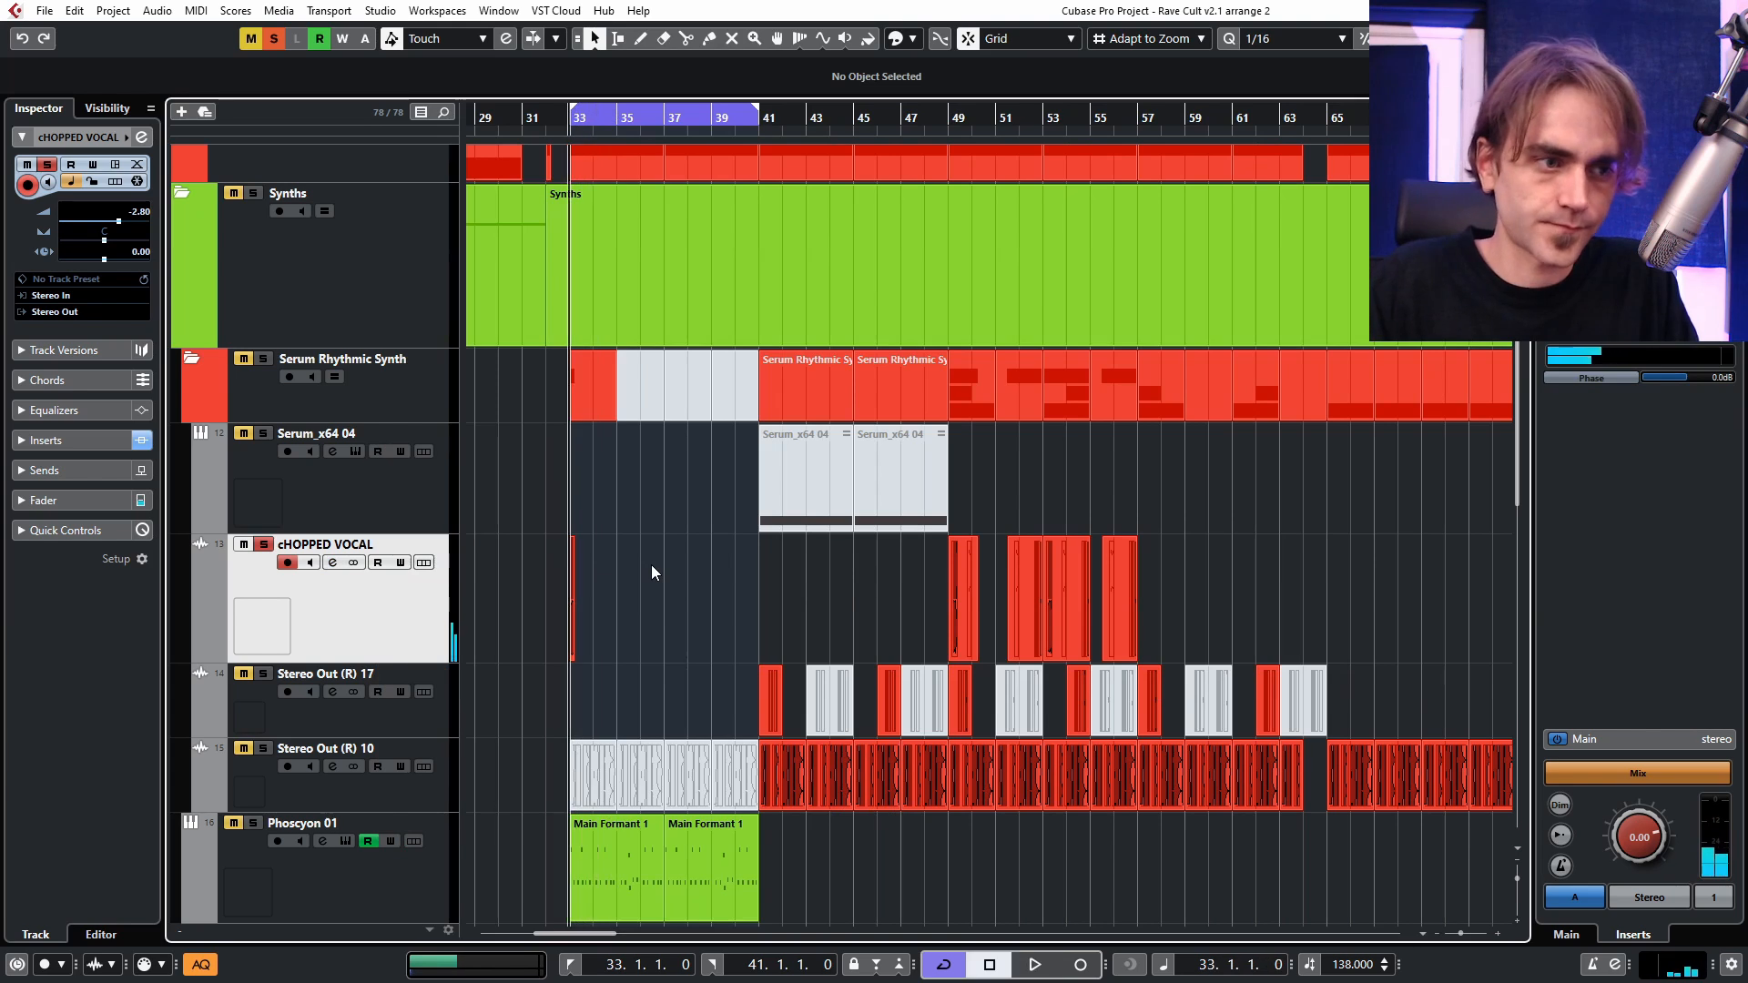
# Move the chopped vocal clip out of the loop to bar 30.2 on its track.
pyautogui.keyDown('ctrl'); pyautogui.scroll(4, 535, 570); pyautogui.keyUp('ctrl')
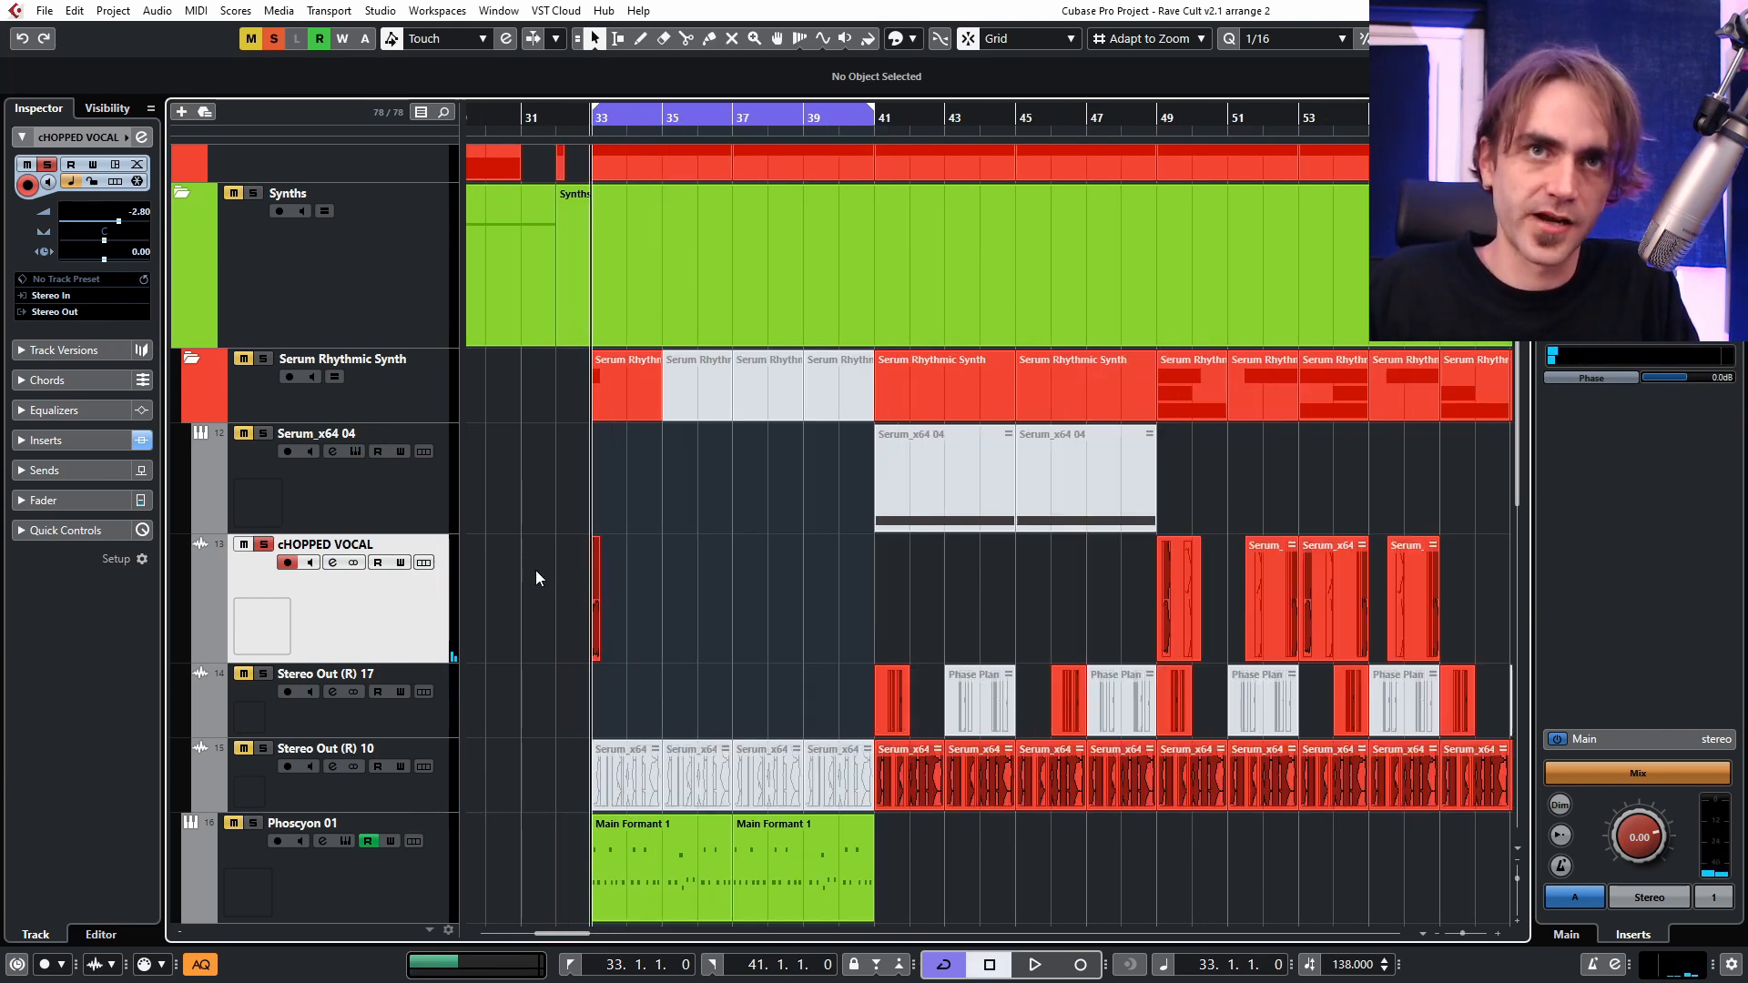
pyautogui.keyDown('ctrl'); pyautogui.scroll(3, 731, 604); pyautogui.keyUp('ctrl')
pyautogui.hscroll(-3, 735, 603)
pyautogui.moveTo(790, 606); pyautogui.dragTo(665, 638)
pyautogui.hscroll(-2, 732, 616)
pyautogui.moveTo(888, 627); pyautogui.dragTo(625, 629)
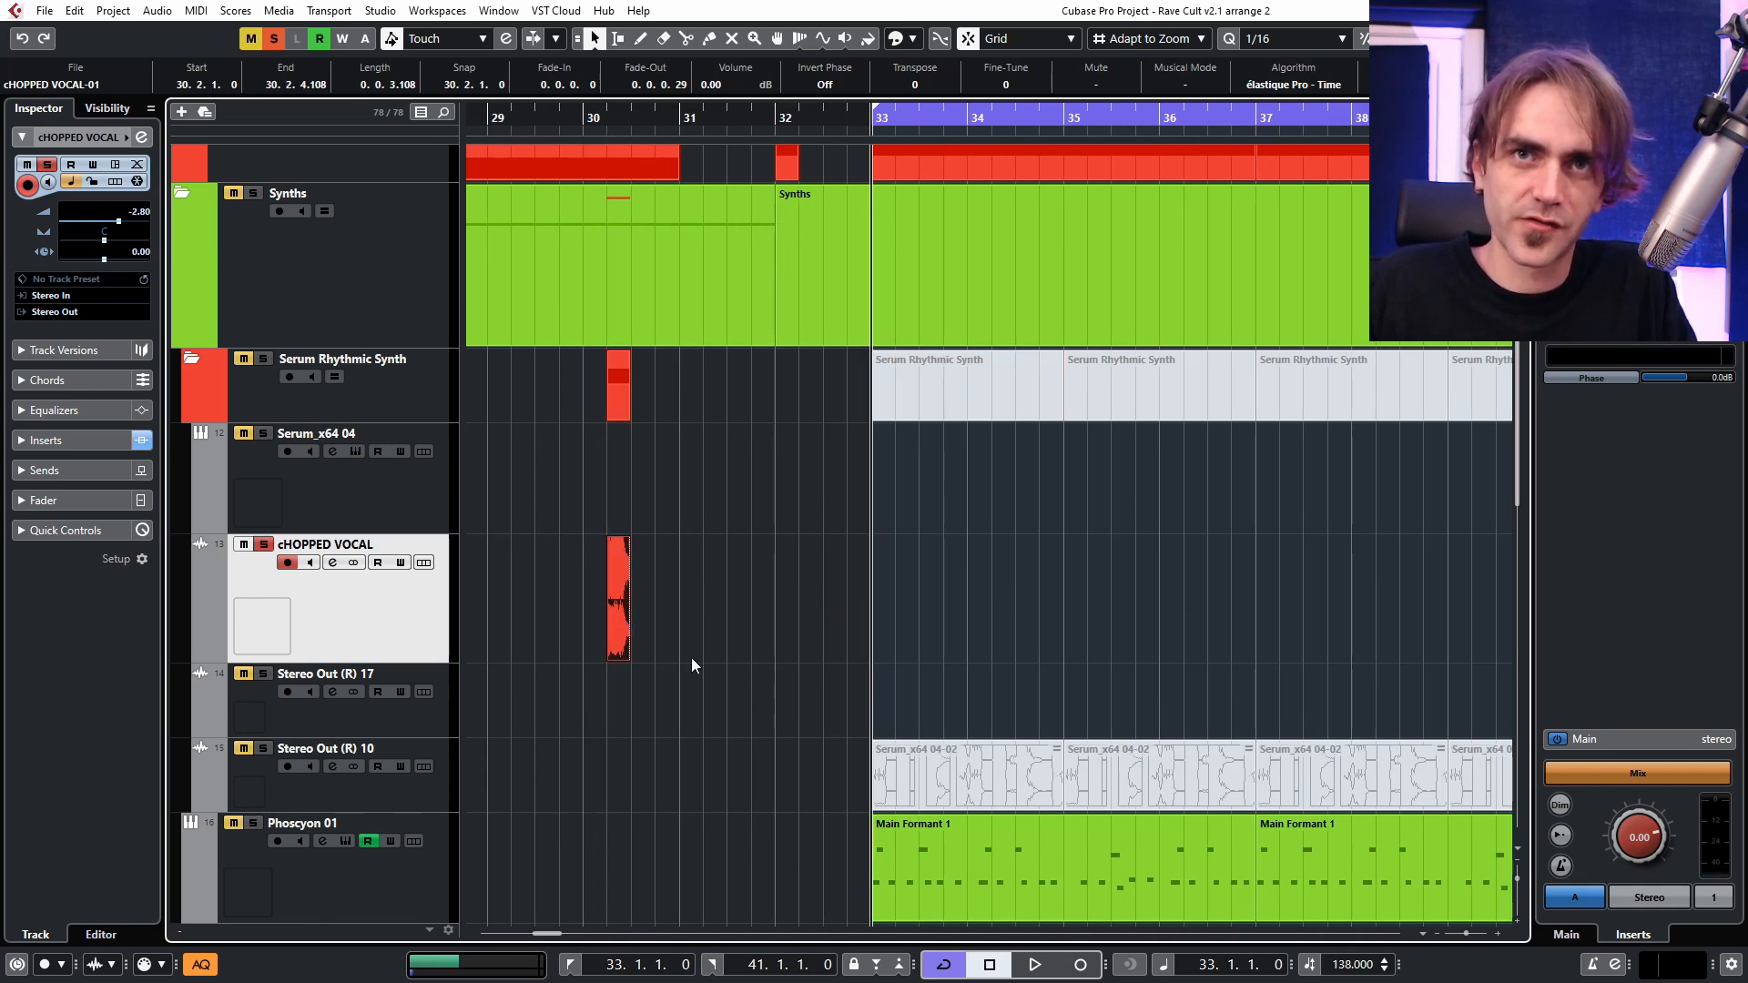
pyautogui.click(691, 657)
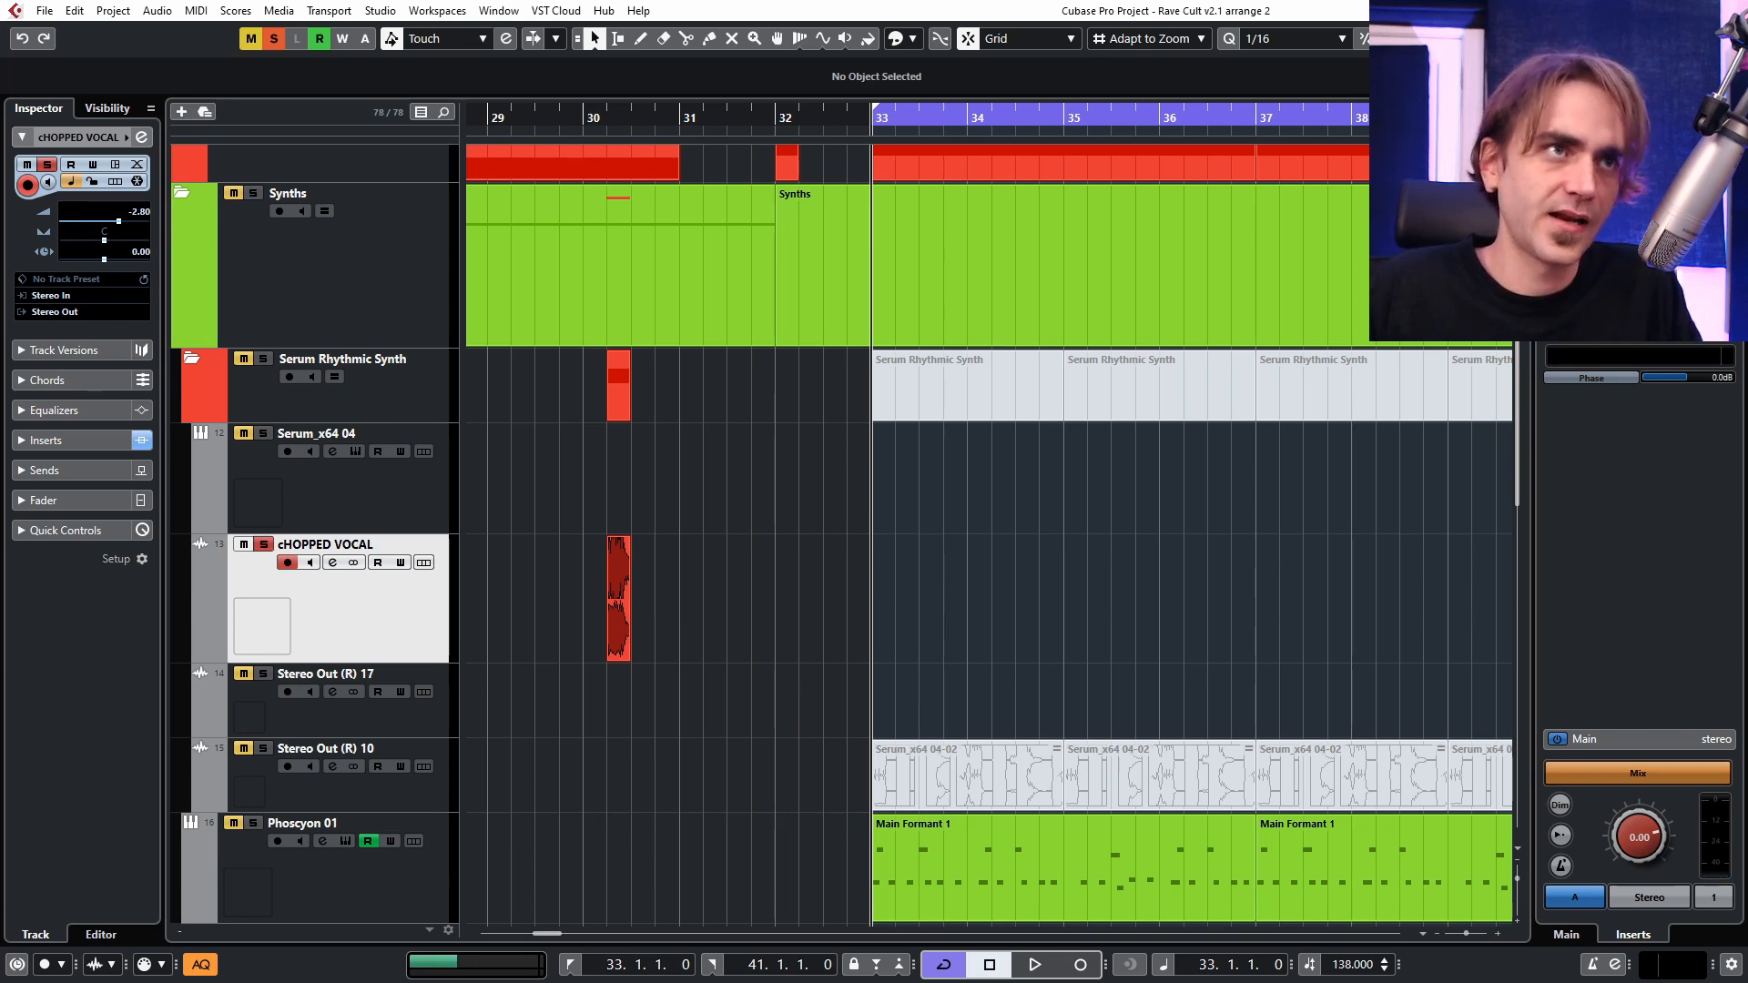
# Place the BONGO-CONGA112 sample at bar 33 on the chopped vocal track and lower its clip volume to -7.62 dB.
pyautogui.scroll(5, 890, 630)
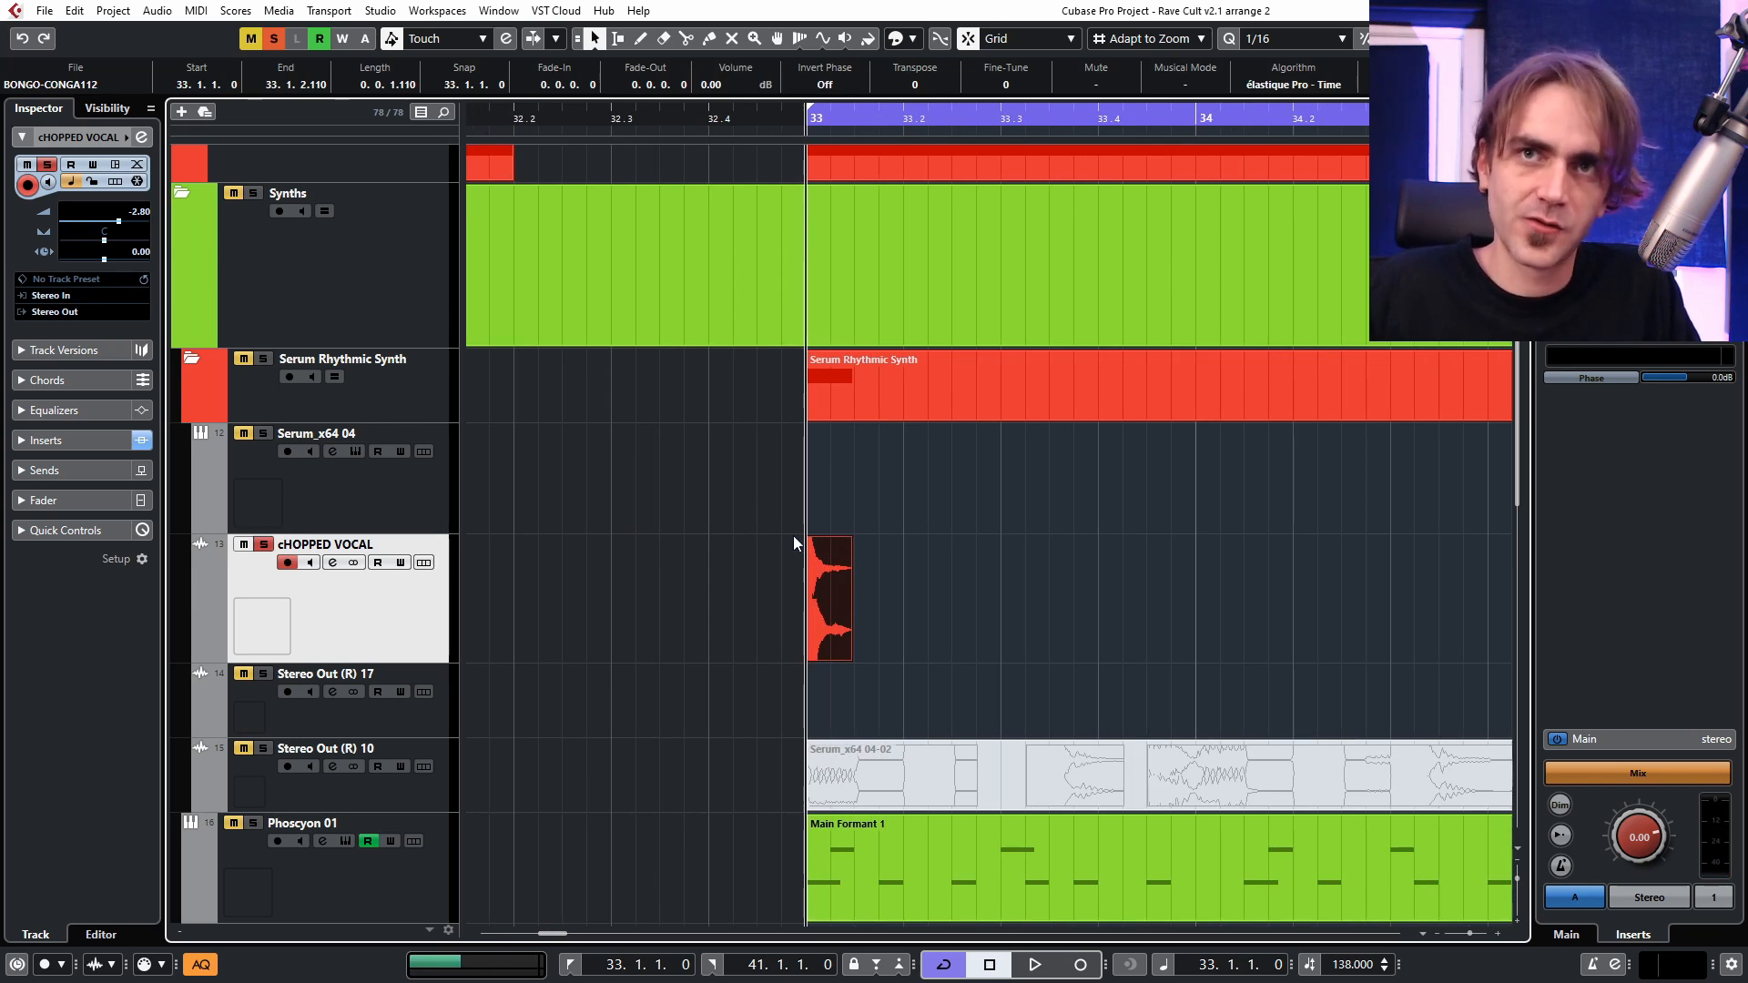
pyautogui.moveTo(826, 539); pyautogui.dragTo(829, 607)
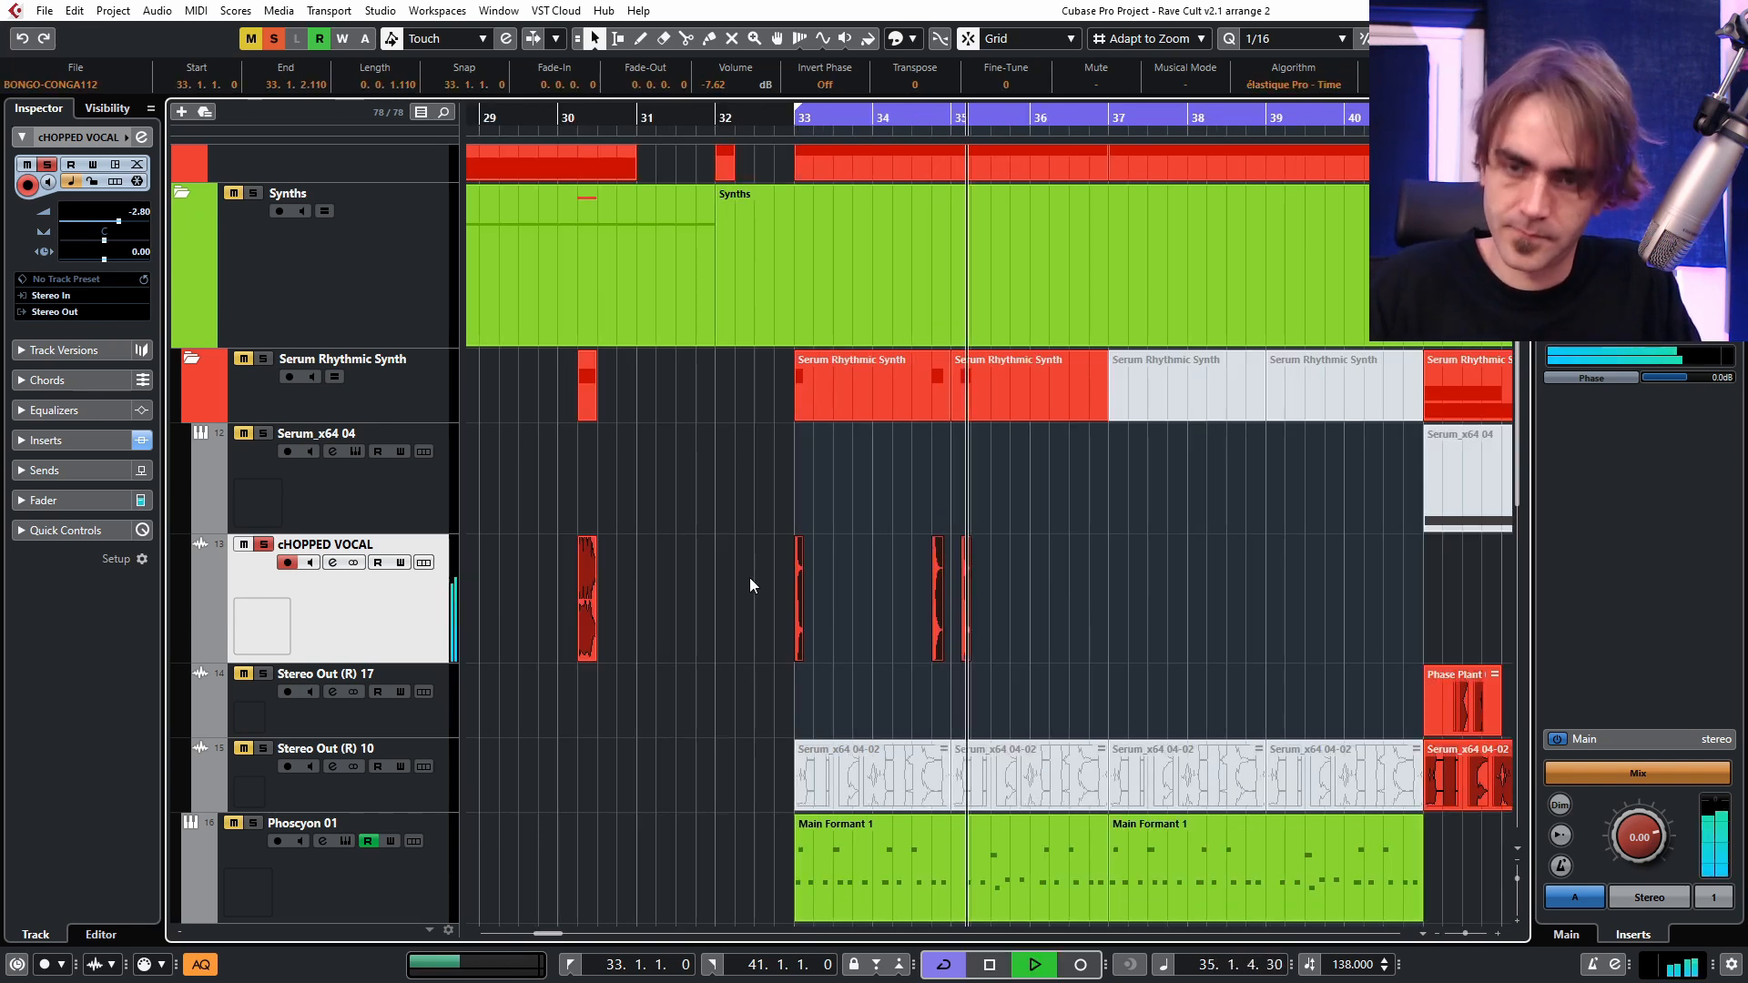
# Combine the bongo clips into one part running from bar 33 to bar 37 and duplicate it at bar 37.
pyautogui.rightClick(814, 626)
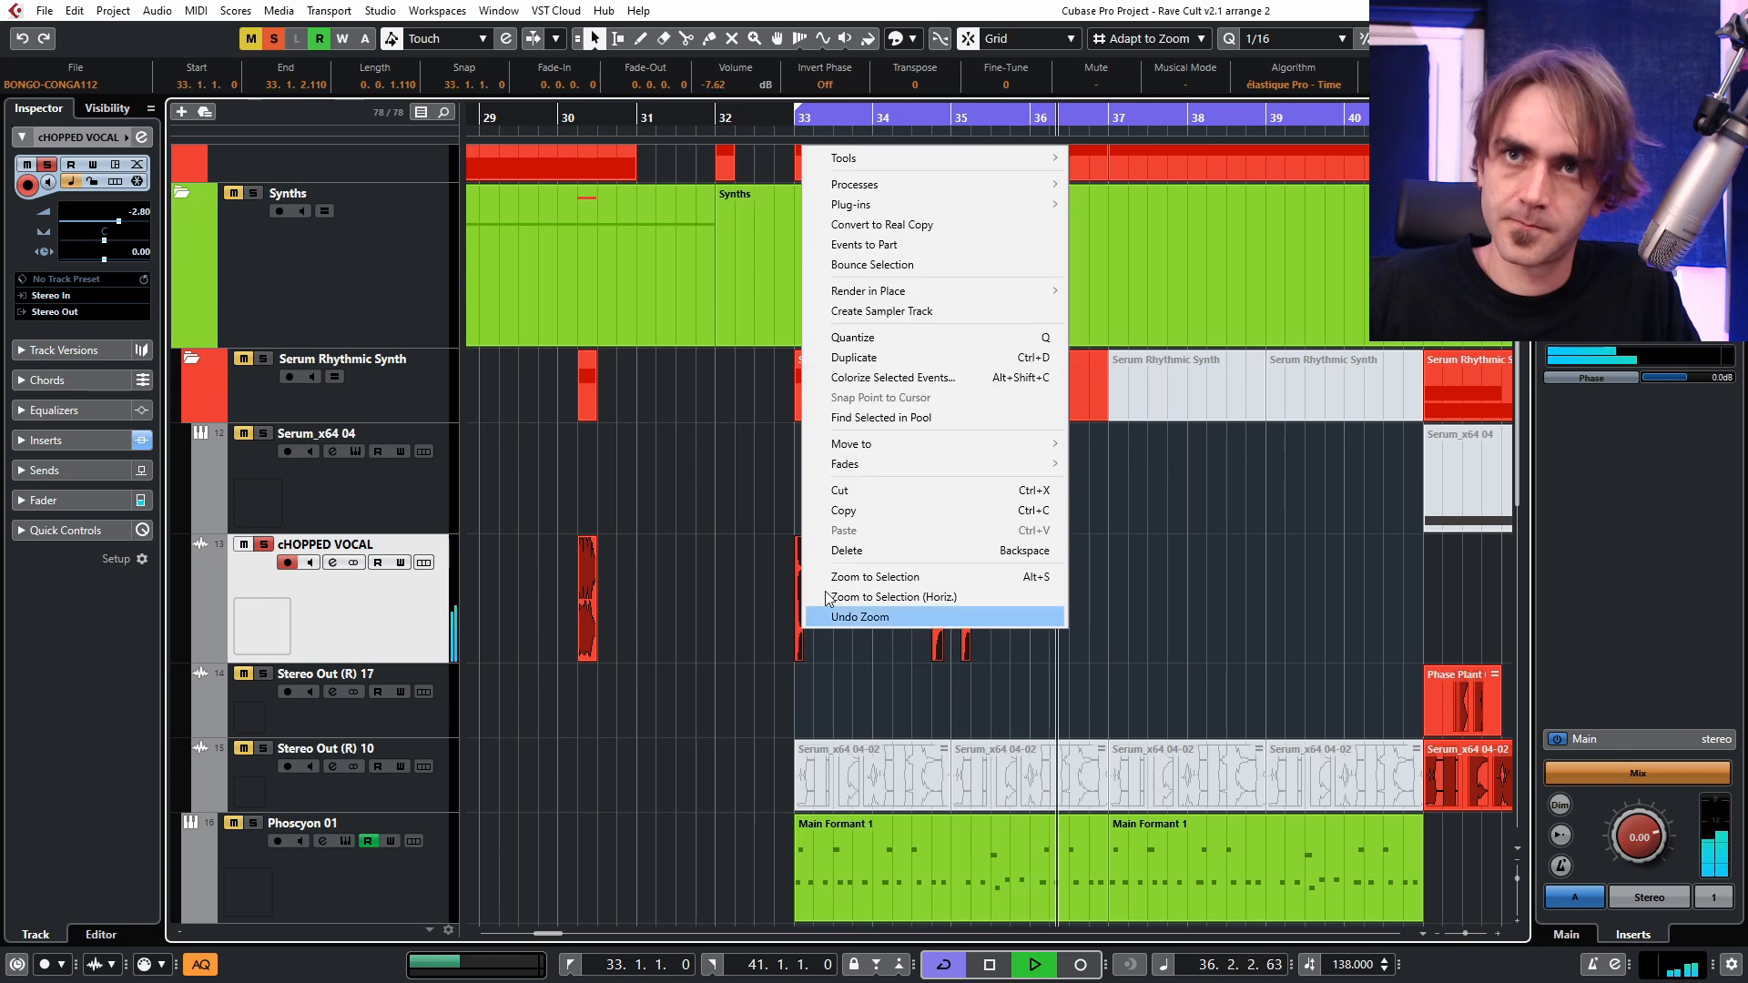
pyautogui.click(920, 239)
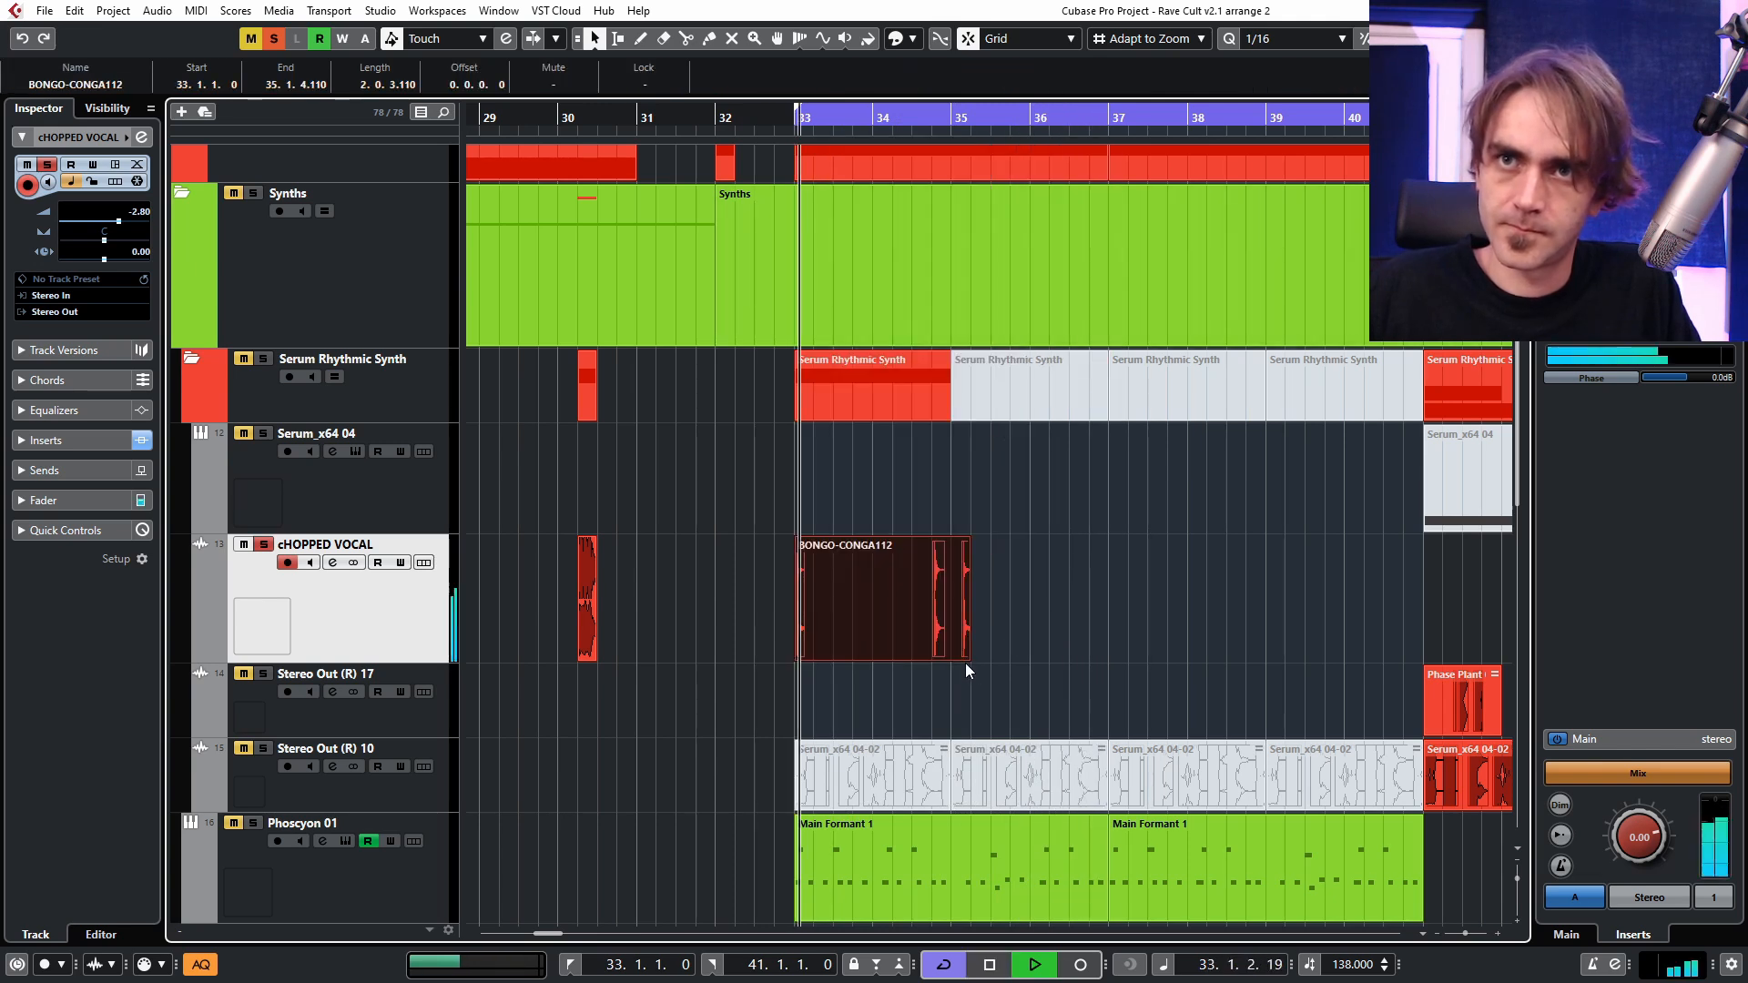
pyautogui.moveTo(967, 653); pyautogui.dragTo(1101, 649)
pyautogui.hscroll(2, 1033, 605)
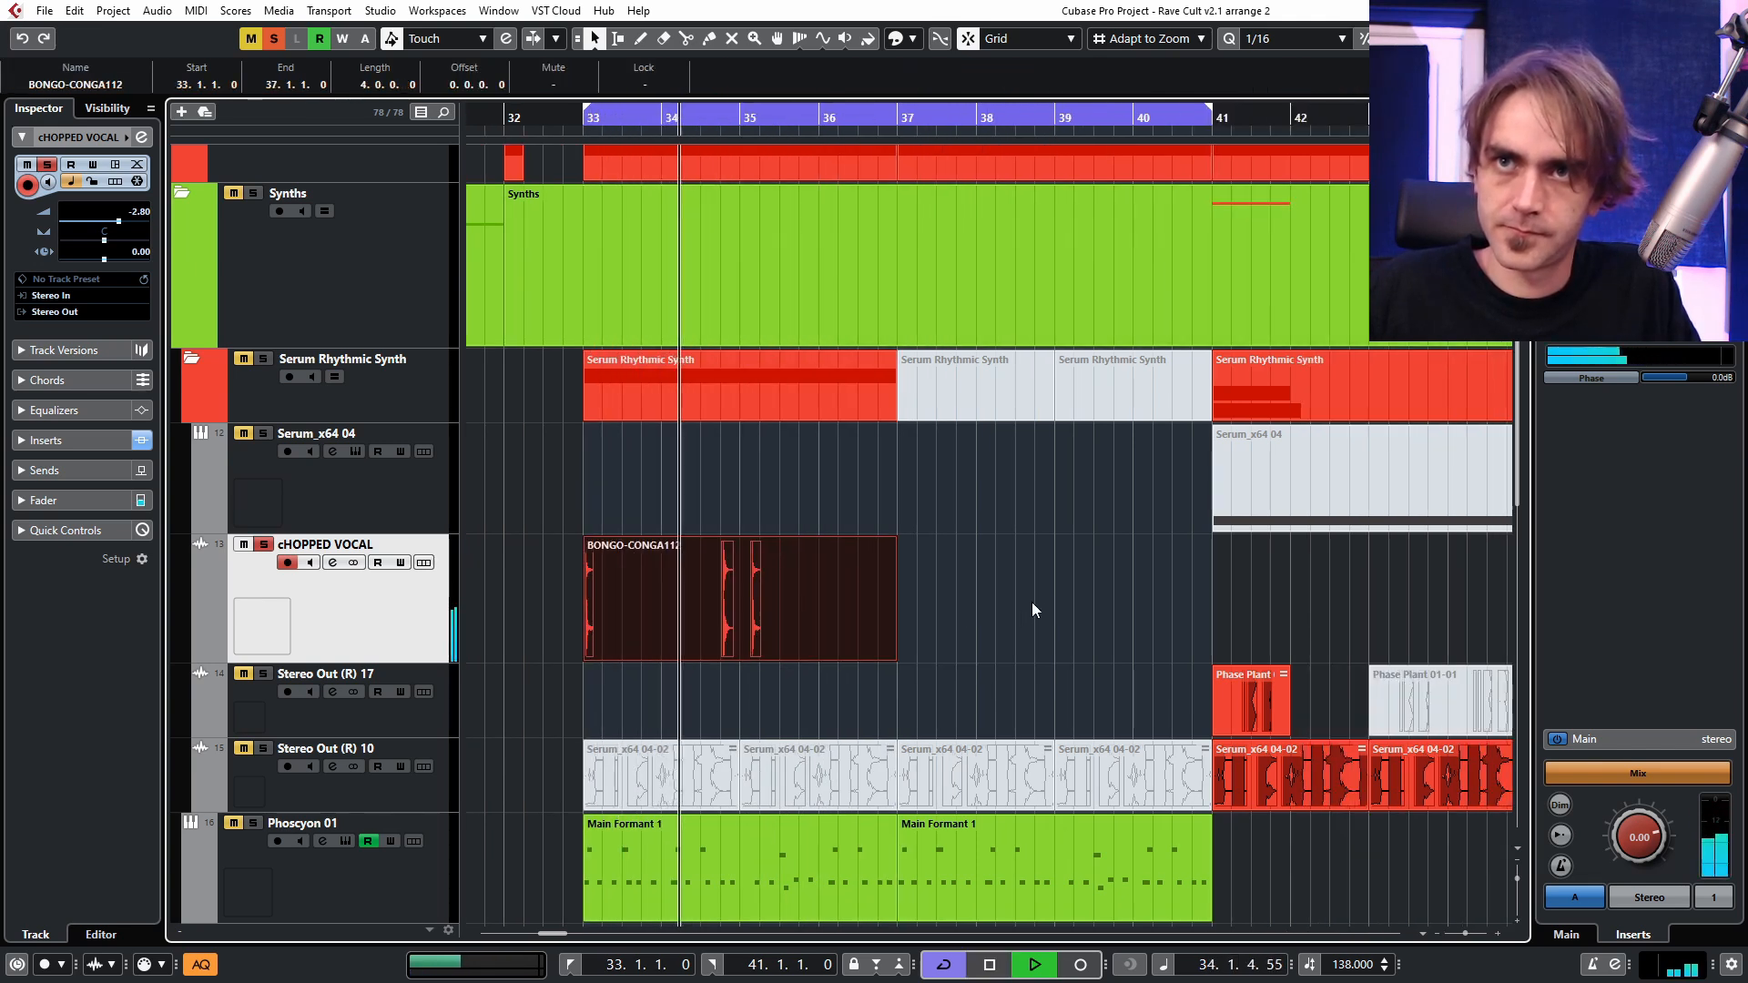
pyautogui.hotkey('ctrl', 'd')
pyautogui.scroll(-3, 1002, 619)
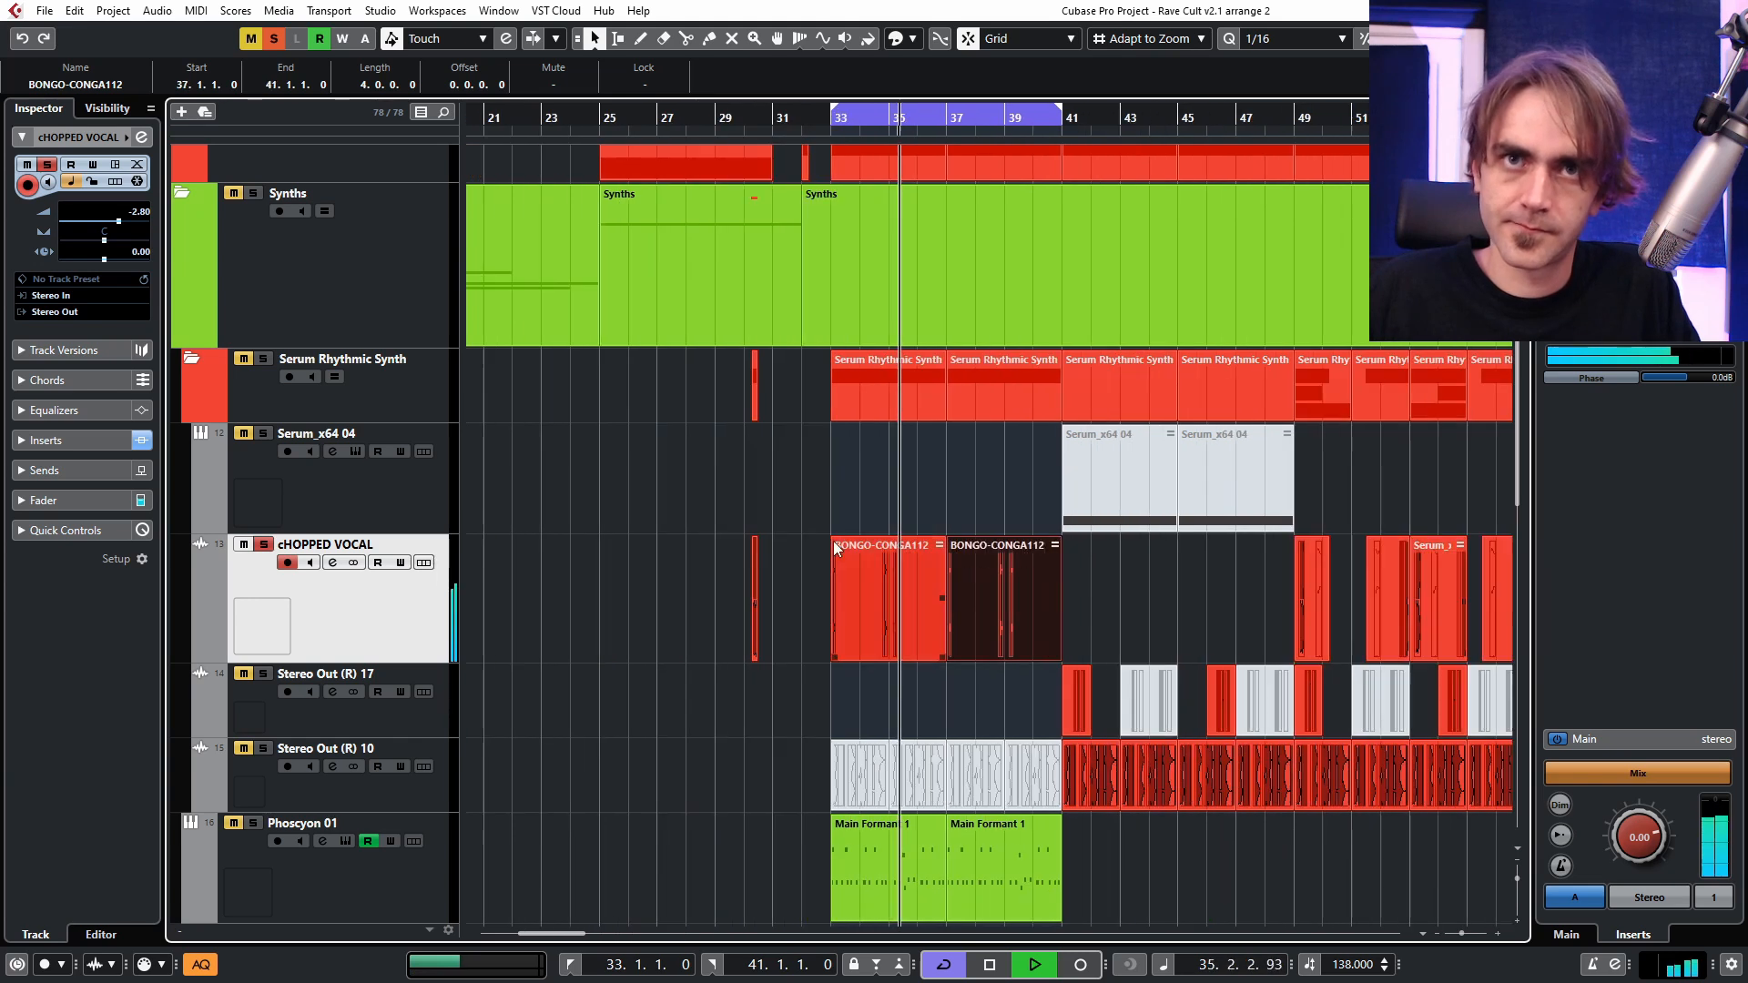
# Unsolo the cHOPPED VOCAL track and raise its volume to 2.15 dB.
pyautogui.click(263, 544)
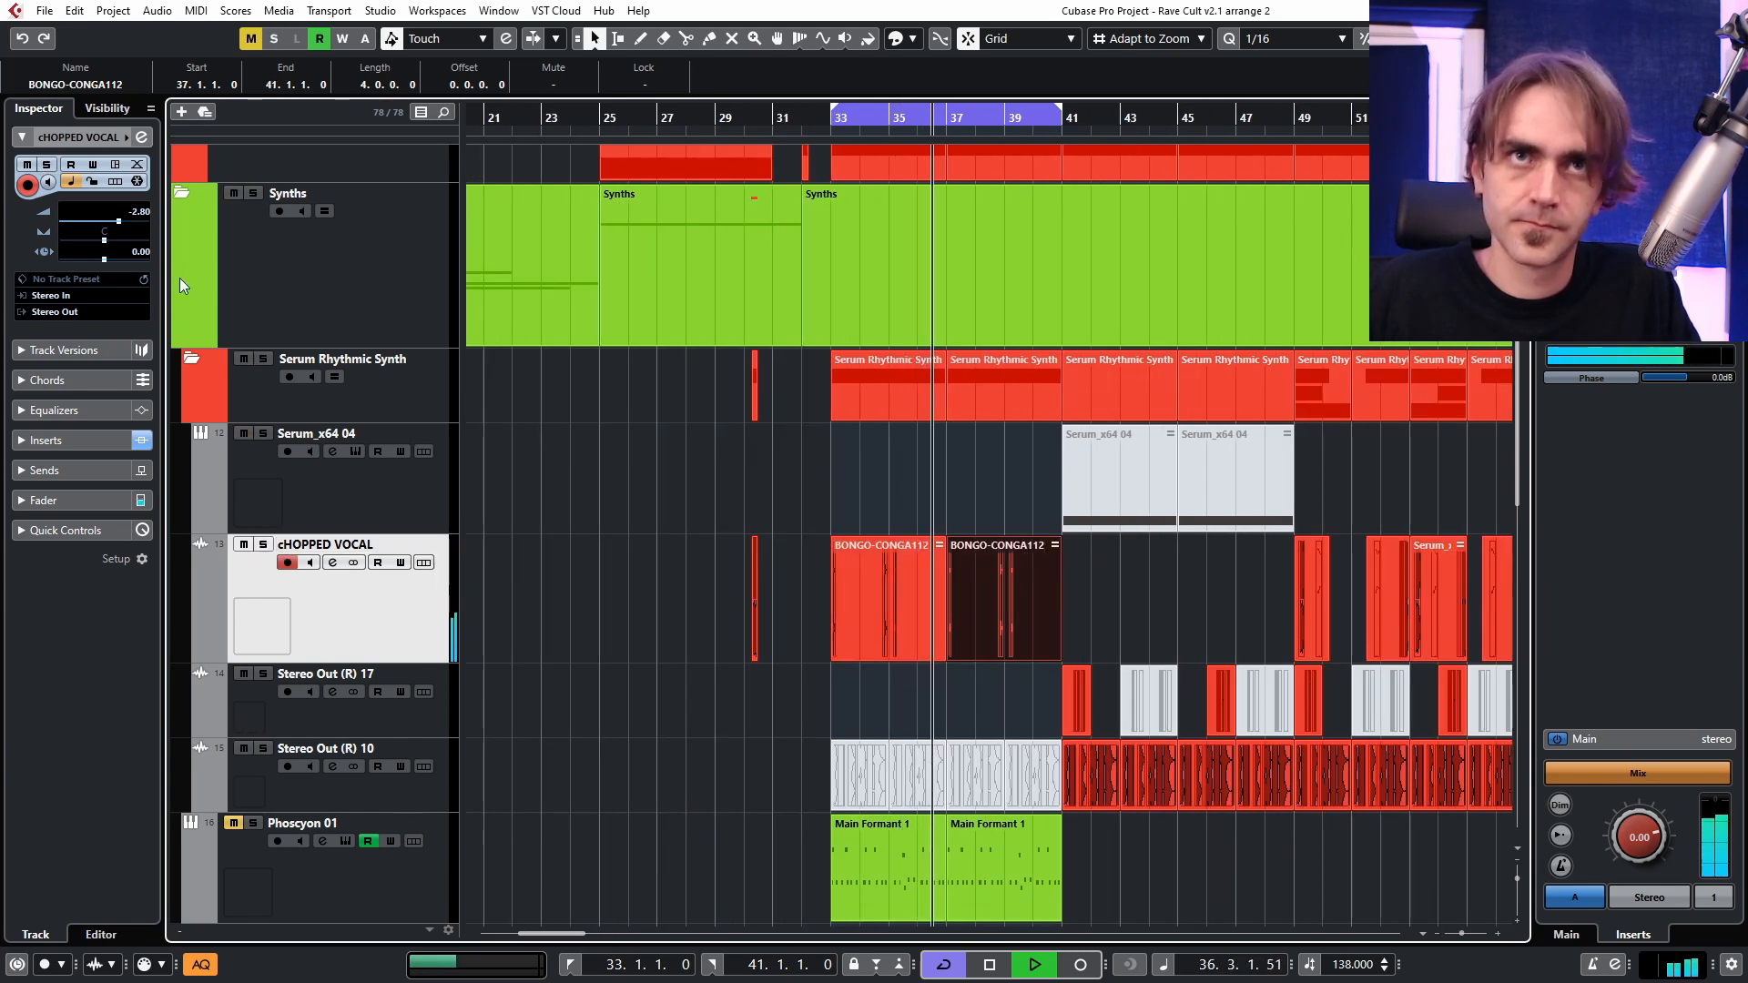
pyautogui.scroll(2, 133, 214)
pyautogui.scroll(3, 133, 214)
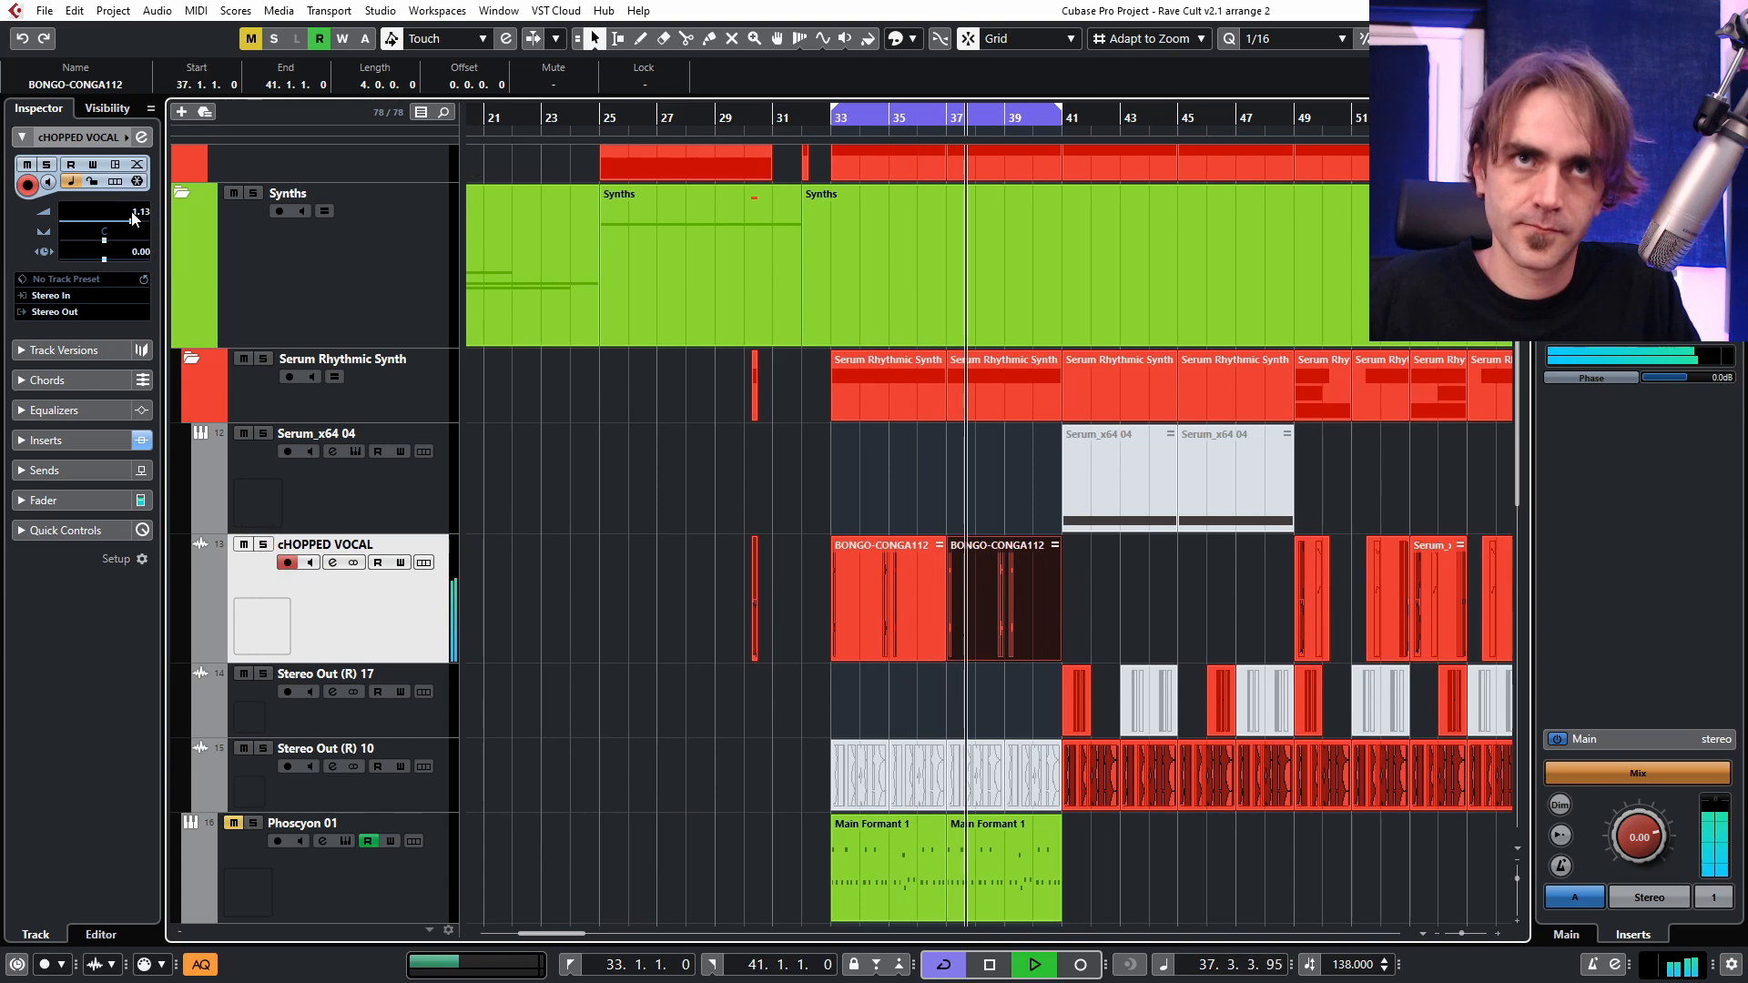
# Cut the track's lows with EQ band 1 at 395.6 Hz and raise the pre gain to 3.8 dB.
pyautogui.click(142, 138)
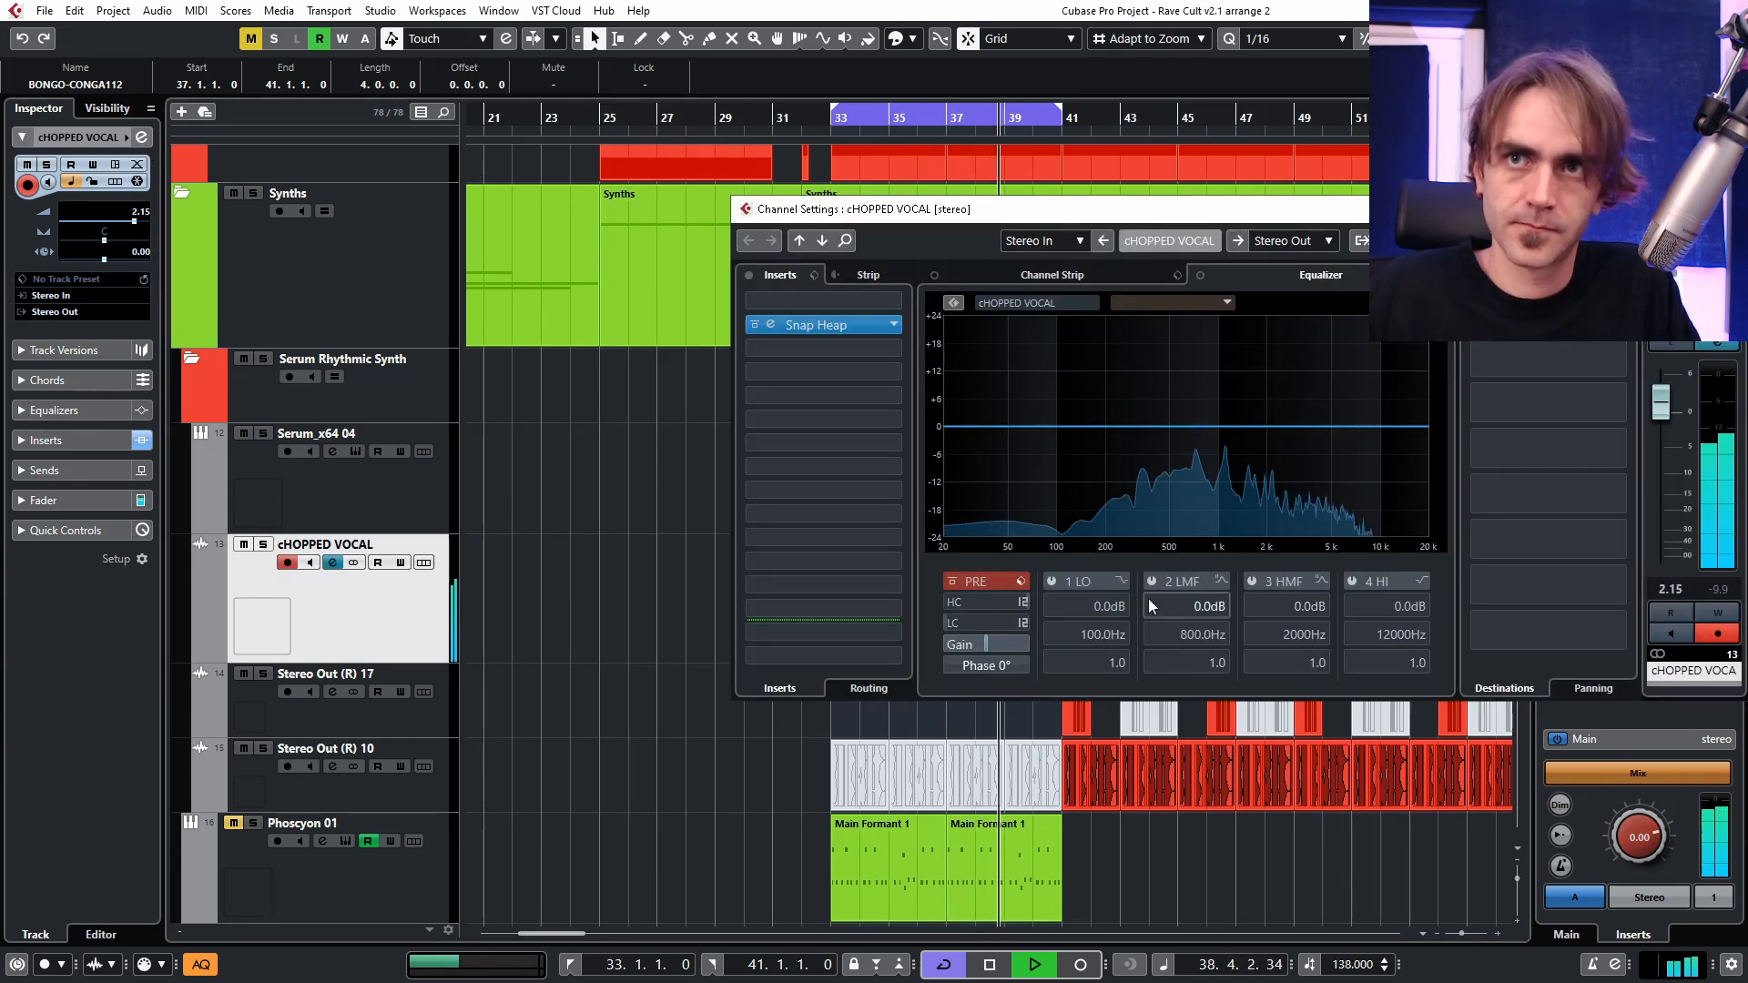
pyautogui.click(1119, 583)
pyautogui.click(1181, 634)
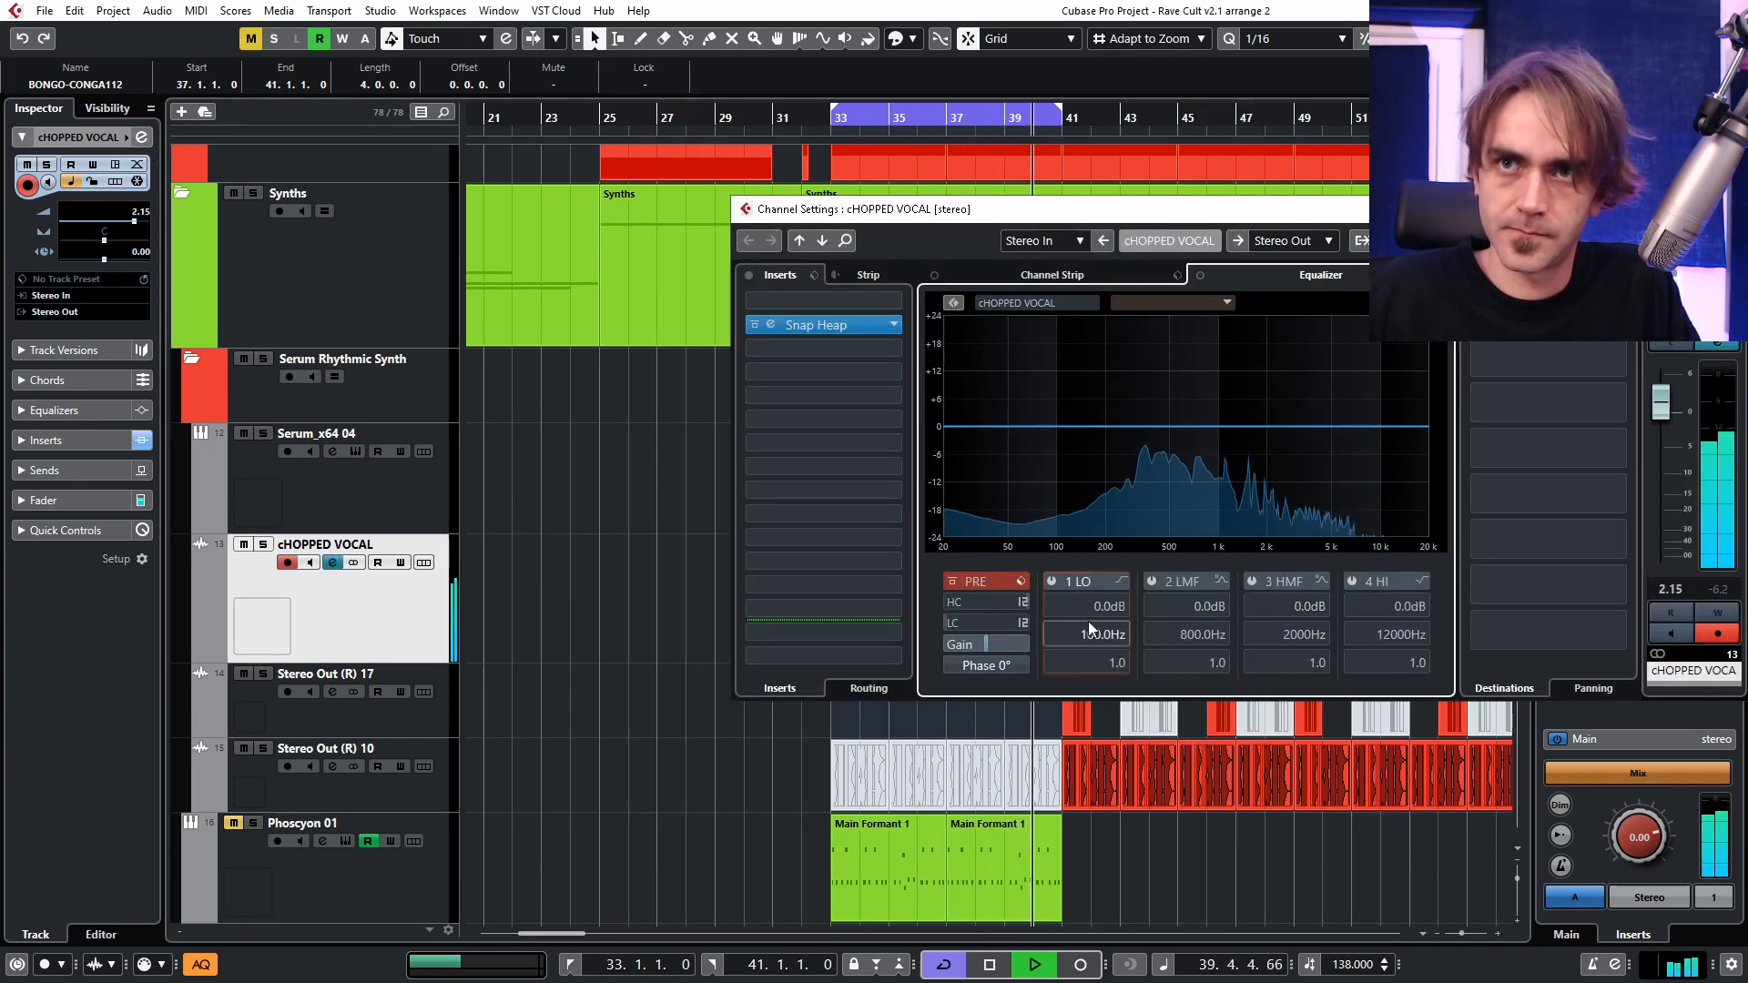
pyautogui.click(1052, 582)
pyautogui.scroll(2, 1077, 635)
pyautogui.scroll(12, 1077, 635)
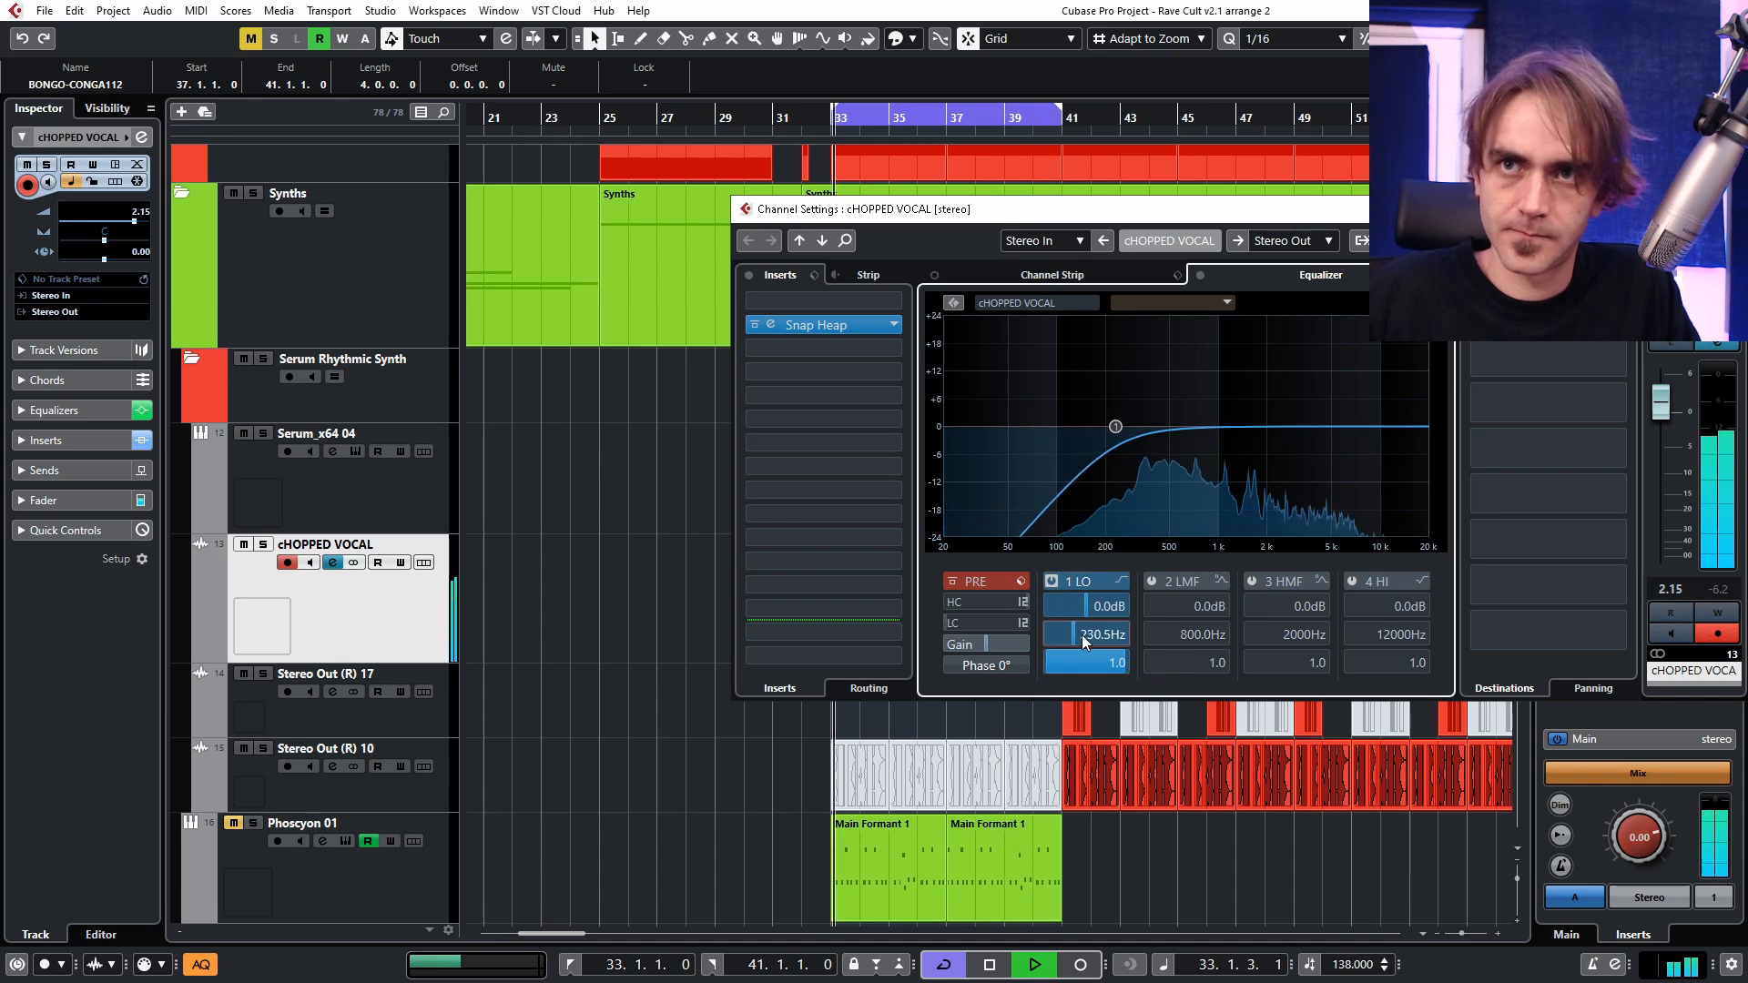
pyautogui.scroll(4, 1007, 644)
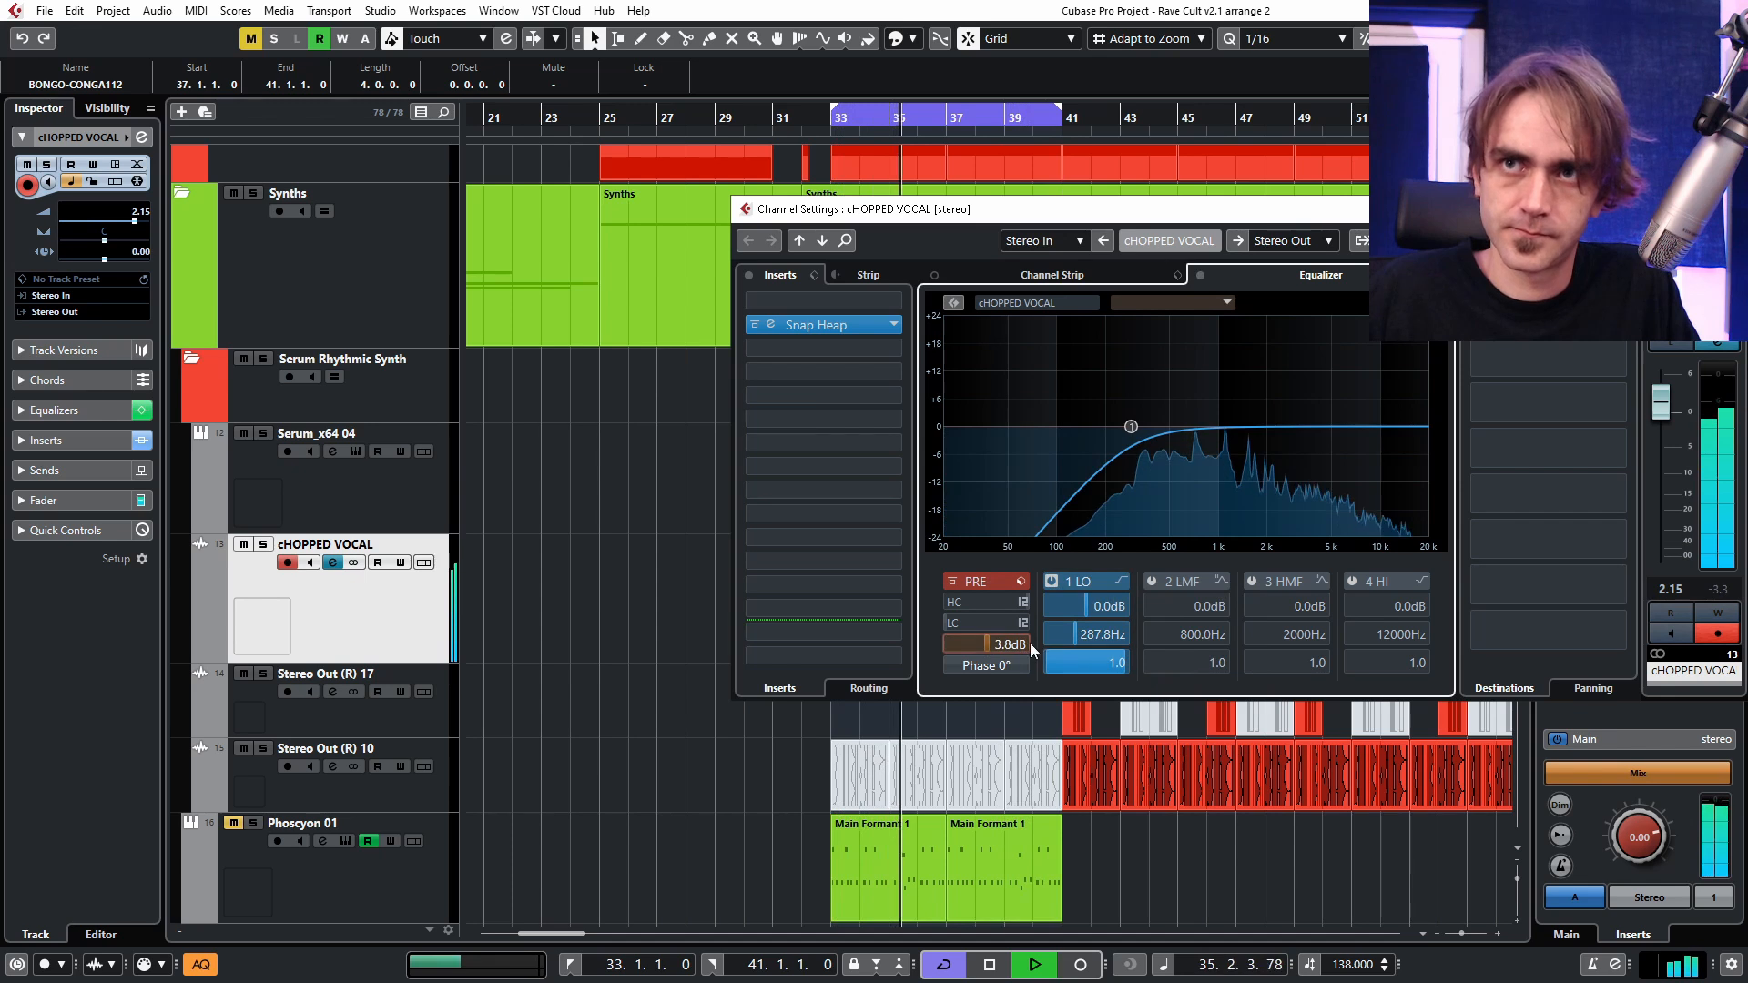
pyautogui.scroll(4, 1095, 634)
# Boost the EQ's high band by 6.3 dB at 1966 Hz and cut the high-mid band by 5.9 dB at 989 Hz.
pyautogui.moveTo(1343, 428); pyautogui.dragTo(1266, 398)
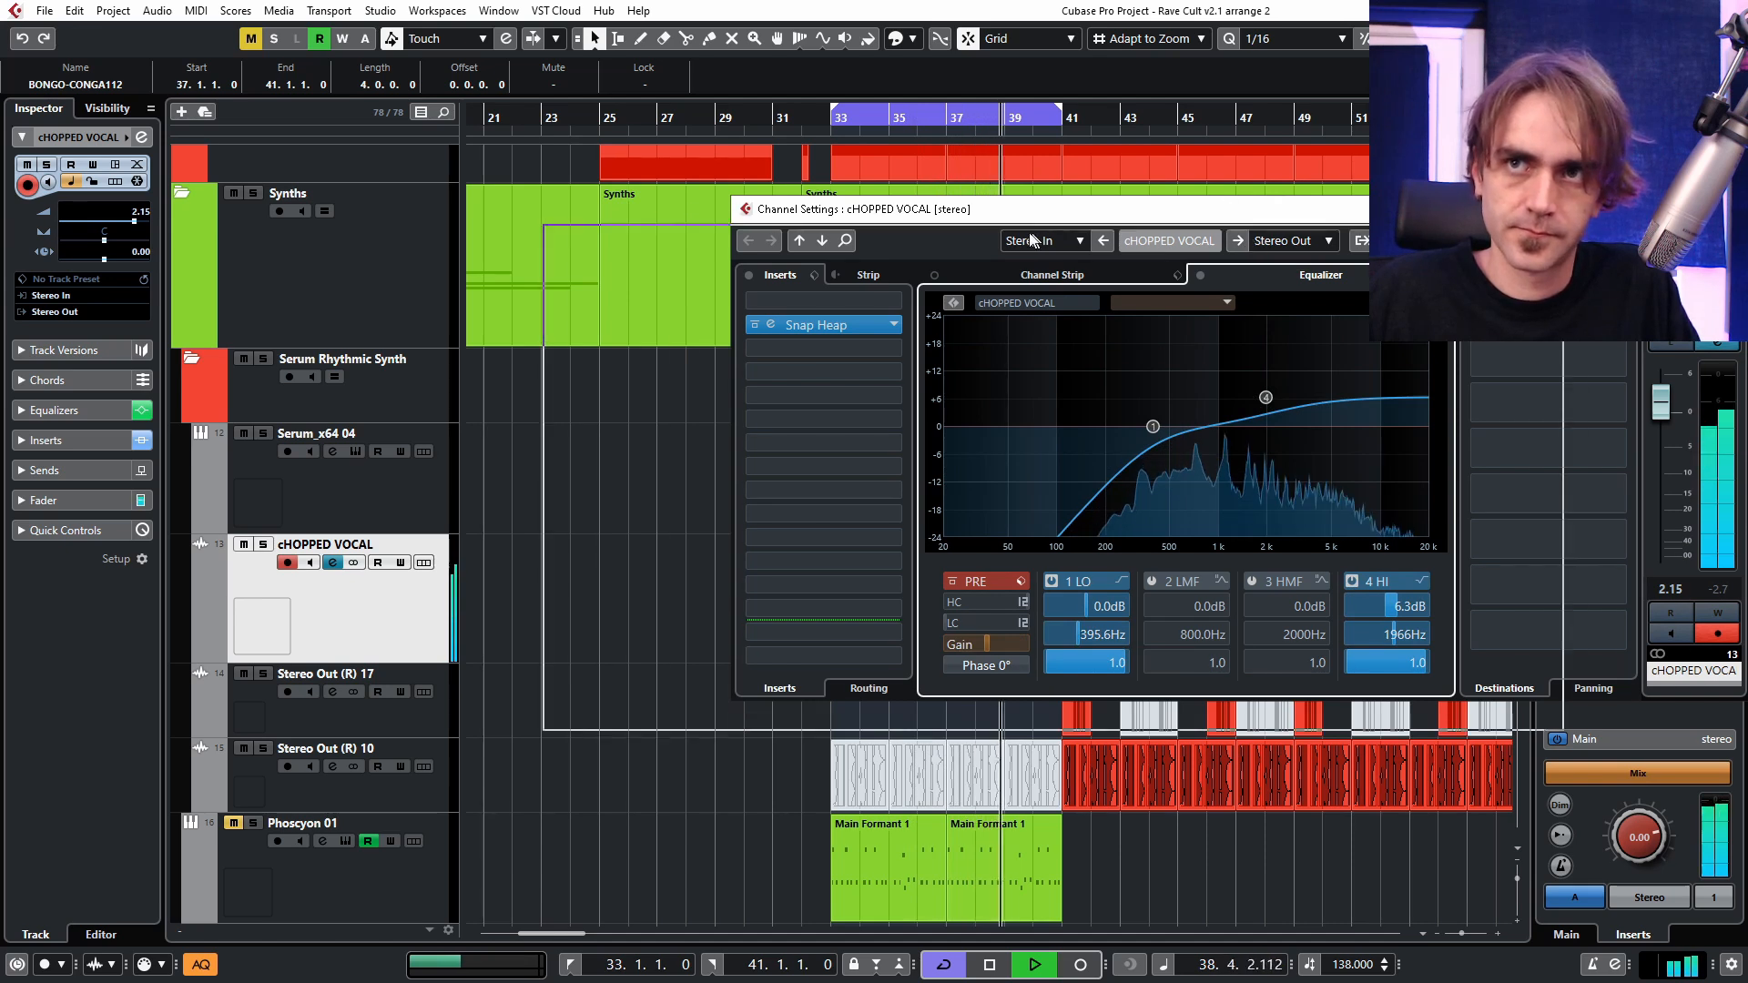
pyautogui.moveTo(1269, 209); pyautogui.dragTo(1078, 238)
pyautogui.click(1025, 483)
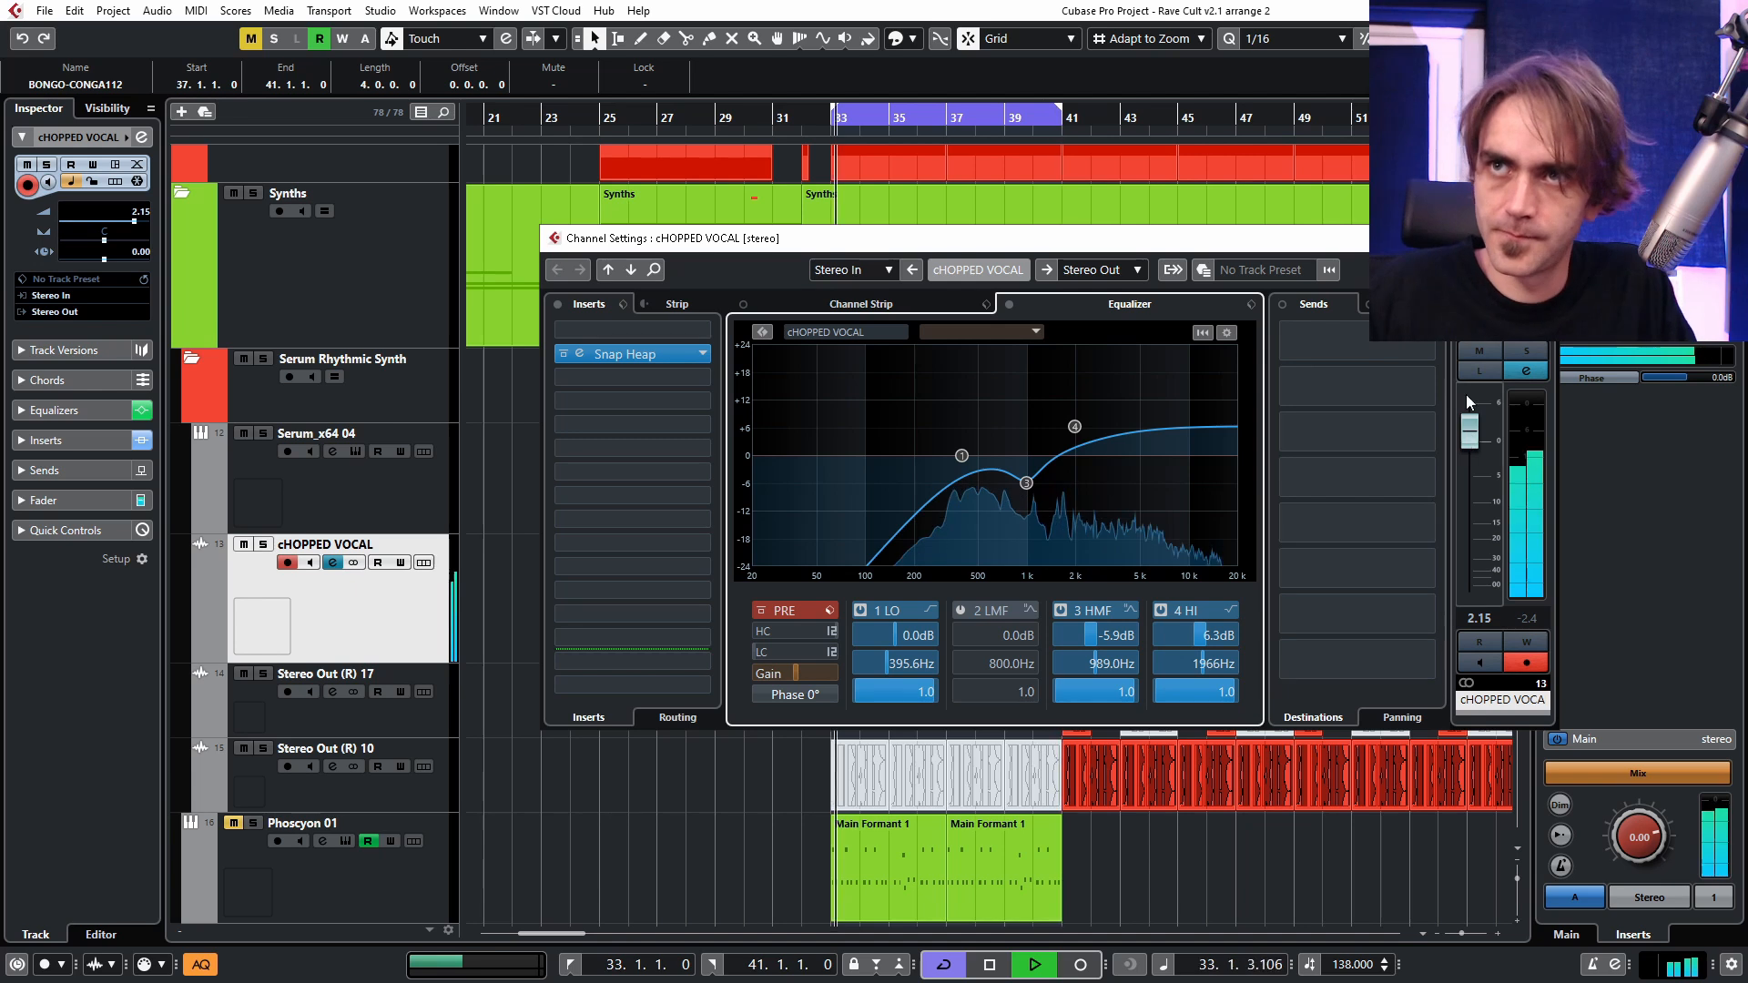
pyautogui.click(1537, 238)
# Lower the cHOPPED VOCAL track's volume to 0.37 dB during playback and deselect the duplicated part.
pyautogui.hscroll(1, 874, 718)
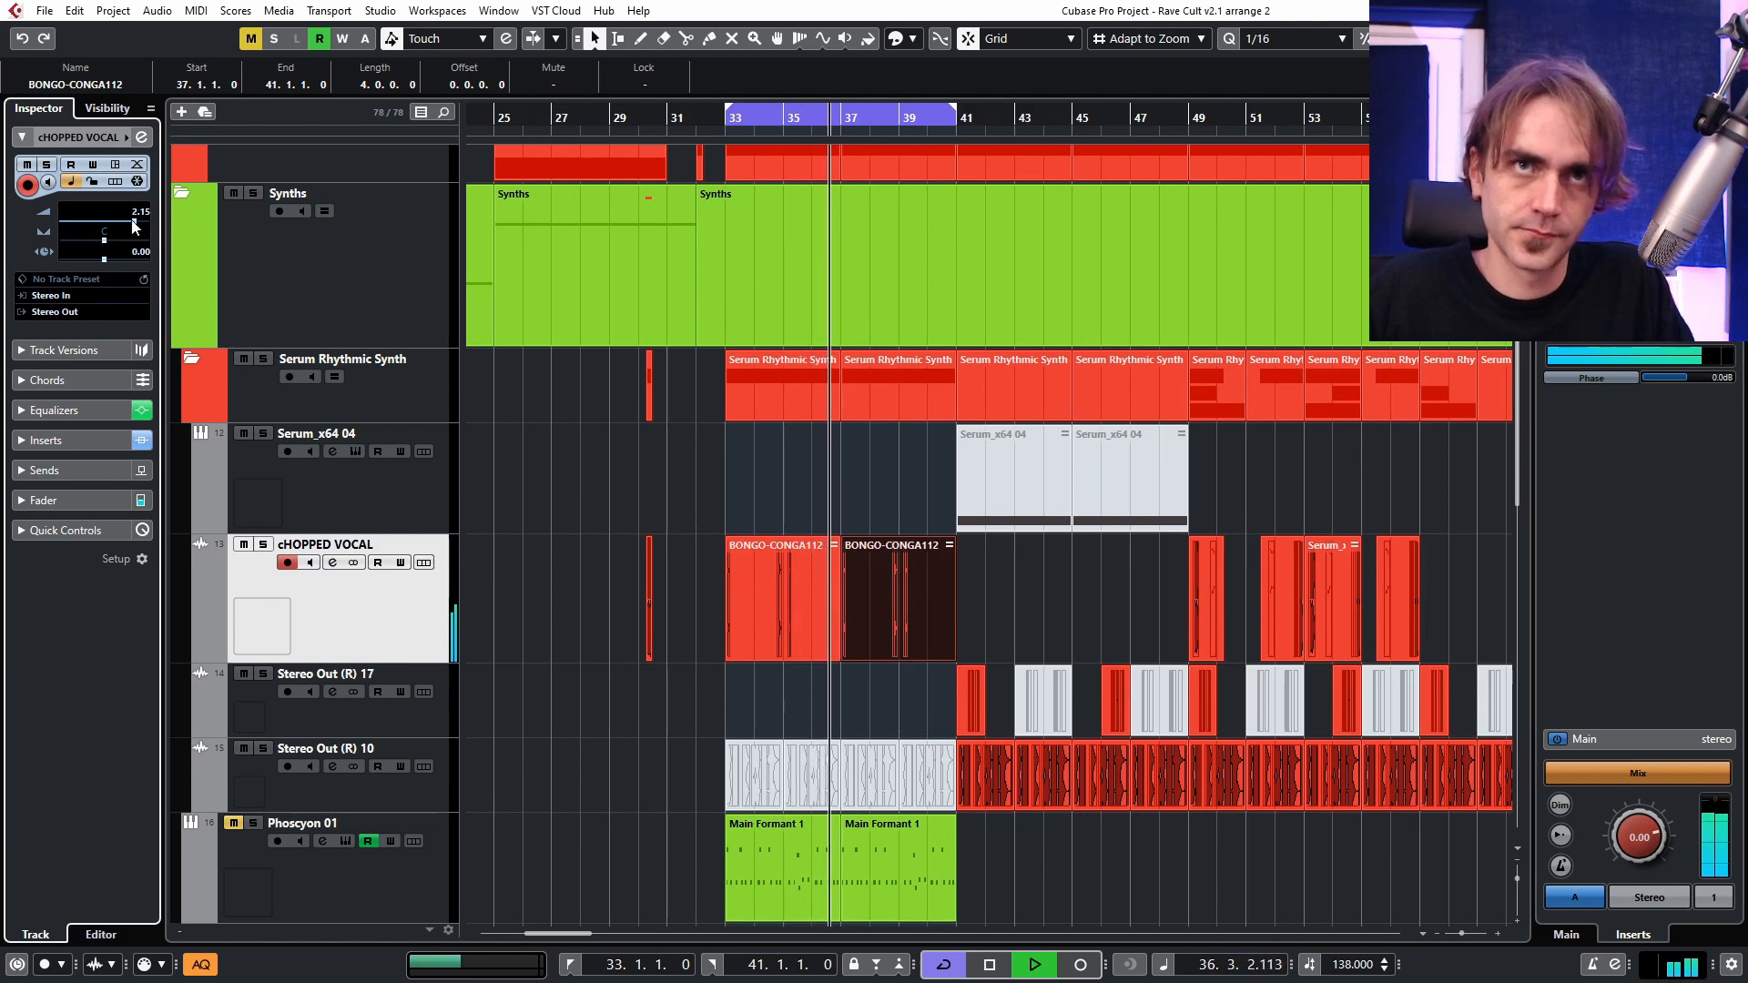
pyautogui.scroll(-3, 138, 219)
pyautogui.scroll(2, 117, 245)
pyautogui.scroll(-2, 116, 243)
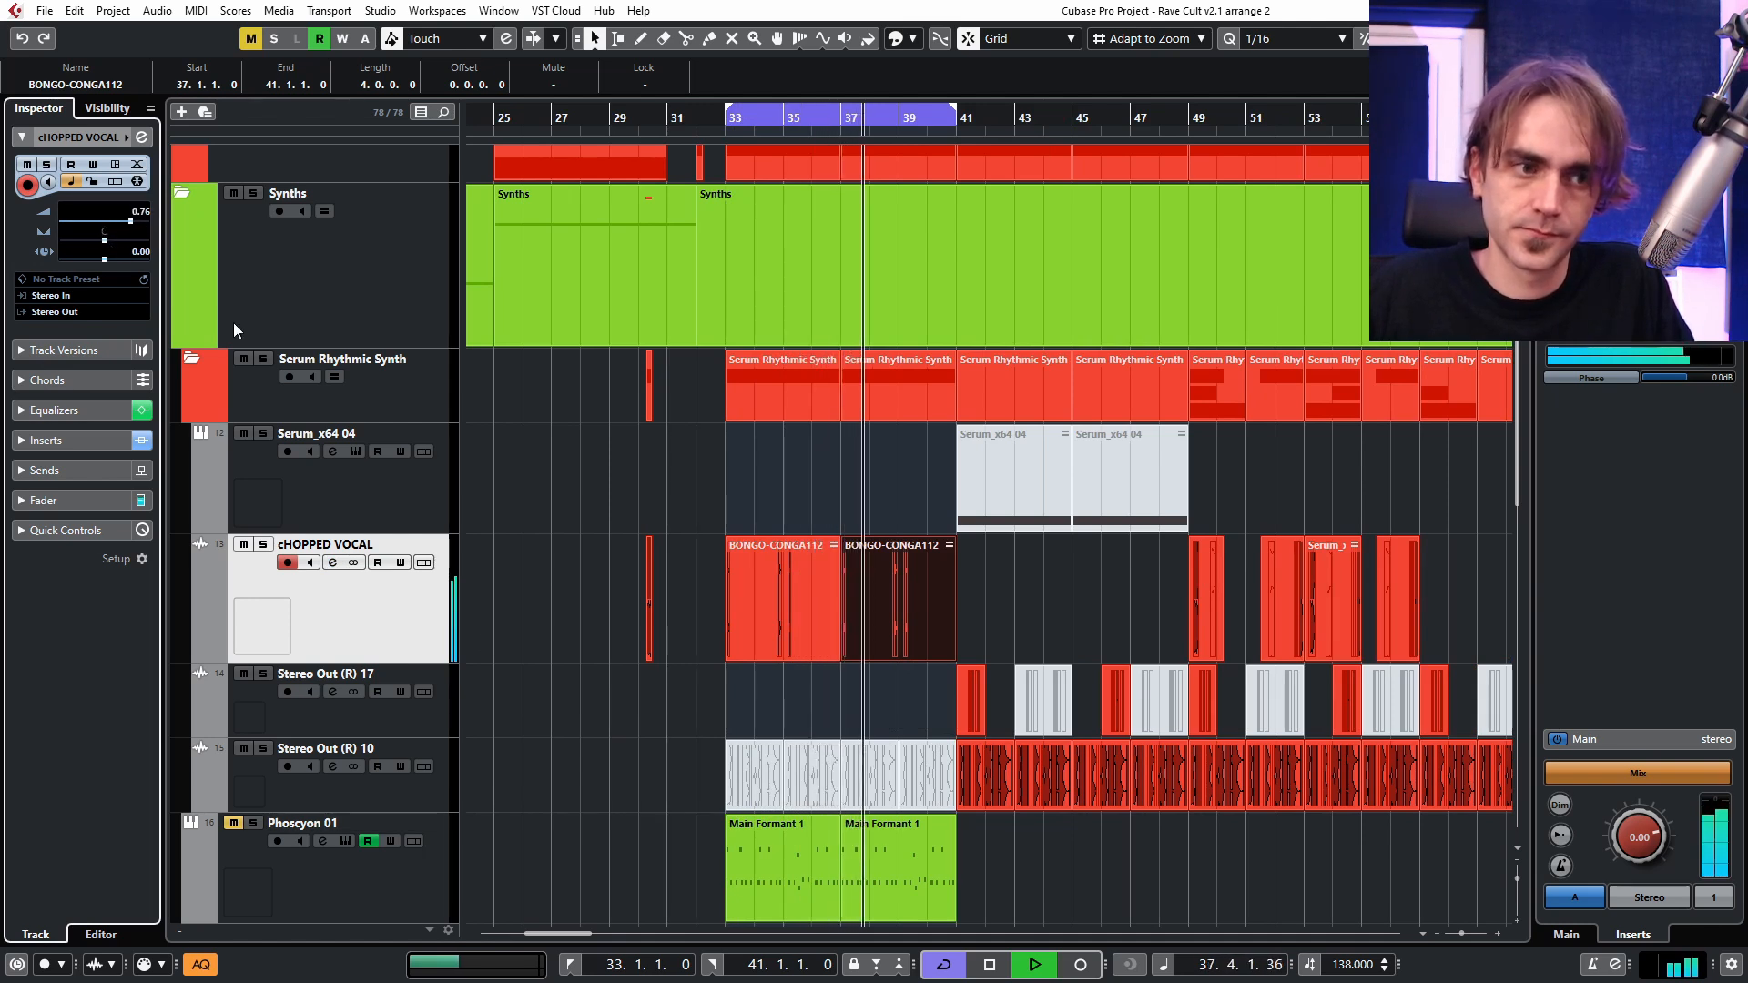
pyautogui.scroll(-1, 137, 221)
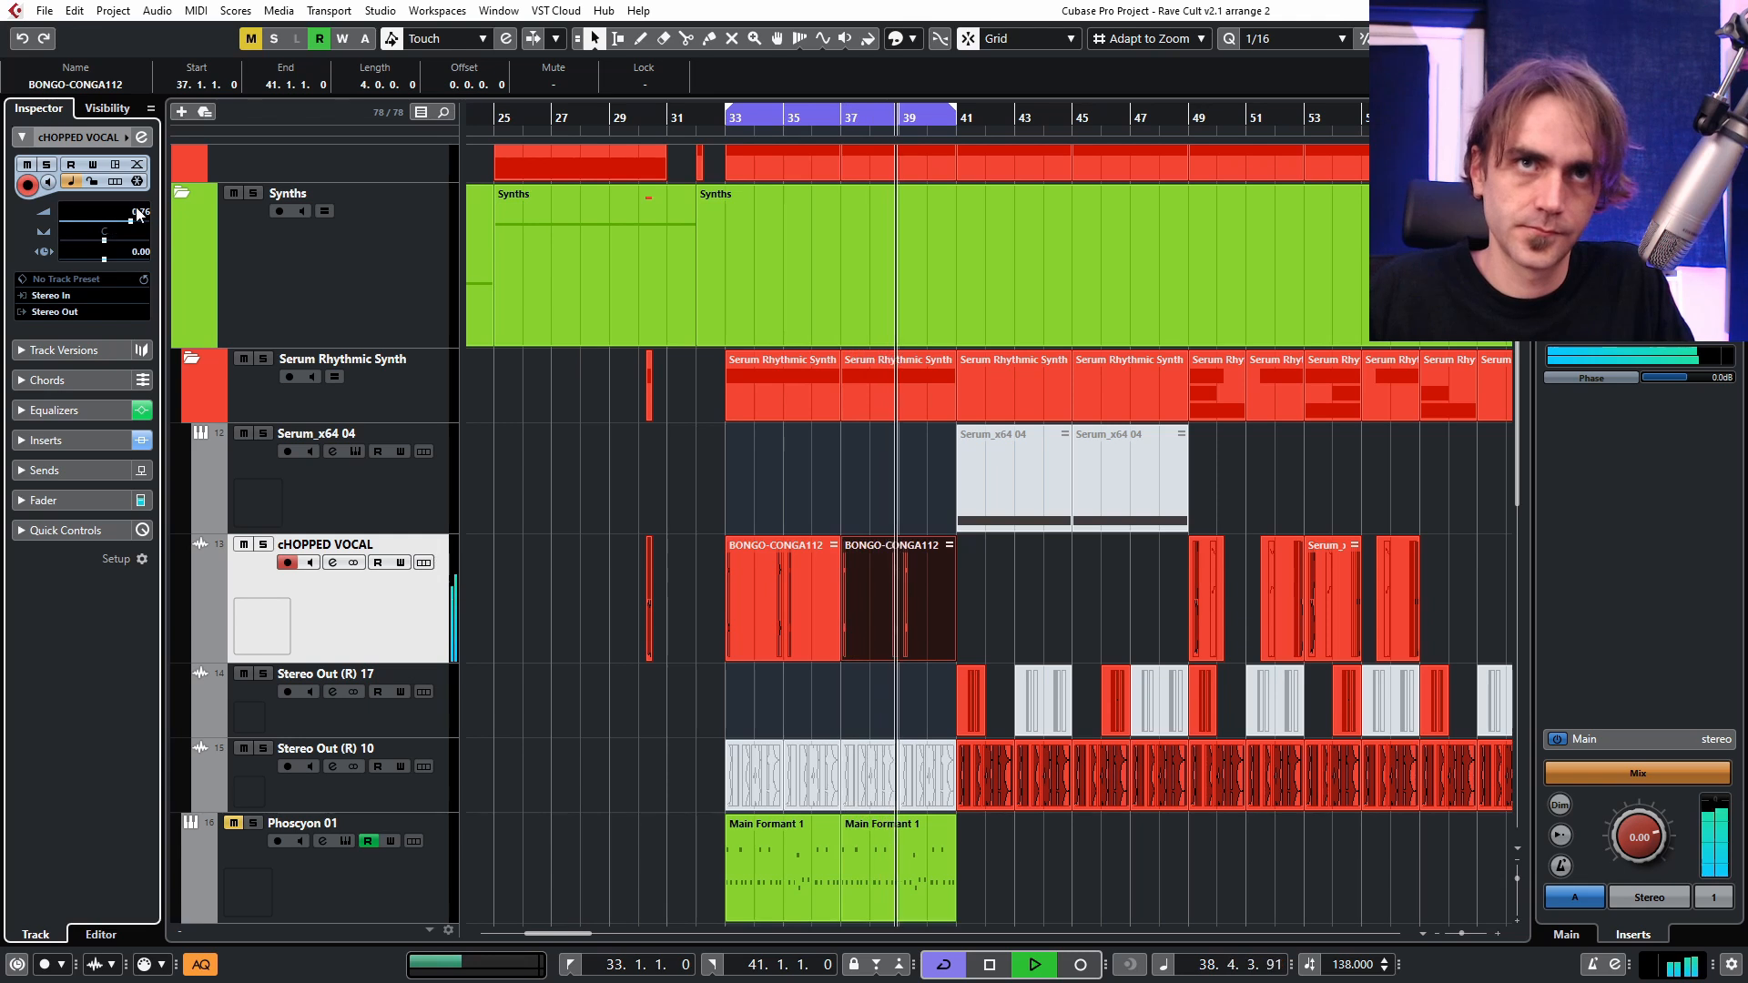
pyautogui.click(893, 500)
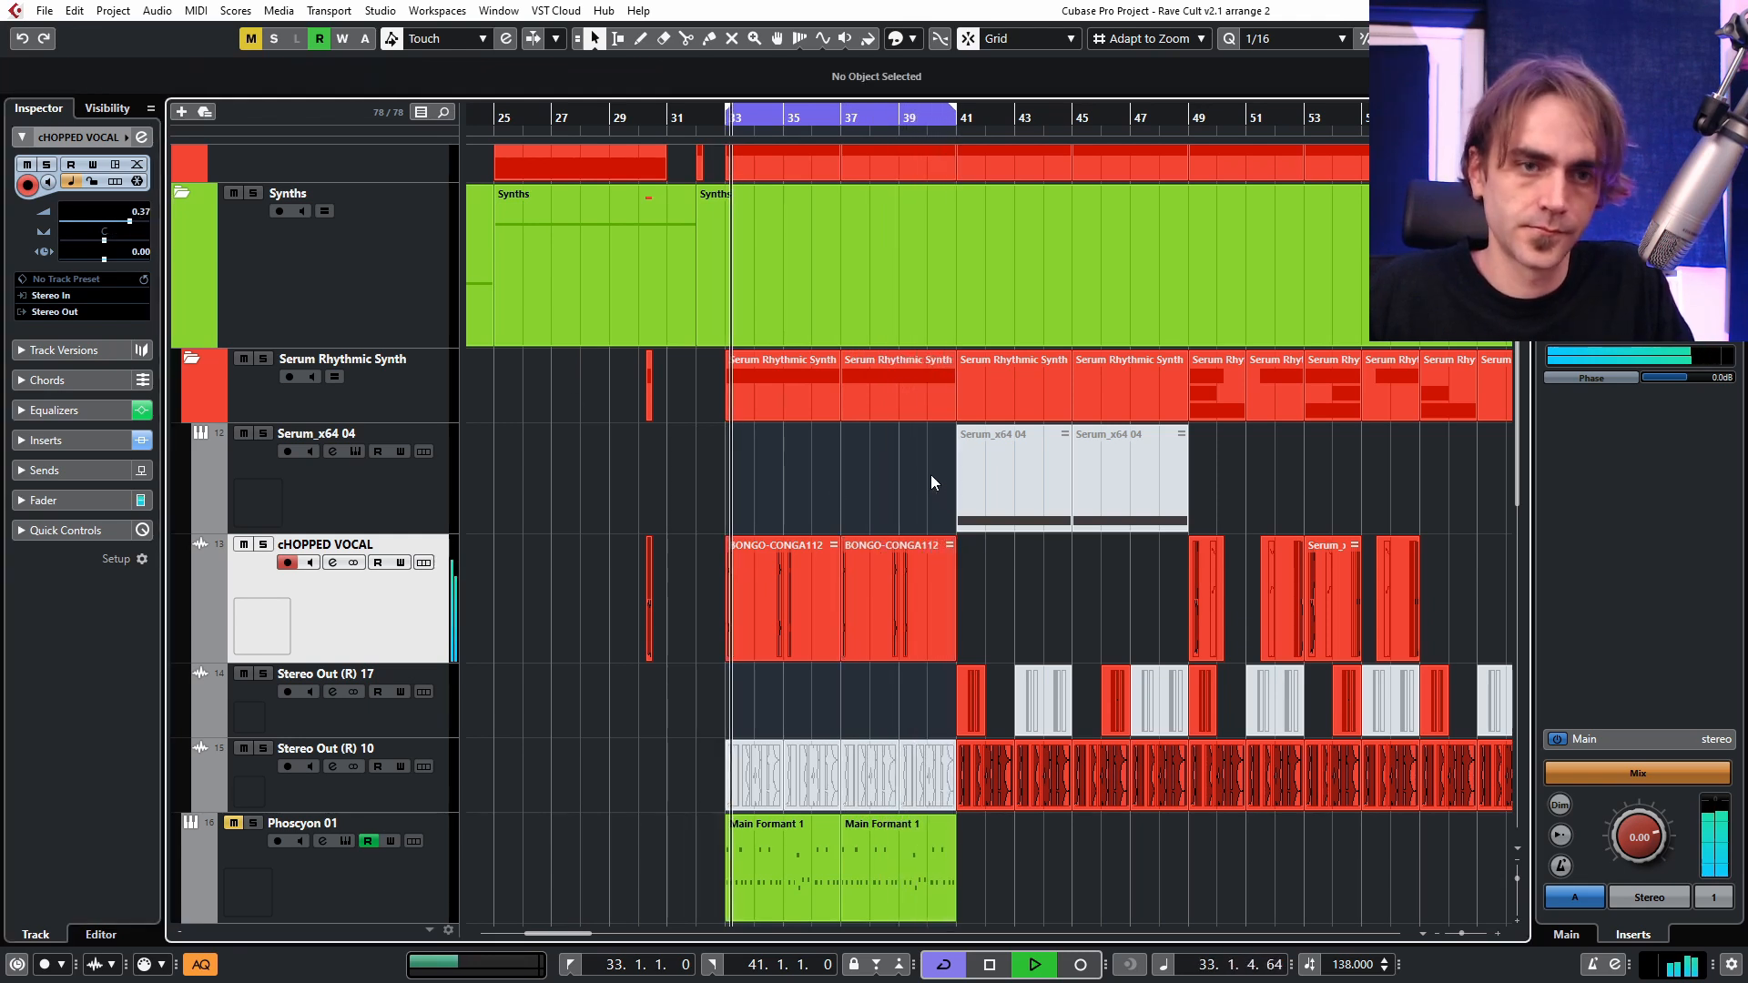
# Open the track's Snap Heap insert and save its patch in the Delays folder as Multitap 1.
pyautogui.scroll(2, 819, 575)
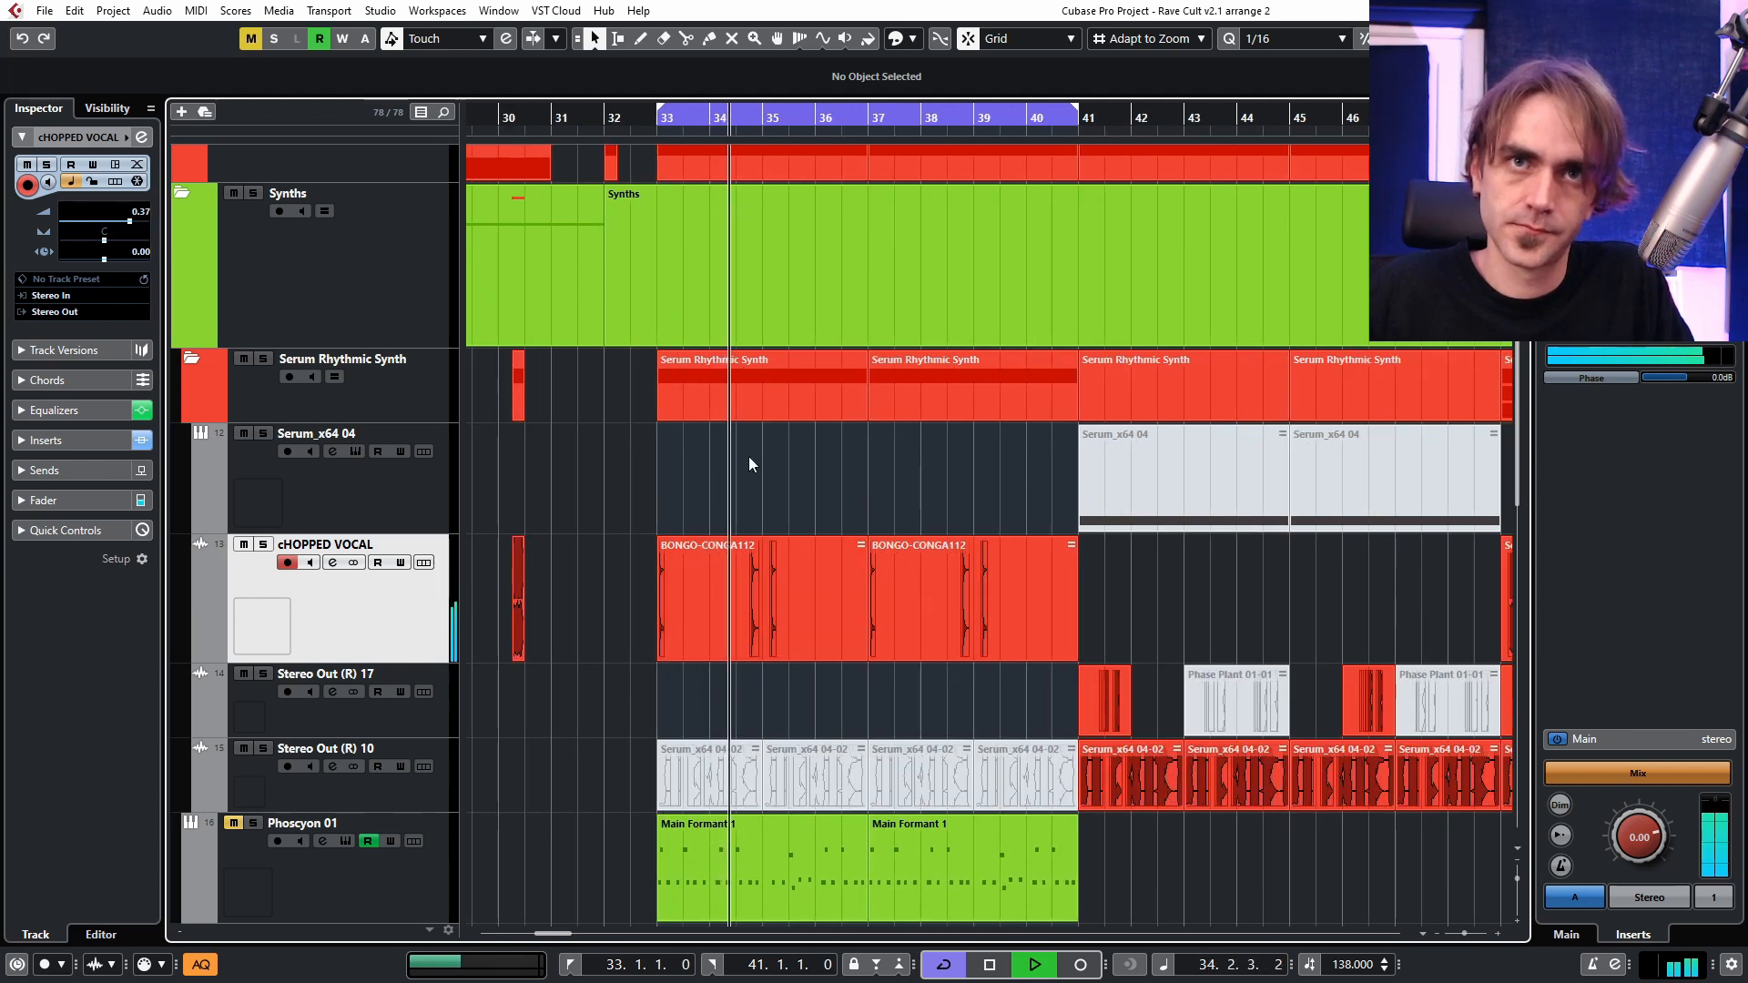
pyautogui.click(41, 440)
pyautogui.click(42, 317)
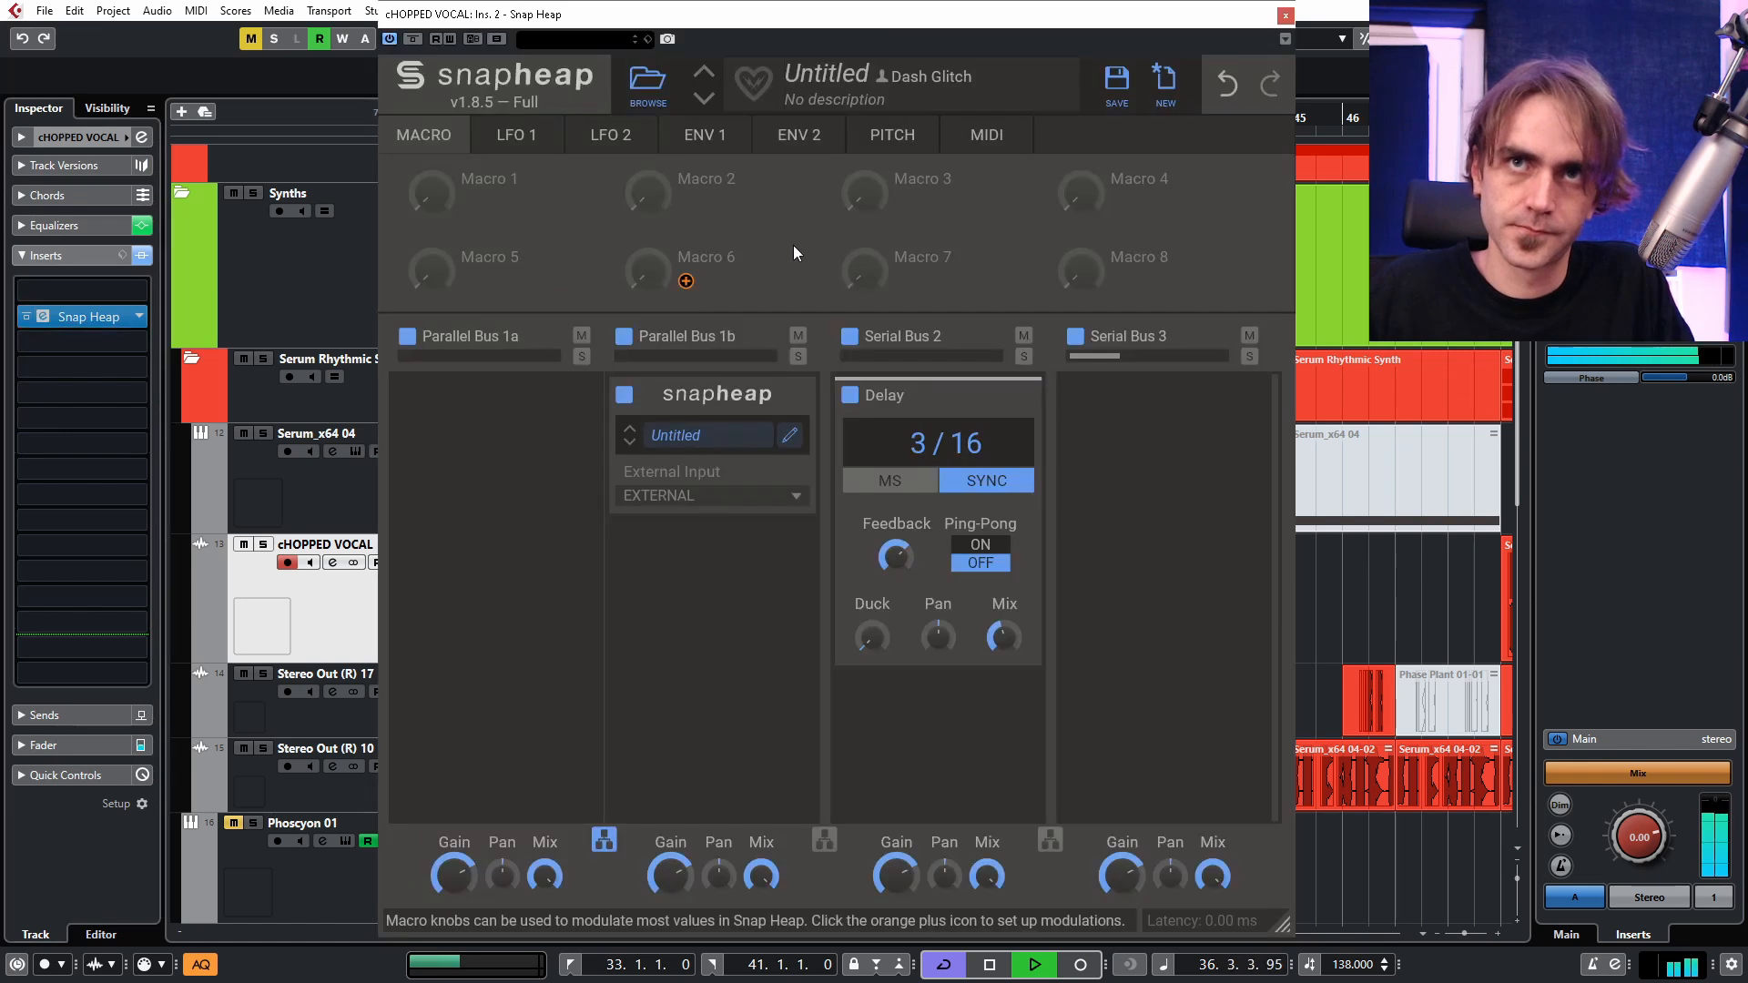
pyautogui.click(1118, 84)
pyautogui.click(628, 366)
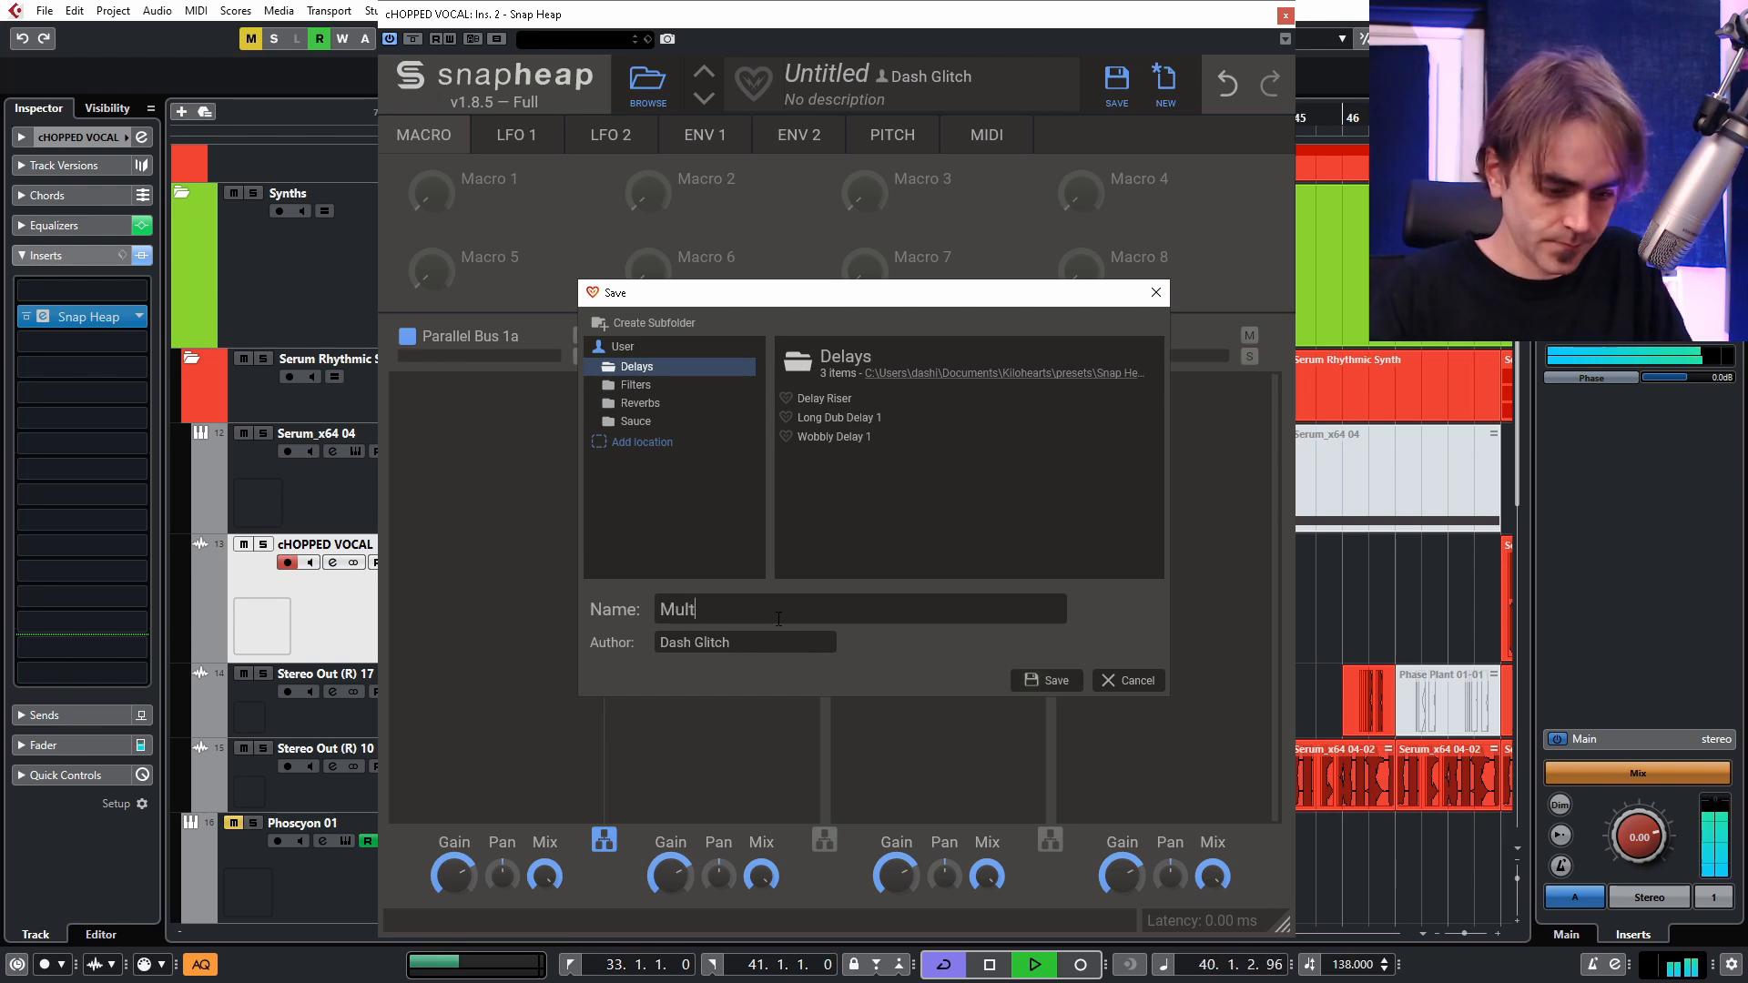
pyautogui.press('Return')
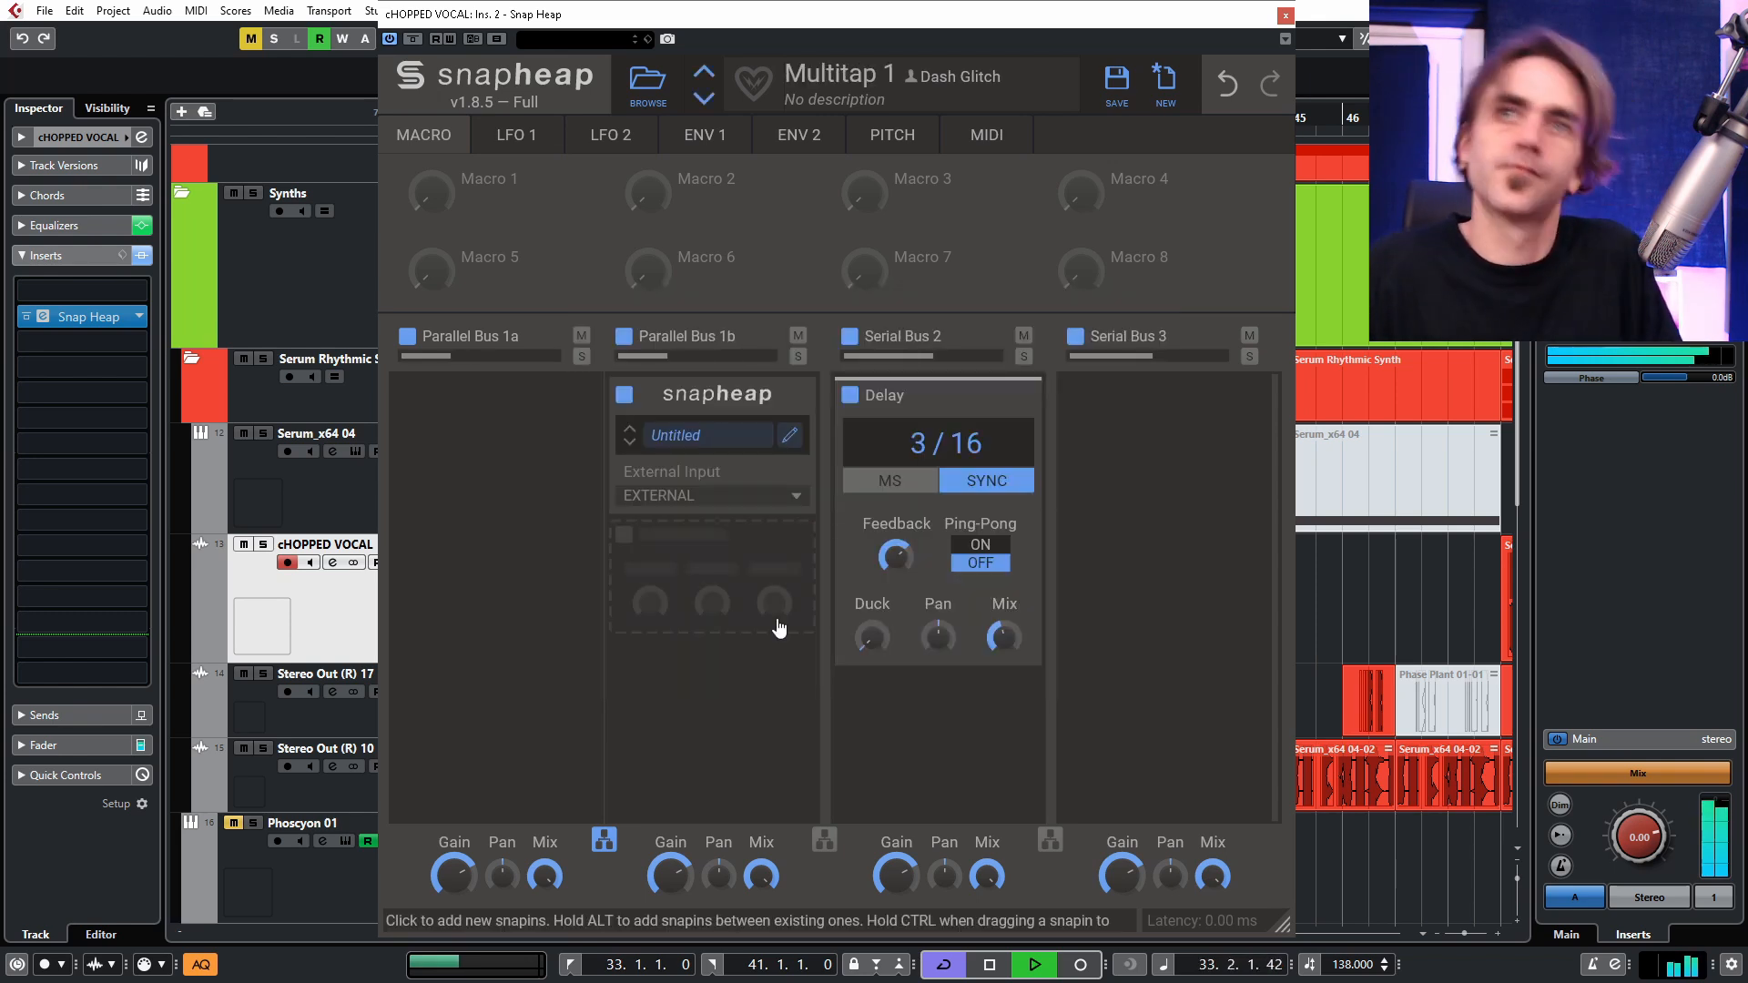